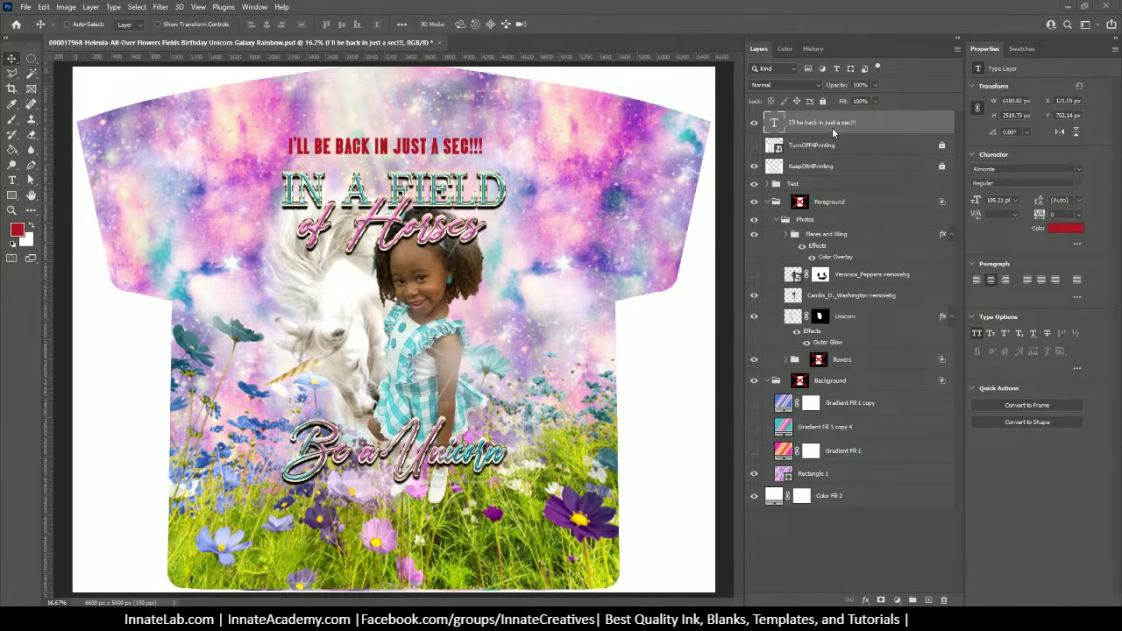
Delete the "I'll be back in just a sec!!!" text layer from the shirt design
key("Delete")
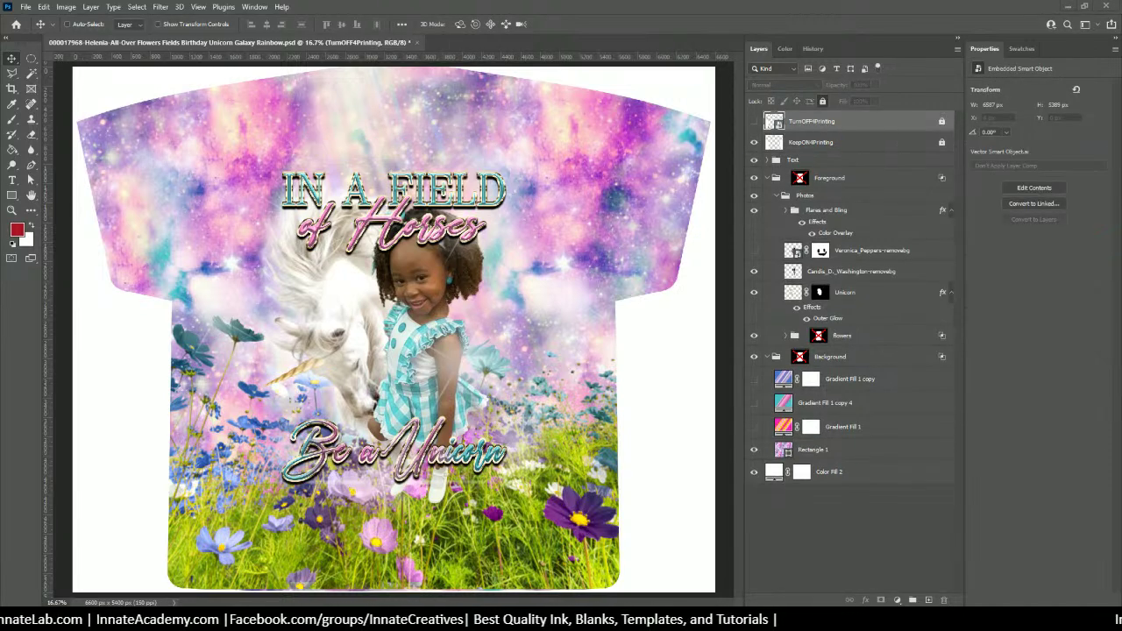
key("alt+Tab")
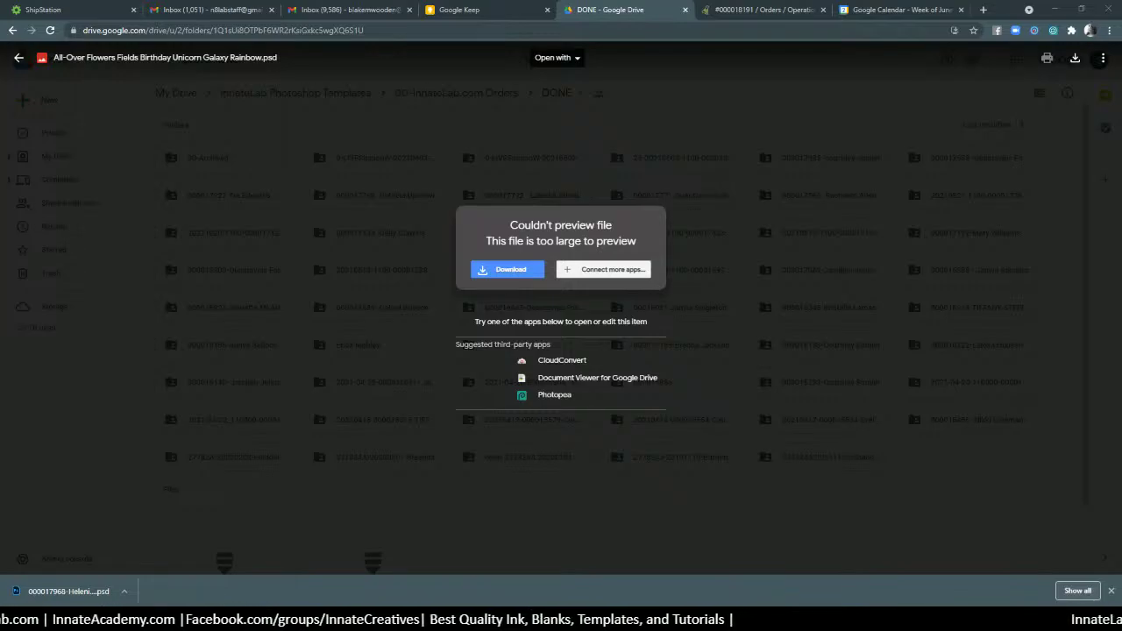
key("alt+Tab")
key("alt+Tab")
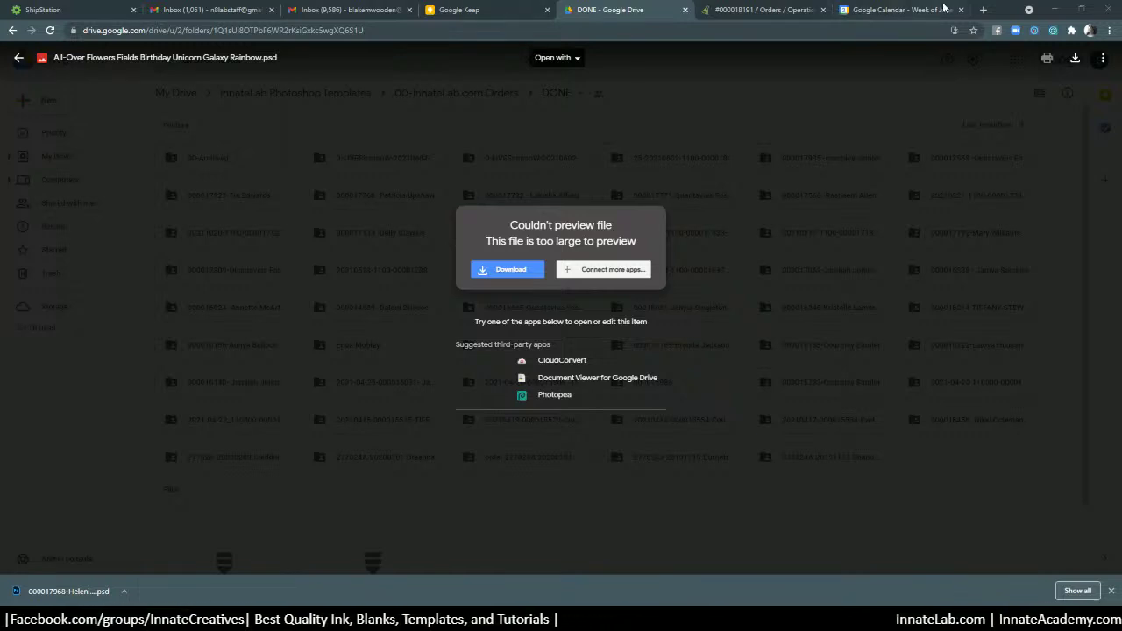
left_click(1056, 9)
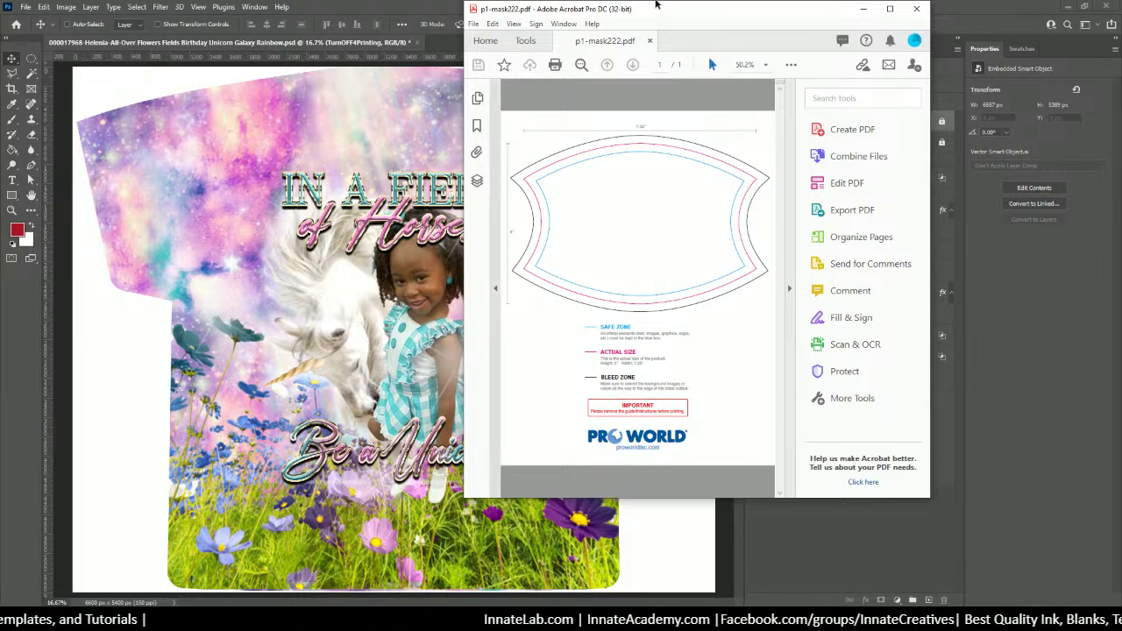
left_click_drag(671, 17, 657, 56)
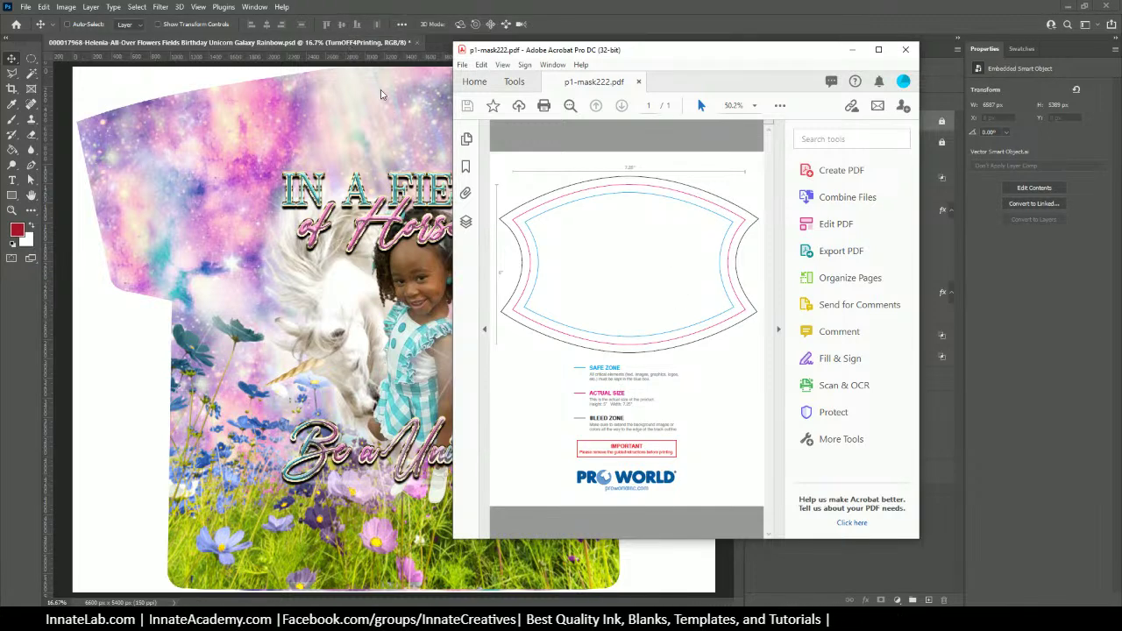
Create a blank 13 x 19 in document at 150 ppi from the recent presets and fit it to the screen
left_click(35, 7)
left_click(24, 7)
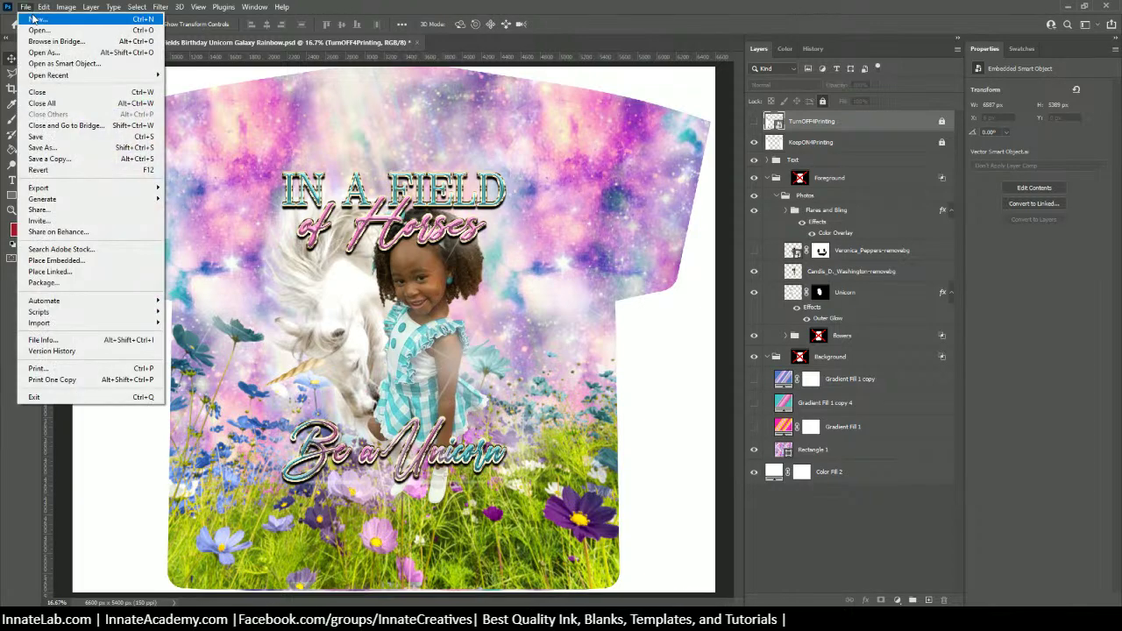
left_click(36, 19)
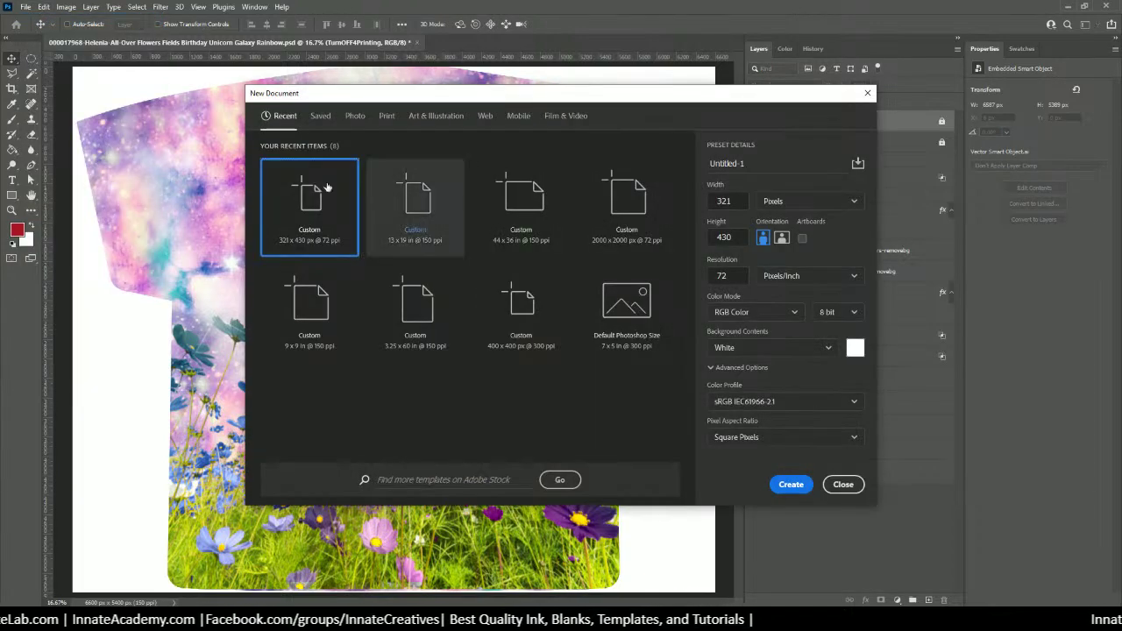
left_click(416, 200)
left_click(791, 484)
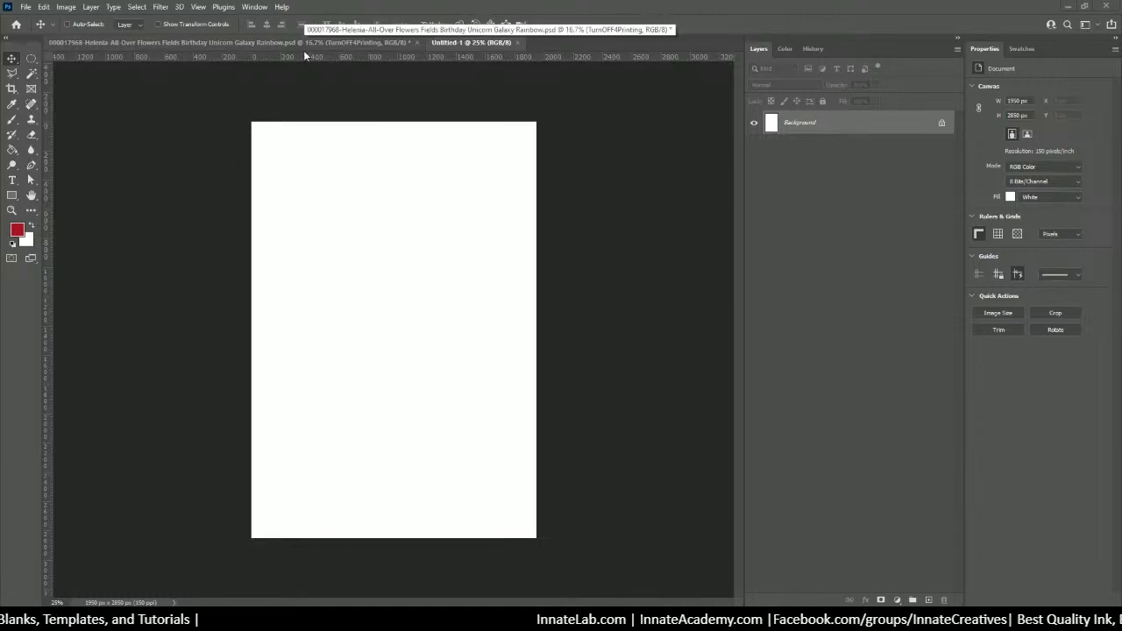
key("ctrl+0")
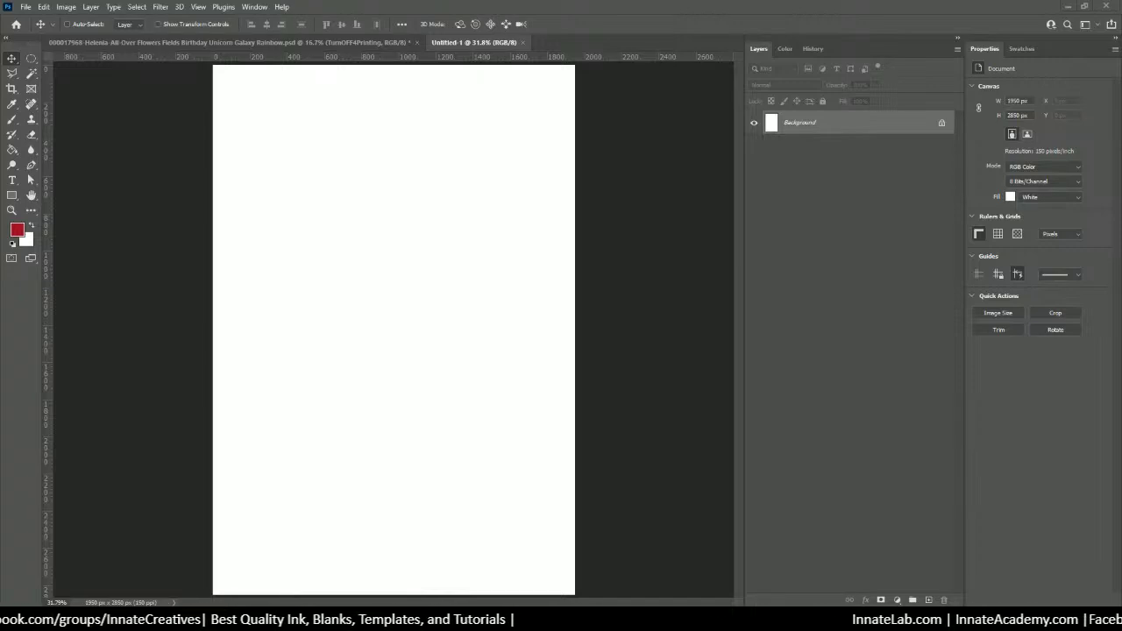
left_click(277, 42)
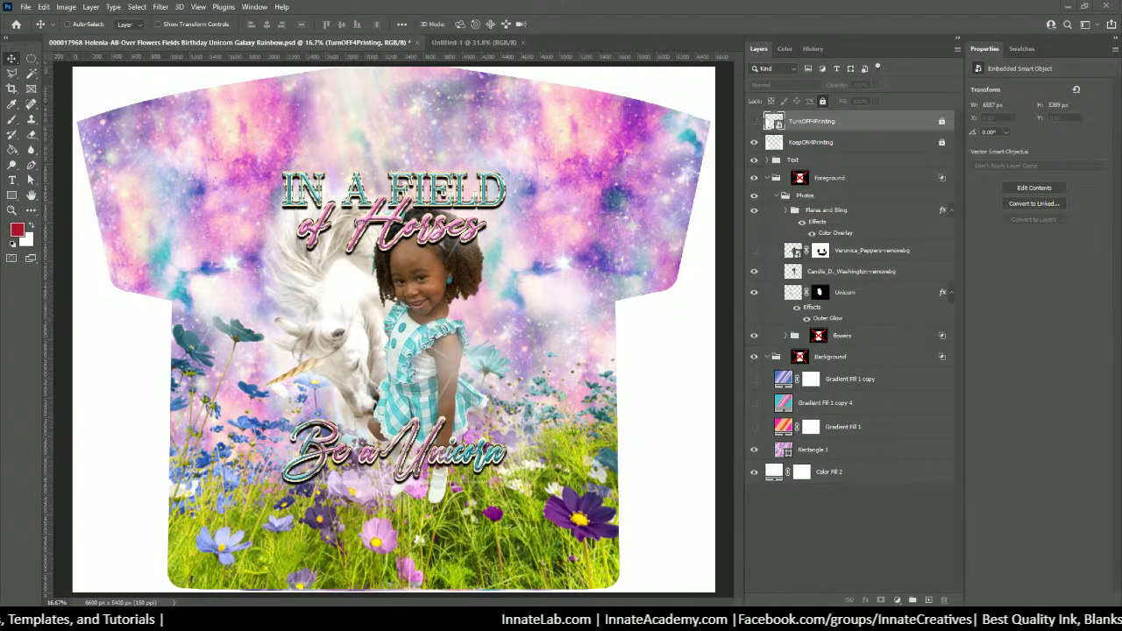
left_click(459, 43)
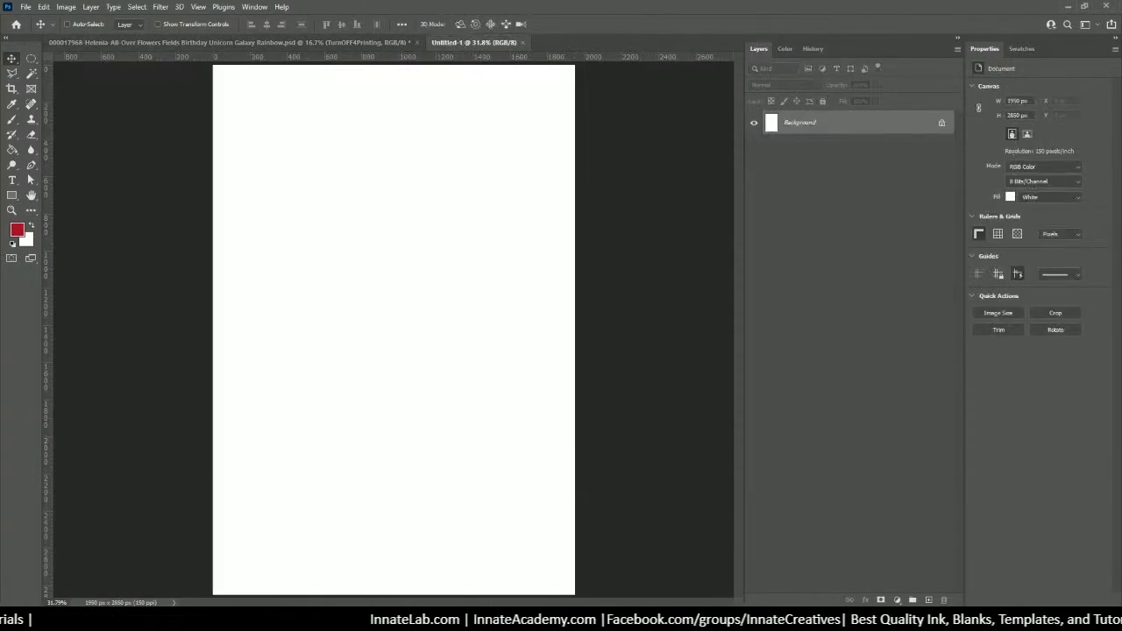
Switch to Acrobat to examine the p1-mask222.pdf mask template and close the PDF window
key("alt+Tab")
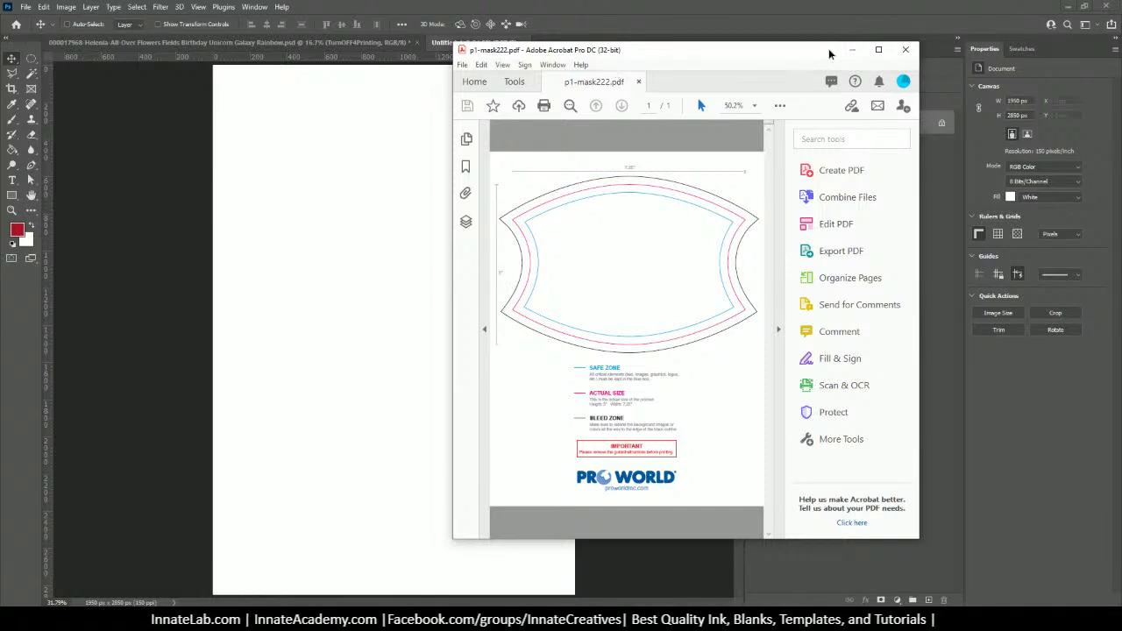
left_click_drag(830, 55, 789, 58)
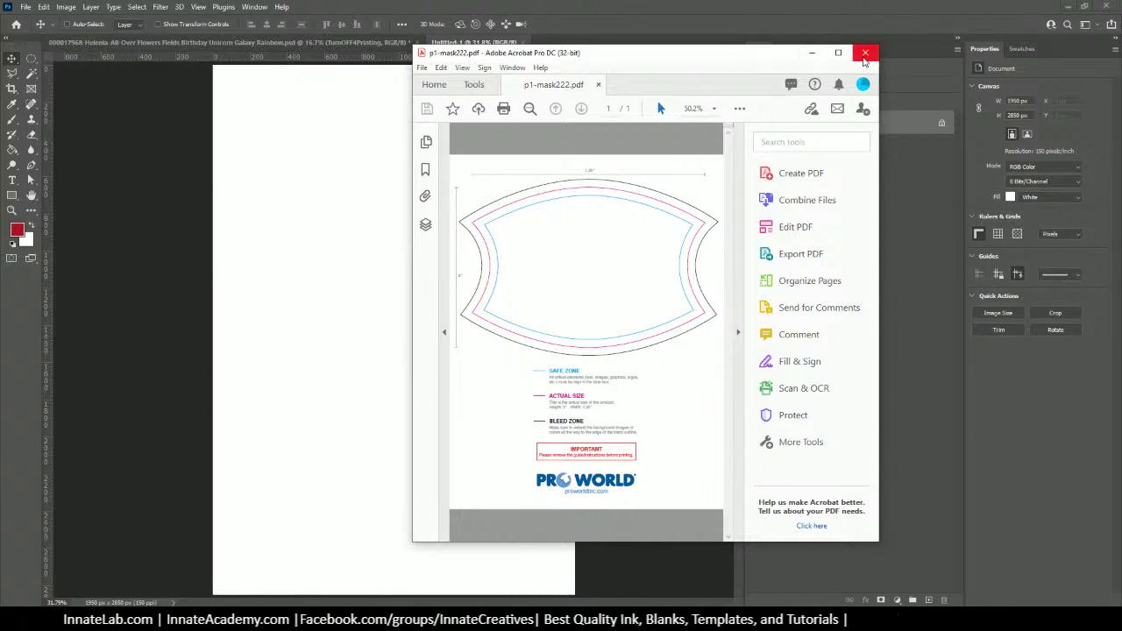
left_click_drag(719, 60, 664, 48)
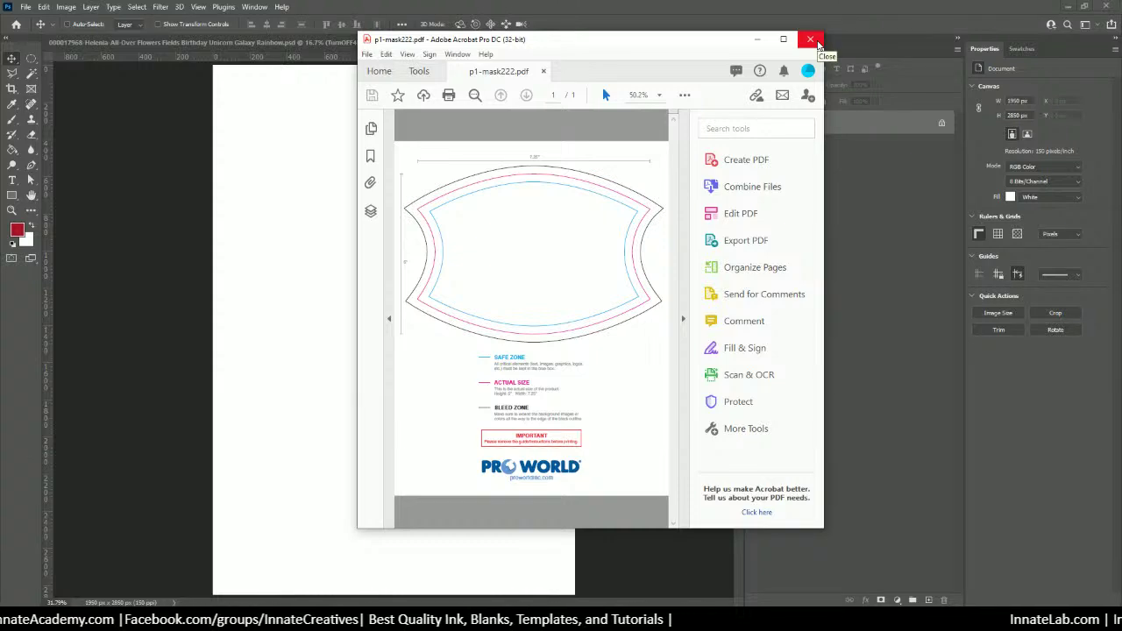
left_click_drag(712, 48, 783, 41)
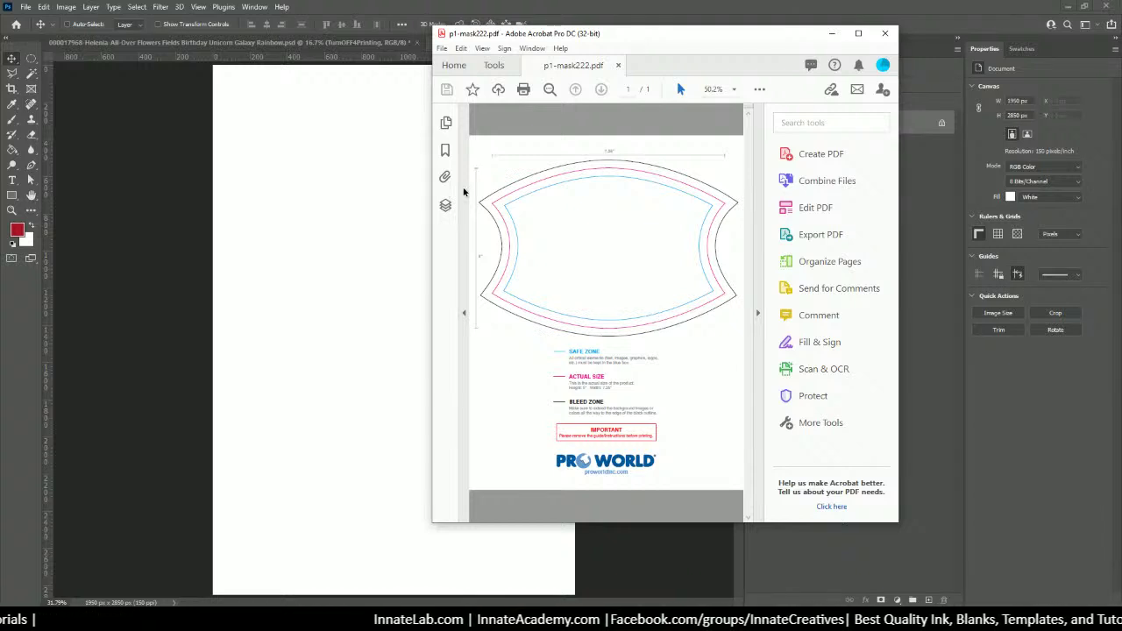
left_click_drag(589, 40, 726, 35)
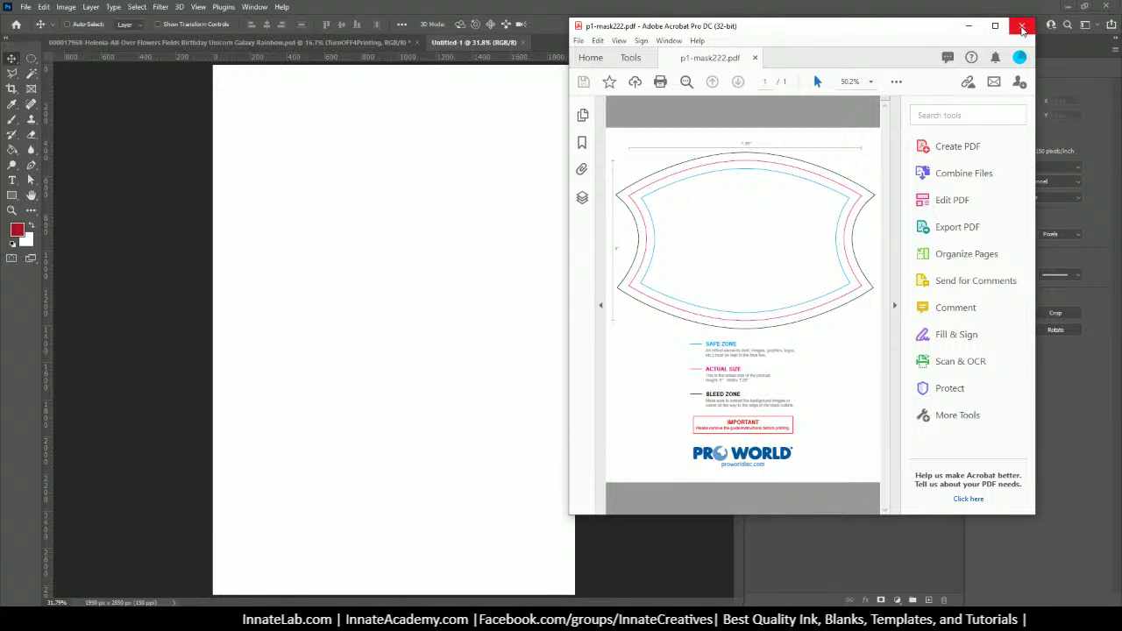
left_click(1023, 27)
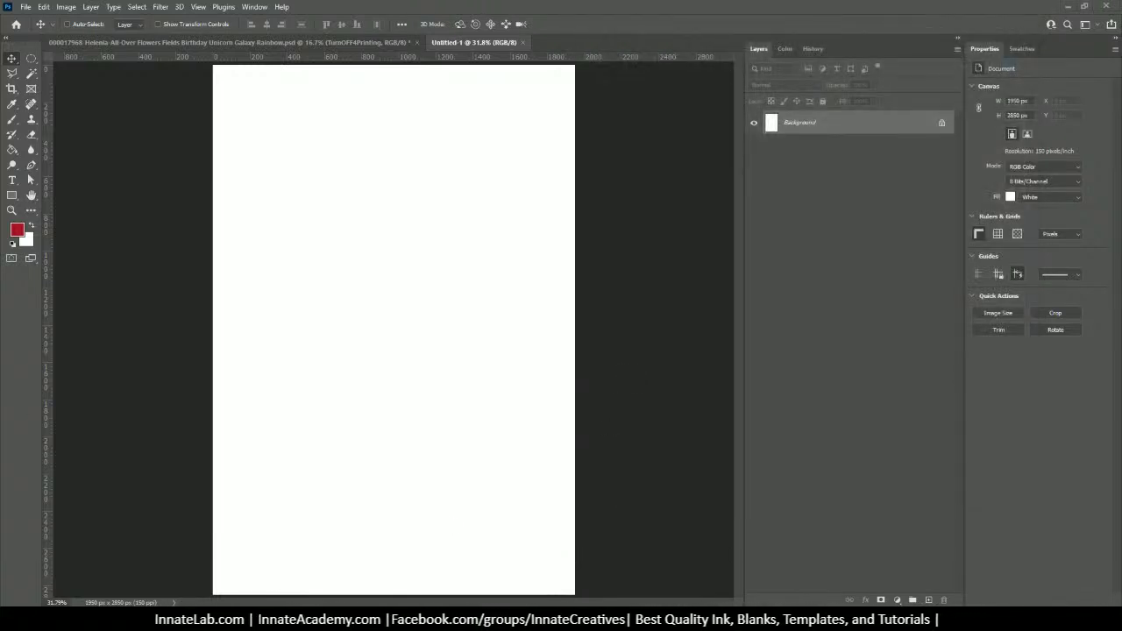
Open p1-mask222.pdf from File Explorer in Photoshop, importing the page cropped to its bounding box at 300 pixels/inch
key("alt+Tab")
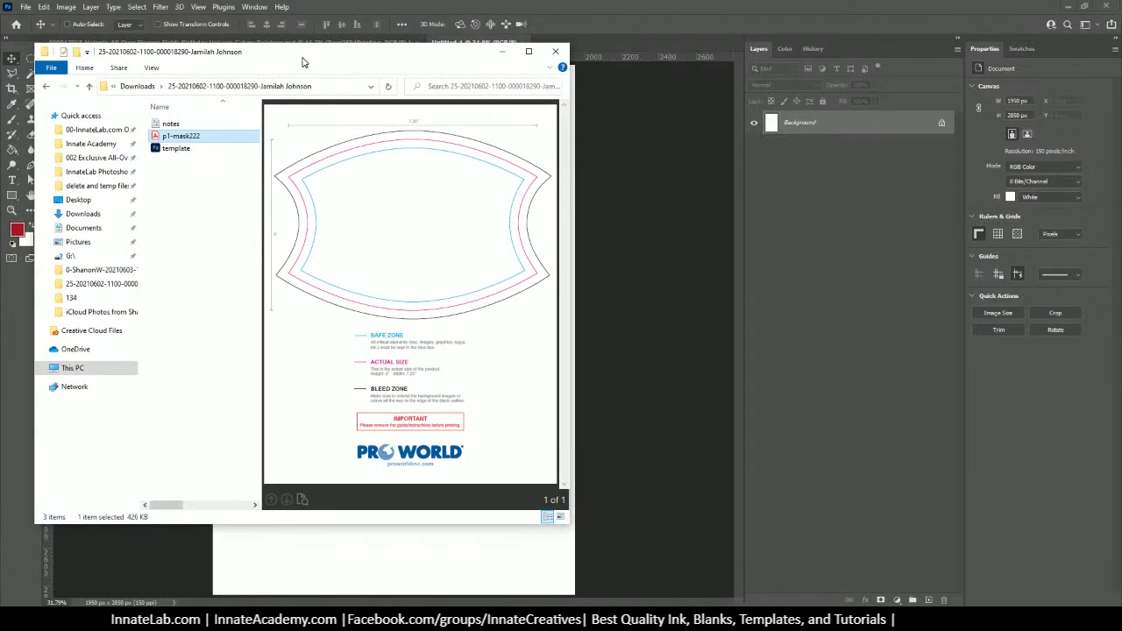
right_click(205, 145)
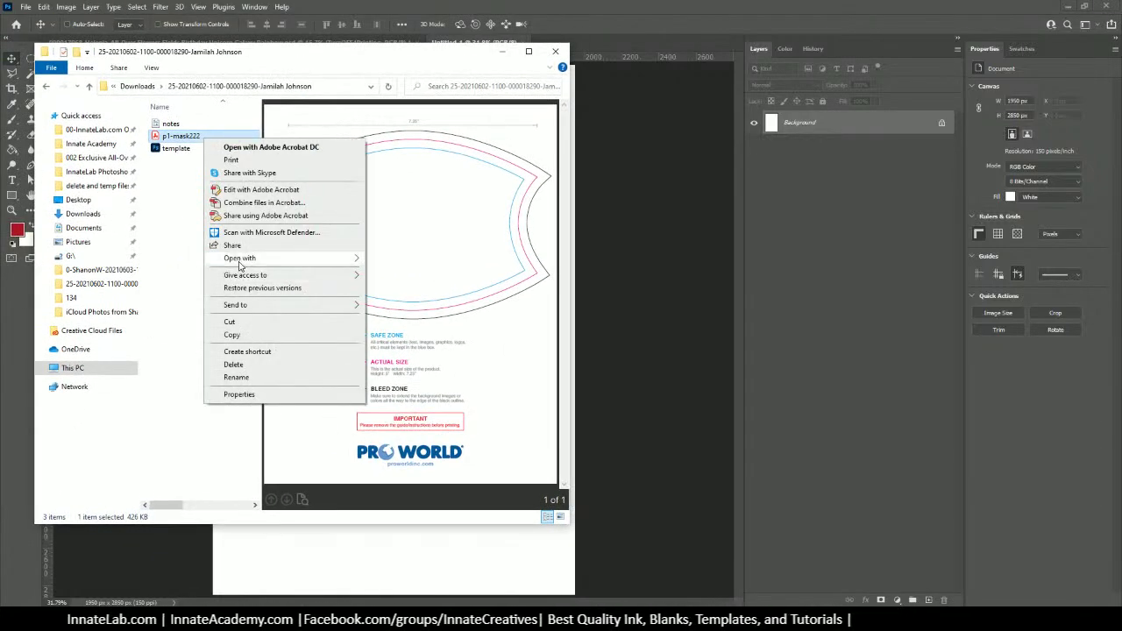
mouse_move(240, 263)
left_click(430, 286)
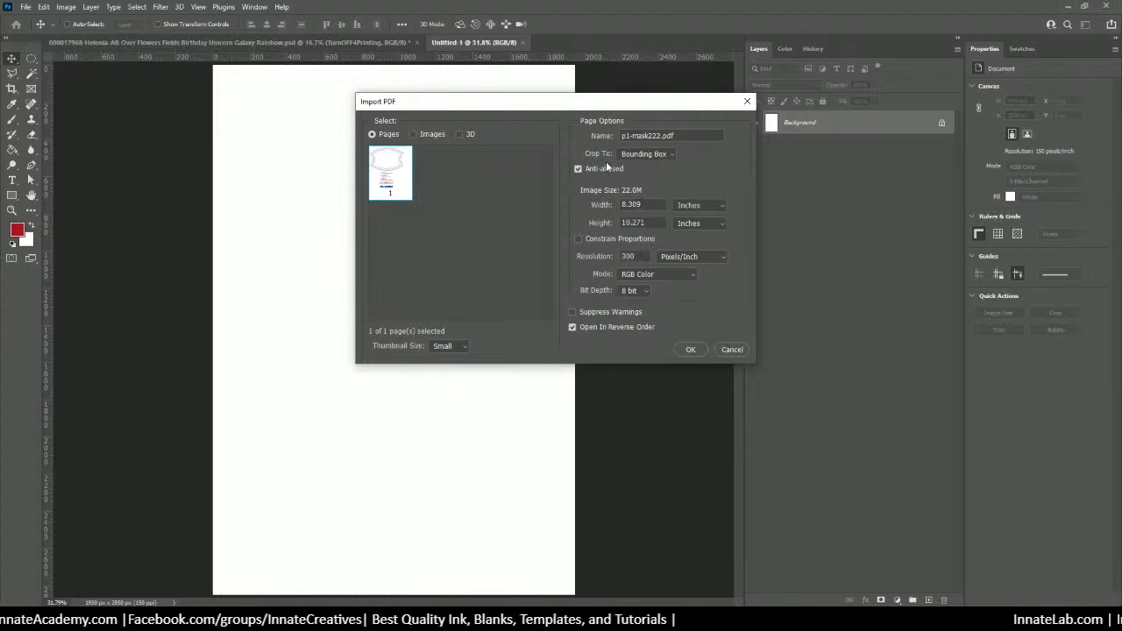
left_click(691, 350)
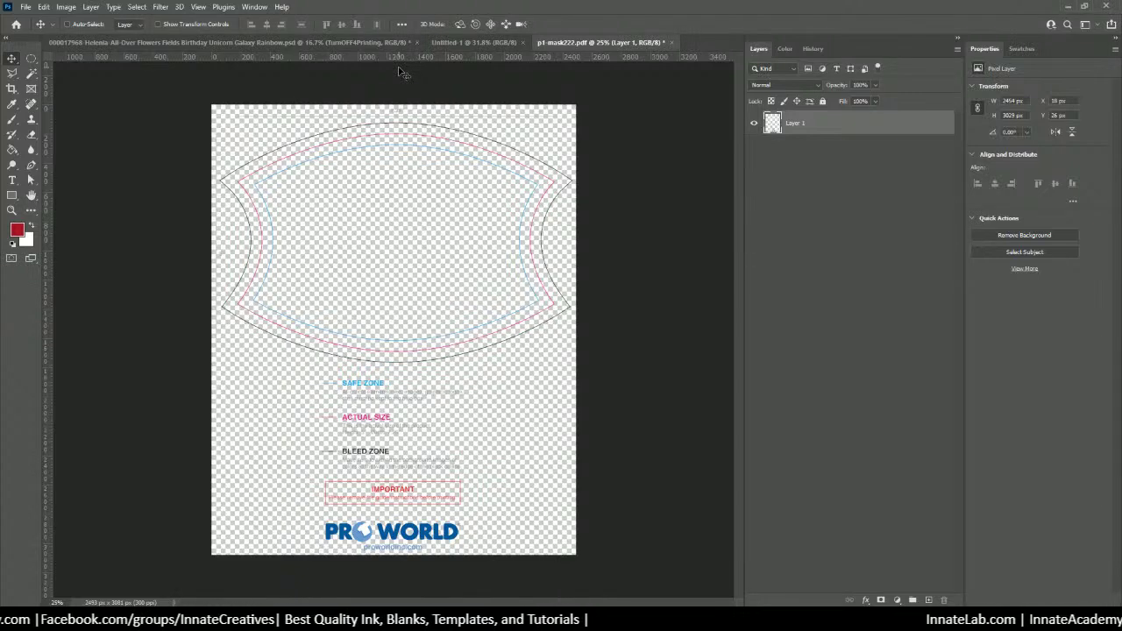
Change the ruler units of the imported mask template to inches
right_click(504, 56)
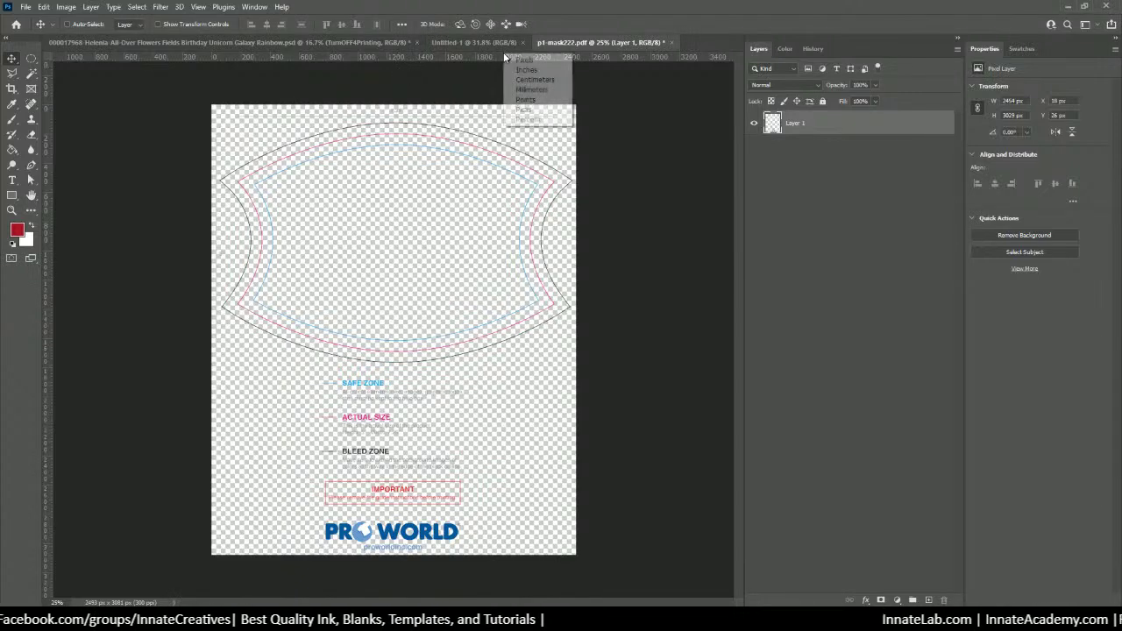
left_click(522, 70)
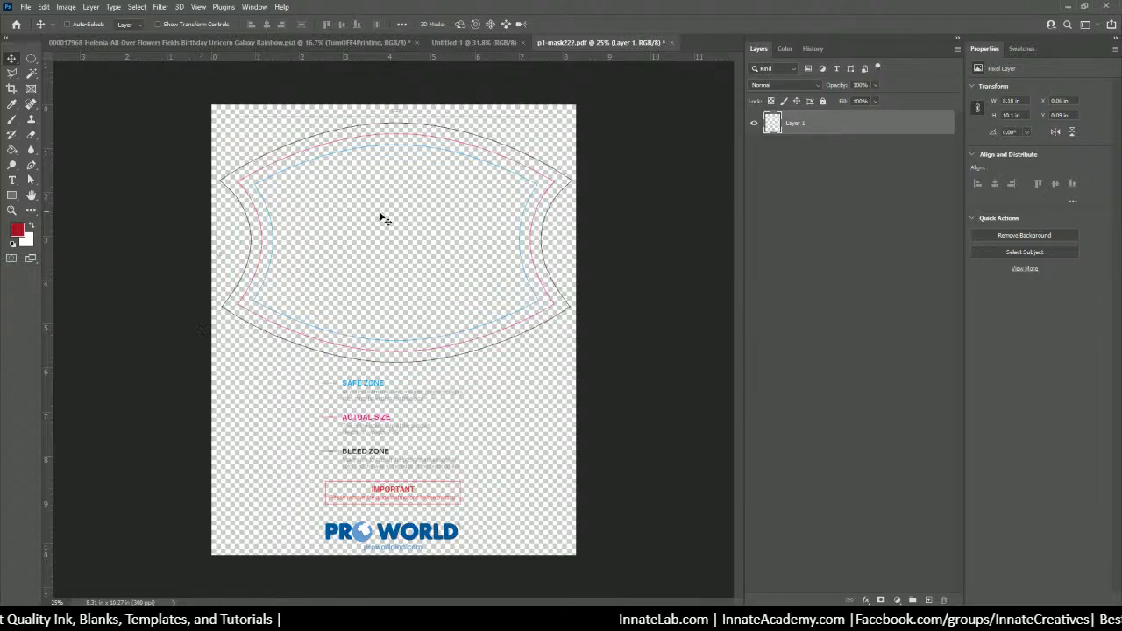
left_click_drag(120, 58, 184, 25)
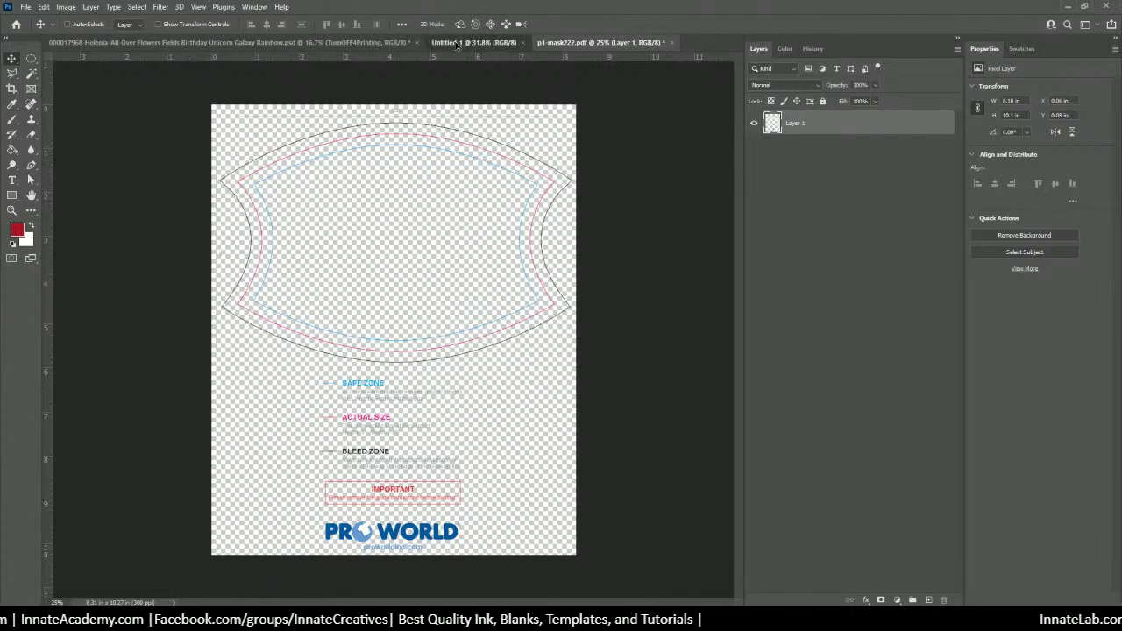
Close the blank Untitled-1 document and create a fresh 13 x 19 in RGB document at 150 pixels/inch with a white background
left_click(516, 44)
left_click(523, 43)
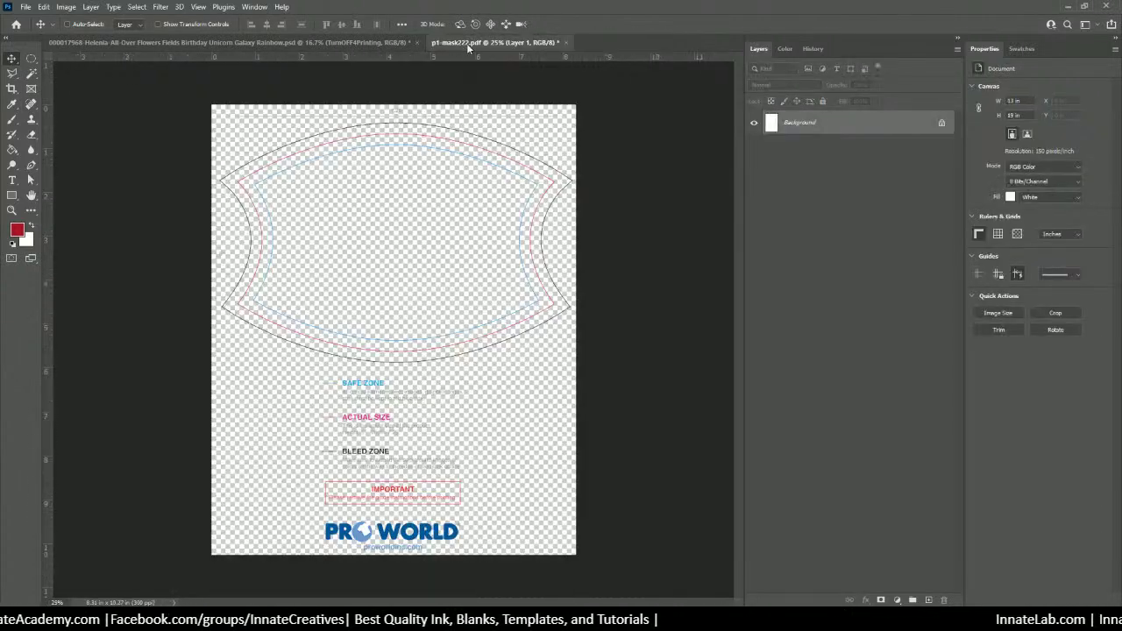
left_click(26, 7)
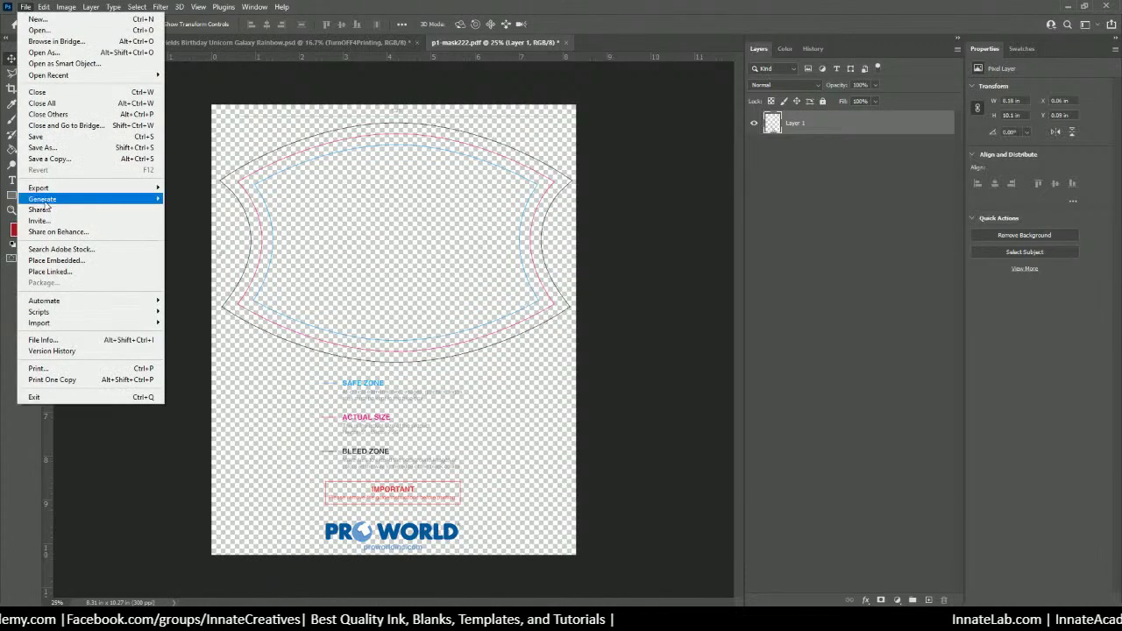
left_click(31, 6)
left_click(26, 7)
left_click(35, 18)
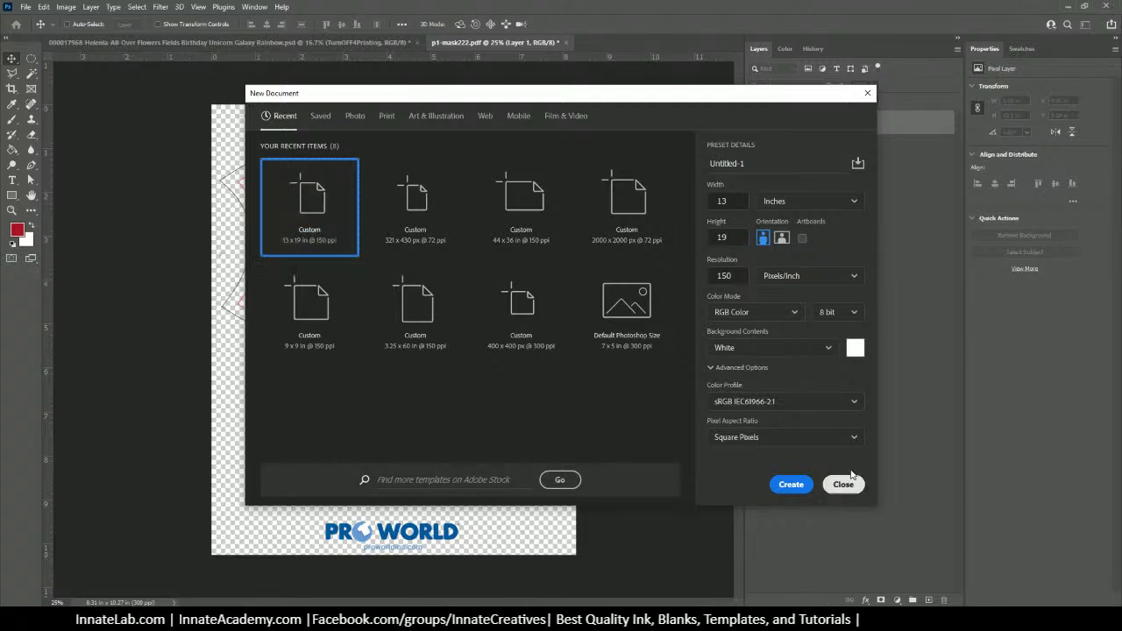
left_click(792, 487)
Try to copy the mask template layer from p1-mask222.pdf into the blank 13 x 19 in document
left_click(471, 43)
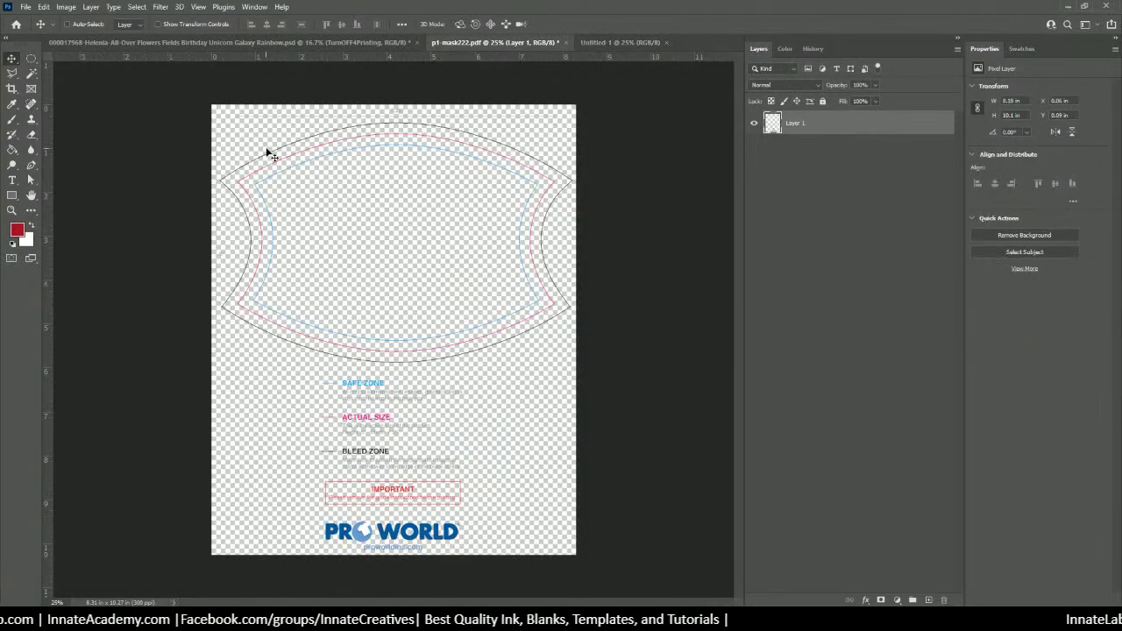
left_click_drag(278, 151, 408, 320)
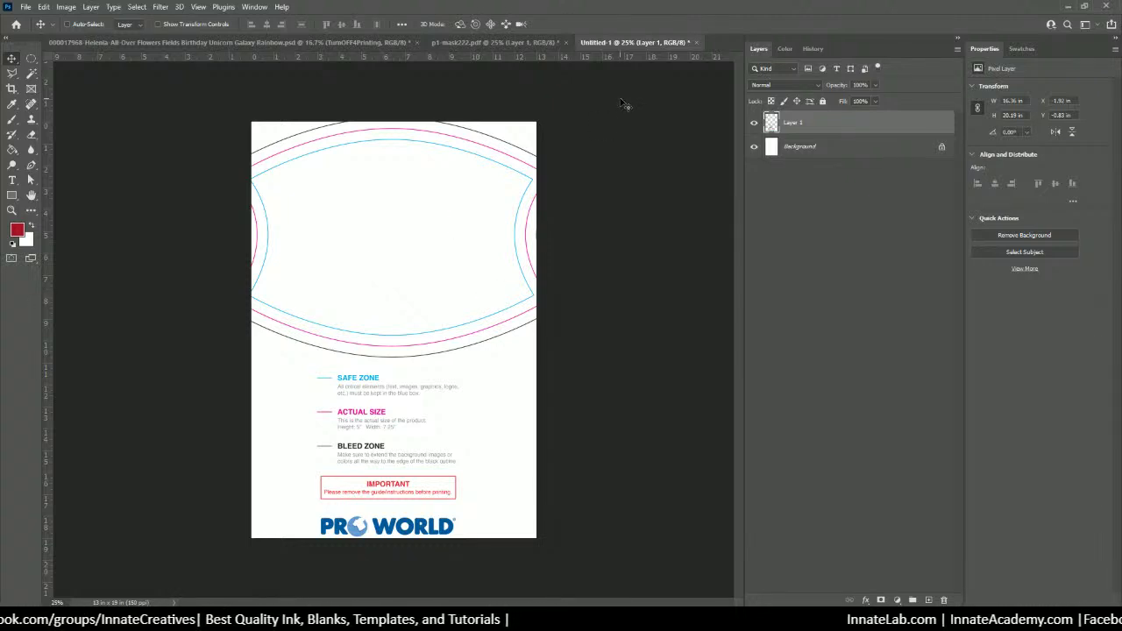
key("ctrl+z")
key("ctrl+z")
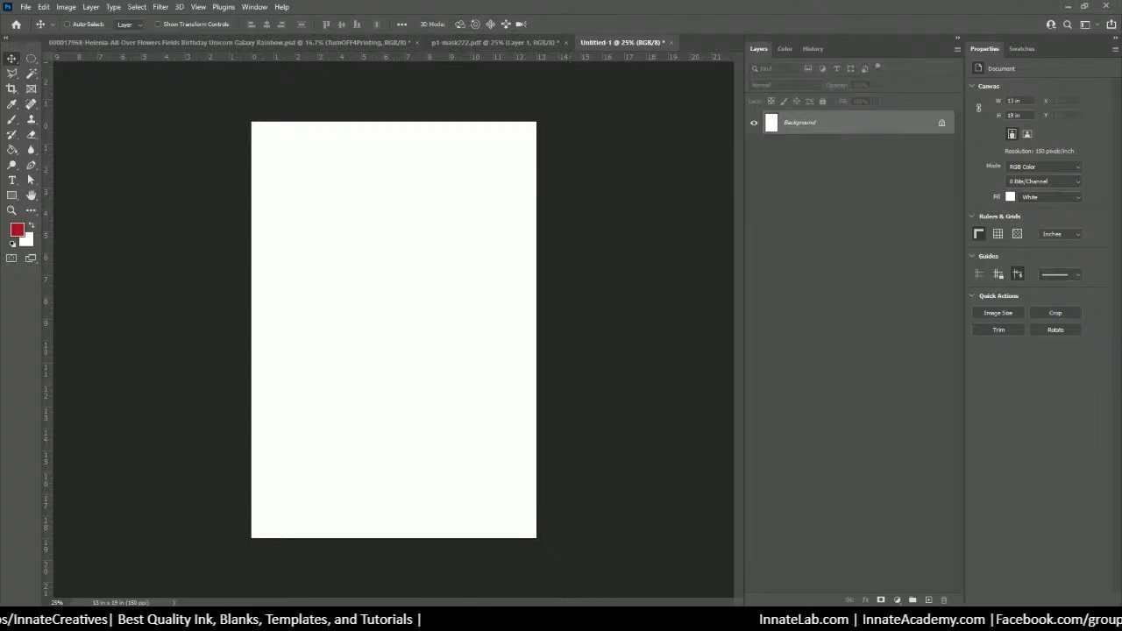
Place p1-mask222 from File Explorer into the 13 x 19 in document, cropped to its bounding box, and align it with the page's upper-left corner
key("alt+Tab")
left_click_drag(263, 60, 738, 63)
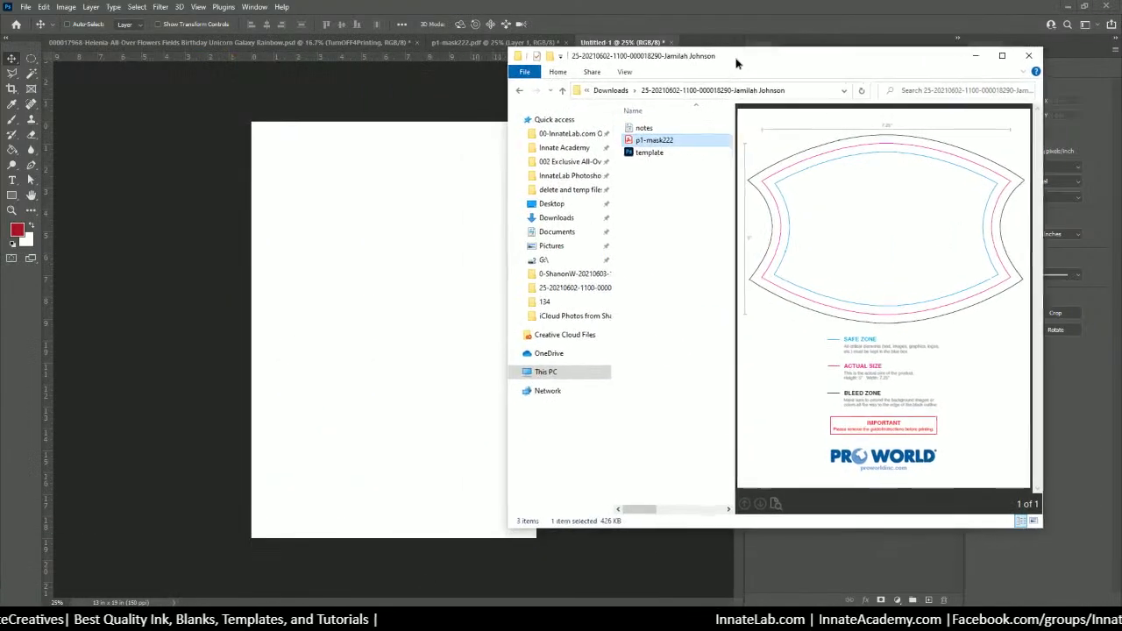
left_click_drag(654, 140, 385, 207)
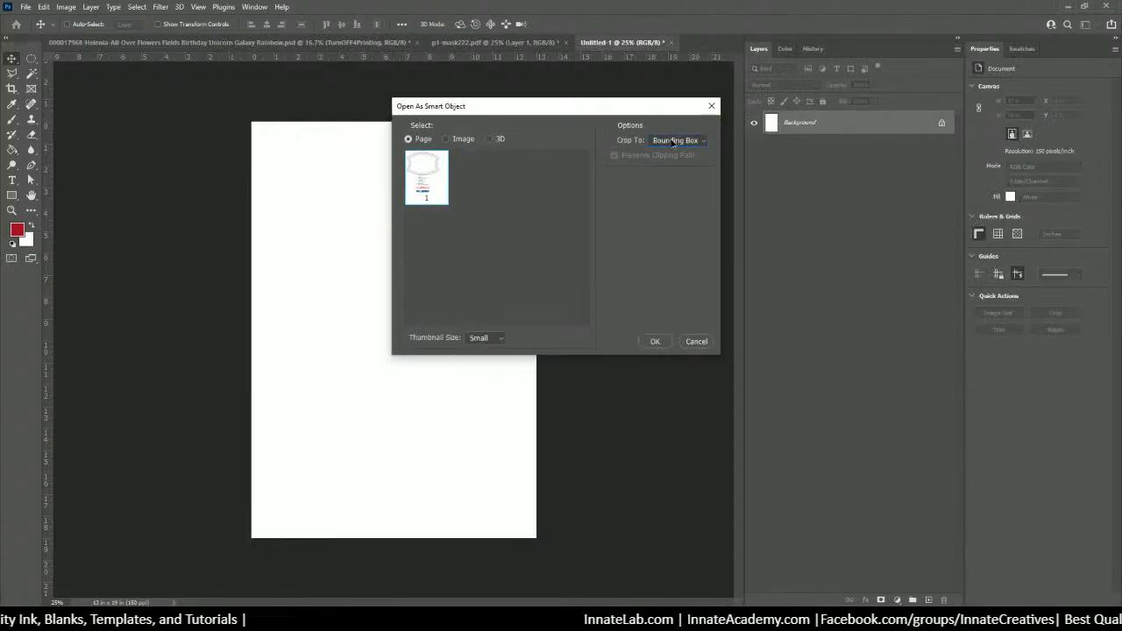
left_click(655, 342)
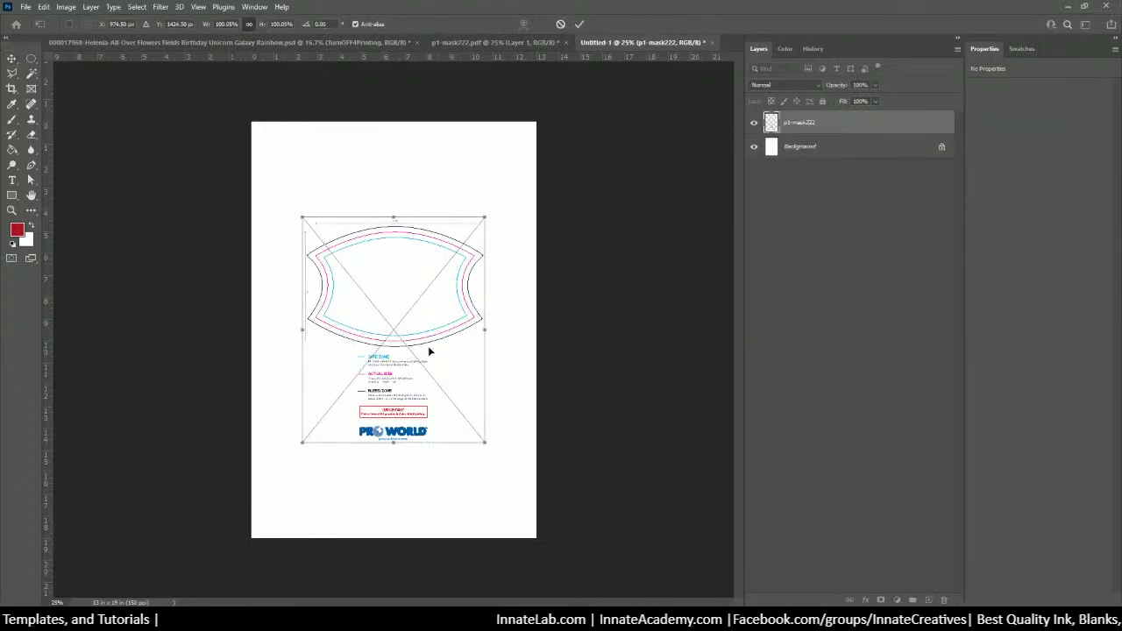
left_click_drag(452, 324, 400, 232)
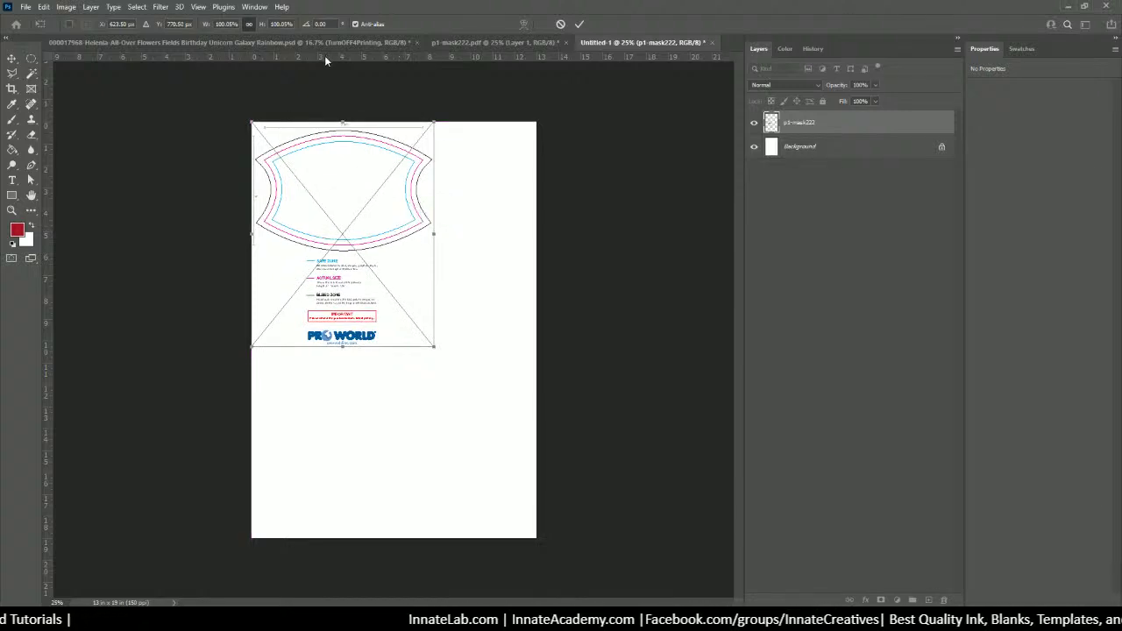
Add guides along the template's right edge and just beneath the mask outline, commit the placed template, and show the guides
left_click_drag(50, 155, 394, 253)
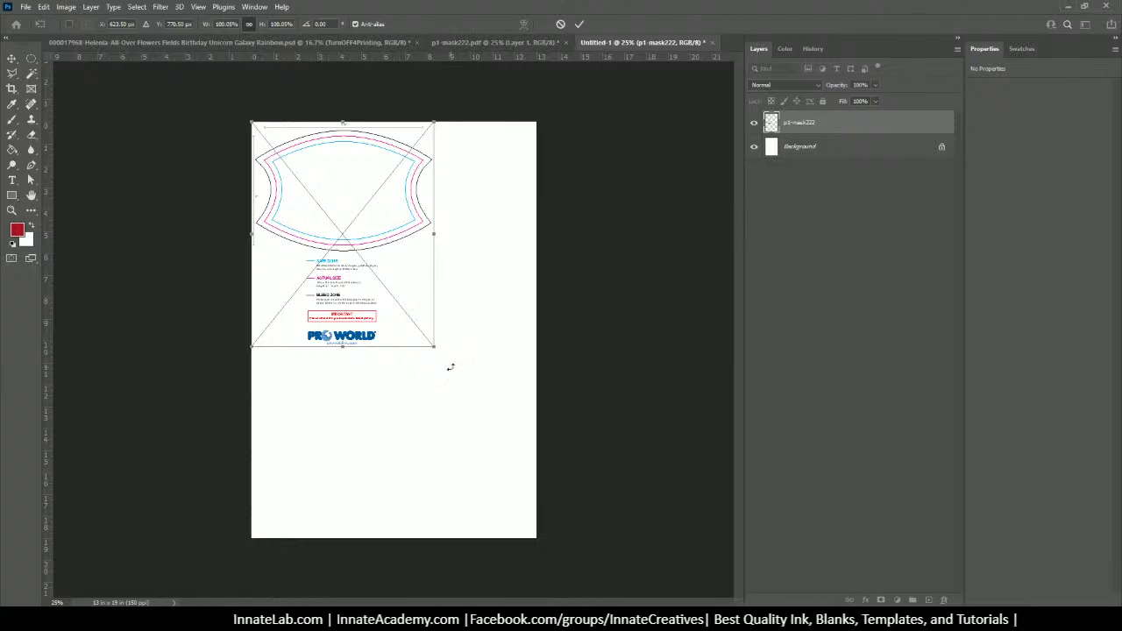
key("Return")
left_click(199, 7)
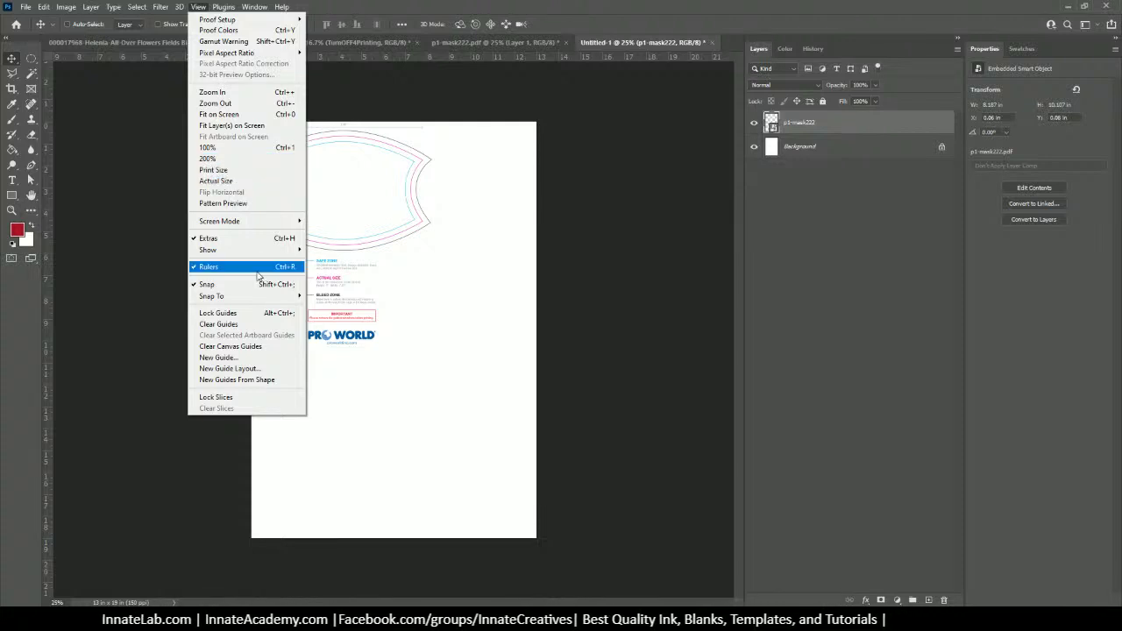
mouse_move(248, 251)
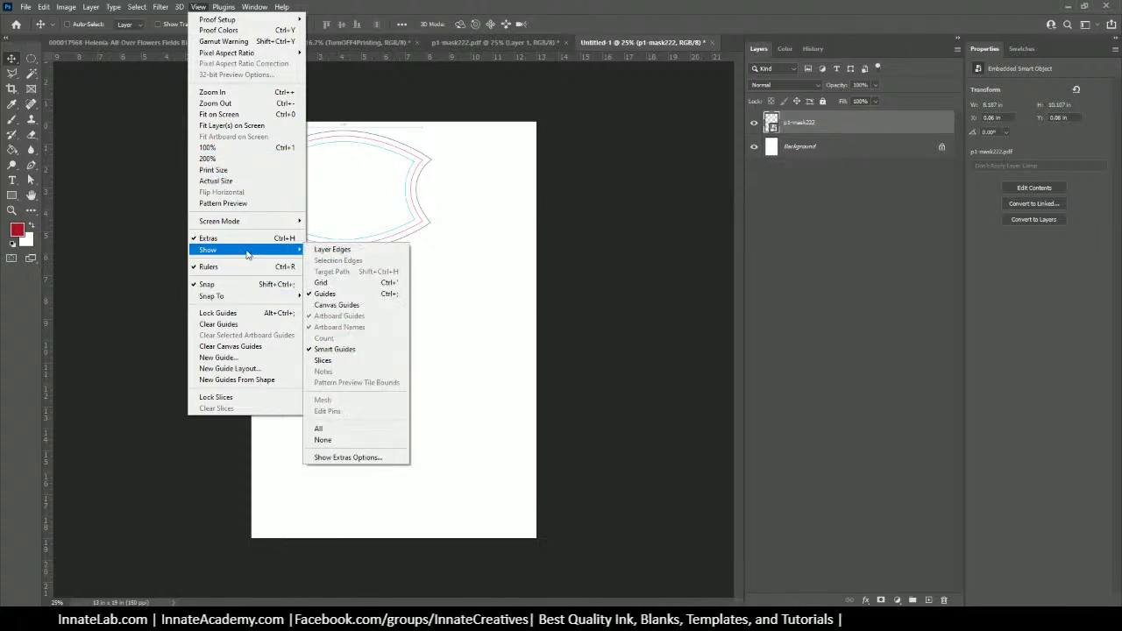
left_click(347, 294)
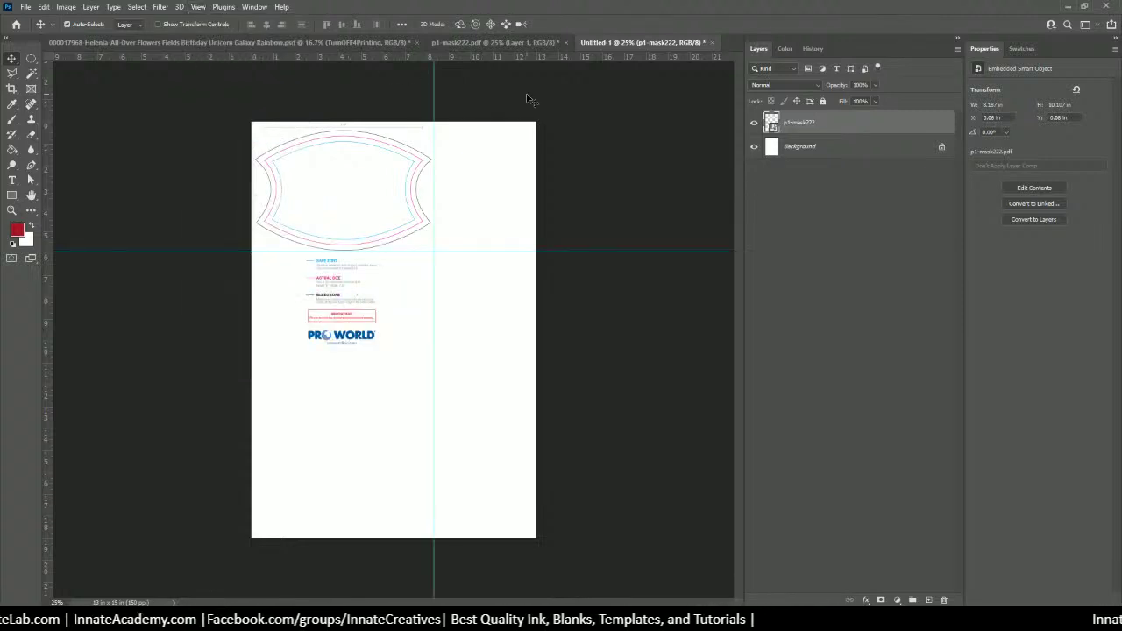
Select the three nested mask outlines with a closed Polygonal Lasso selection, leaving out the legend and logo
key("ctrl+plus")
key("ctrl+plus")
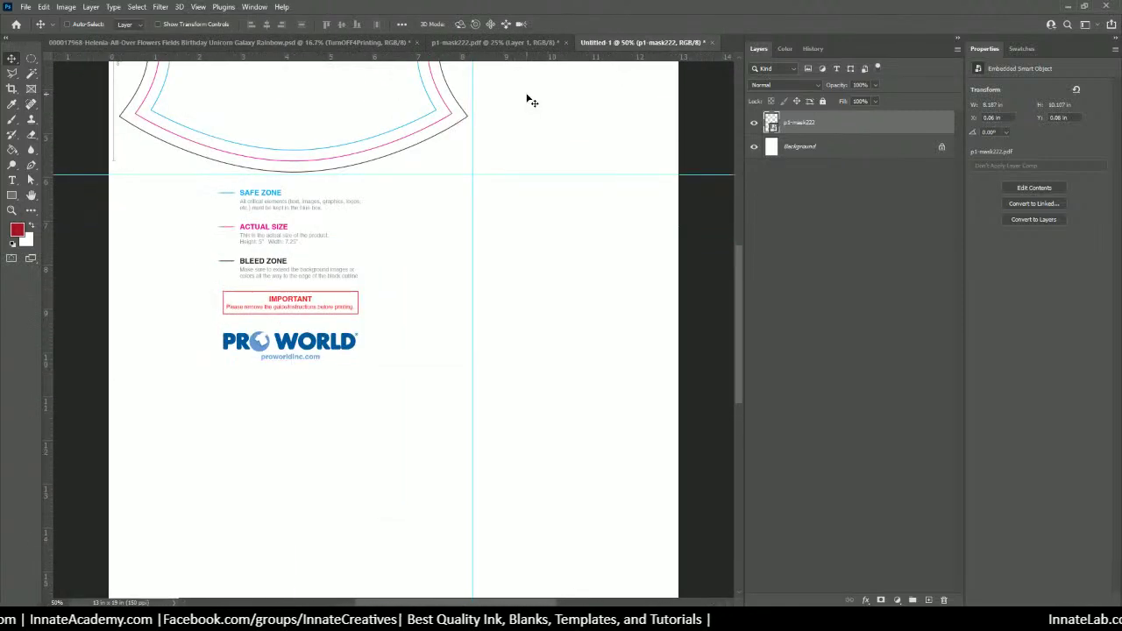
left_click_drag(326, 204, 421, 381)
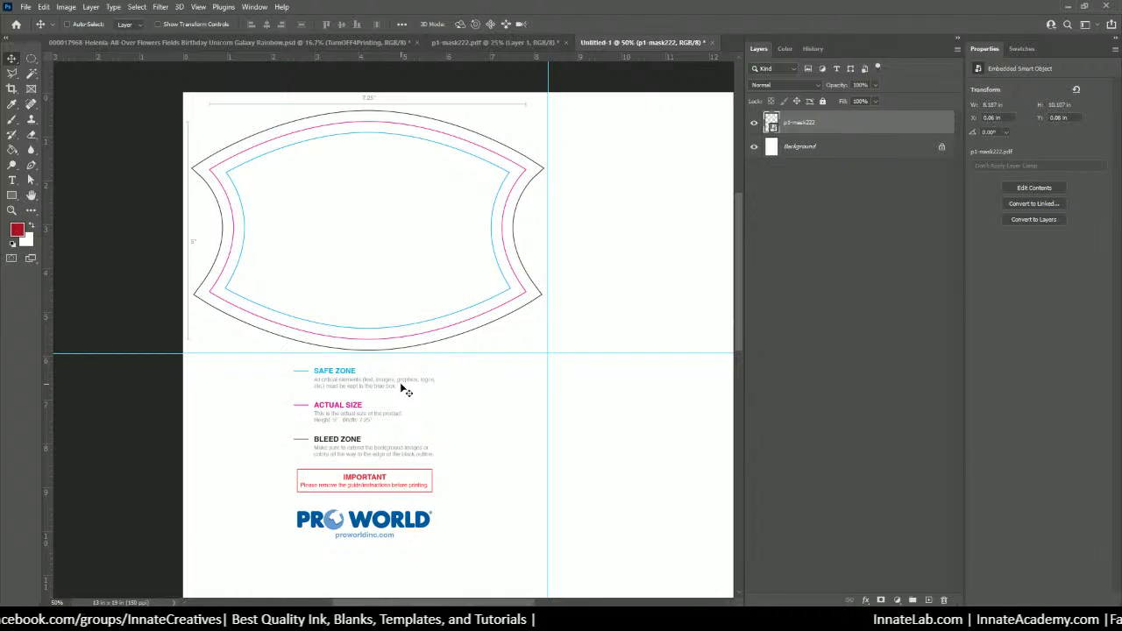
key("ctrl+minus")
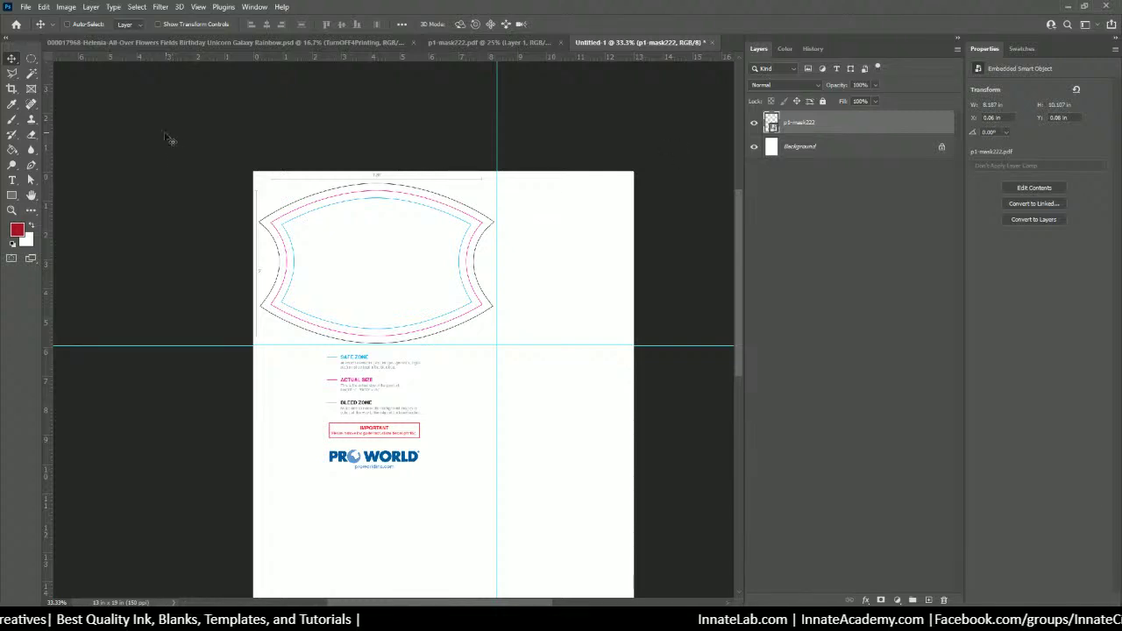
key("ctrl+plus")
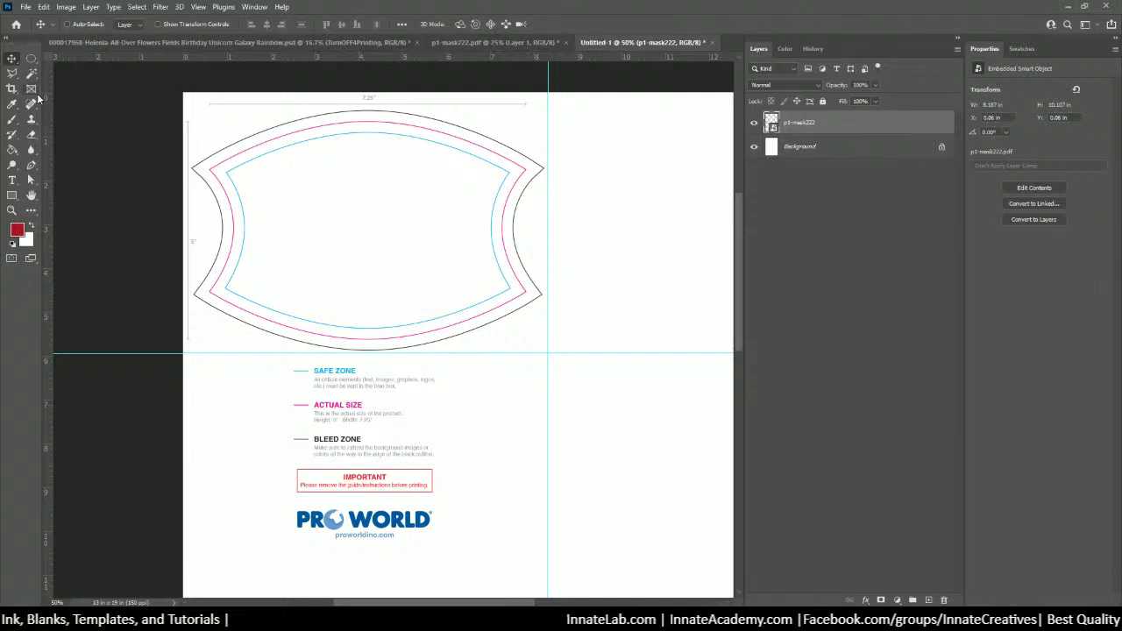
left_click(11, 73)
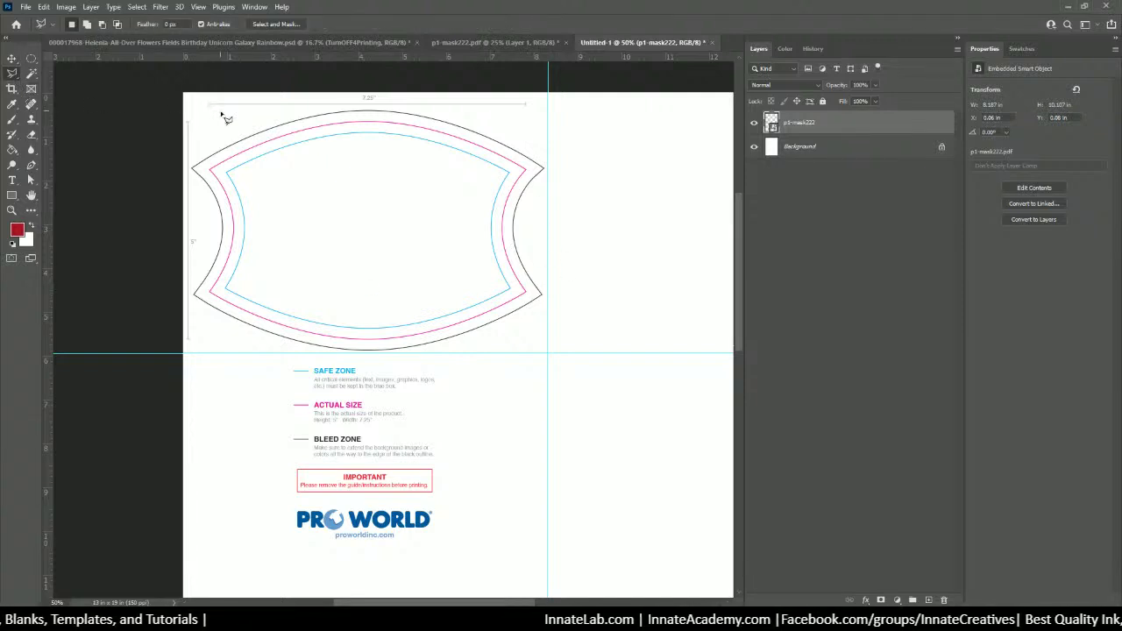
left_click(192, 167)
left_click(214, 230)
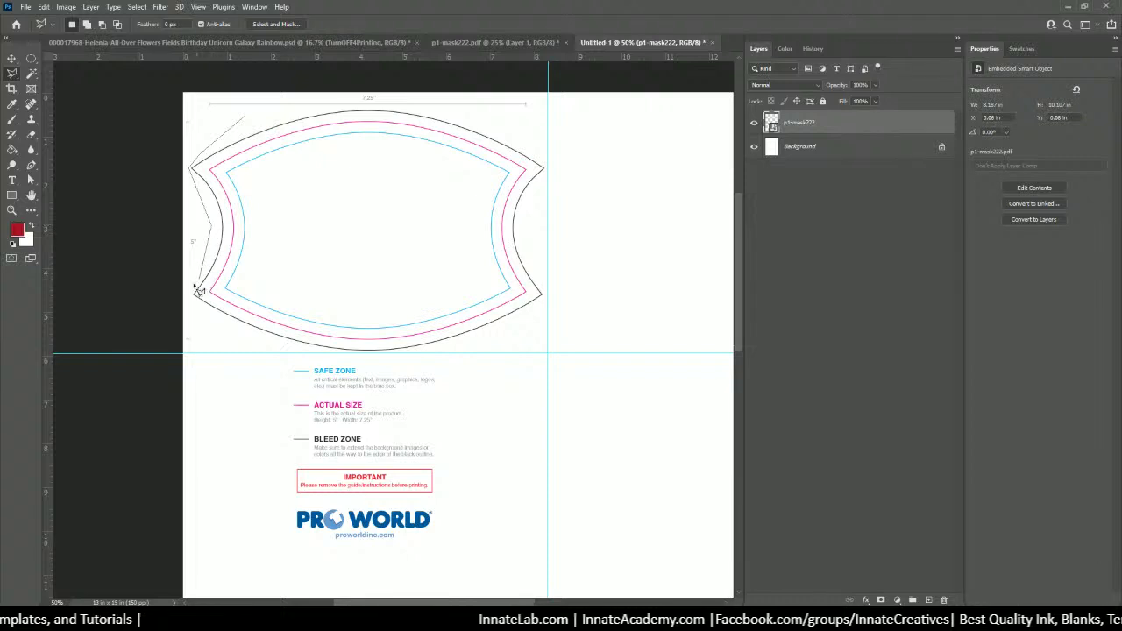
left_click(195, 292)
left_click(214, 337)
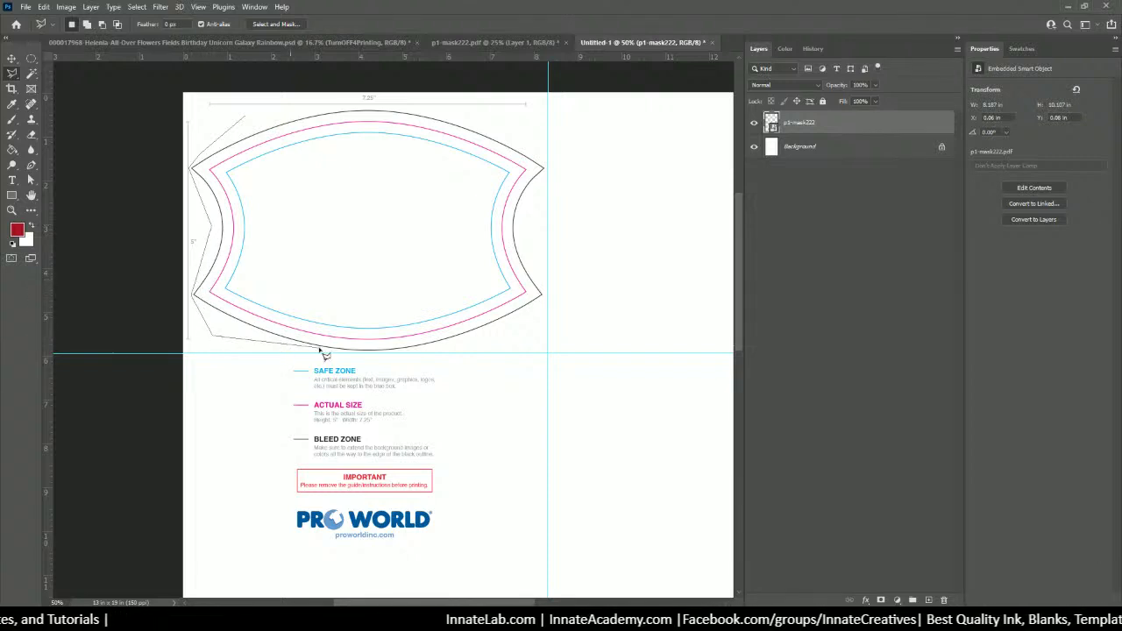
left_click(447, 359)
left_click(534, 332)
left_click(552, 290)
left_click(528, 237)
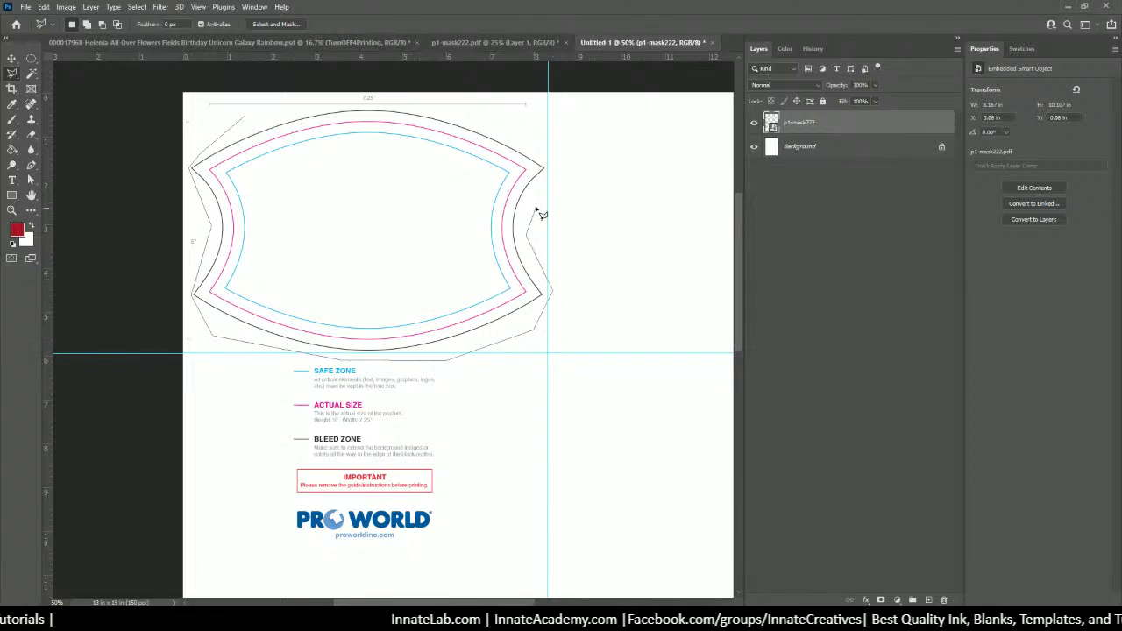
left_click(547, 166)
left_click(523, 127)
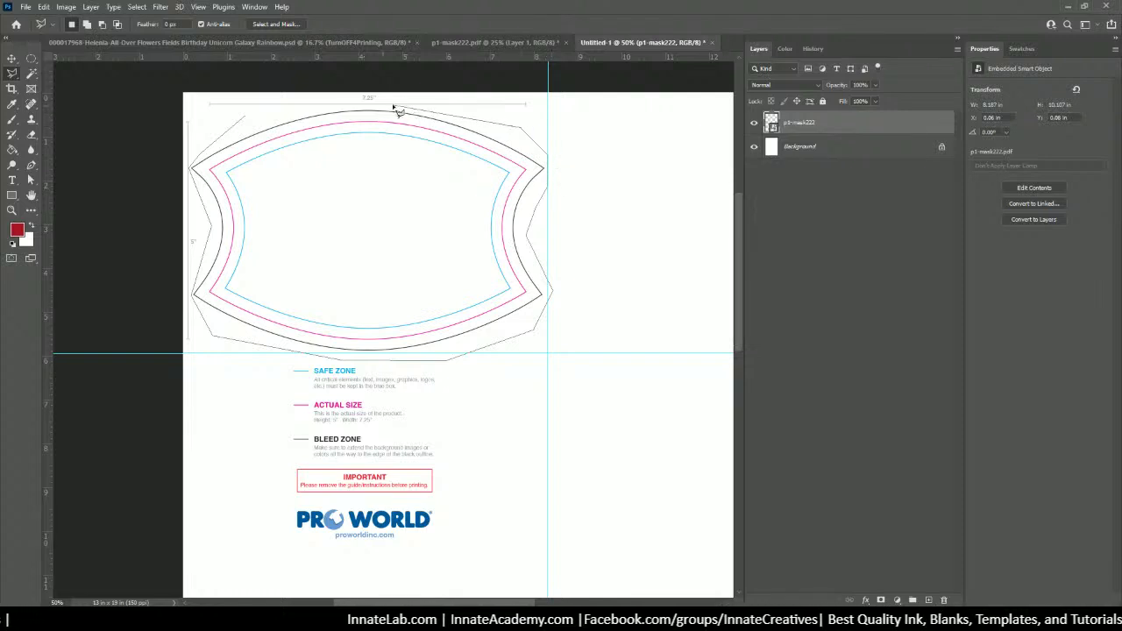
left_click(393, 109)
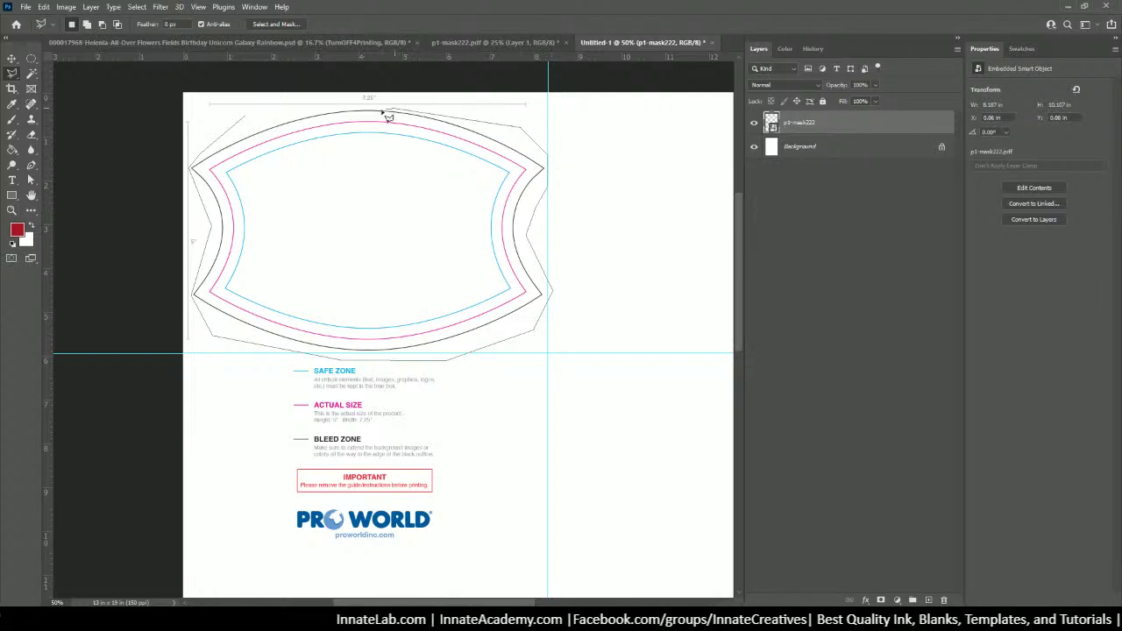
double_click(287, 113)
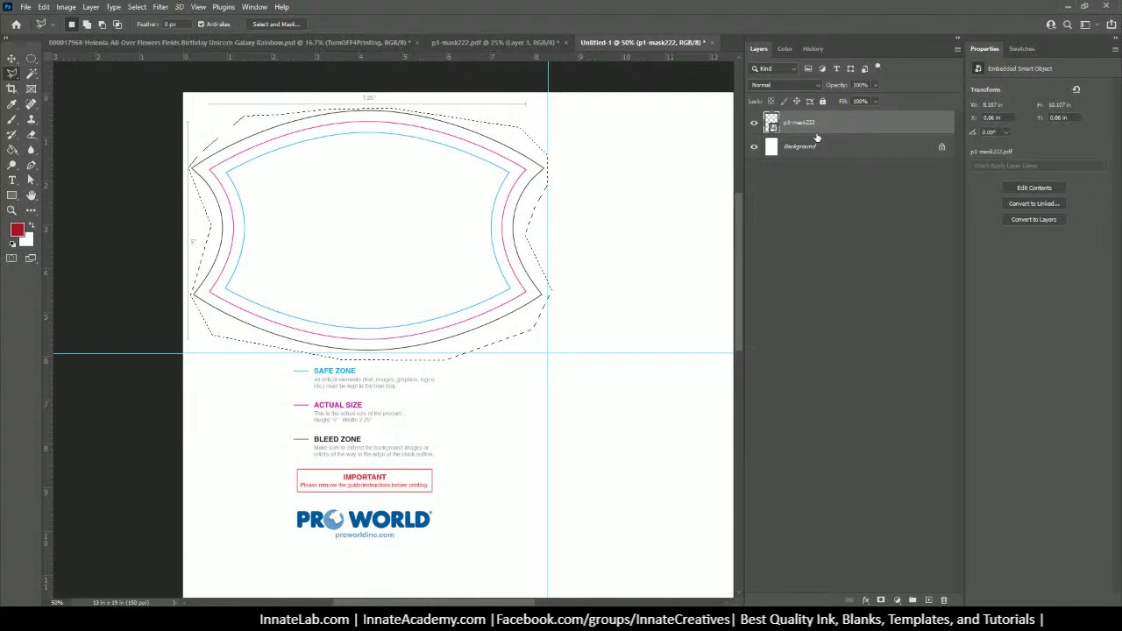
Copy the selected mask outlines to a new layer and delete the original p1-mask222 layer
key("ctrl+j")
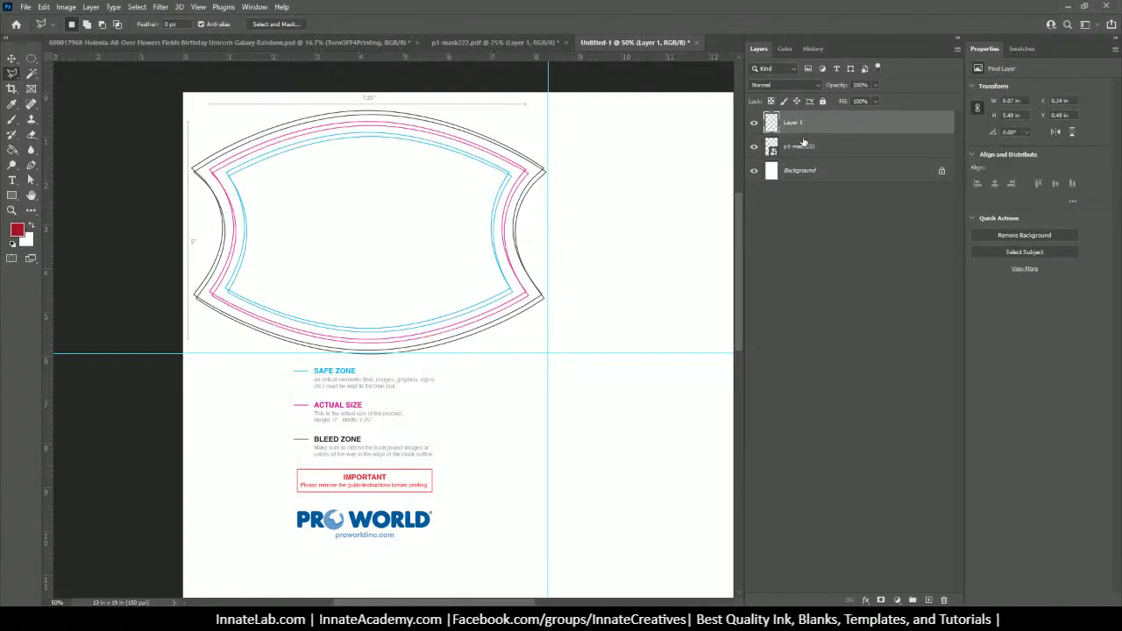
left_click(803, 154)
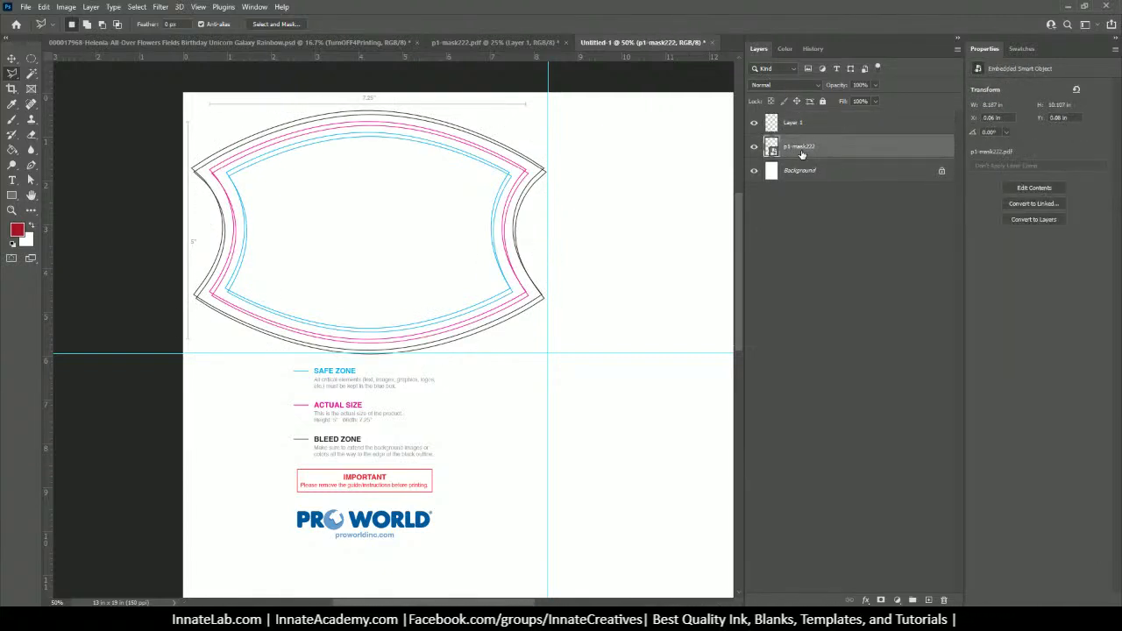
key("Delete")
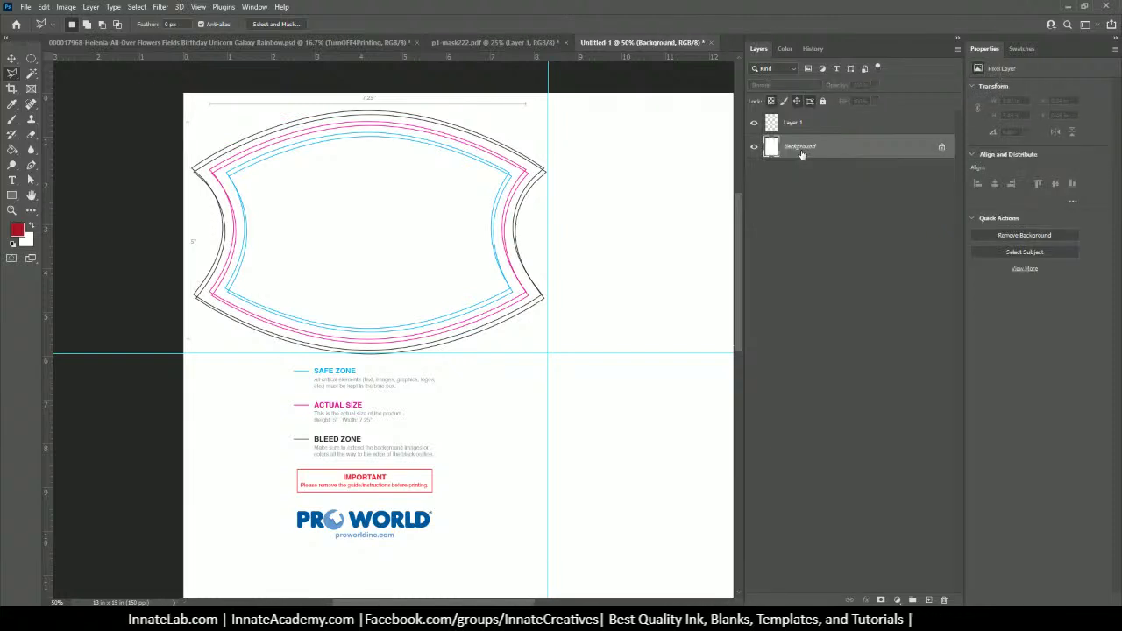
Move the mask outline layer closer to the page's upper-left corner, at about X 0.12 in and Y 0.25 in
left_click(11, 59)
left_click_drag(431, 326, 430, 316)
left_click(550, 230)
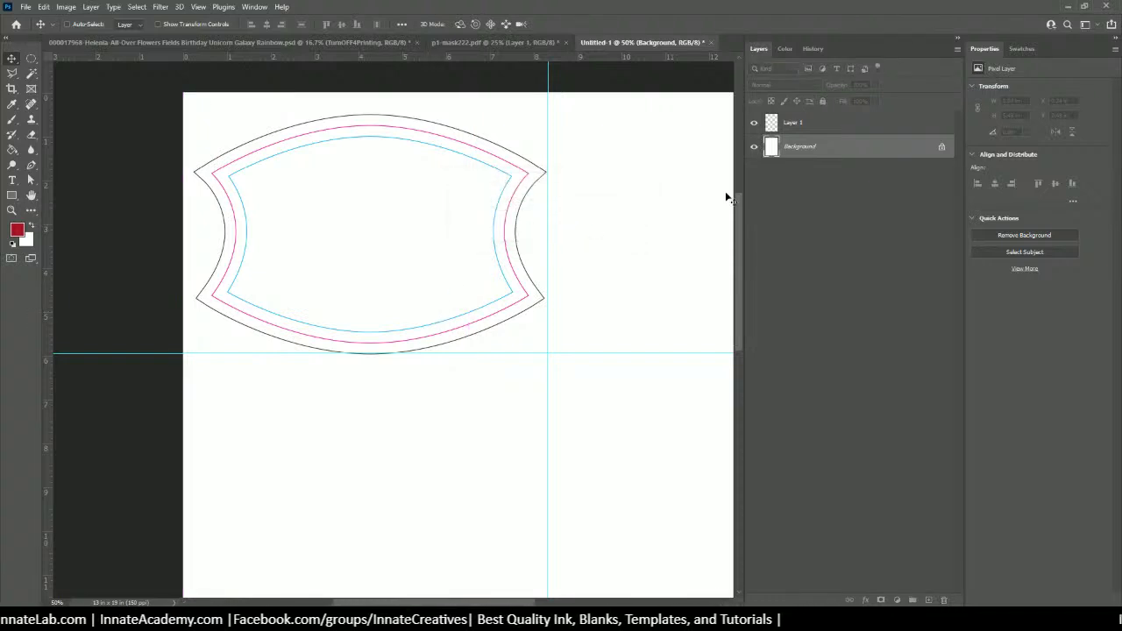
left_click(813, 129)
key("ctrl+t")
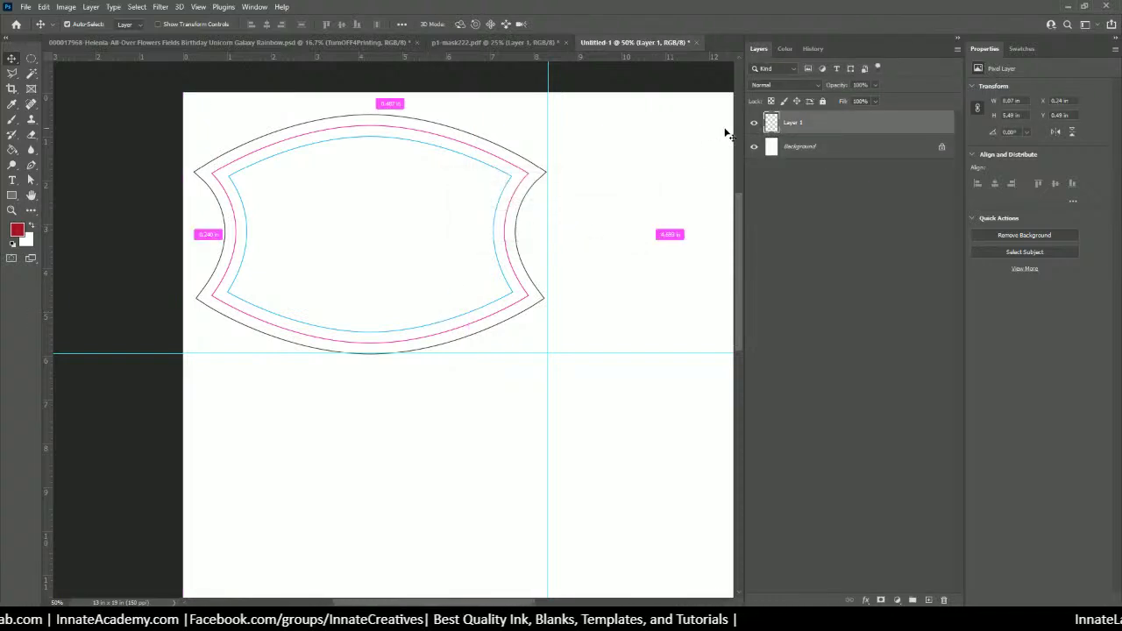
left_click_drag(474, 158, 466, 145)
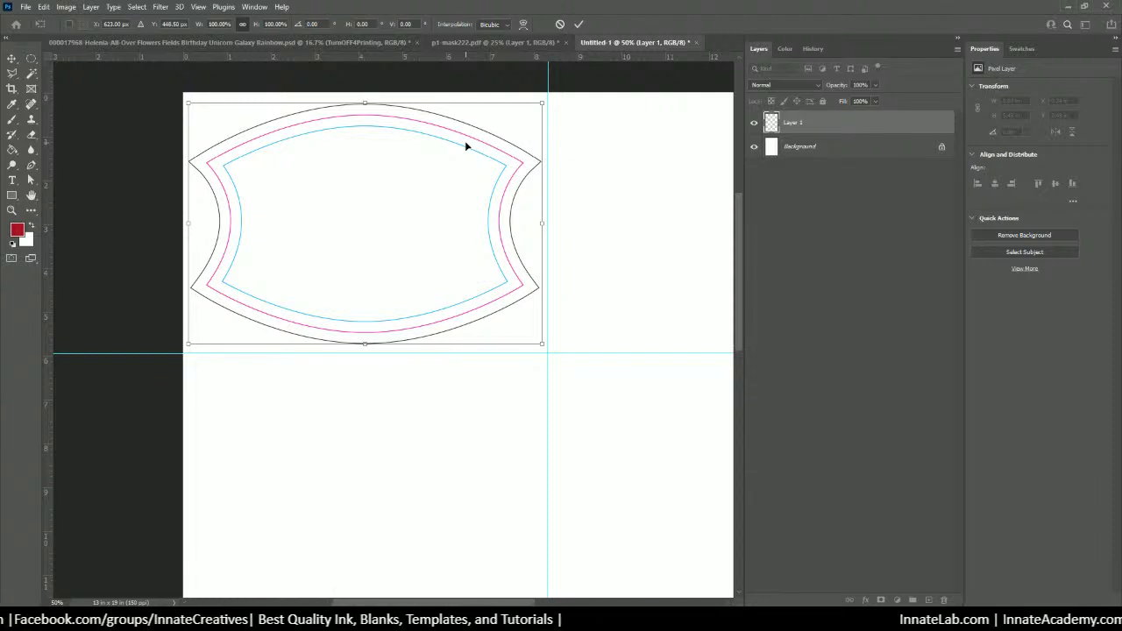
Duplicate the mask outline down the page, stacking two copies beneath the original in one column, and add a third copy beside them
key("ctrl+minus")
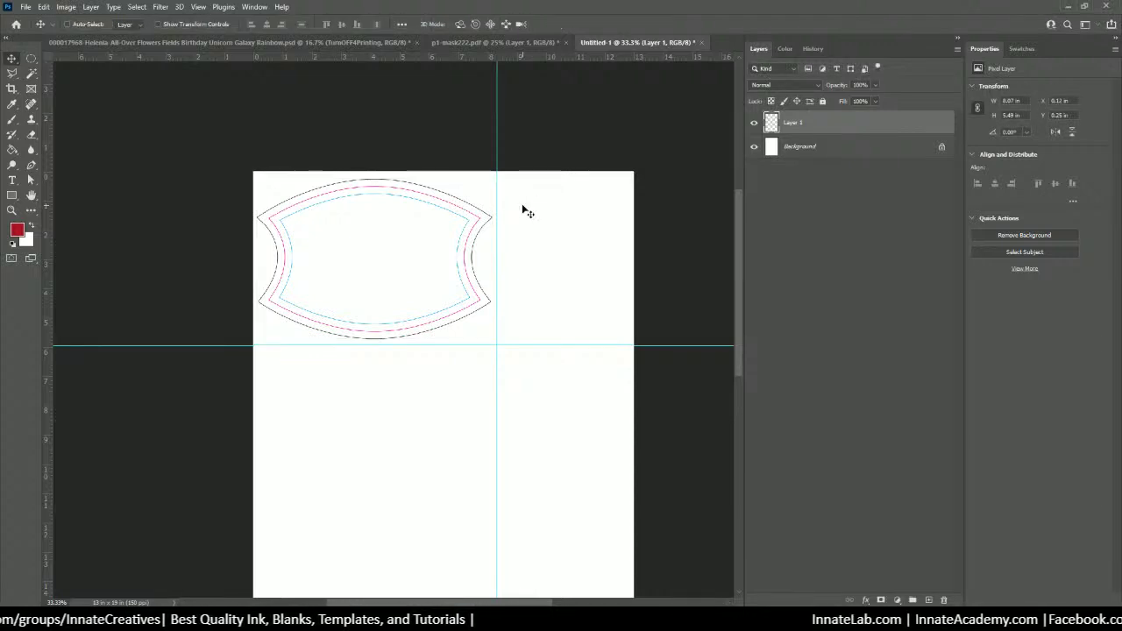
scroll(488, 268, "down", 3)
scroll(459, 320, "down", 2)
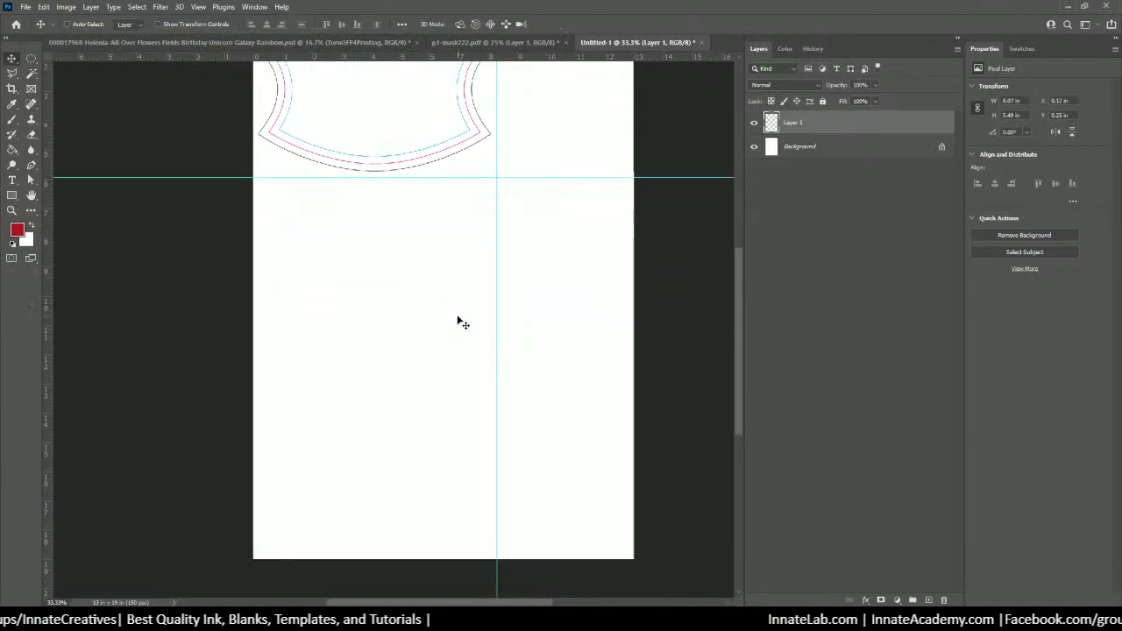
scroll(459, 319, "up", 2)
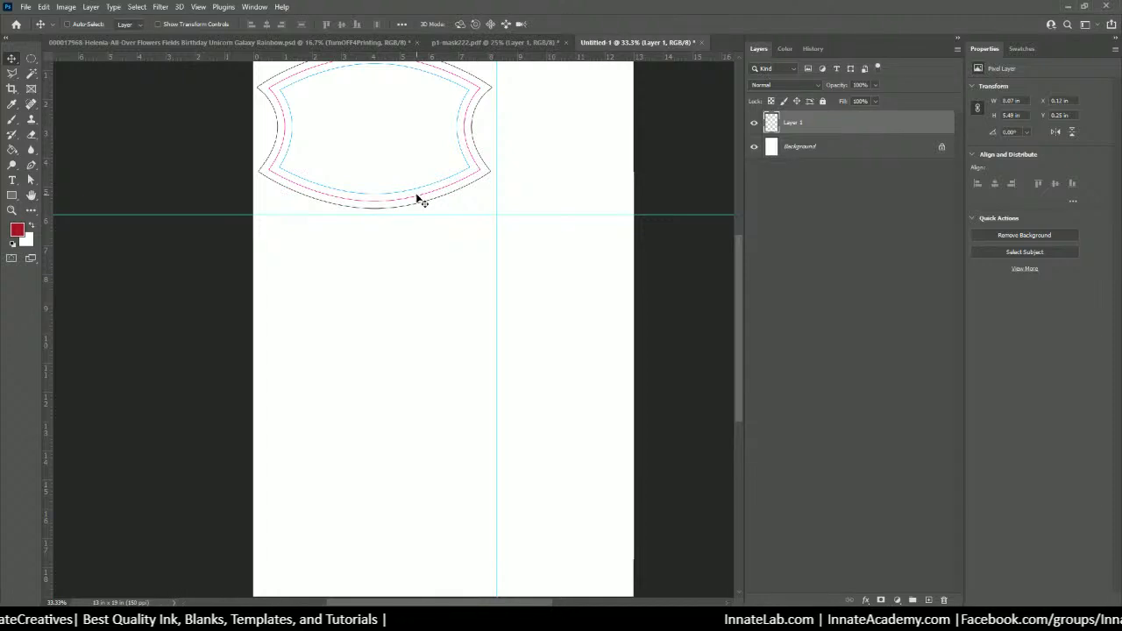
scroll(419, 200, "up", 1)
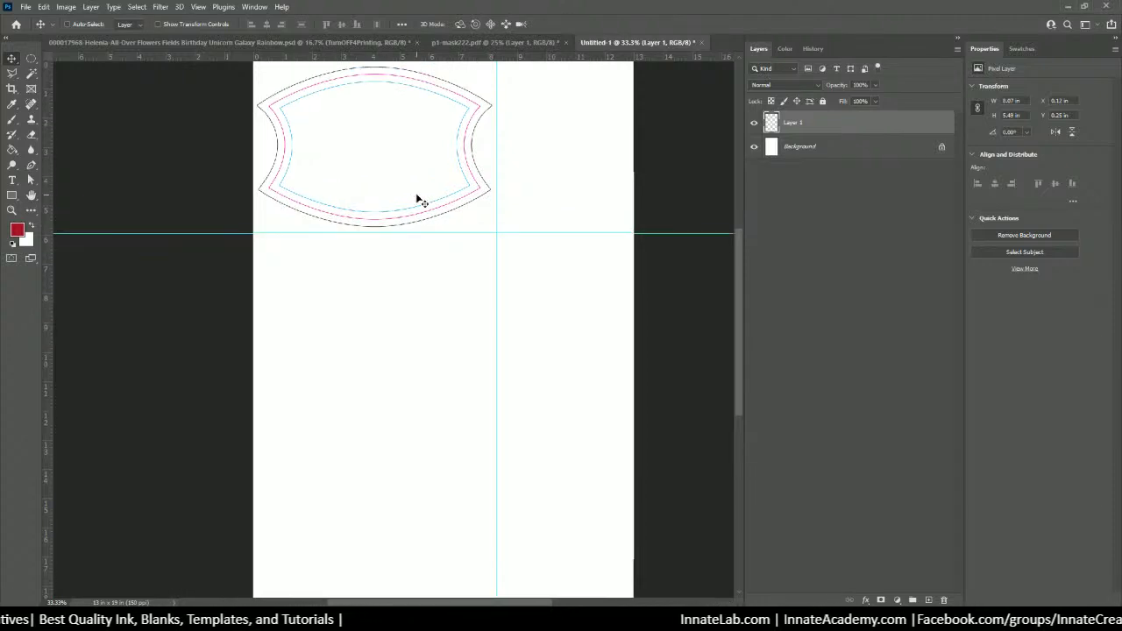
scroll(419, 199, "down", 3)
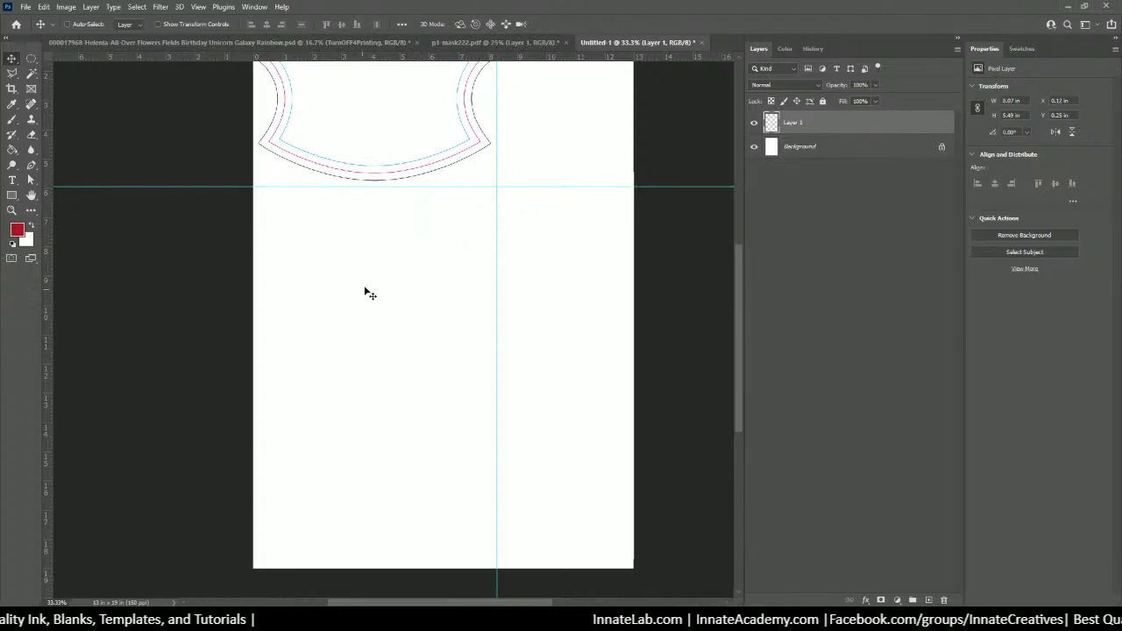
left_click_drag(380, 178, 488, 494)
Try to fit the third mask copy beside the column by rotating it, then cancel the transform and delete that copy
key("ctrl+t")
left_click_drag(624, 314, 603, 549)
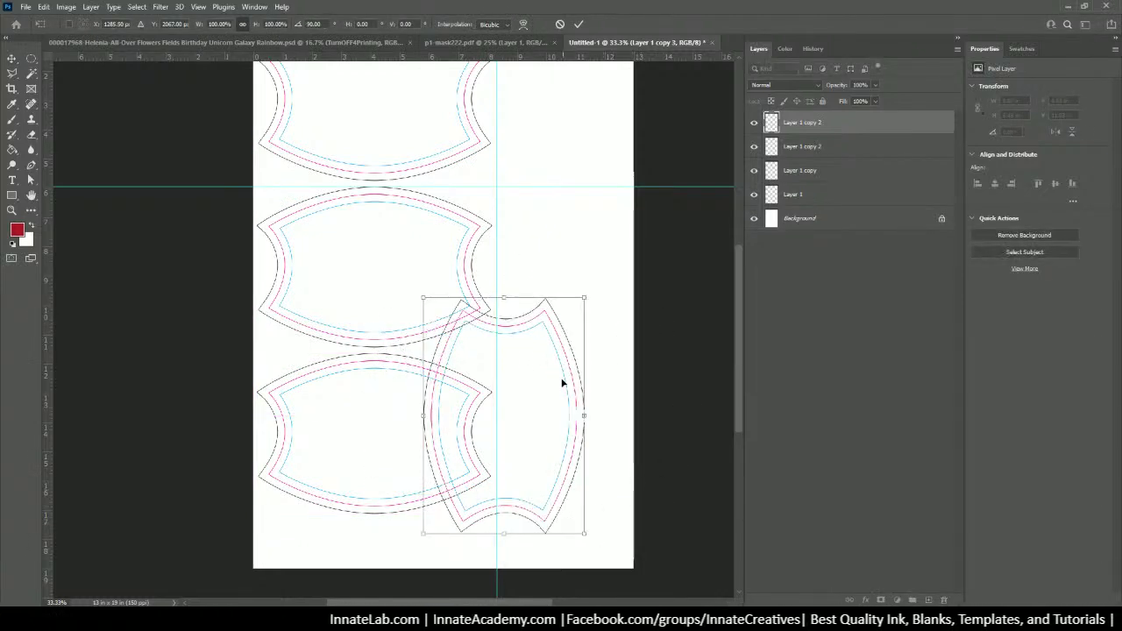
left_click_drag(561, 379, 597, 377)
left_click_drag(616, 288, 542, 258)
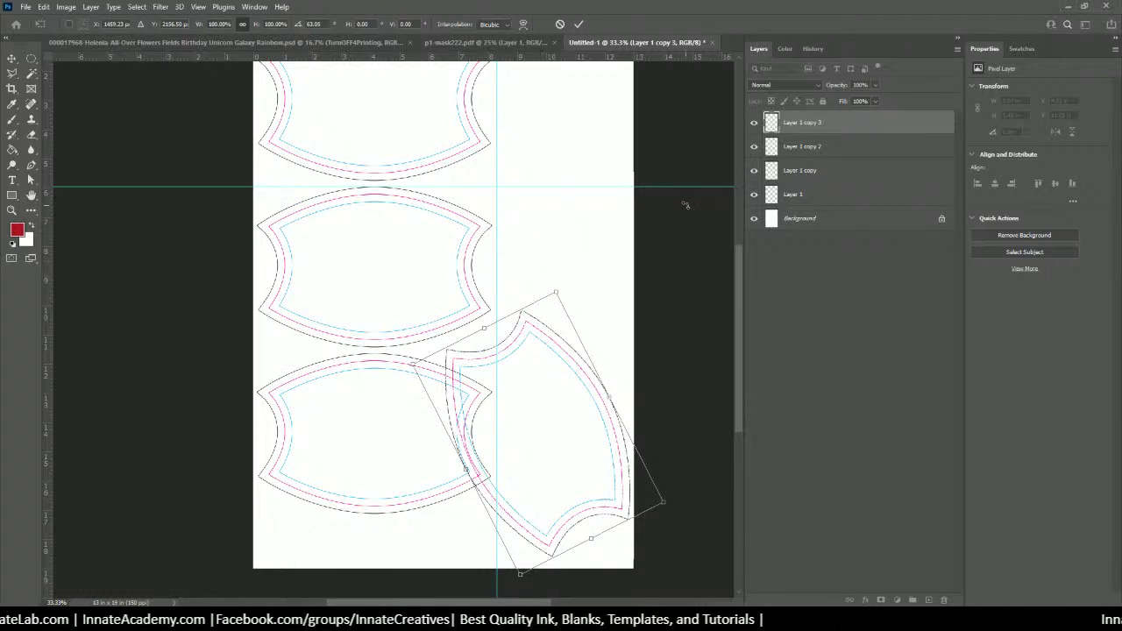
key("Escape")
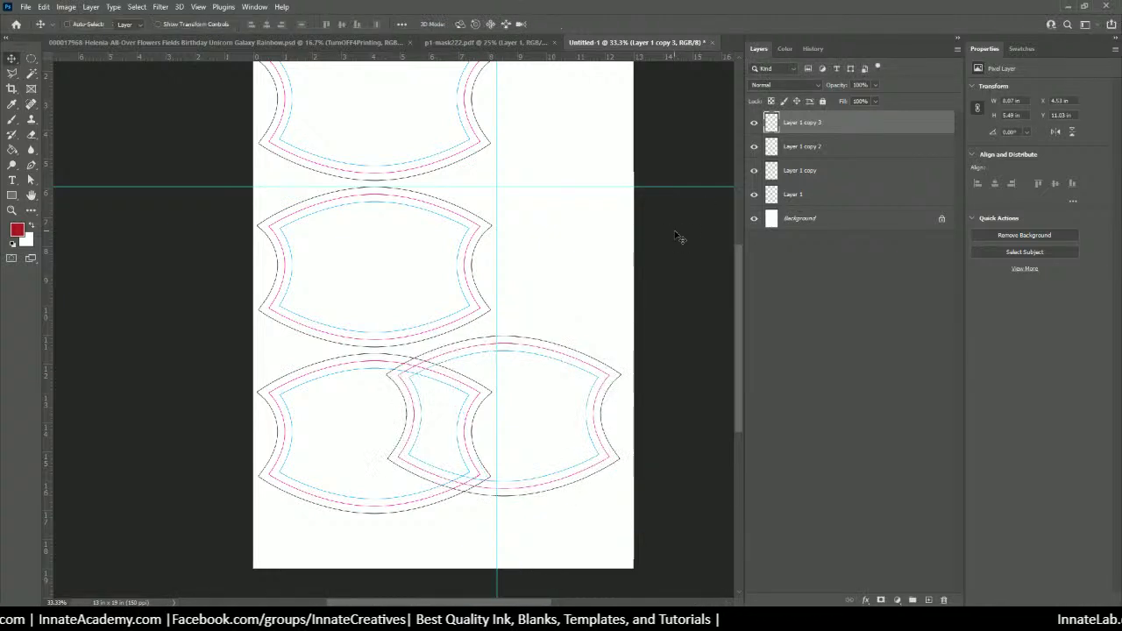
key("Delete")
Delete the two mask copies stacked below the original, keeping only the topmost mask outline on the page
scroll(581, 278, "up", 2)
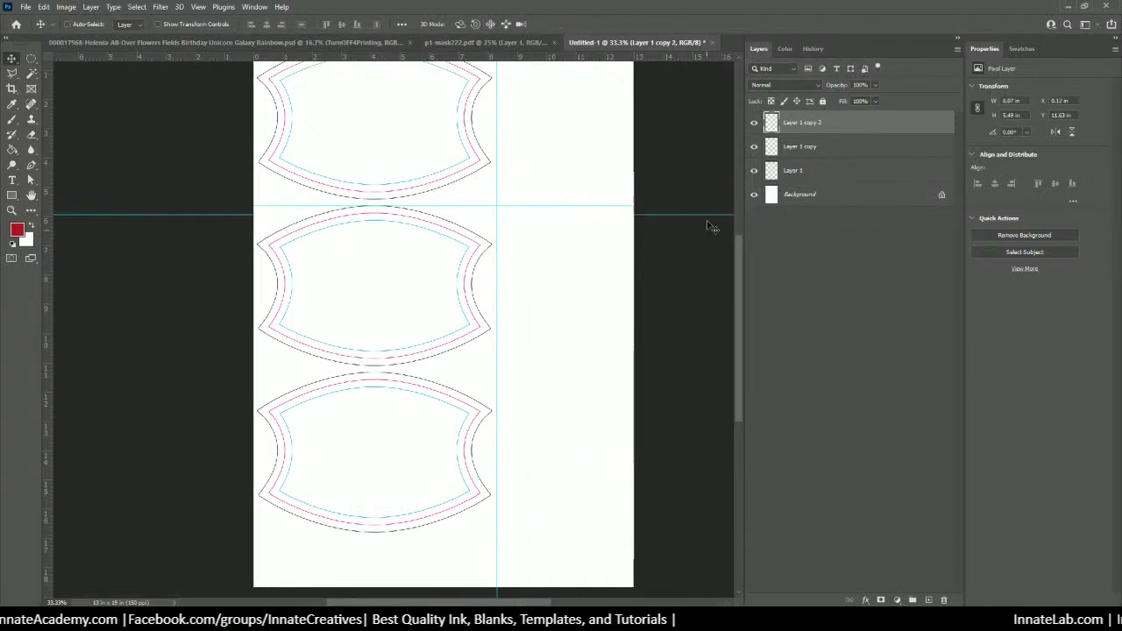
left_click(805, 149, "shift")
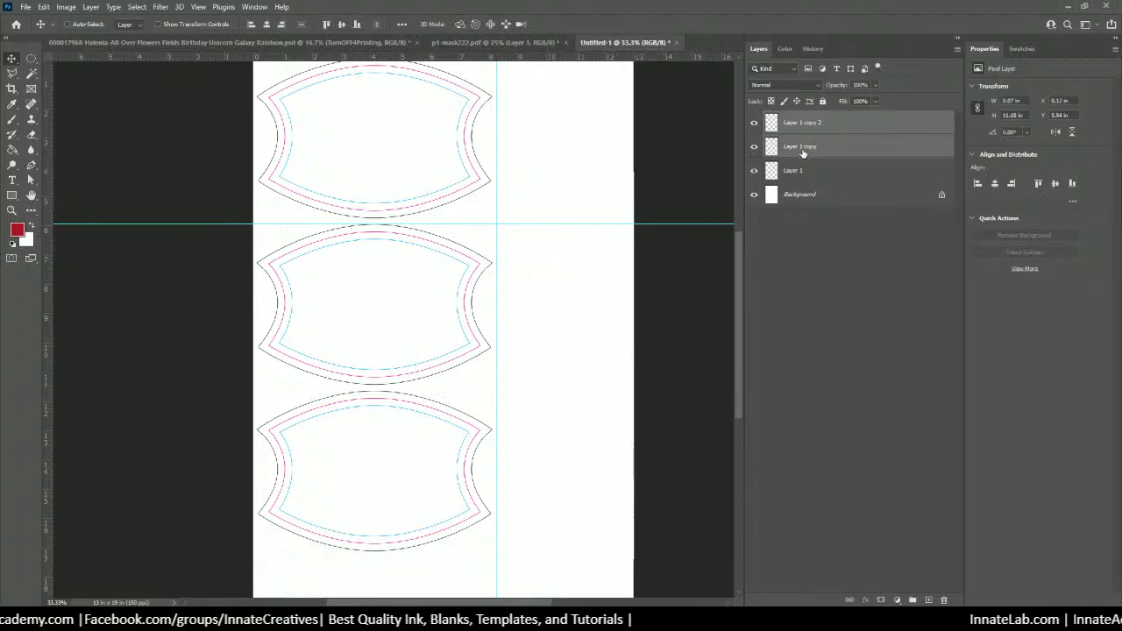
key("Delete")
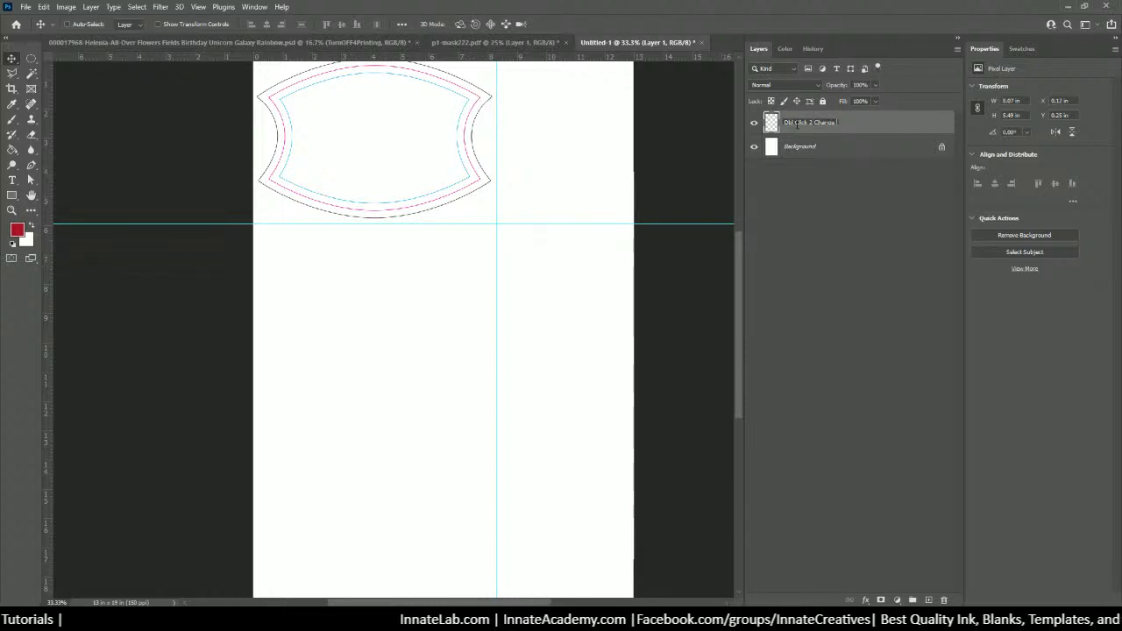
Rename the remaining mask layer as "Dbl Click 2 Change Art" and convert it to a smart object
type("t")
key("Return")
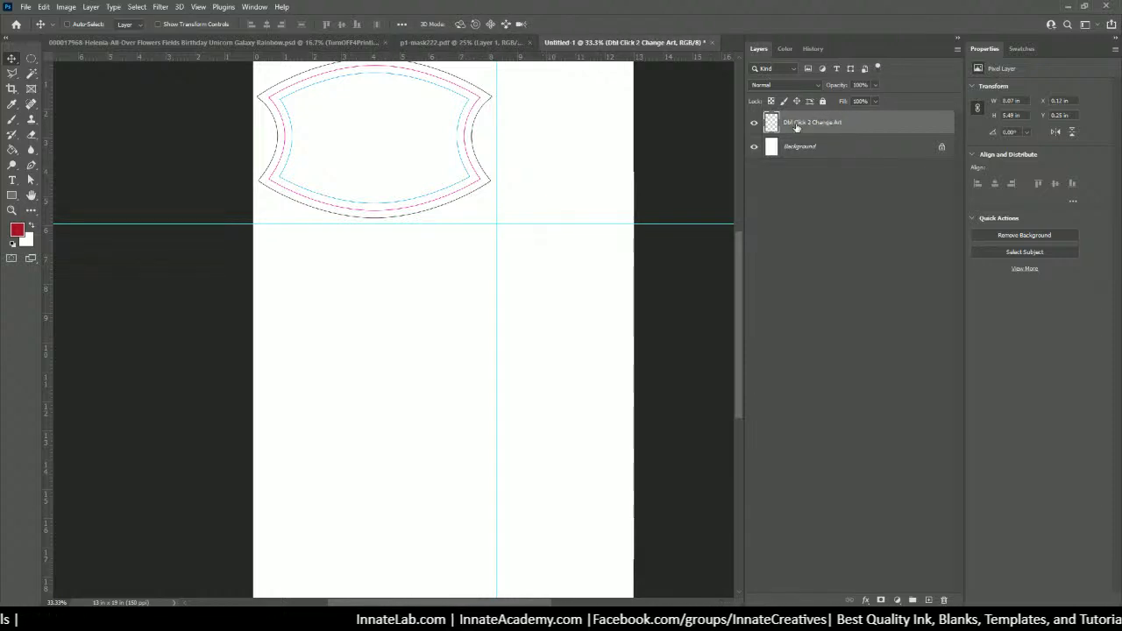
right_click(796, 126)
left_click(780, 126)
right_click(783, 124)
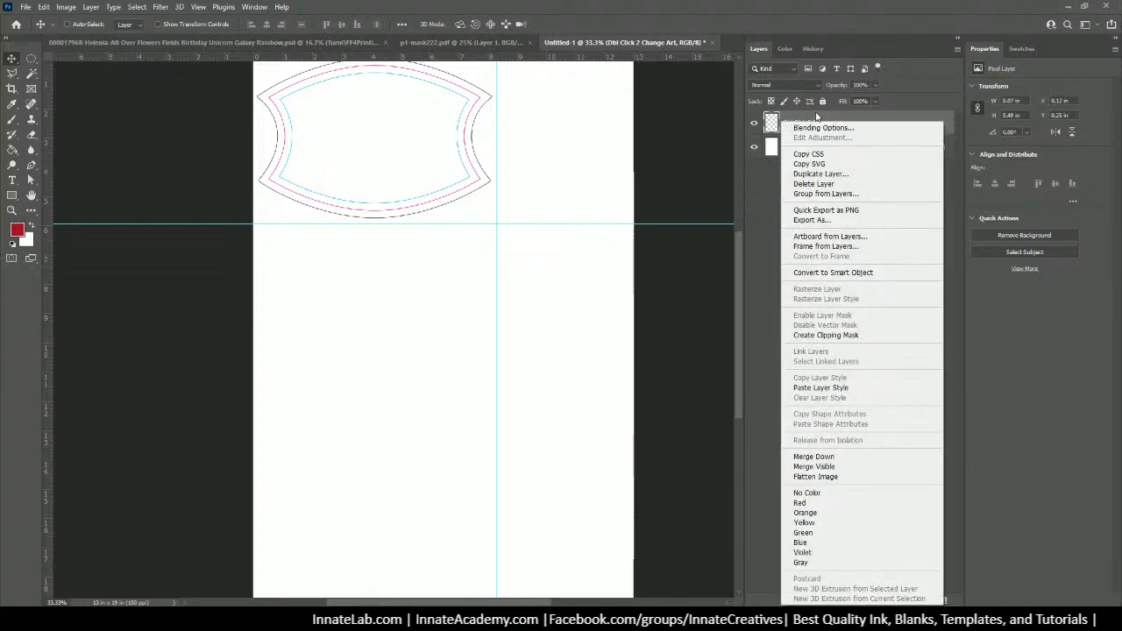
left_click(834, 273)
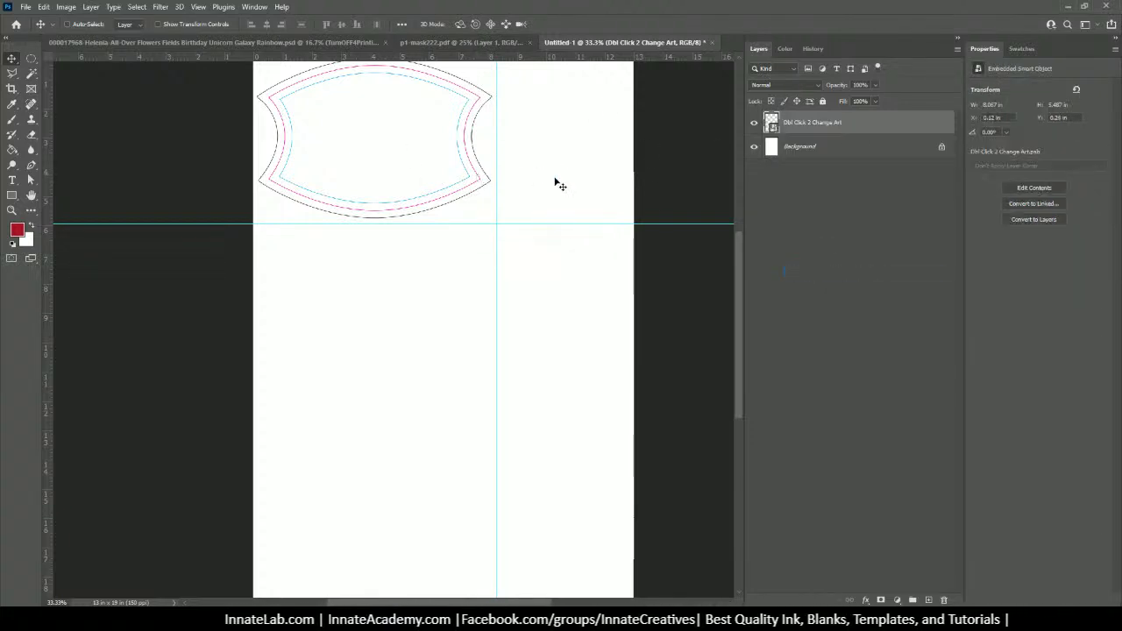
Rotate the mask smart object 90 degrees so that it stands upright
scroll(619, 237, "up", 2)
key("ctrl+t")
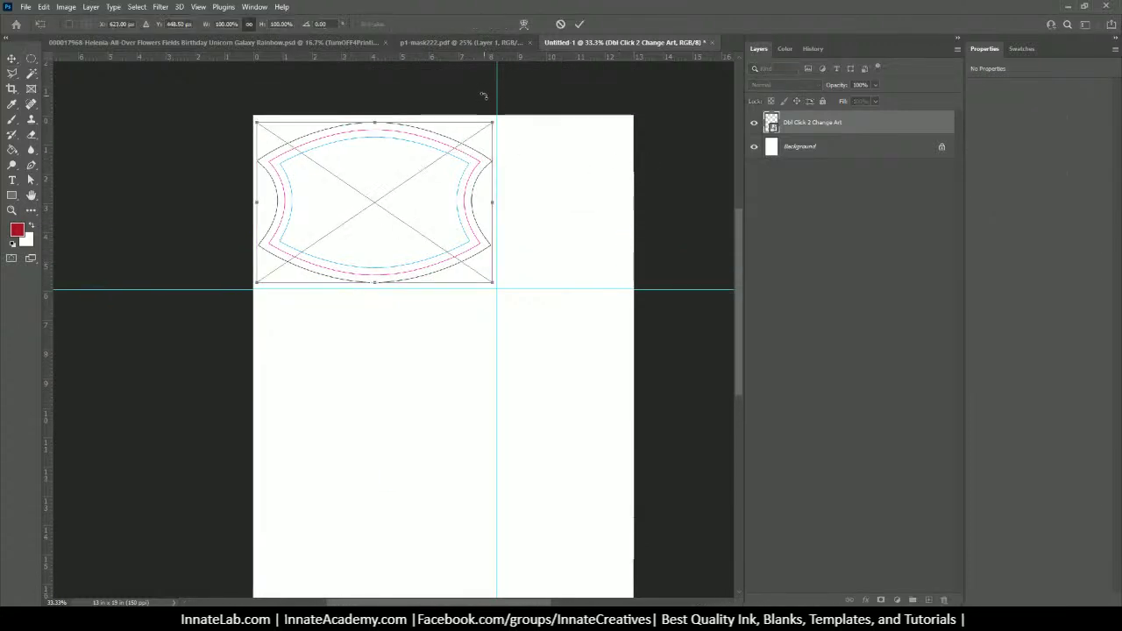
left_click_drag(506, 56, 538, 170)
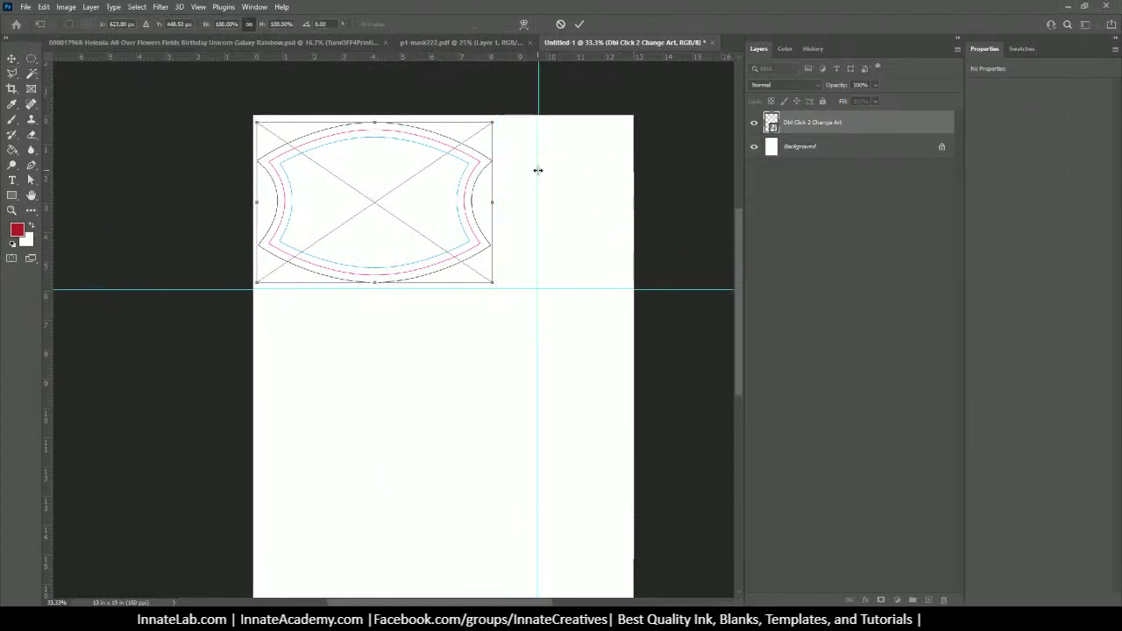
left_click(813, 126)
key("ctrl+t")
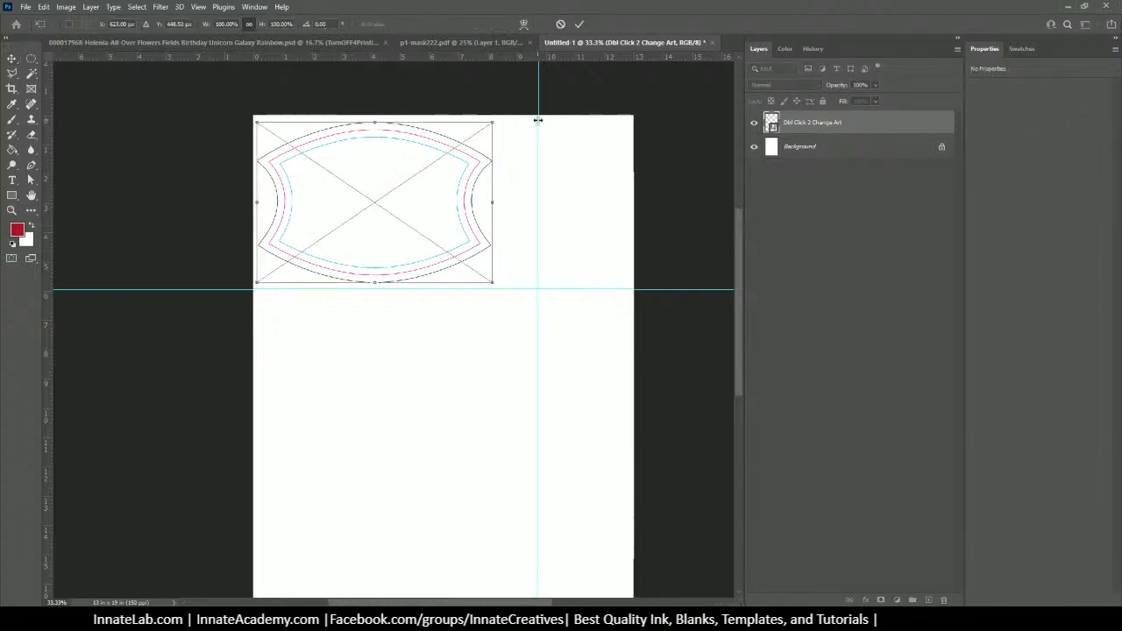
left_click_drag(511, 104, 465, 333)
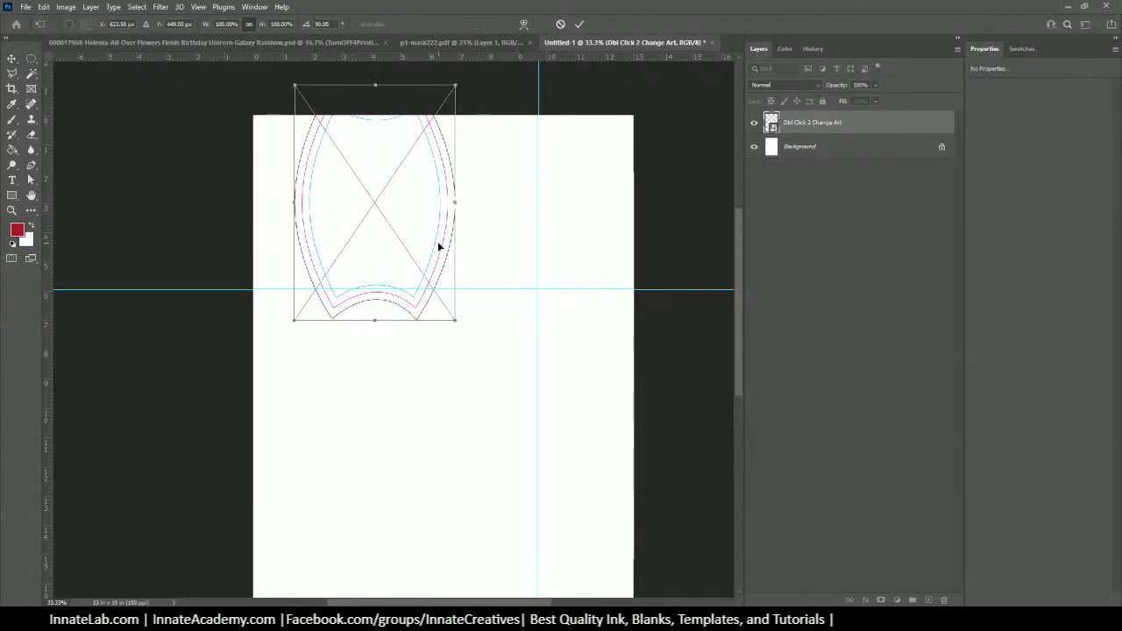
Position the rotated mask near the page's upper-left corner, at about X 0.26 in and Y 0.2 in, and apply the transform
left_click_drag(438, 241, 388, 288)
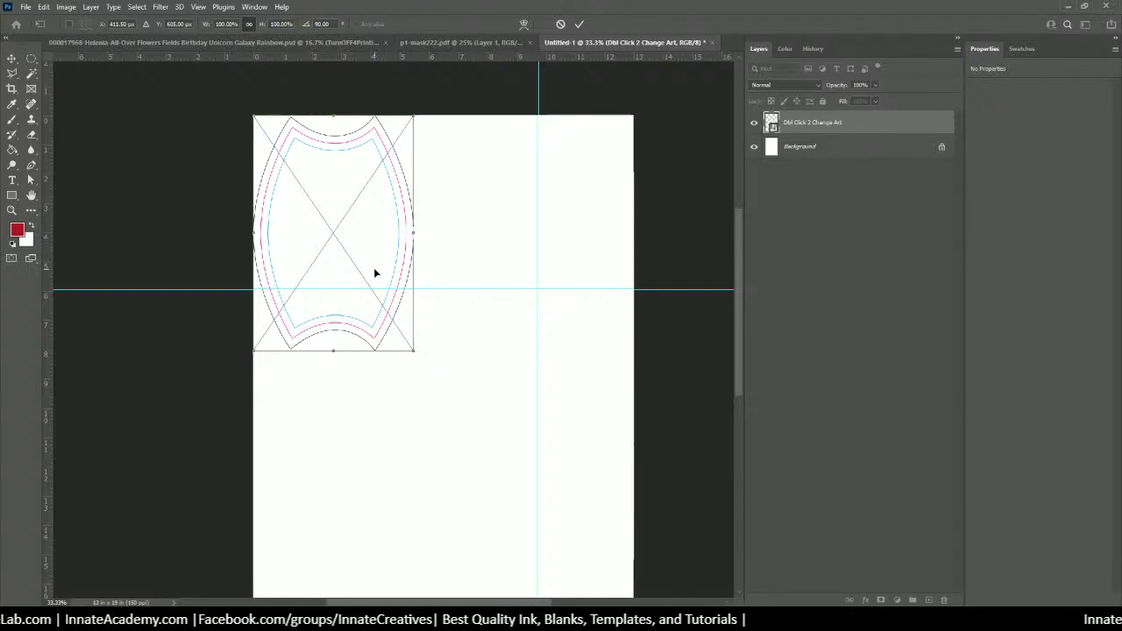
key("shift+Right")
key("shift+Right")
key("shift+Right")
key("Right")
key("Right")
key("Right")
key("Right")
key("Right")
key("Right")
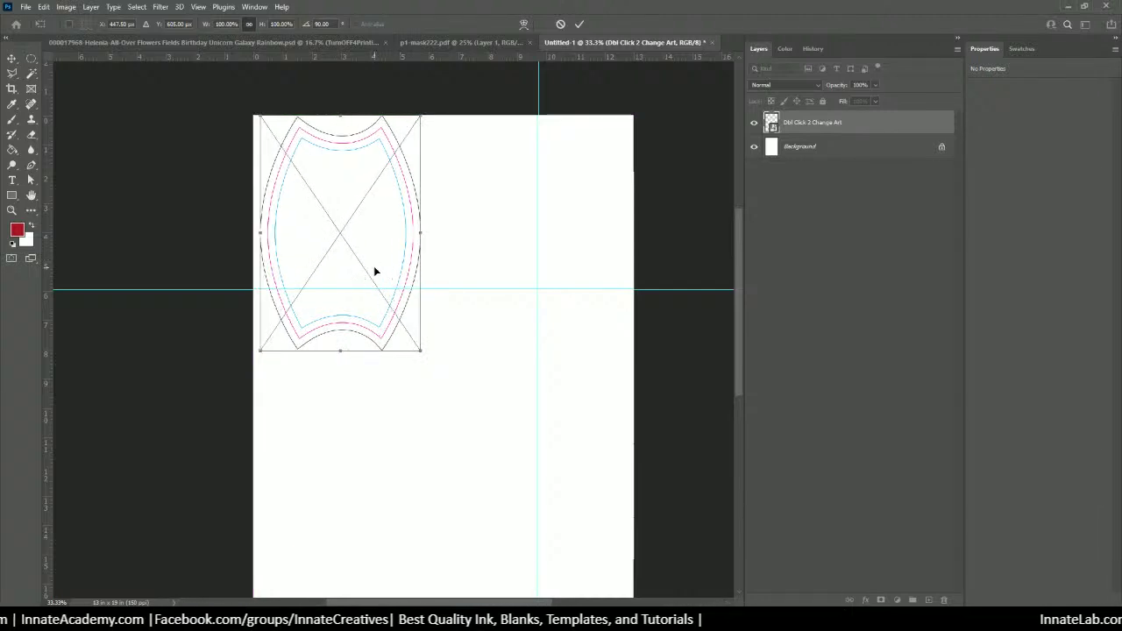
key("shift+Down")
key("shift+Down")
key("shift+Down")
key("Right")
key("Right")
key("Right")
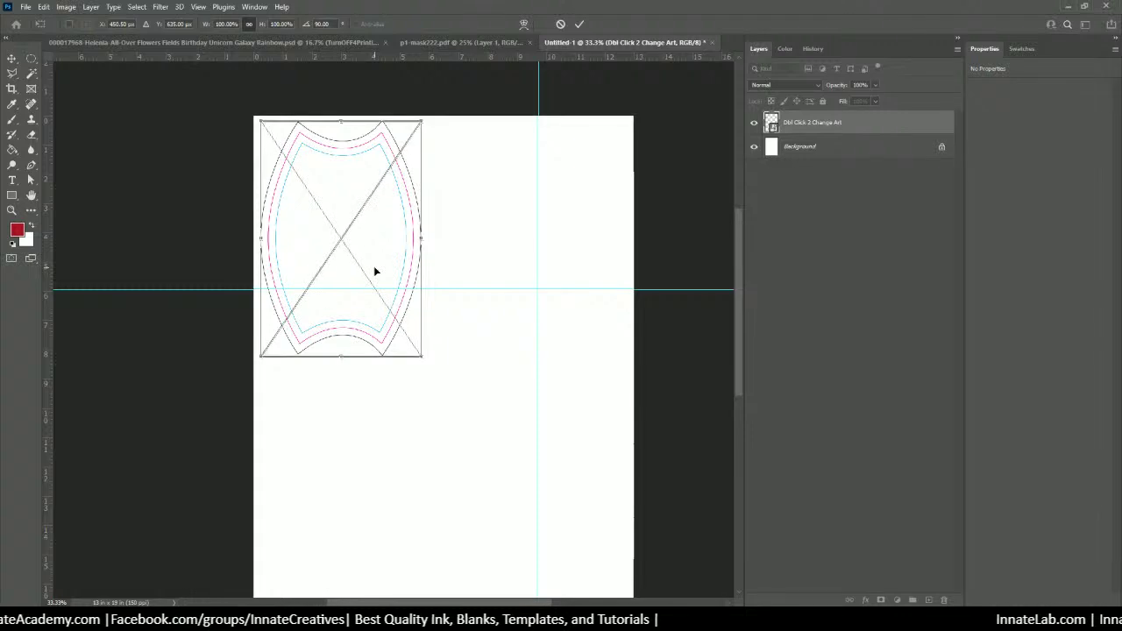
key("Return")
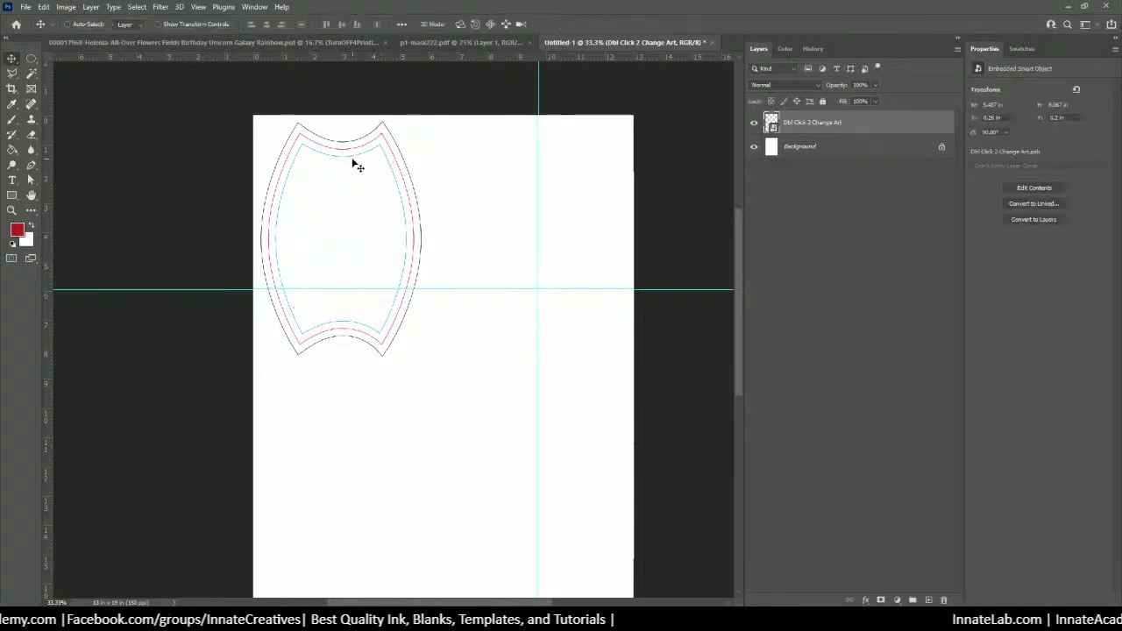
Duplicate the upright mask beside the original and shift both masks slightly to the right
left_click_drag(354, 163, 530, 164)
left_click(820, 148, "shift")
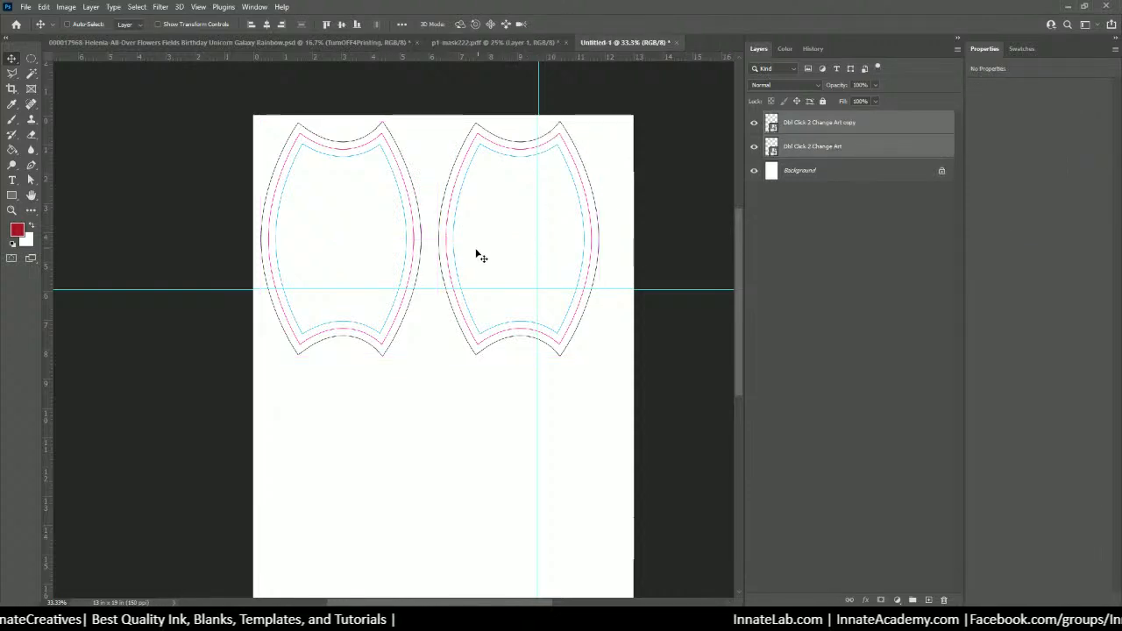
left_click_drag(446, 260, 451, 258)
Duplicate the pair of masks straight down into the lower half of the page, forming a two-by-two grid
scroll(452, 260, "down", 3)
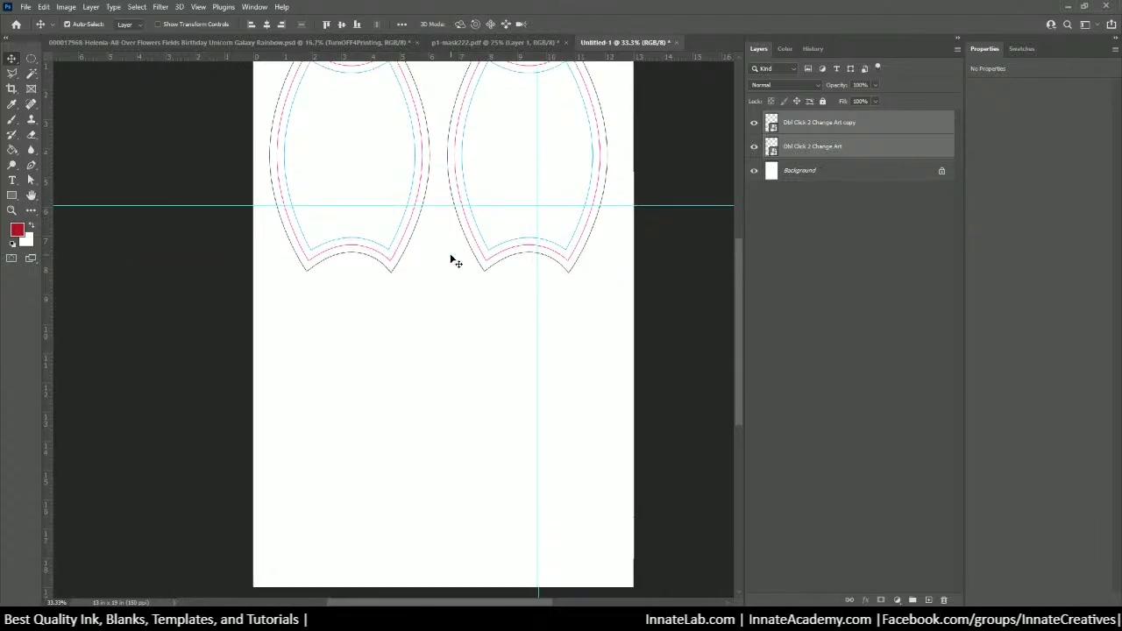
key("ctrl+minus")
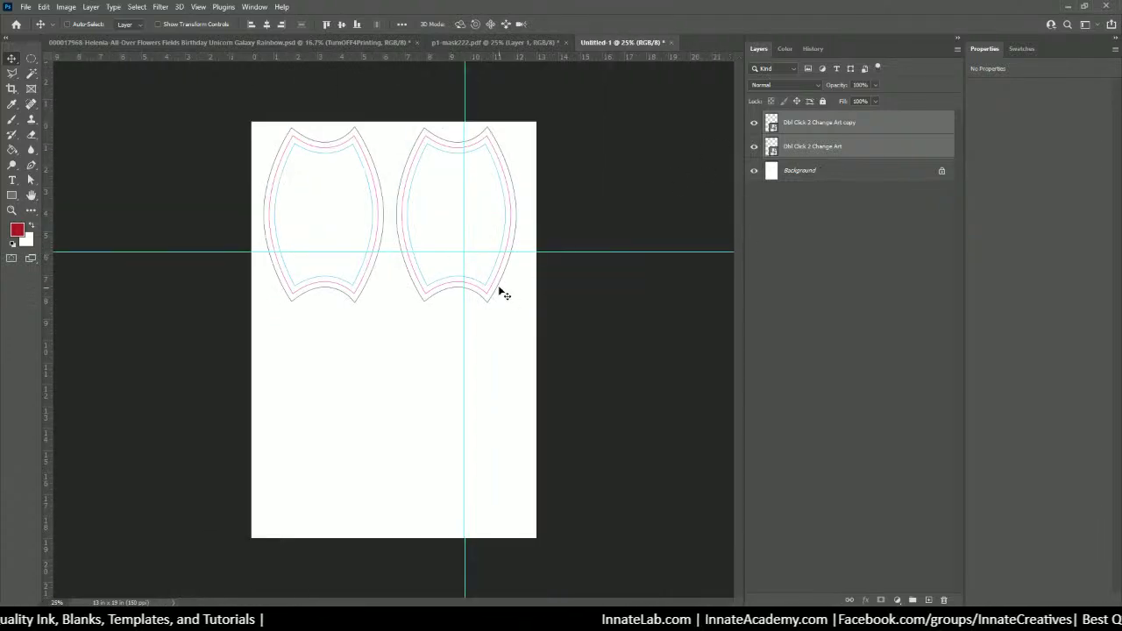
left_click_drag(497, 285, 504, 495)
Move all four mask layers together slightly right and about 0.51 in down to centre the grid on the page
left_click(820, 198, "shift")
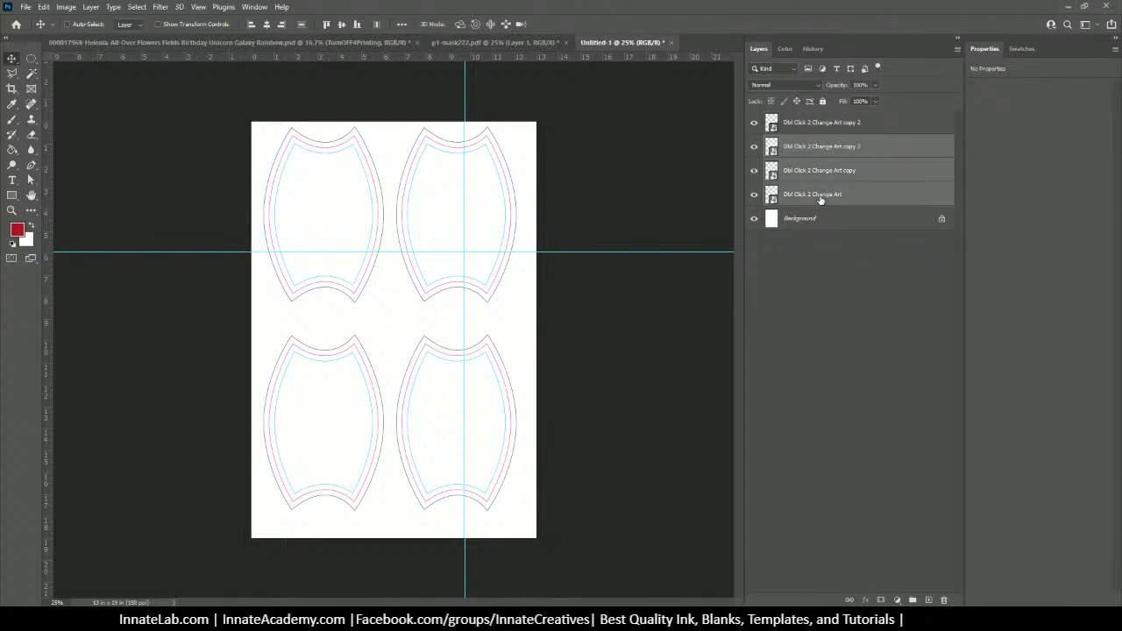
left_click_drag(417, 392, 409, 390)
left_click(835, 120)
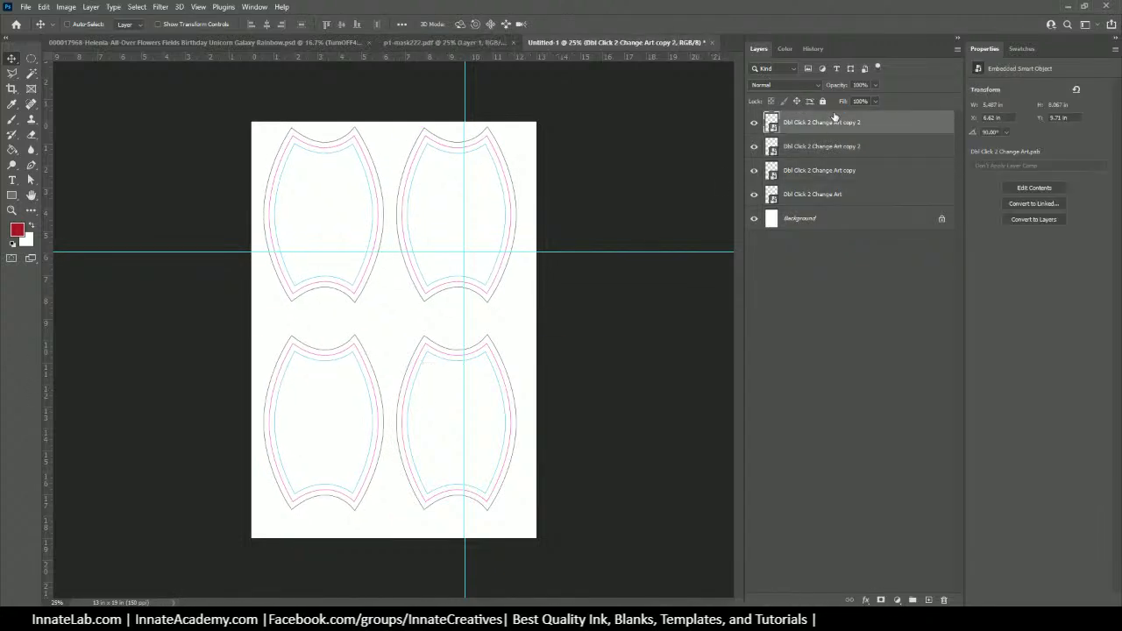
left_click(840, 198, "shift")
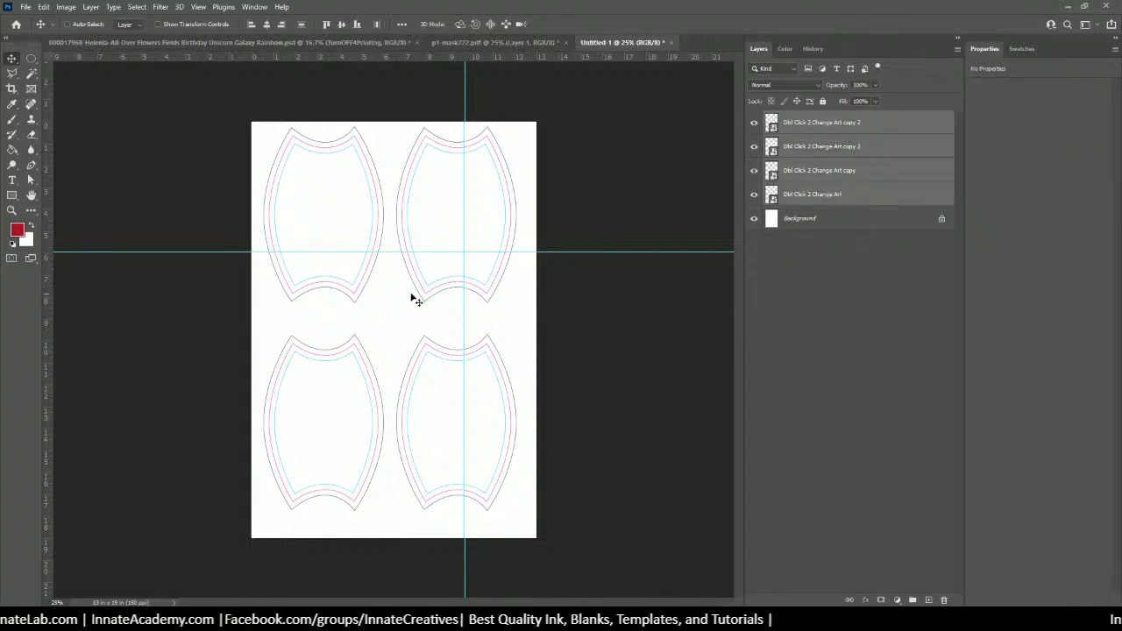
key("shift+Down")
key("shift+Down")
key("shift+Down")
key("shift+Right")
key("shift+Right")
key("shift+Right")
key("shift+Right")
key("shift+Right")
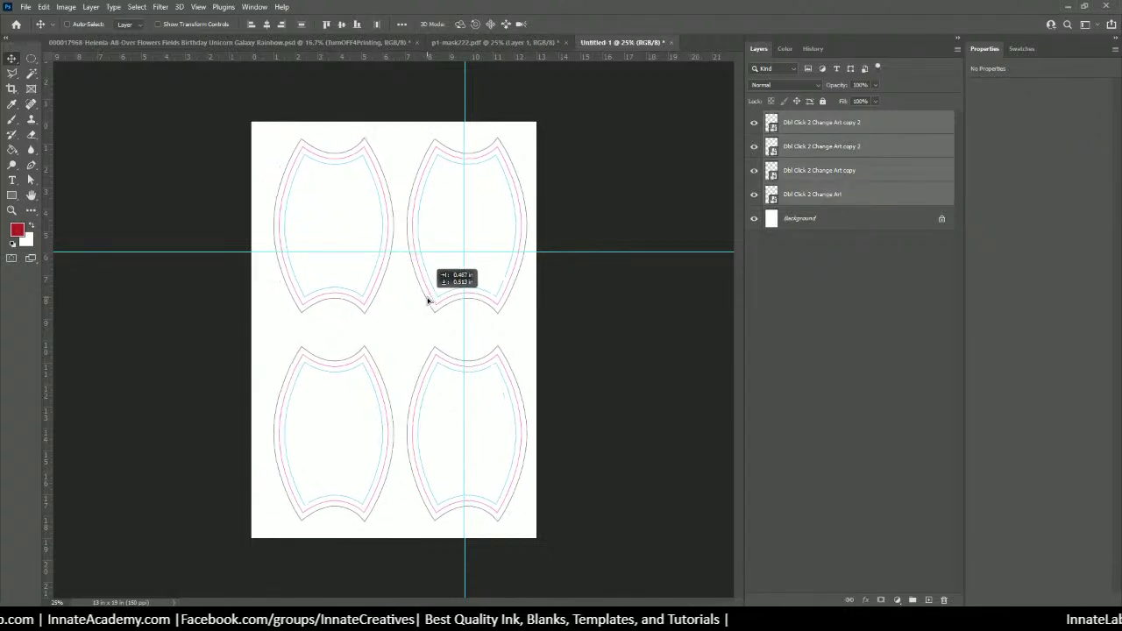
key("shift+Left")
key("shift+Left")
key("shift+Left")
key("shift+Left")
key("shift+Down")
key("shift+Down")
key("shift+Down")
key("shift+Down")
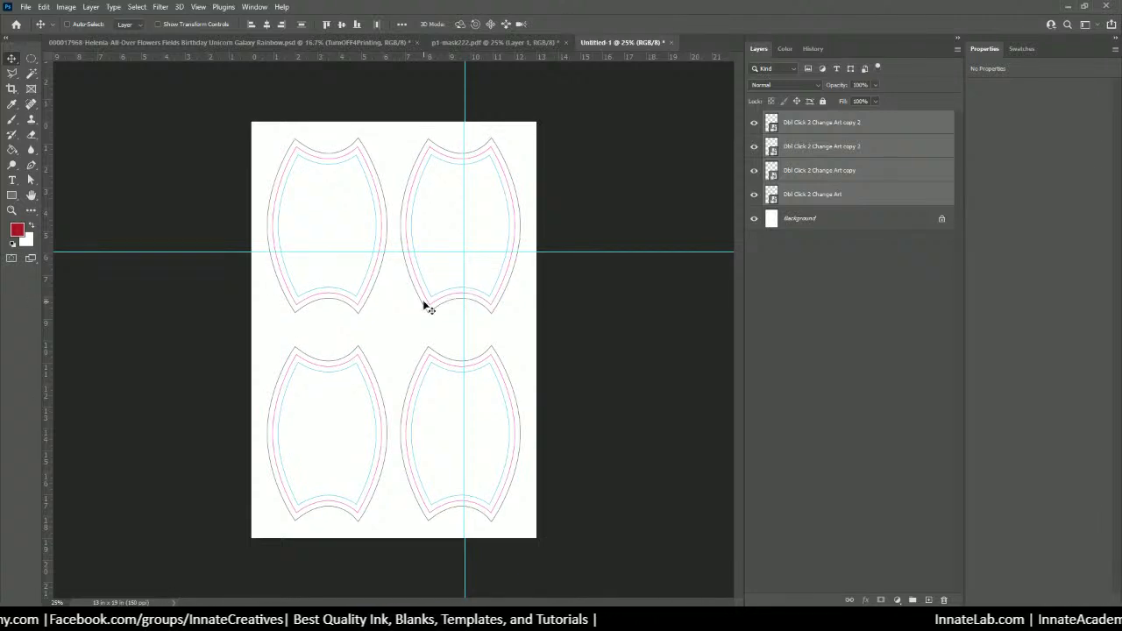
Select the Background layer and move the horizontal and vertical guides off the page area
left_click(825, 219)
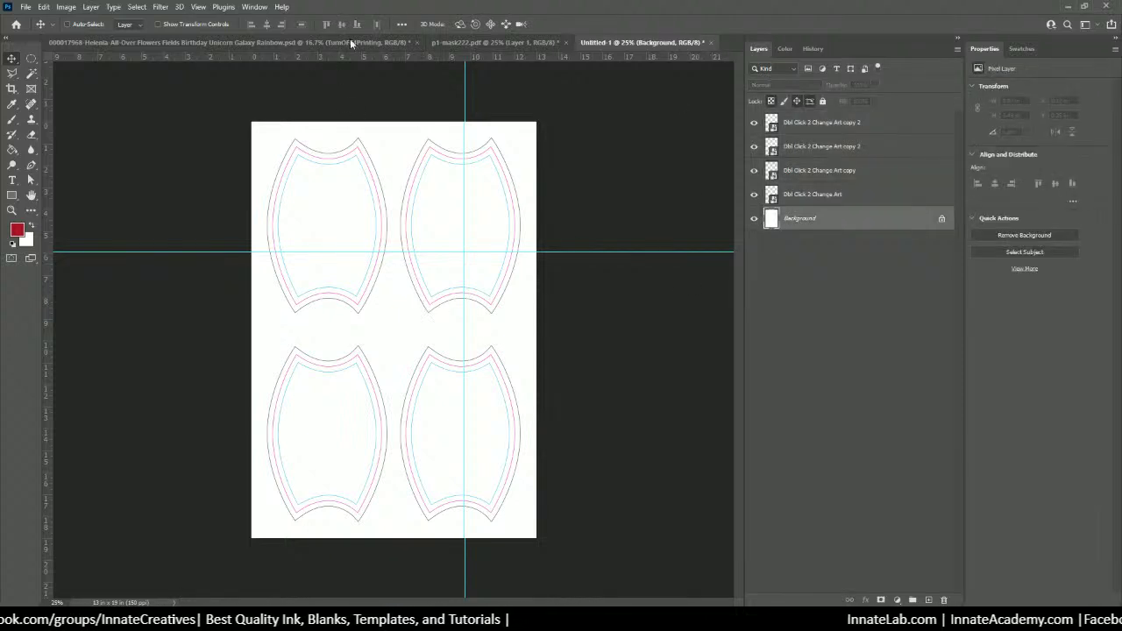
left_click_drag(625, 252, 600, 60)
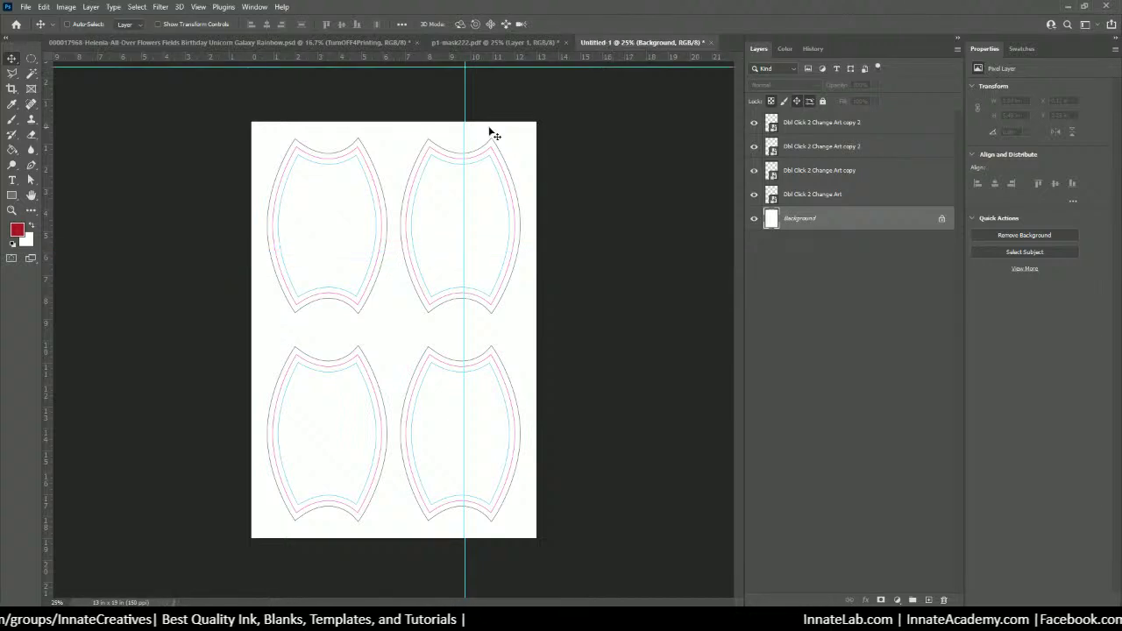
left_click_drag(466, 96, 220, 112)
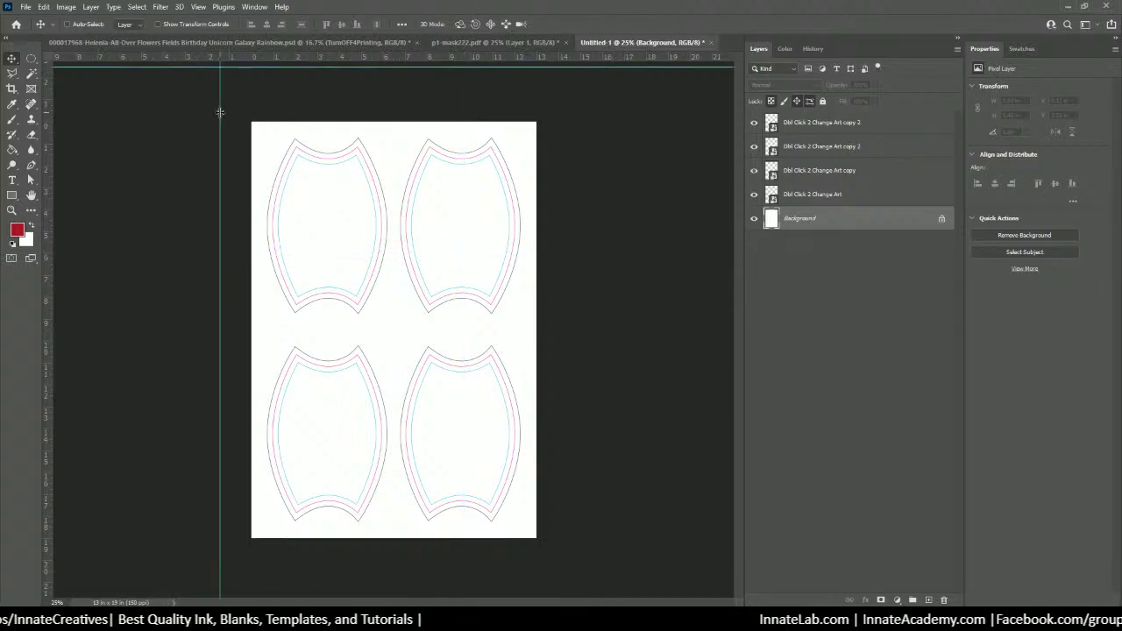
key("ctrl+plus")
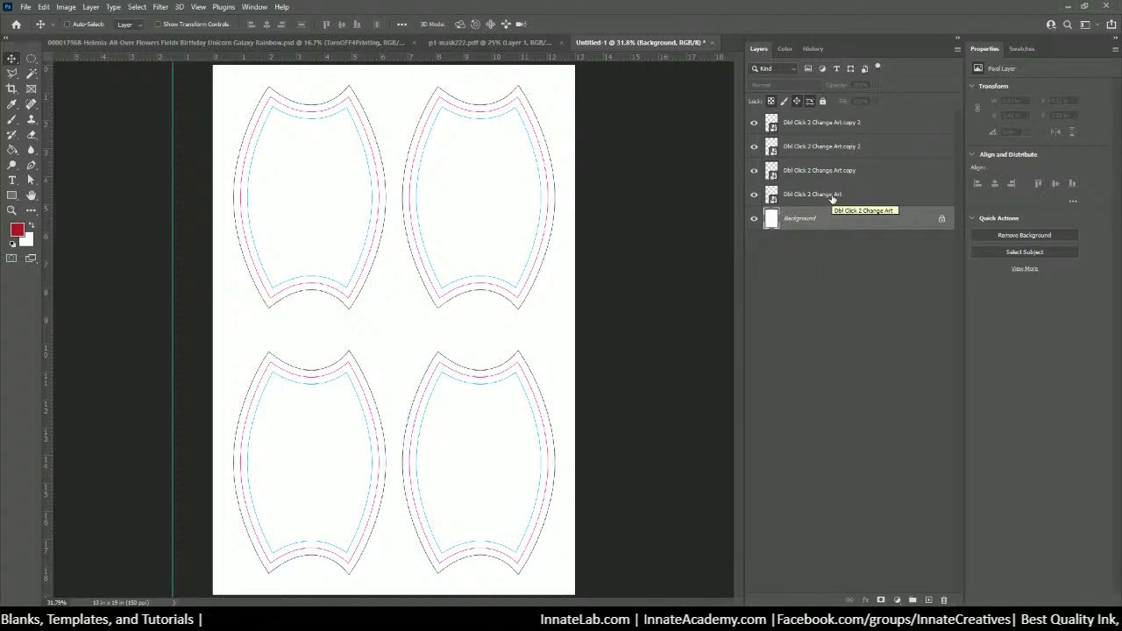
Open the contents of the topmost mask smart object and set the Magic Wand to select contiguous areas
left_click(809, 128)
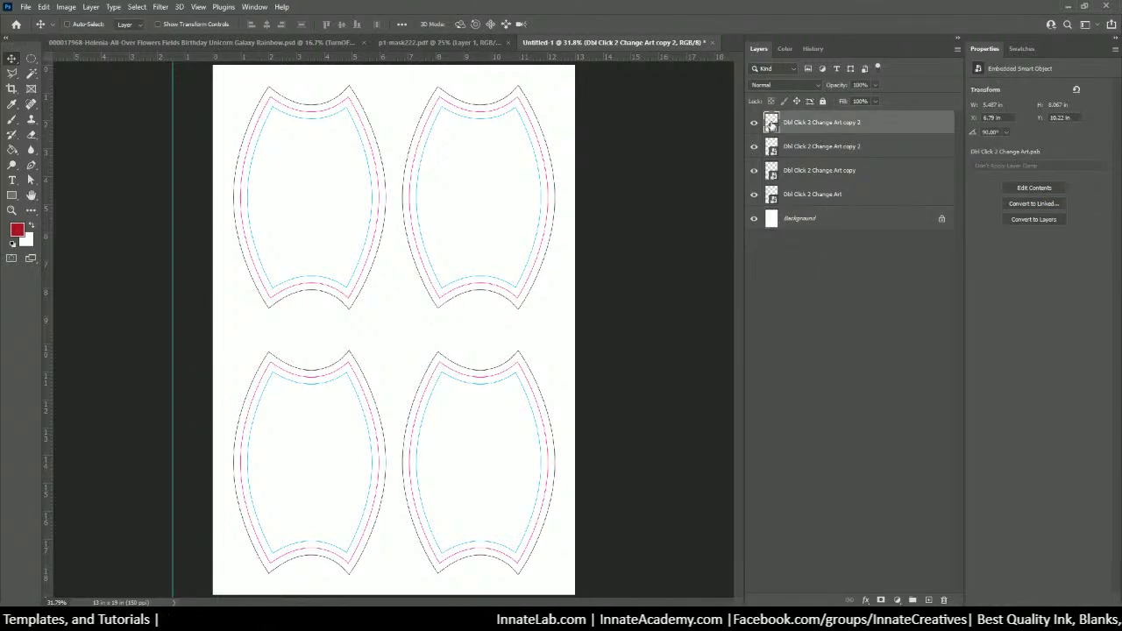
double_click(771, 123)
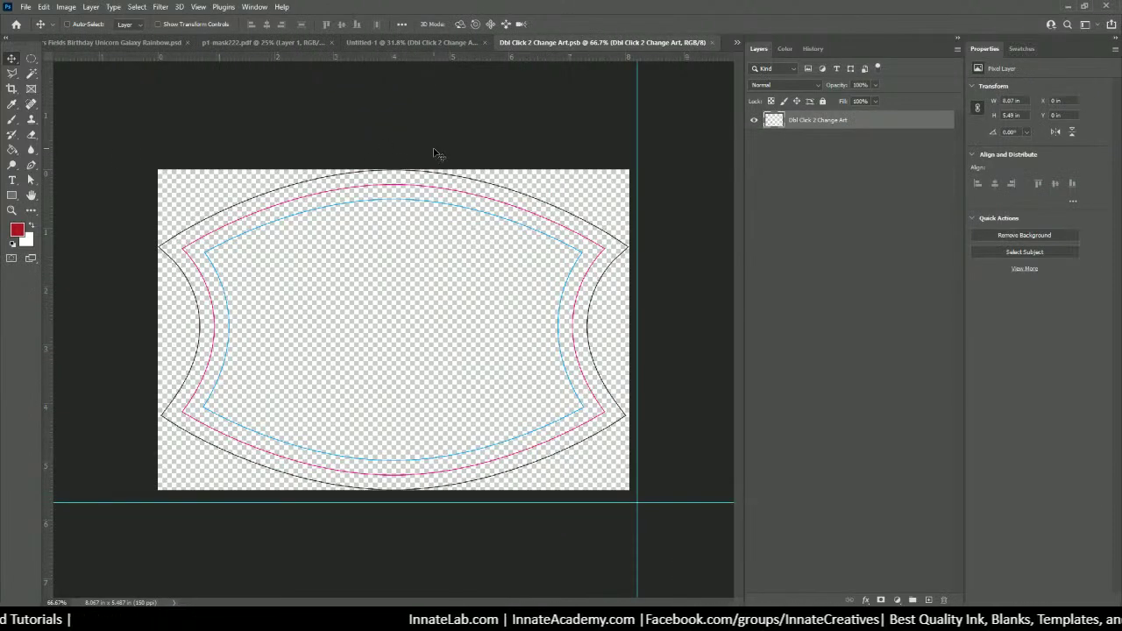
left_click(31, 74)
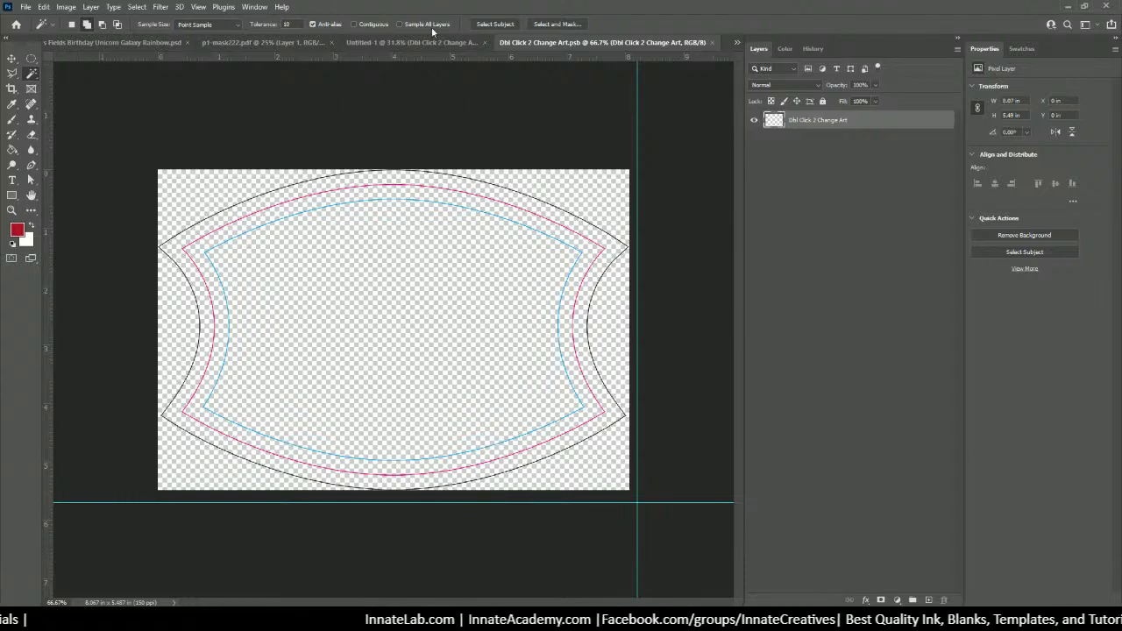
left_click(354, 23)
Select the transparent areas outside the black outline on all sides, then invert the selection to cover the mask shape
left_click(205, 200)
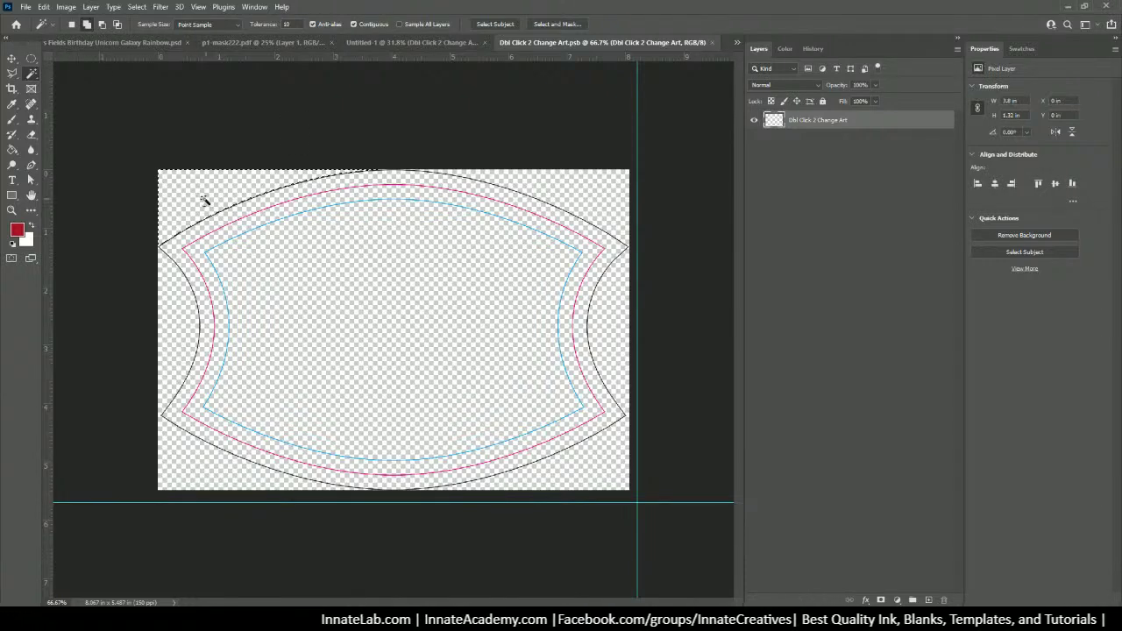
left_click(186, 456, "shift")
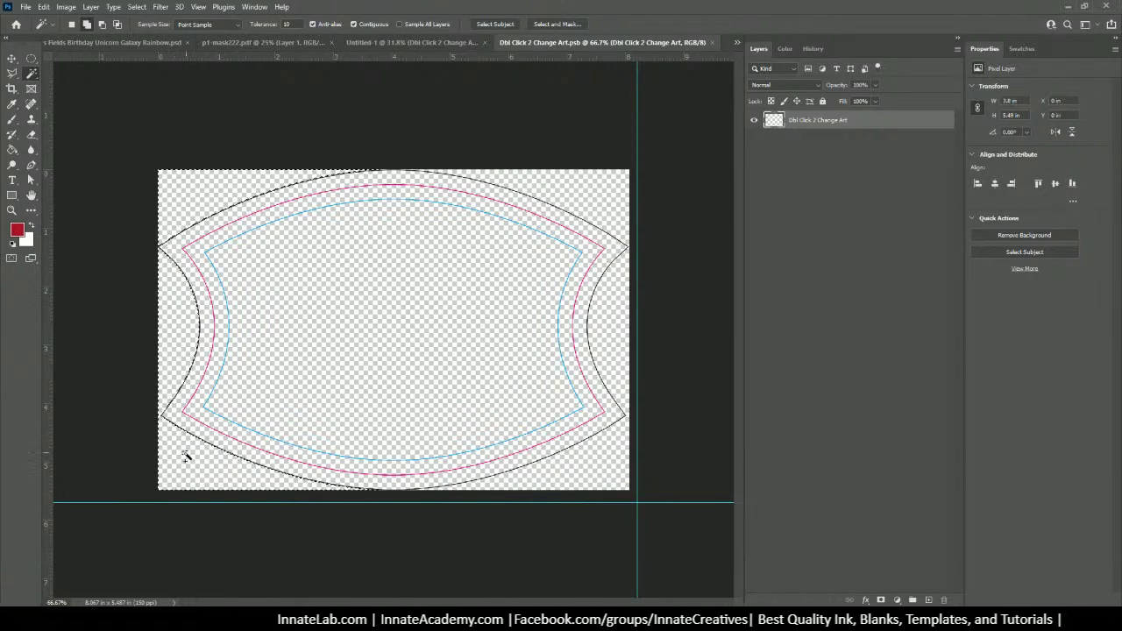
left_click(571, 482, "shift")
left_click(604, 333, "shift")
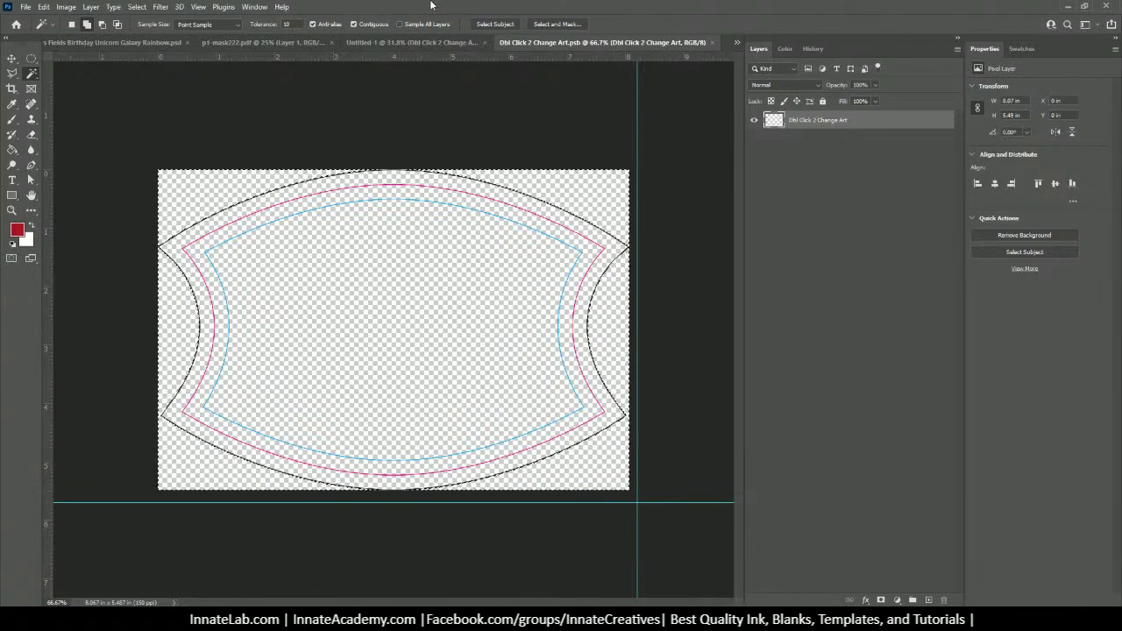
left_click(138, 7)
left_click(158, 52)
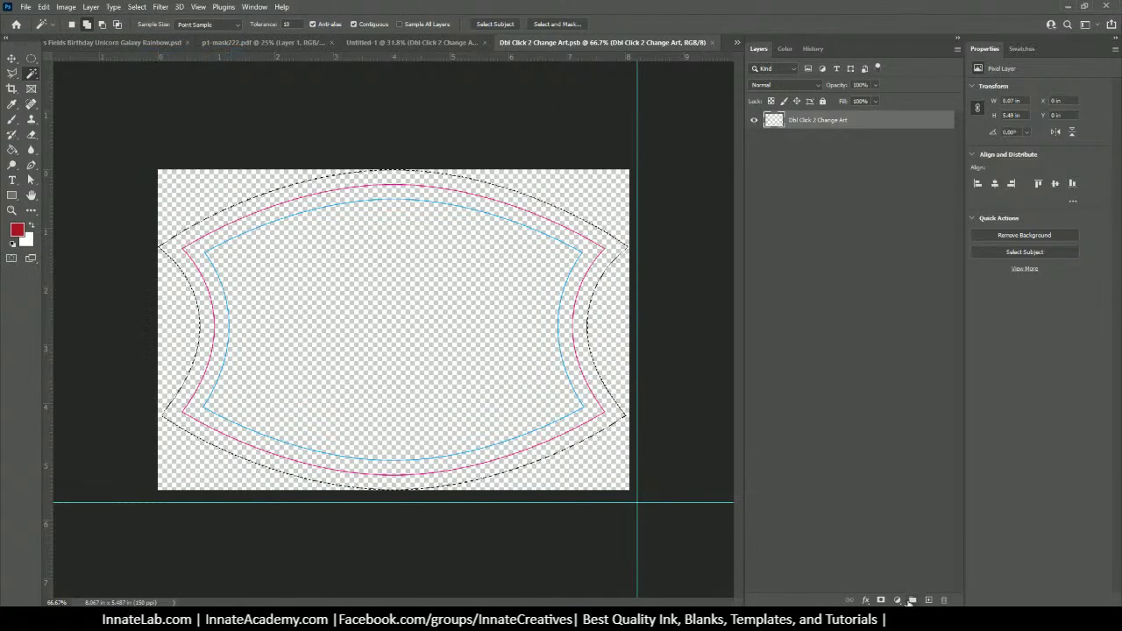
Set the foreground colour to bright green 3cff00 and choose the Paint Bucket tool
left_click(19, 234)
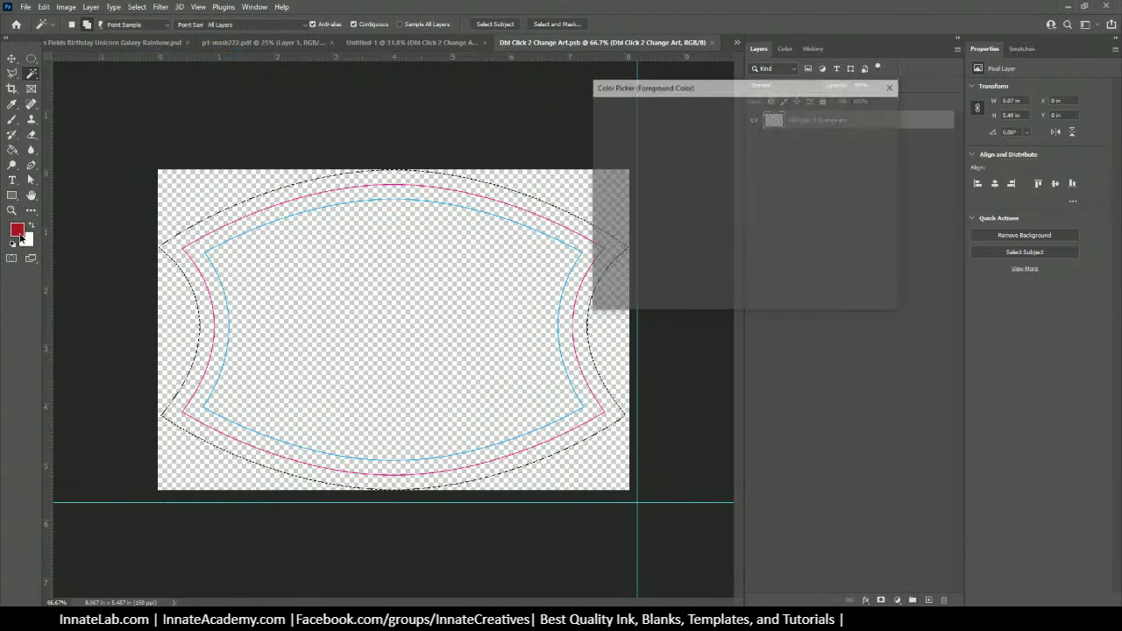
left_click(755, 235)
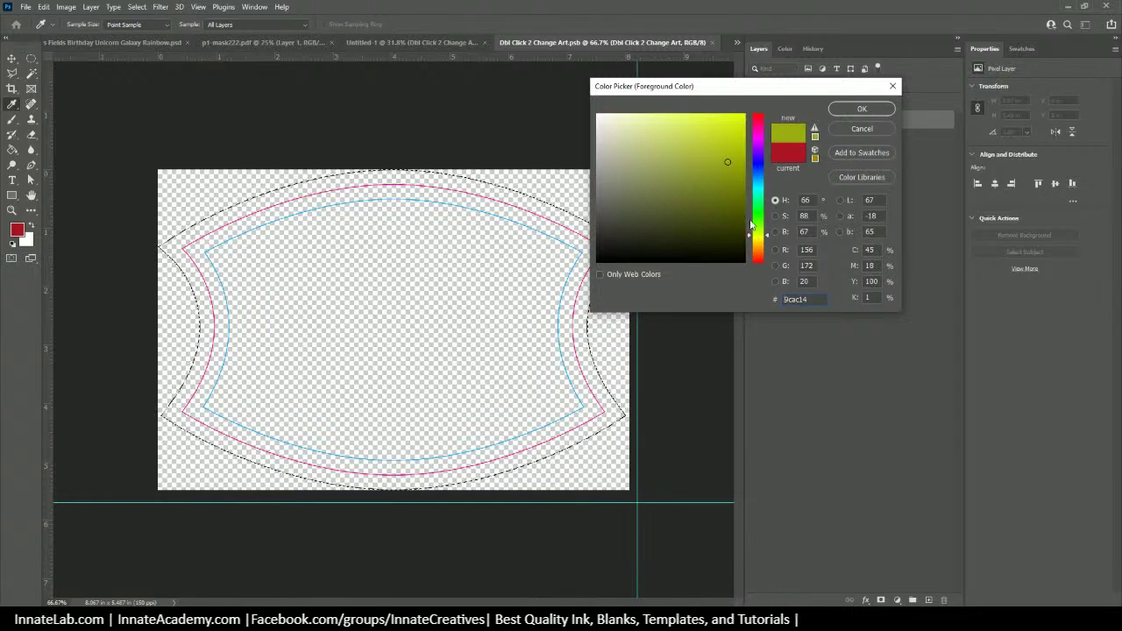
left_click_drag(750, 225, 752, 218)
left_click(745, 115)
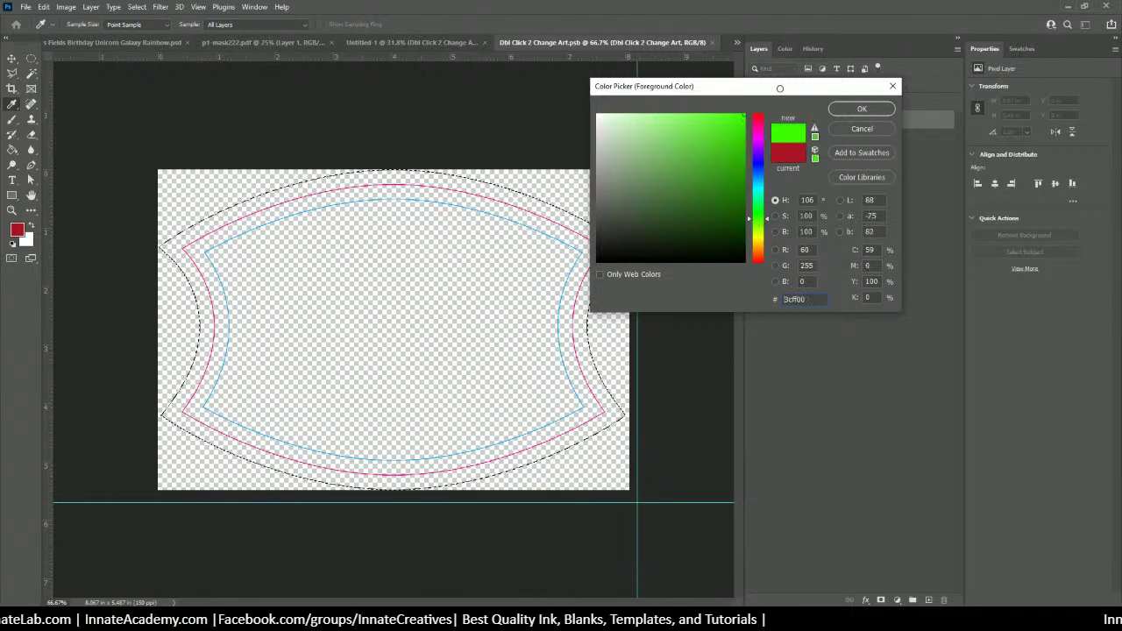
left_click(885, 109)
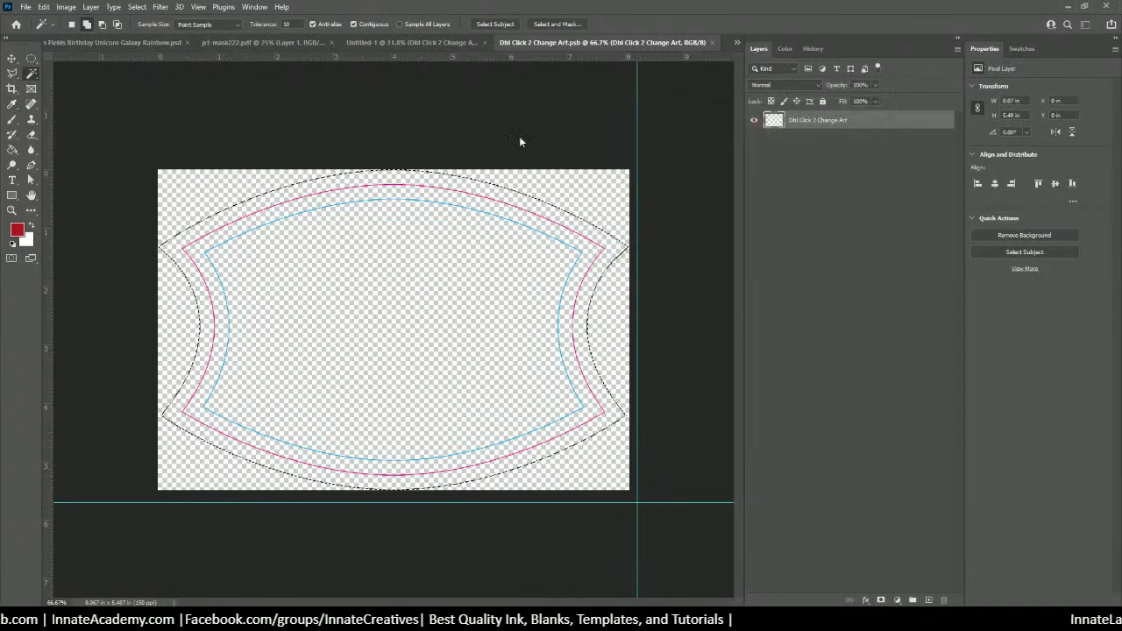
left_click(12, 149)
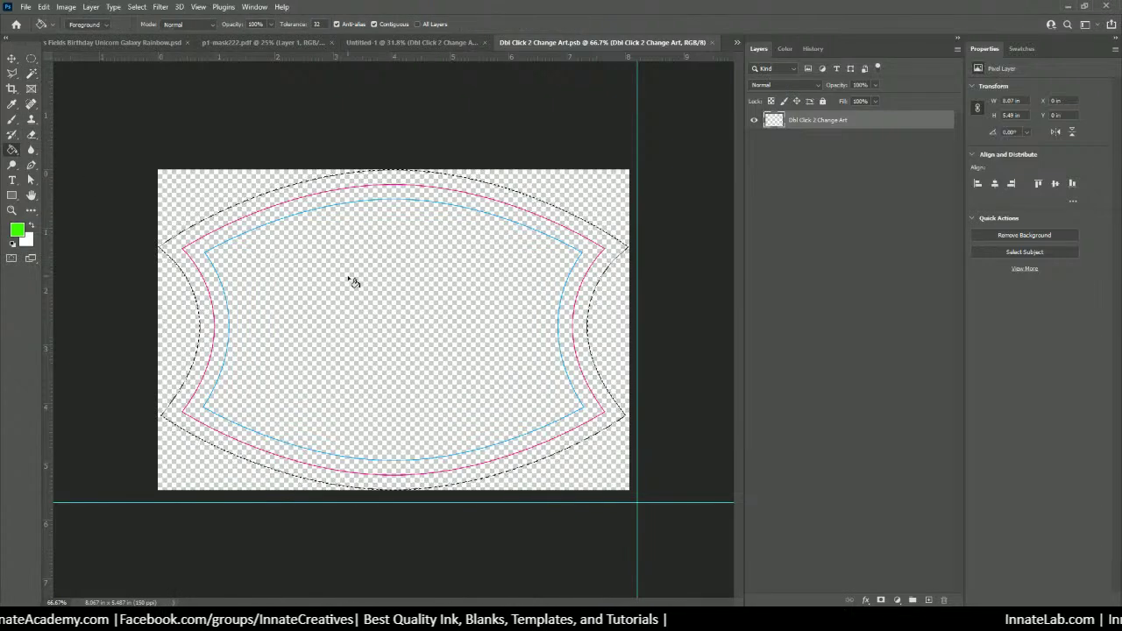
left_click(395, 290)
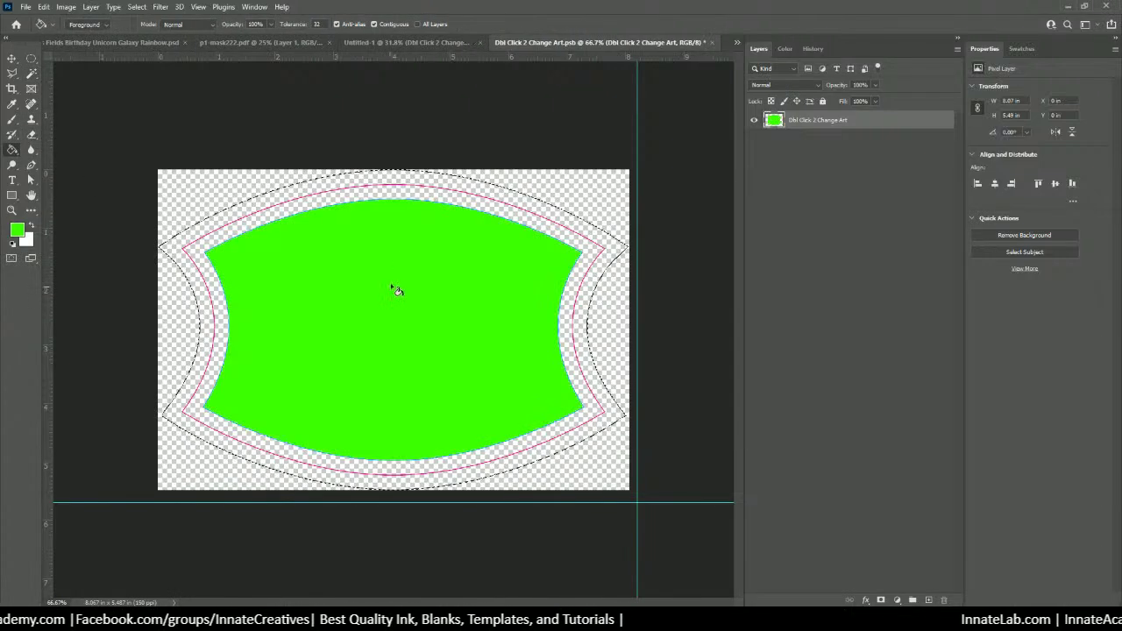
key("ctrl+z")
key("ctrl+z")
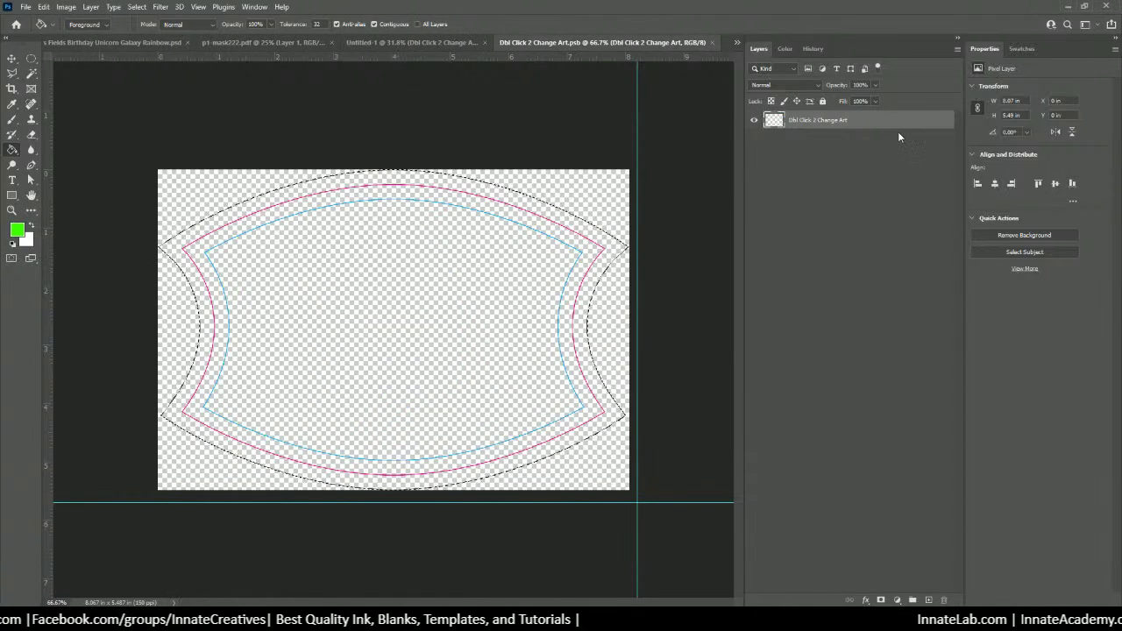
Fill the selected mask shape with green on a new layer, deselect, and place that layer below the outline layer
left_click(426, 284)
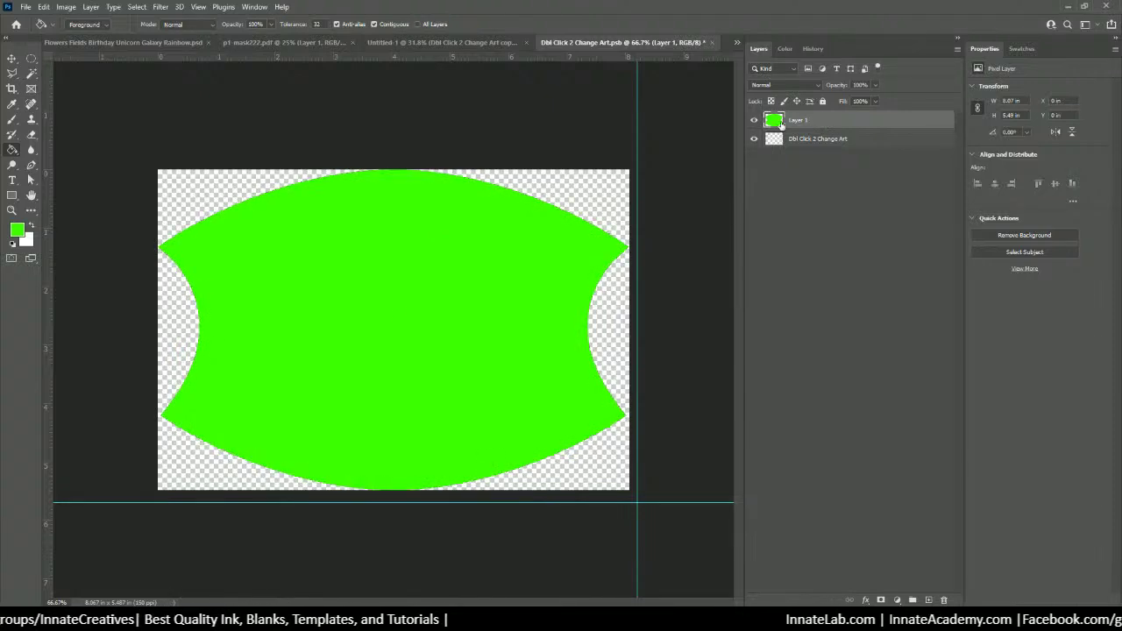
left_click_drag(794, 121, 807, 171)
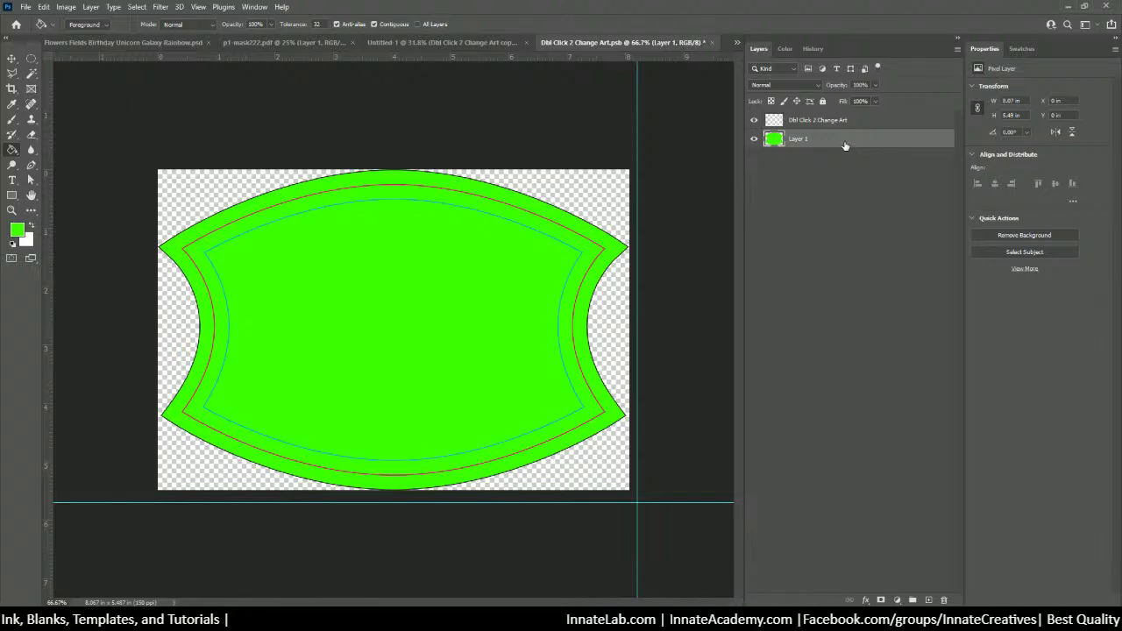
Put the green shape layer in its own group and name the group "Printable with Bleed"
key("ctrl+g")
double_click(796, 137)
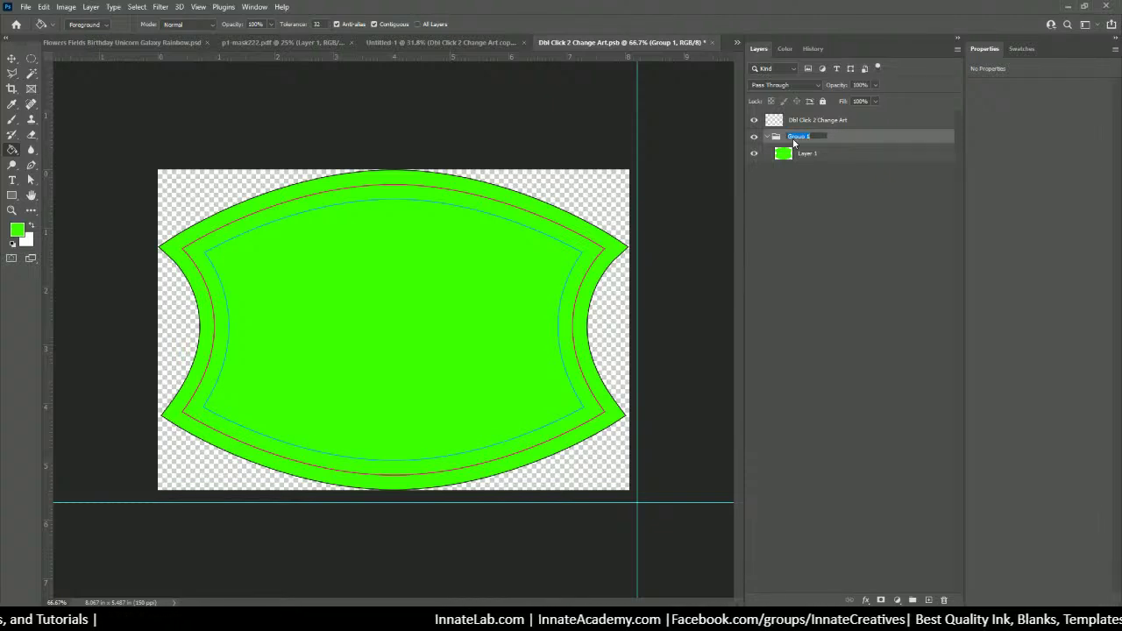
type("Printable")
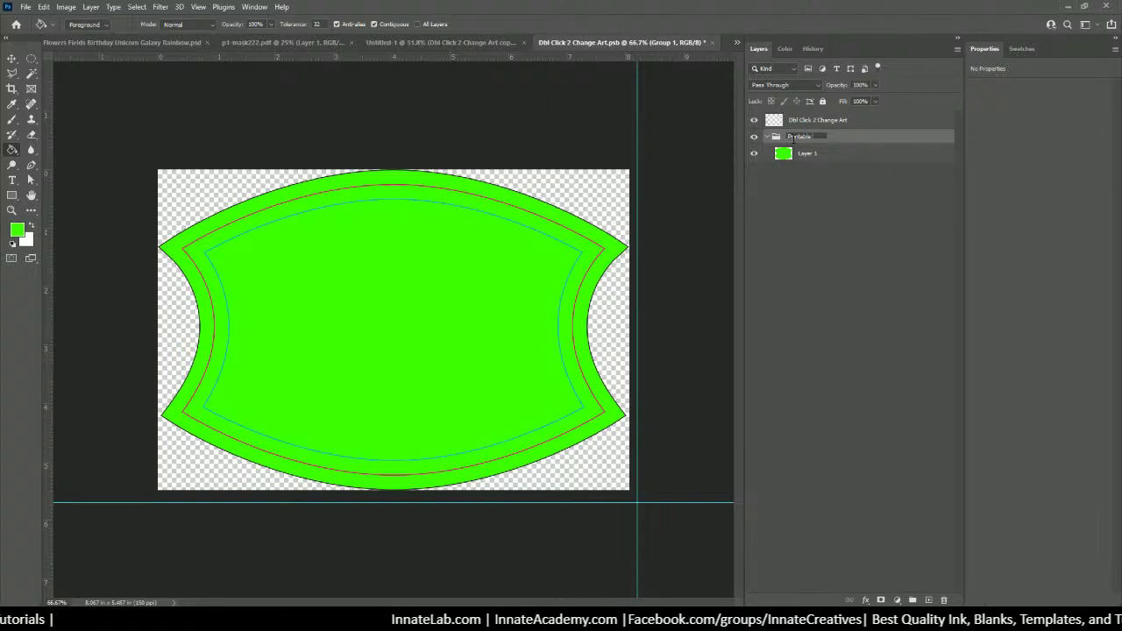
type(" with Bleed")
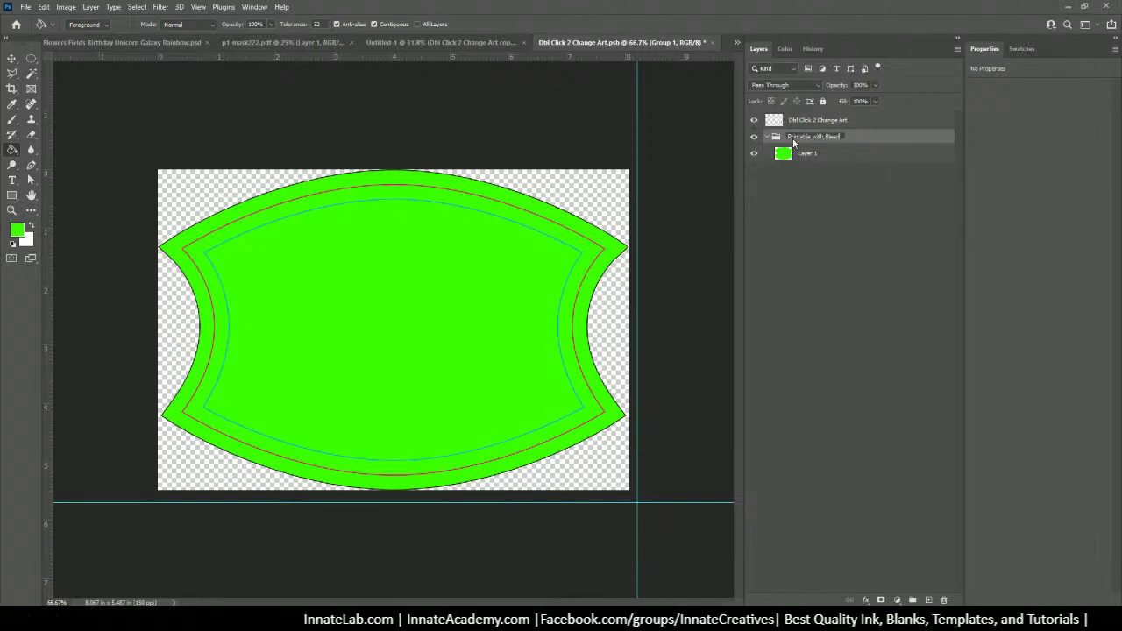
key("Return")
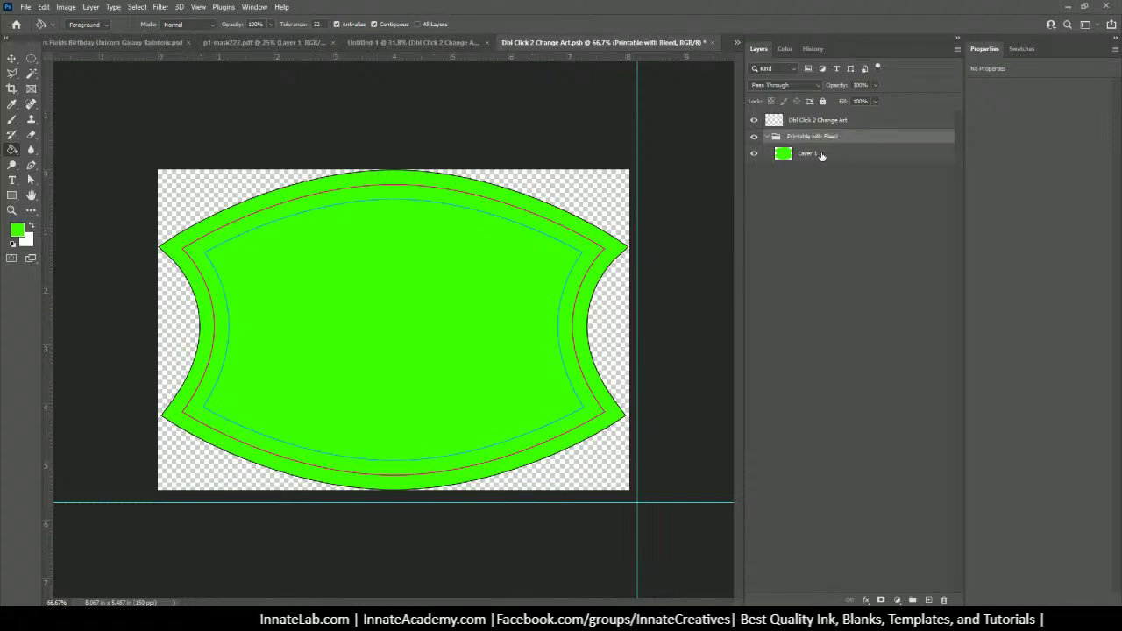
Check which layer holds the mask outlines by toggling its visibility, and rename it "Turn off to print"
left_click(823, 156)
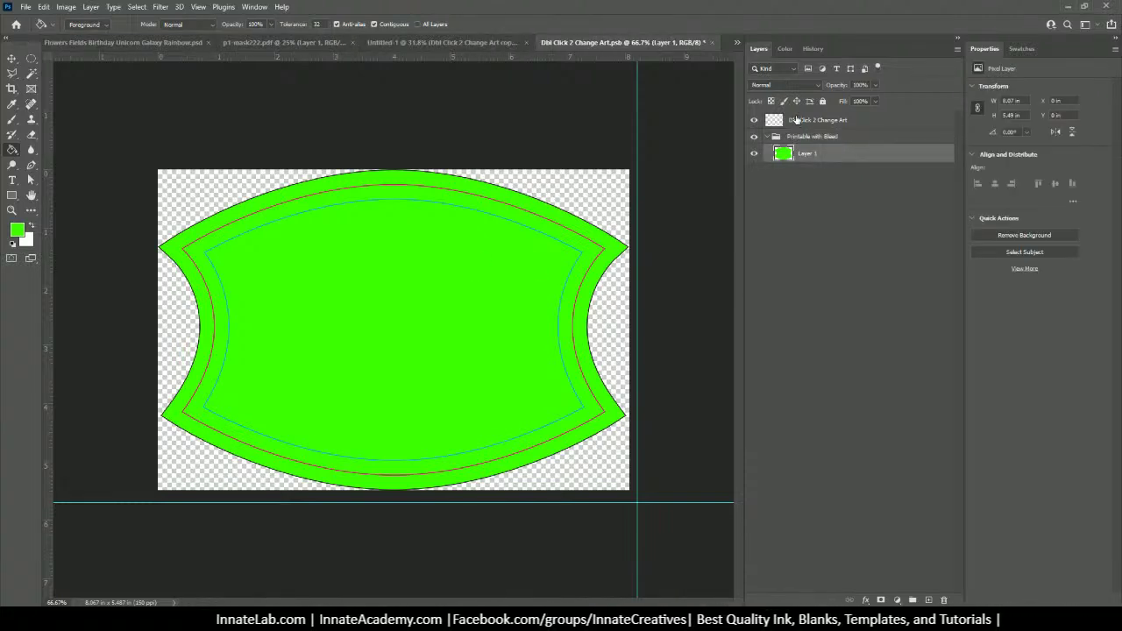
left_click(798, 121)
left_click(755, 121)
left_click(754, 121)
left_click(754, 121)
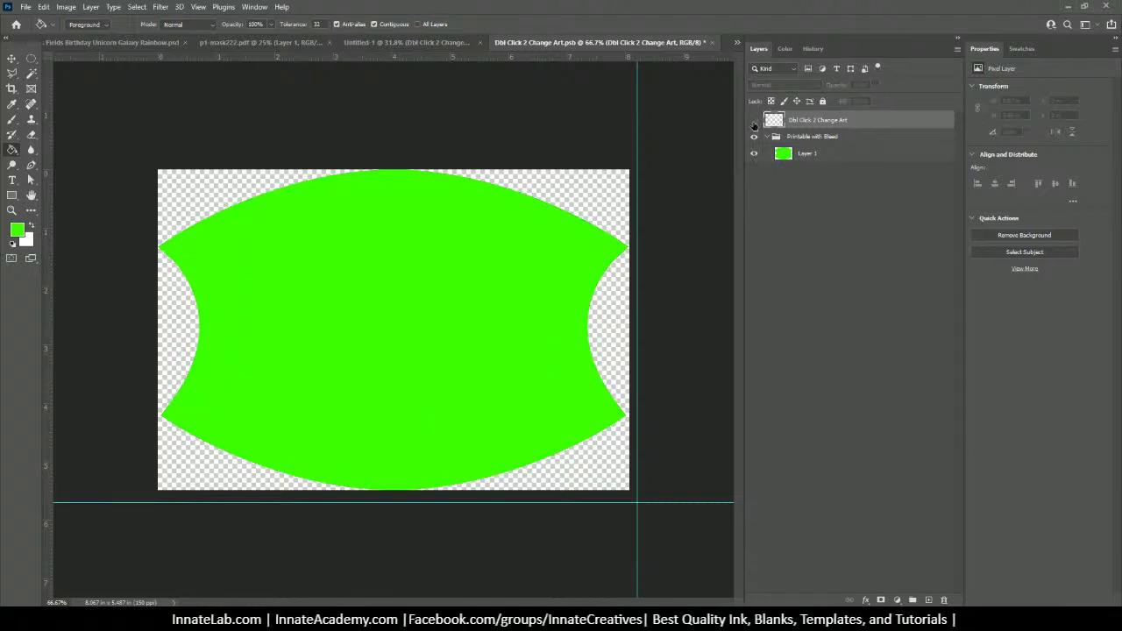
left_click(754, 121)
double_click(810, 121)
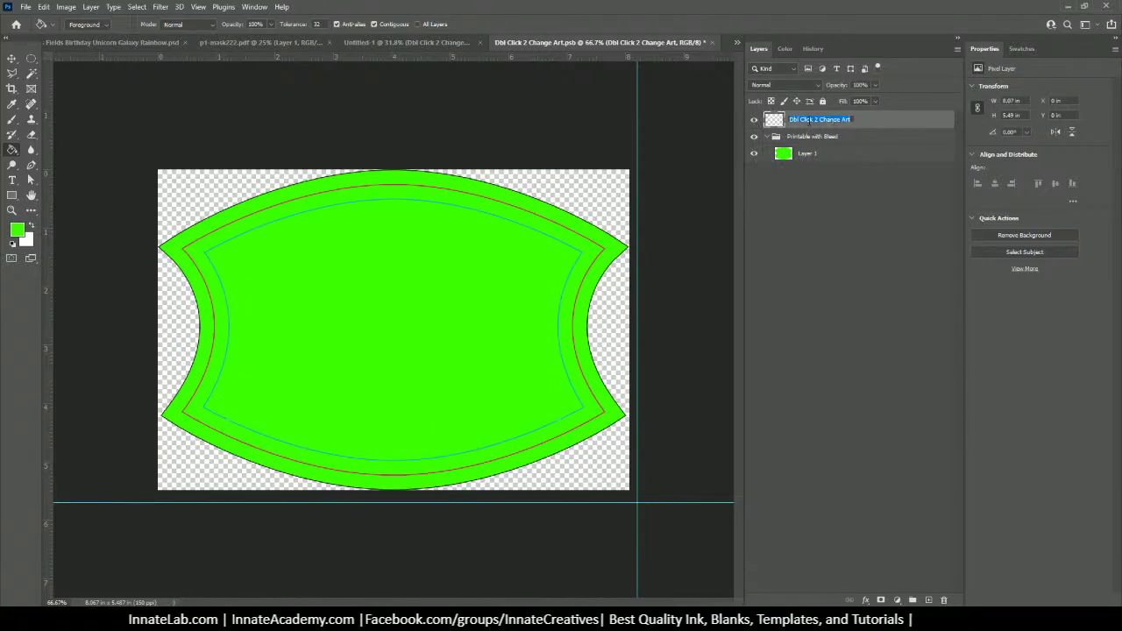
key("BackSpace")
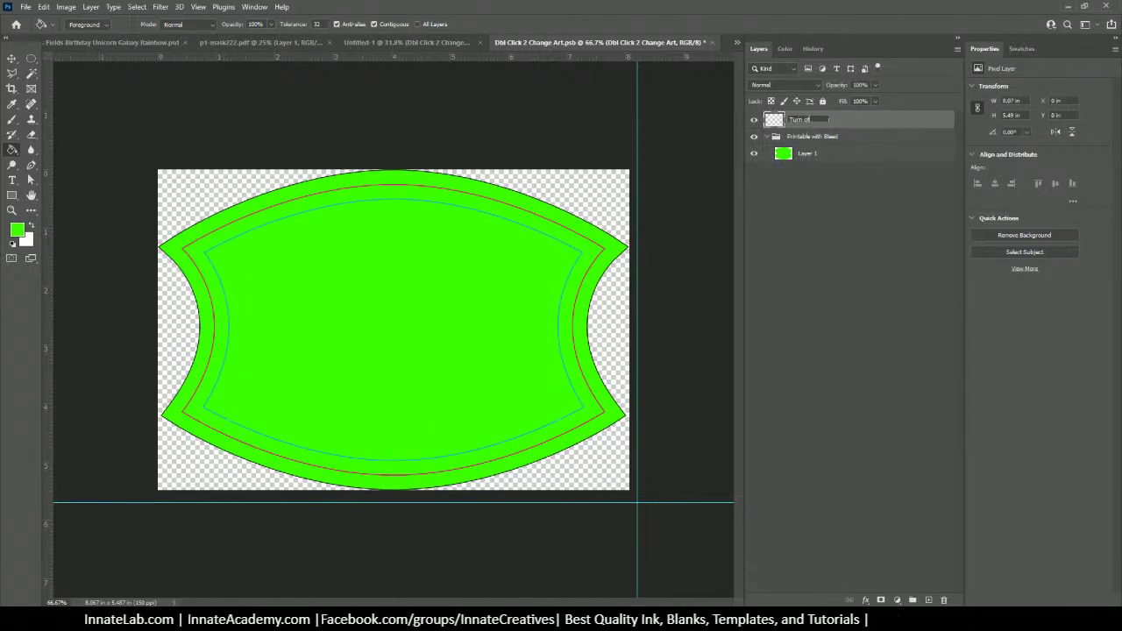
type("Turn off to print")
key("Return")
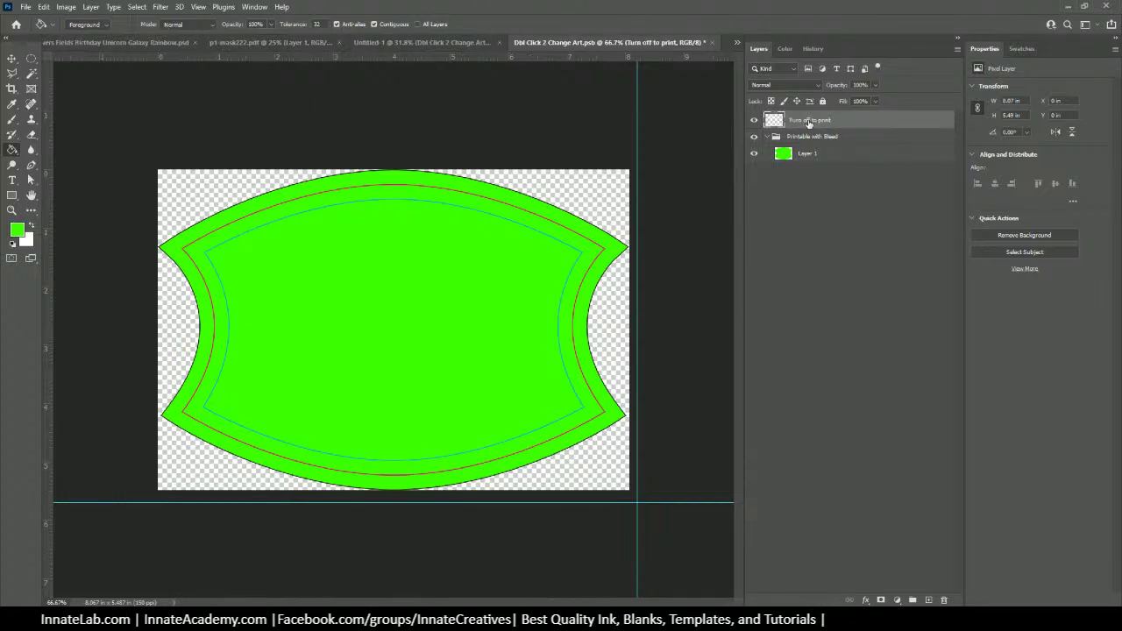
Hide the outline layer to preview the printable shape, show it again and deselect all layers
left_click(754, 121)
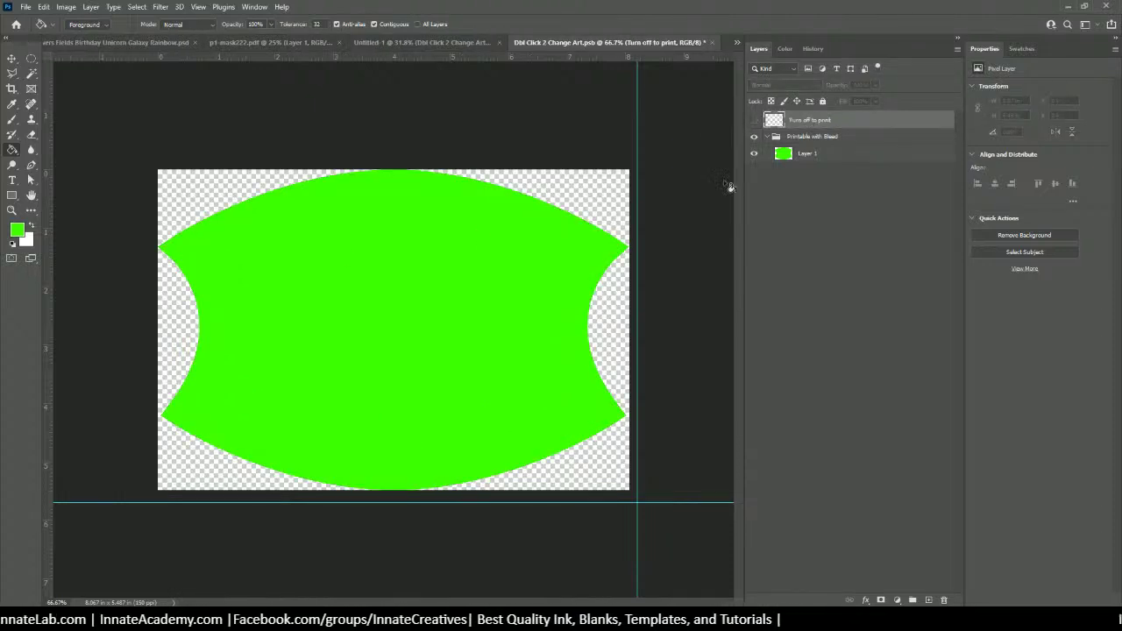
left_click(750, 120)
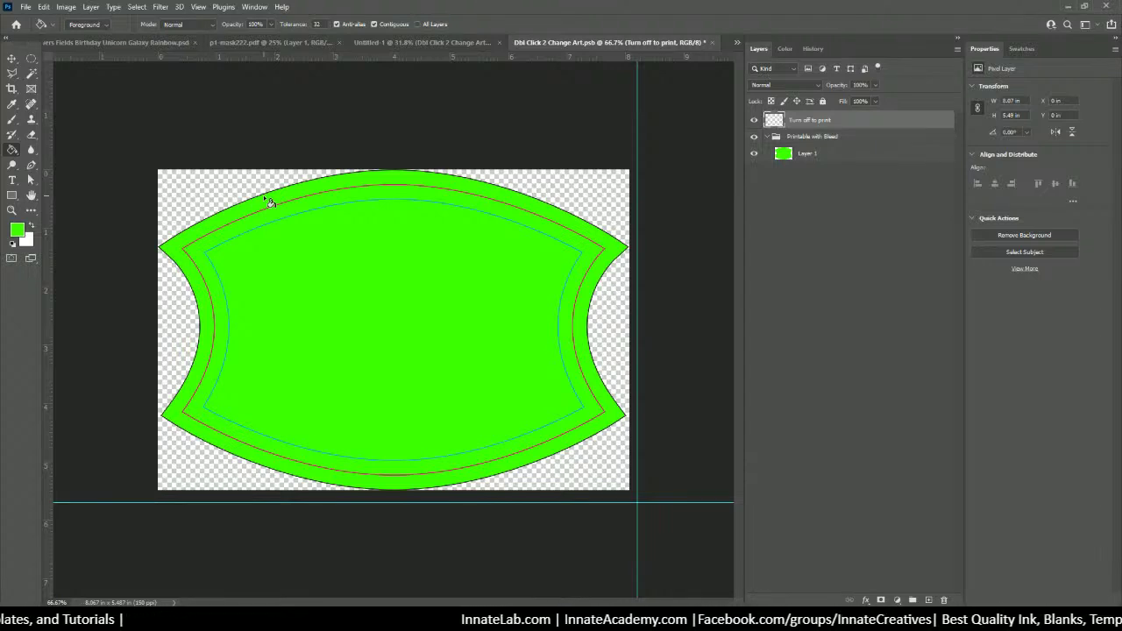
left_click(884, 286)
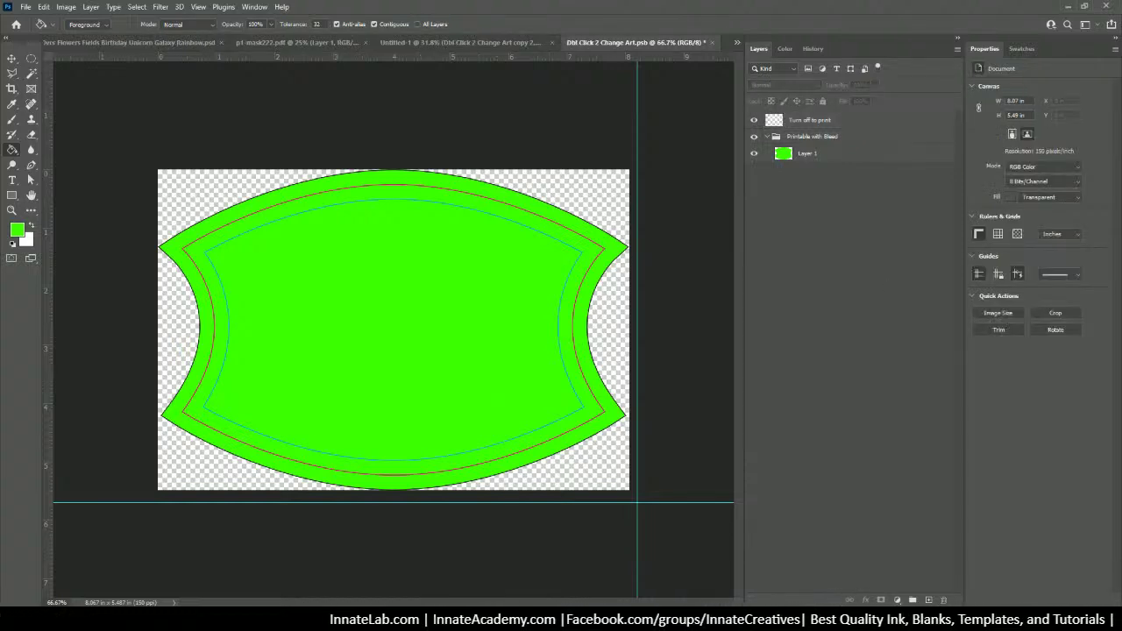
Place the template image from its File Explorer folder into the mask document, scaled to about 14.5% and roughly centred horizontally
key("alt+Tab")
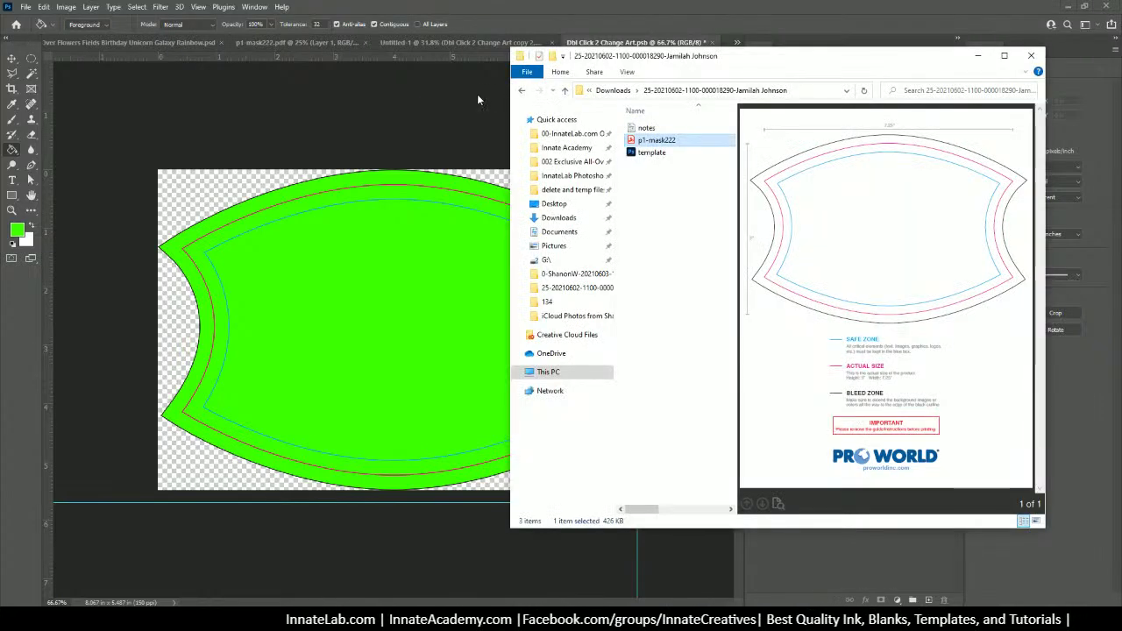
key("alt+Tab")
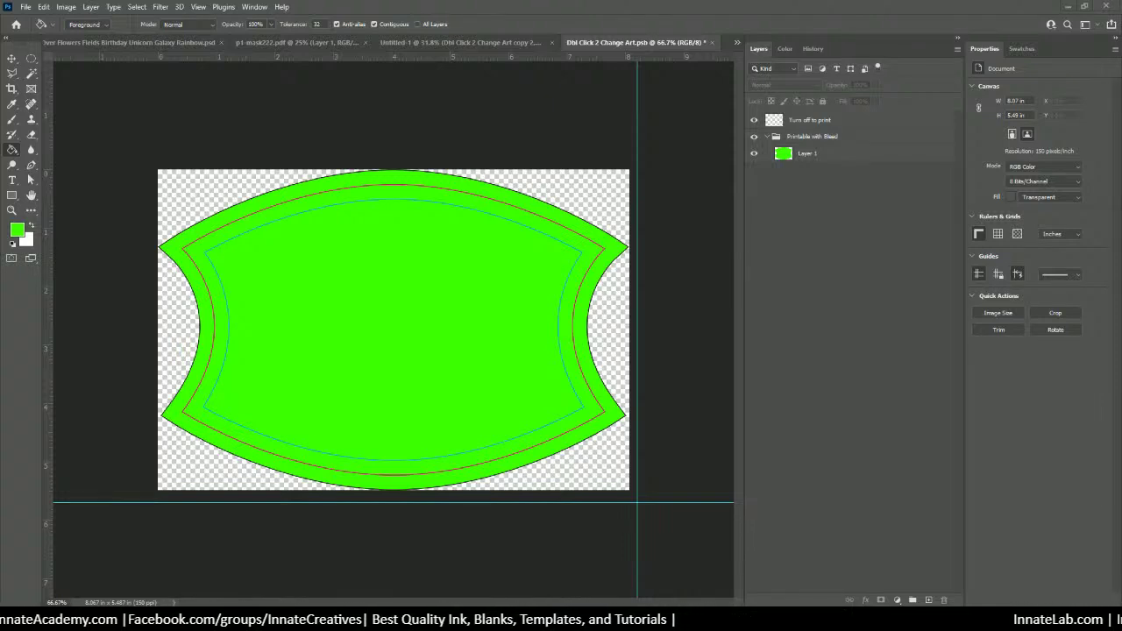
left_click_drag(0, 263, 392, 285)
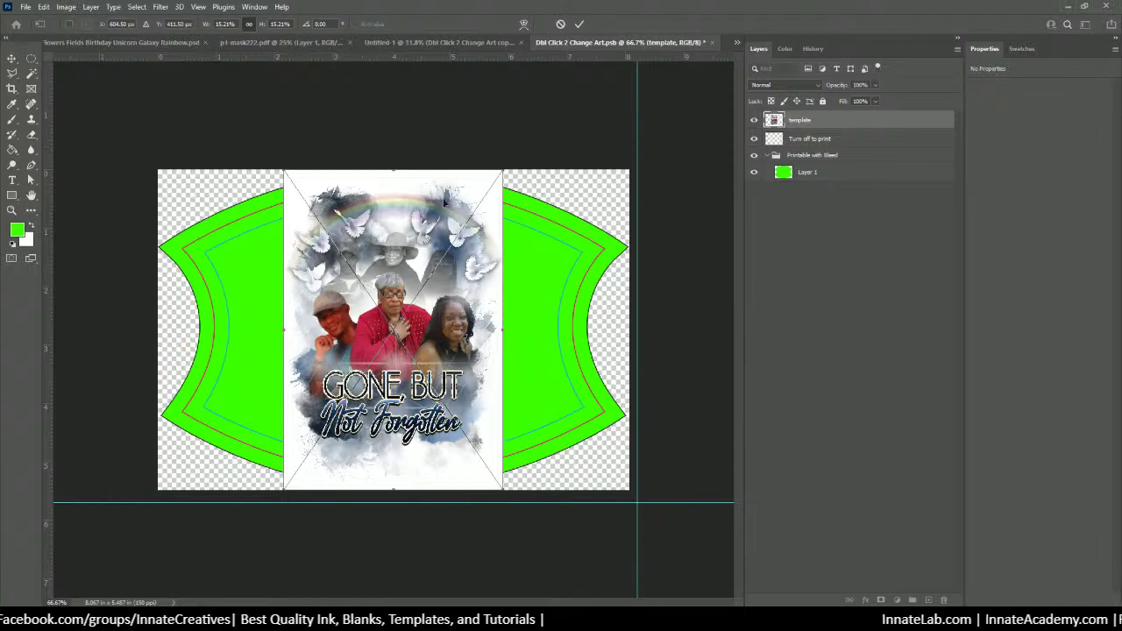
left_click_drag(502, 489, 487, 459)
mouse_move(454, 396)
left_mouse_down()
mouse_move(454, 423)
mouse_move(464, 408)
mouse_move(447, 397)
left_mouse_up()
left_click_drag(484, 458, 495, 475)
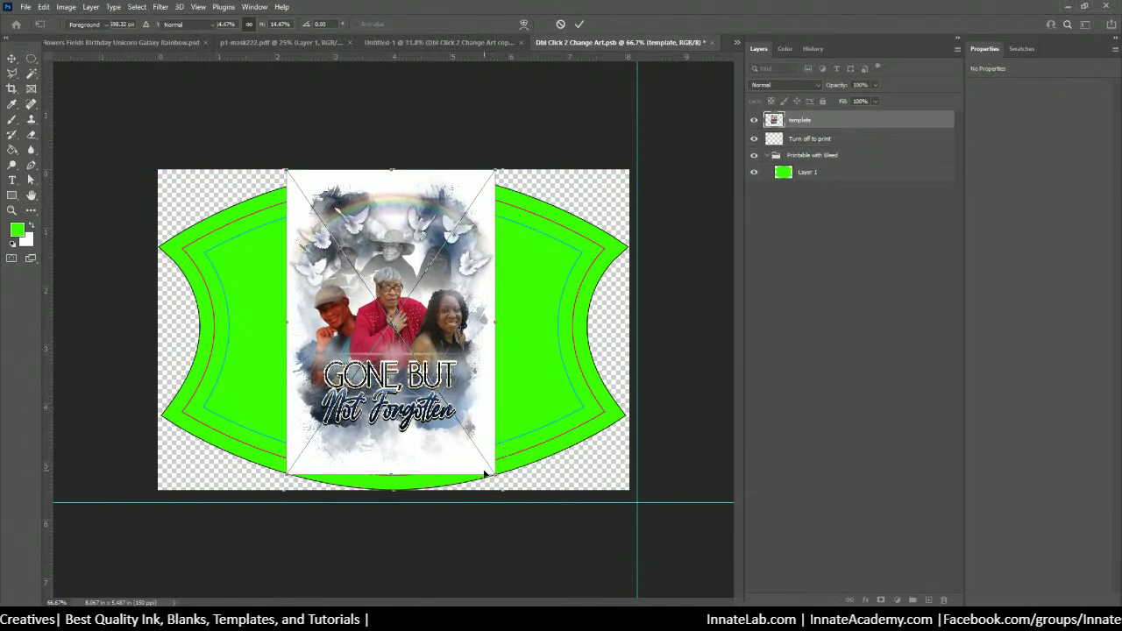
key("Return")
Move the template image layer below the outline layer and clip it to the "Printable with Bleed" group
left_click_drag(800, 120, 828, 152)
right_click(834, 138)
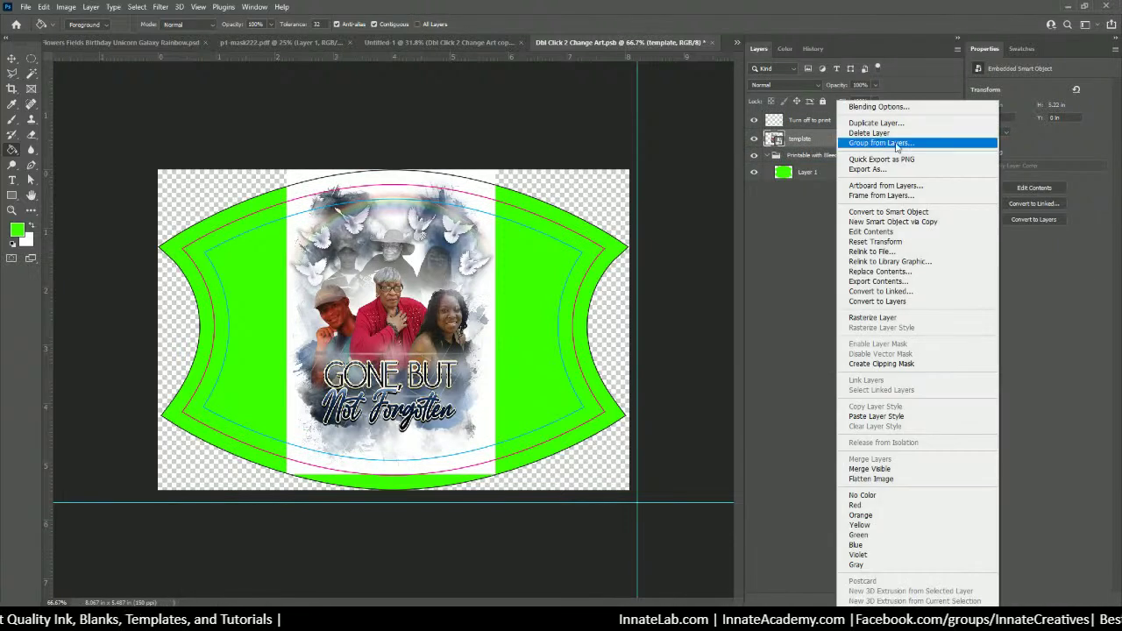
left_click(908, 363)
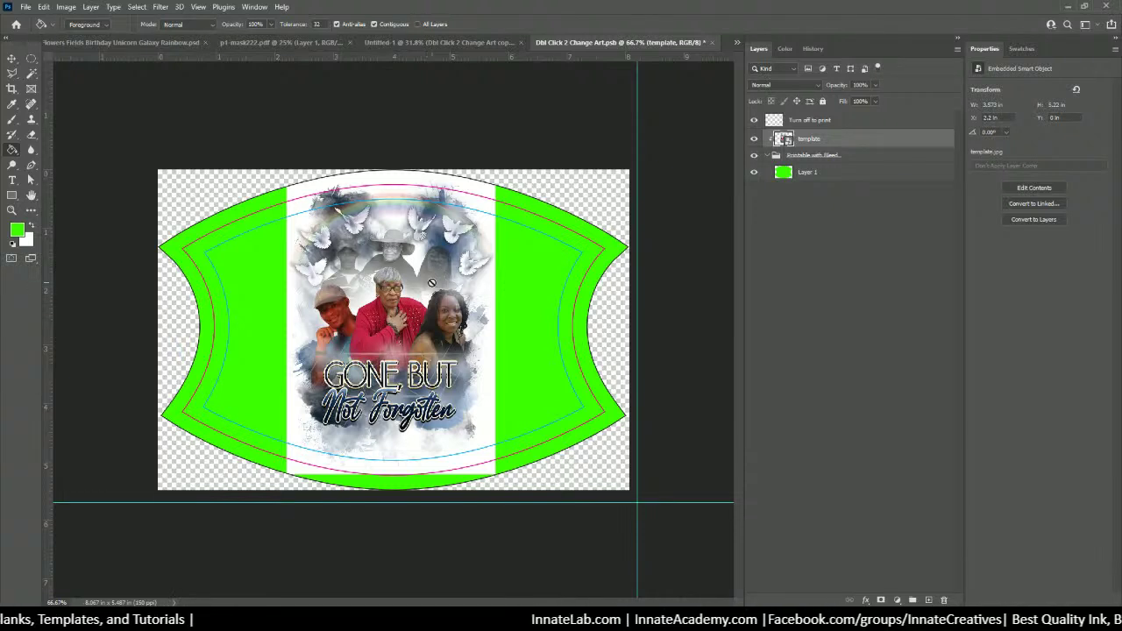
Add a white (ffffff) Solid Color fill layer and move it beneath the template image, clipped to the printable group
left_click(825, 179)
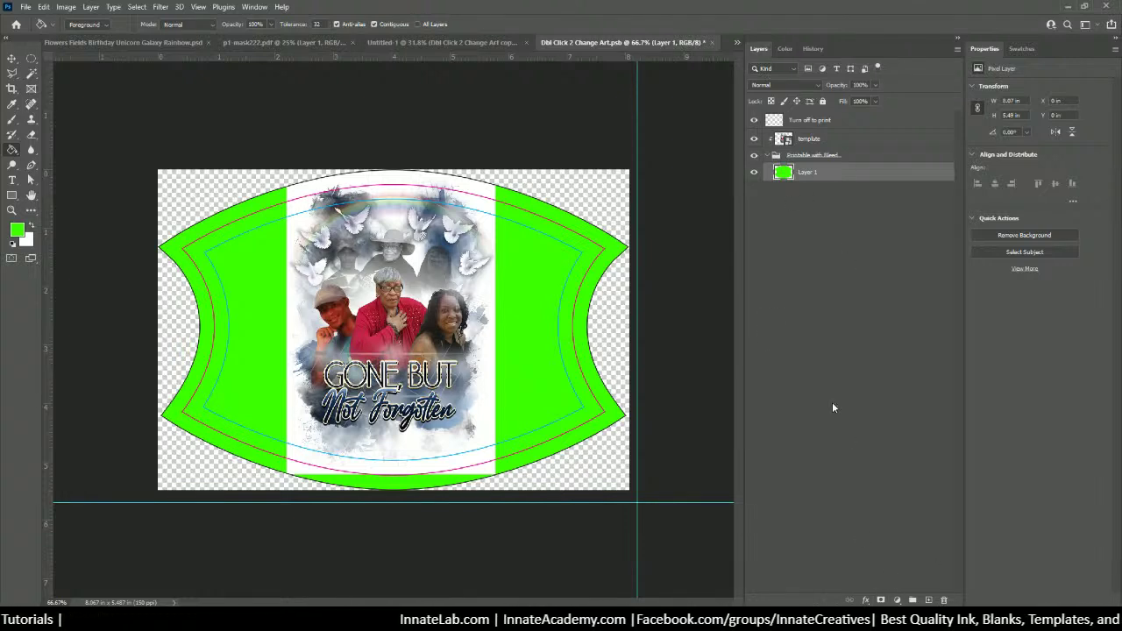
left_click(846, 140)
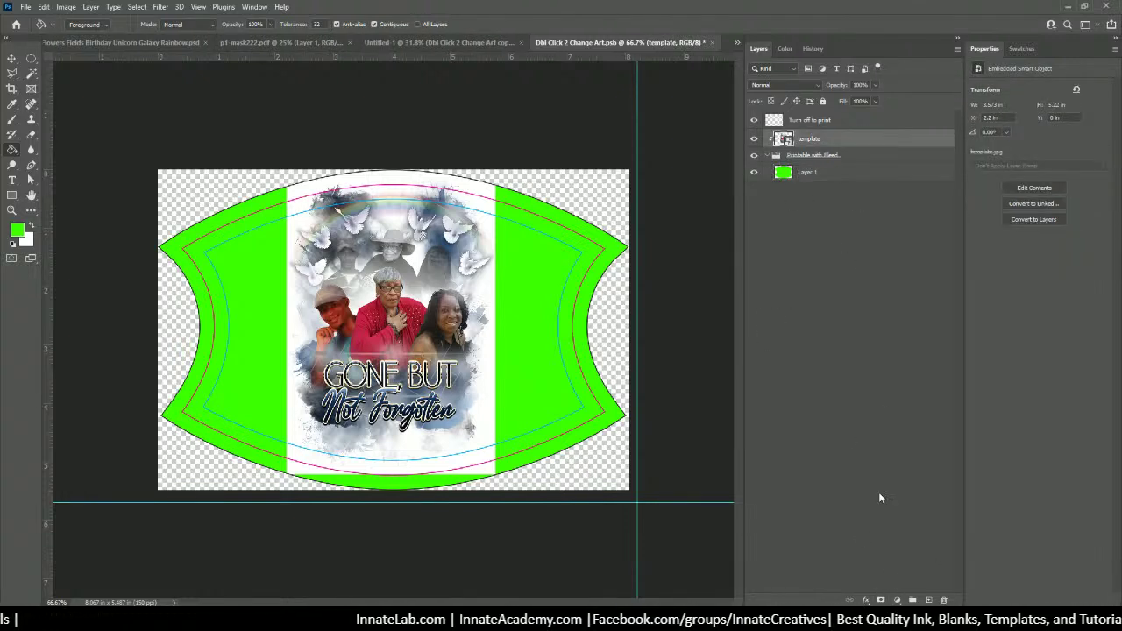
left_click(898, 600)
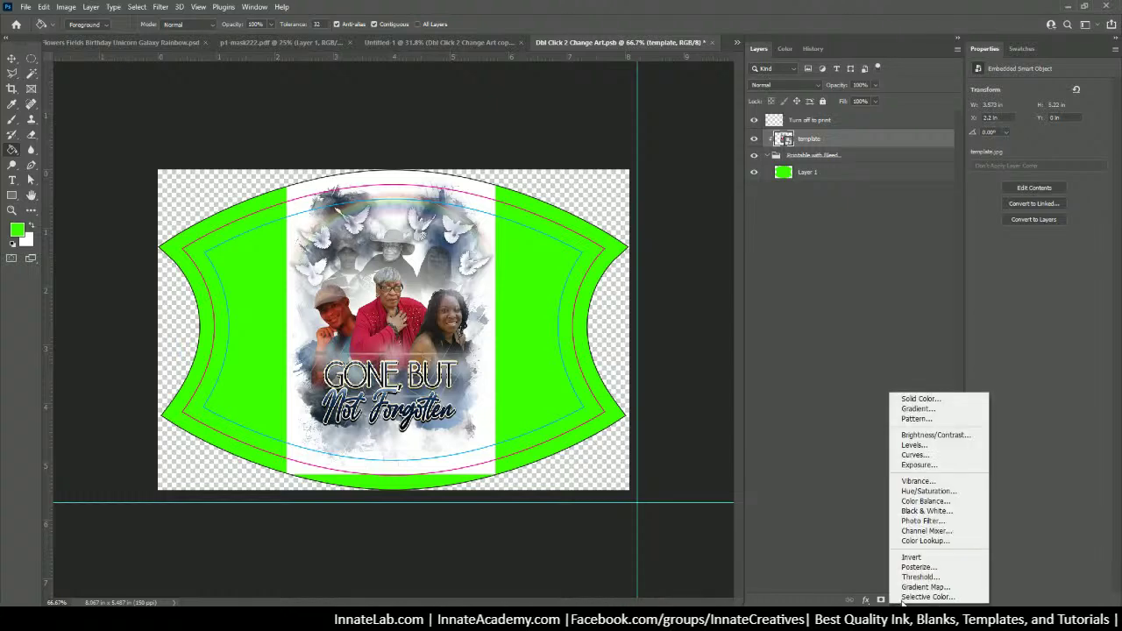
left_click(921, 400)
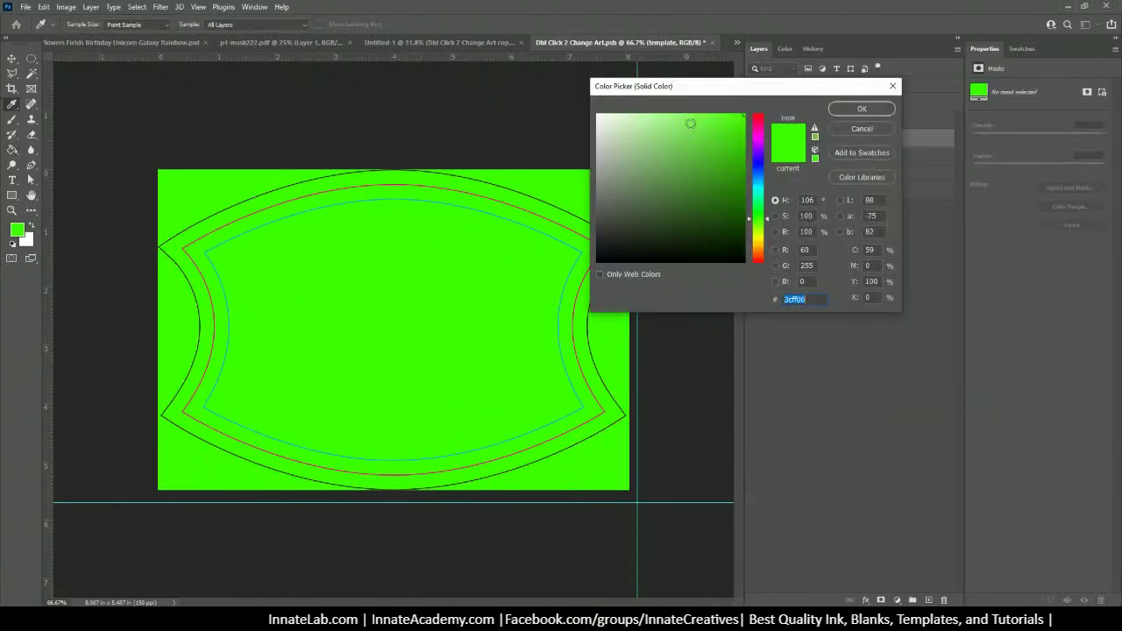
type("ffffff")
left_click(862, 109)
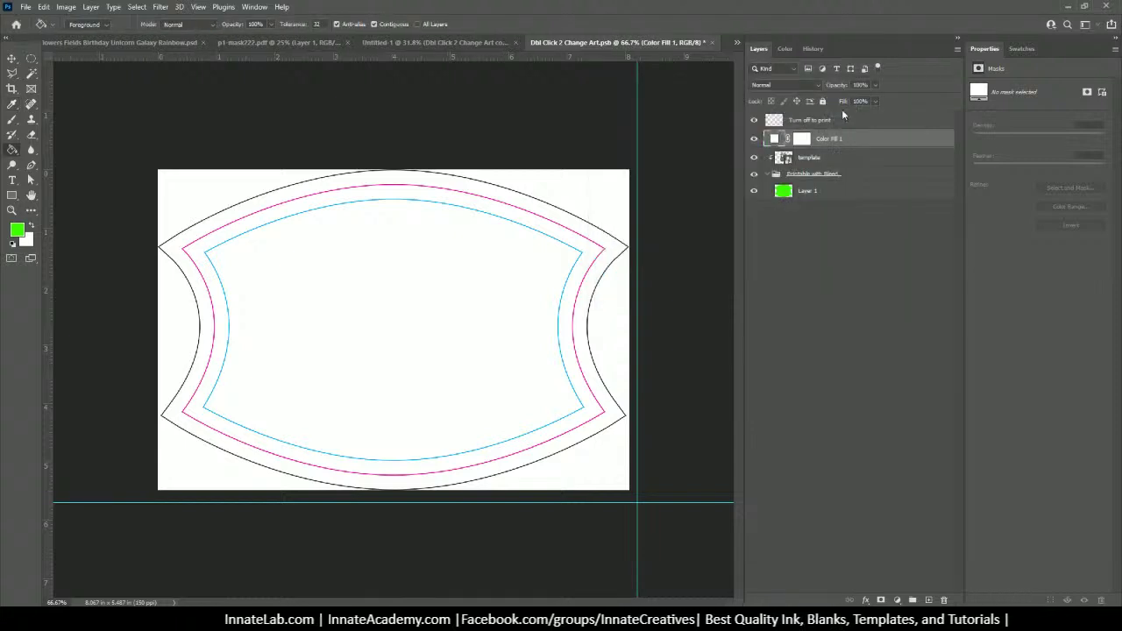
left_click_drag(842, 138, 840, 166)
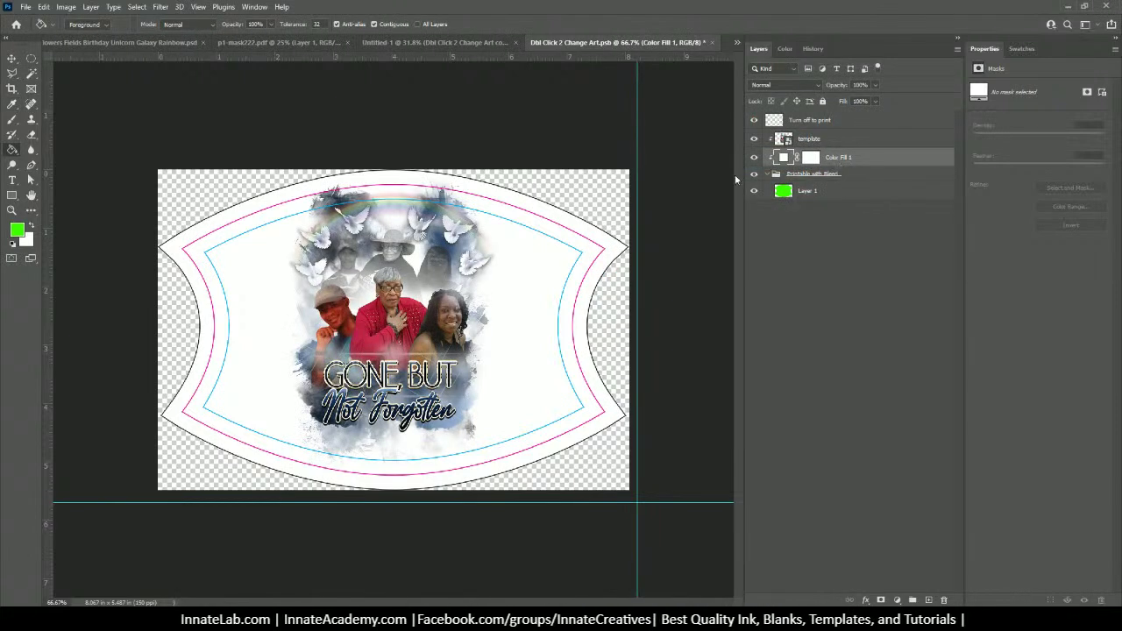
Try colors sampled from the artwork, such as 987f7c and fbfbfb, on the Color Fill 1 layer and settle on white (ffffff)
double_click(784, 156)
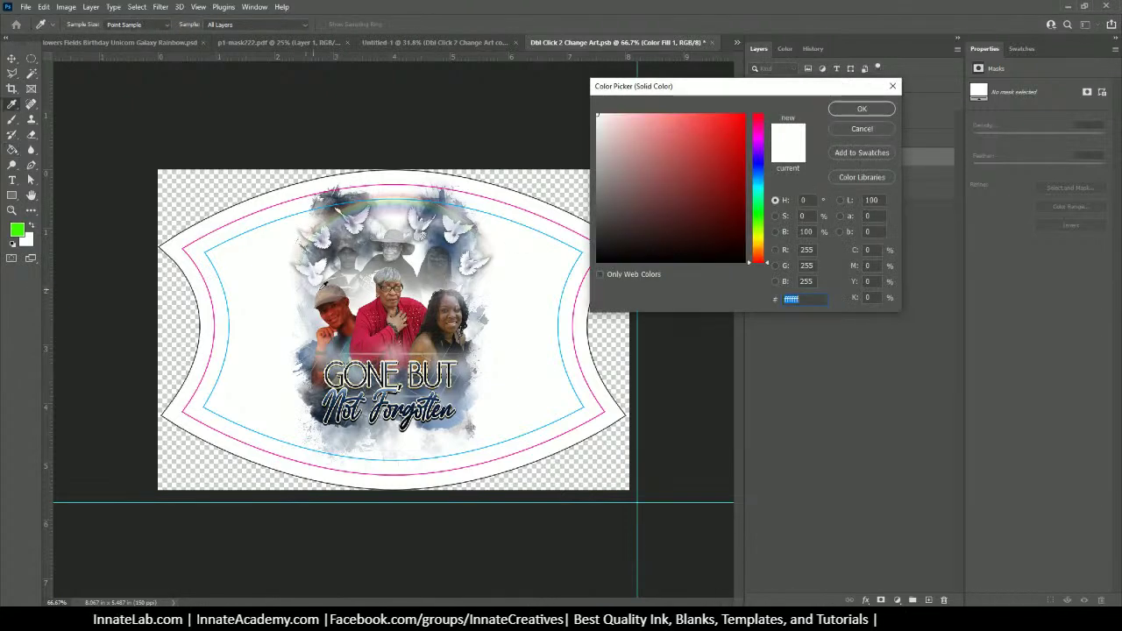
left_click(439, 239)
left_click(464, 265)
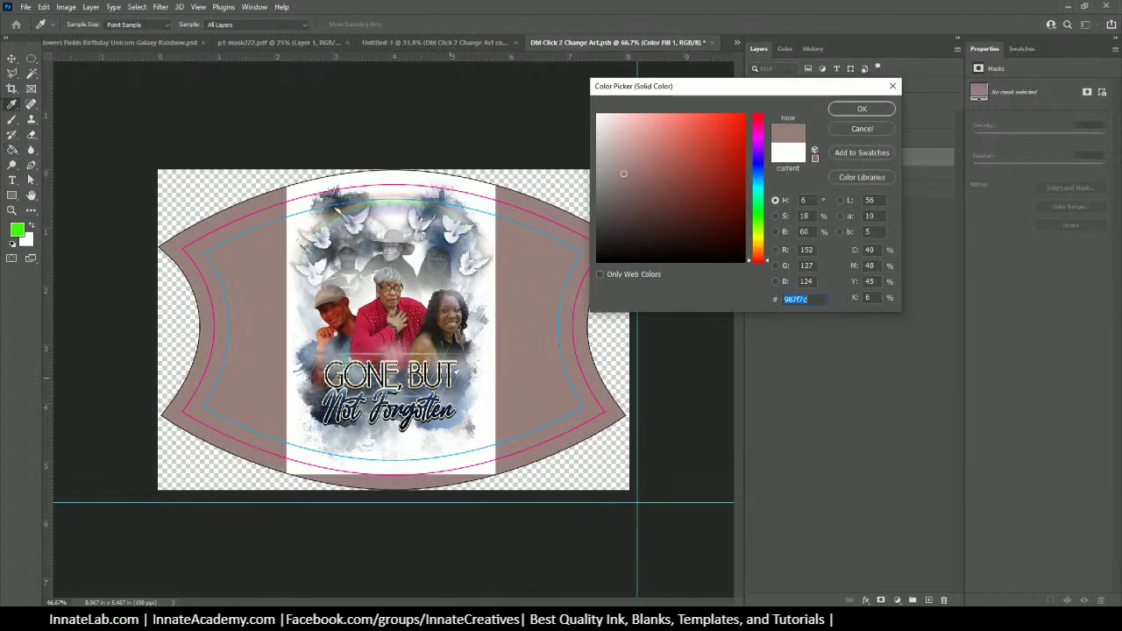
left_click(456, 371)
left_click(430, 295)
left_click(430, 295)
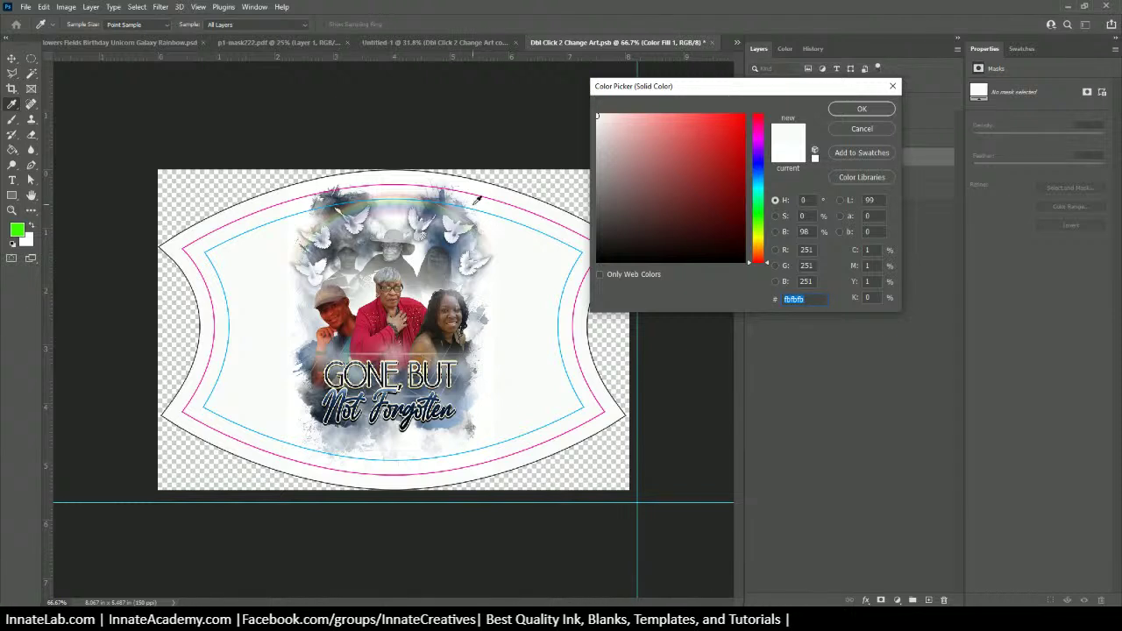
left_click(421, 258)
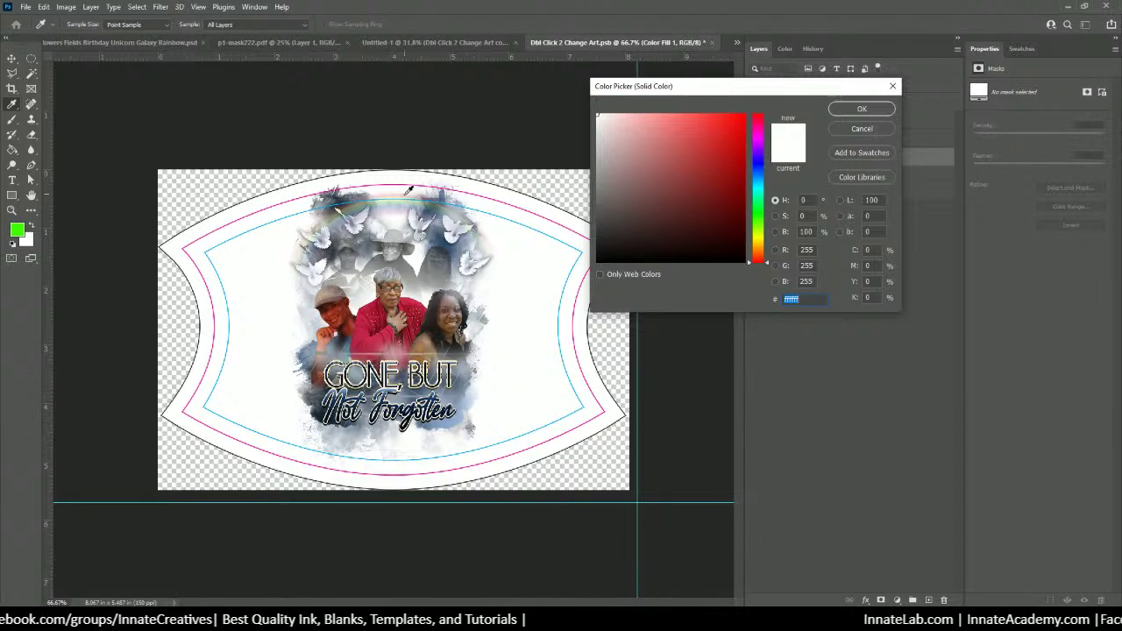
left_click(862, 110)
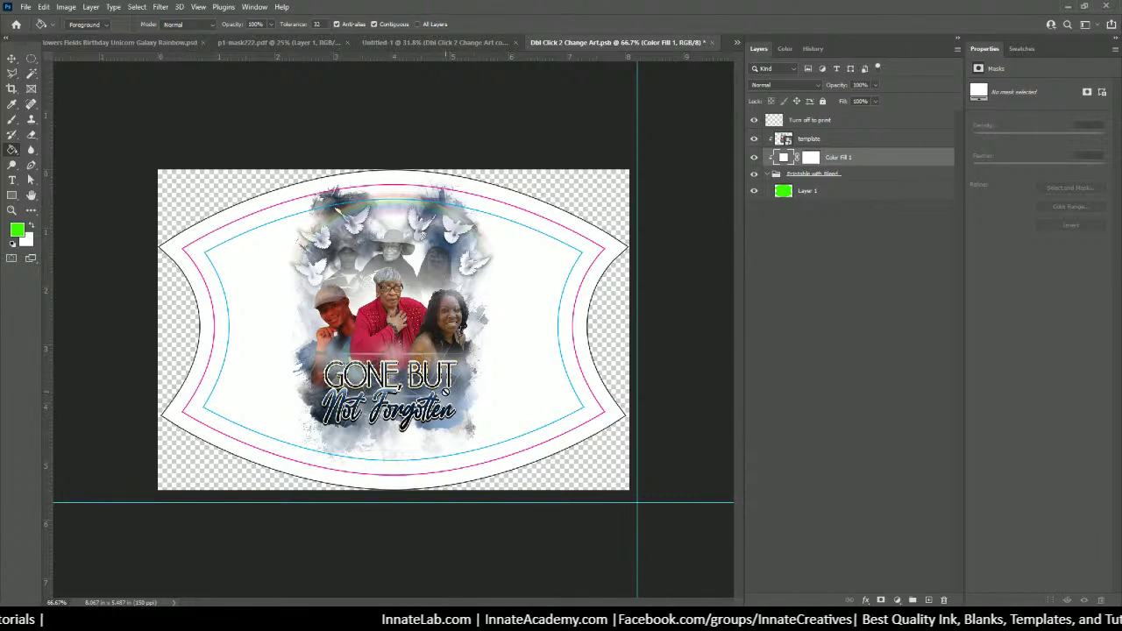
left_click(11, 57)
right_click(371, 286)
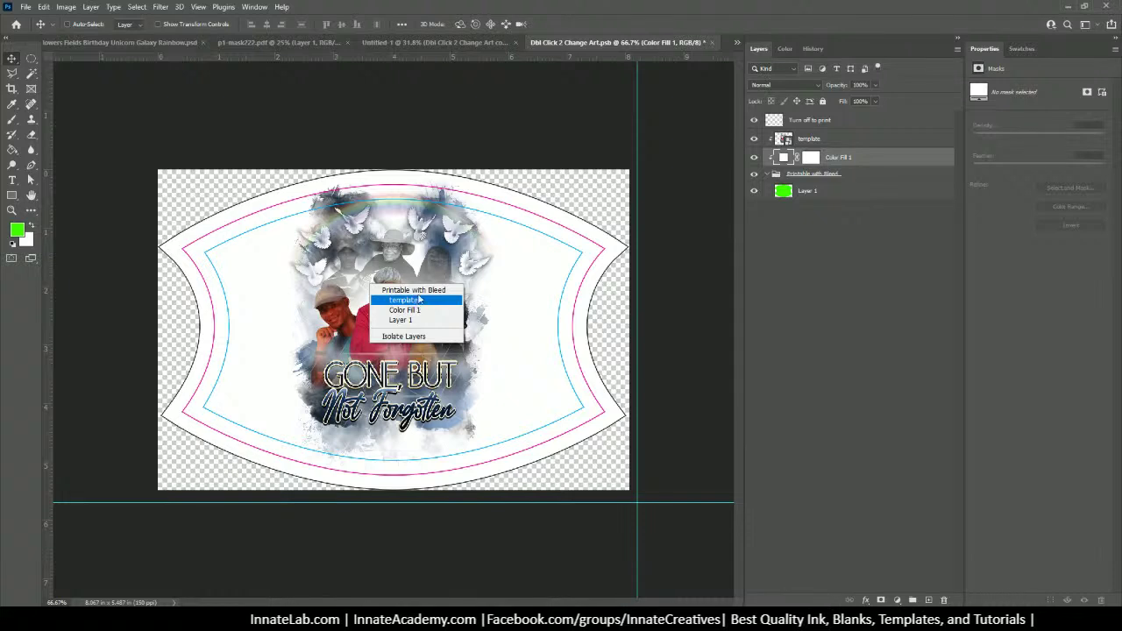
left_click(532, 44)
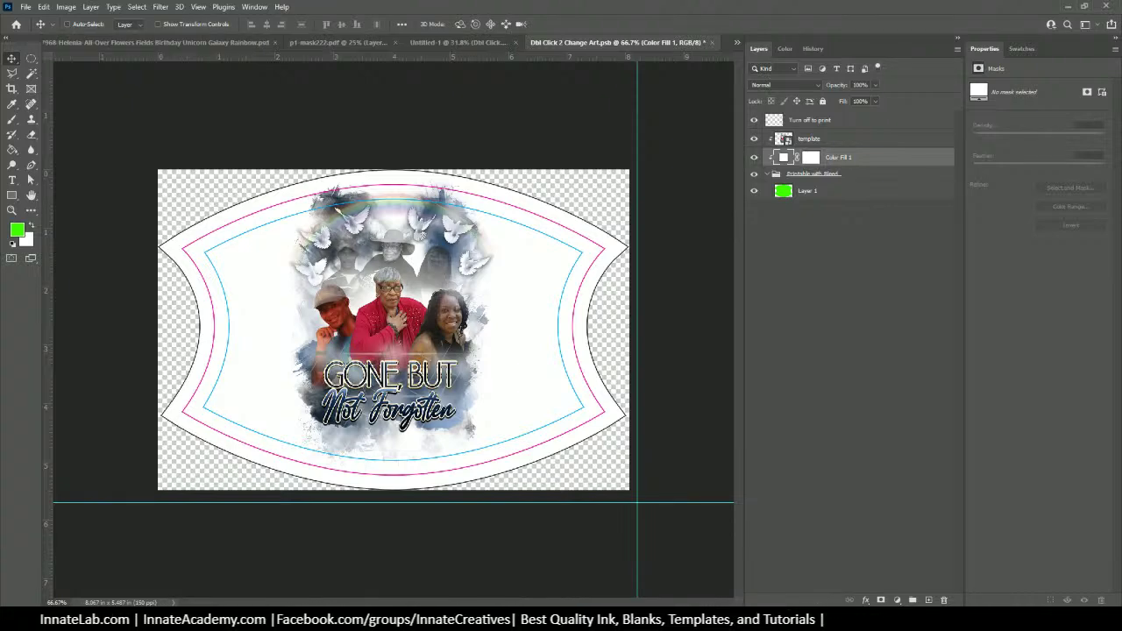
Switch to the Doves Heart Clouds Remembrance document, collapse its Art group, and toggle the group's visibility off and on
key("ctrl+Tab")
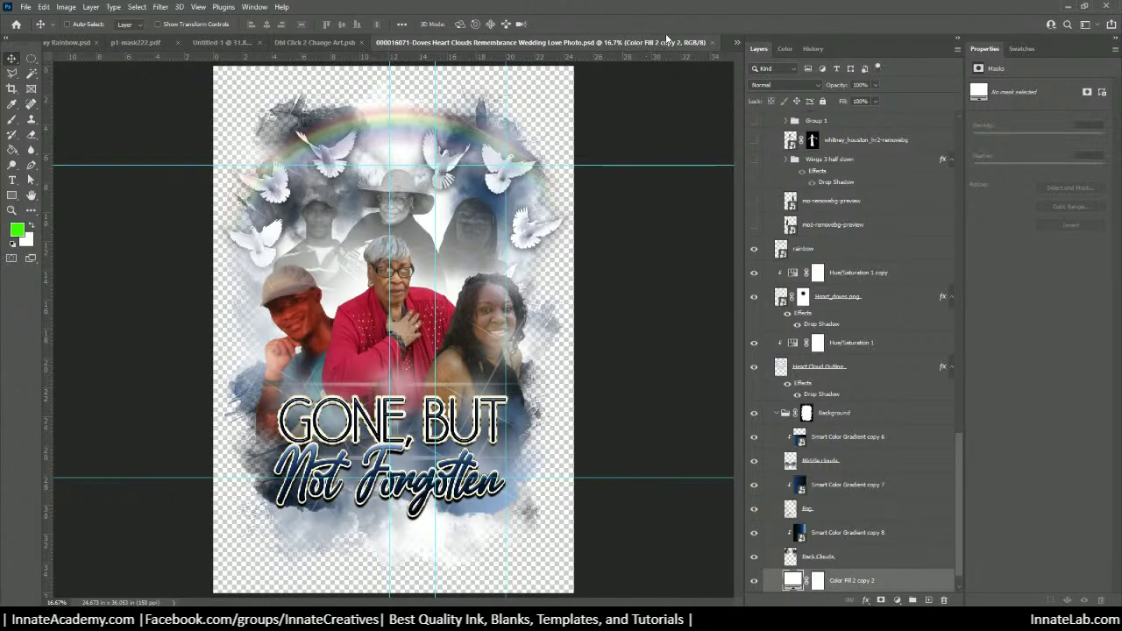
scroll(826, 177, "up", 3)
scroll(830, 180, "up", 15)
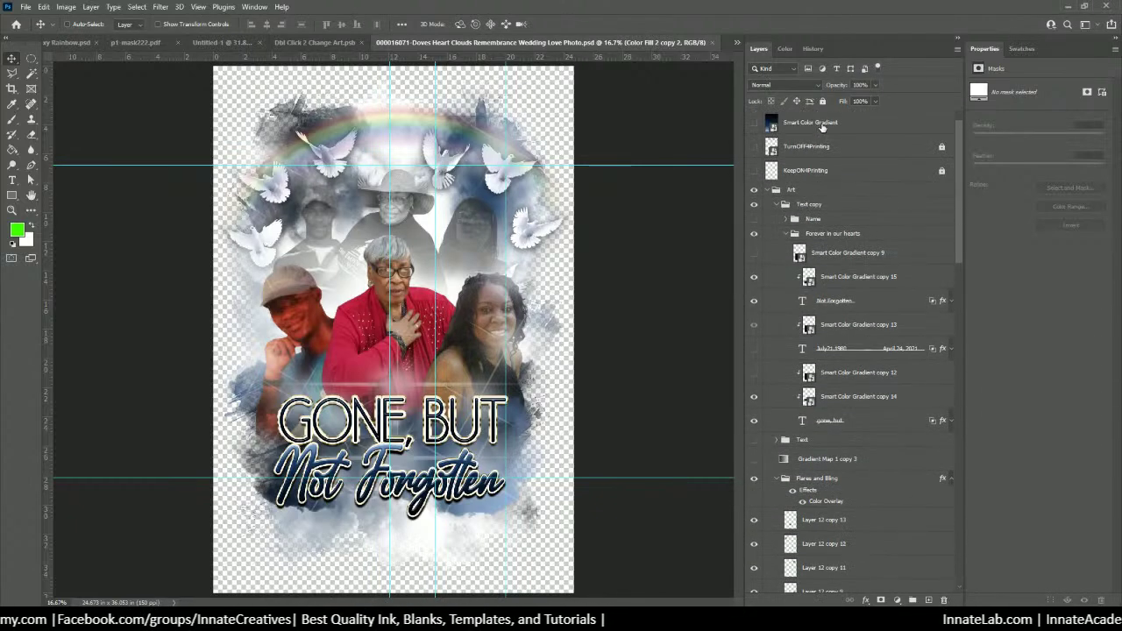
left_click(763, 191)
left_click(765, 190)
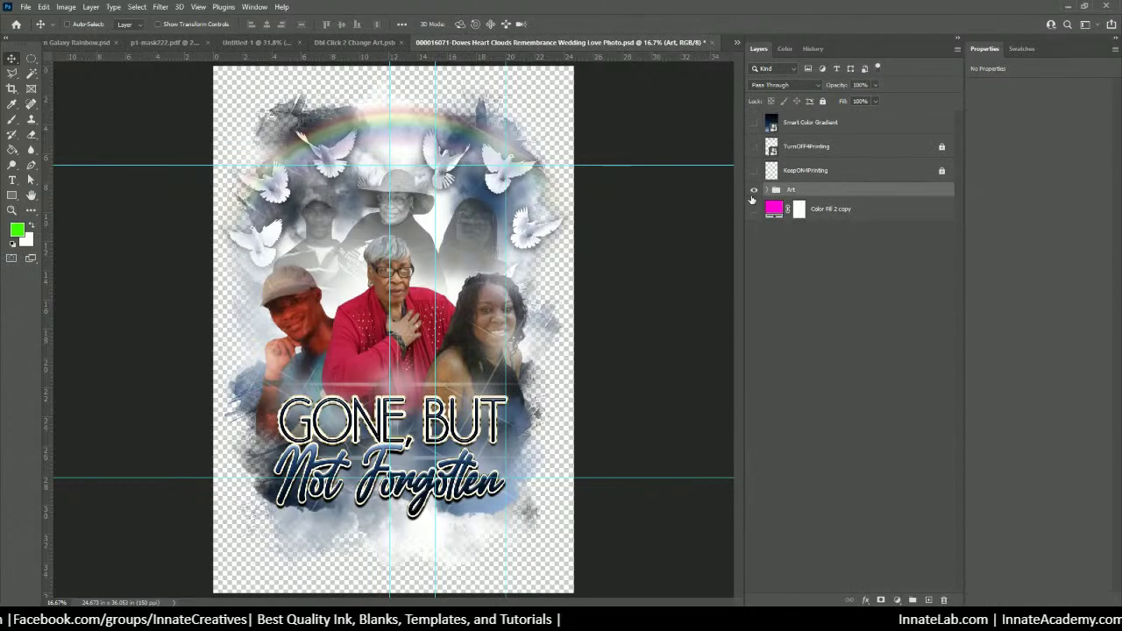
left_click(754, 191)
left_click(754, 191)
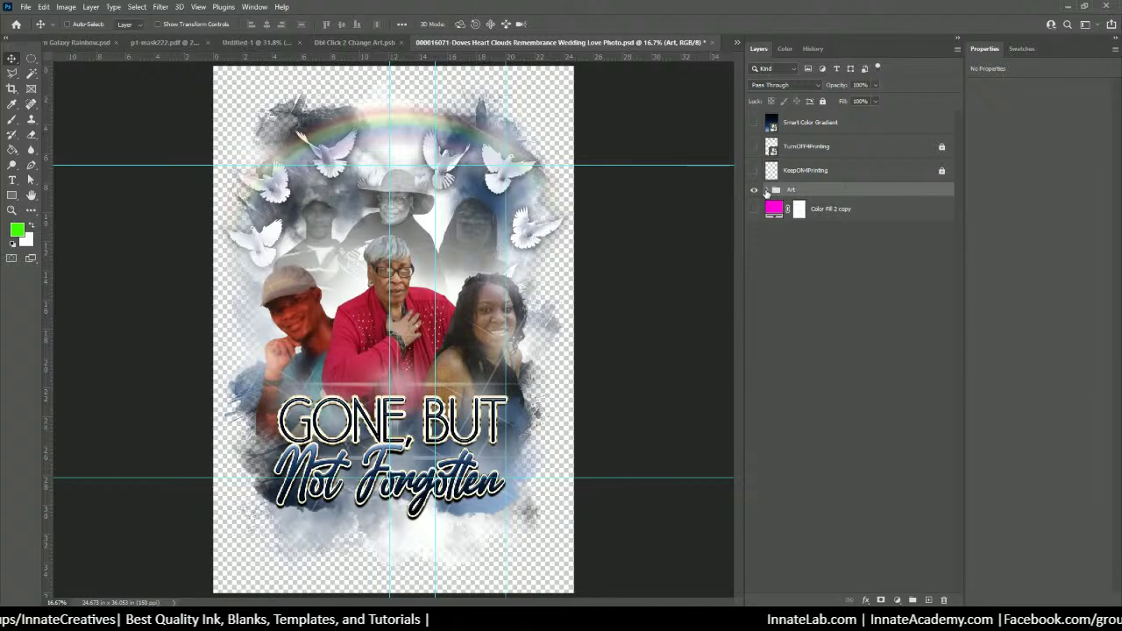
Delete only the Art group while keeping its contents, and collapse the Text copy group
left_click(768, 192)
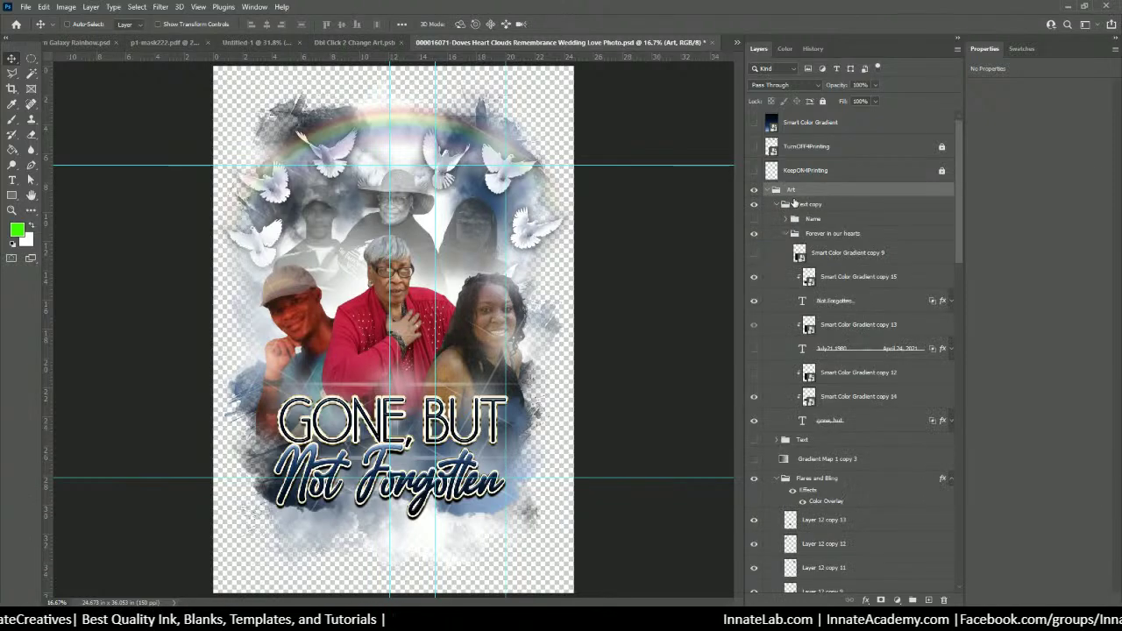
right_click(808, 196)
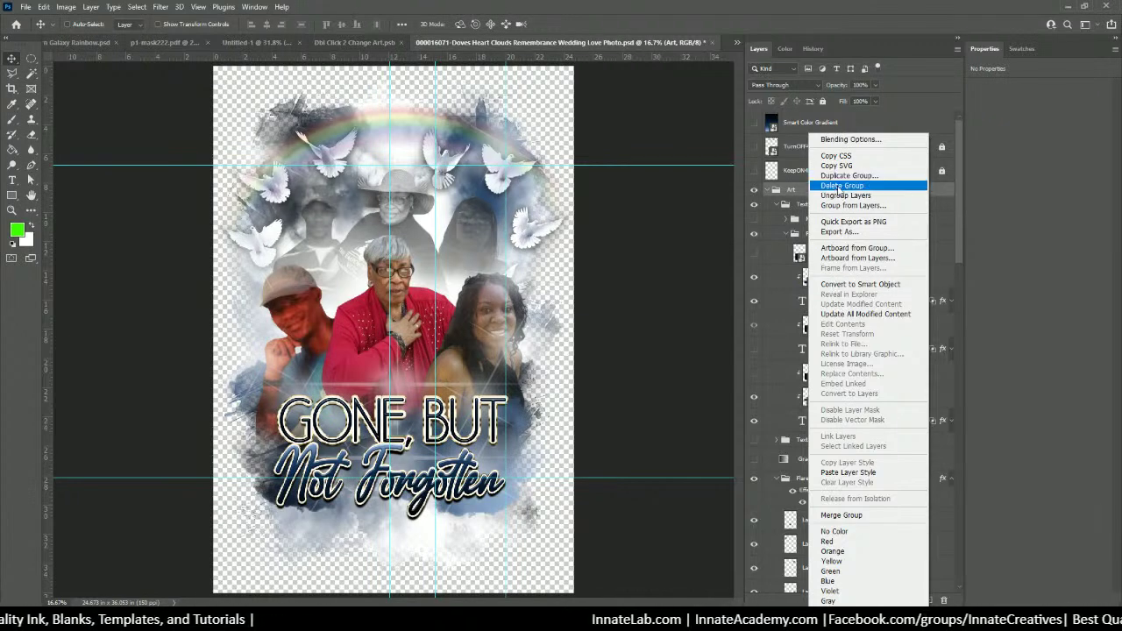
left_click(840, 186)
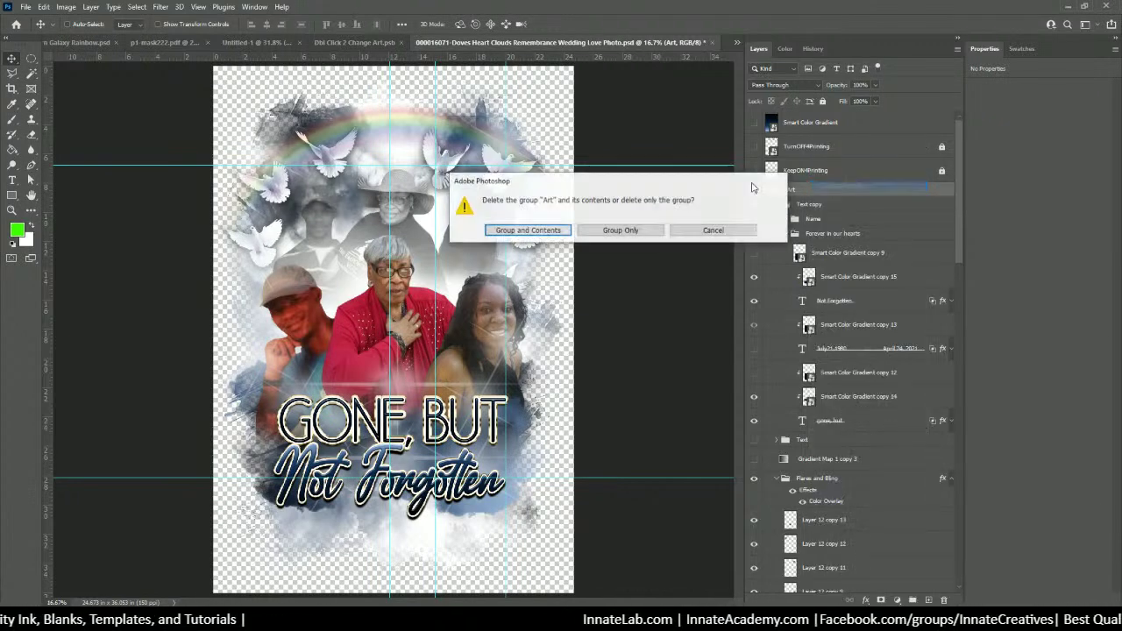
left_click(626, 232)
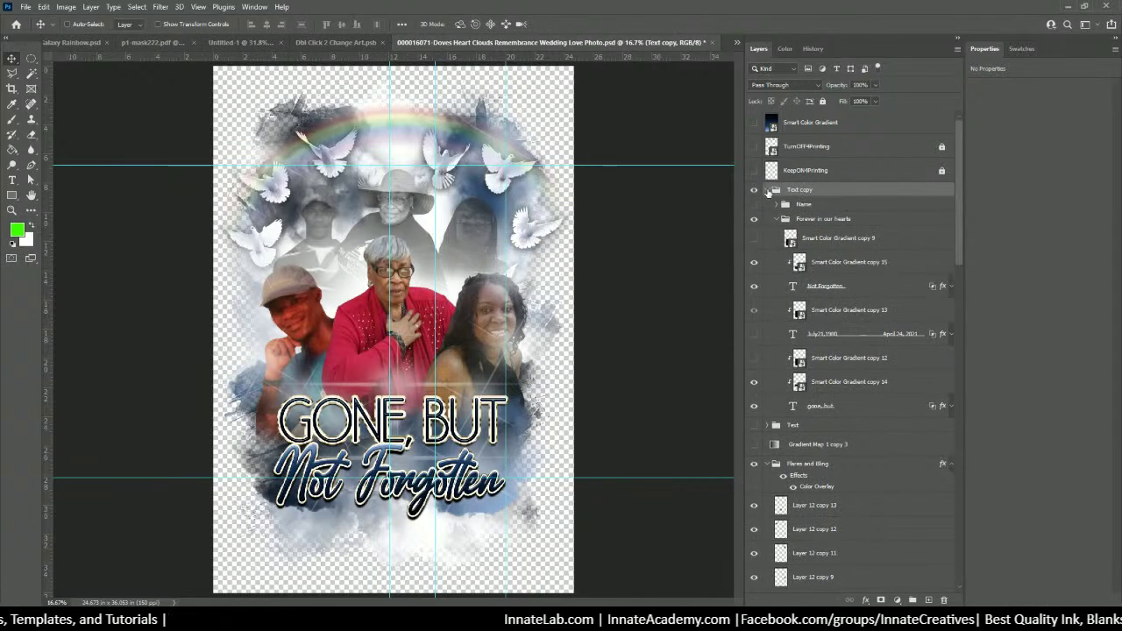
left_click(768, 189)
Group all the layers from Color Fill 2 copy up to the Text copy group
scroll(786, 298, "down", 15)
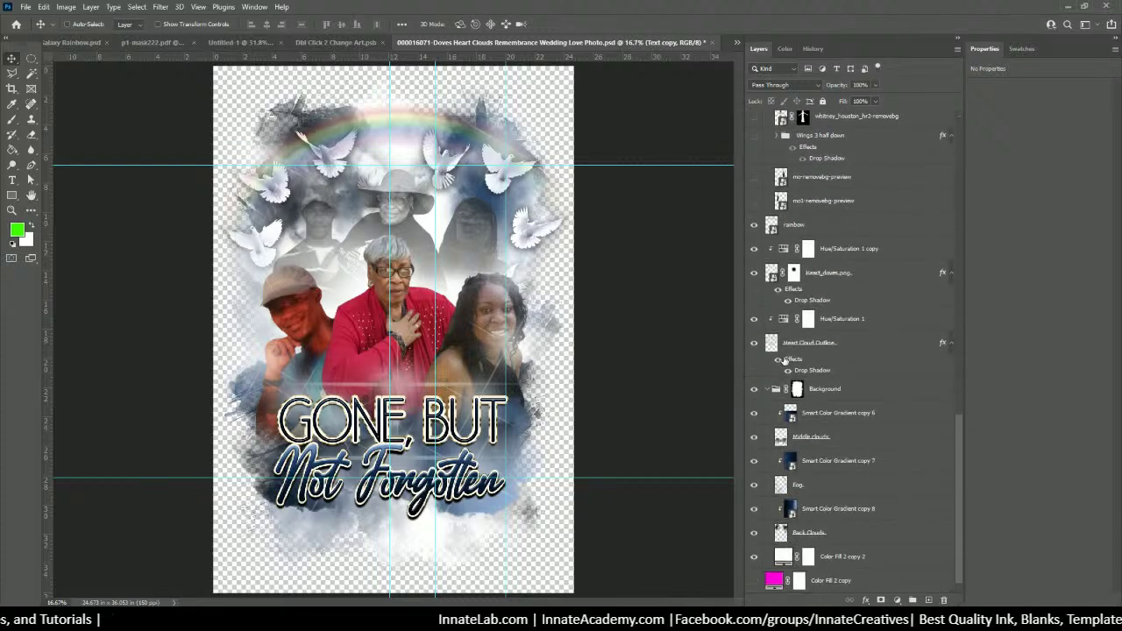
left_click(824, 556)
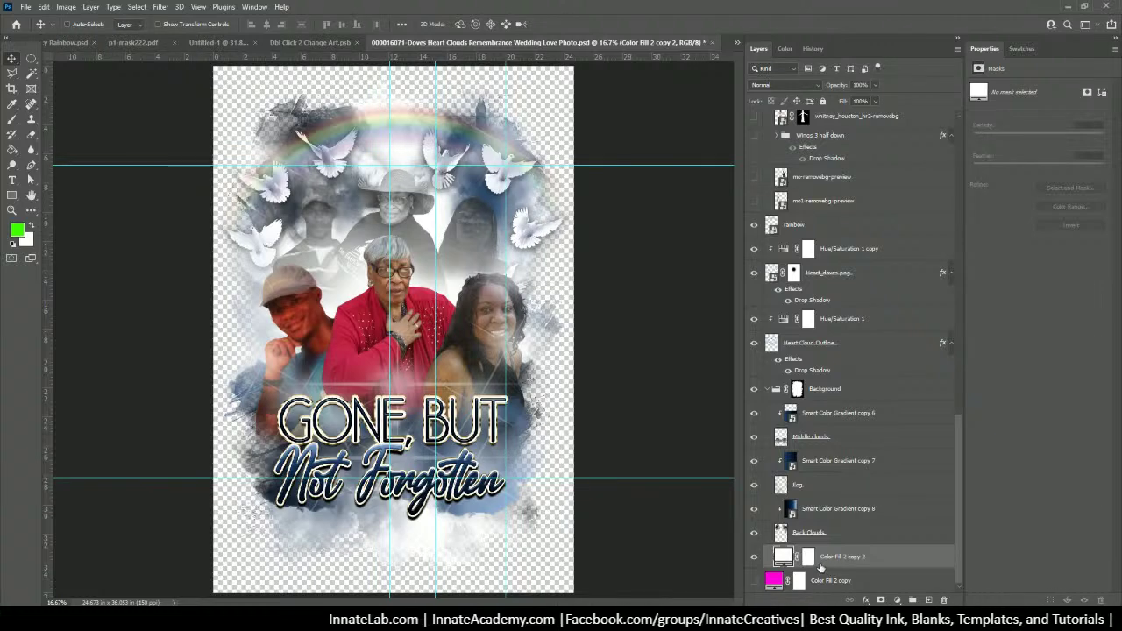
scroll(829, 563, "up", 8)
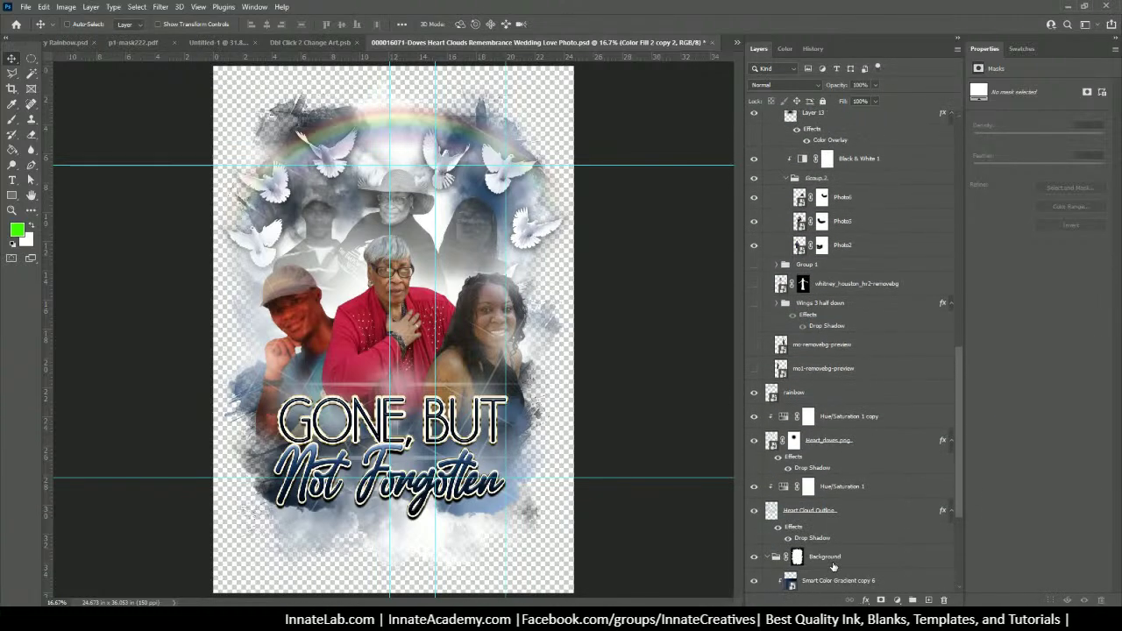
scroll(829, 563, "down", 3)
scroll(827, 562, "down", 3)
left_click(827, 562)
scroll(833, 543, "up", 8)
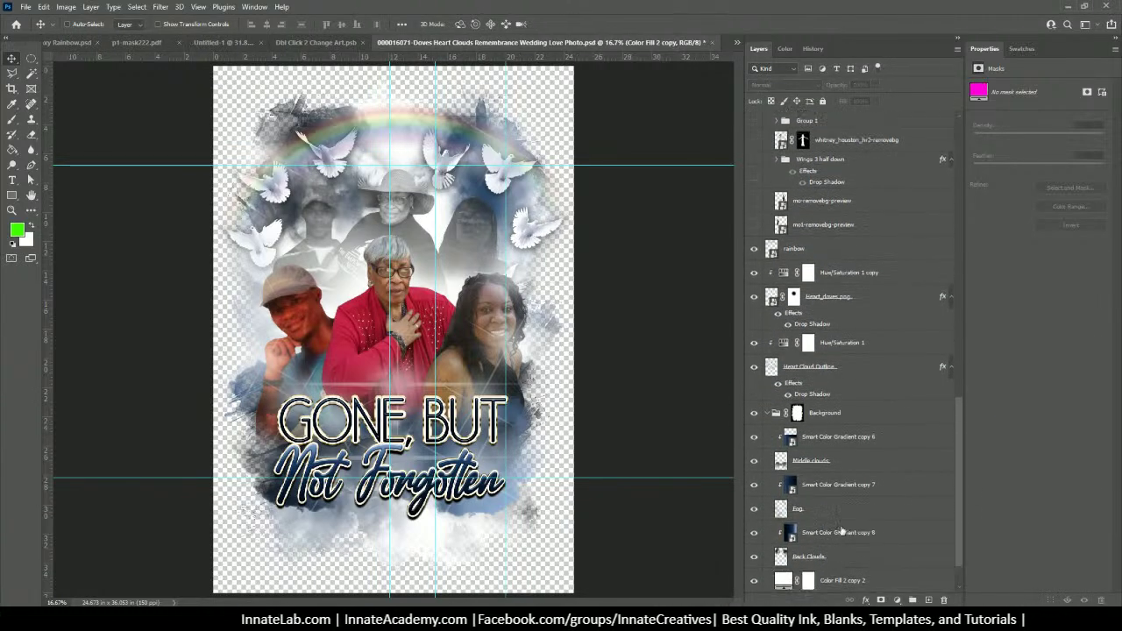
scroll(841, 531, "up", 12)
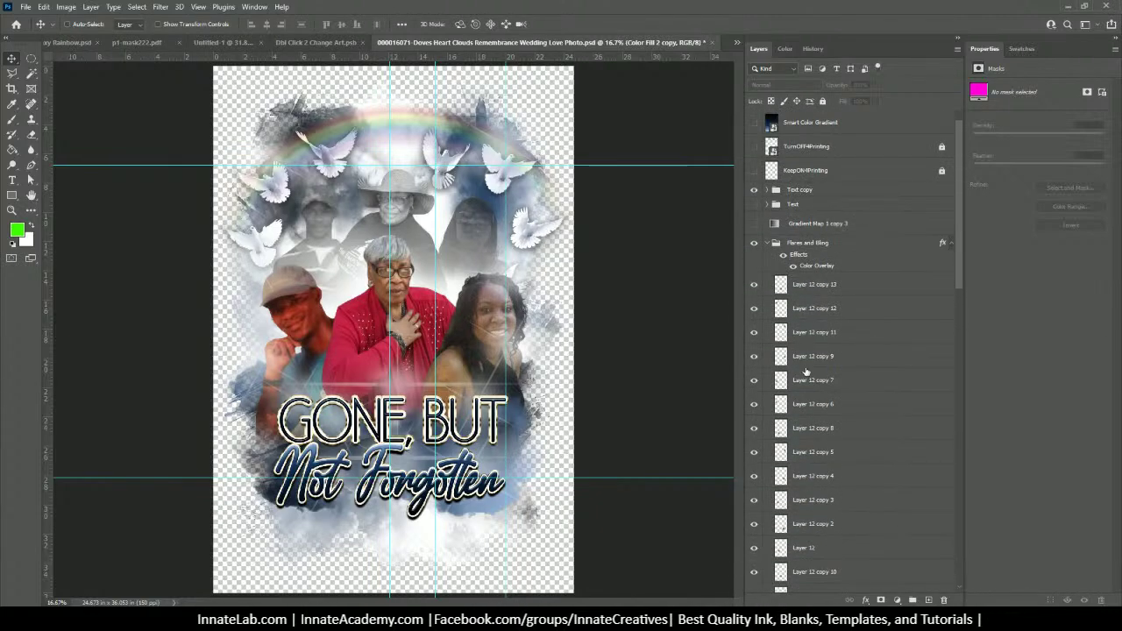
left_click(796, 192, "shift")
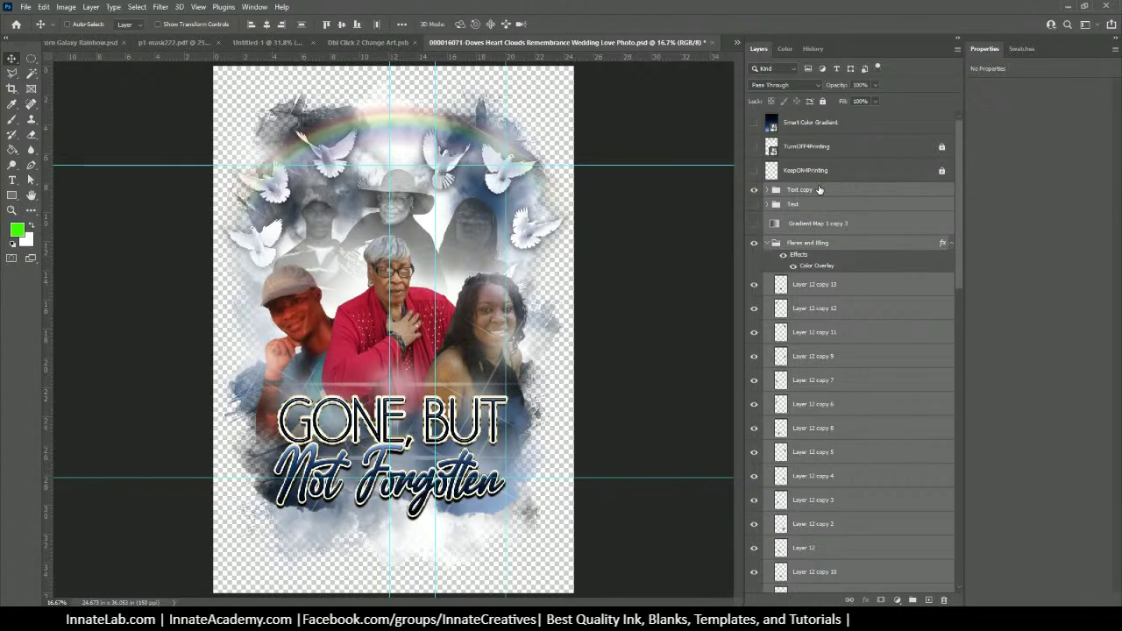
key("ctrl")
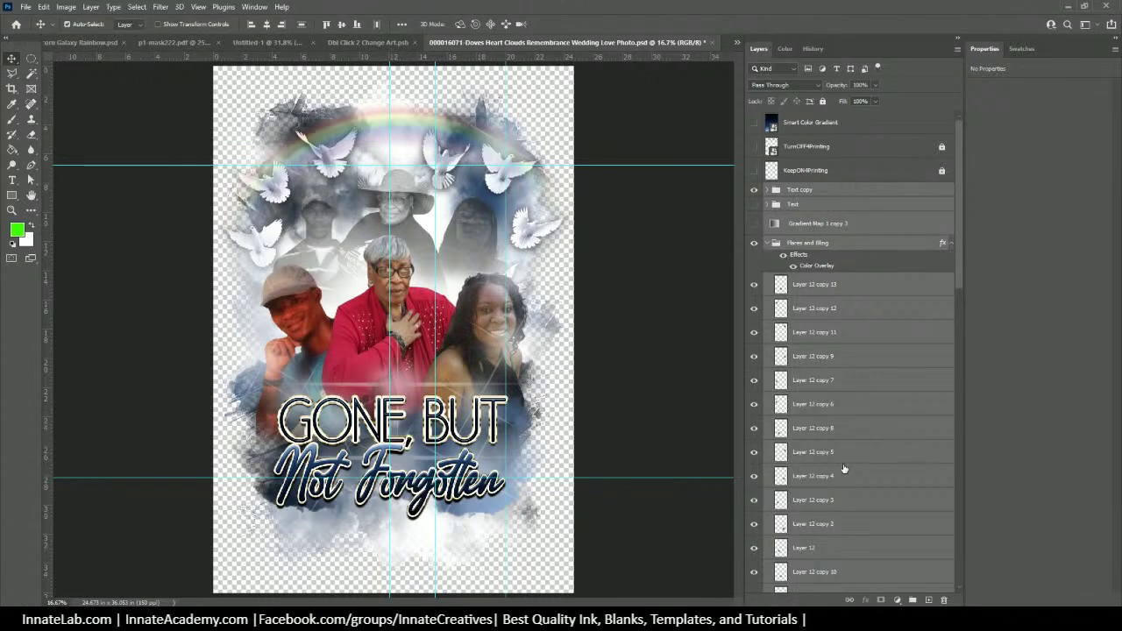
key("ctrl+g")
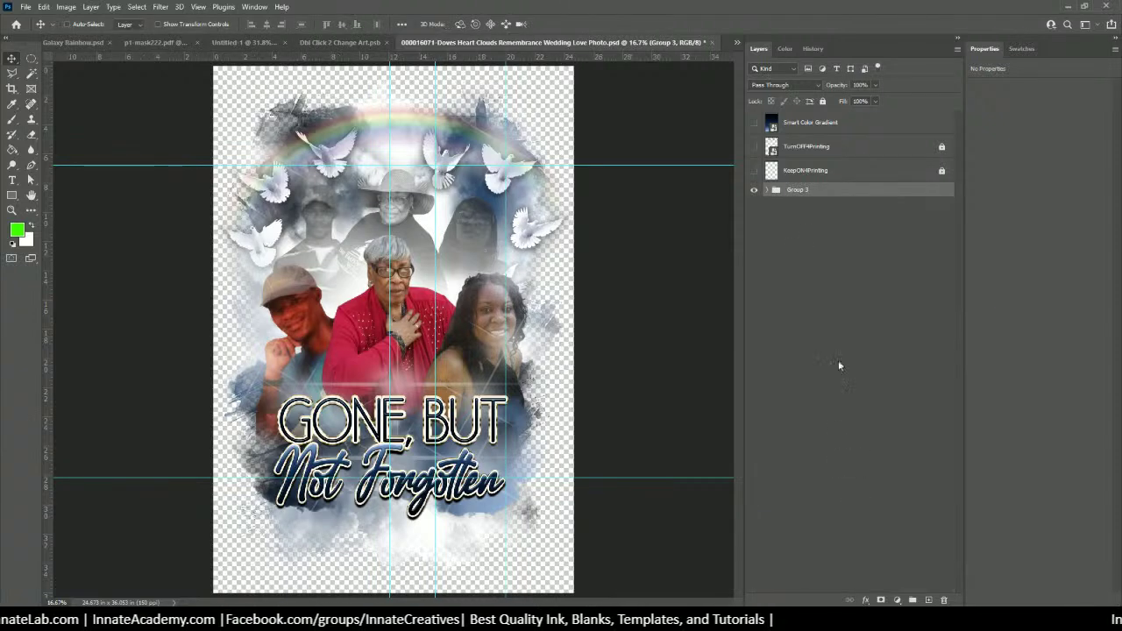
Rename the new group to Art and copy it into the Dbl Click 2 Change Art document, below the template layer
double_click(798, 189)
type("Art")
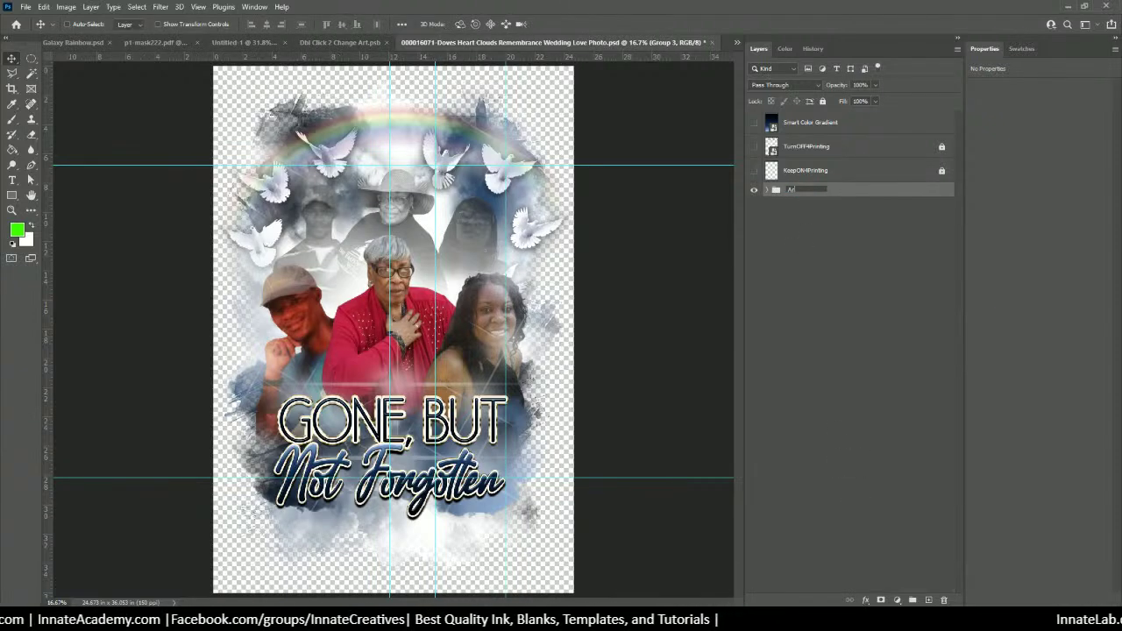
key("Return")
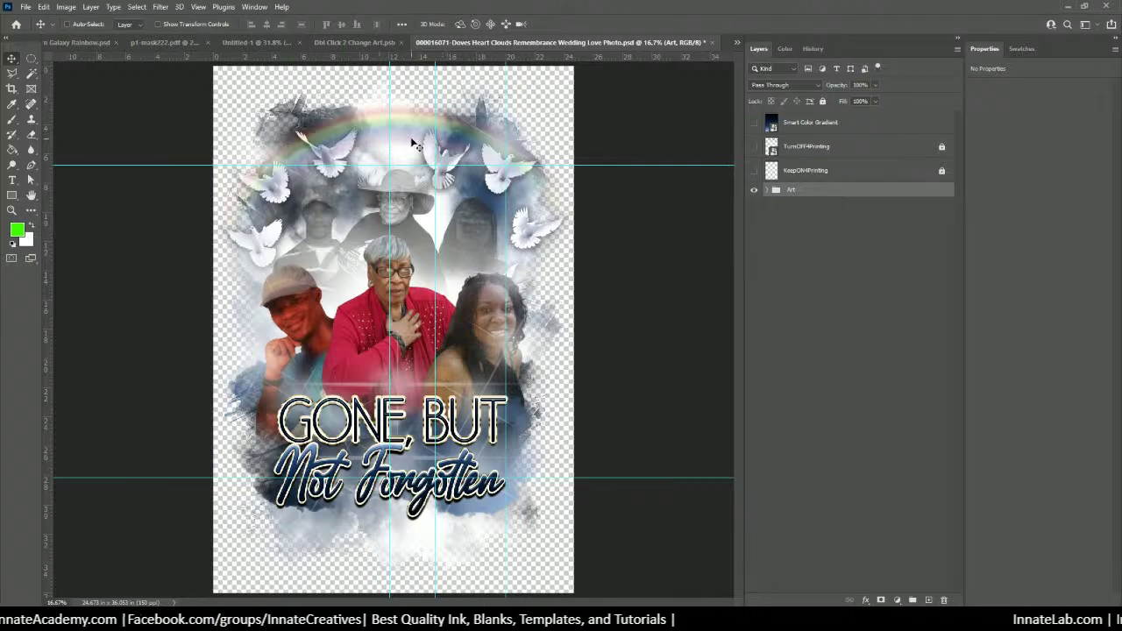
left_click_drag(413, 143, 342, 49)
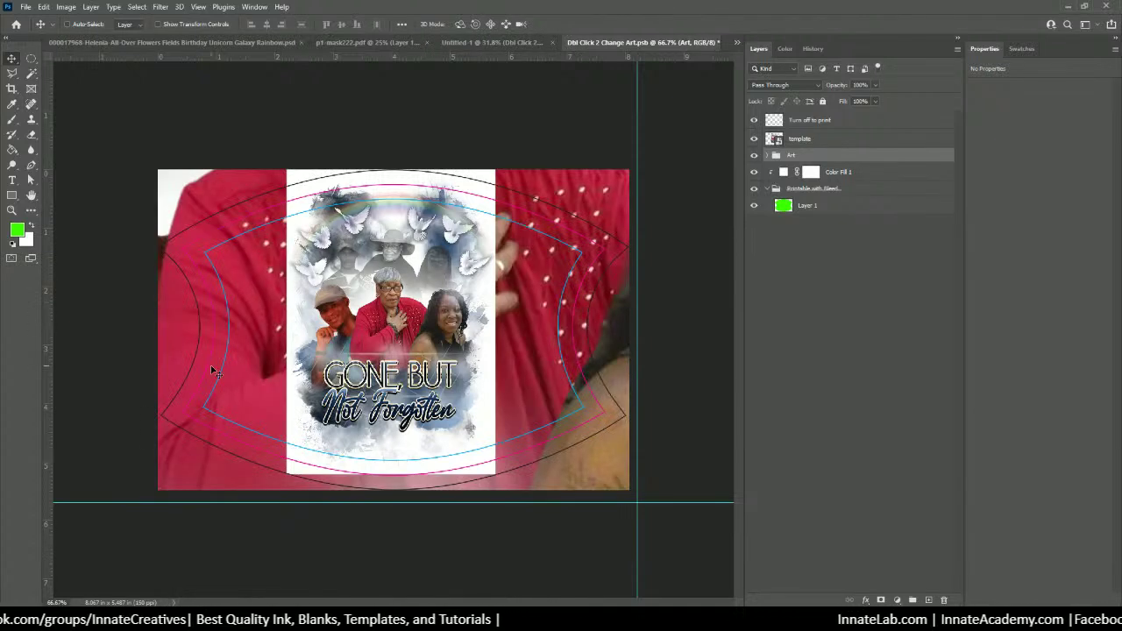
Try to scale the Art group down to about 19.89% and centre it roughly over the mask
key("ctrl+minus")
key("ctrl+minus")
key("ctrl+minus")
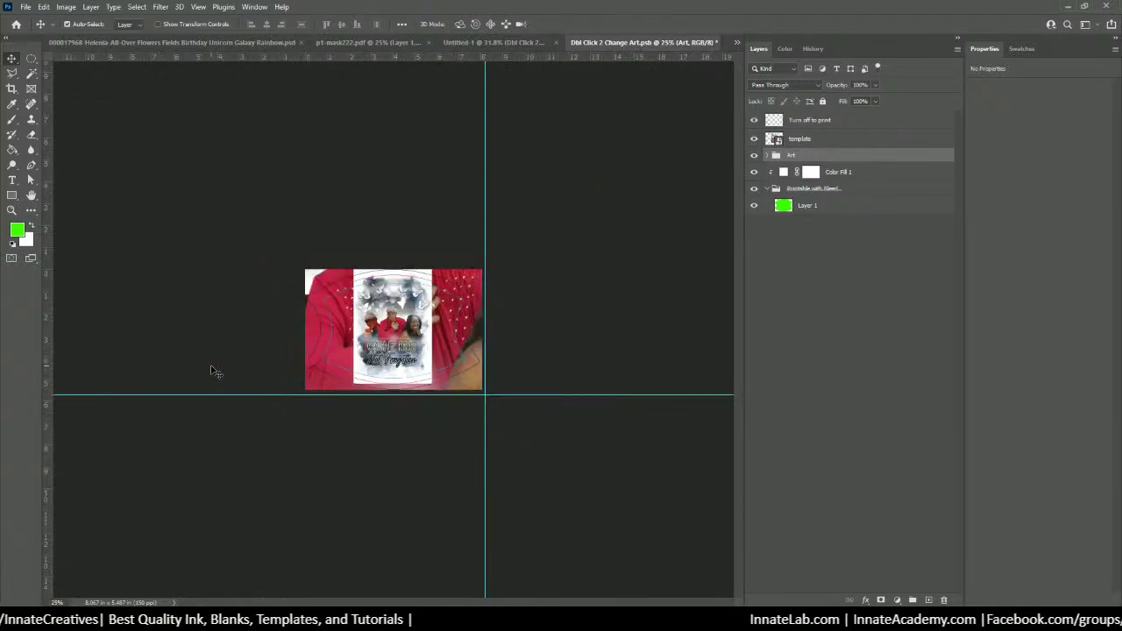
key("ctrl+t")
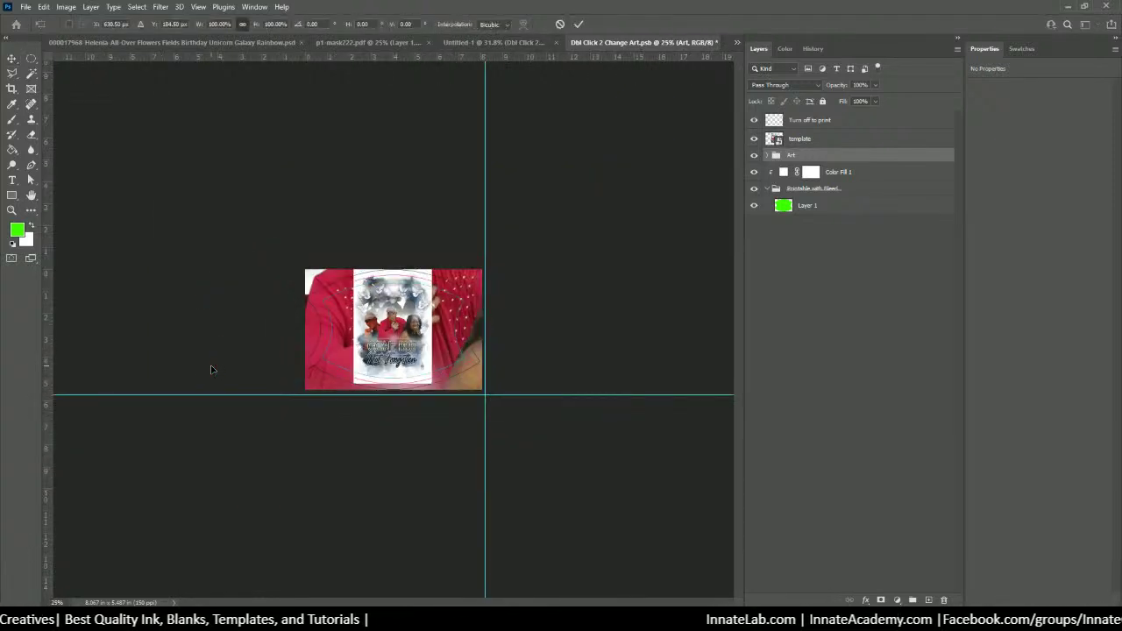
key("ctrl+minus")
key("ctrl+minus")
key("ctrl+minus")
key("ctrl+minus")
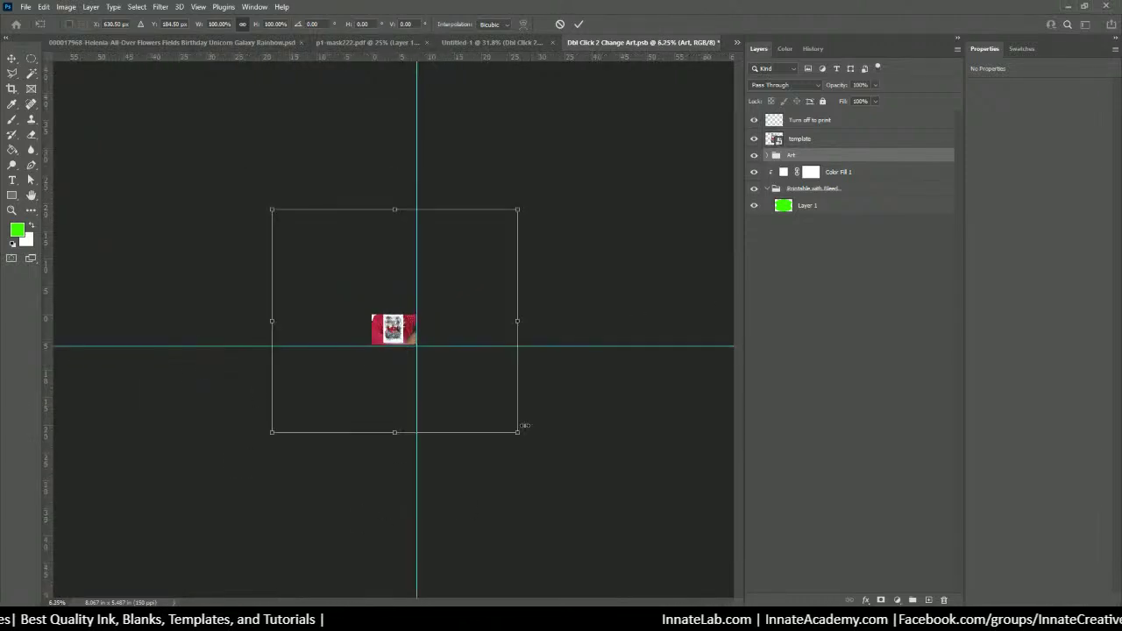
left_click_drag(524, 425, 387, 331)
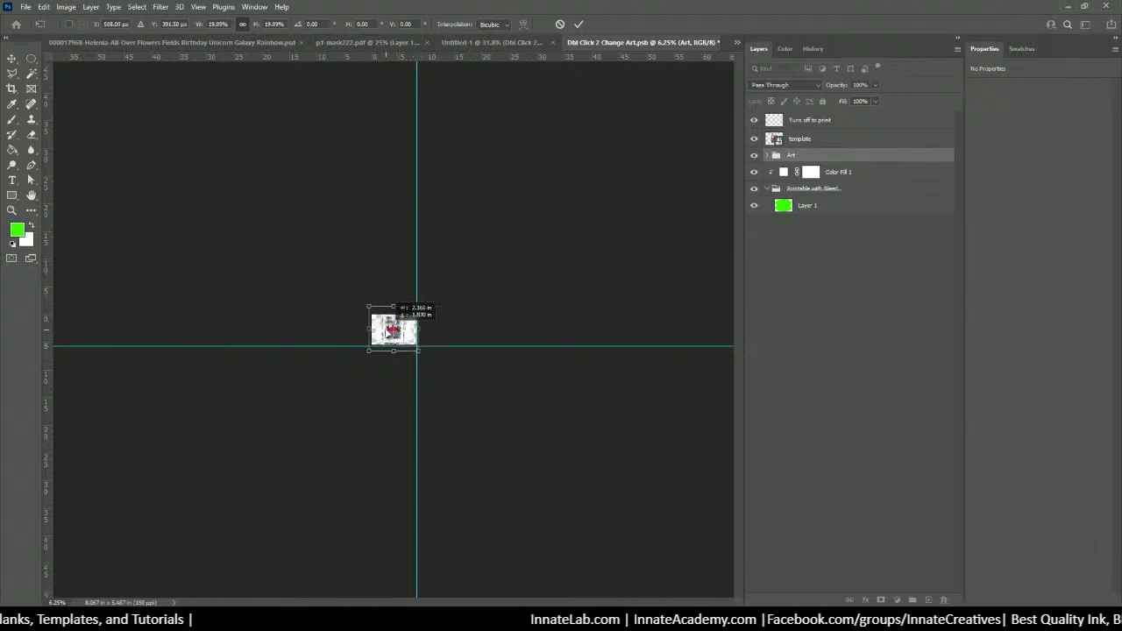
key("ctrl+plus")
key("ctrl+plus")
key("ctrl+plus")
key("ctrl+plus")
key("ctrl+plus")
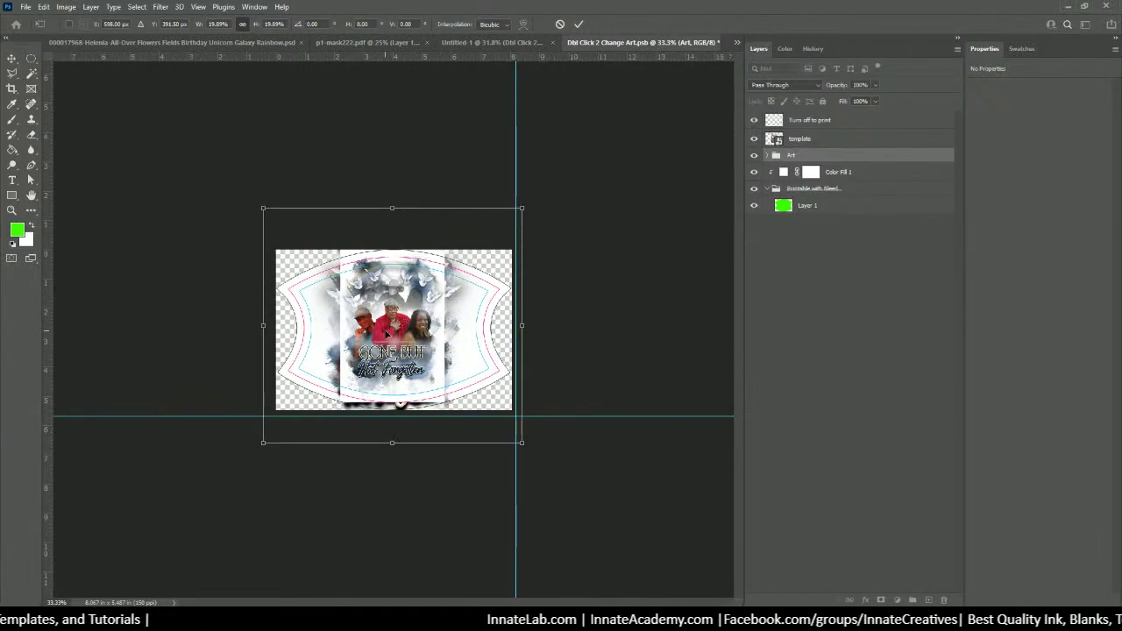
key("ctrl+plus")
key("ctrl+plus")
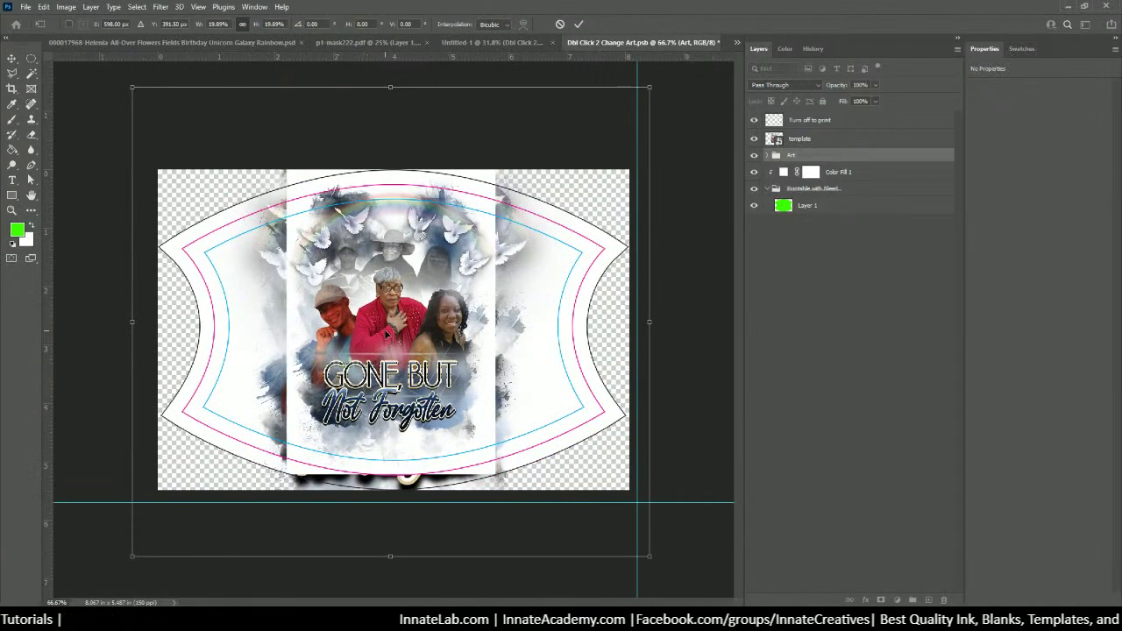
key("Return")
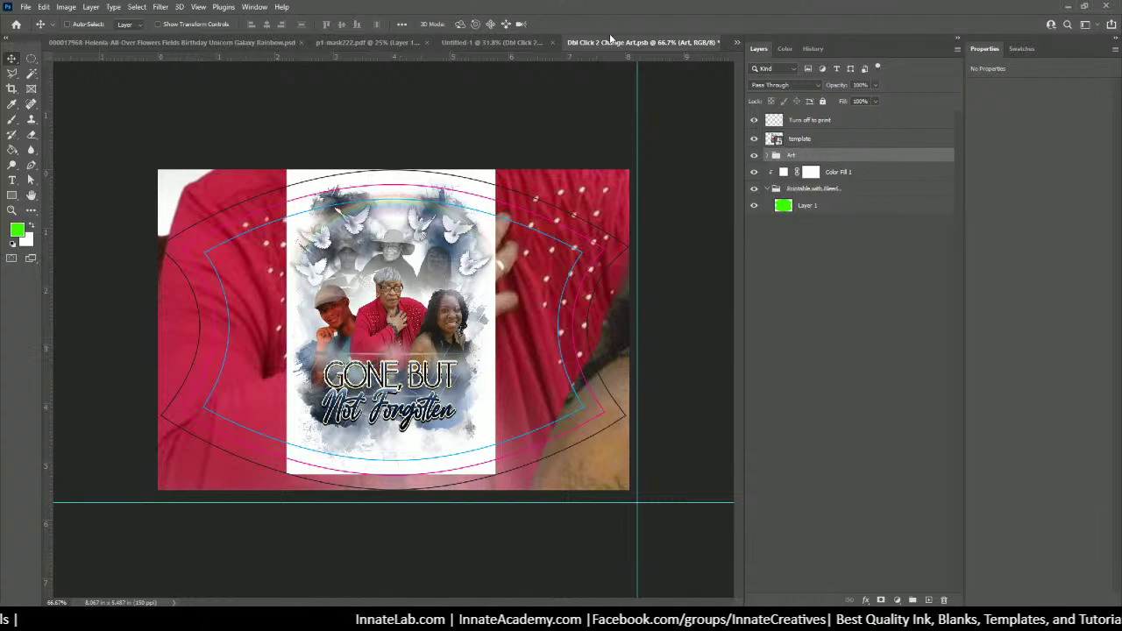
View the Untitled-1 print sheet with the four masks and return to the Dbl Click 2 Change Art document
left_click(491, 42)
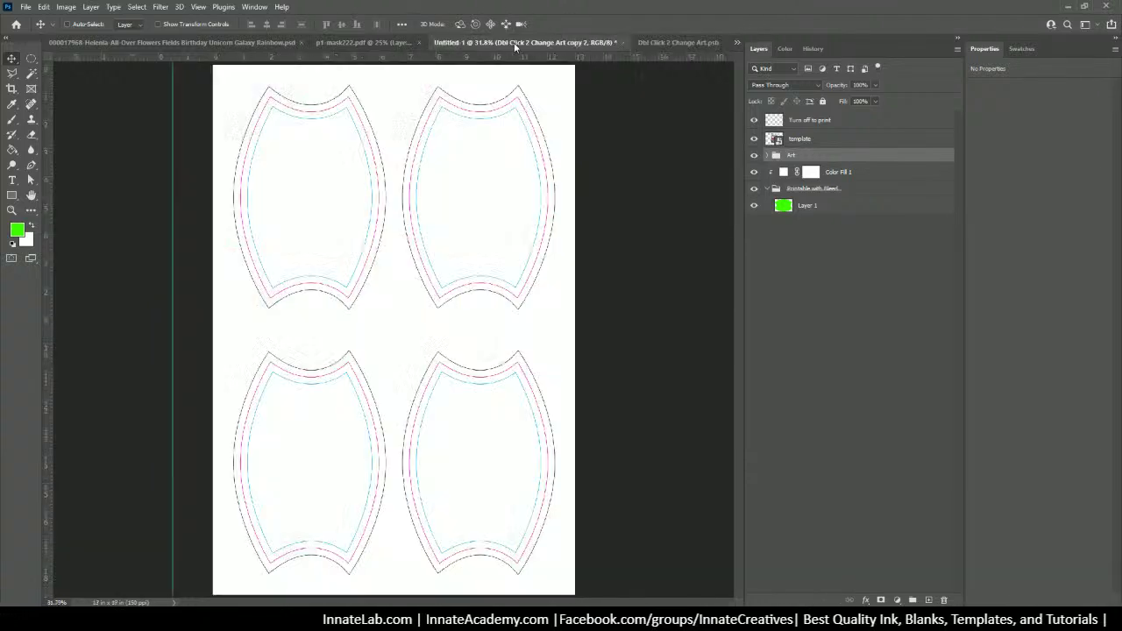
left_click(668, 43)
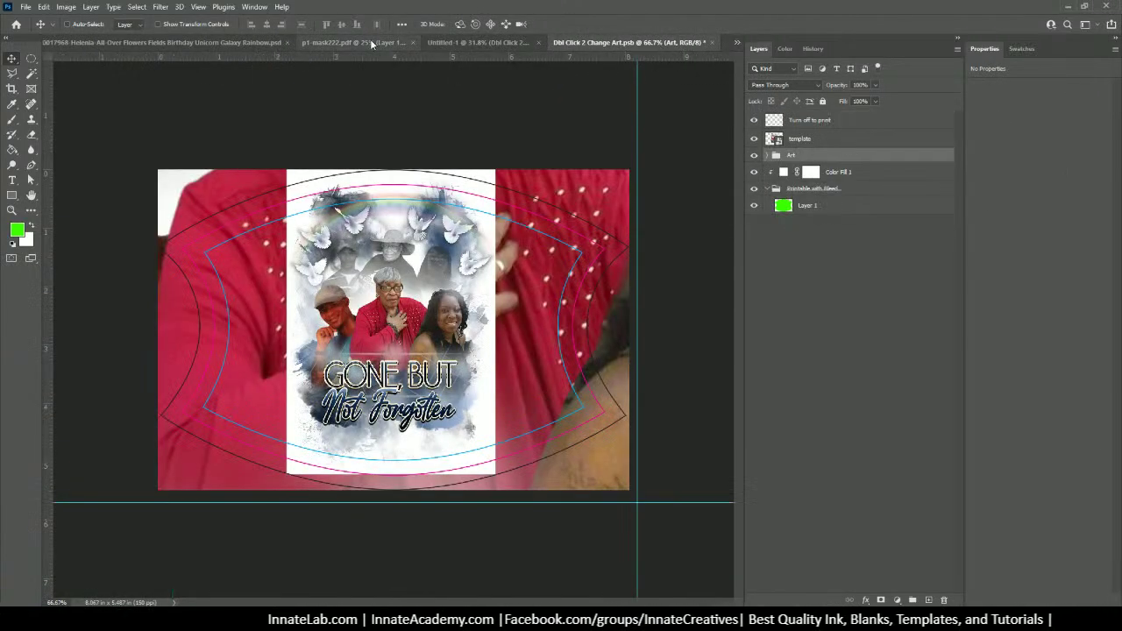
Switch to the Doves Heart Clouds Remembrance document and save it as a PSD under its existing file name prefixed with "8x6-"
left_click(736, 42)
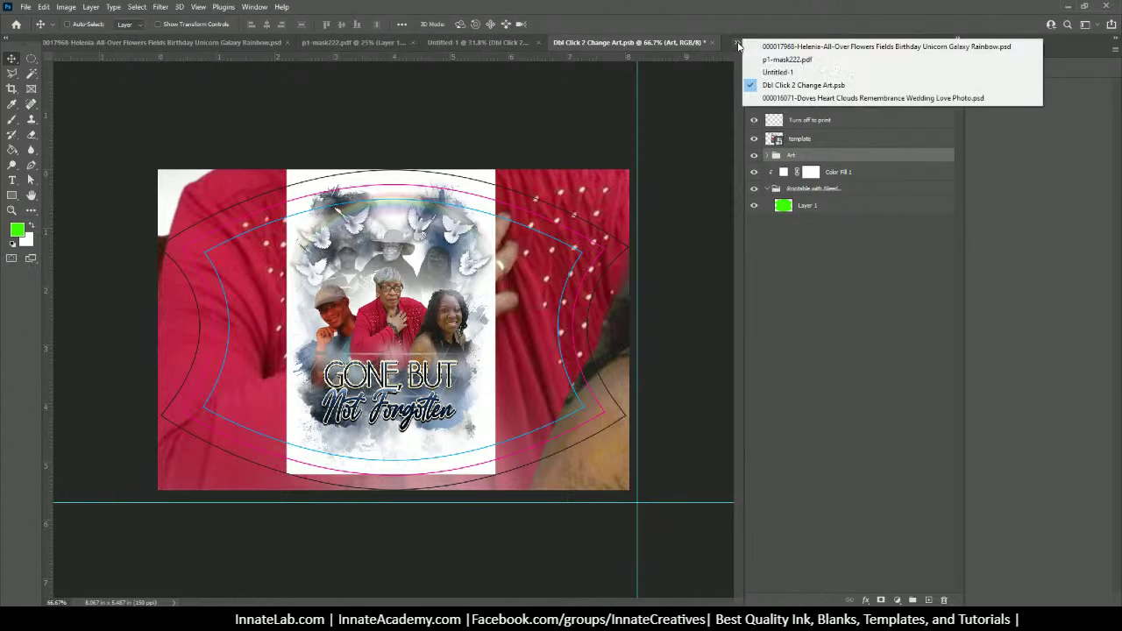
left_click(805, 98)
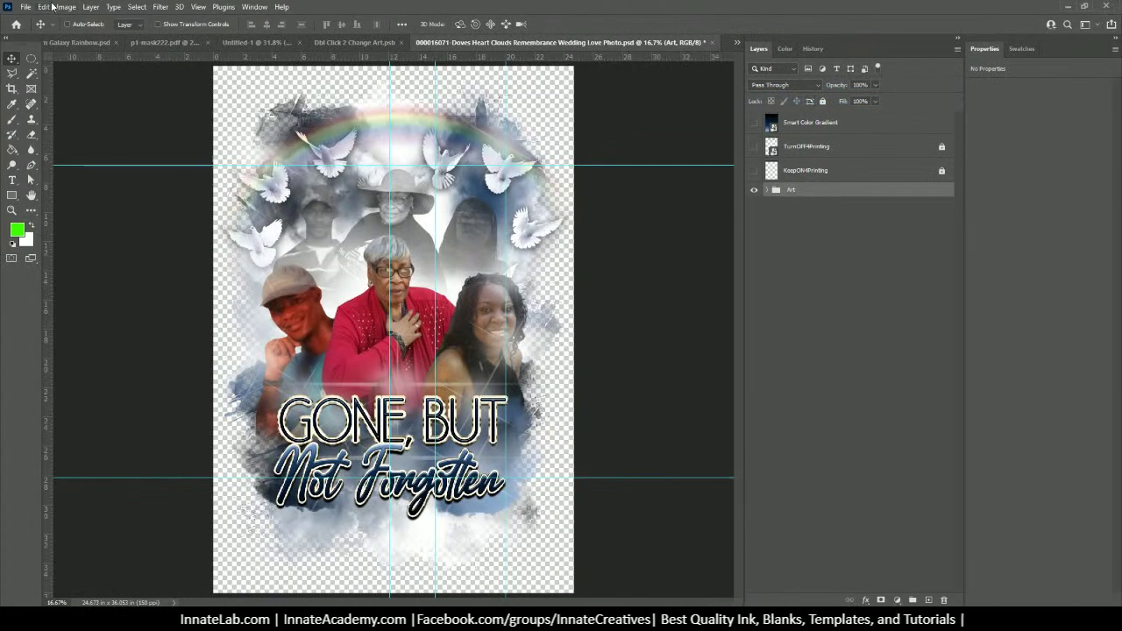
left_click(25, 6)
left_click(70, 154)
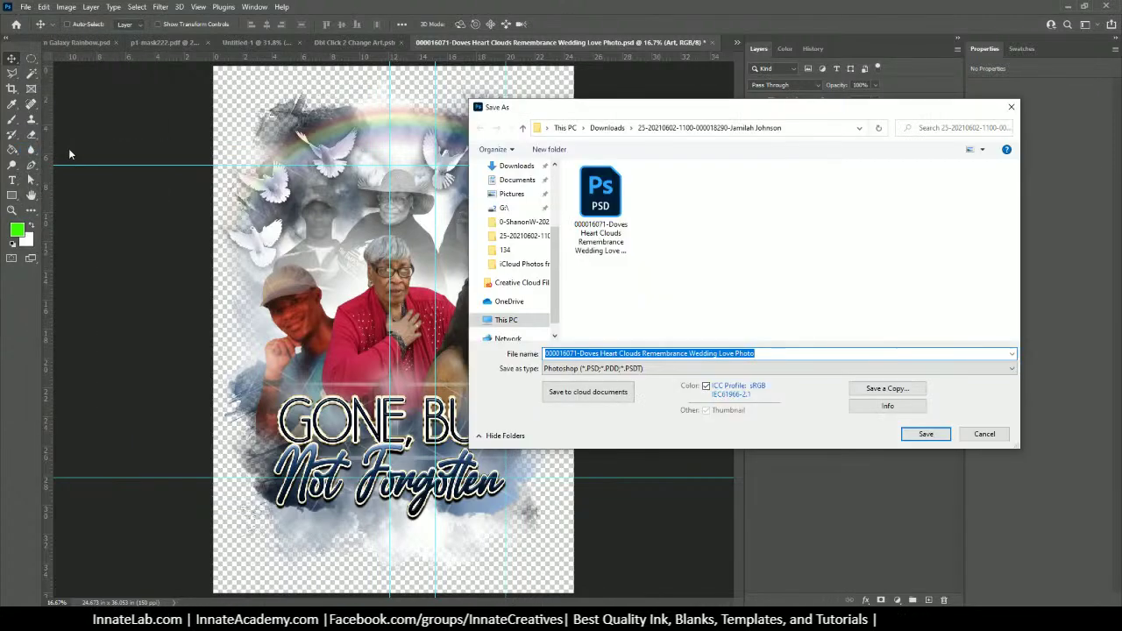
left_click(576, 353)
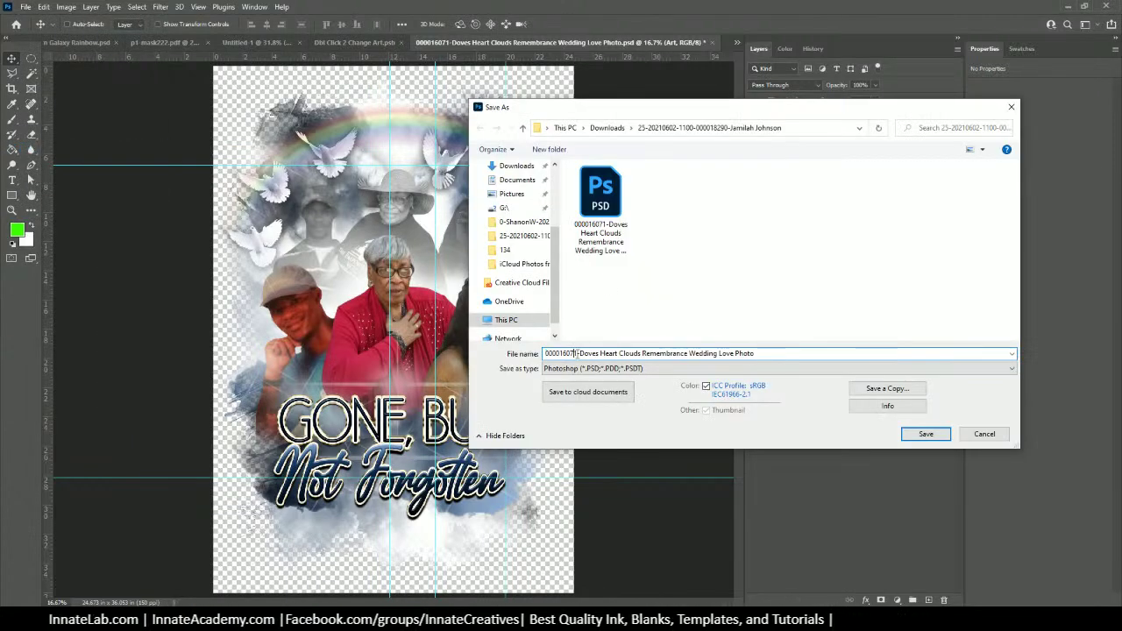
left_click_drag(576, 353, 480, 359)
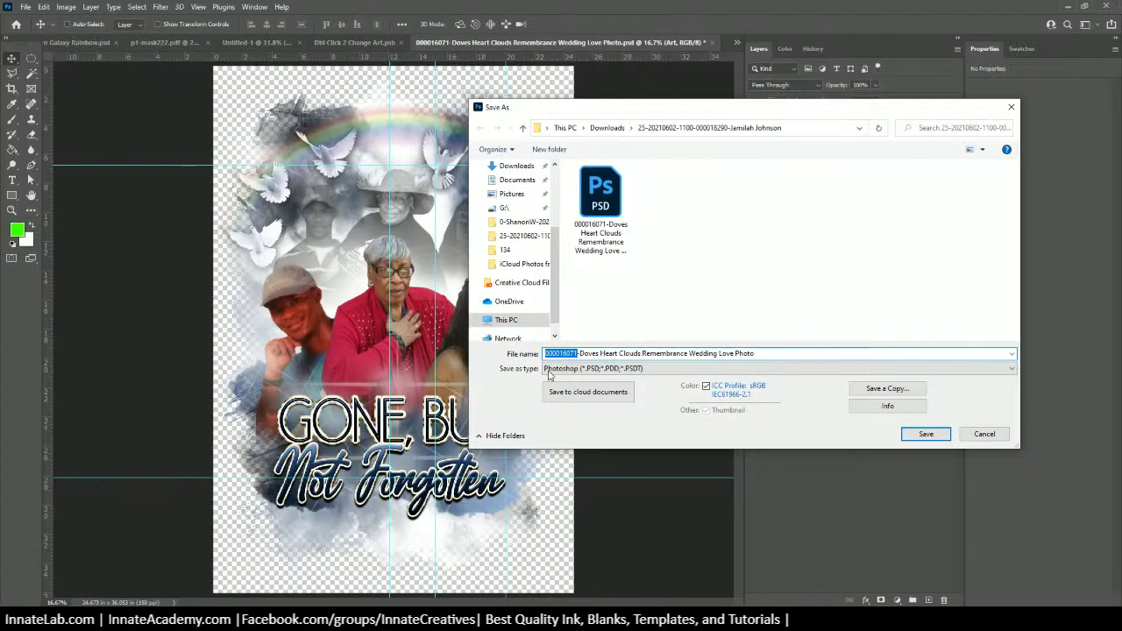
key("Home")
type("8x6")
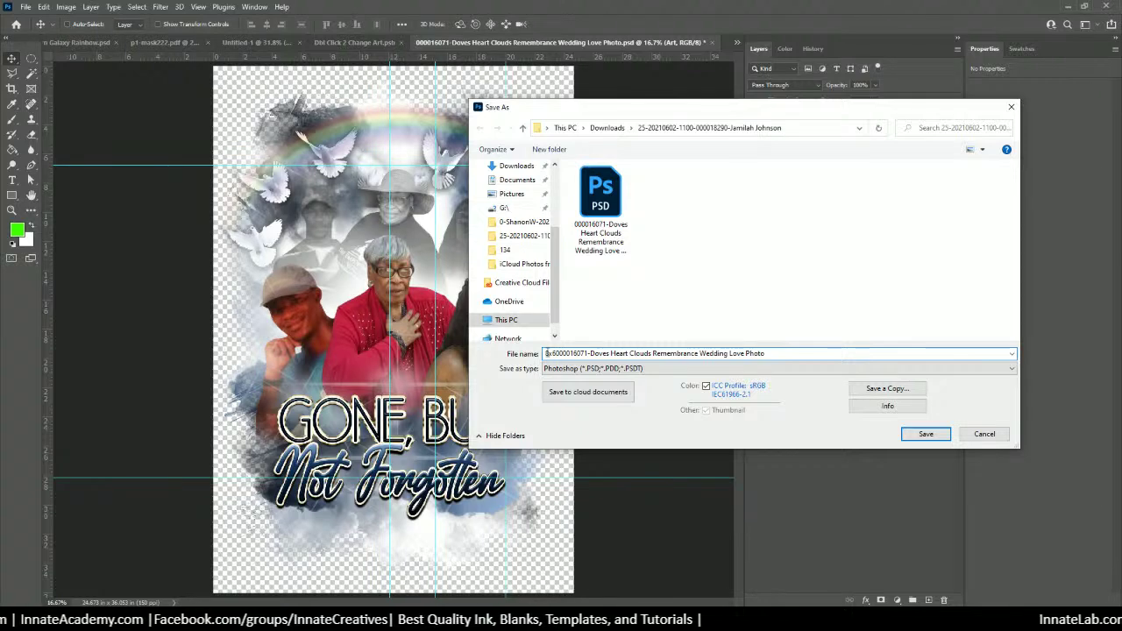
type("-")
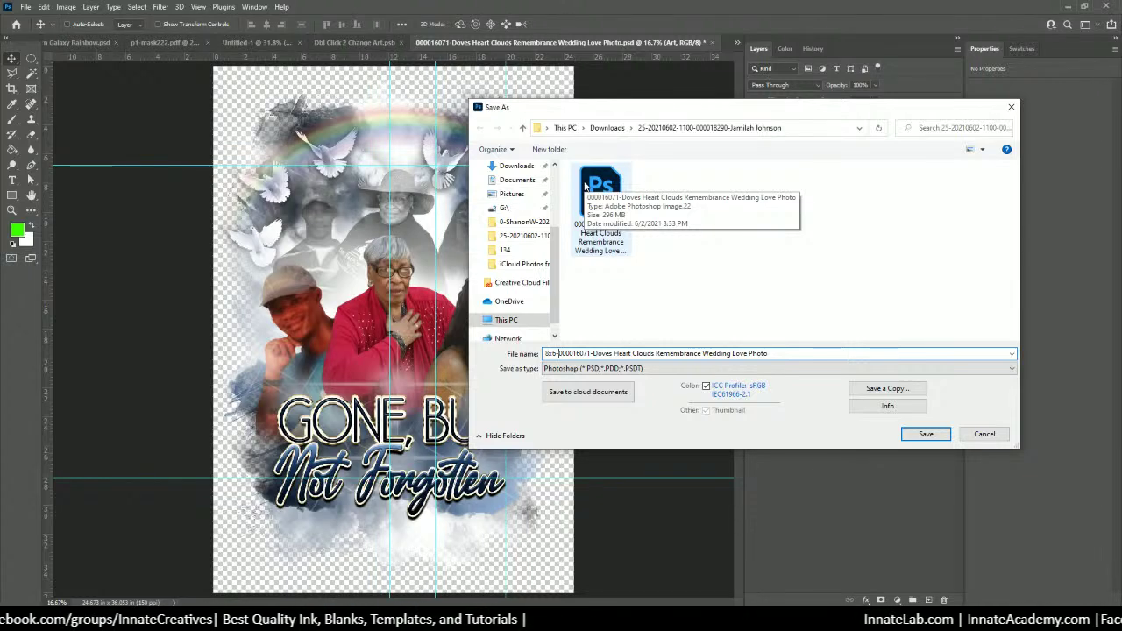
left_click(928, 434)
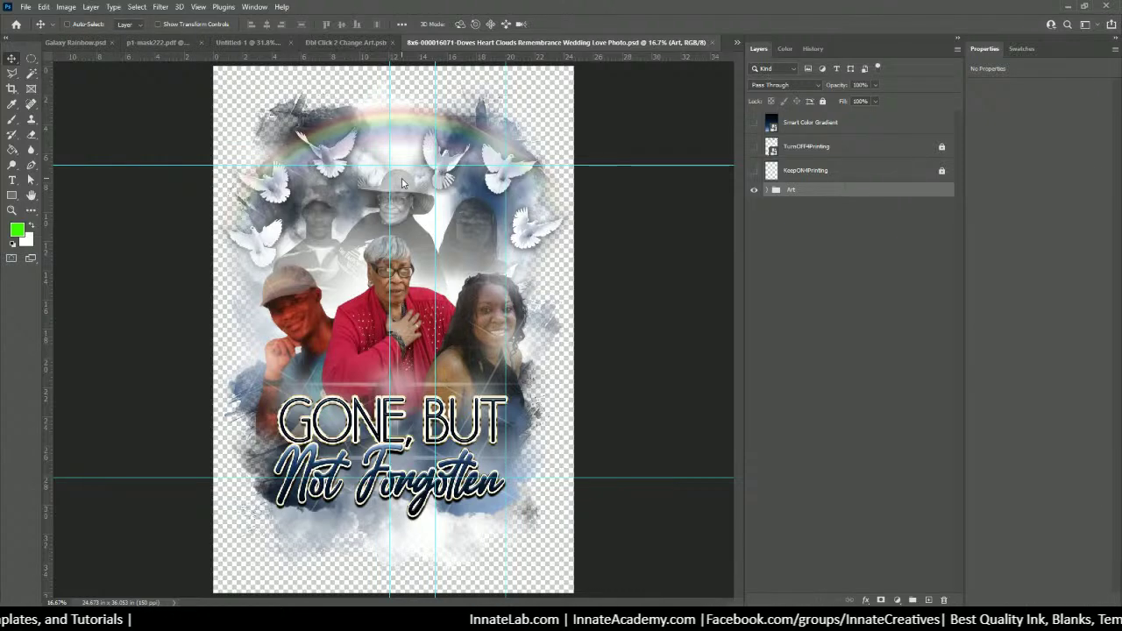
Crop the 8x6 Doves Heart Clouds document to an 8:6 ratio around the portraits and the GONE, BUT lettering
key("ctrl+plus")
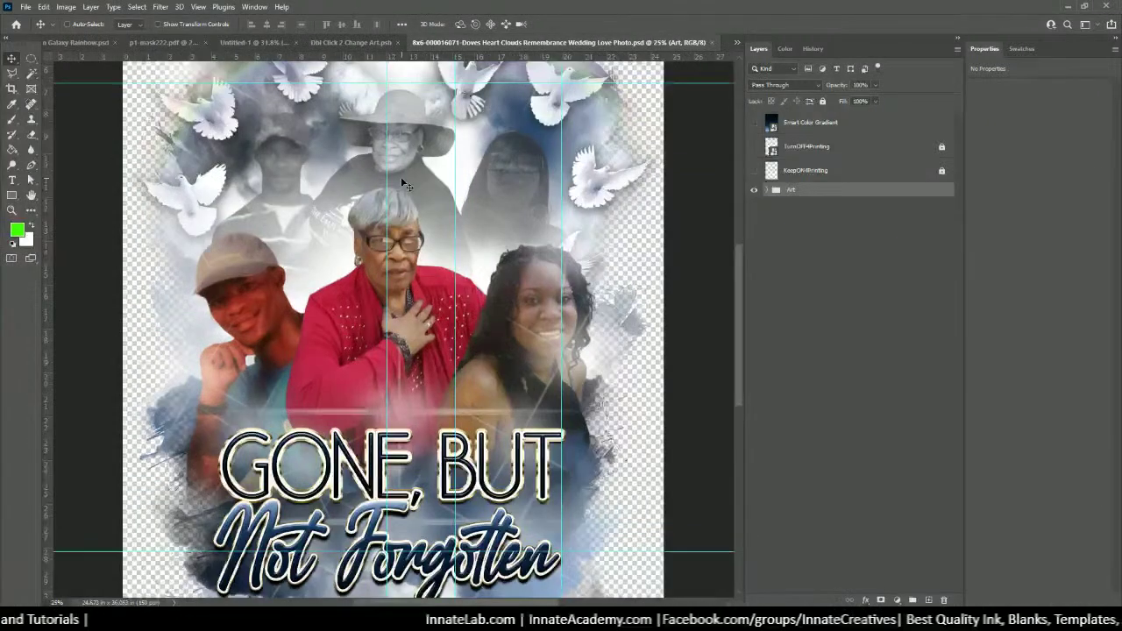
key("ctrl+minus")
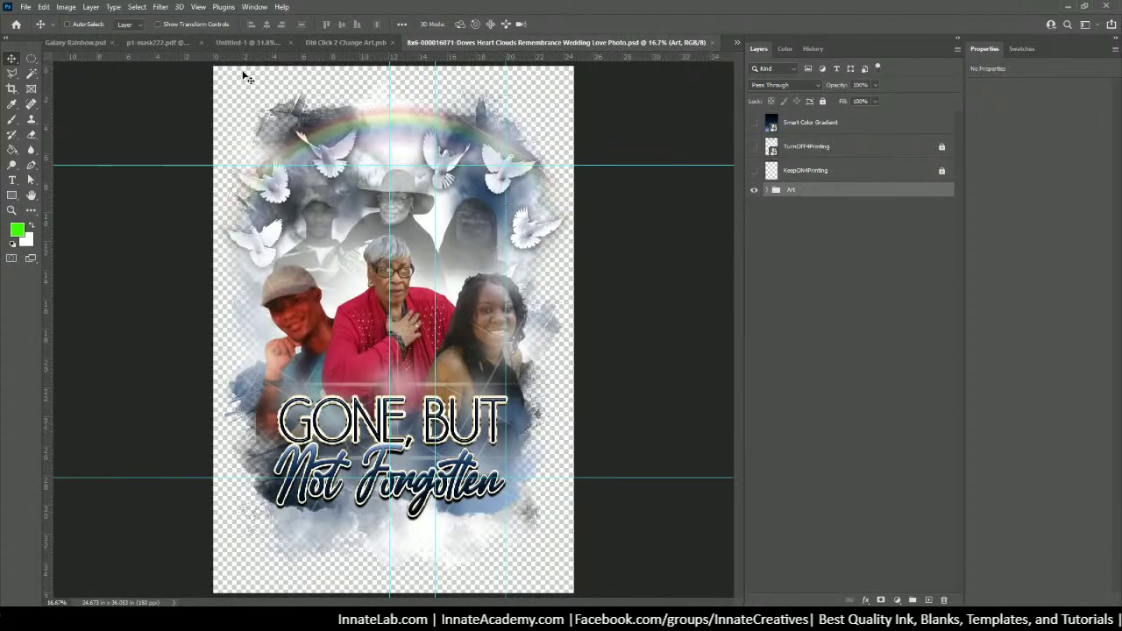
left_click(11, 89)
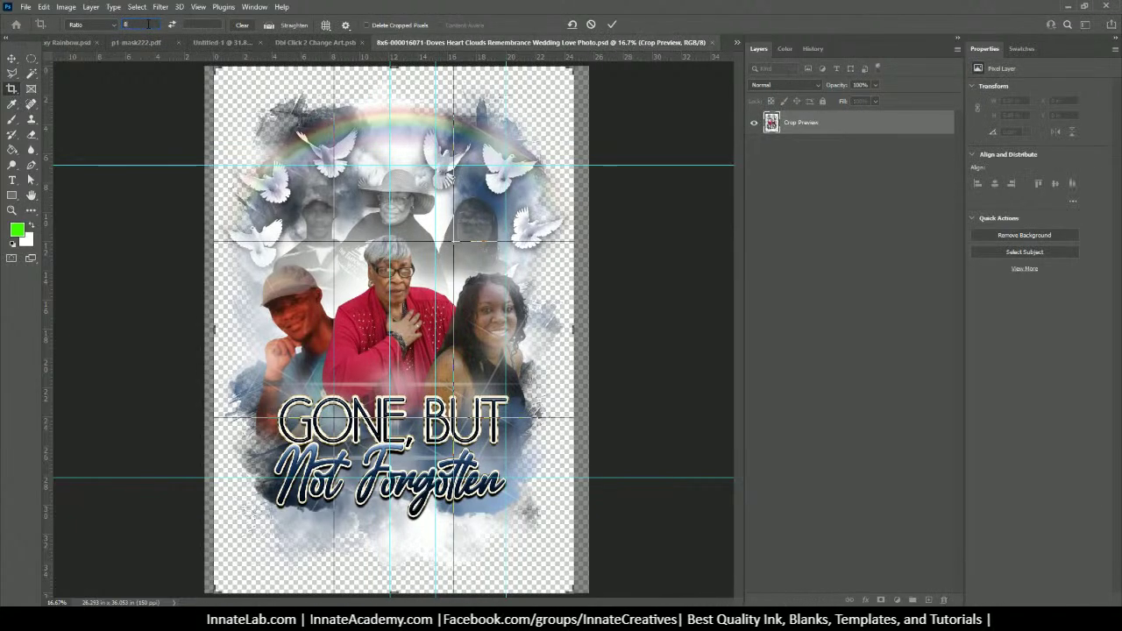
left_click(207, 27)
type("6")
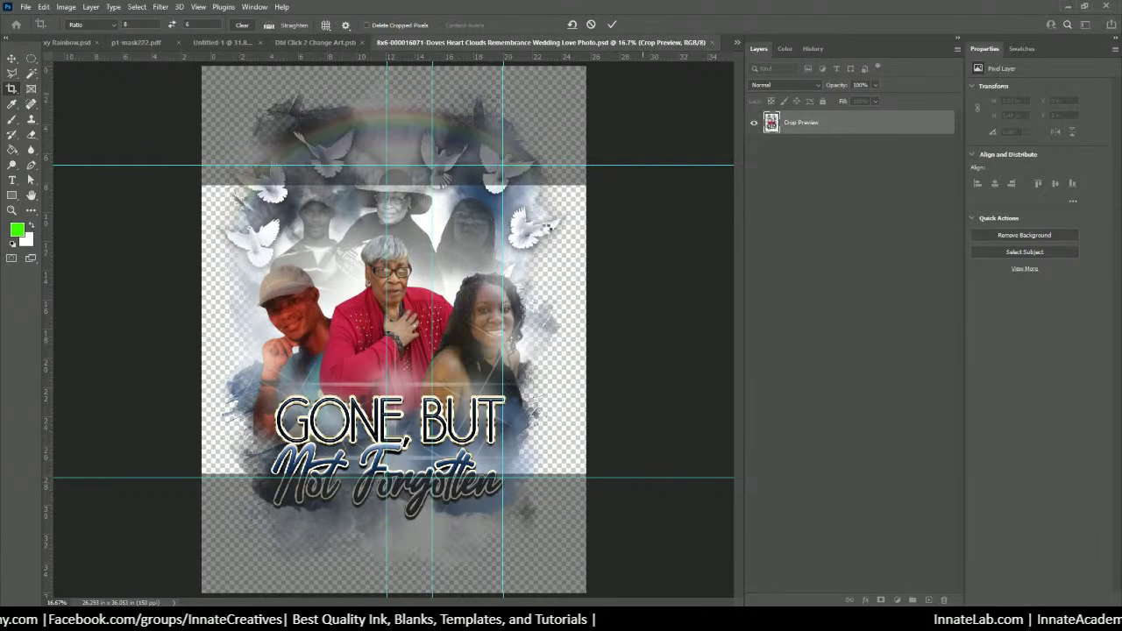
left_click(613, 24)
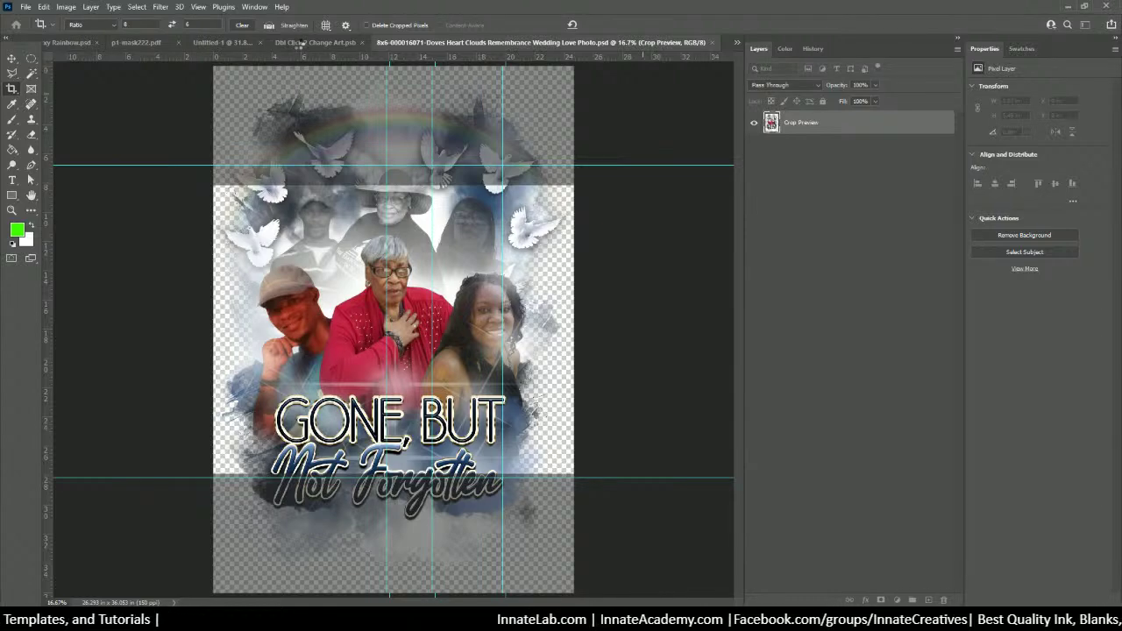
In the Dbl Click 2 Change Art document, delete the Art group and move the template artwork to about X 0.84 in, Y 0.26 in
left_click(300, 42)
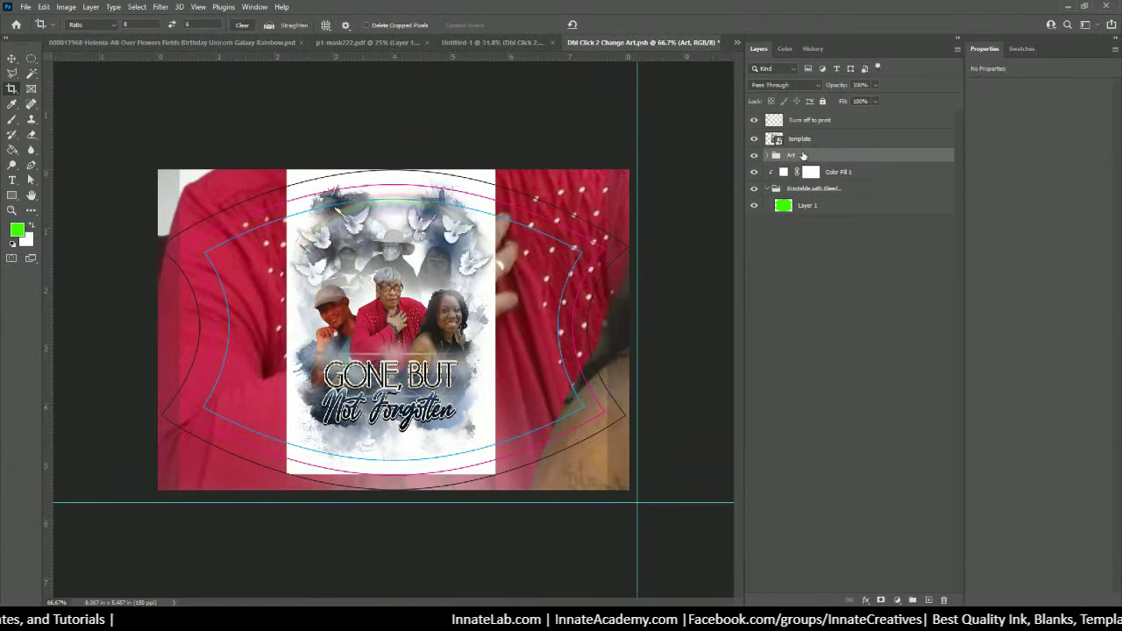
key("Delete")
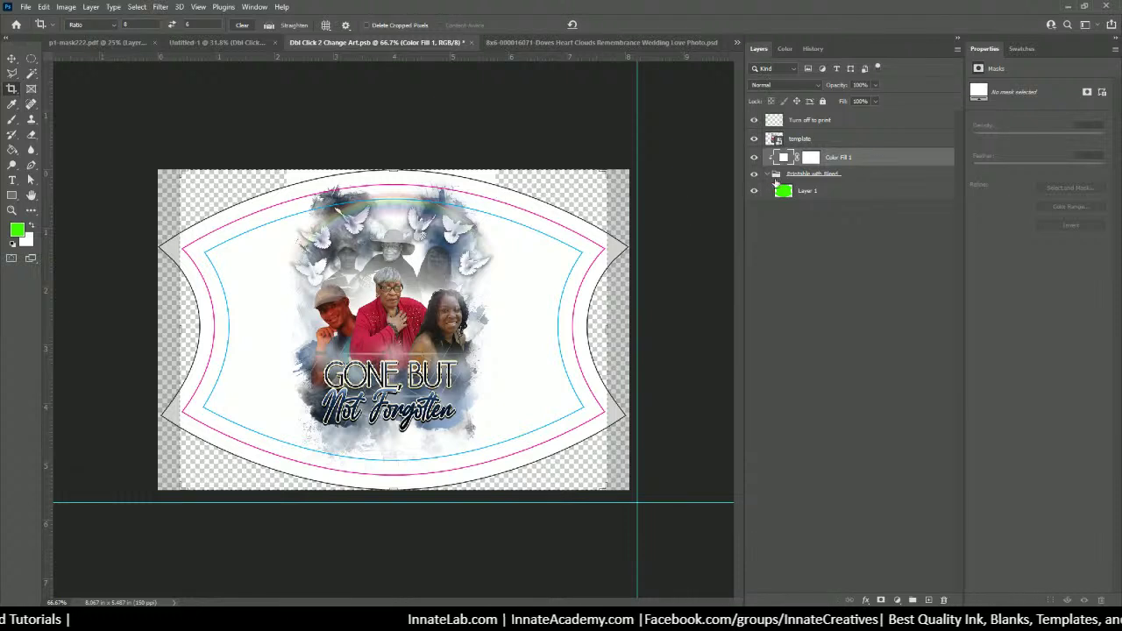
left_click(833, 141)
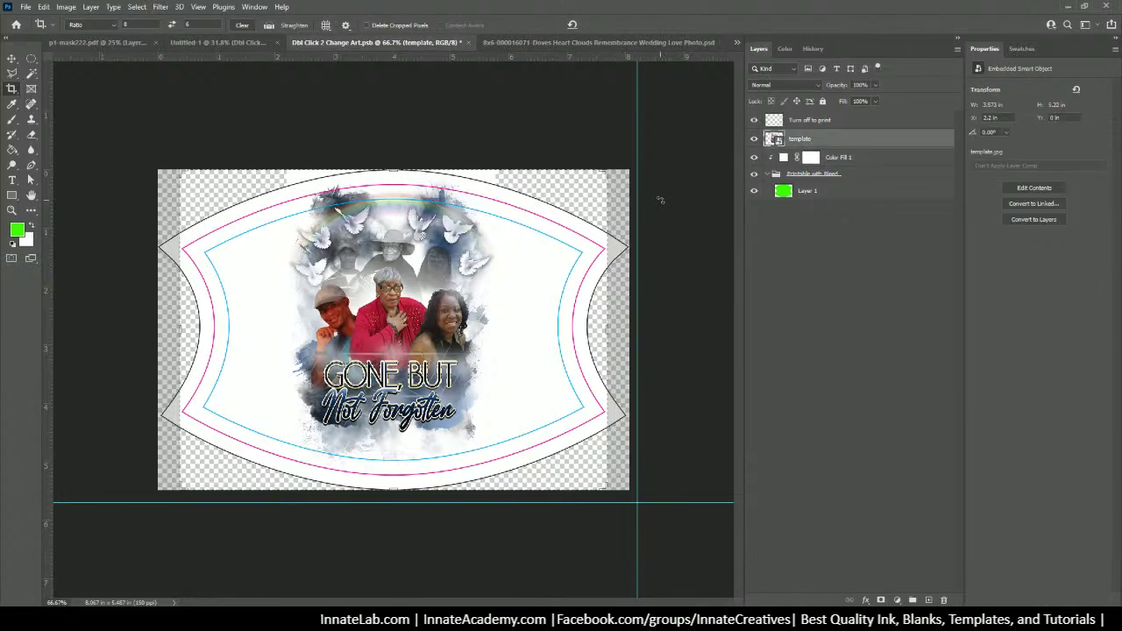
key("v")
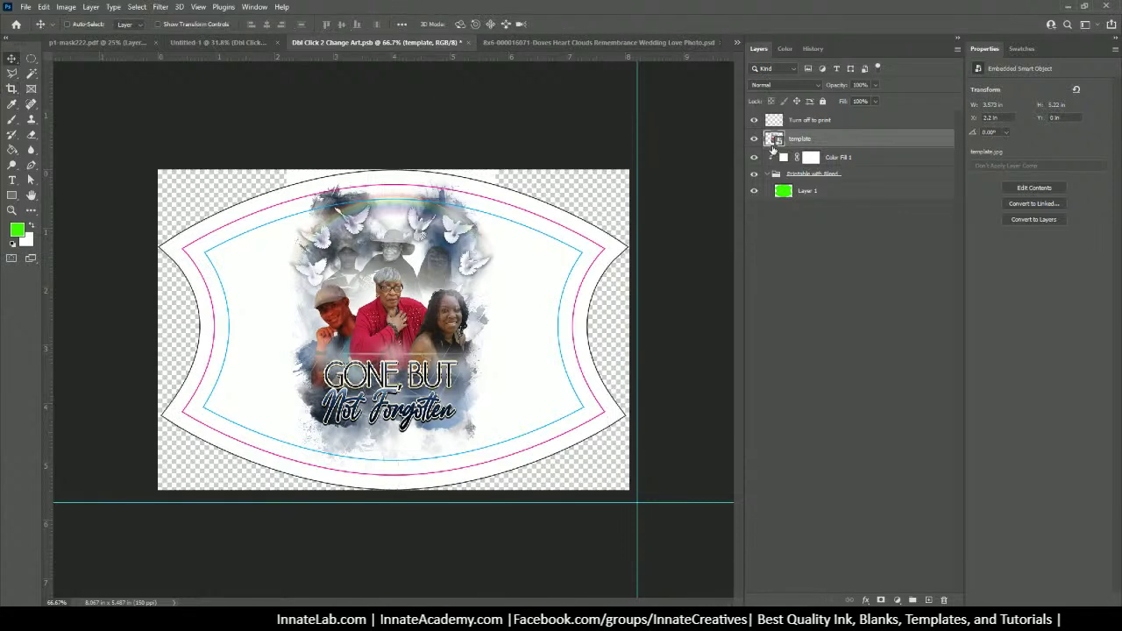
left_click_drag(441, 351, 341, 367)
left_click_drag(299, 290, 307, 288)
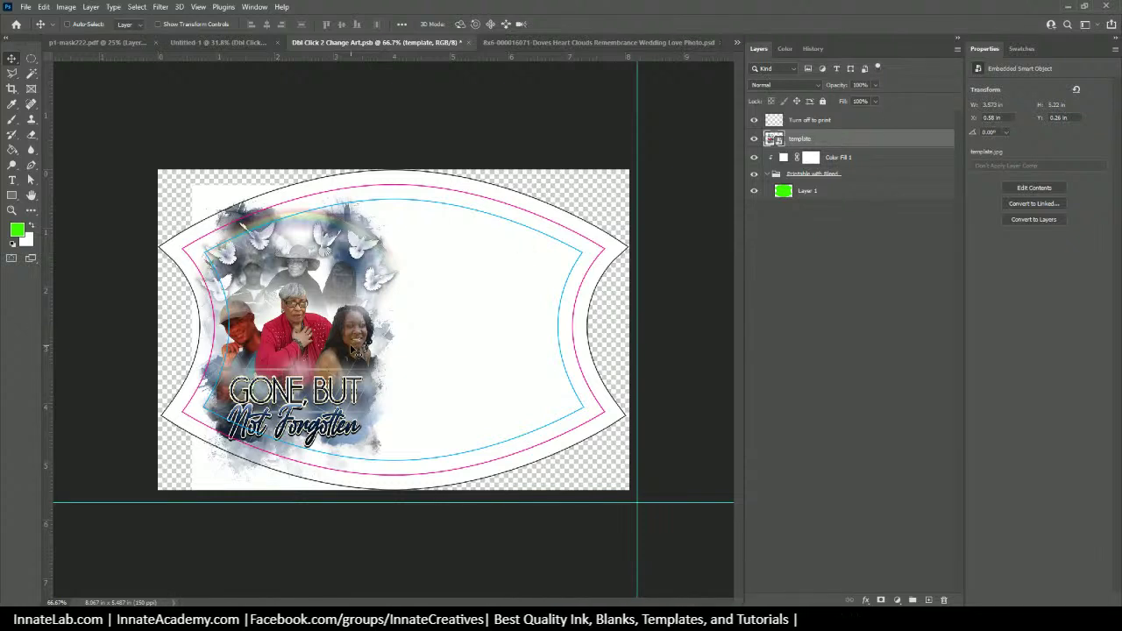
left_click_drag(285, 281, 301, 280)
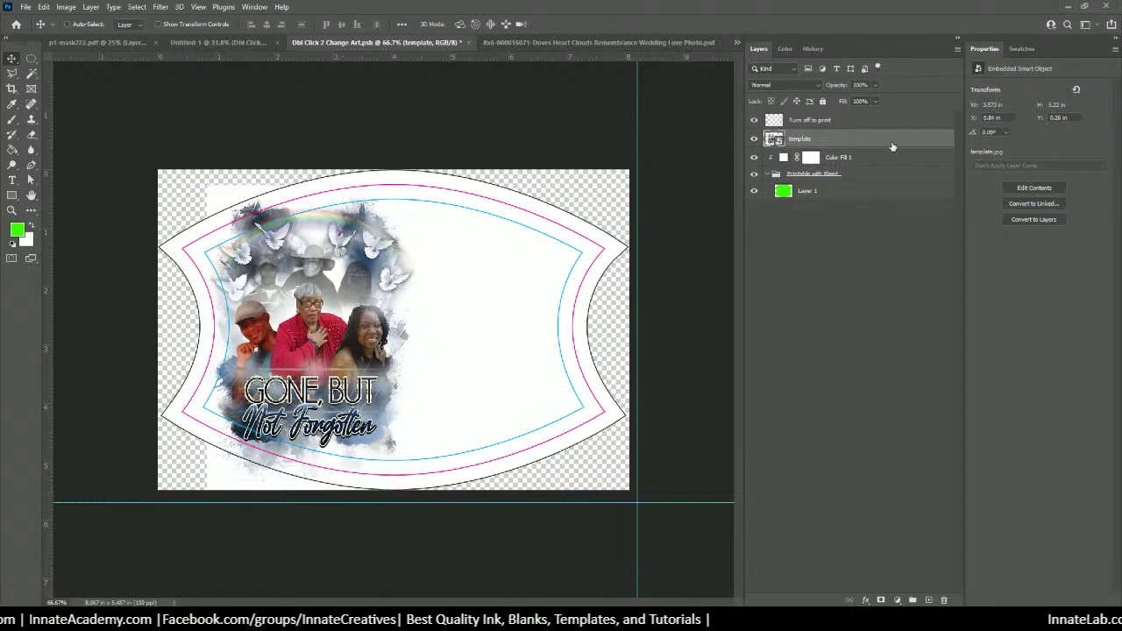
Add a new layer above the template layer and choose a 3000 px splash brush from the Splash Color set
left_click(928, 601)
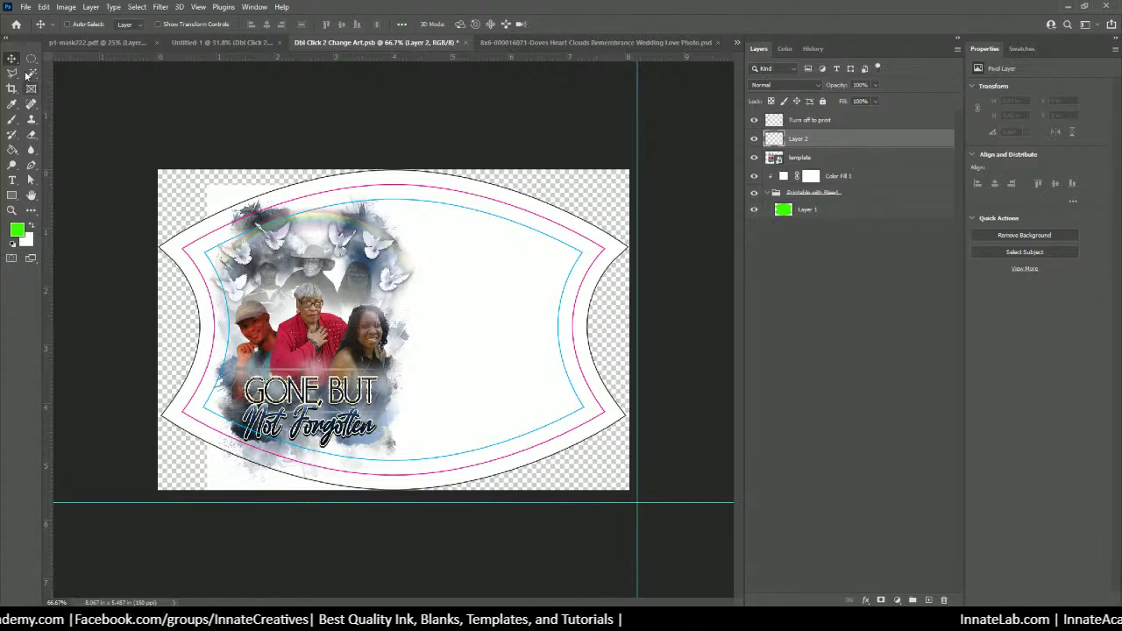
left_click(13, 123)
left_click(84, 26)
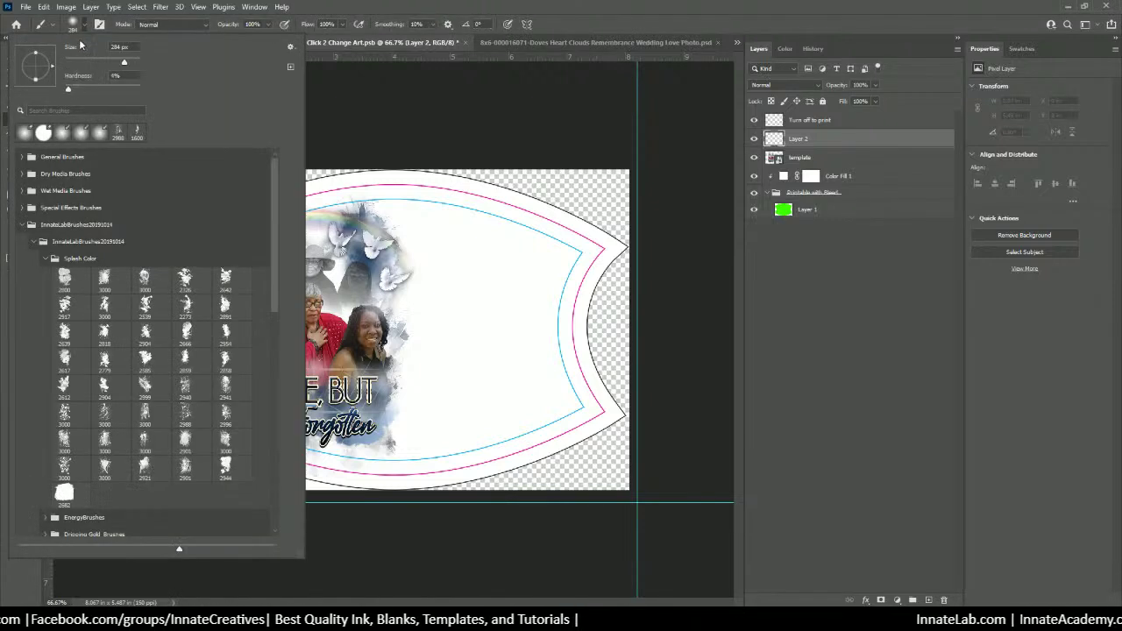
left_click(65, 279)
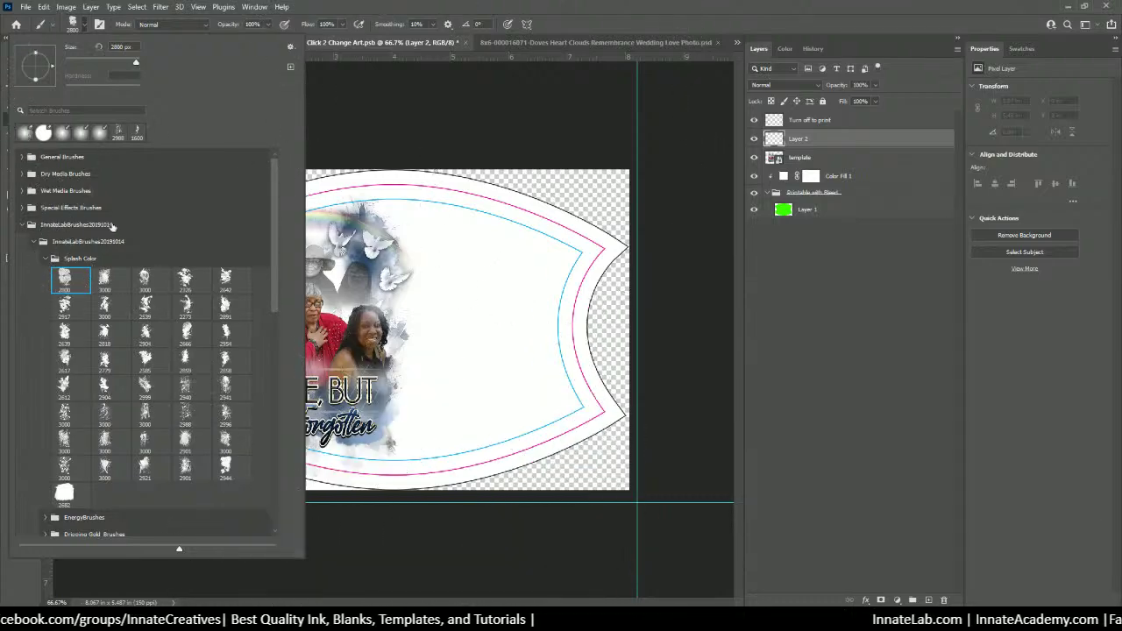
left_click(558, 5)
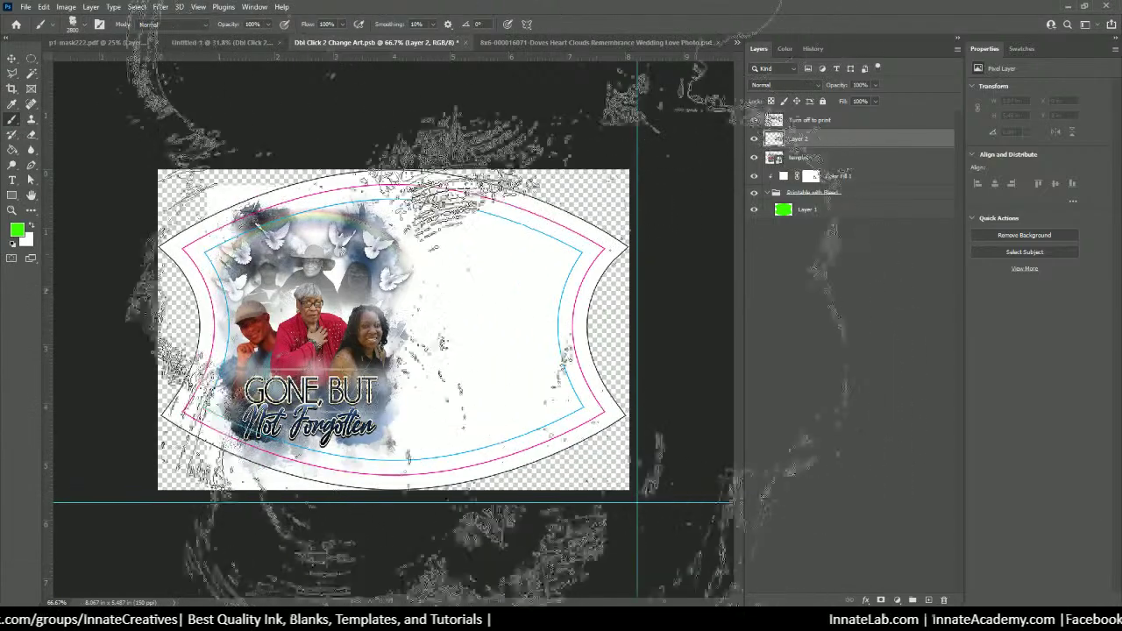
left_click(80, 24)
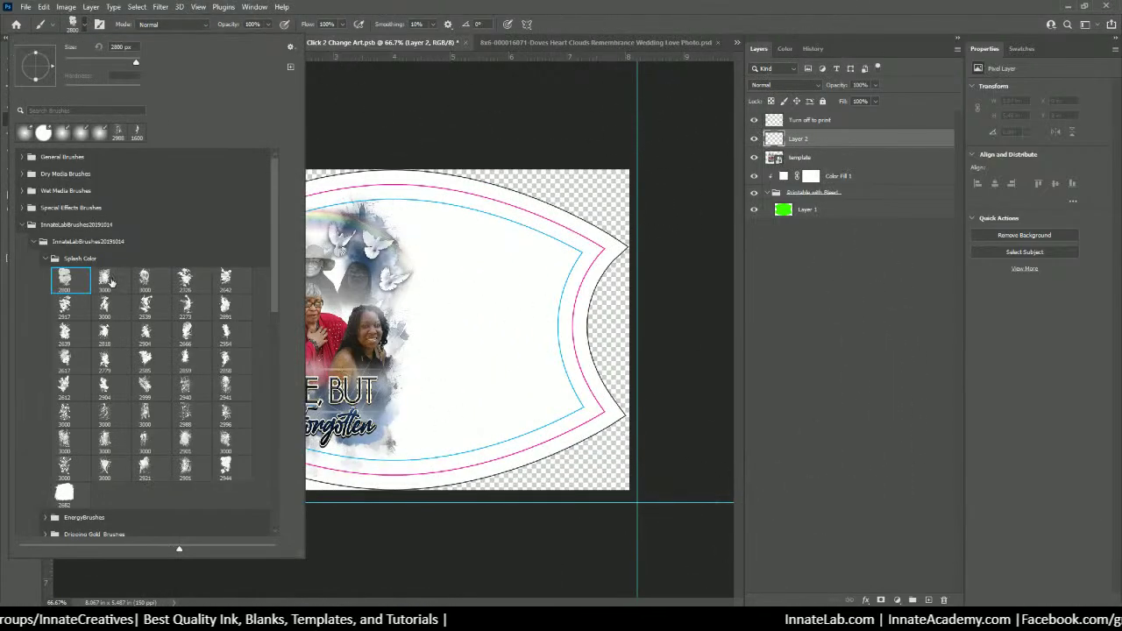
key("Escape")
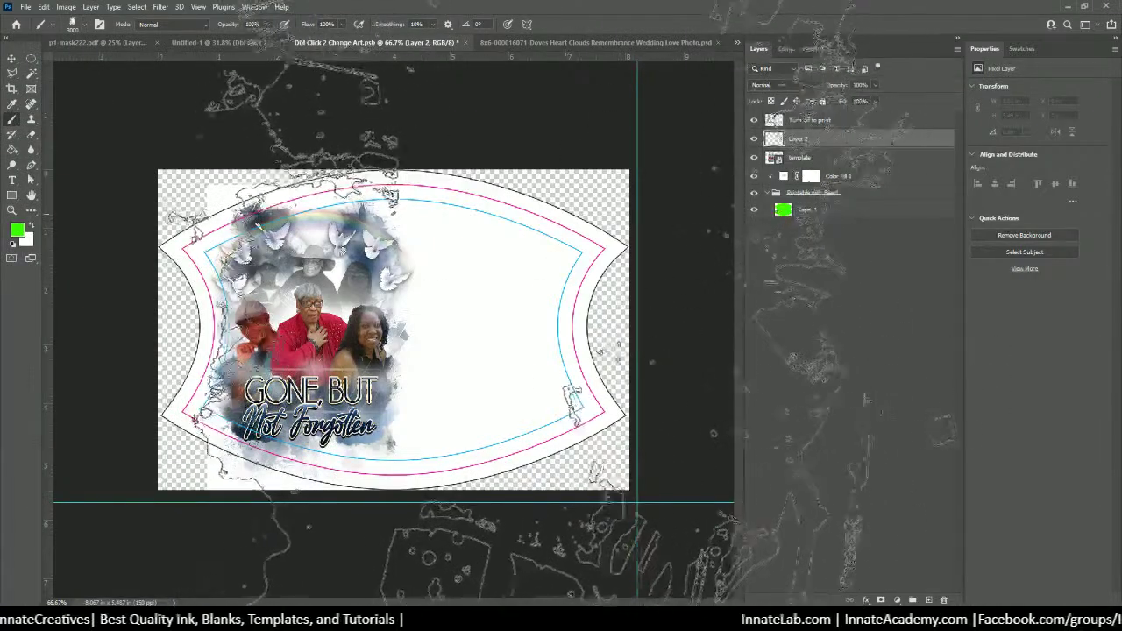
Shrink the splash brush and stamp a green splash about 4.4 x 5.5 in over the mask's right half on Layer 2
left_click_drag(553, 222, 613, 222)
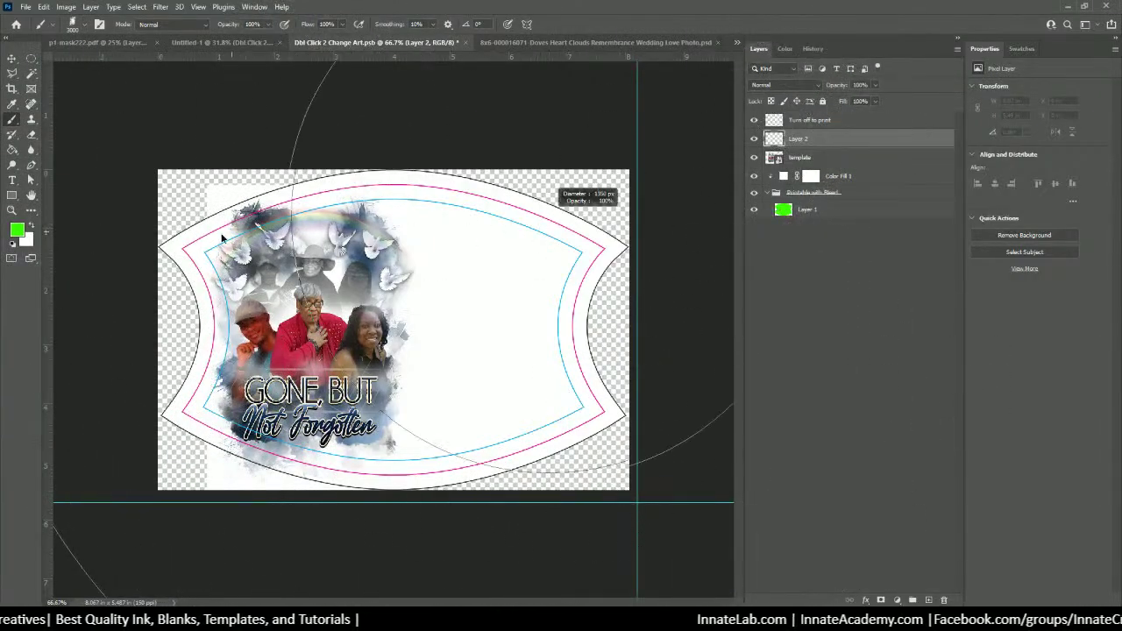
left_click_drag(506, 290, 496, 289)
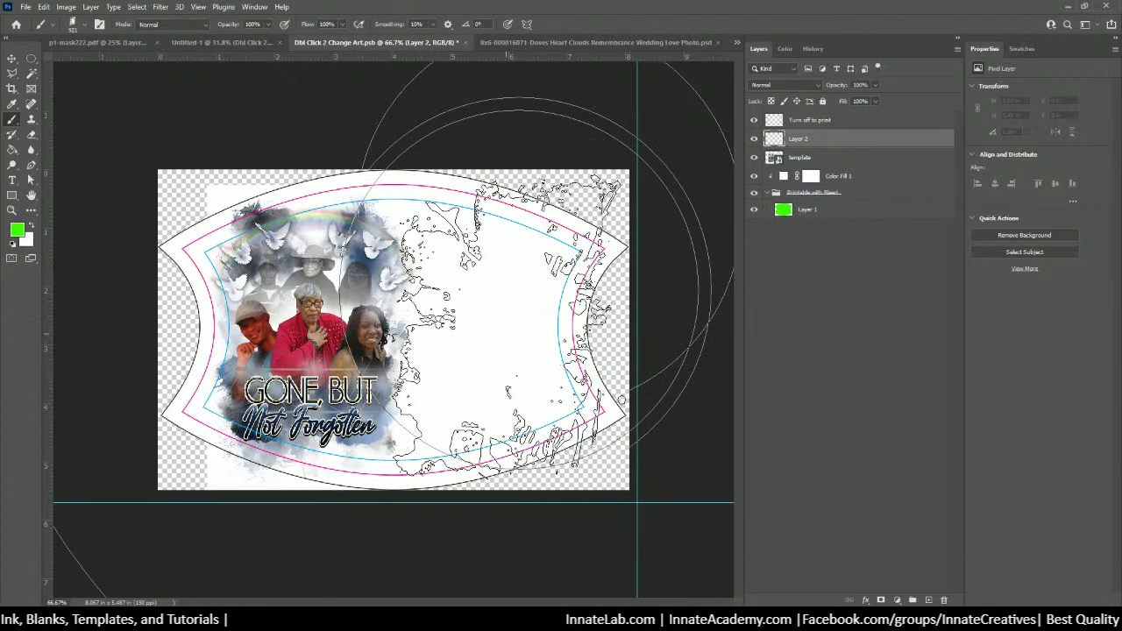
left_click(510, 331)
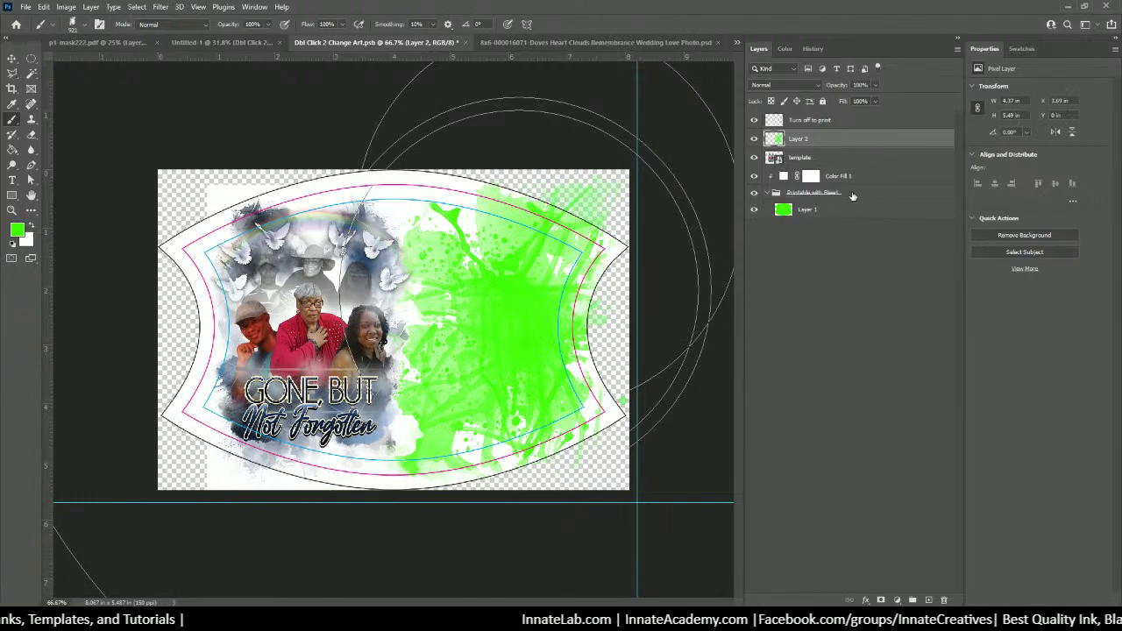
Apply a Color Overlay effect in the blue 38506f to the splash on Layer 2
left_click(867, 602)
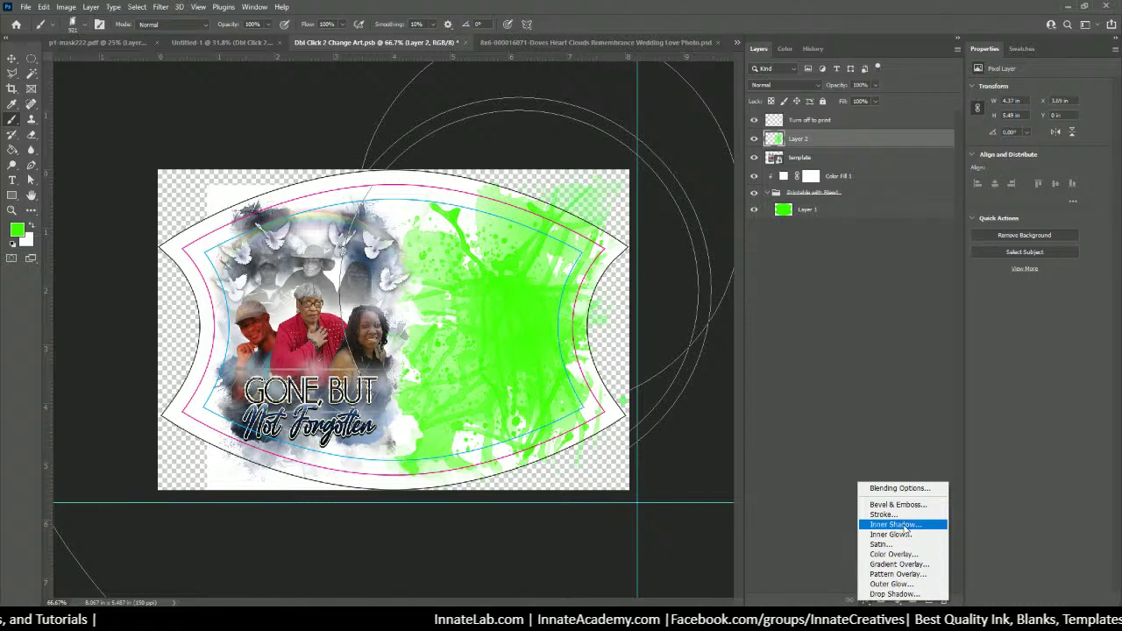
left_click(898, 554)
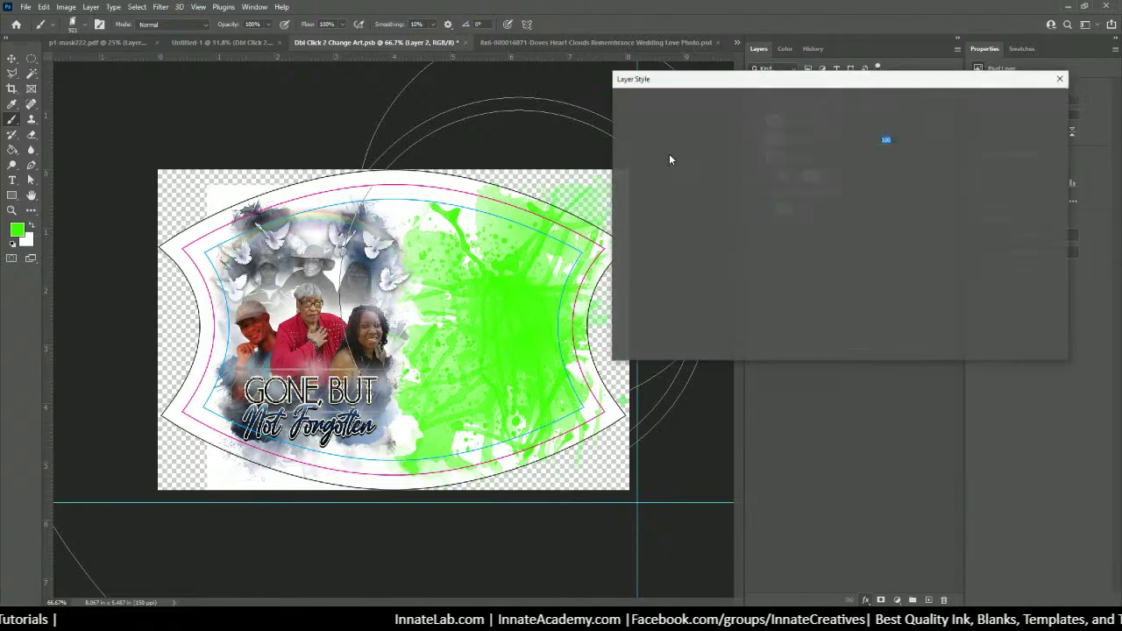
left_click(895, 126)
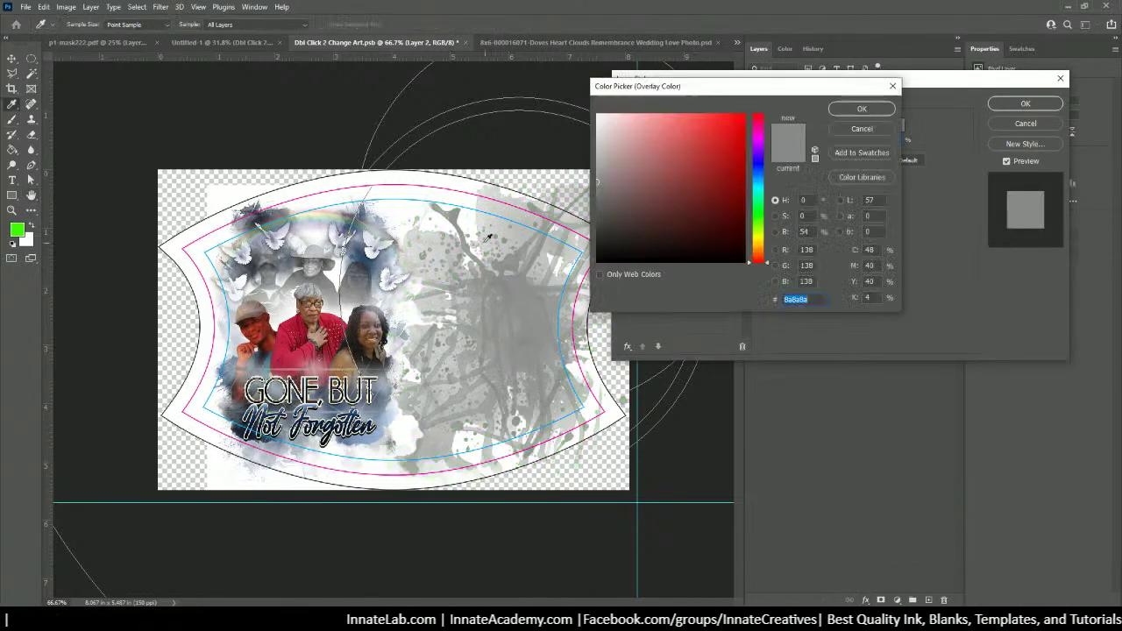
type("38506f")
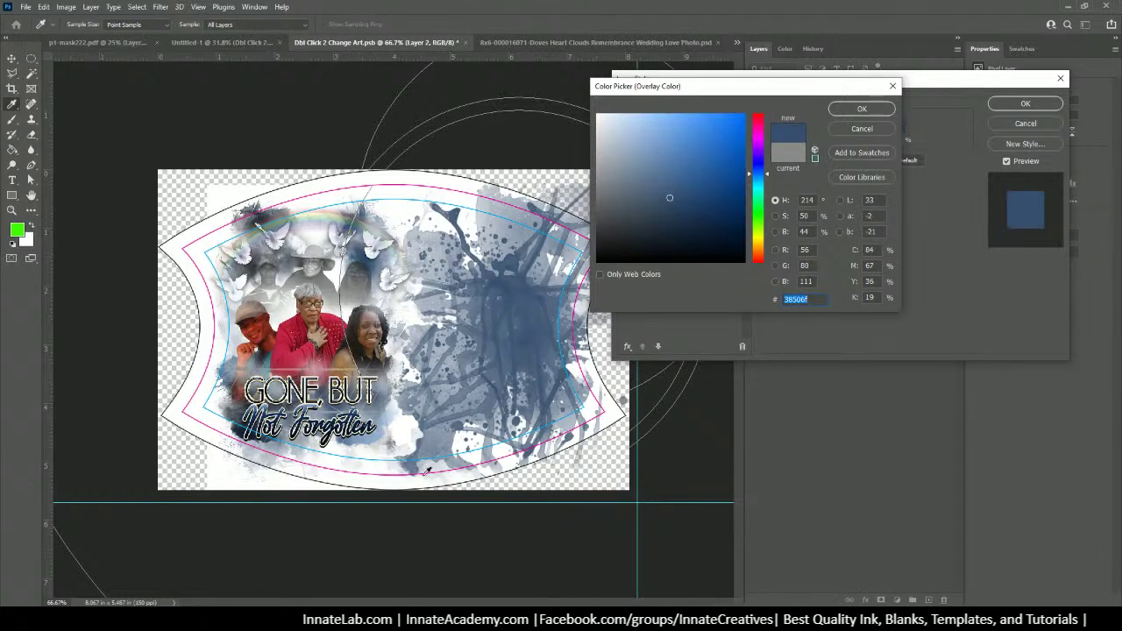
left_click(862, 109)
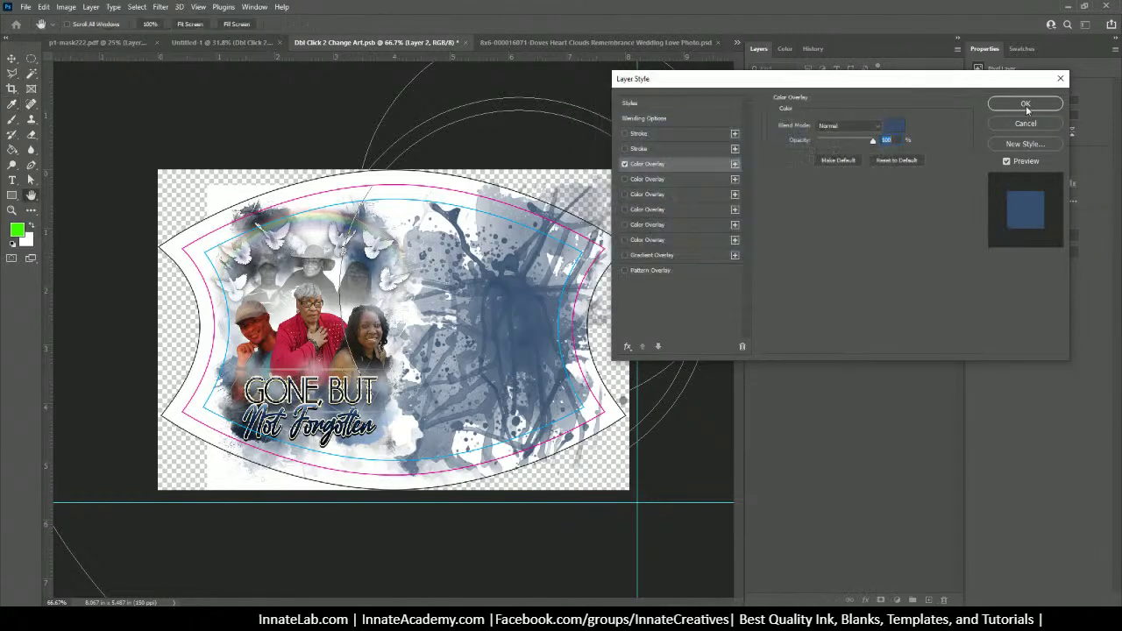
left_click(1025, 103)
Enlarge the splash on Layer 2 to about 5.25 x 6.59 in and position it over the mask's right half
key("ctrl+t")
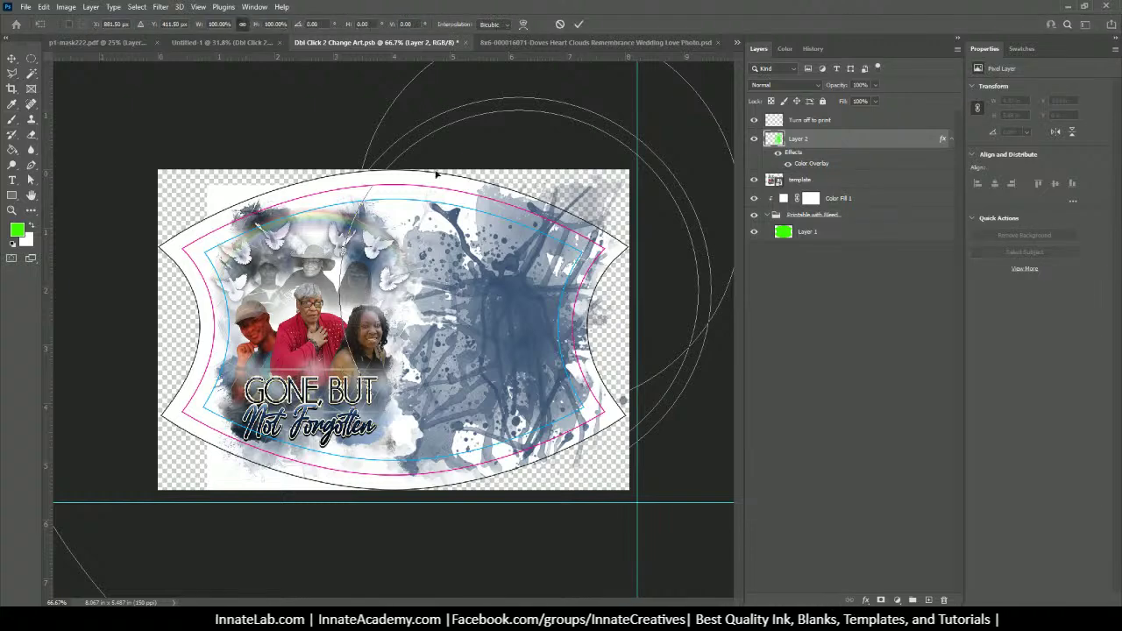
key("ctrl+minus")
key("ctrl+minus")
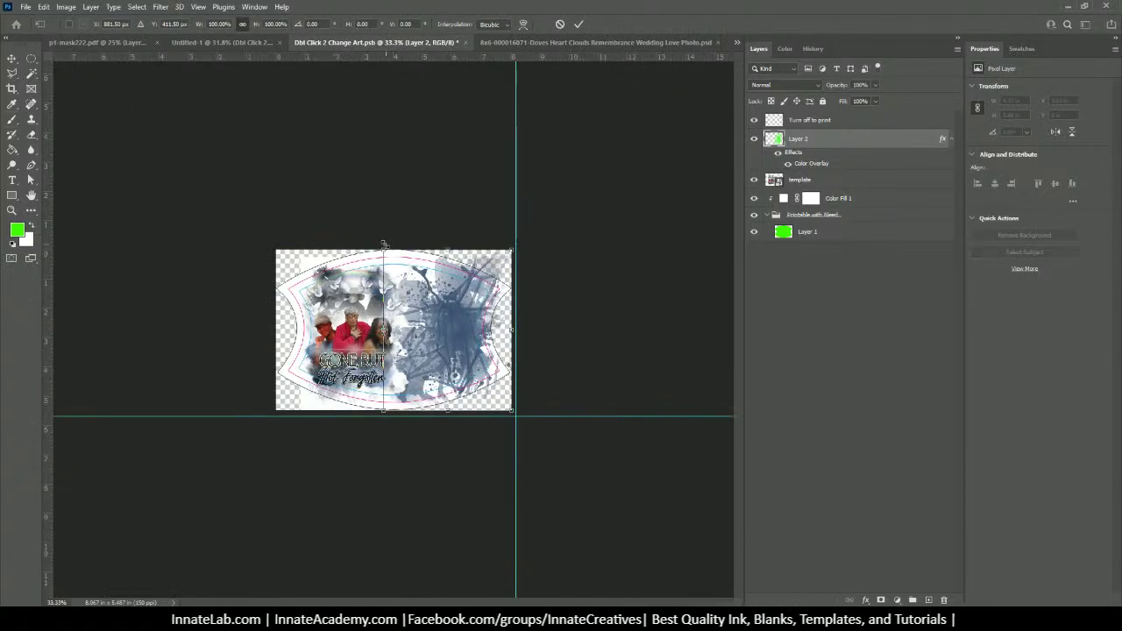
left_click_drag(383, 243, 358, 206)
left_click_drag(482, 292, 496, 316)
key("Return")
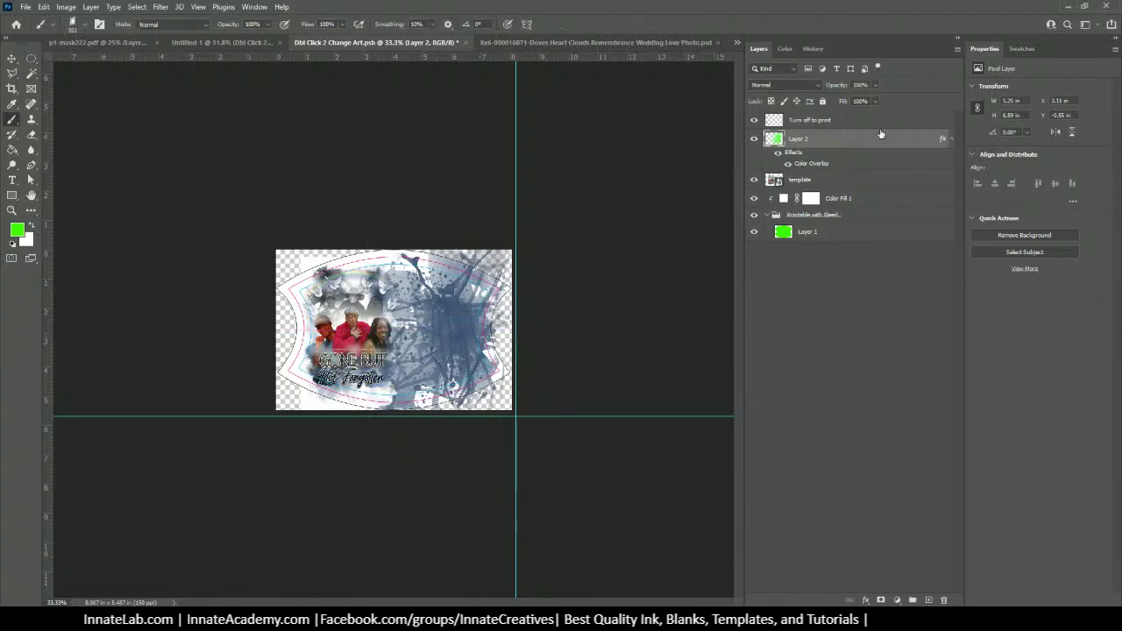
Try Layer 2 beneath the template layer and return it above the template
left_click_drag(880, 136, 862, 179)
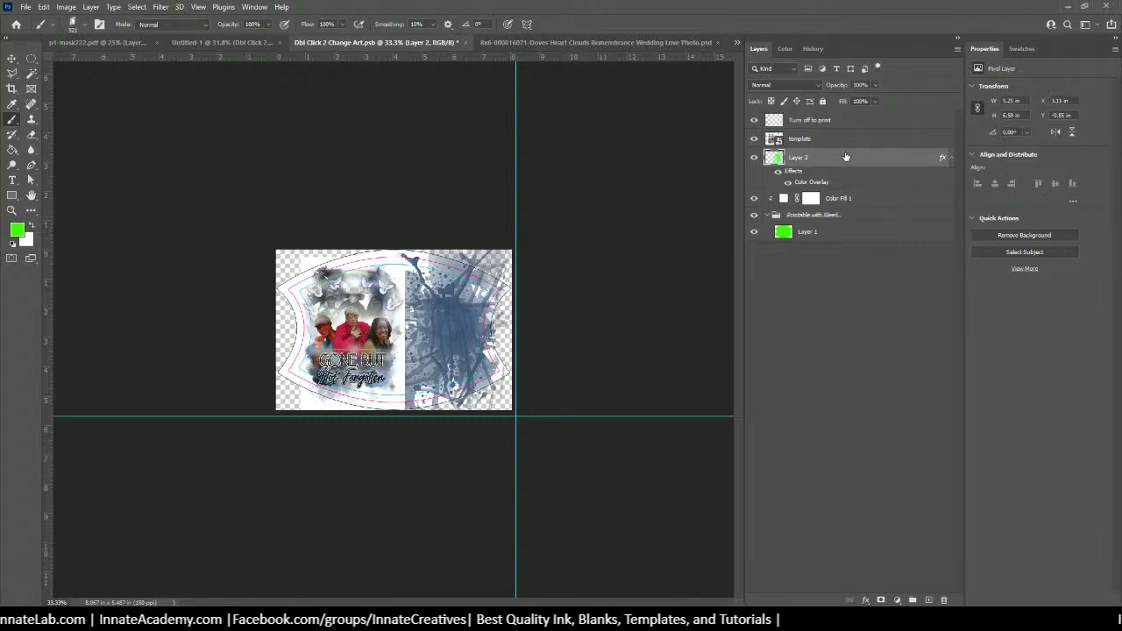
left_click_drag(845, 157, 839, 138)
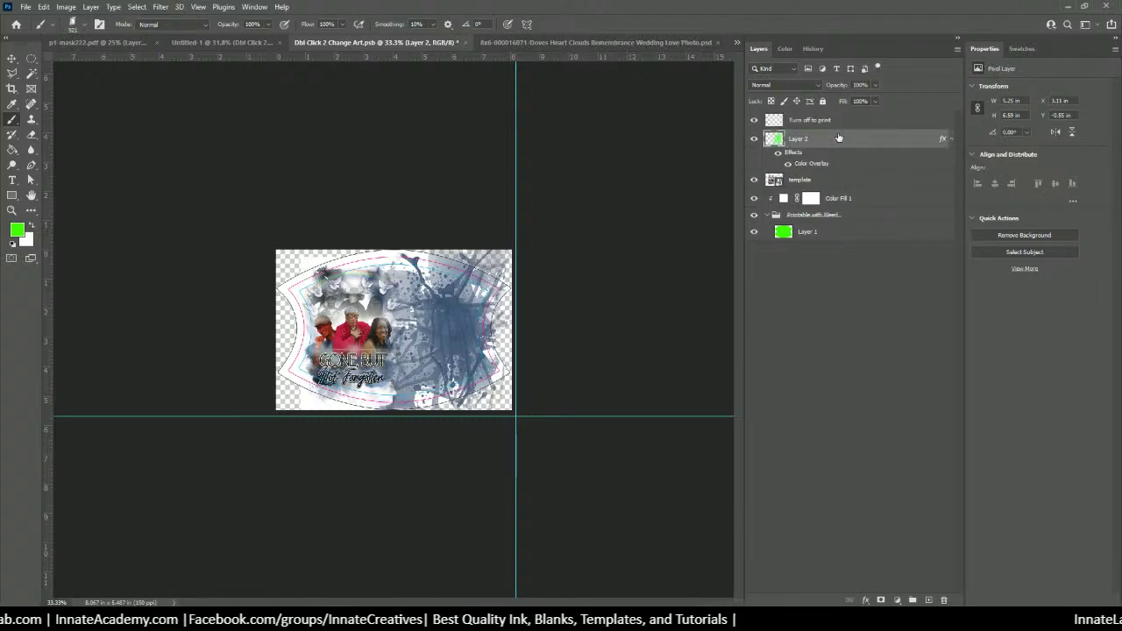
key("ctrl+plus")
key("ctrl+t")
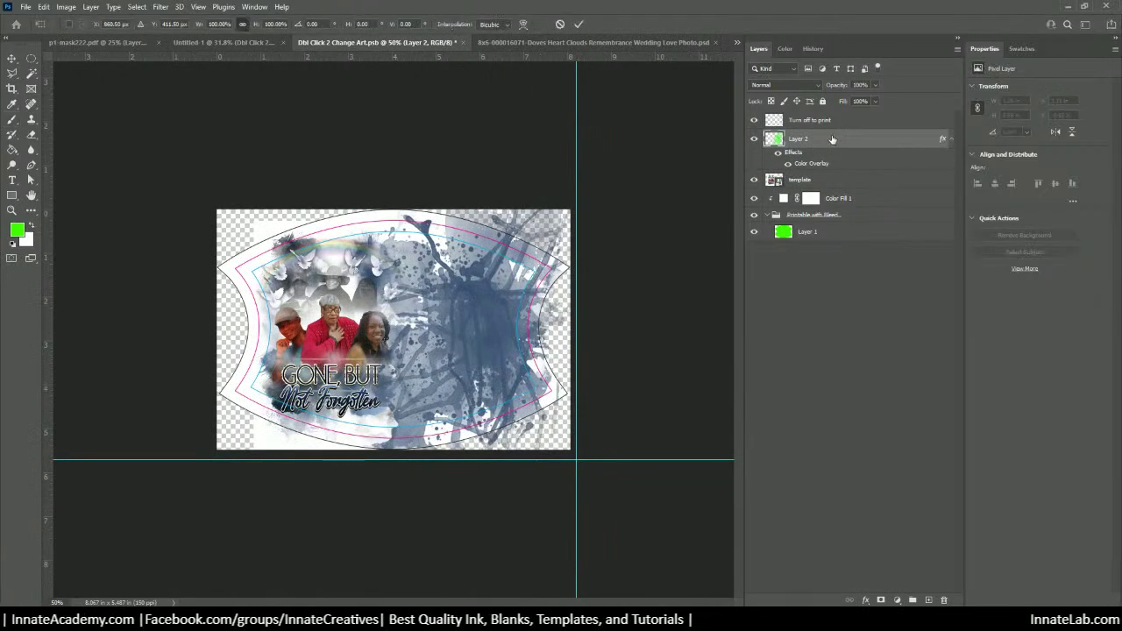
key("Return")
key("b")
key("ctrl+minus")
key("ctrl+minus")
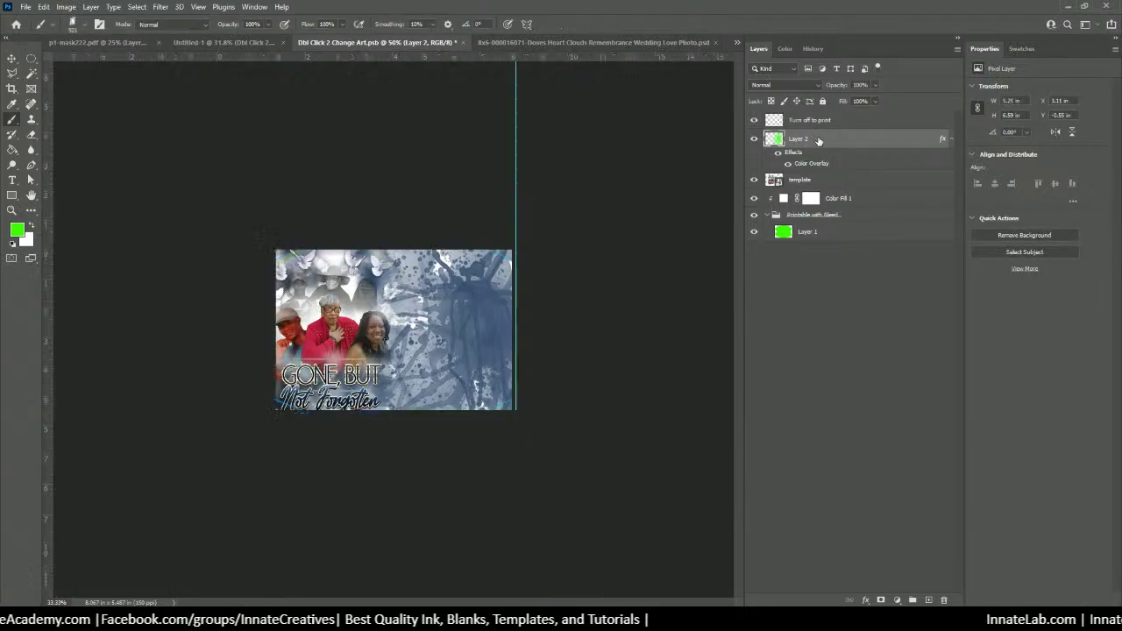
Scale the splash on Layer 2 to 95.82%, about 5.03 x 6.32 in, at about X 3.33 in, Y -0.28 in
key("ctrl+t")
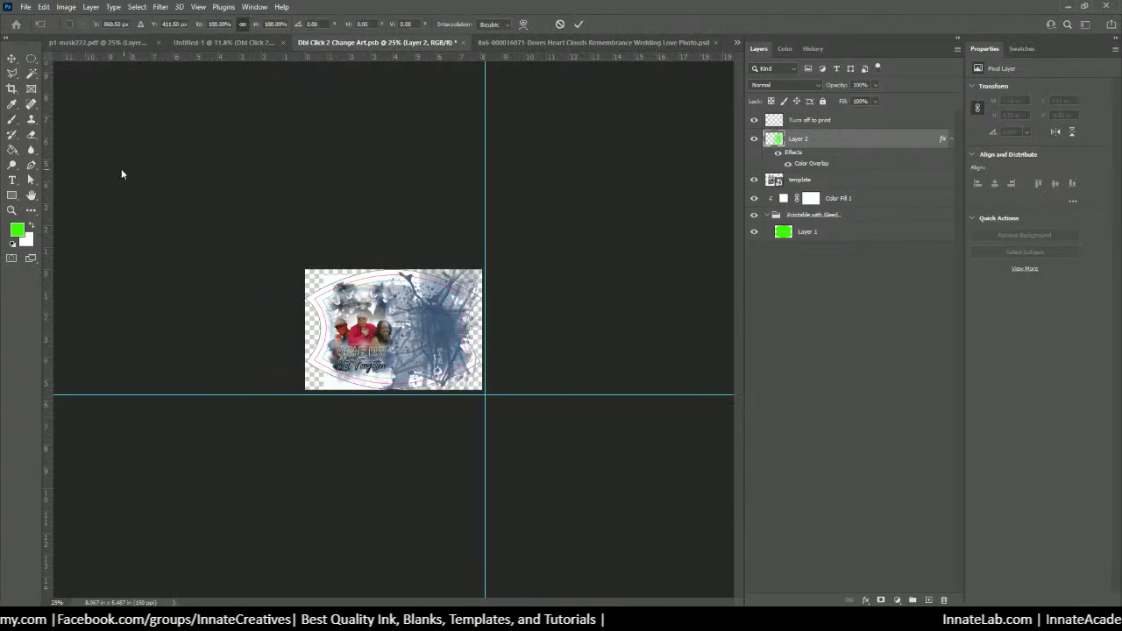
key("ctrl+plus")
left_click_drag(367, 233, 374, 238)
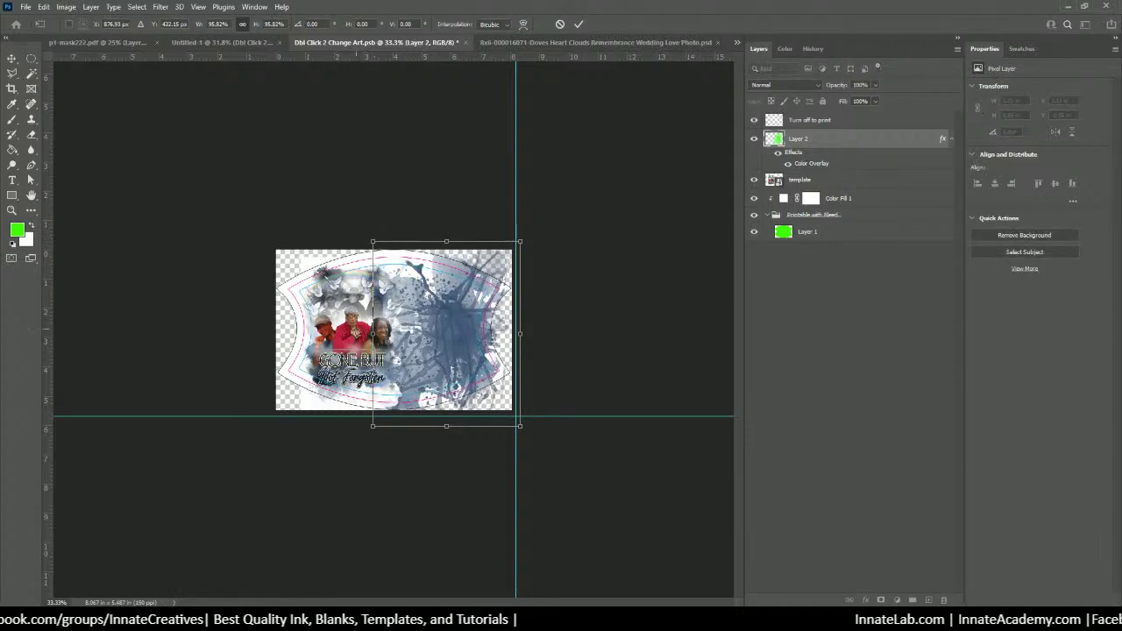
key("Return")
key("b")
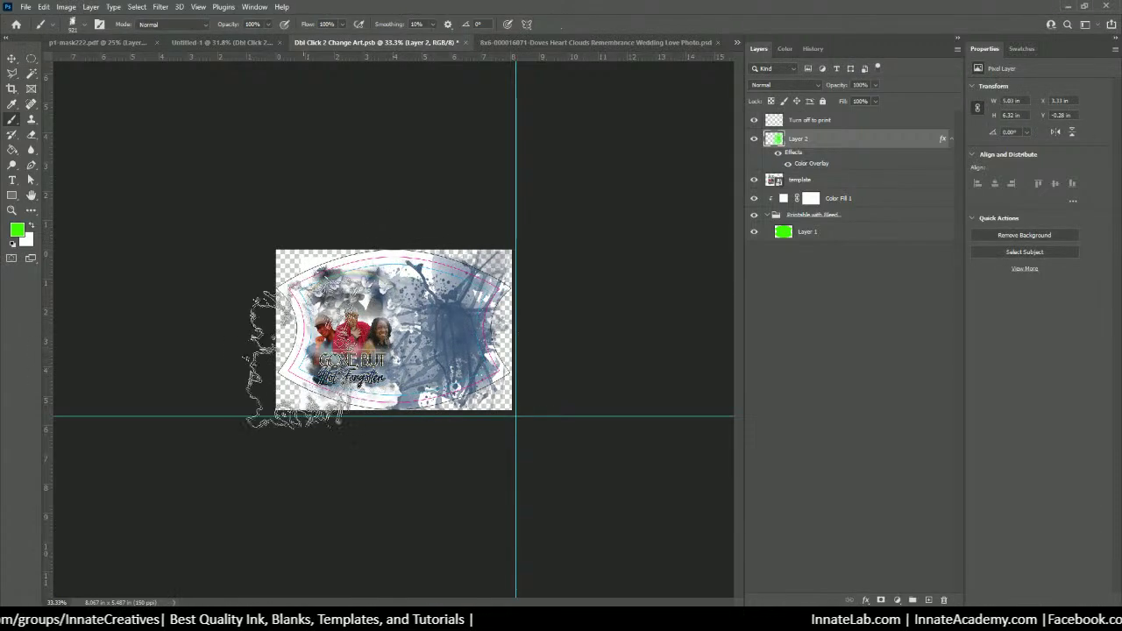
key("ctrl+plus")
key("ctrl+plus")
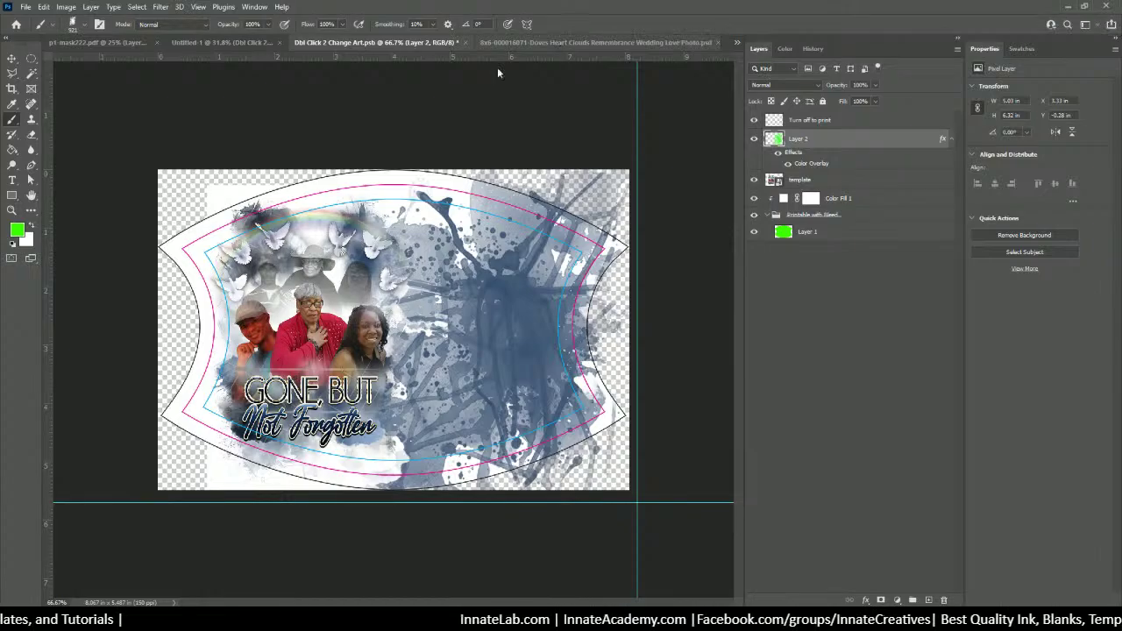
Switch to the Doves Heart Clouds Remembrance document, expand the Art group and collapse the Flares and Bling group inside it
left_click(596, 42)
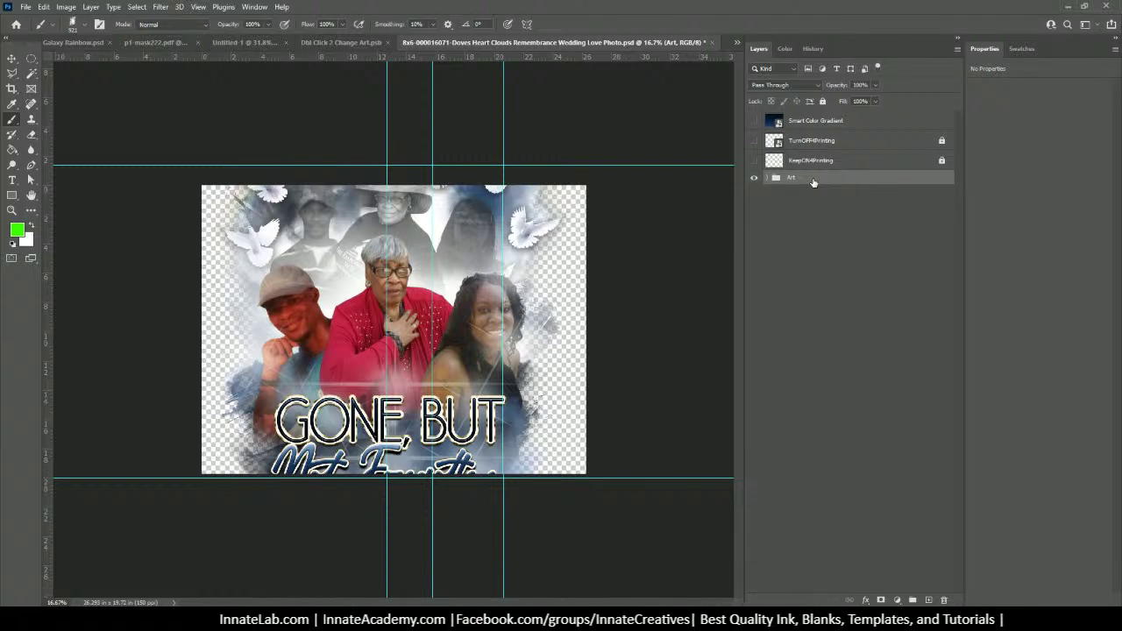
left_click(767, 178)
left_click(849, 253)
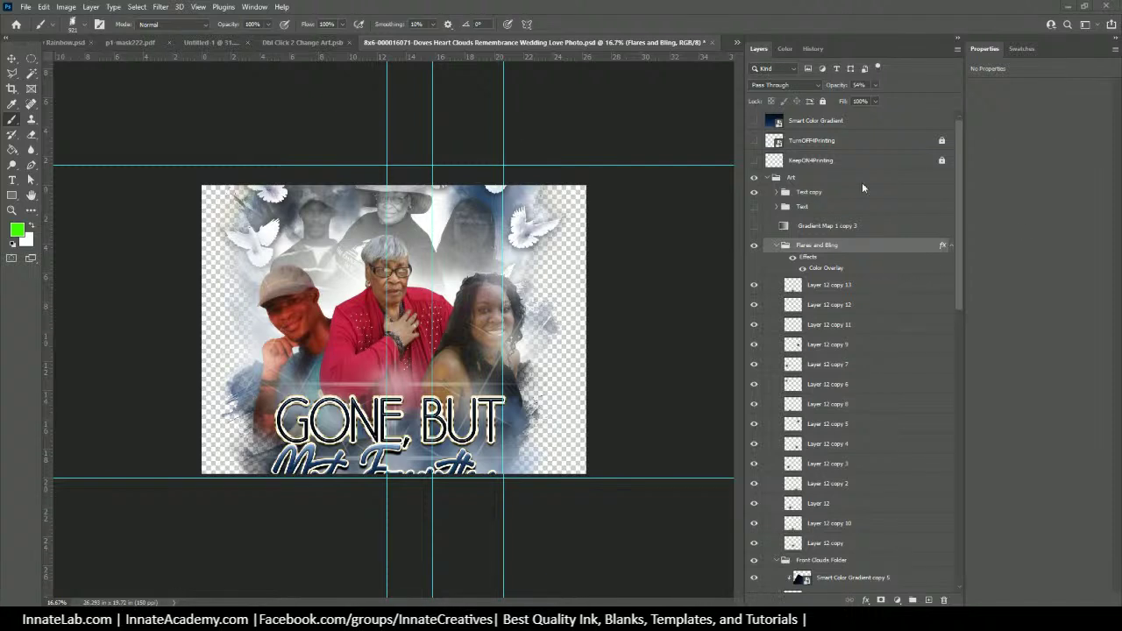
left_click(777, 248)
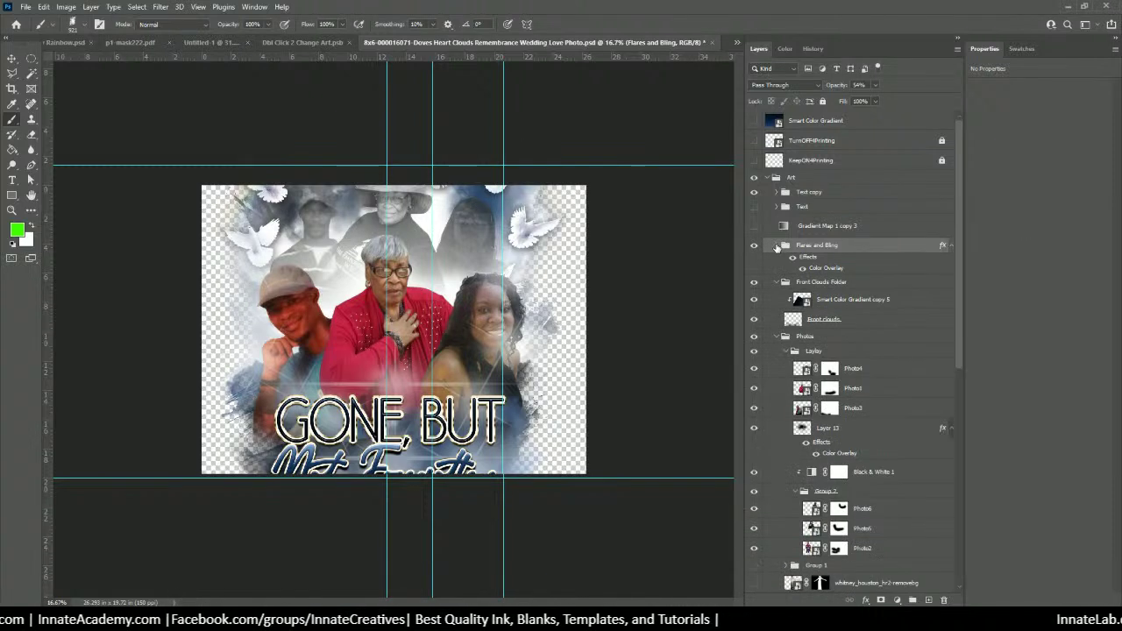
left_click(769, 179)
left_click(769, 179)
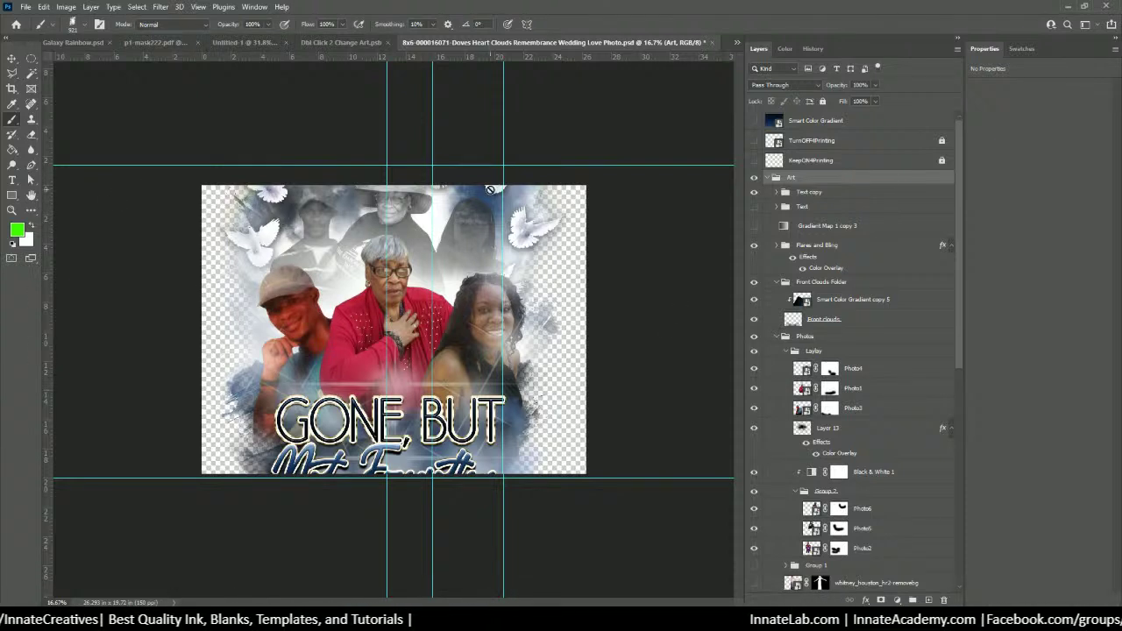
Scale the Text copy group to about 86% and move it up over the lower part of the photos, fully inside the canvas
left_click(11, 59)
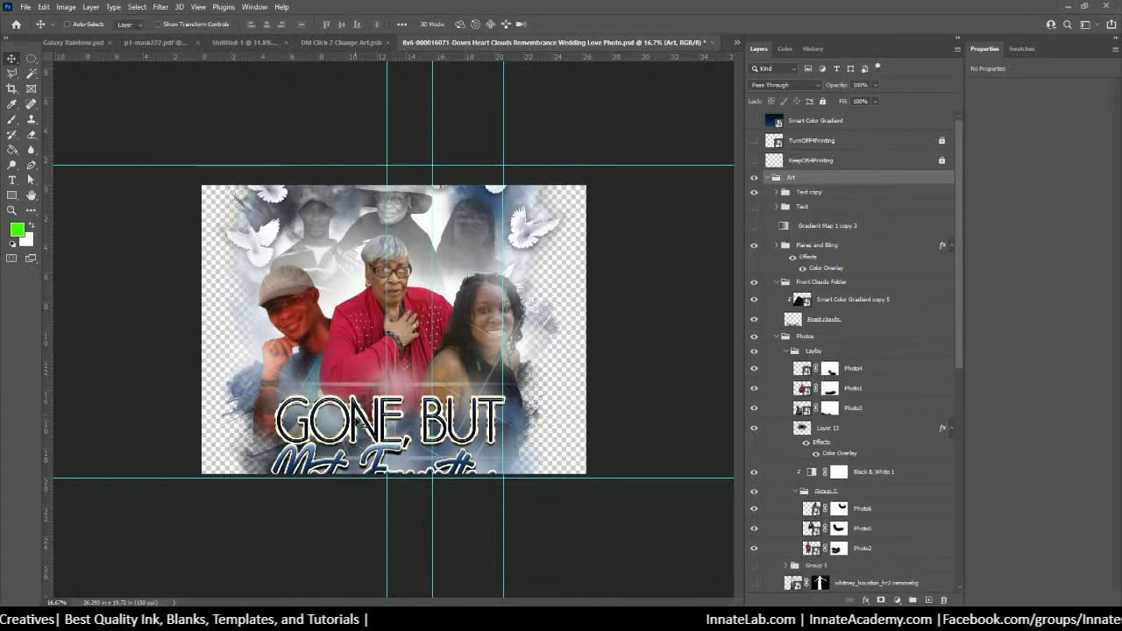
right_click(358, 419)
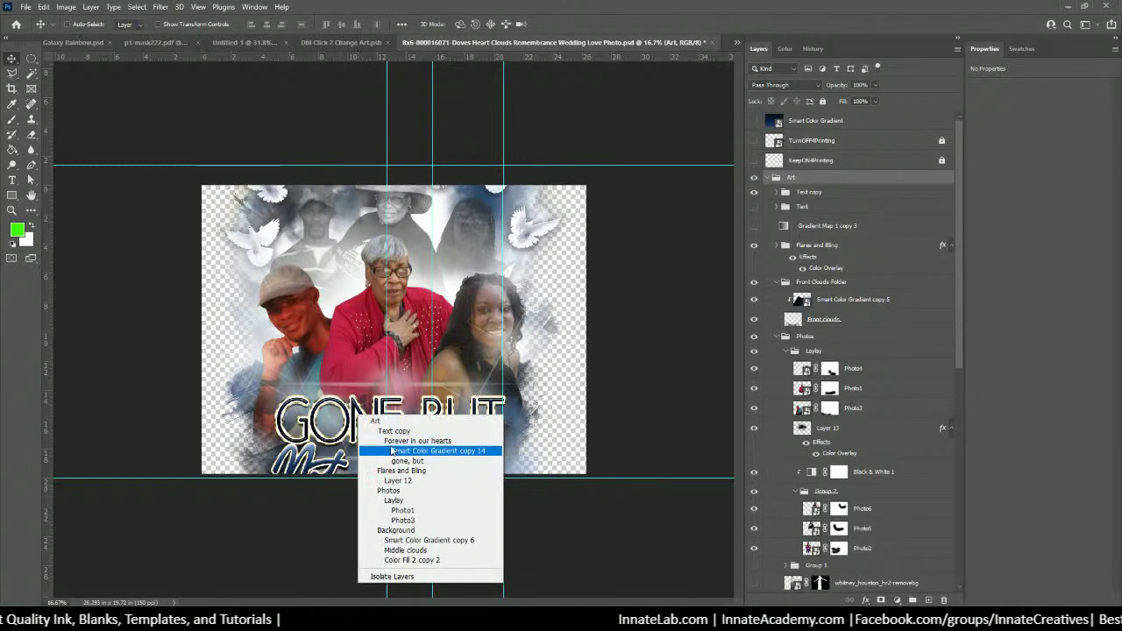
left_click(393, 441)
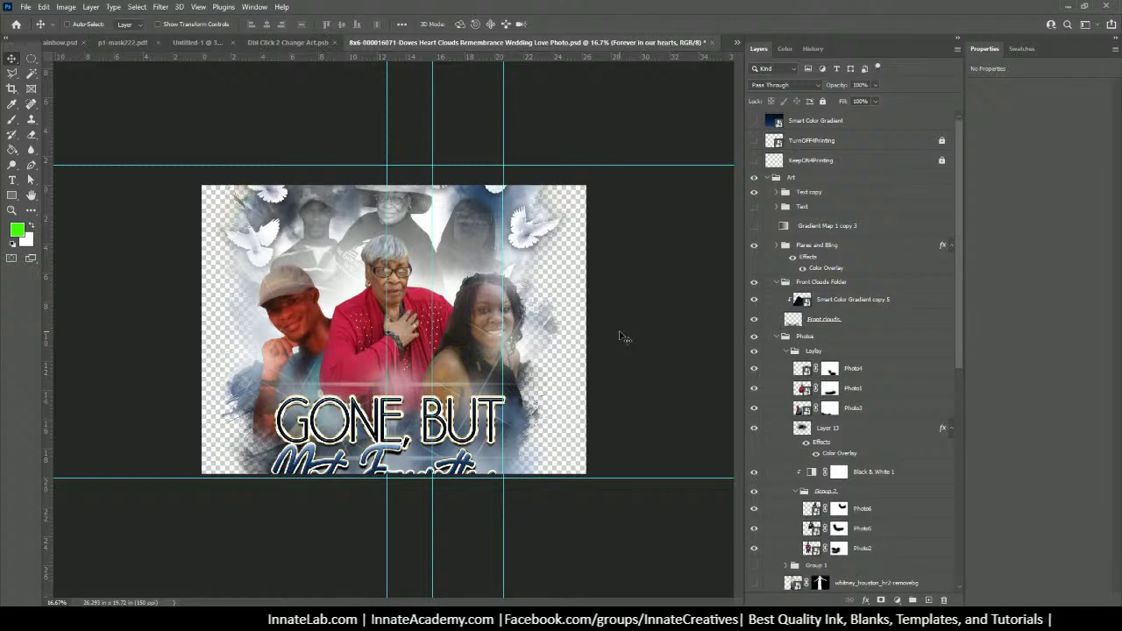
right_click(452, 414)
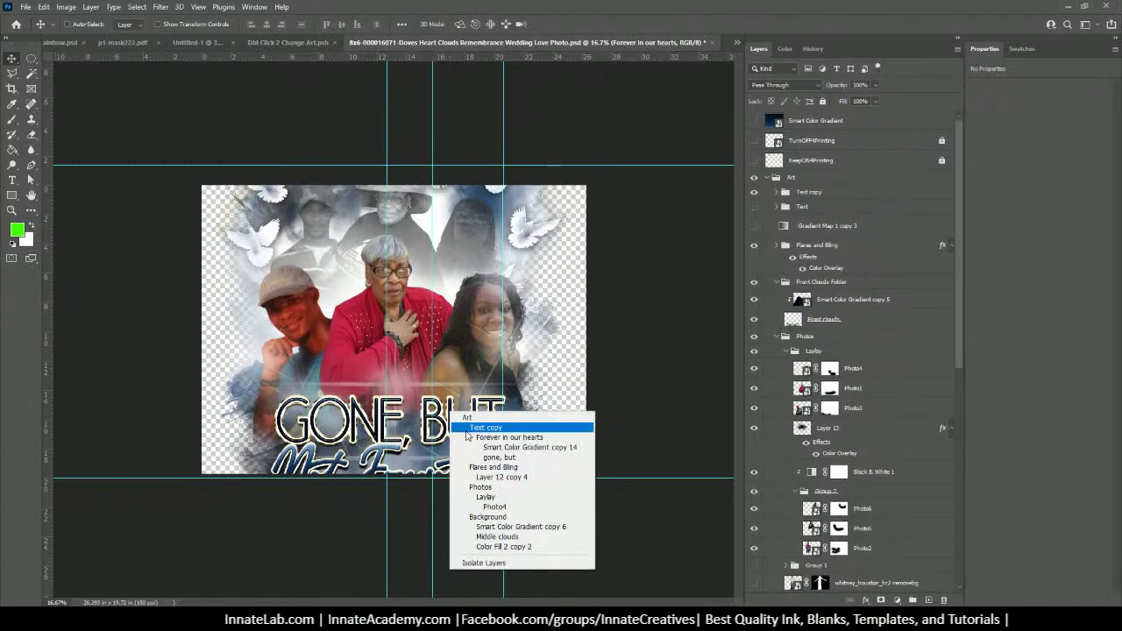
left_click(466, 430)
key("ctrl+t")
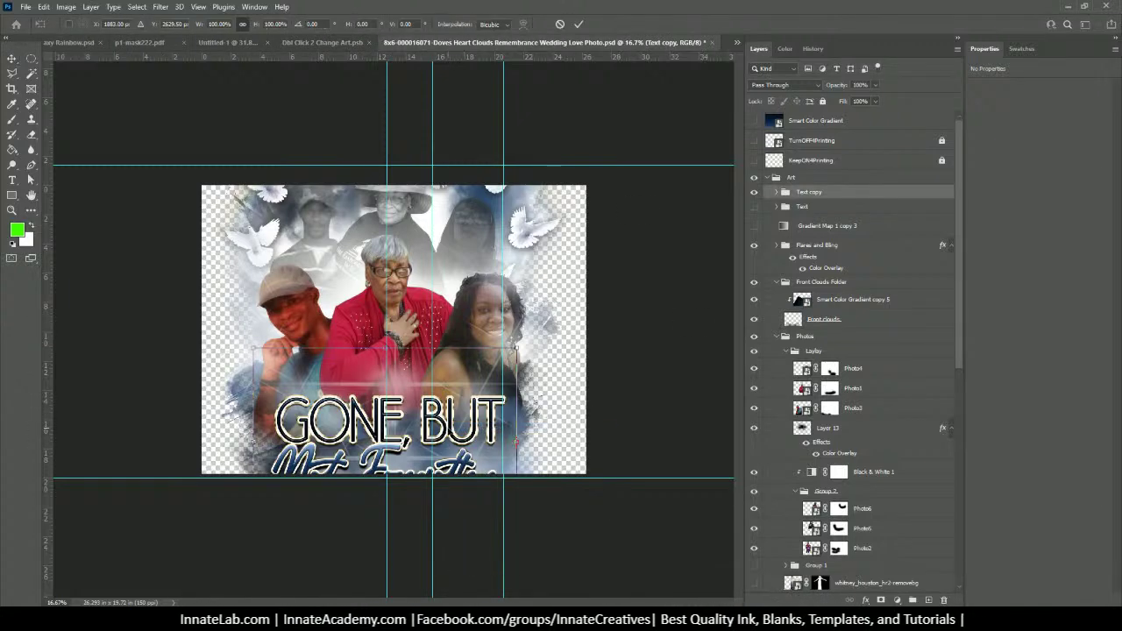
left_click_drag(427, 421, 423, 338)
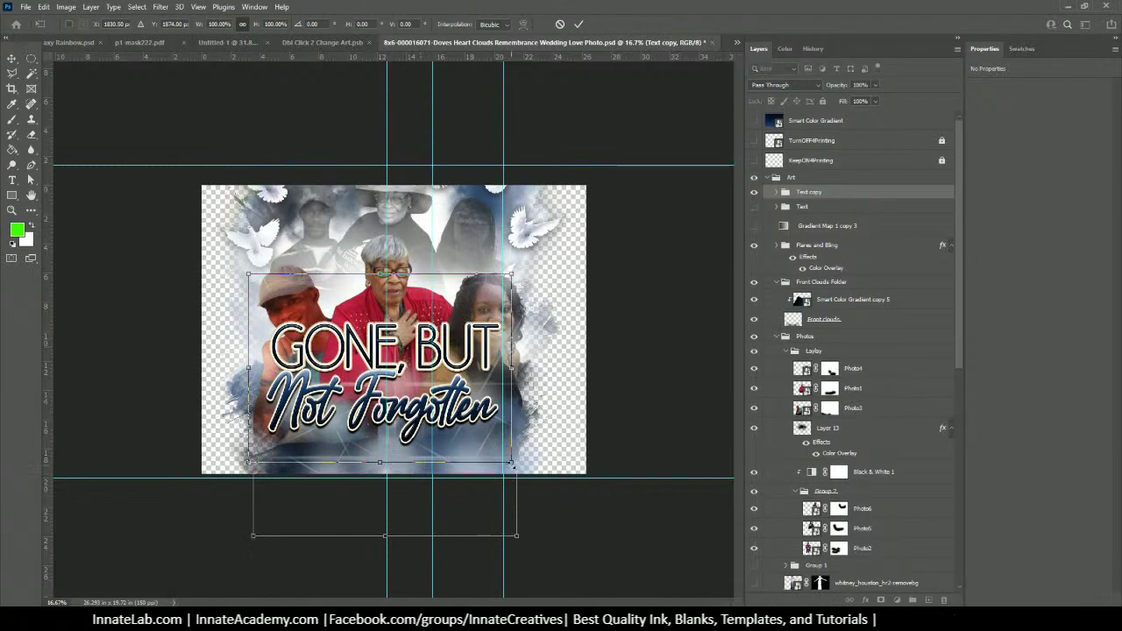
left_click_drag(512, 461, 474, 431)
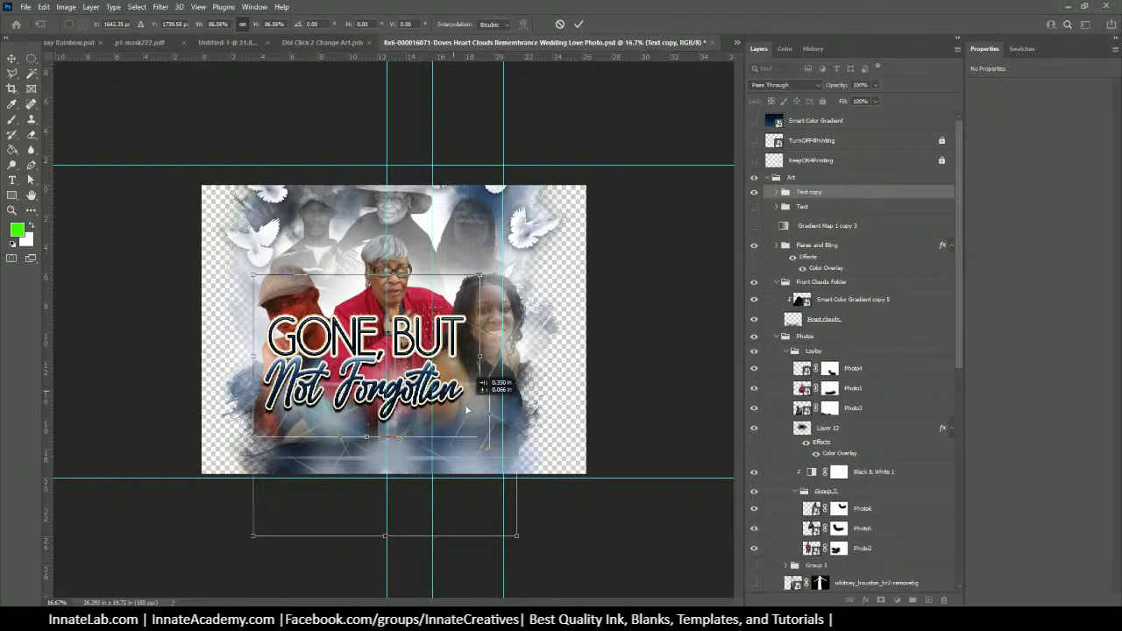
left_click_drag(470, 355, 480, 394)
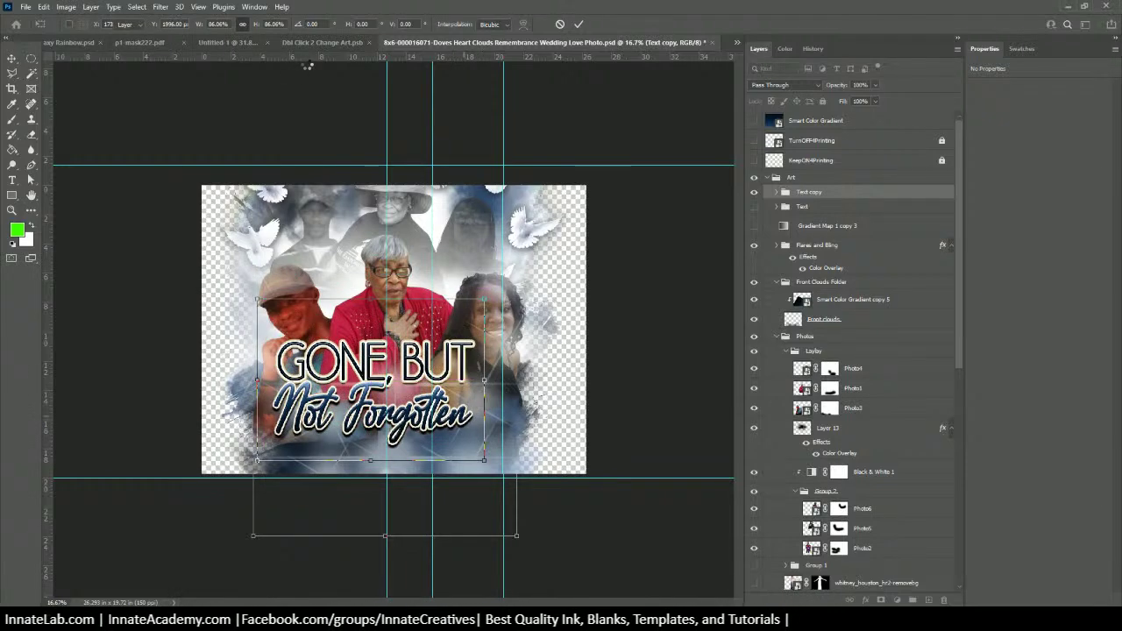
key("Return")
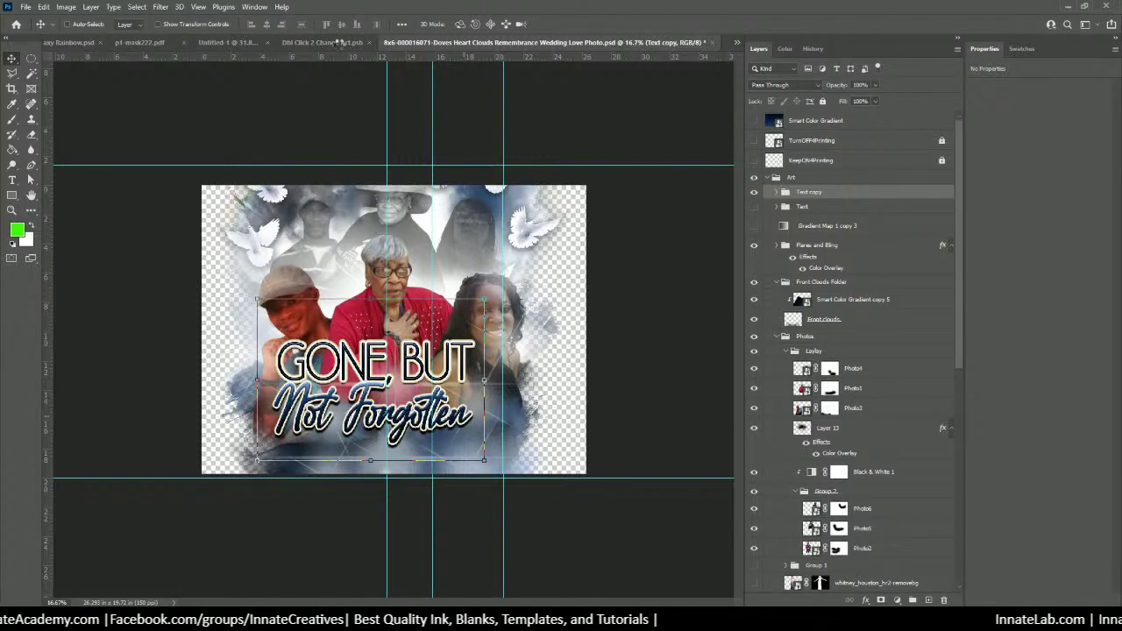
Resize the Doves Heart Clouds Remembrance document to 9 in wide by 6.75 in high at 150 pixels/inch, with resampling on
left_click(336, 43)
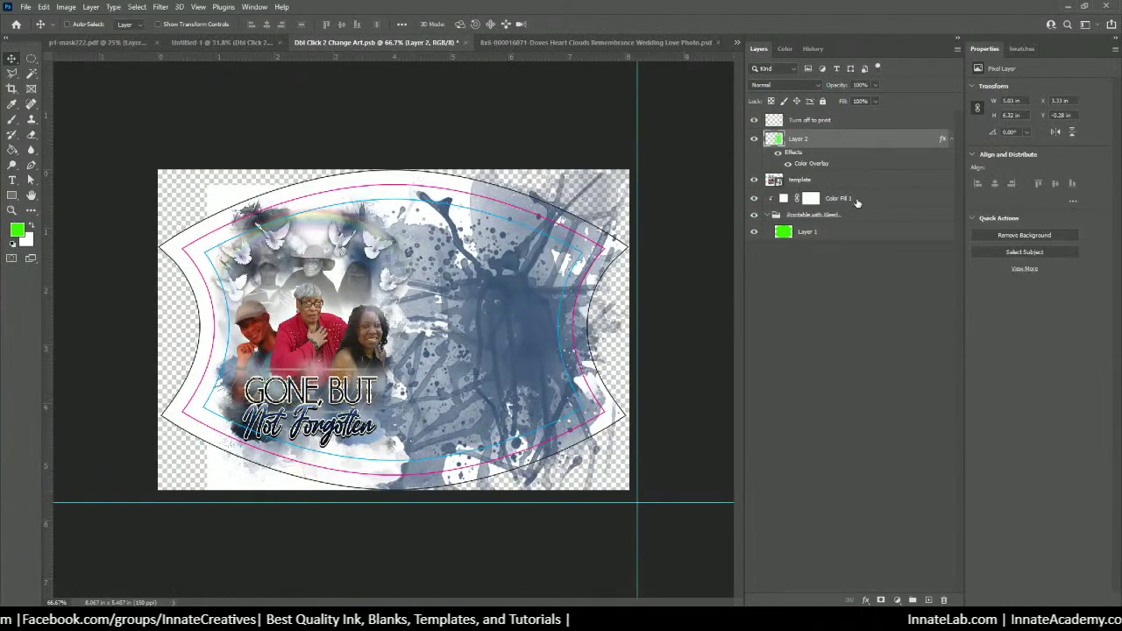
left_click(677, 41)
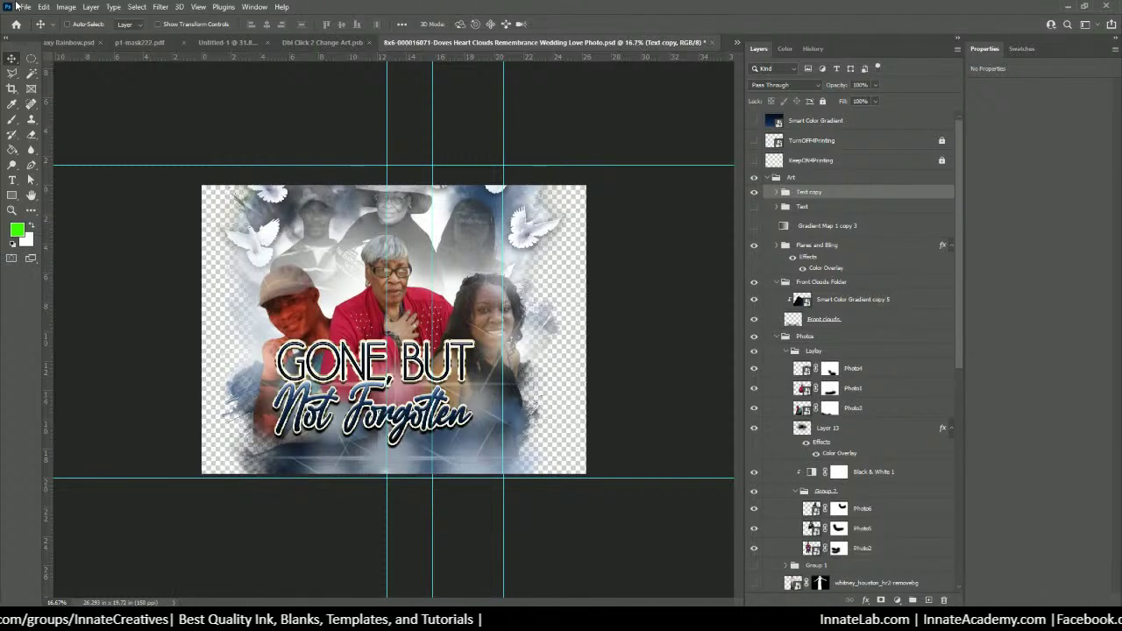
left_click(66, 7)
left_click(88, 98)
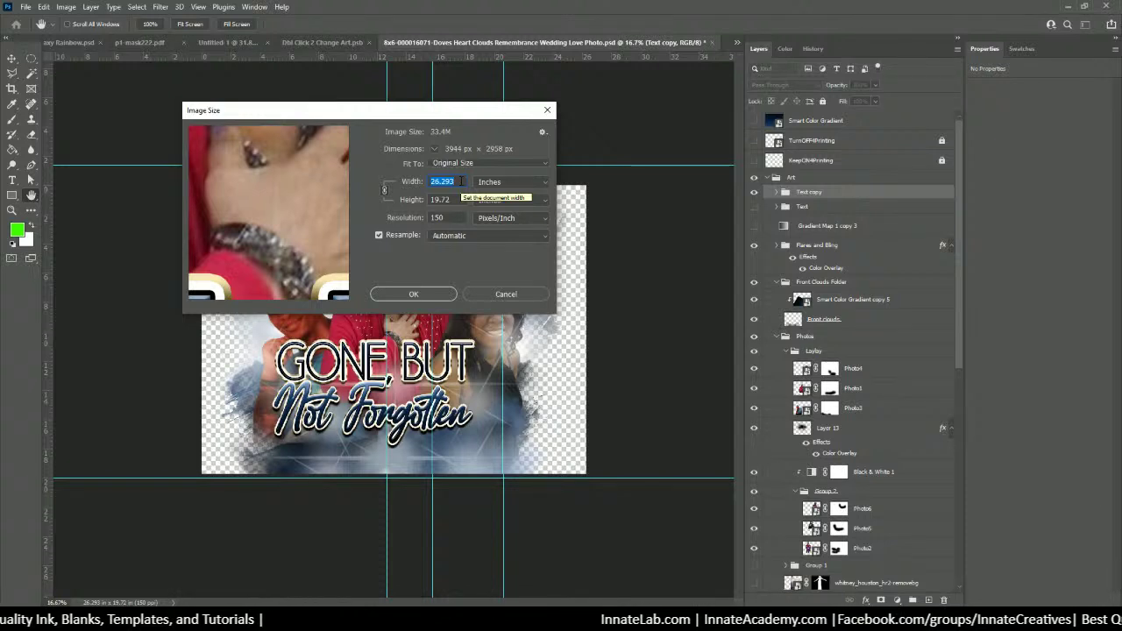
type("9")
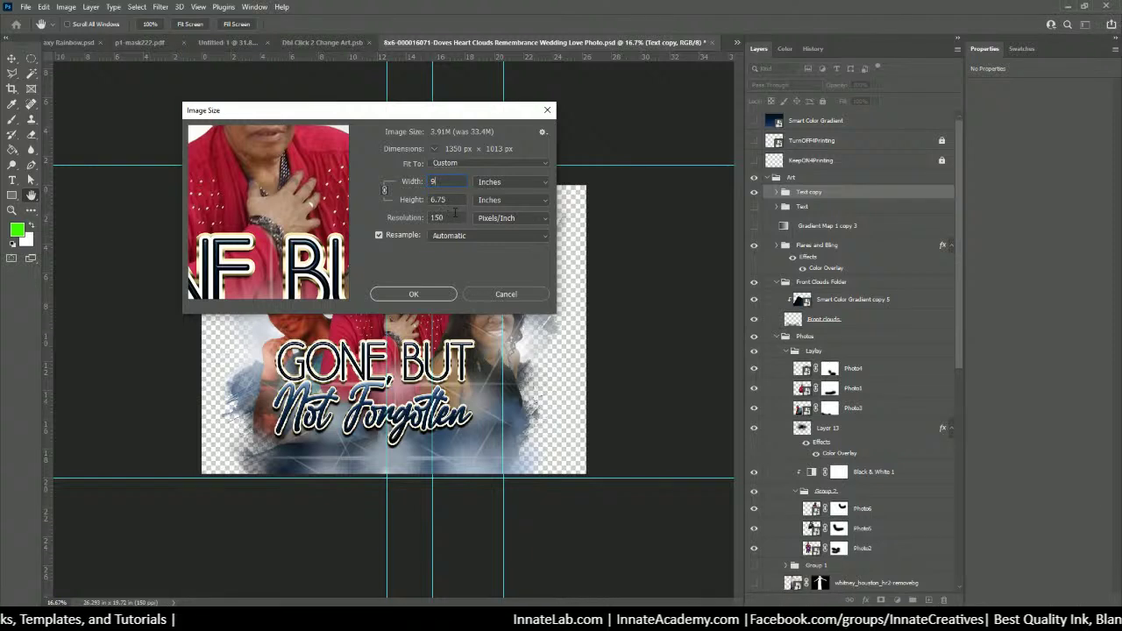
left_click(431, 298)
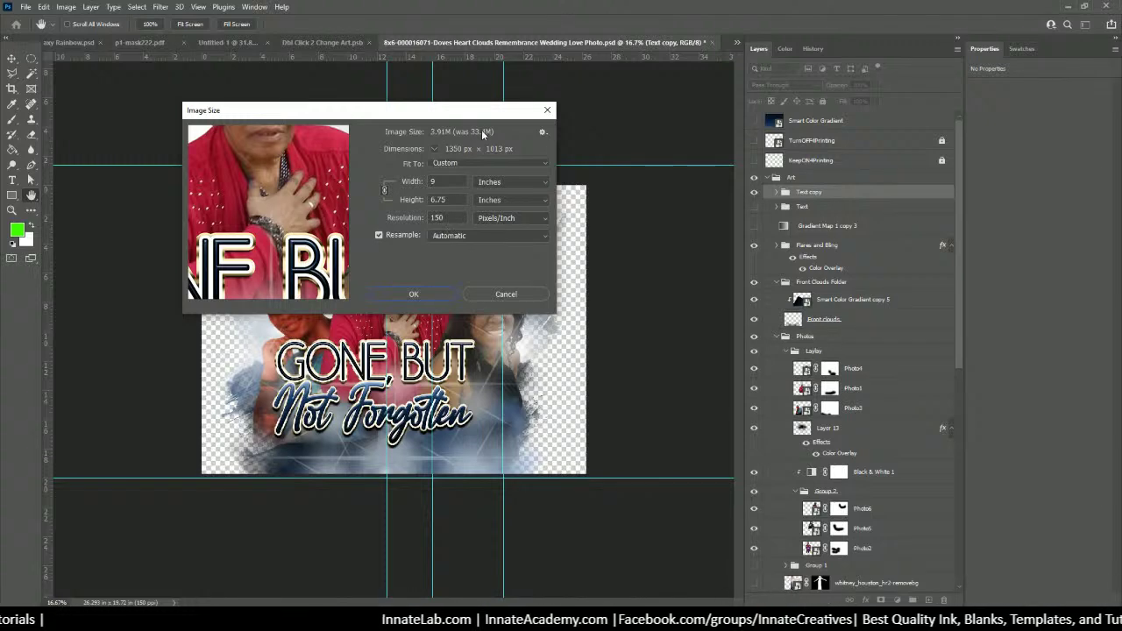
left_click(426, 296)
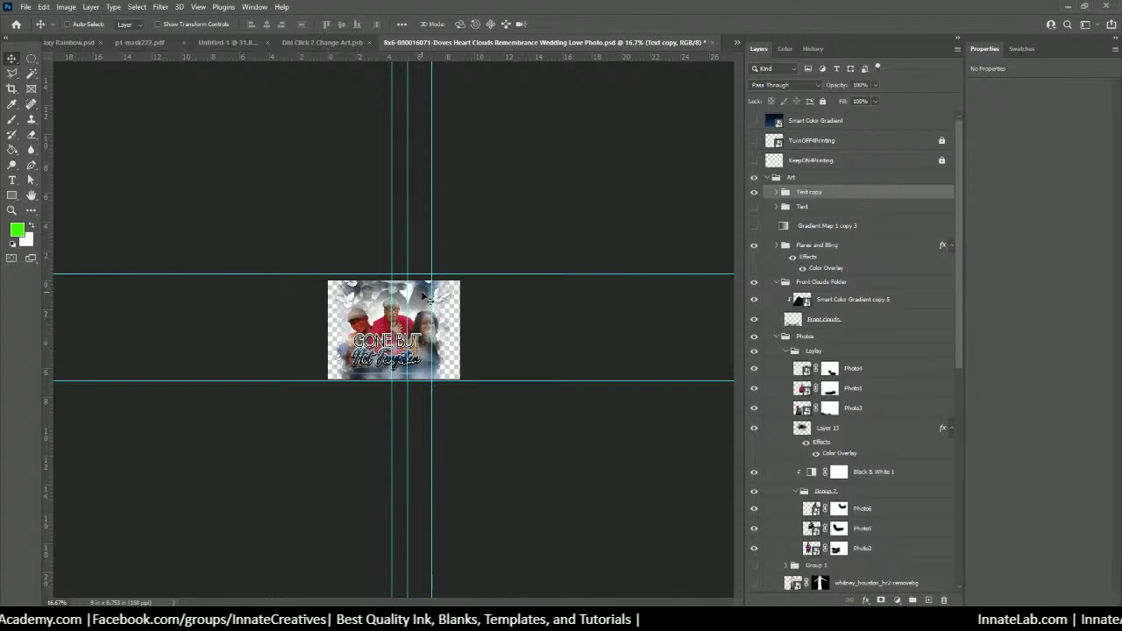
Select the Background group in the Doves Heart Clouds Remembrance document and disable its layer mask
key("ctrl+plus")
key("ctrl+plus")
key("ctrl+plus")
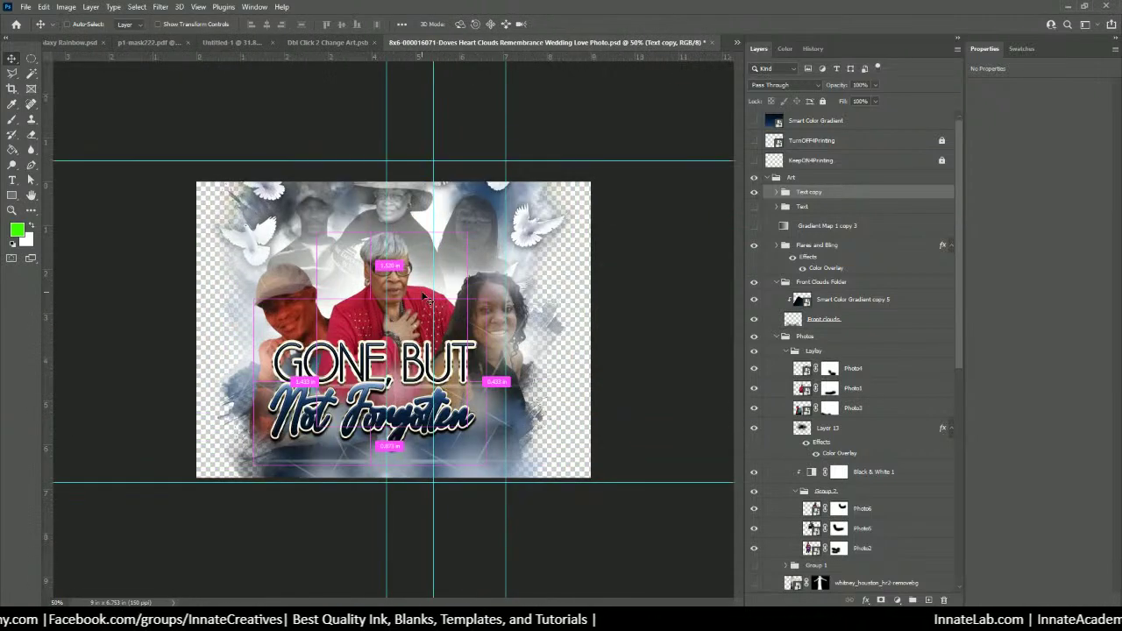
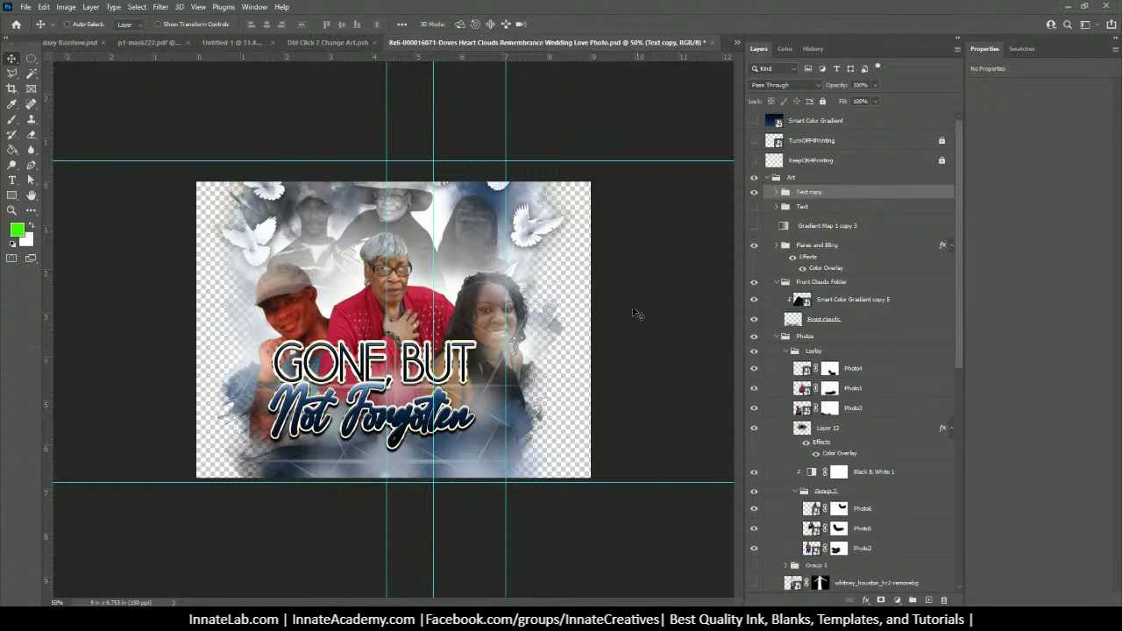
right_click(445, 207)
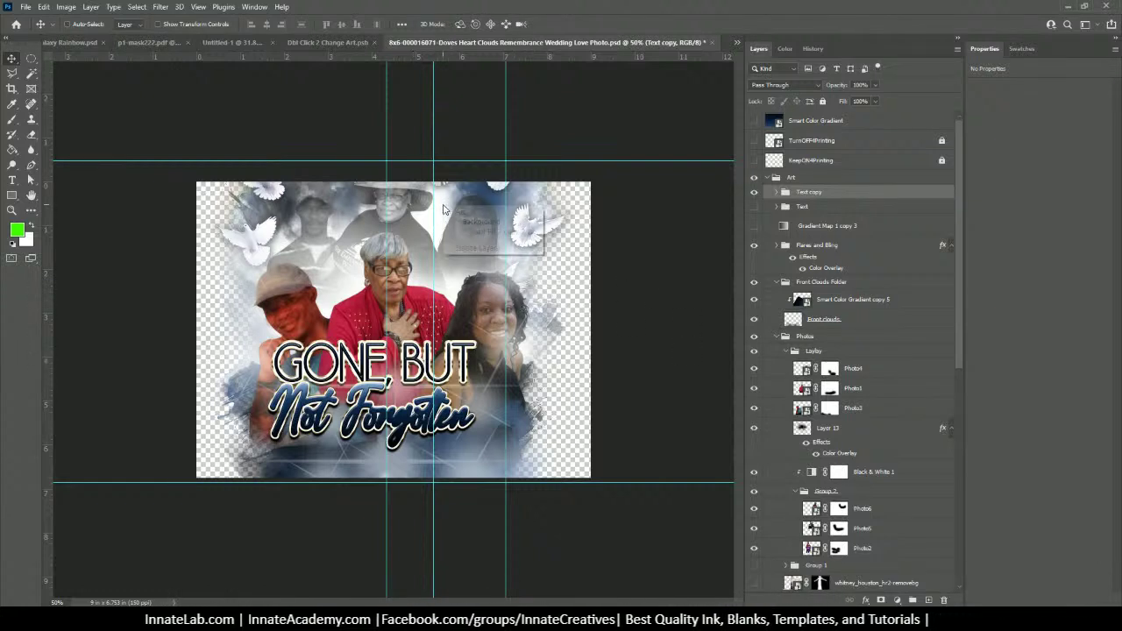
left_click(481, 222)
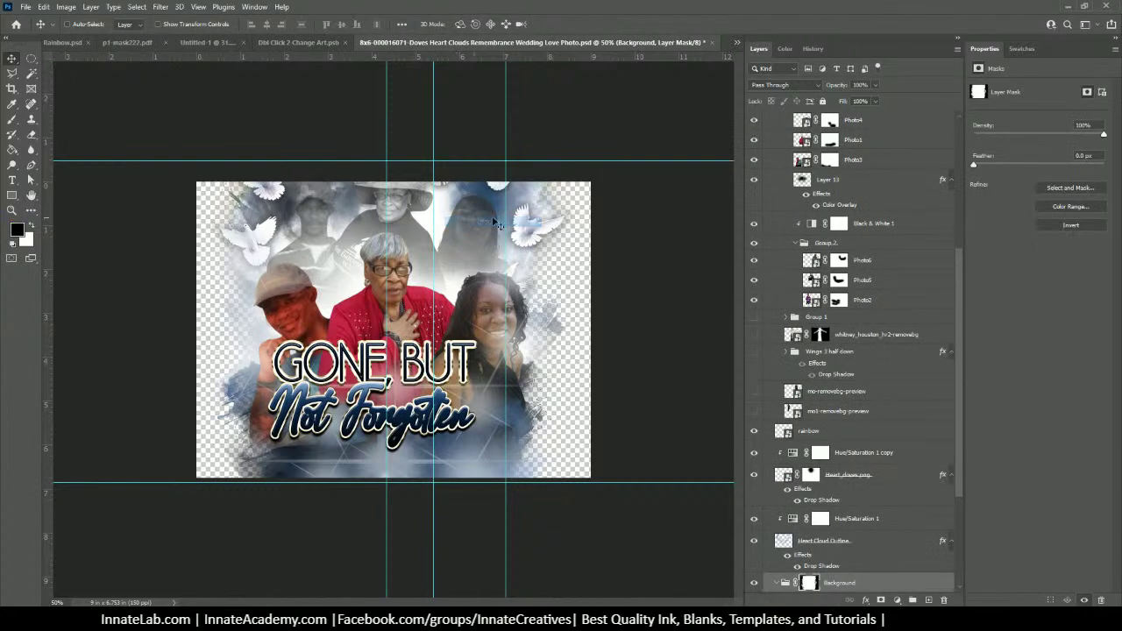
right_click(810, 525)
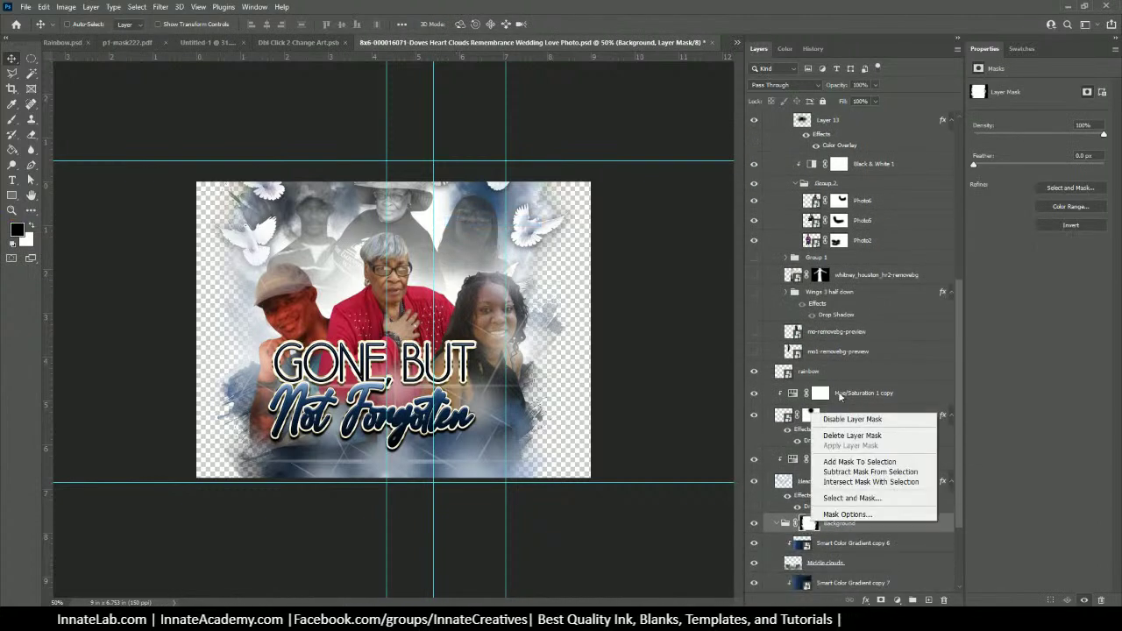
left_click(839, 424)
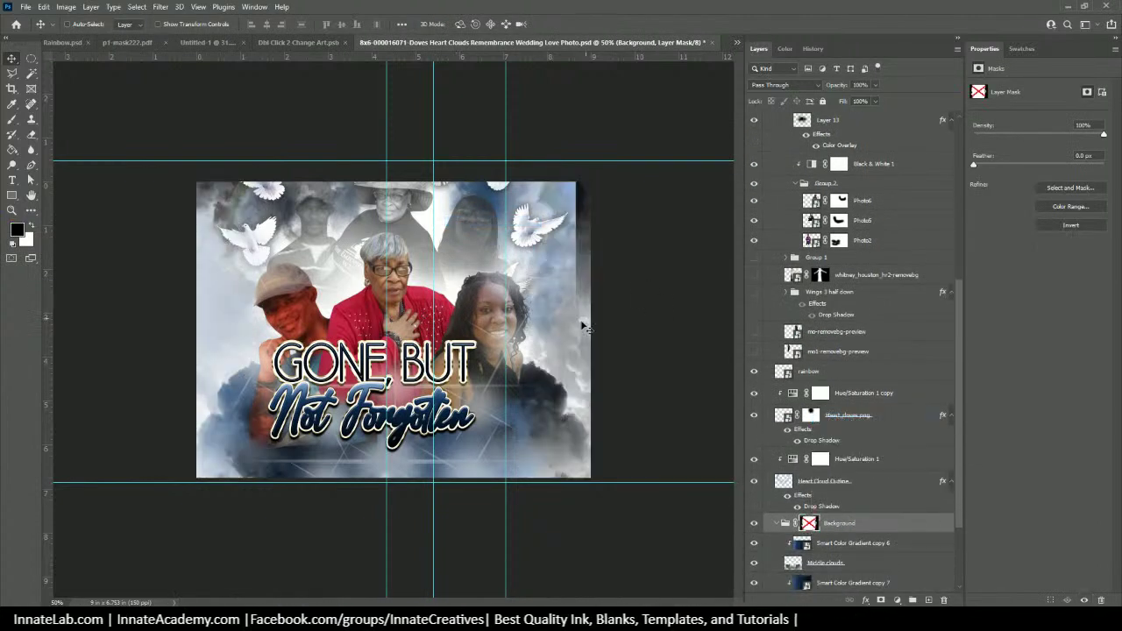
Stretch the Smart Color Gradient copy 8 layer in the Background group across the full canvas width, about 9.007 in wide at X 0 in
scroll(829, 517, "down", 3)
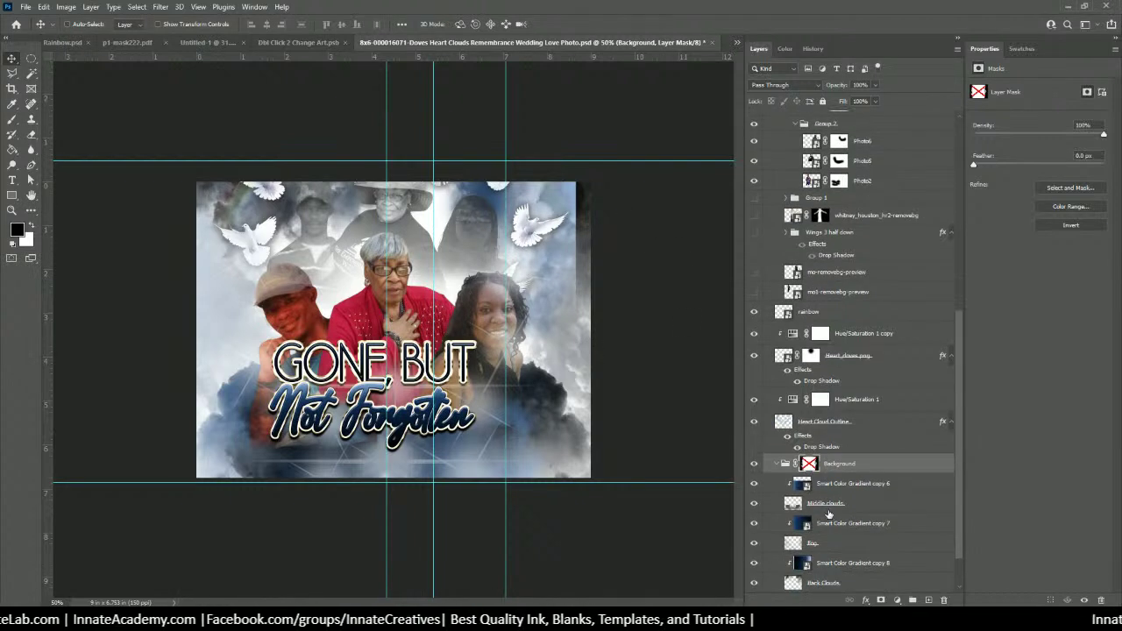
left_click(833, 515)
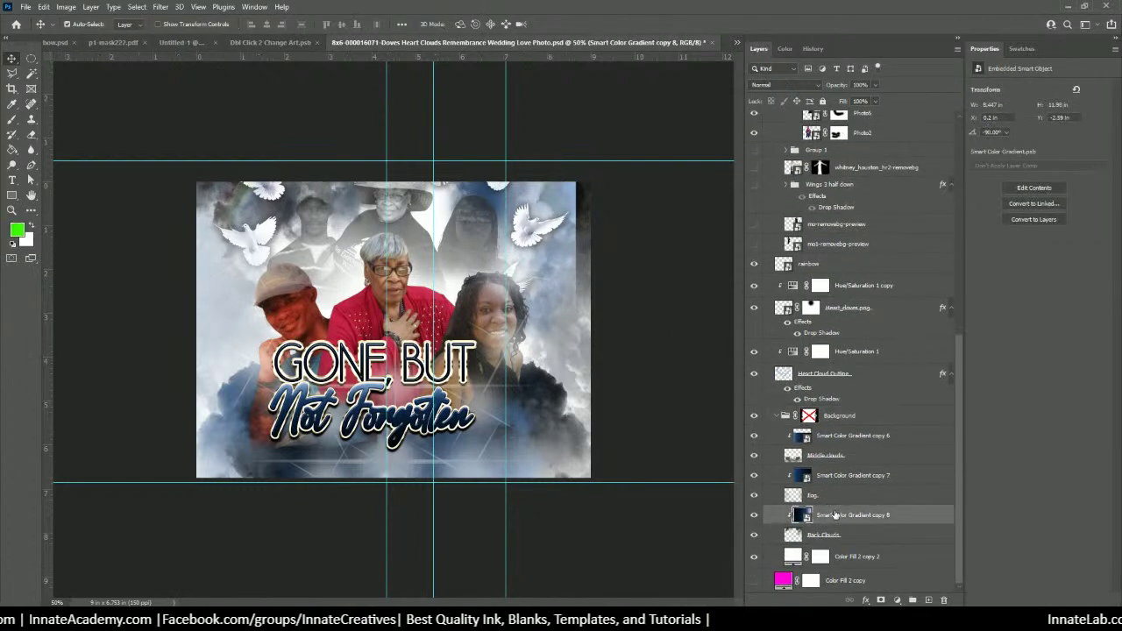
key("ctrl+t")
left_click_drag(201, 333, 203, 322)
left_click_drag(577, 330, 594, 333)
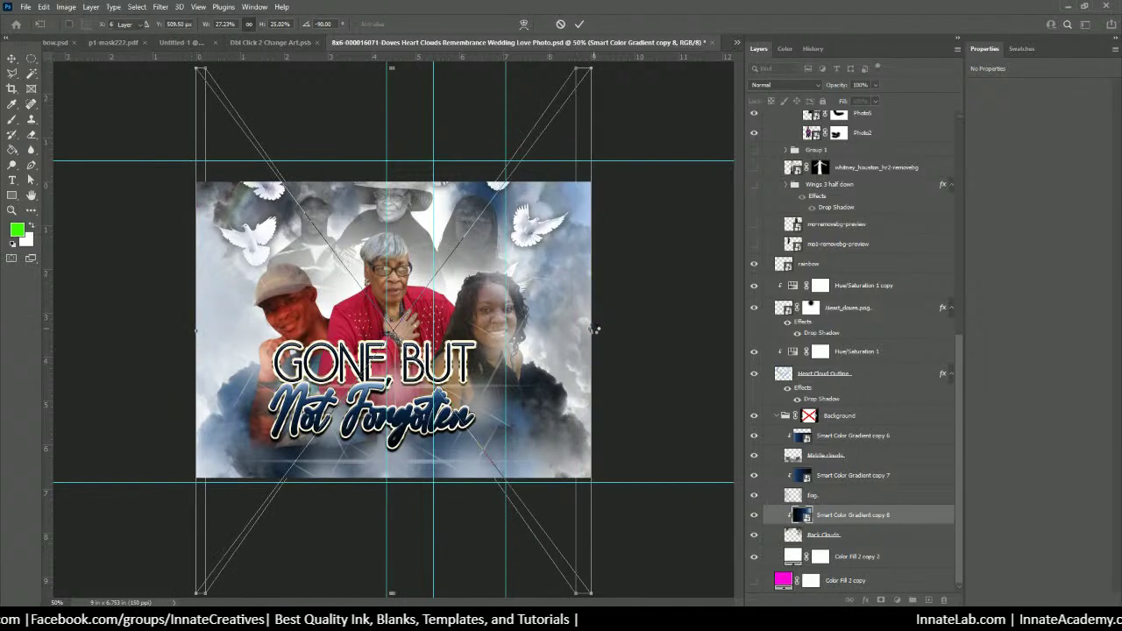
key("Return")
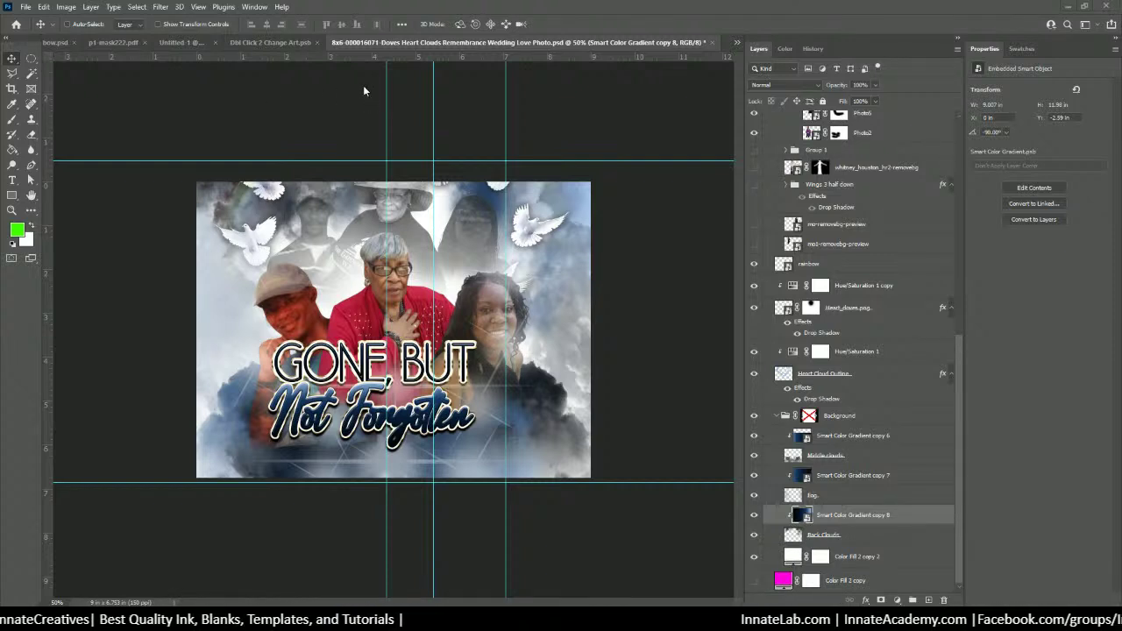
Switch to the Dbl Click 2 Change Art document and copy its Turn off to print outline layer into the Doves Heart Clouds Remembrance document
left_click(305, 44)
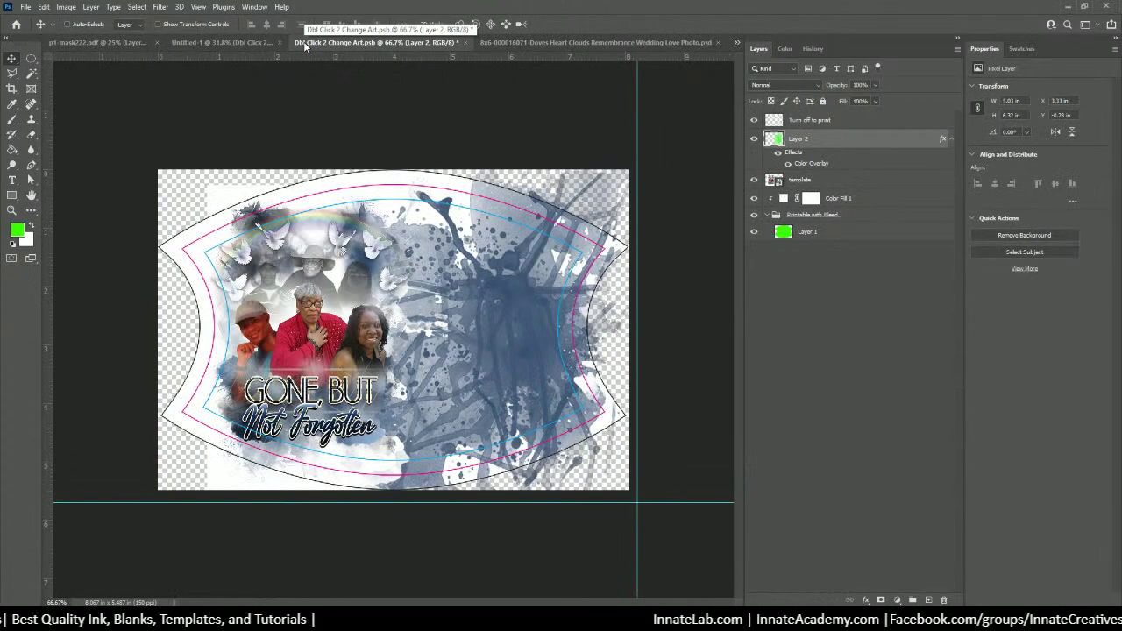
left_click(824, 180)
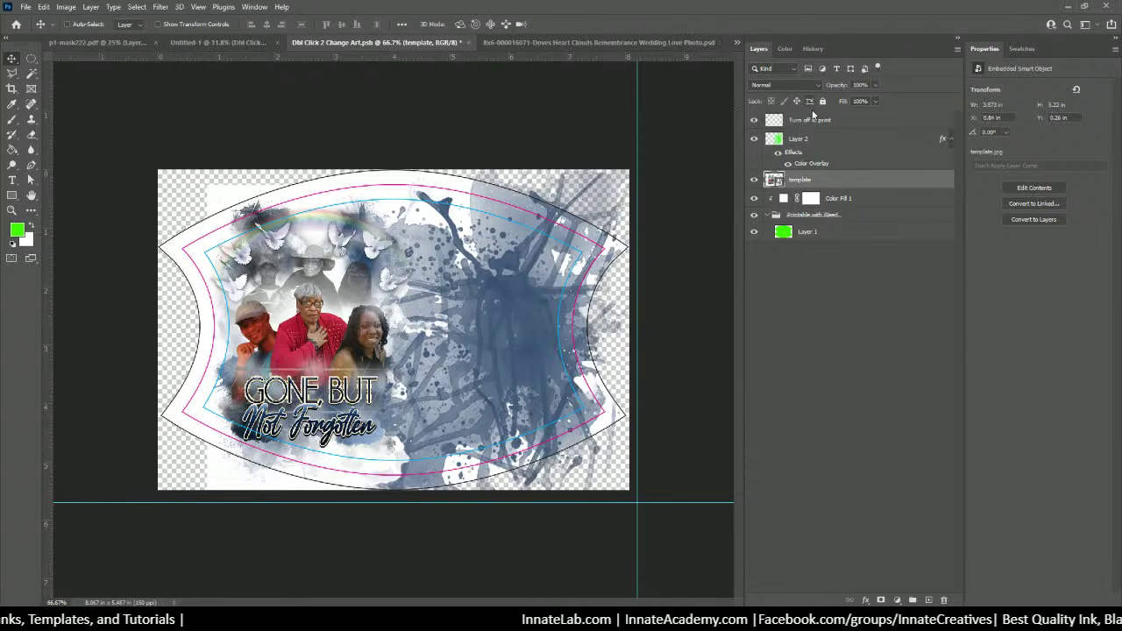
left_click(846, 217)
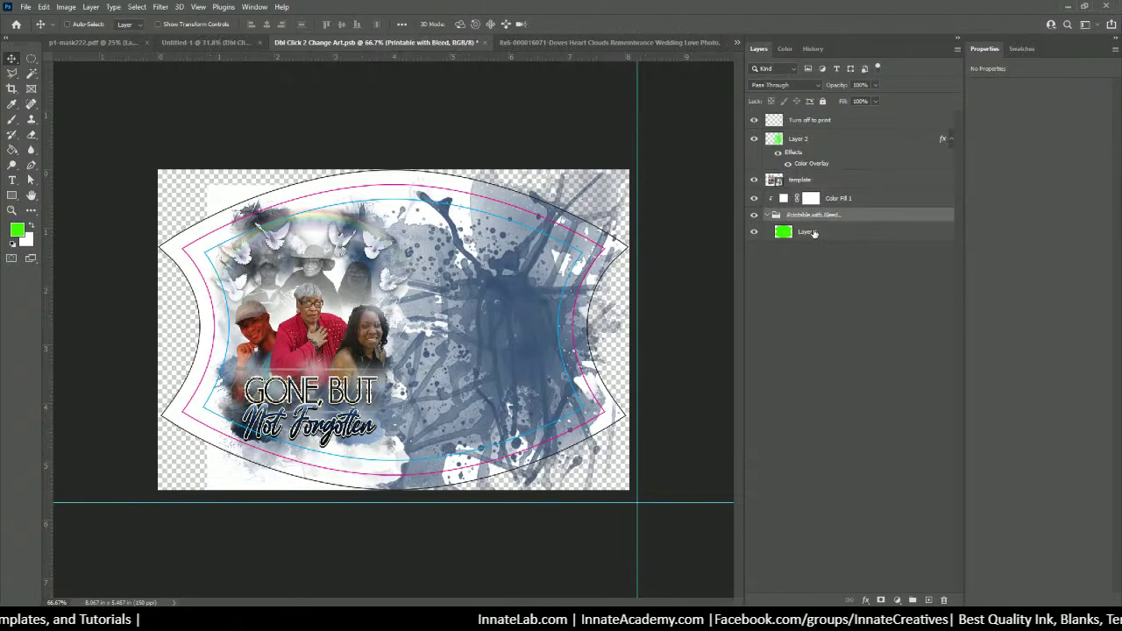
left_click(814, 233)
left_click(801, 120)
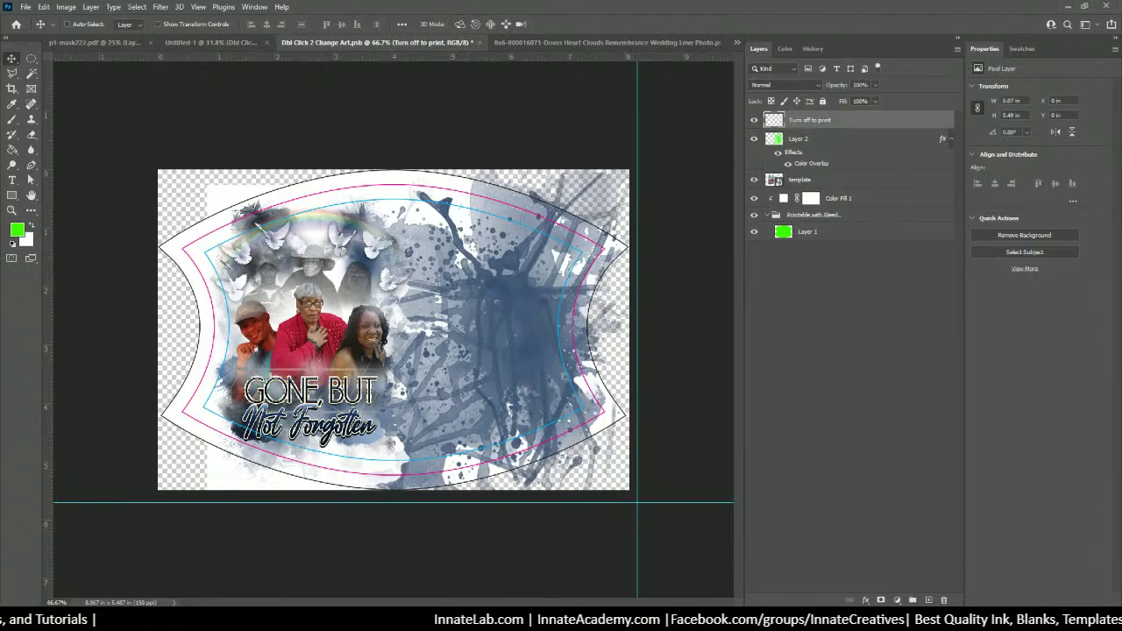
left_click_drag(322, 242, 422, 241)
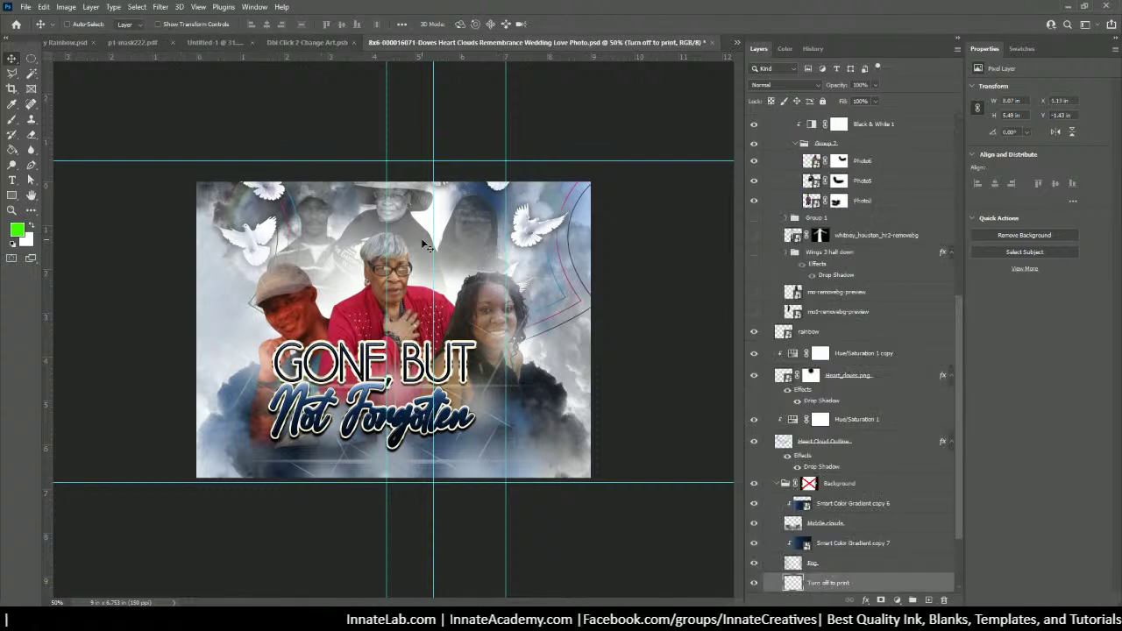
Position the mask outline over the memorial artwork at about X 0.47 in, Y 0.62 in
left_click_drag(567, 272, 536, 354)
left_click_drag(539, 357, 536, 357)
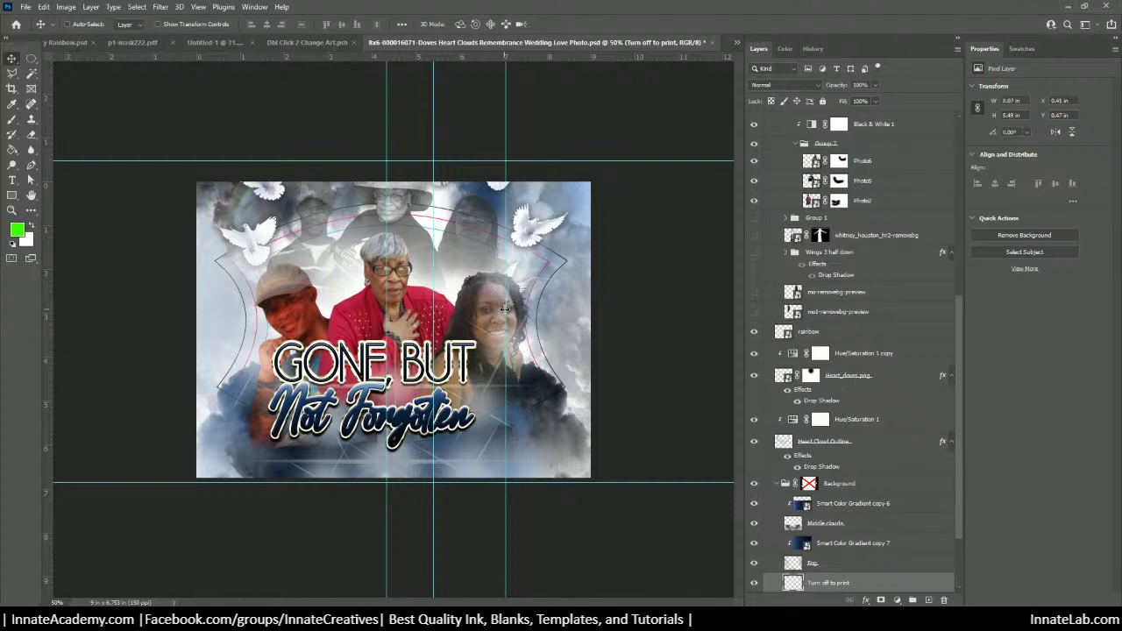
key("ctrl+plus")
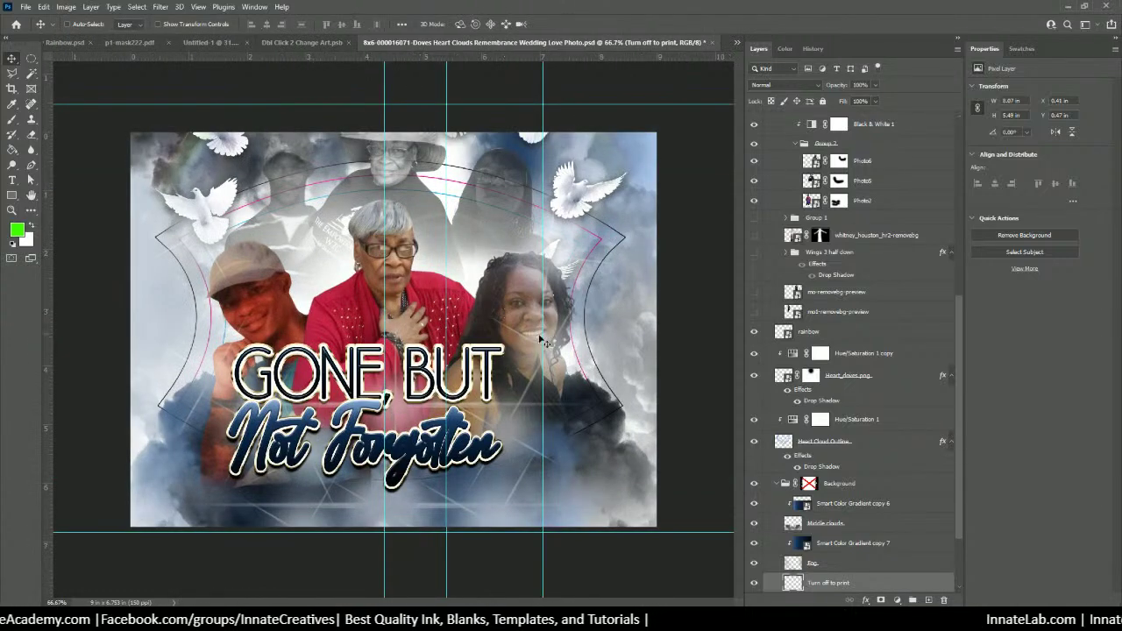
left_click_drag(575, 333, 581, 347)
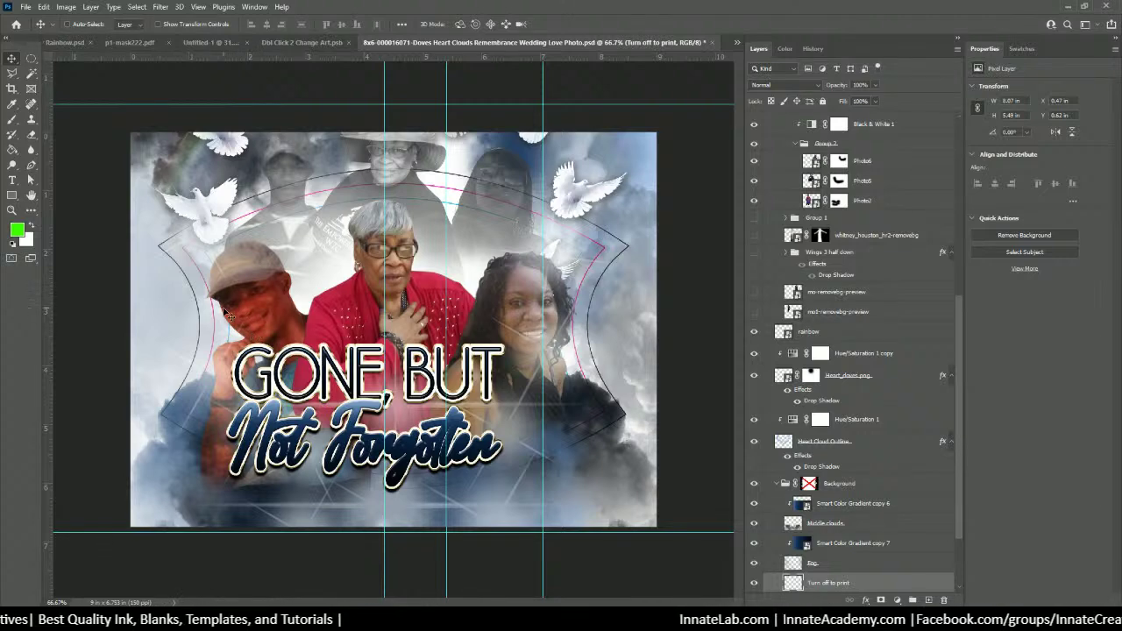
Move the Photo3 layer slightly up and inward to about X 0.91 in, Y 1.74 in
right_click(271, 307)
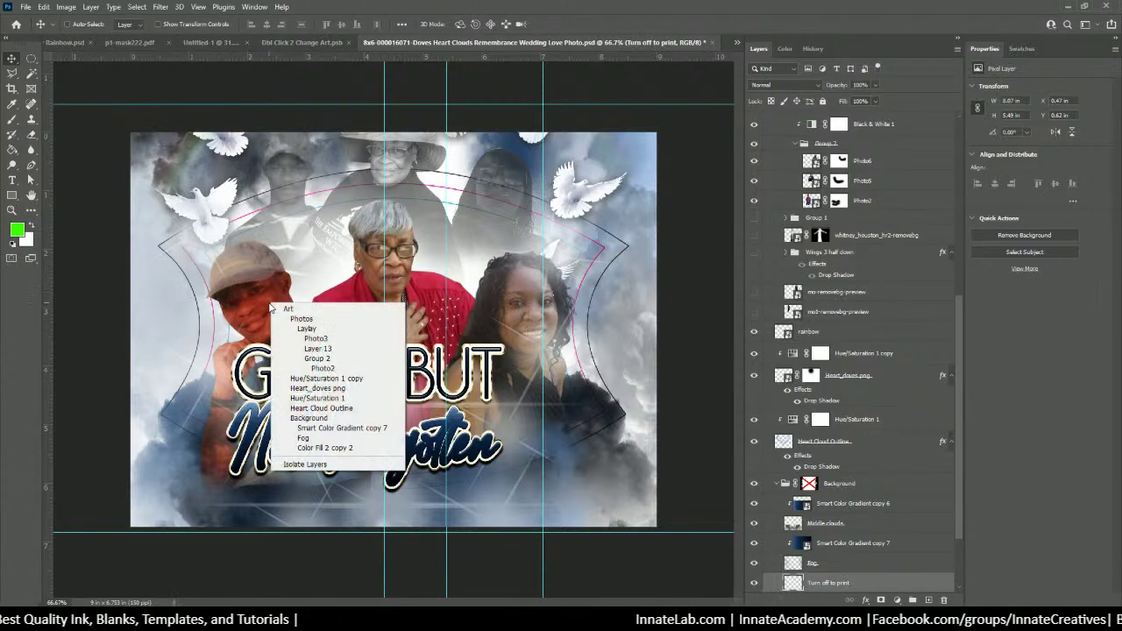
left_click(311, 339)
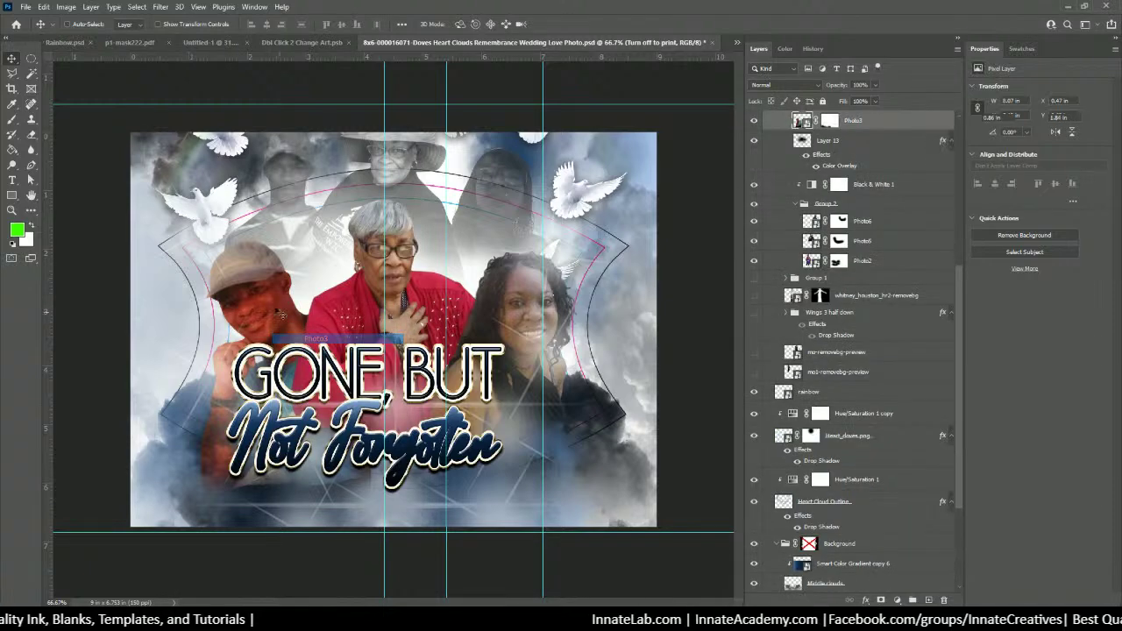
mouse_move(271, 303)
left_mouse_down()
mouse_move(284, 297)
mouse_move(274, 299)
left_mouse_up()
Select the Photos group and turn its visibility off and on to check which artwork it holds
scroll(893, 222, "up", 4)
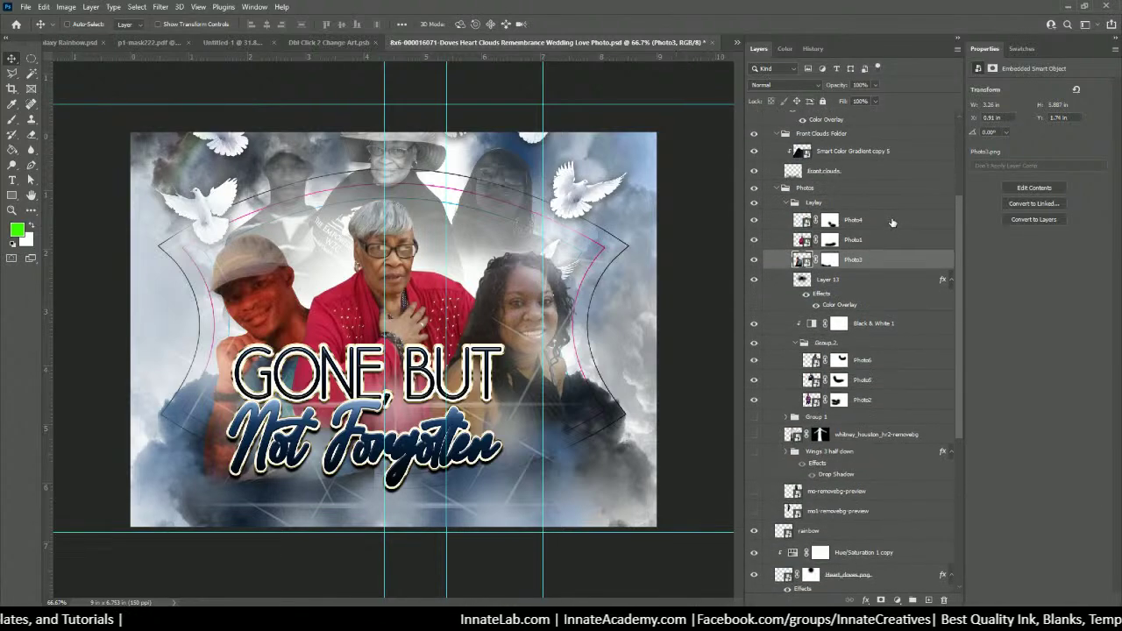
left_click(813, 188)
left_click(754, 188)
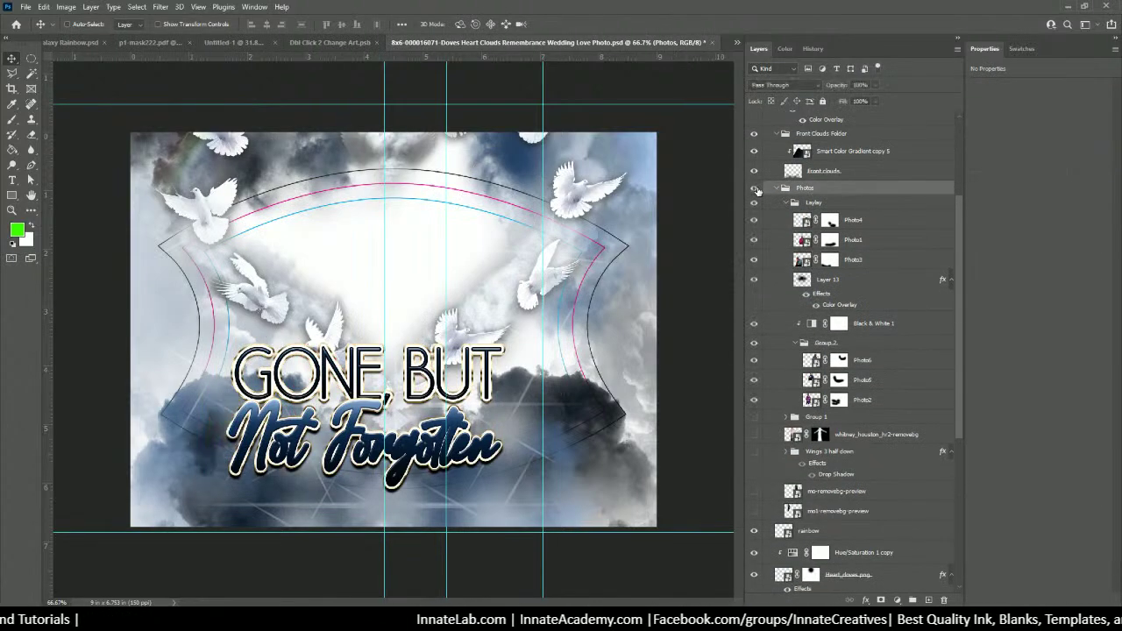
left_click(755, 188)
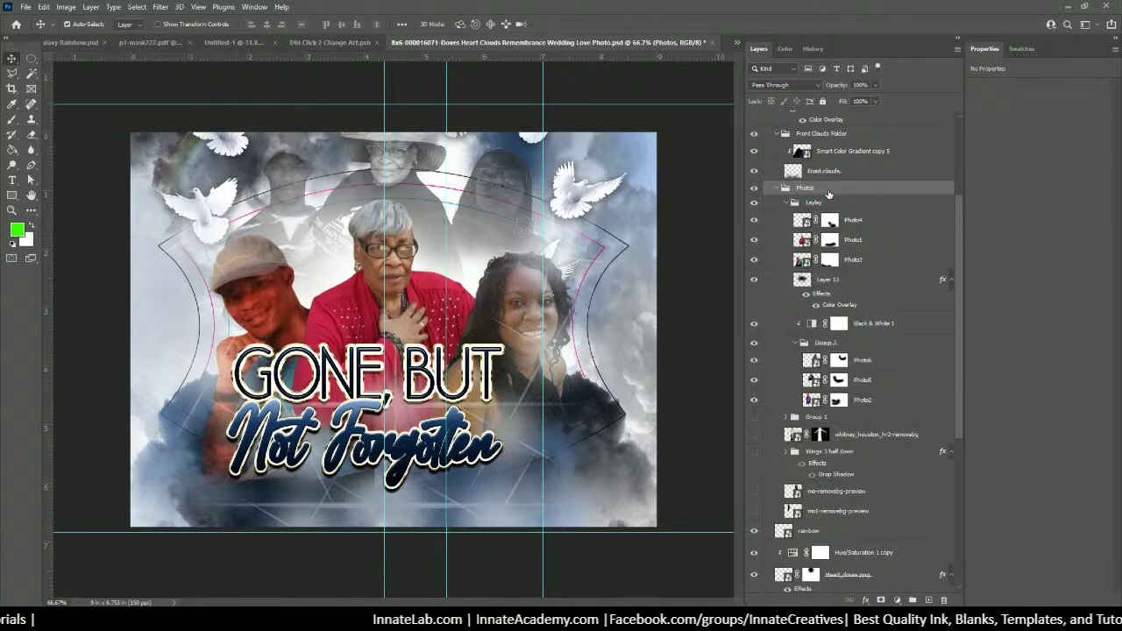
Scale the Photos group to about 65.04% and centre it so the people fit within the mask outline
key("ctrl+t")
left_click_drag(638, 334, 515, 303)
mouse_move(366, 325)
left_mouse_down()
mouse_move(422, 342)
mouse_move(386, 333)
left_mouse_up()
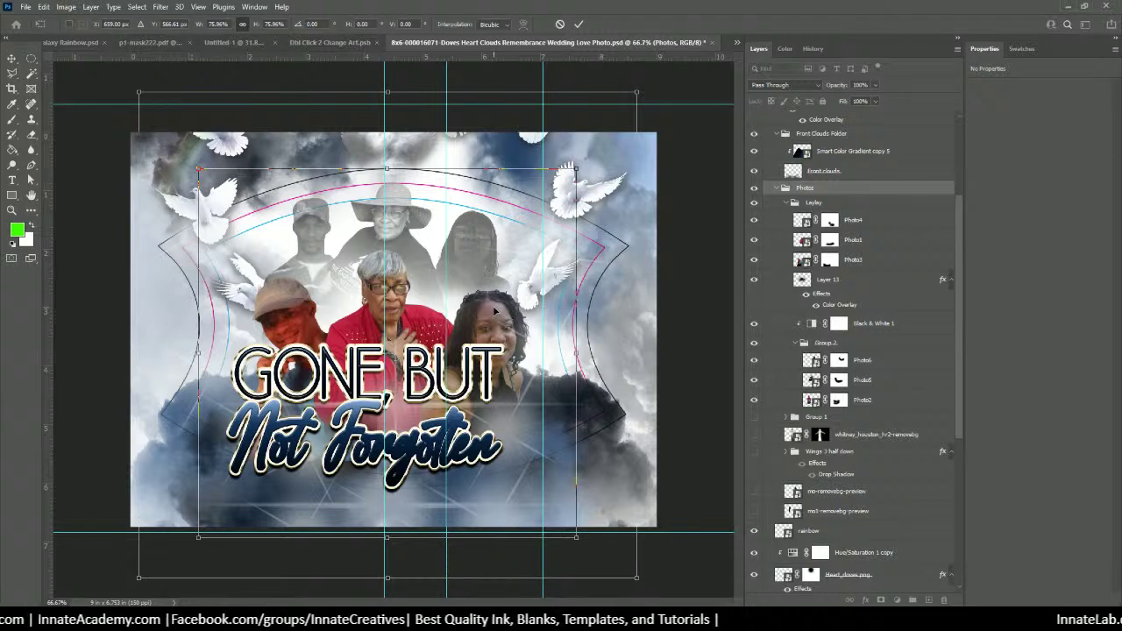
left_click_drag(502, 305, 502, 305)
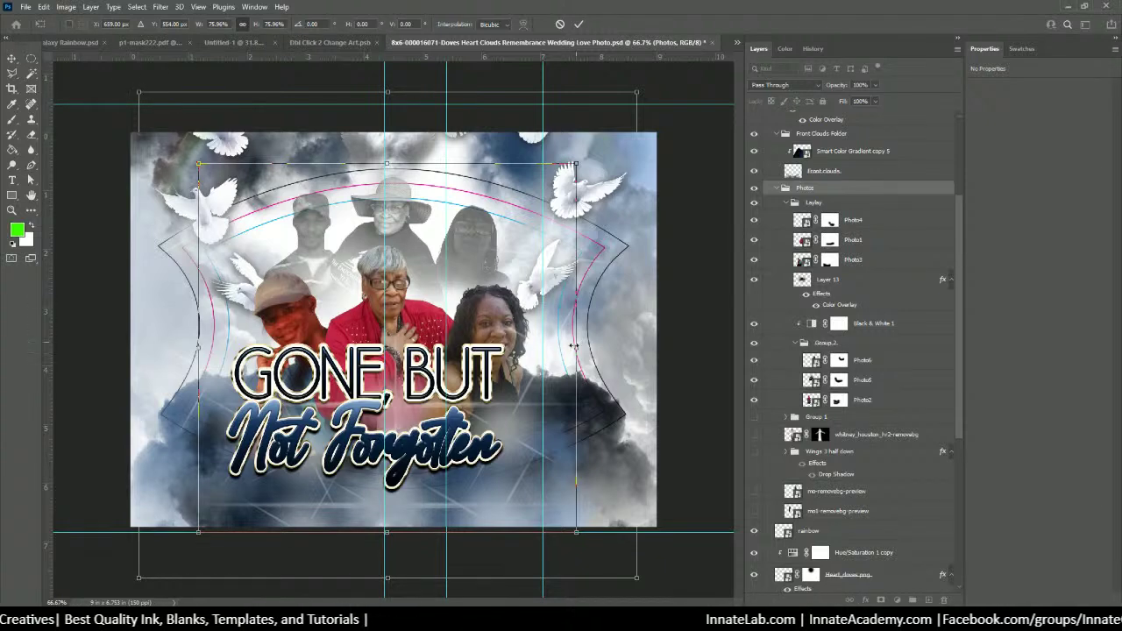
left_click_drag(579, 348, 559, 338)
left_click_drag(470, 329, 481, 324)
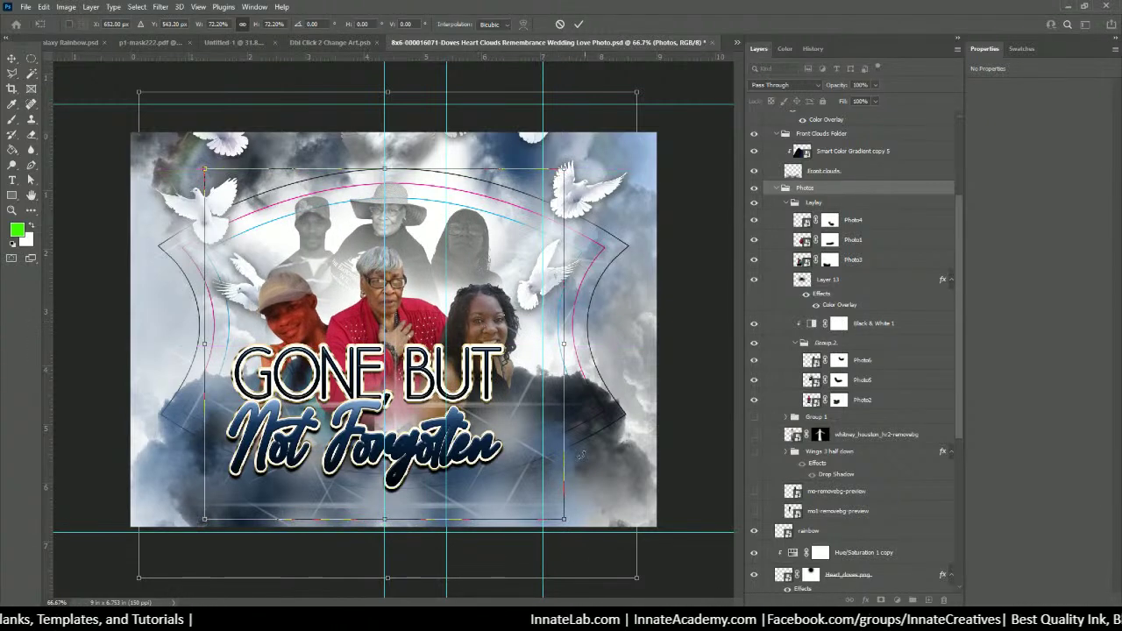
left_click_drag(567, 524, 541, 496)
left_click_drag(409, 300, 420, 298)
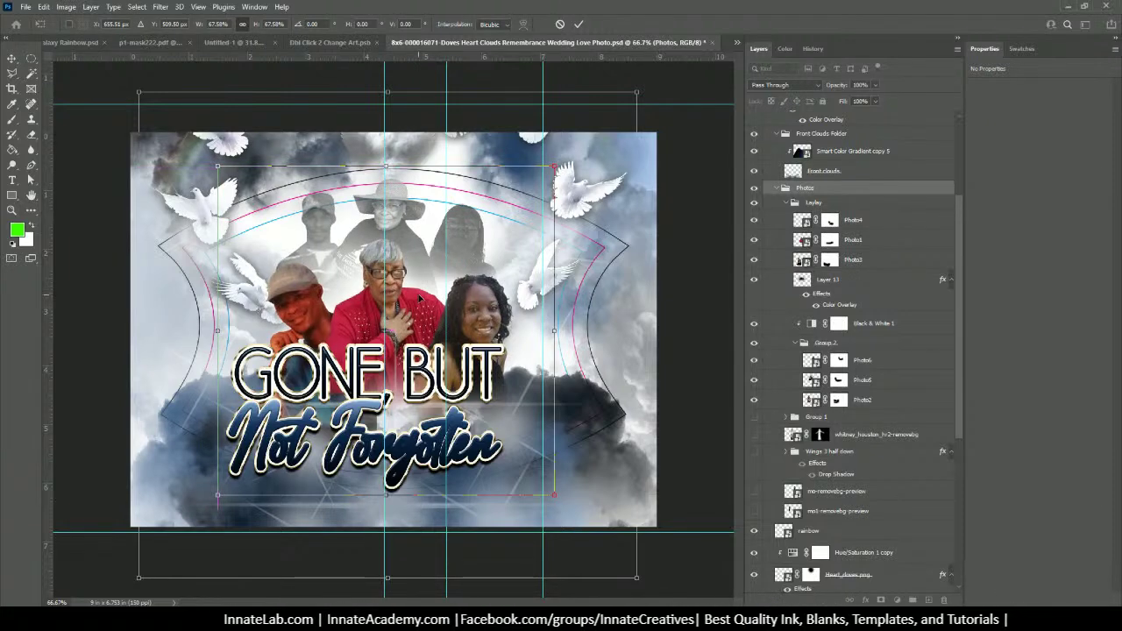
mouse_move(554, 497)
left_mouse_down()
mouse_move(504, 481)
mouse_move(544, 482)
left_mouse_up()
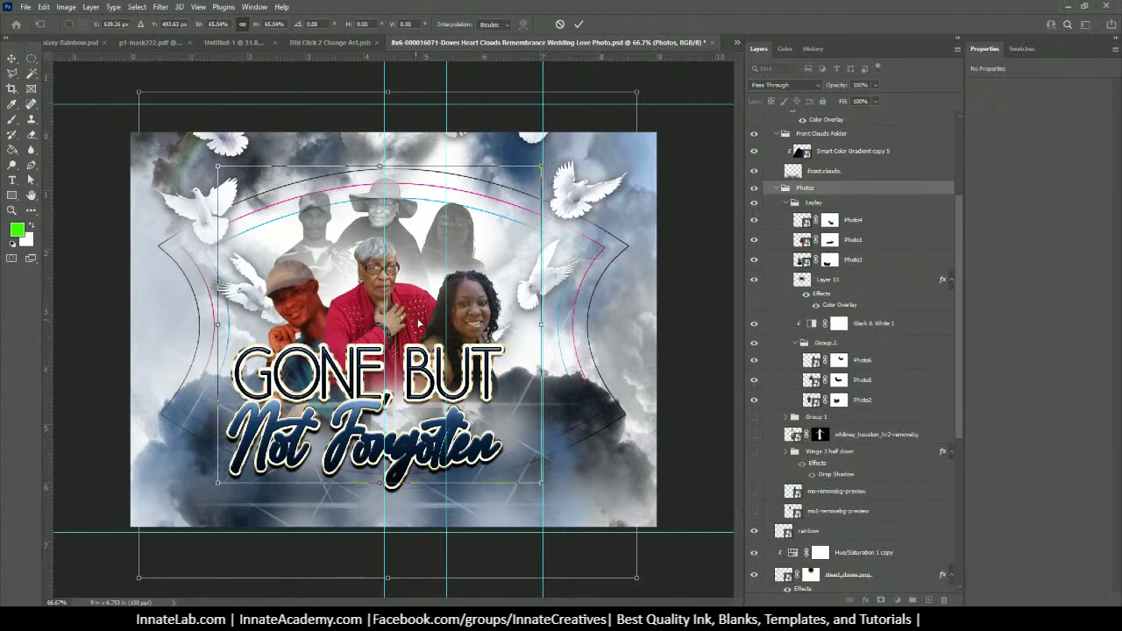
left_click_drag(417, 323, 420, 325)
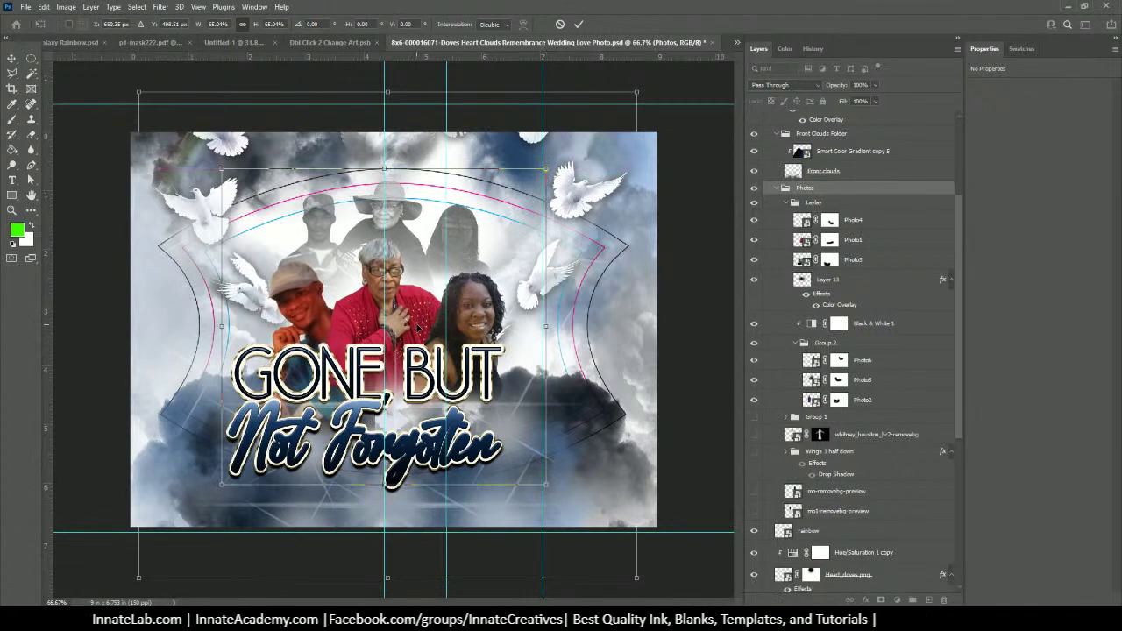
key("Return")
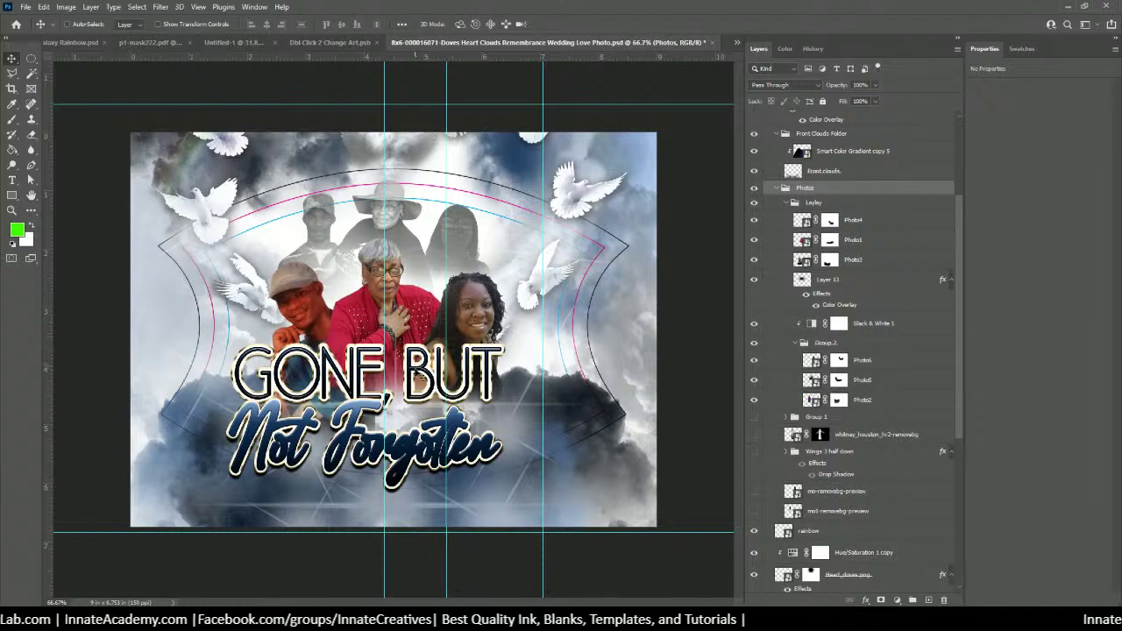
Scale the Text copy group to about 75.17% and place it below the people at about X 652 px, Y 642 px
right_click(418, 372)
left_click(431, 389)
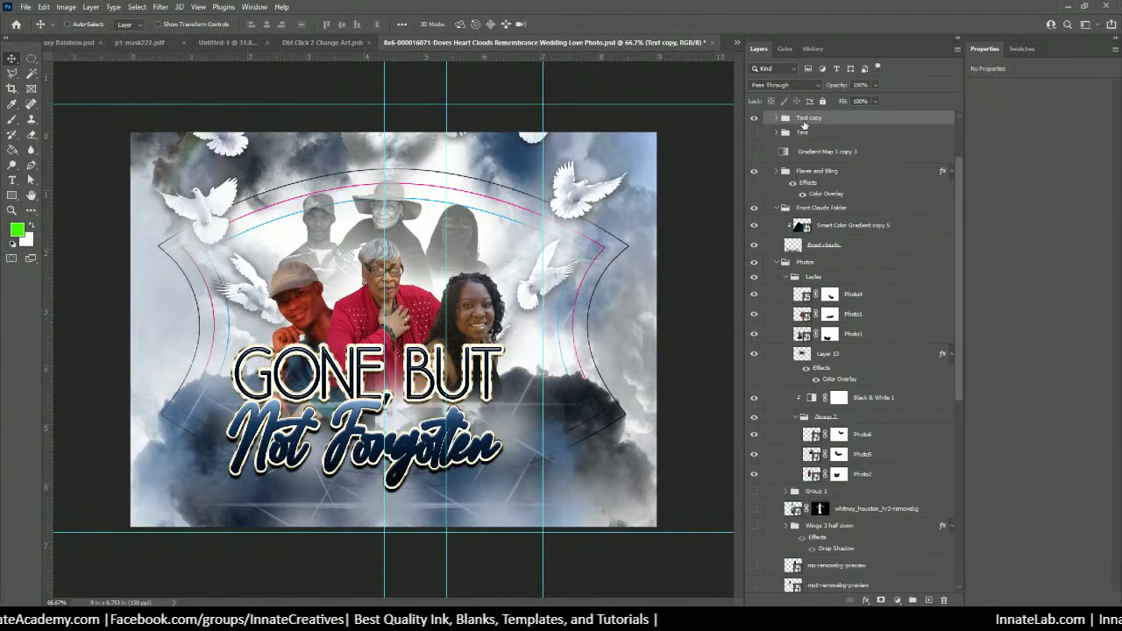
key("ctrl+t")
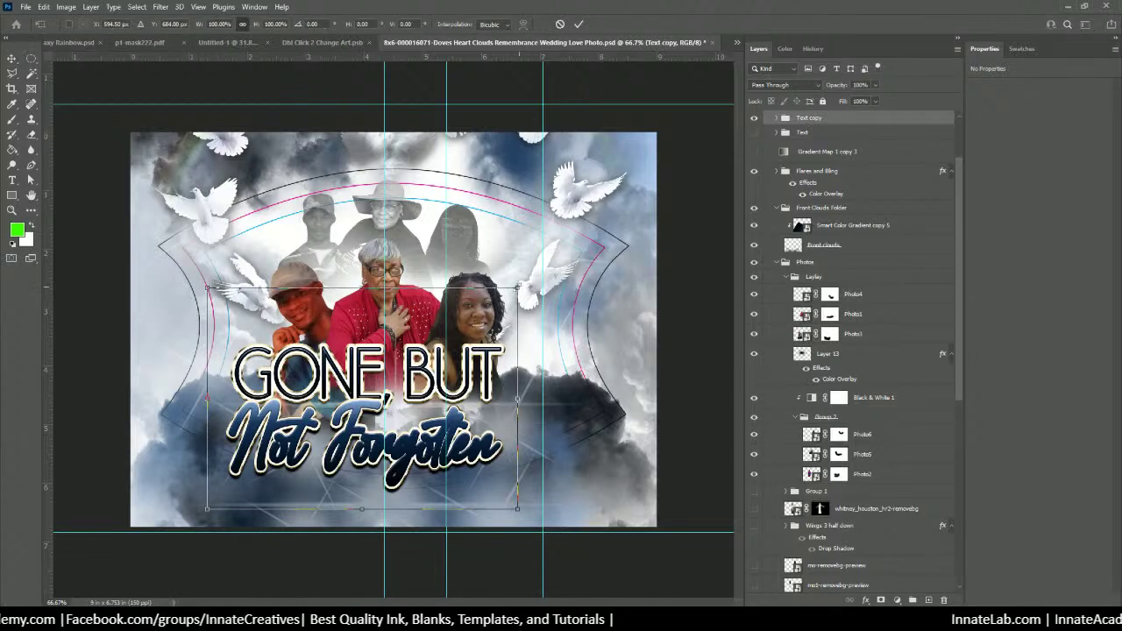
left_click_drag(518, 287, 475, 324)
left_click_drag(421, 412, 475, 367)
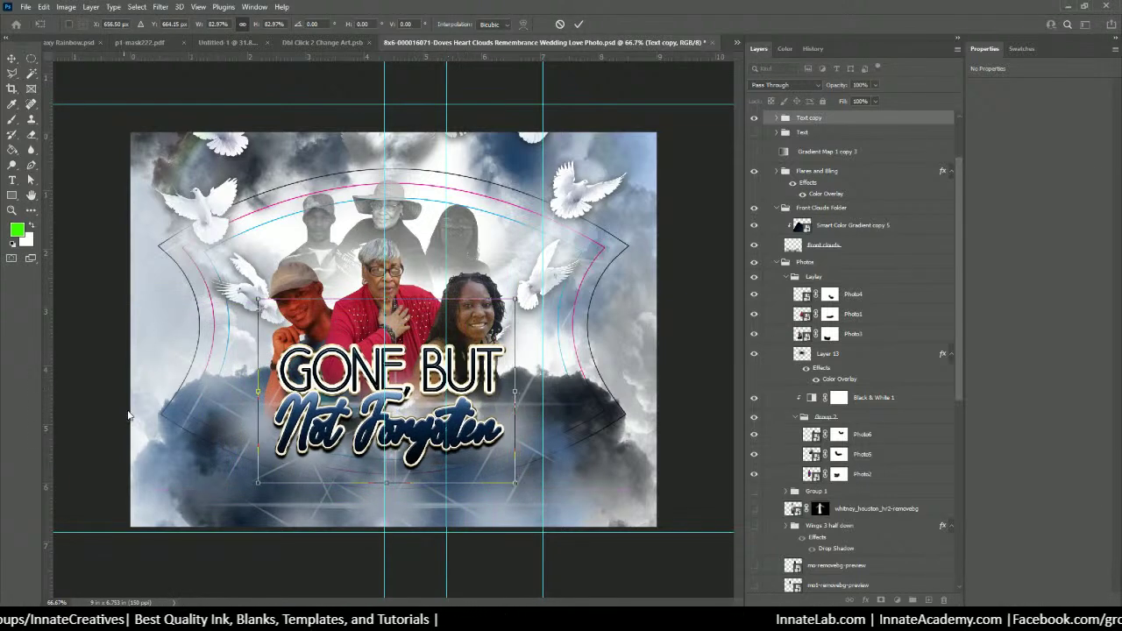
left_click_drag(513, 482, 495, 458)
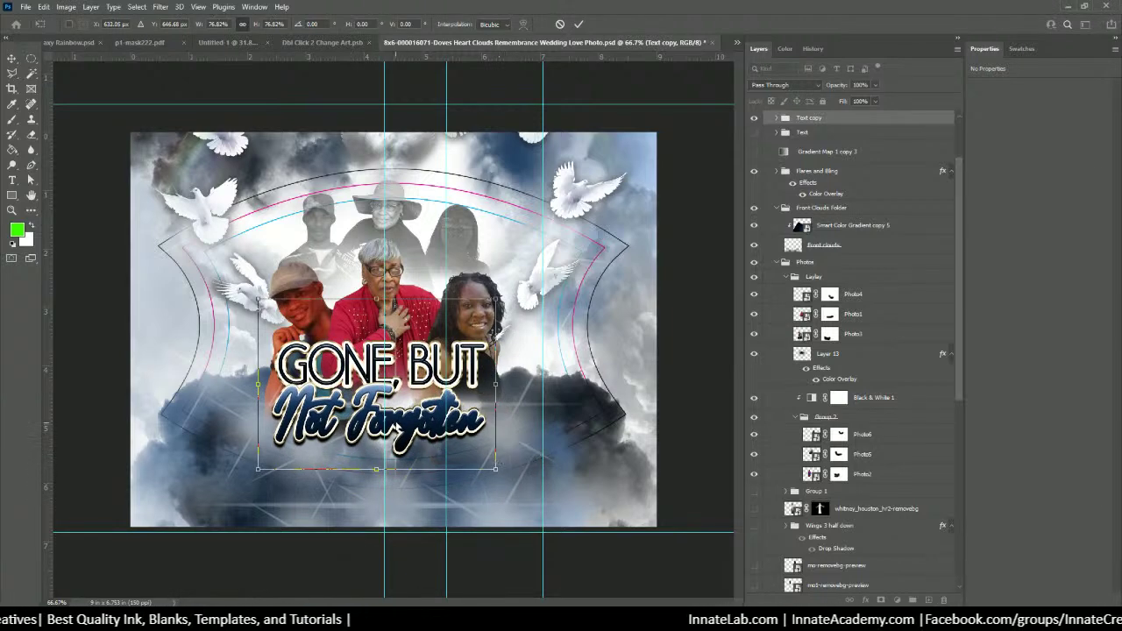
left_click_drag(399, 398, 407, 392)
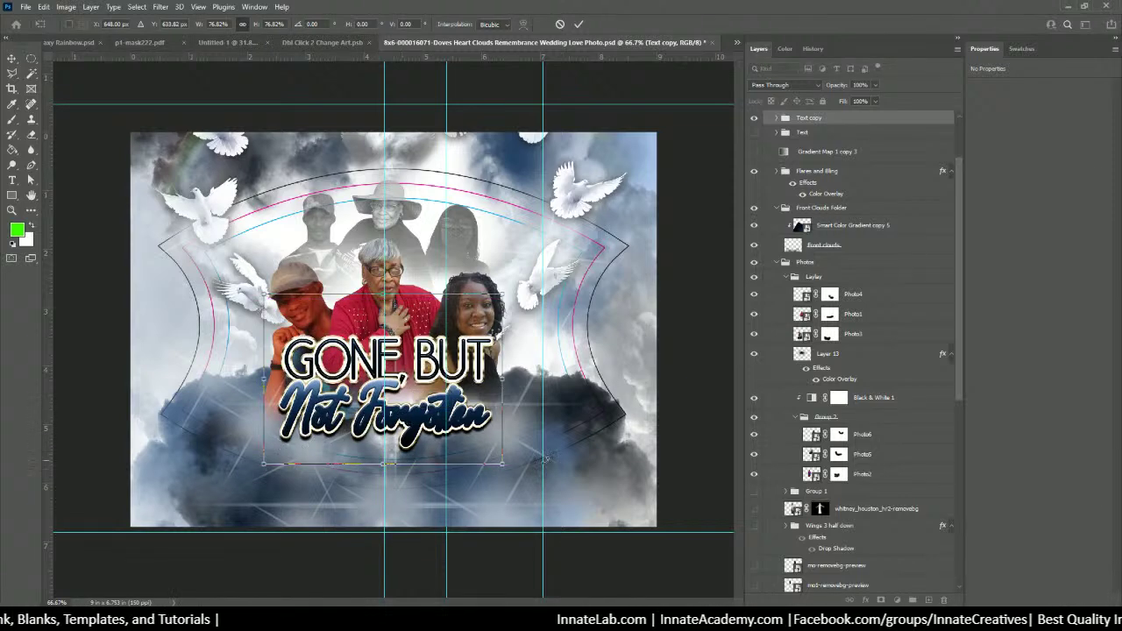
left_click_drag(501, 466, 497, 460)
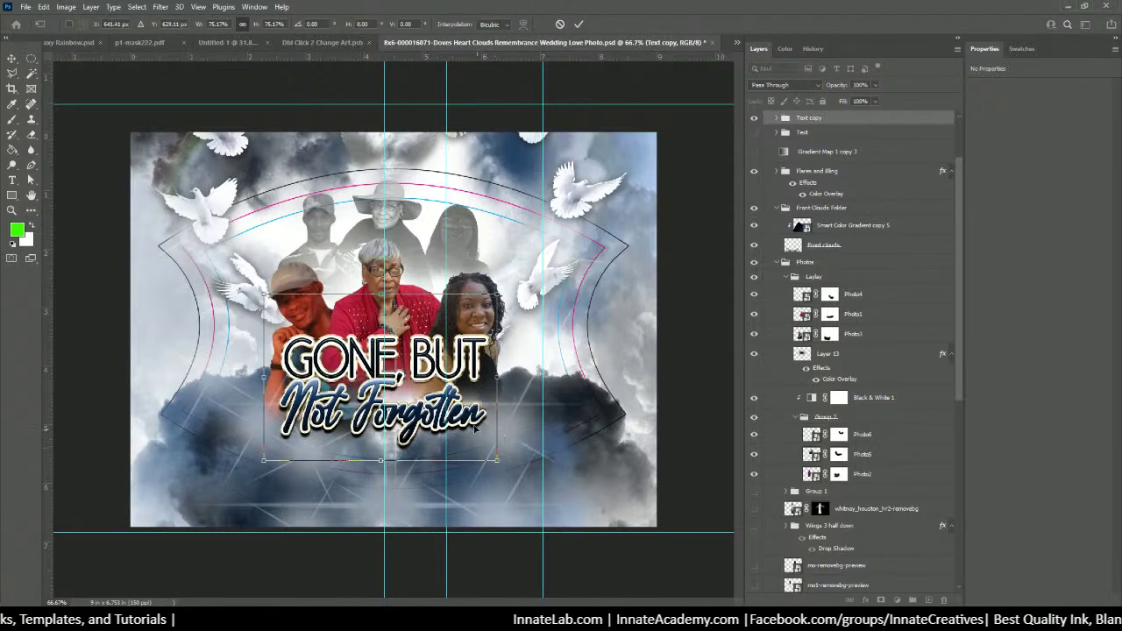
left_click_drag(474, 388, 479, 394)
left_click(123, 24)
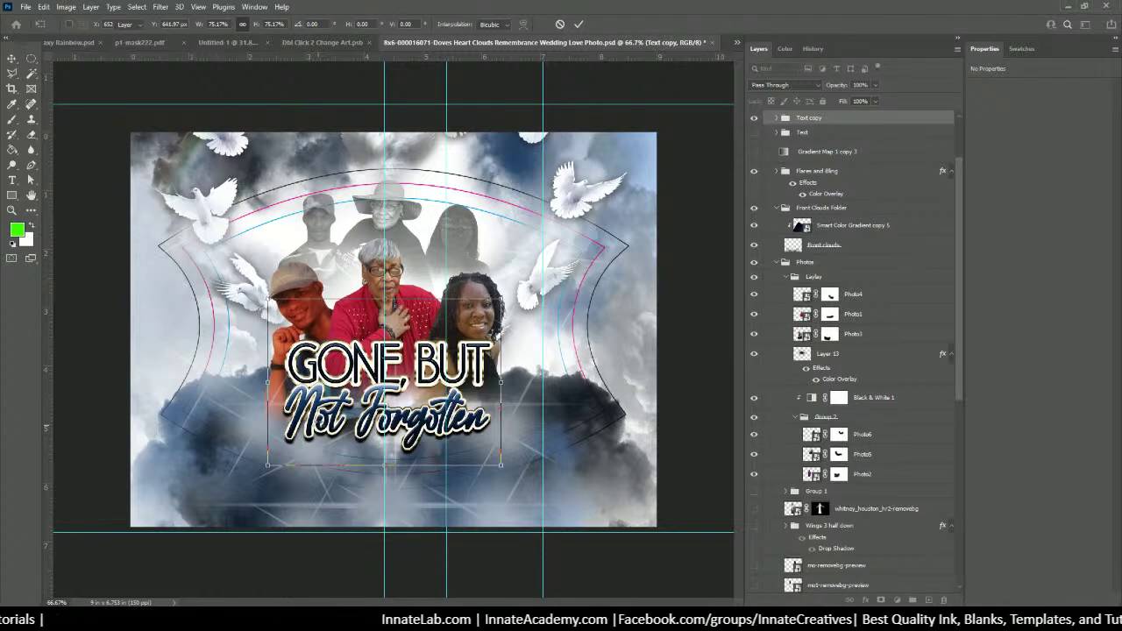
key("Return")
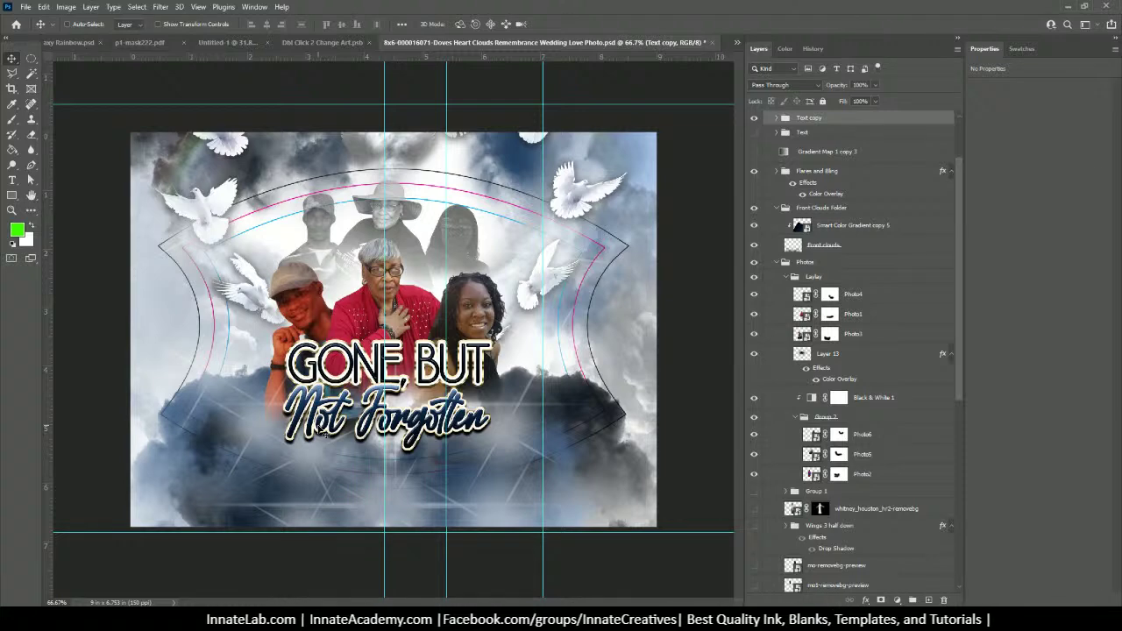
Scale the Heart_doves and Heart Cloud Outline layers with their Hue/Saturation adjustments to about 60% and position them behind the people within the mask outline
right_click(558, 279)
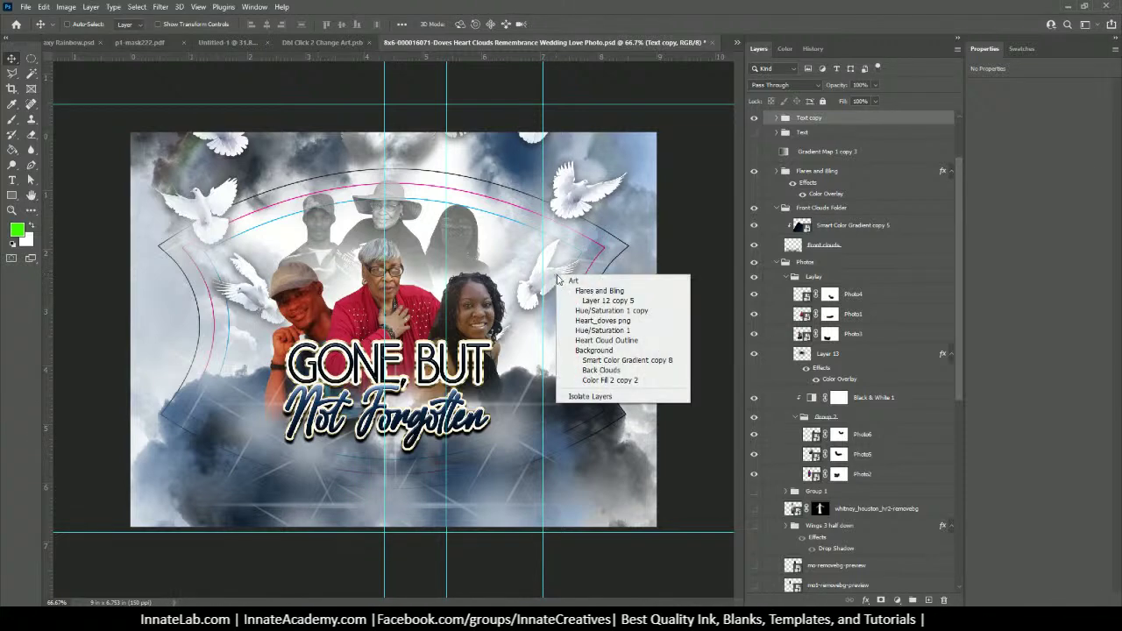
left_click(572, 321)
scroll(803, 474, "down", 5)
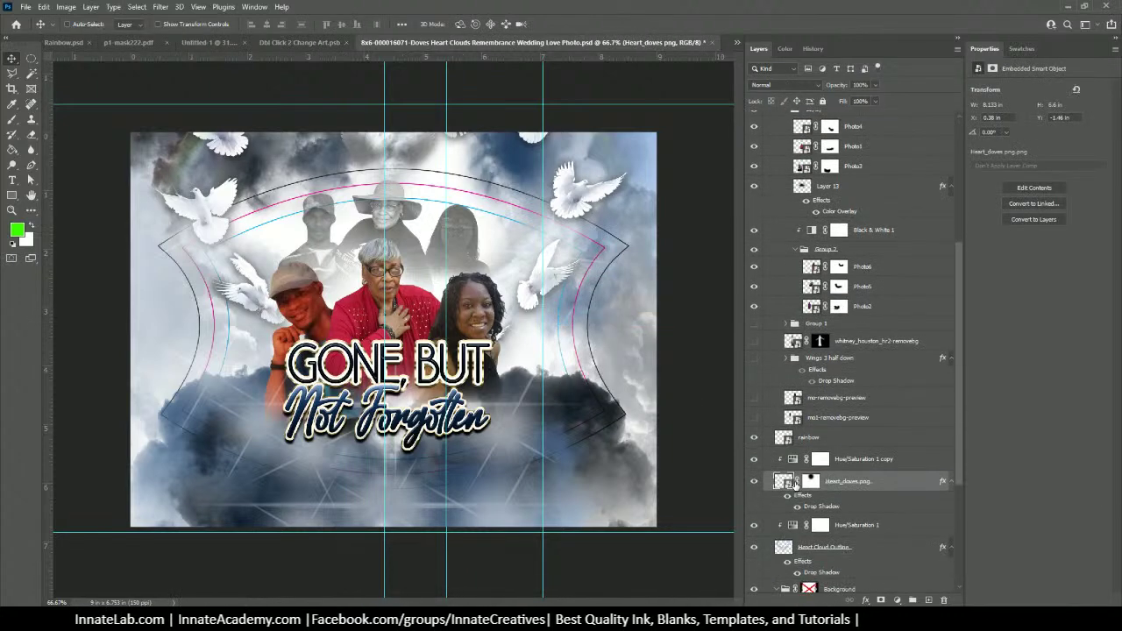
left_click(861, 403)
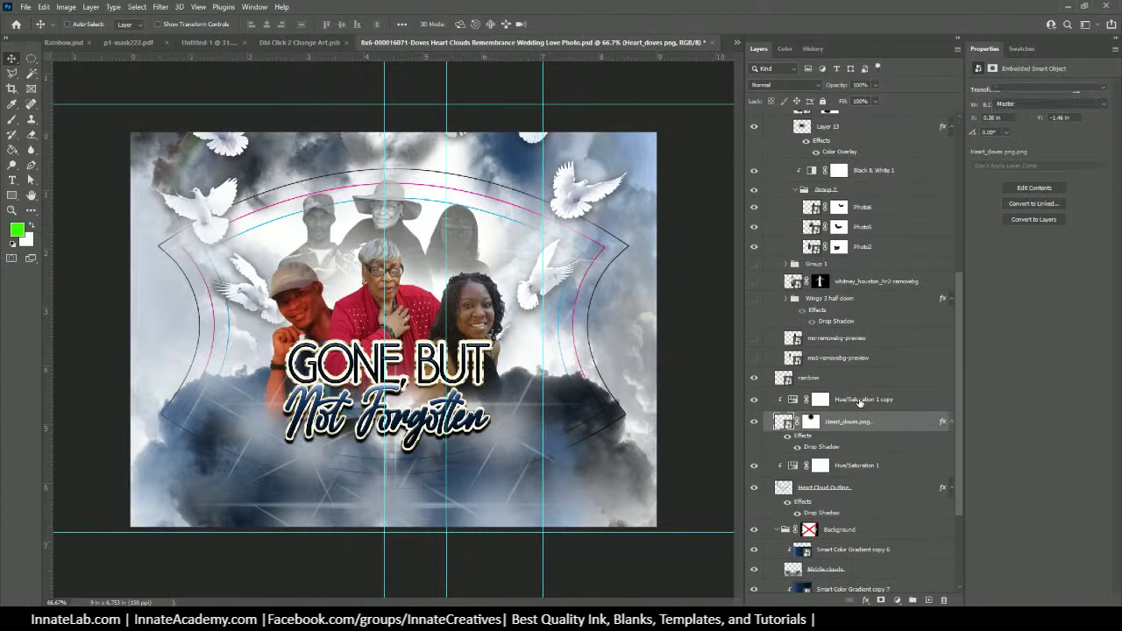
left_click(866, 489, "shift")
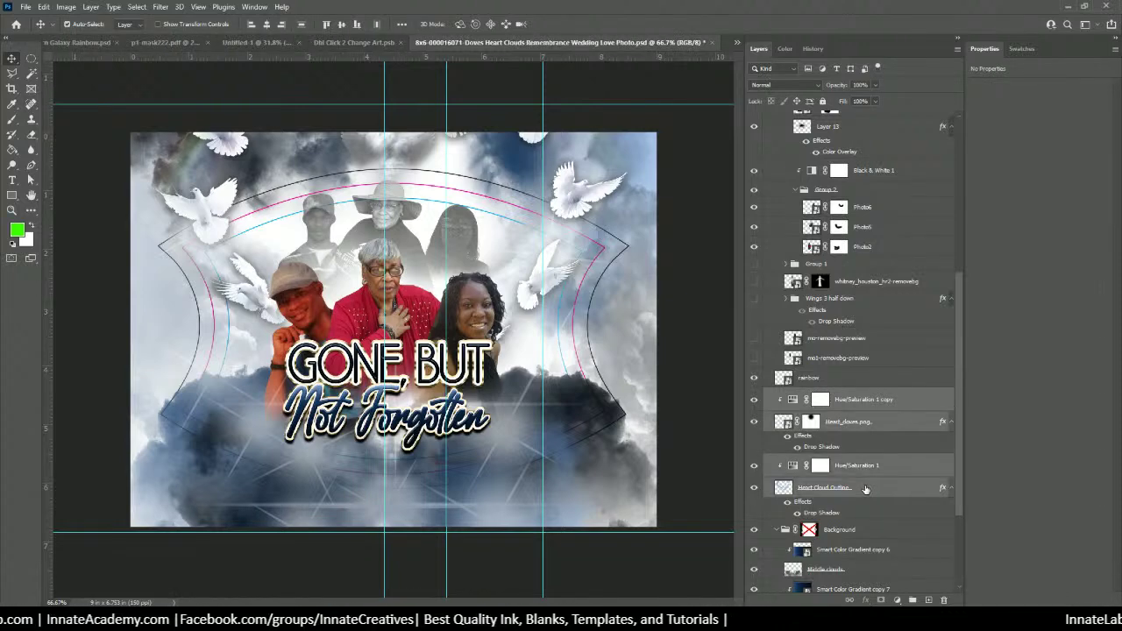
key("ctrl+t")
left_click_drag(629, 463, 453, 247)
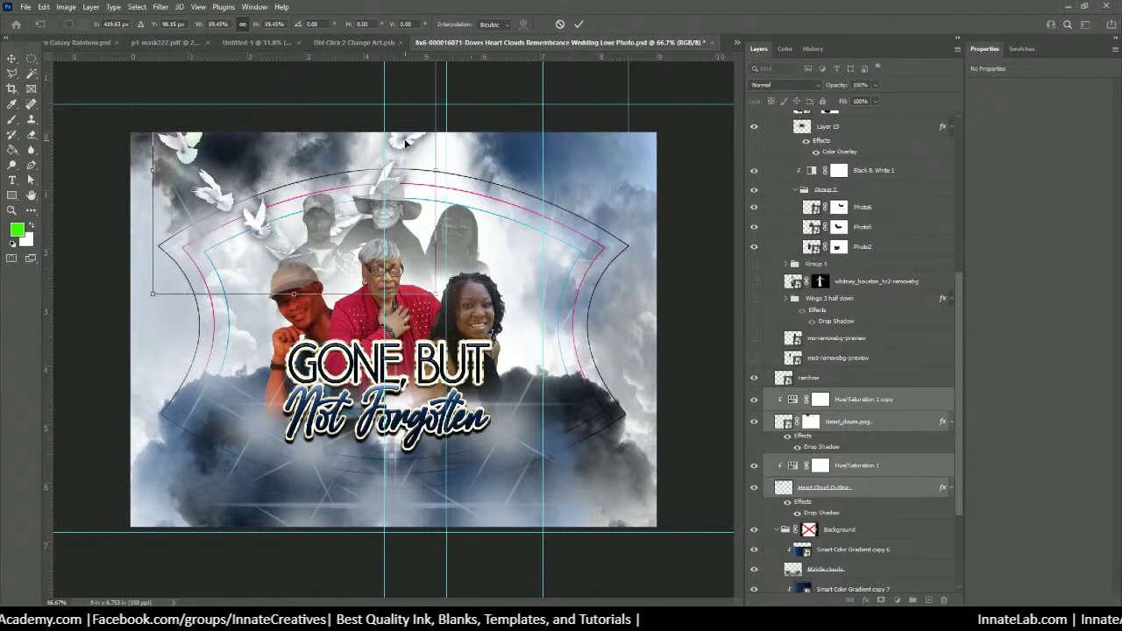
left_click_drag(408, 145, 484, 319)
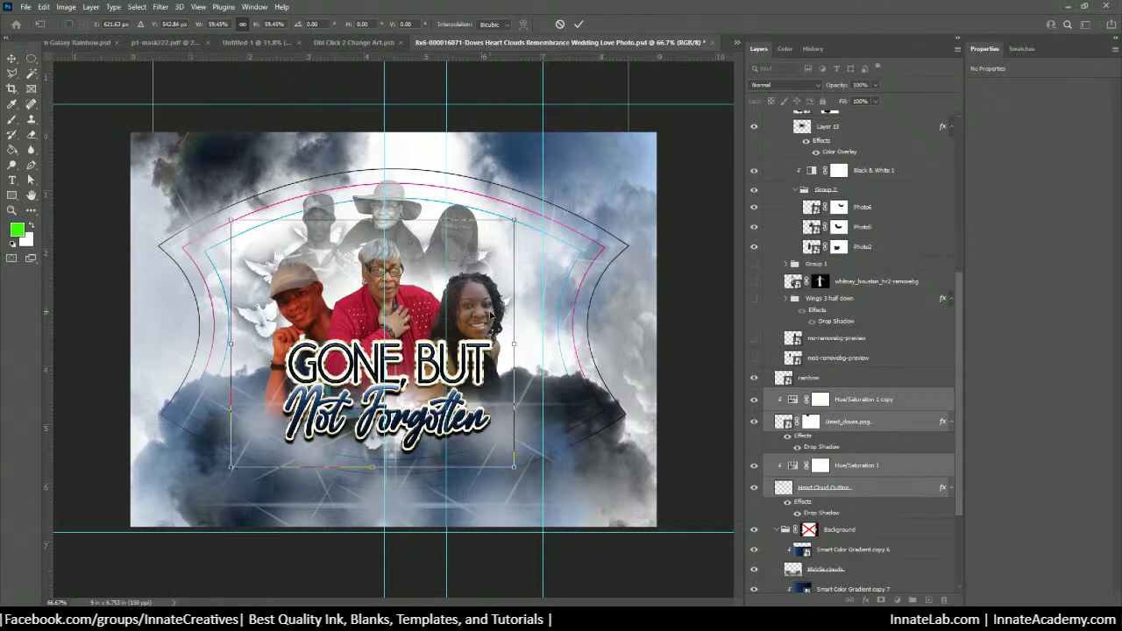
left_click_drag(514, 465, 522, 475)
left_click_drag(502, 292, 505, 292)
key("Return")
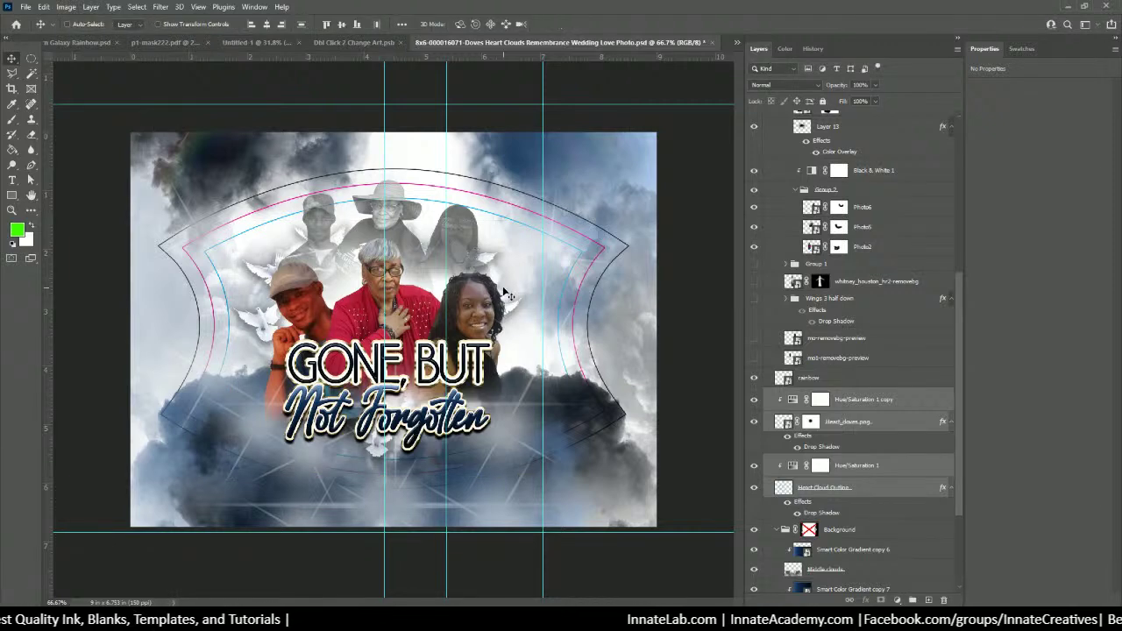
Select the Background group and turn its visibility off and on to check which artwork it holds
scroll(912, 449, "down", 5)
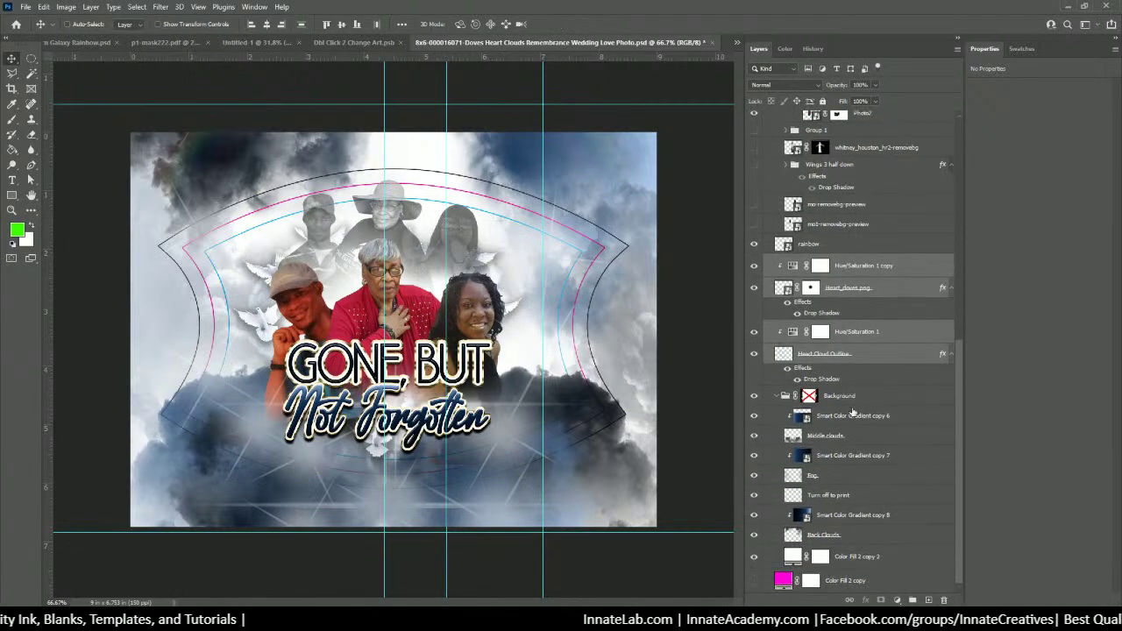
left_click(849, 402)
left_click(755, 397)
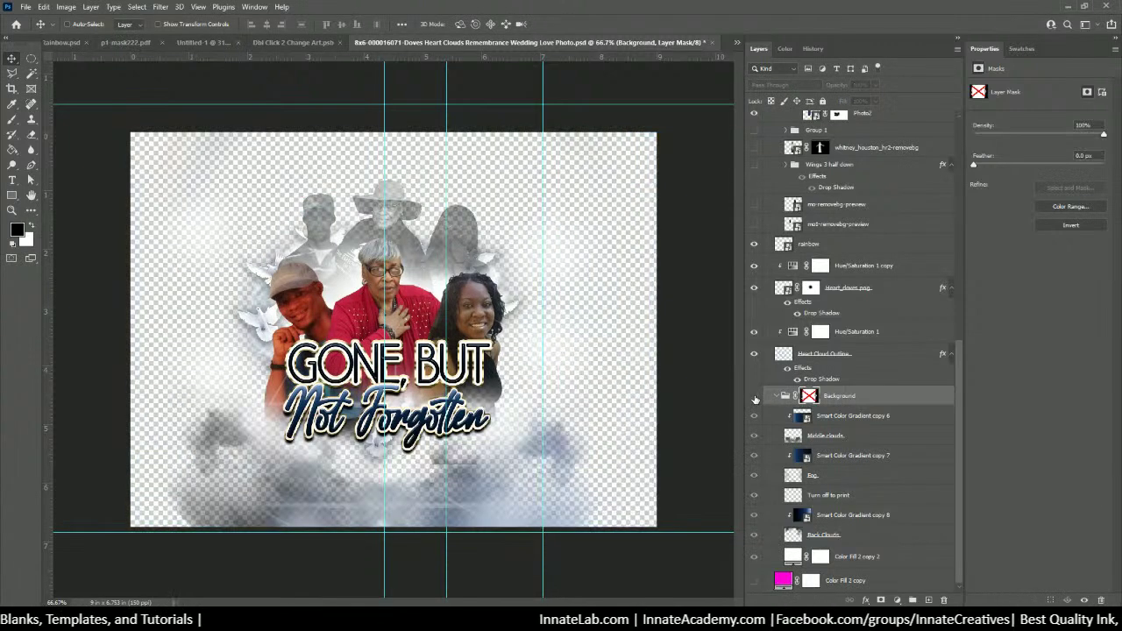
left_click(755, 397)
left_click(755, 396)
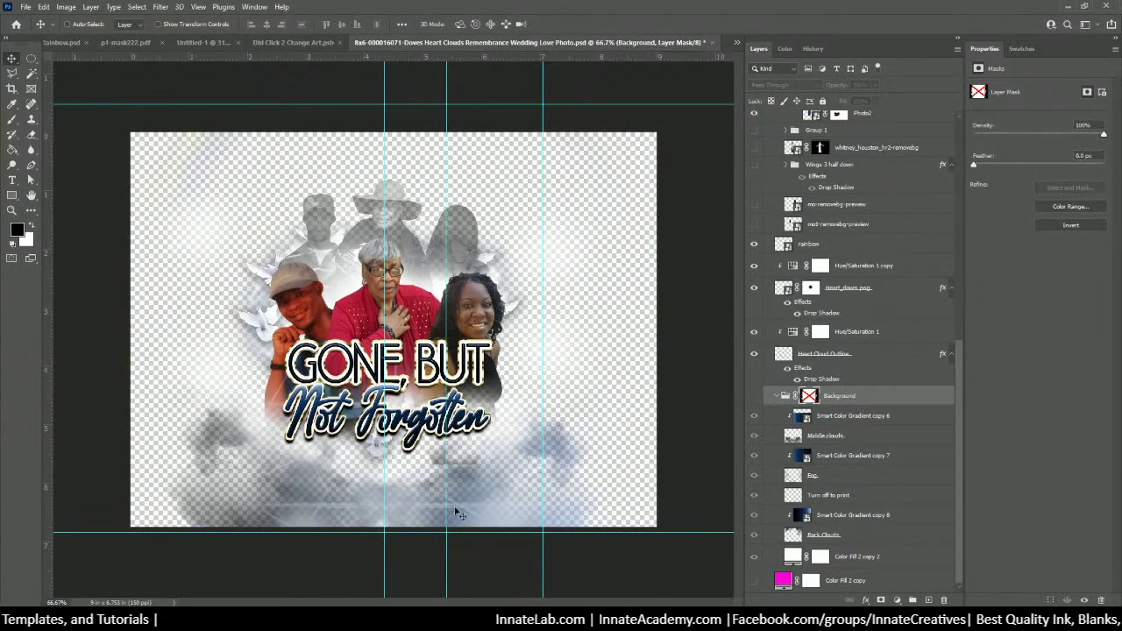
left_click(755, 397)
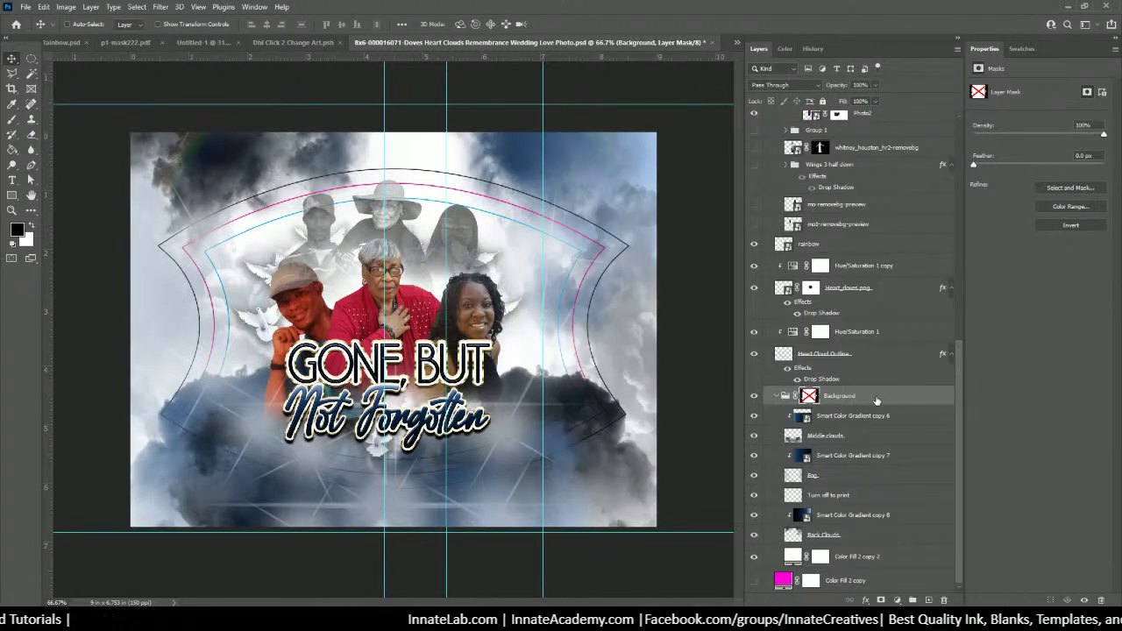
Scale the Background group to about 77.37% wide and 67.67% high, centred horizontally on the artwork
left_click(877, 400)
key("ctrl+t")
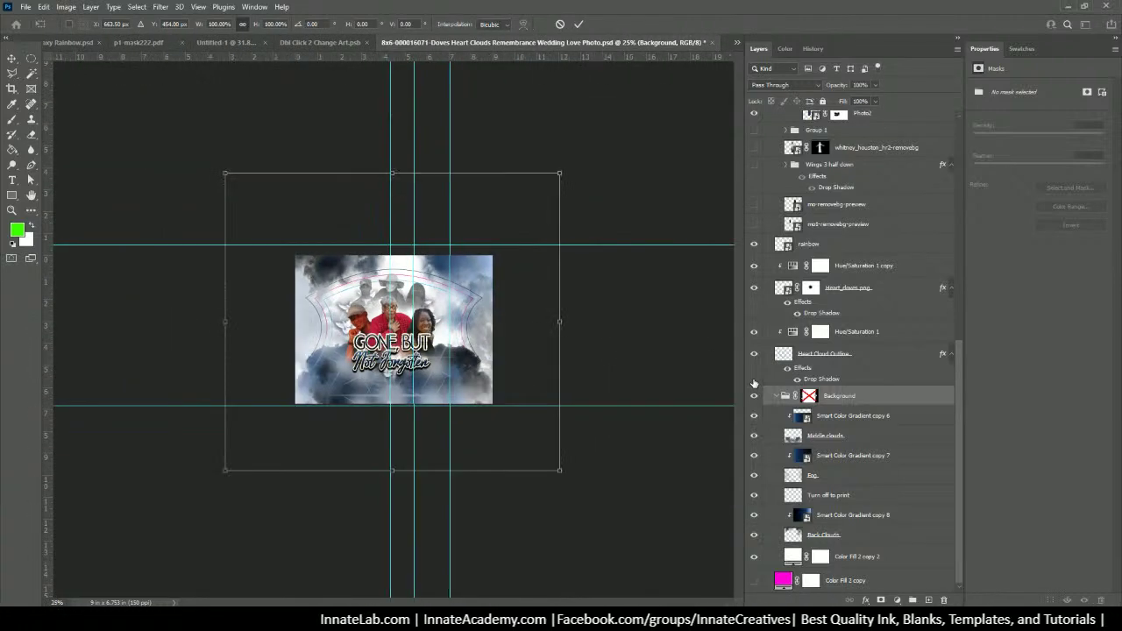
left_click_drag(558, 470, 468, 419)
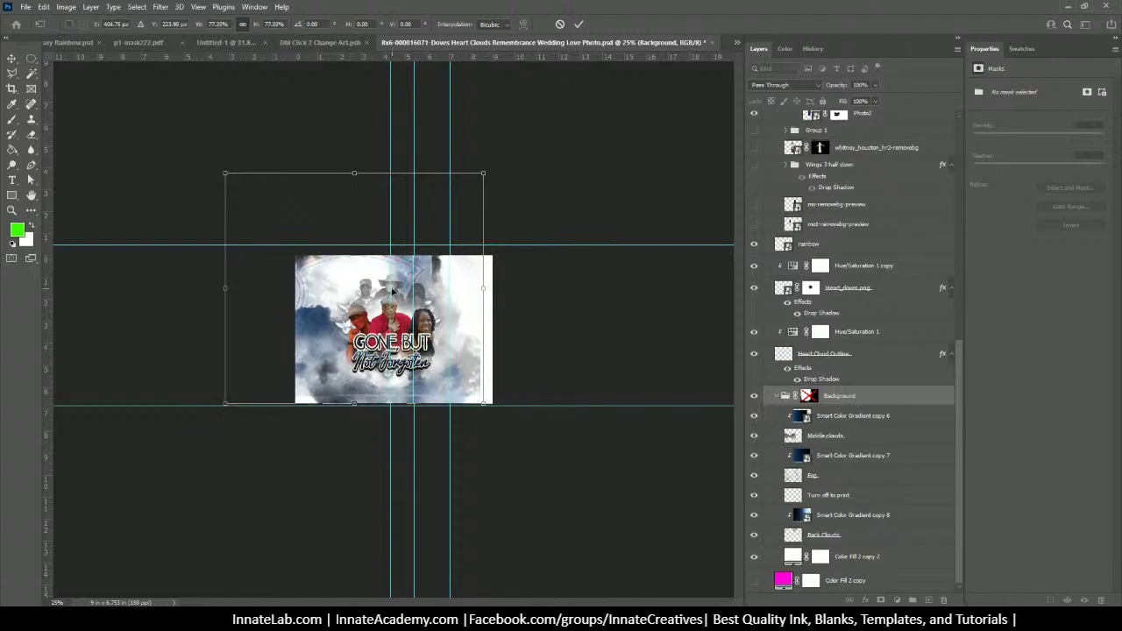
left_click_drag(379, 274, 415, 330)
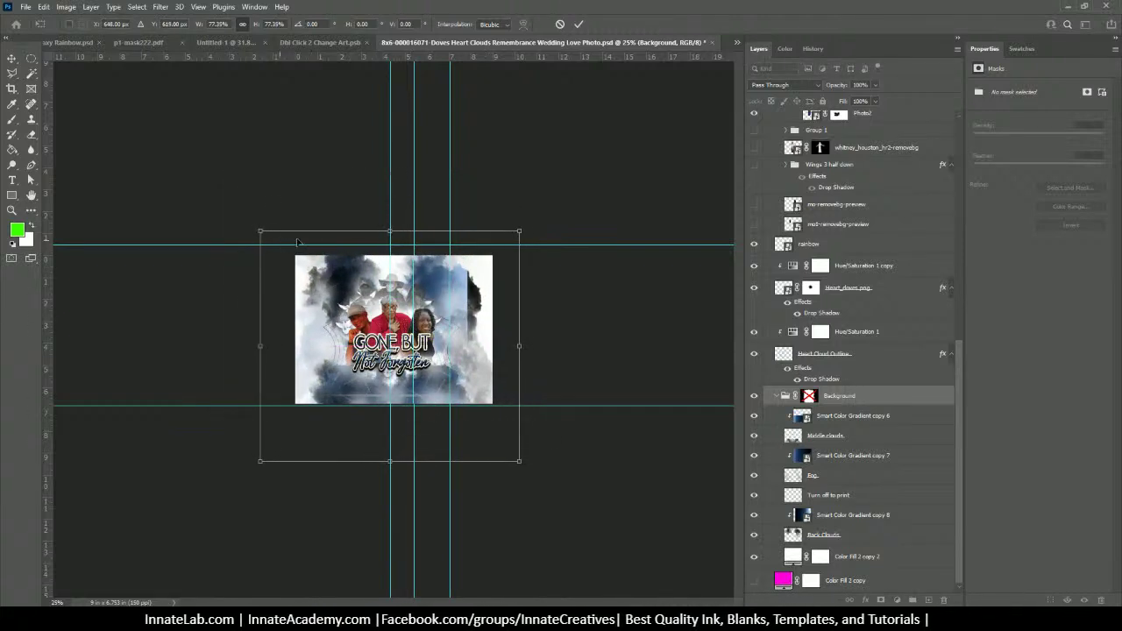
mouse_move(390, 232)
left_mouse_down()
mouse_move(385, 261)
mouse_move(388, 239)
left_mouse_up()
left_click_drag(390, 465, 390, 444)
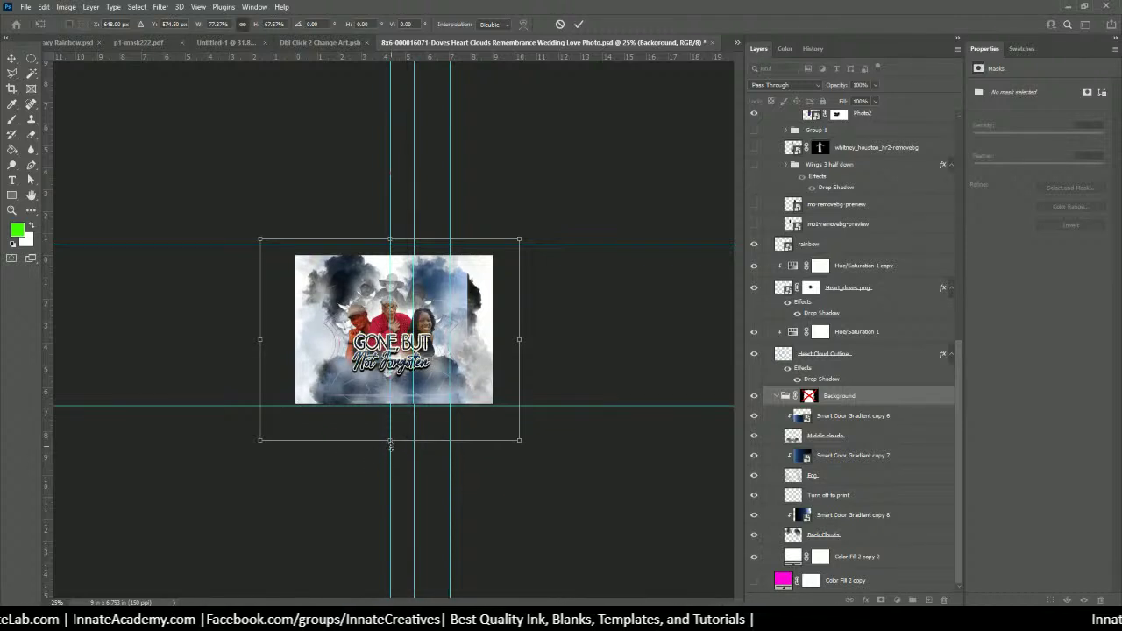
scroll(901, 292, "up", 10)
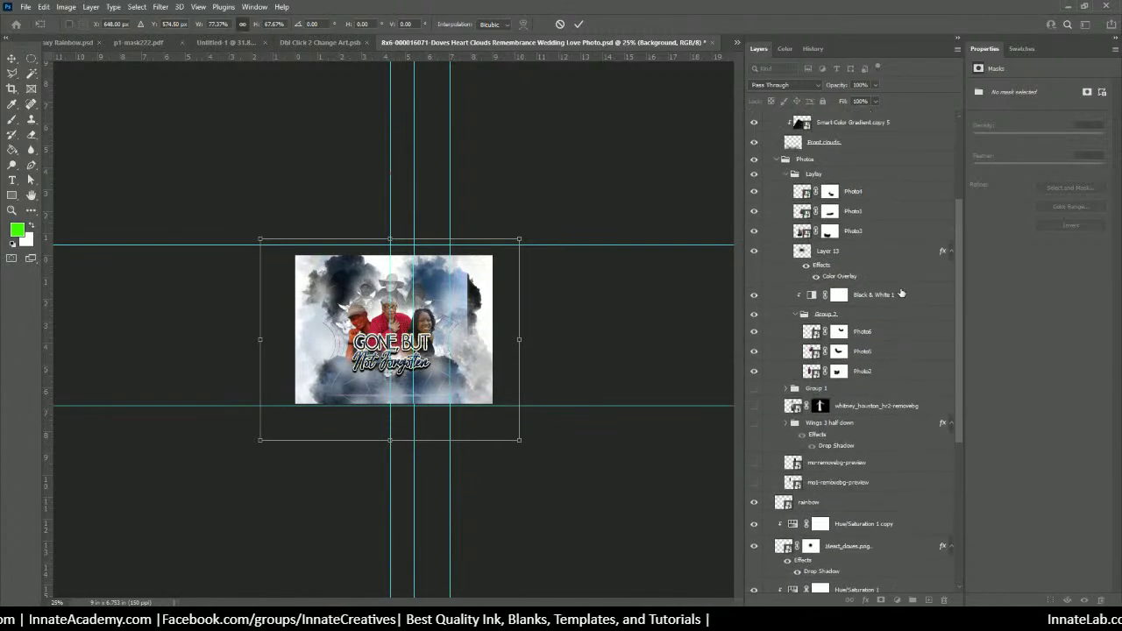
scroll(850, 169, "down", 8)
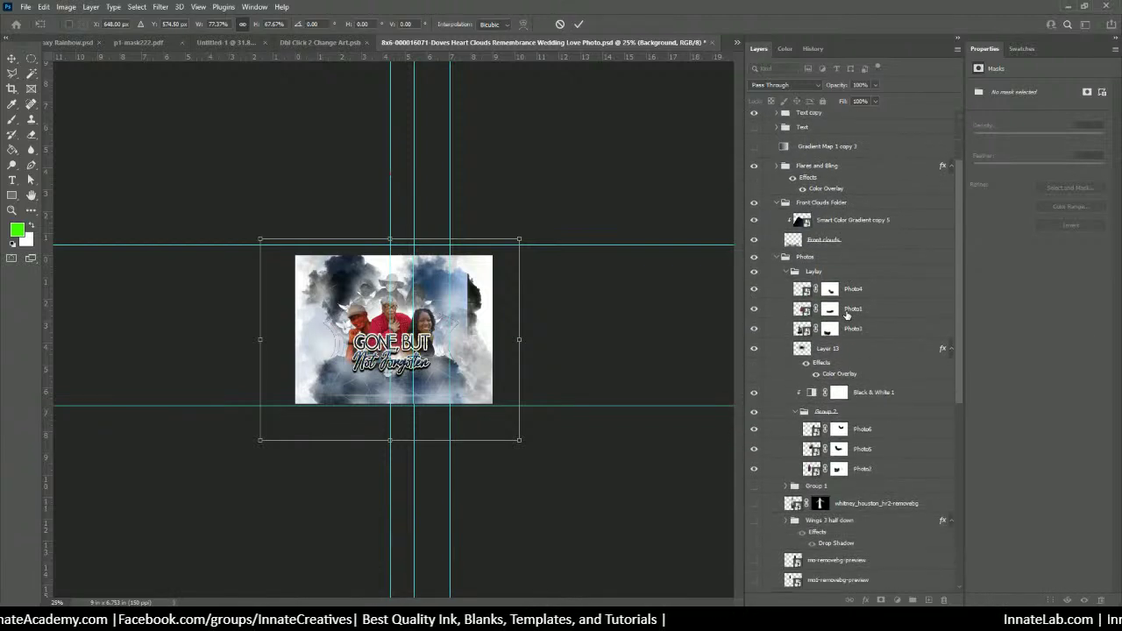
right_click(454, 334)
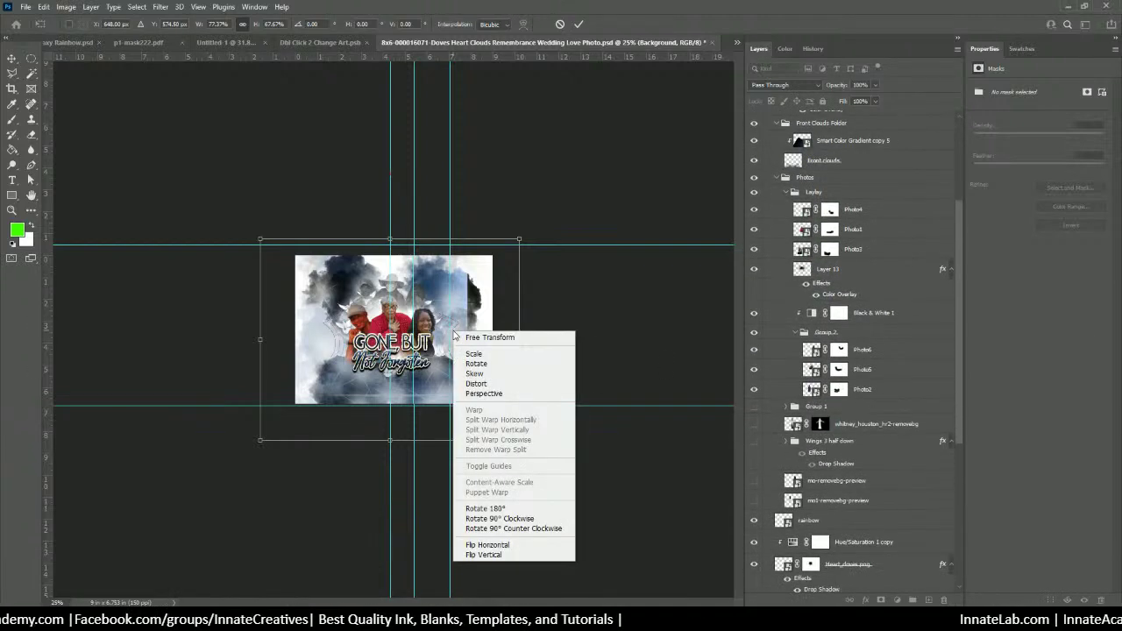
right_click(453, 334)
left_click(440, 326)
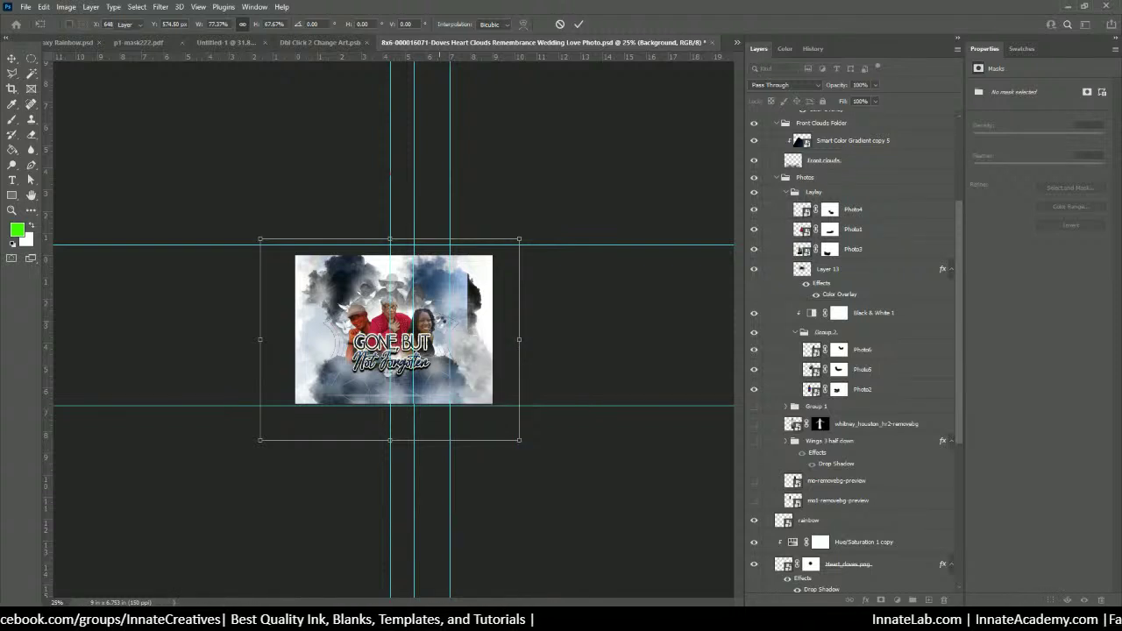
key("Return")
key("ctrl+0")
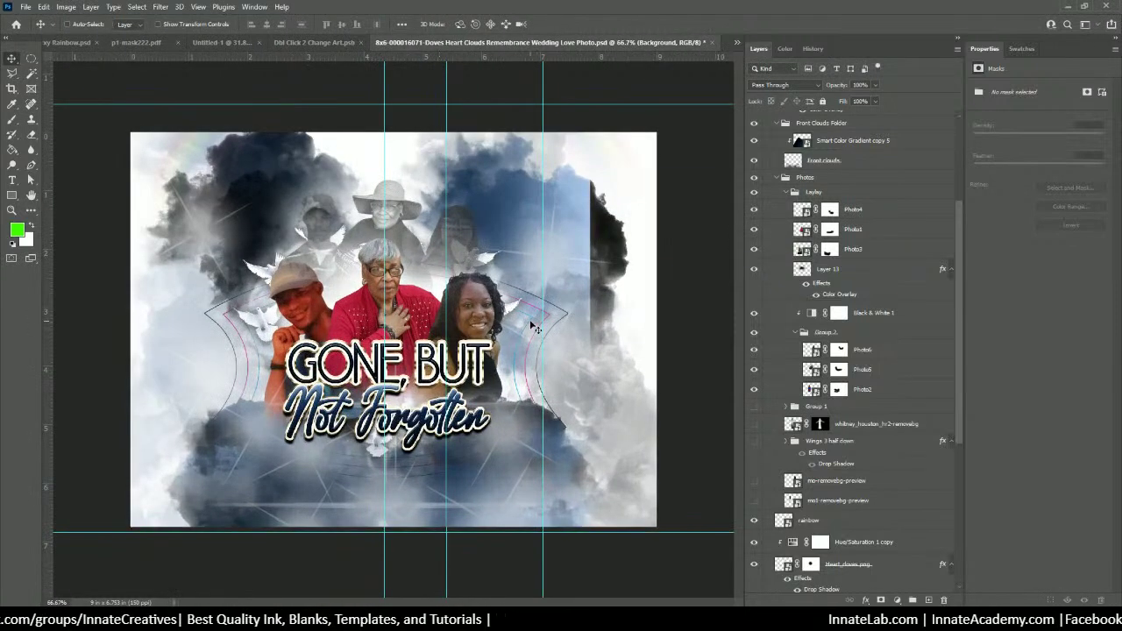
Check which layers lie under the mask outline's edge and look through the layer stack for the outline layer
right_click(531, 326)
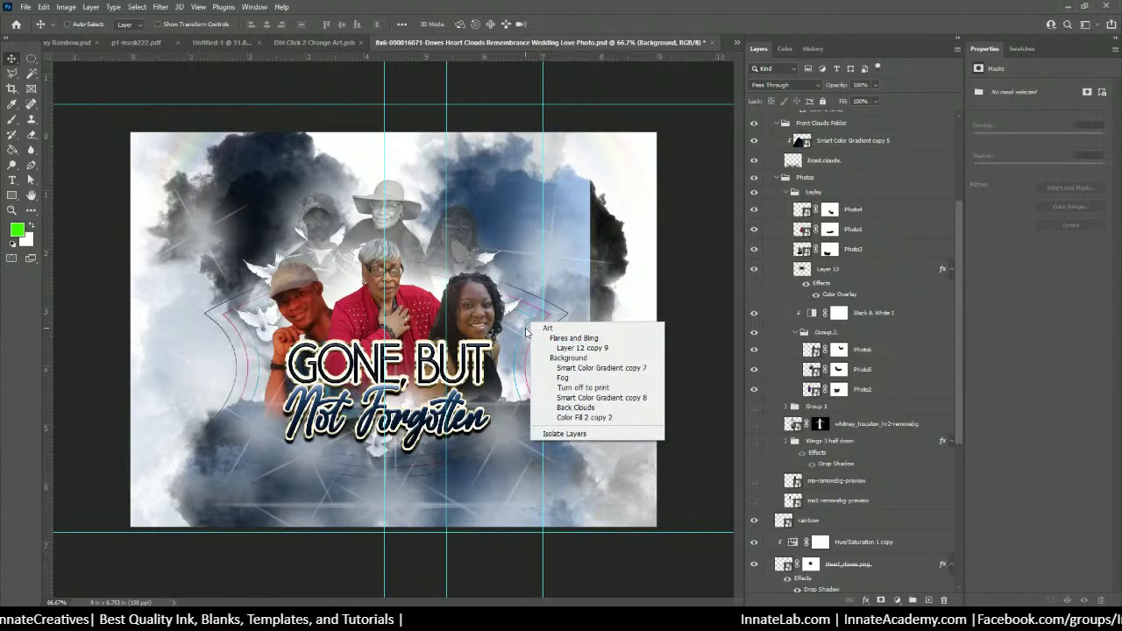
right_click(526, 332)
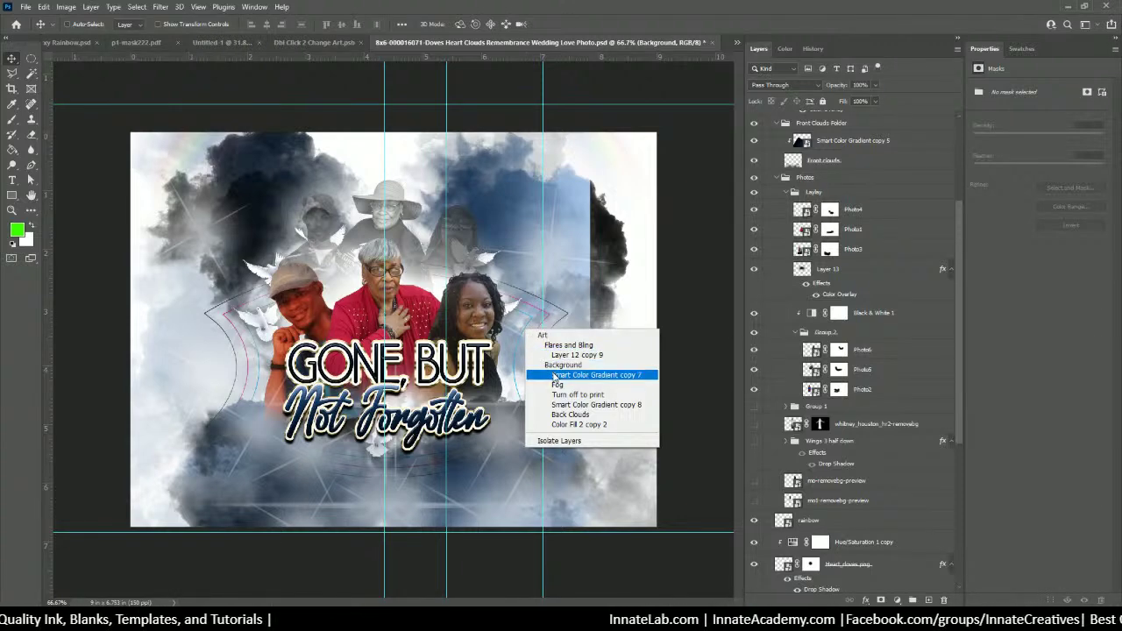
left_click(530, 328)
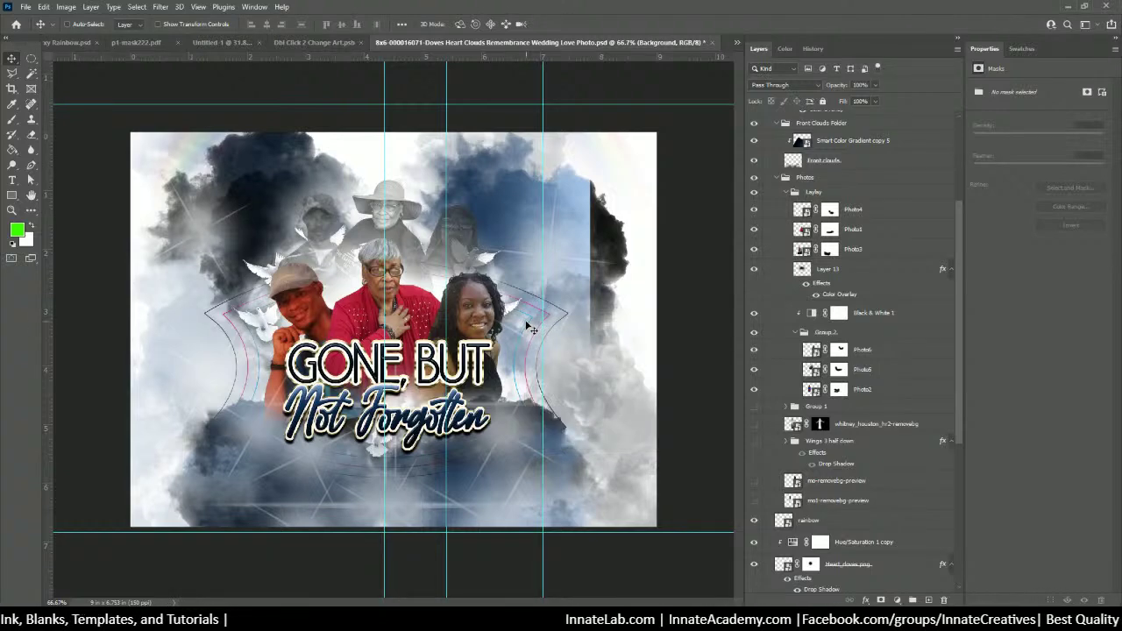
scroll(886, 438, "down", 5)
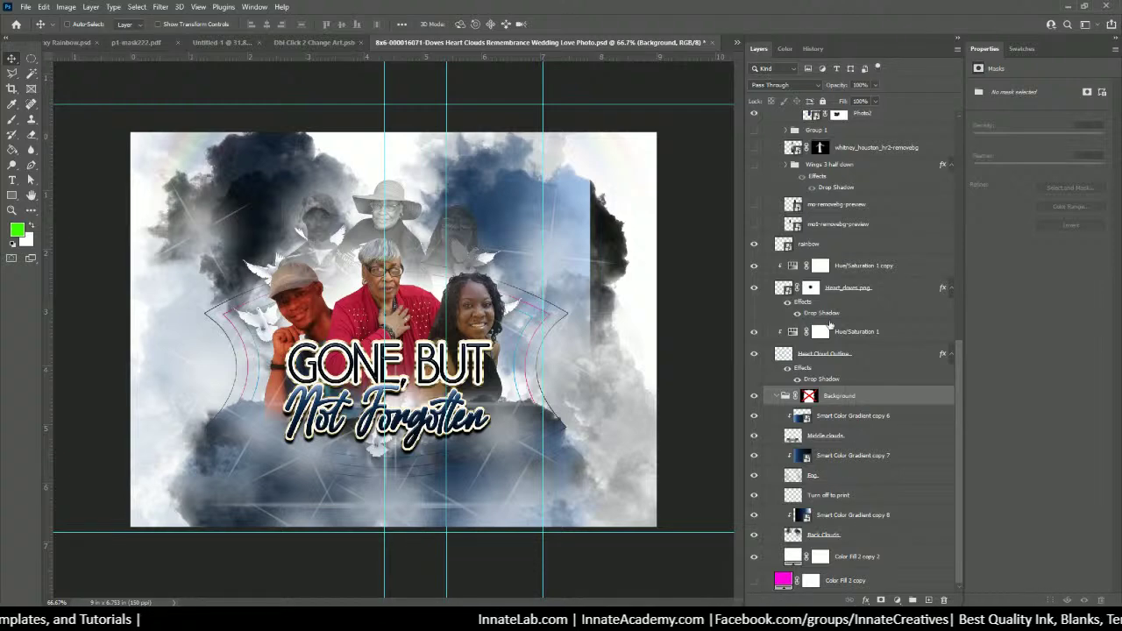
scroll(831, 345, "up", 5)
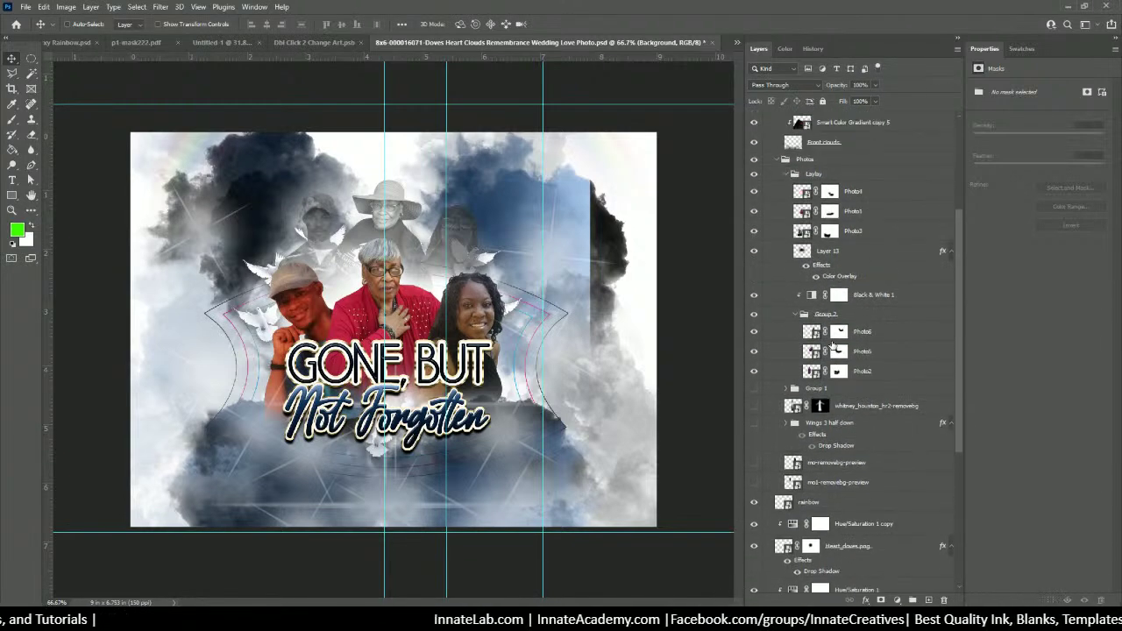
scroll(833, 345, "up", 4)
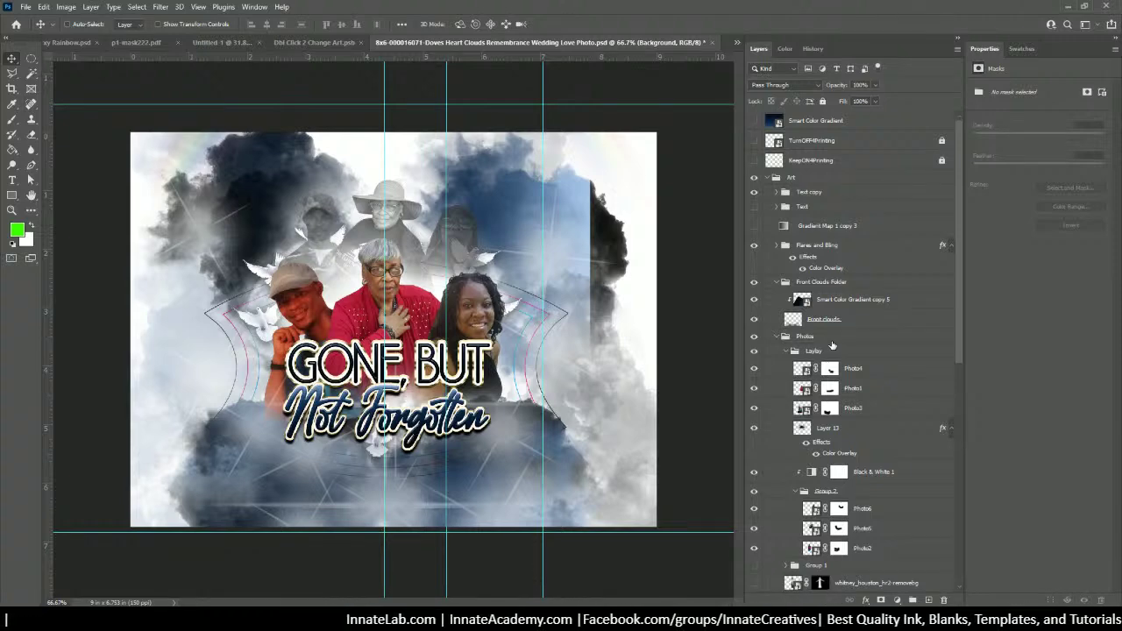
scroll(830, 331, "down", 5)
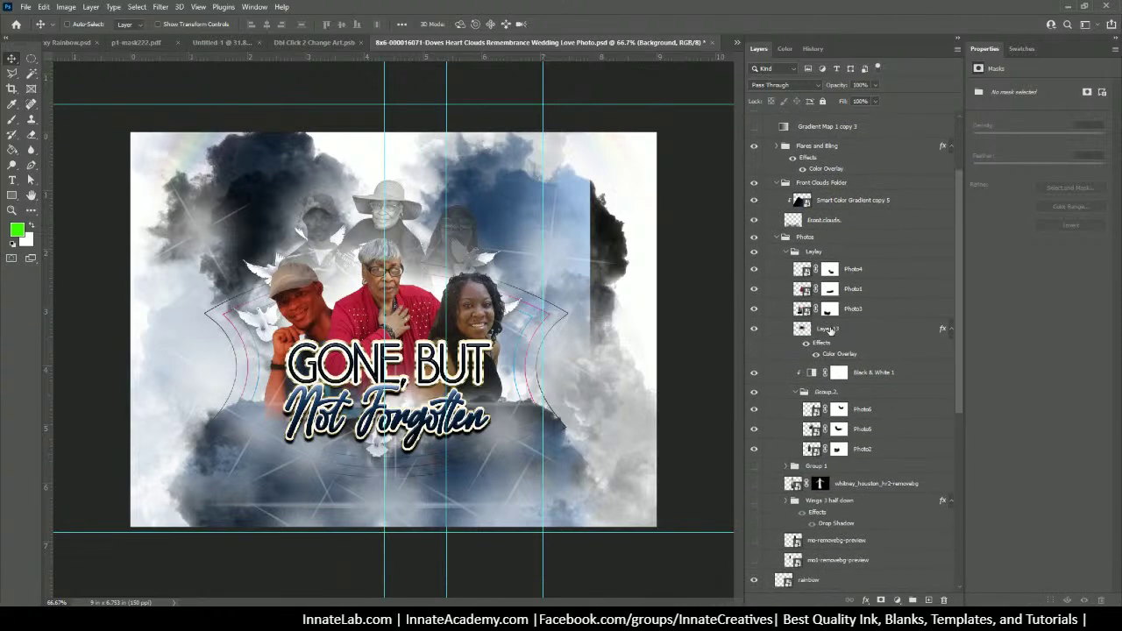
scroll(830, 329, "down", 4)
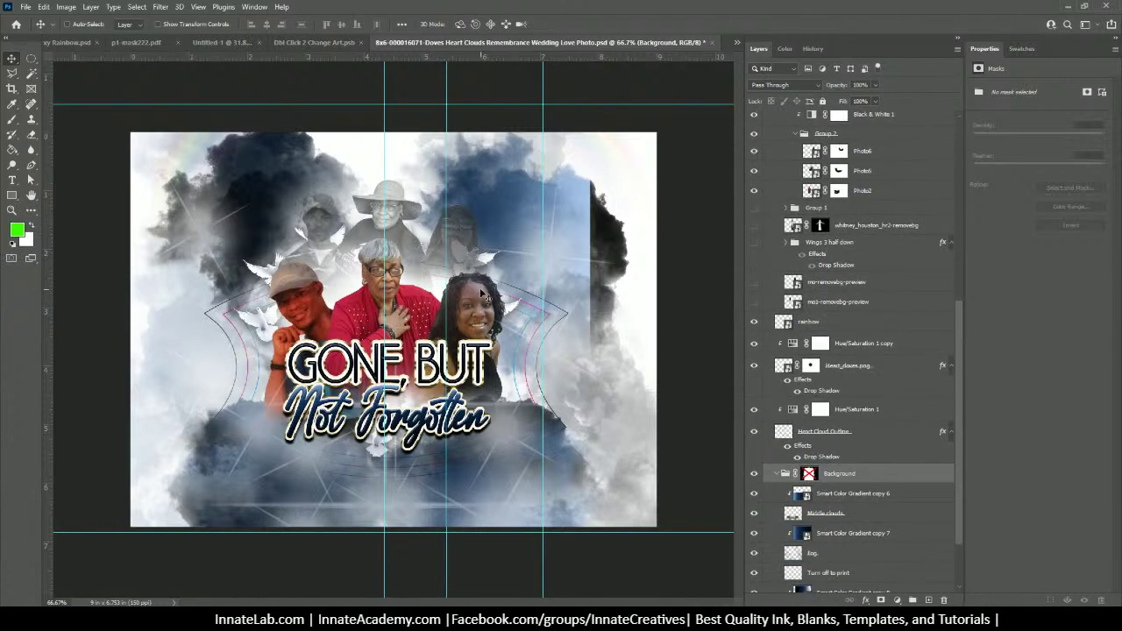
Pick the Turn off to print mask outline layer on the canvas and move it out of the Background group above all other layers
key("ctrl+plus")
key("ctrl+plus")
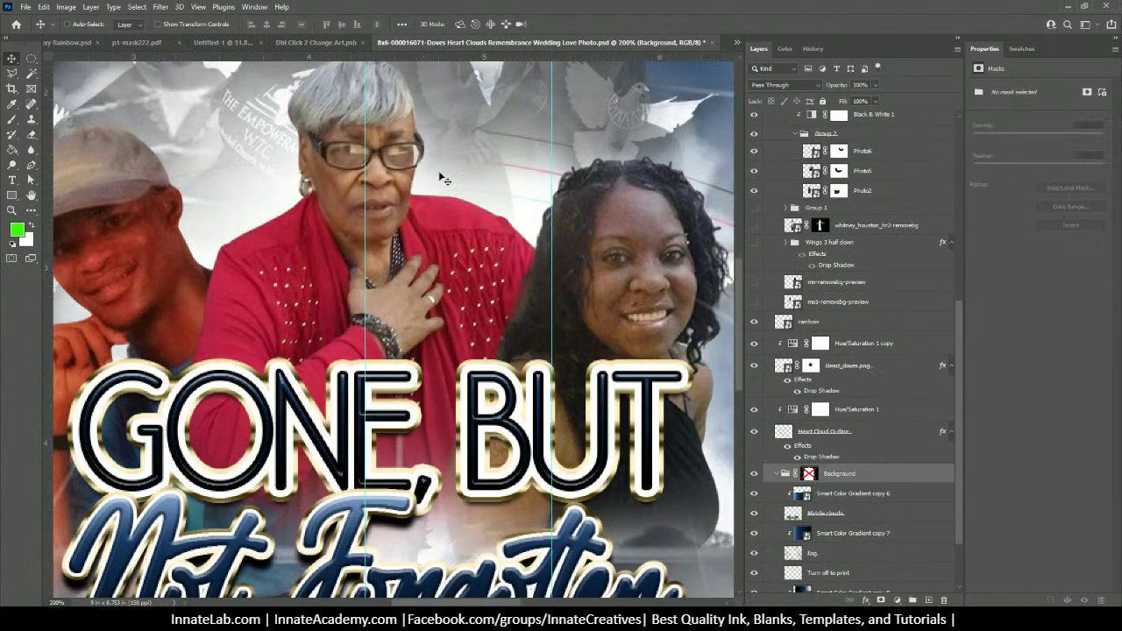
right_click(544, 178)
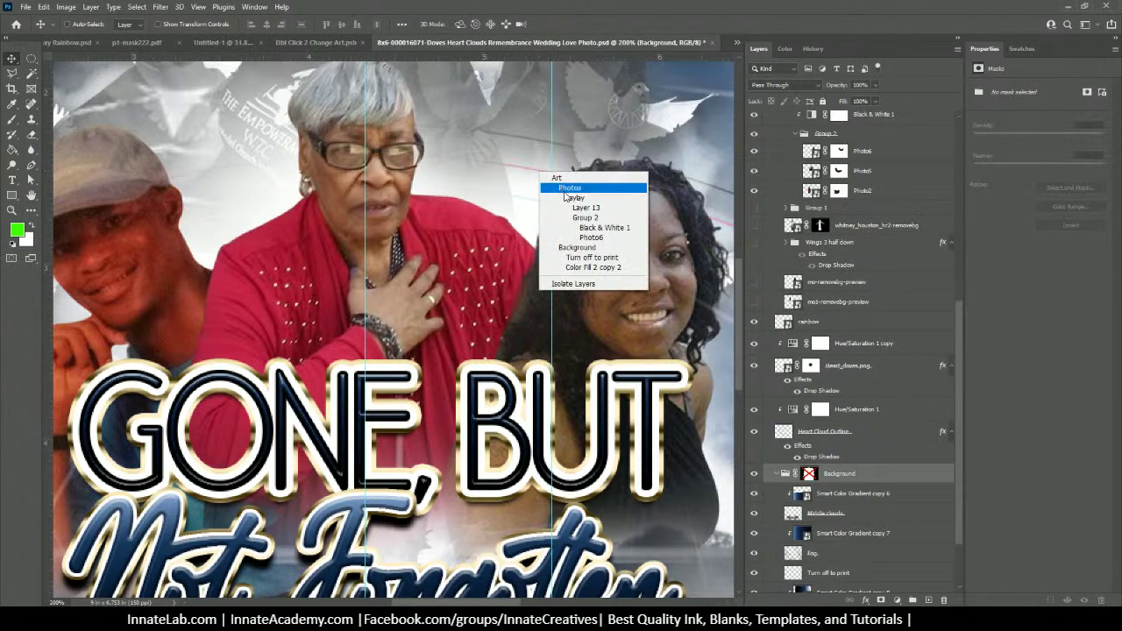
left_click(568, 208)
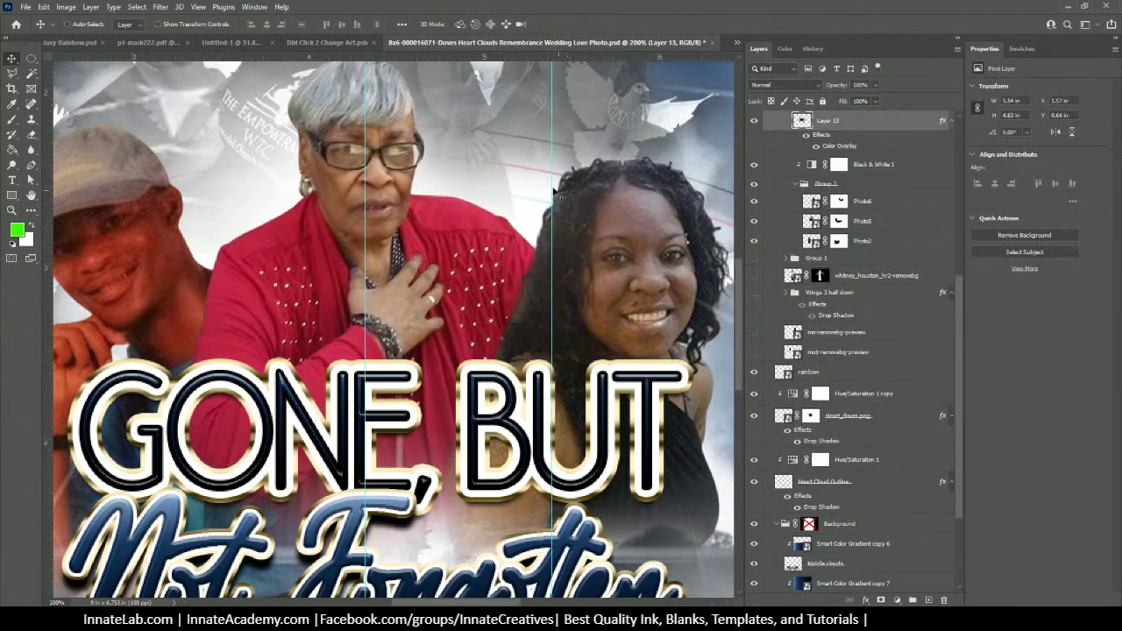
right_click(530, 175)
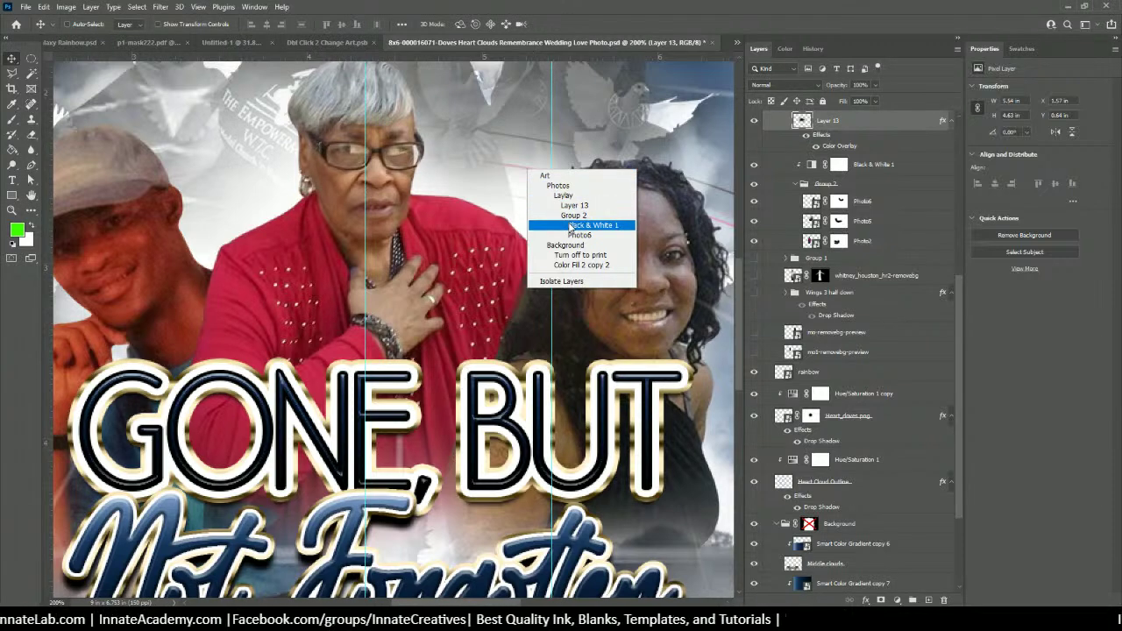
left_click(578, 255)
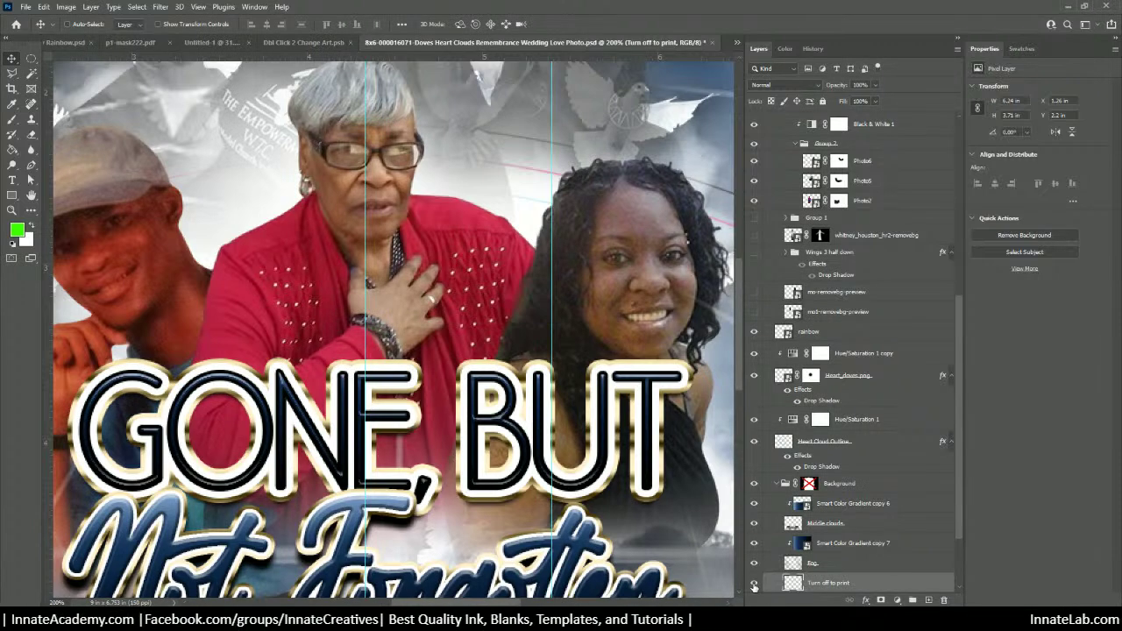
left_click_drag(829, 582, 819, 114)
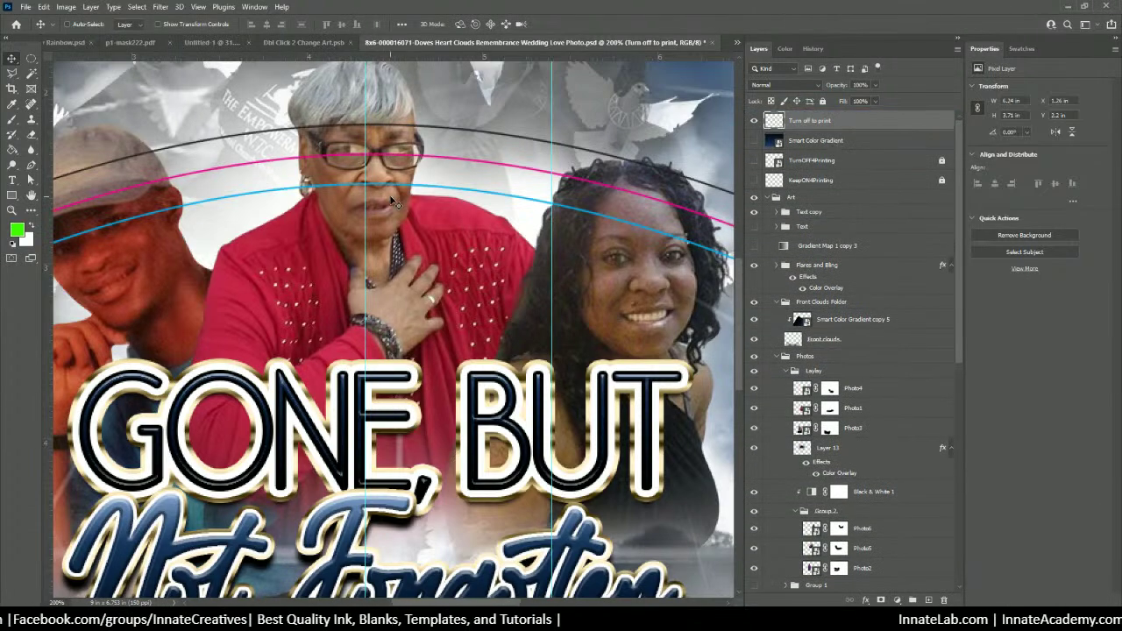
key("ctrl+minus")
key("ctrl+minus")
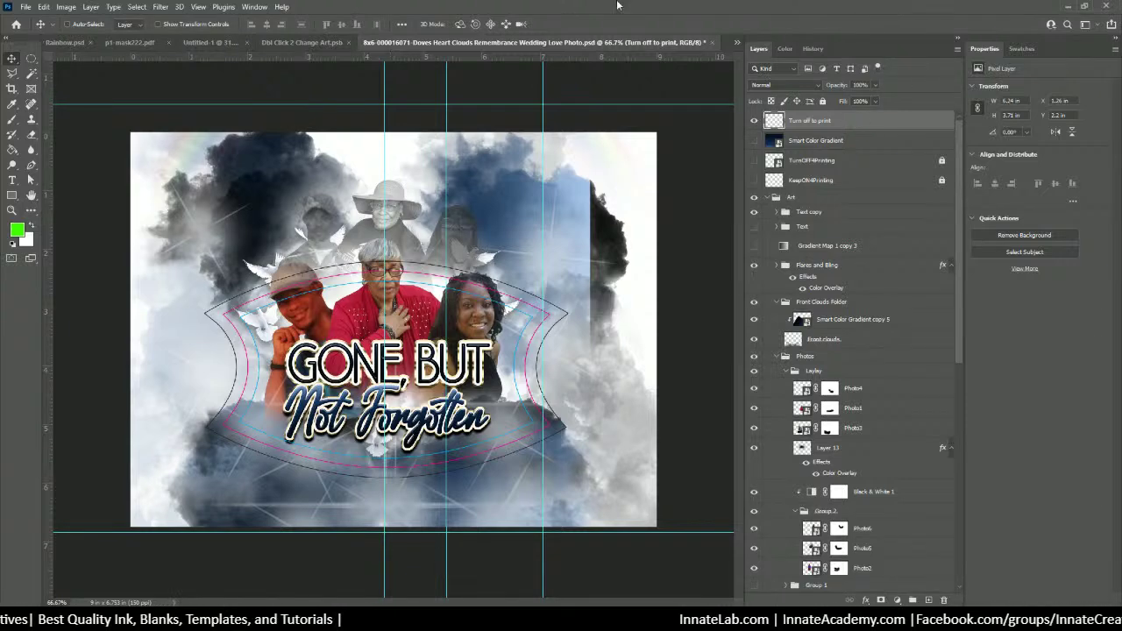
Revert the document history to the first Free Transform after the outline was placed, before the text, doves and background were scaled
left_click(785, 48)
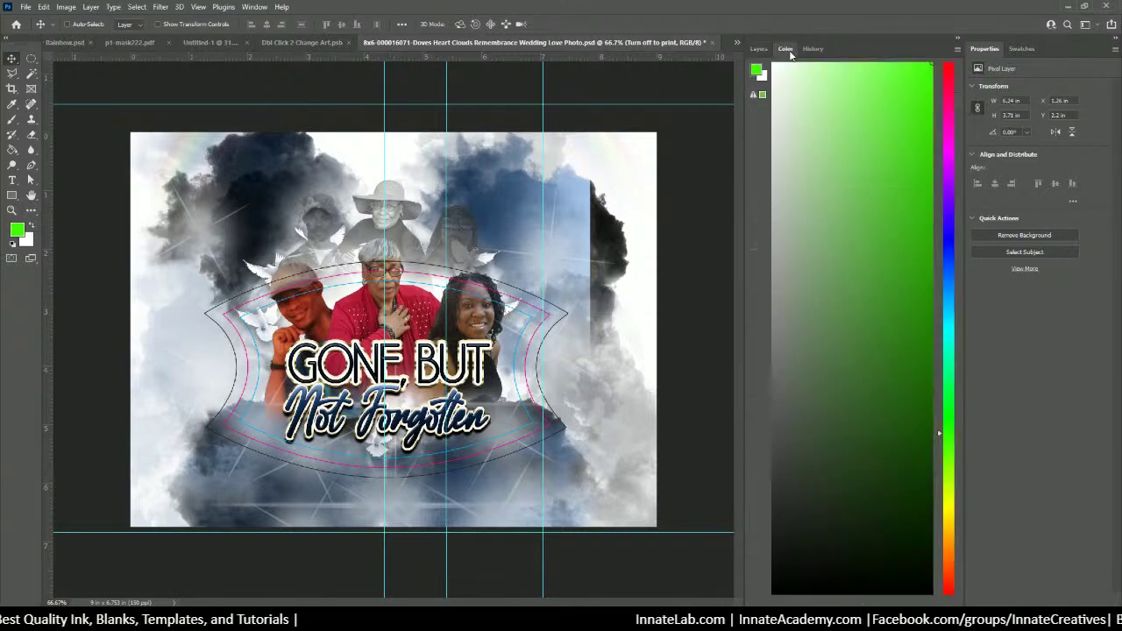
left_click(813, 48)
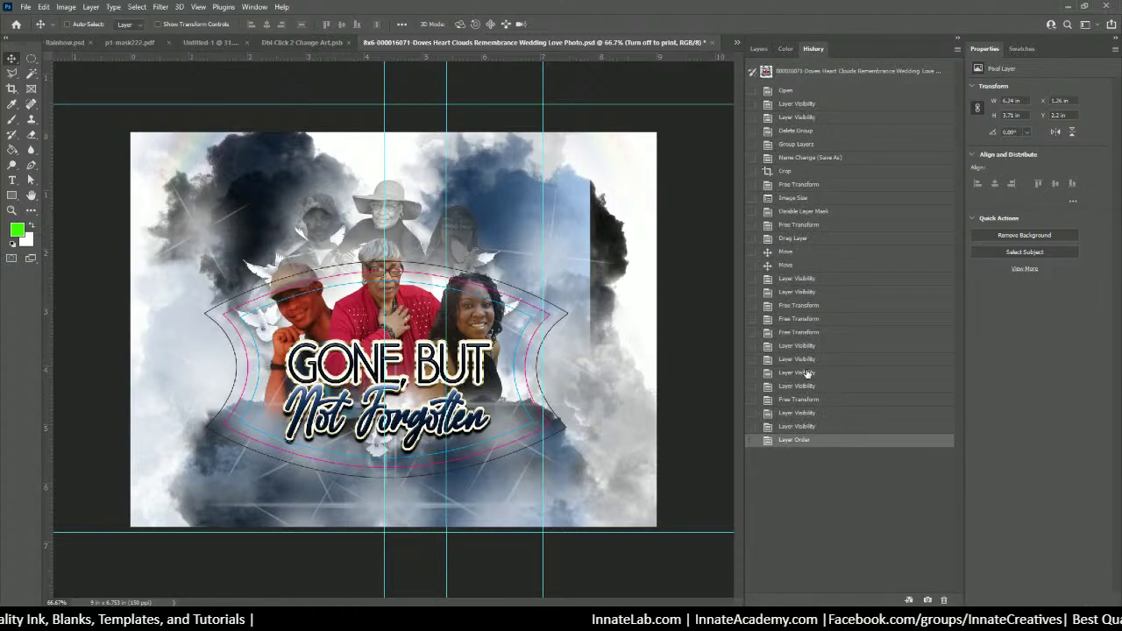
left_click(799, 333)
left_click(800, 305)
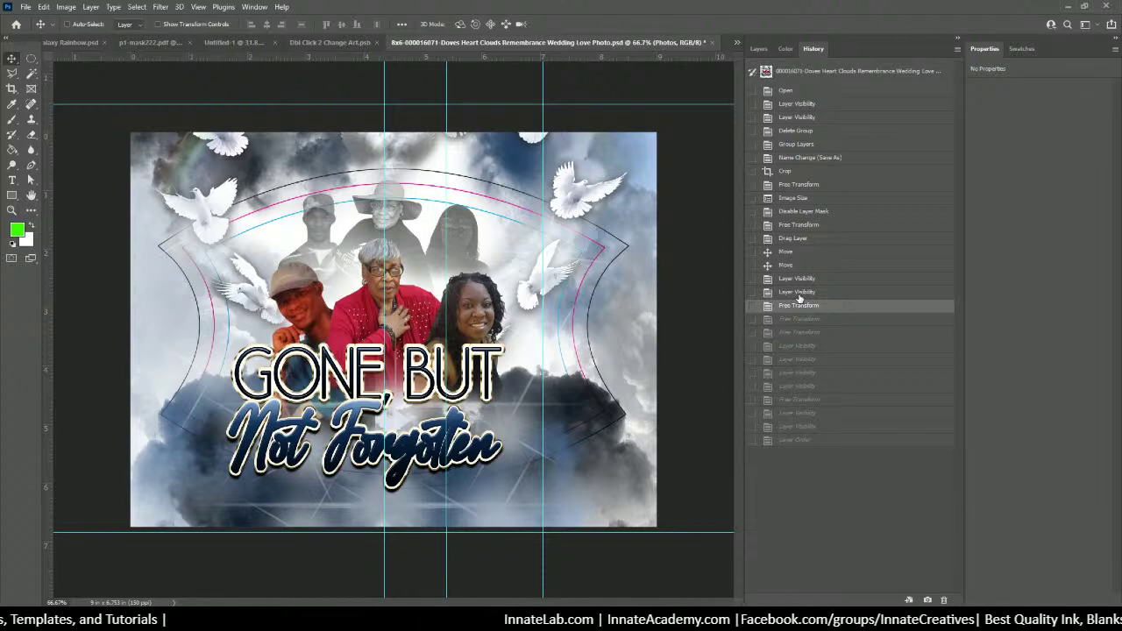
left_click(758, 48)
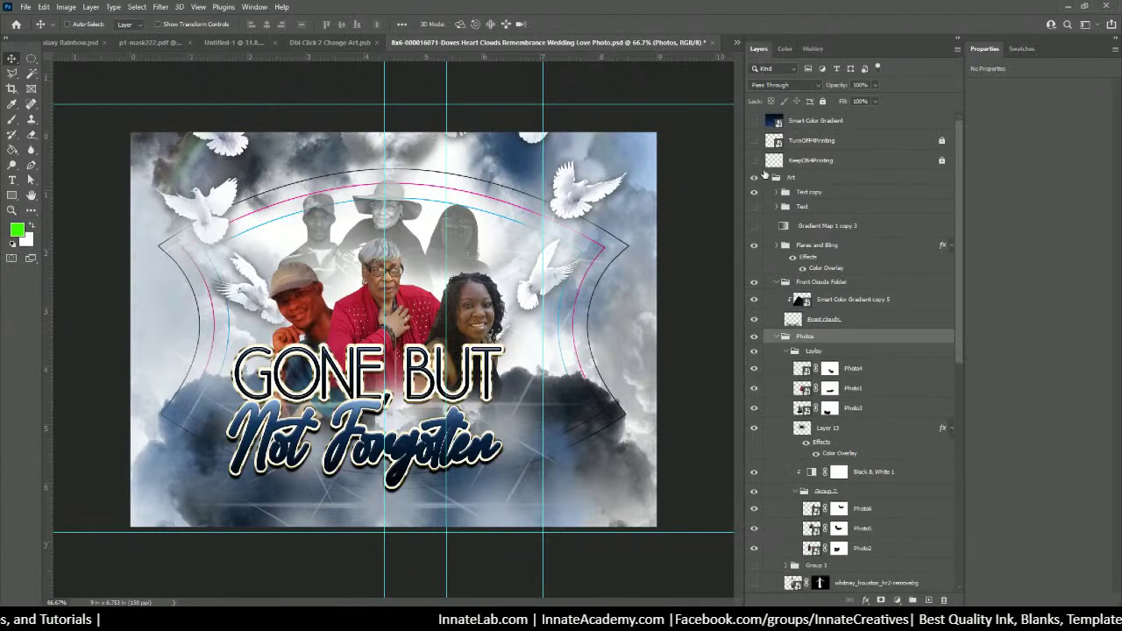
Move the Turn off to print outline layer to the top of the layer stack and lock all its attributes
right_click(507, 207)
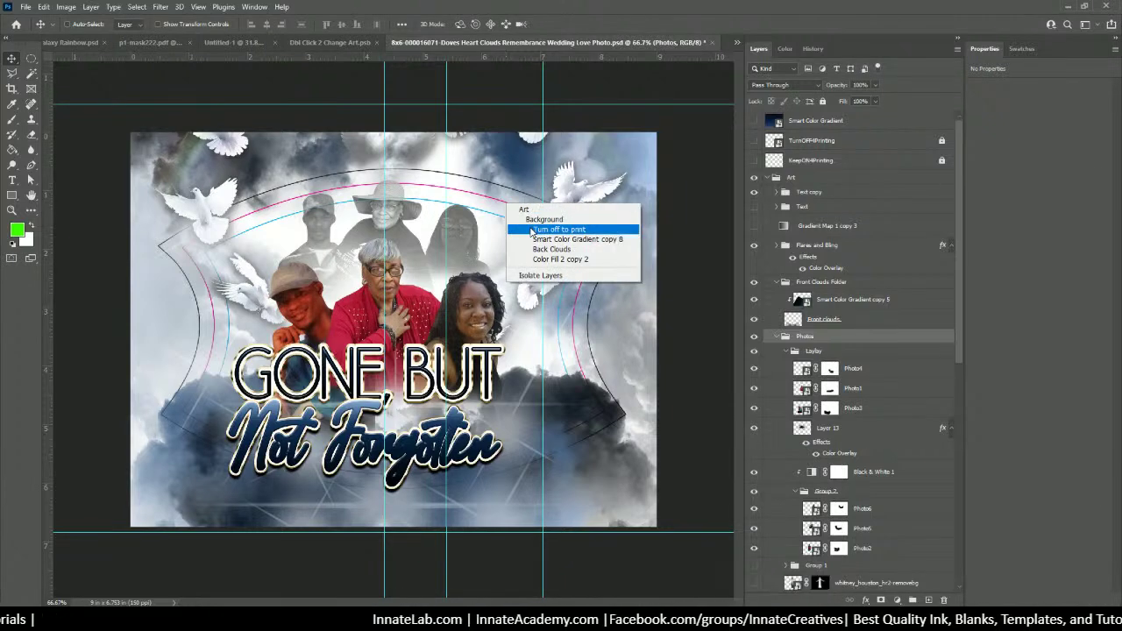
left_click(554, 229)
left_click_drag(845, 597, 812, 116)
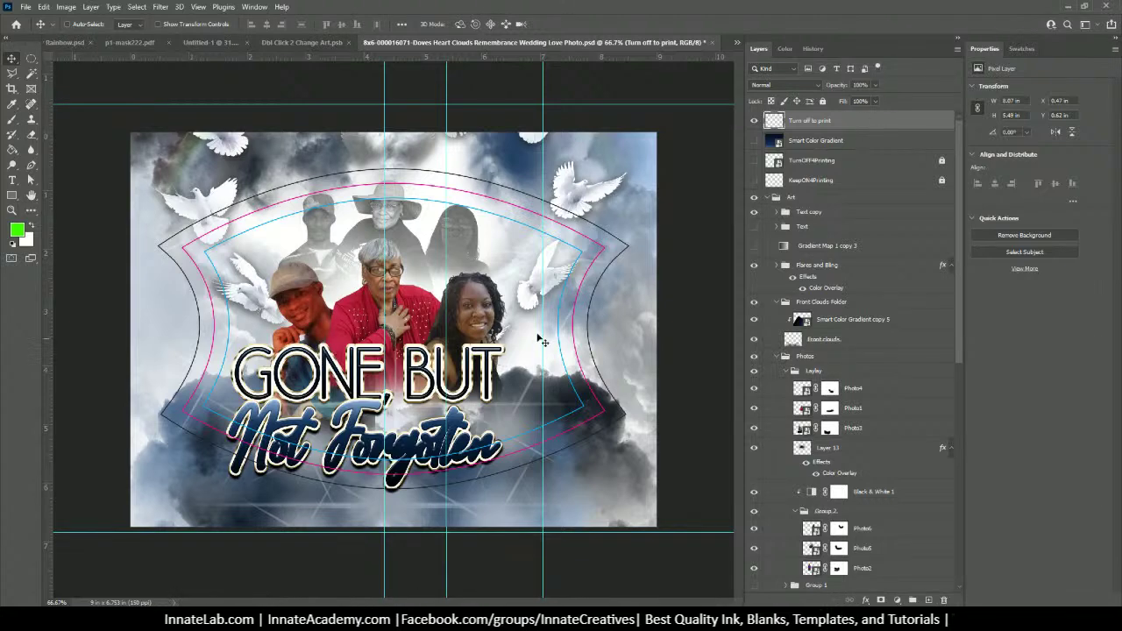
left_click(822, 100)
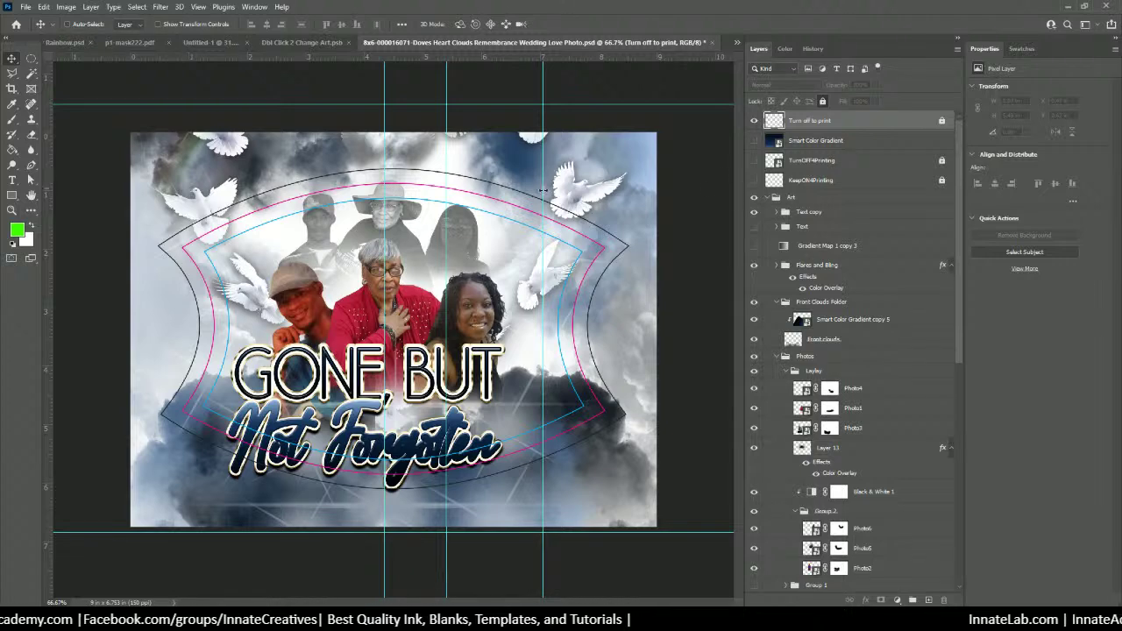
Select the Art group and go through its layers down to the Background group
left_click(777, 199)
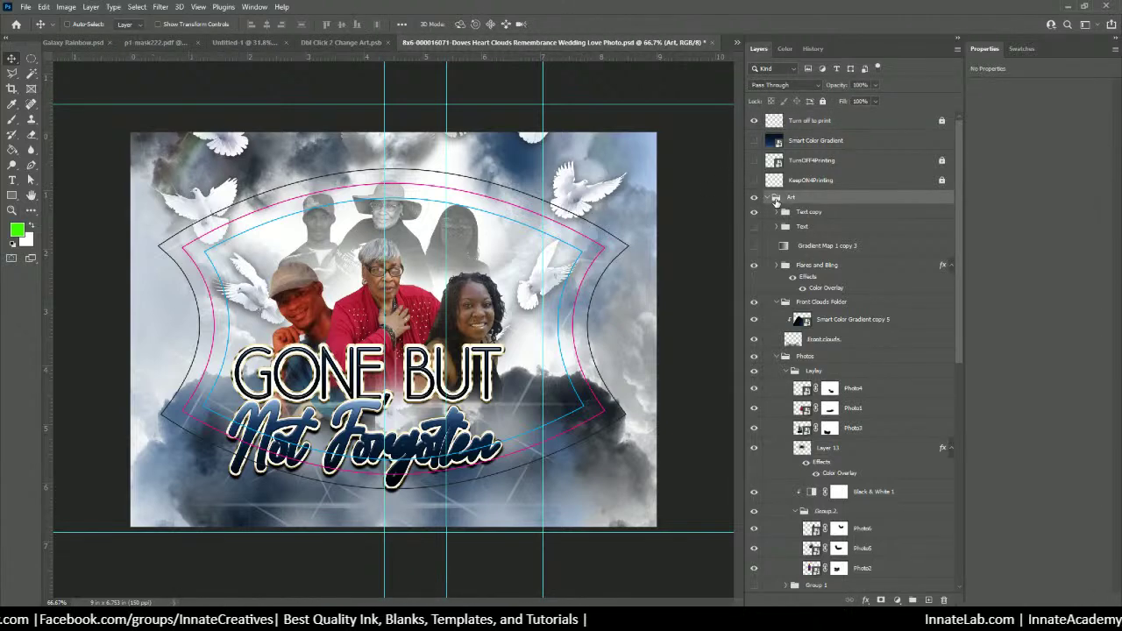
scroll(893, 337, "down", 10)
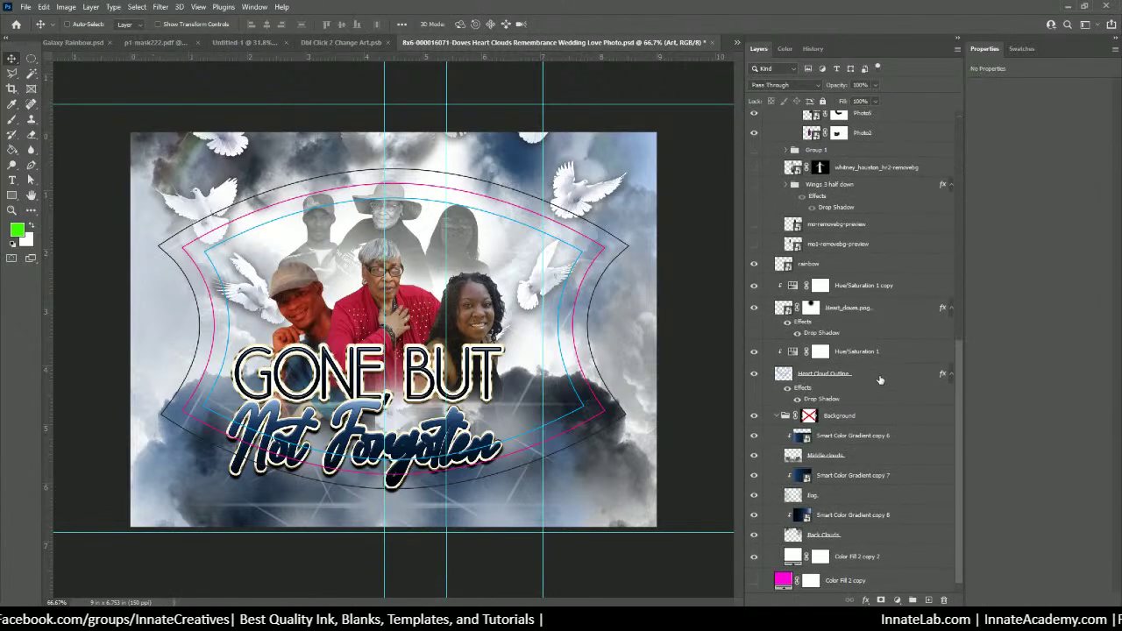
Scale the Text copy group to about 56% and position it inside the lower middle of the mask outline
right_click(493, 370)
left_click(496, 376)
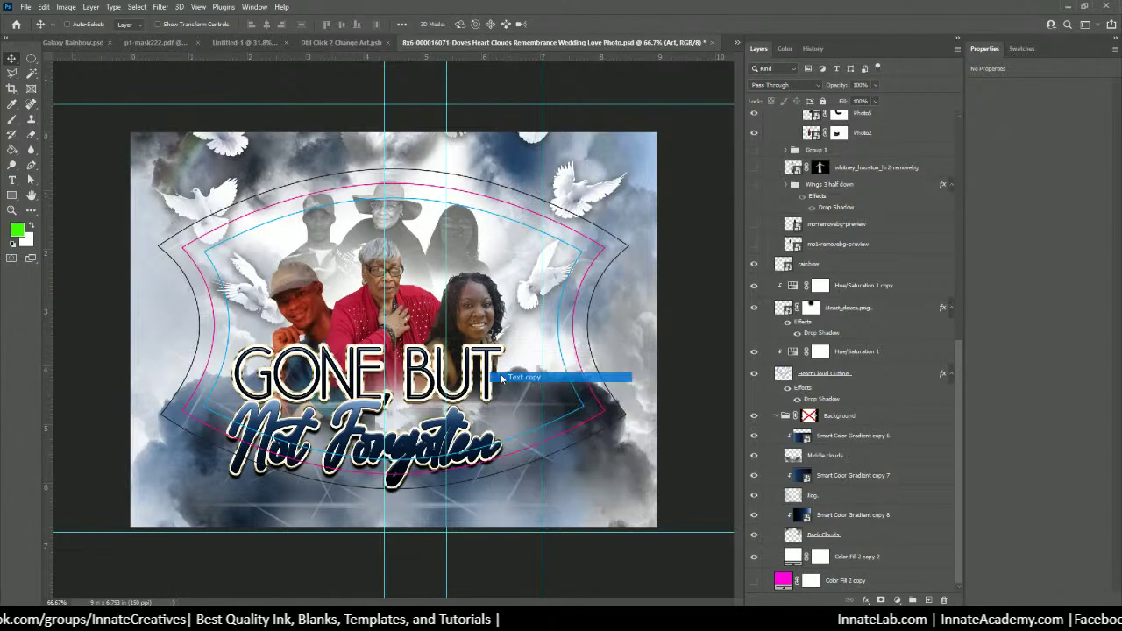
key("ctrl+t")
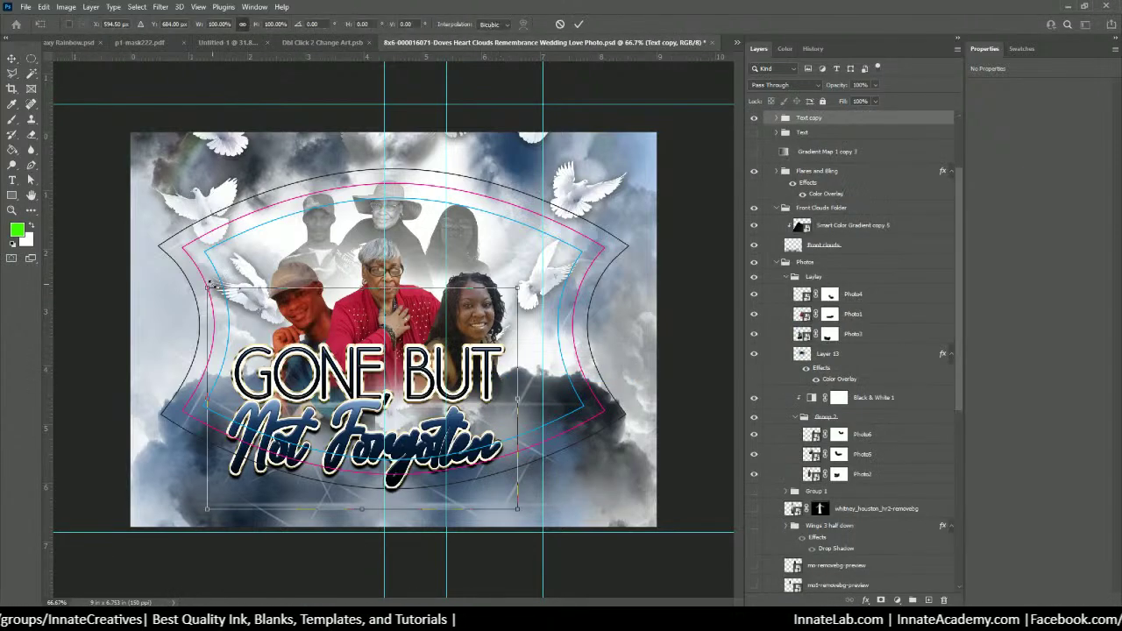
left_click_drag(211, 286, 394, 370)
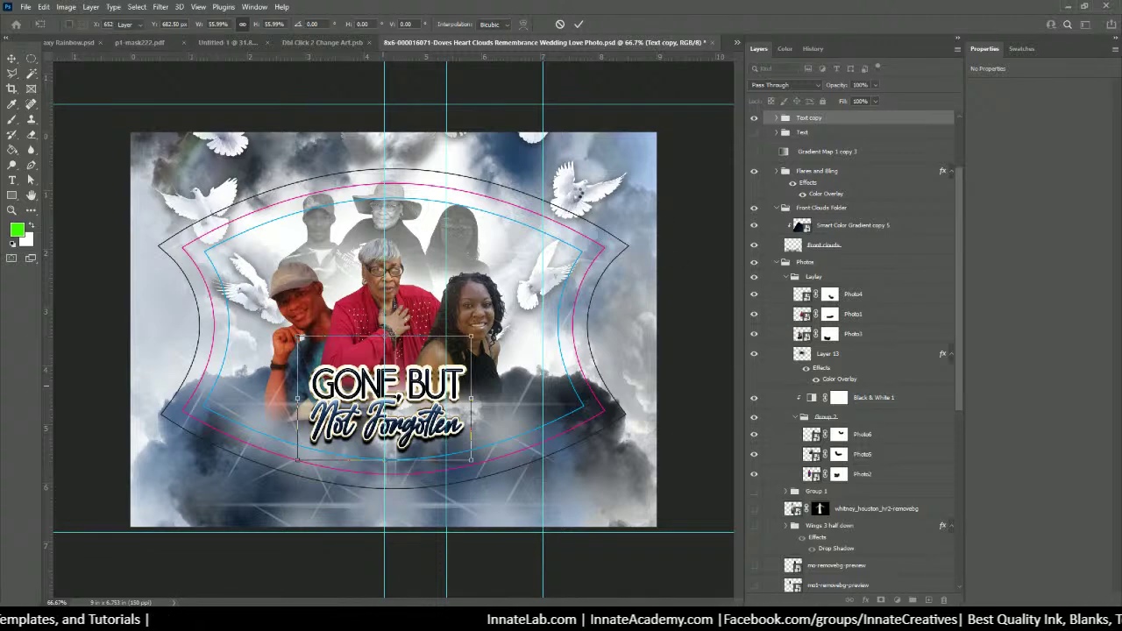
key("Return")
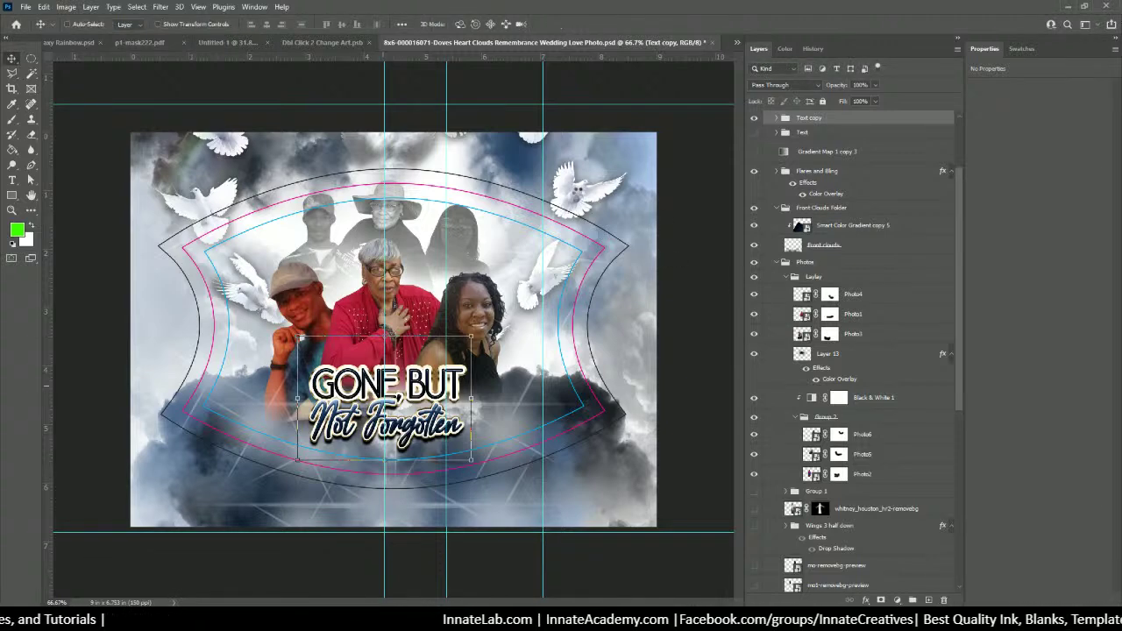
Group the Heart_doves.png and Heart Cloud Outline layers with their Hue/Saturation adjustments and name the group doves-heart
right_click(576, 197)
left_click(605, 221)
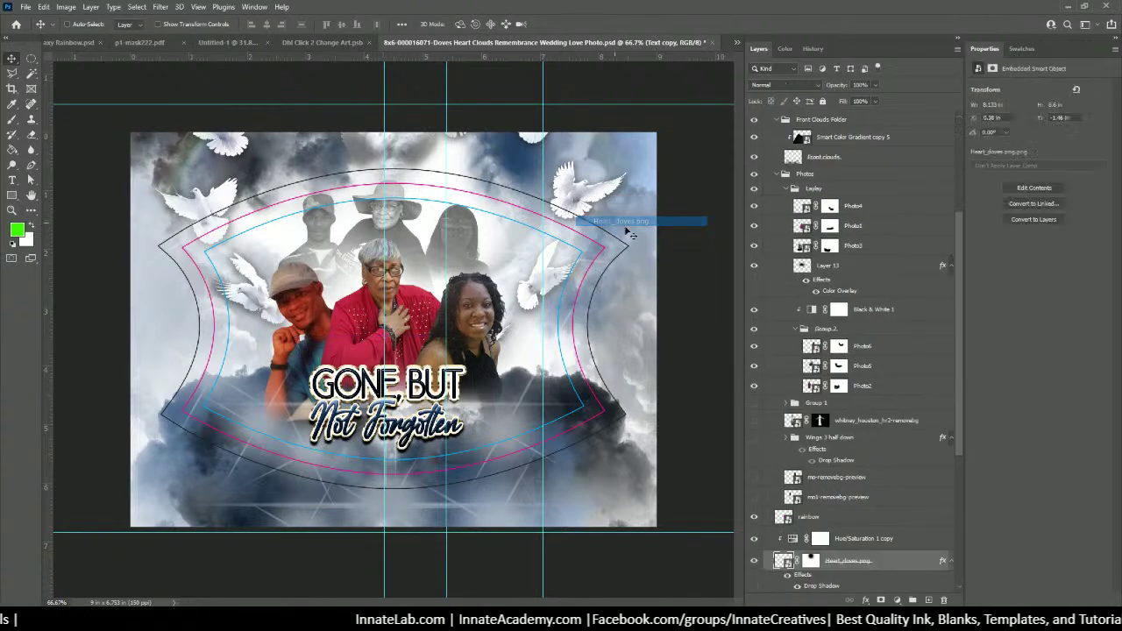
scroll(811, 516, "down", 2)
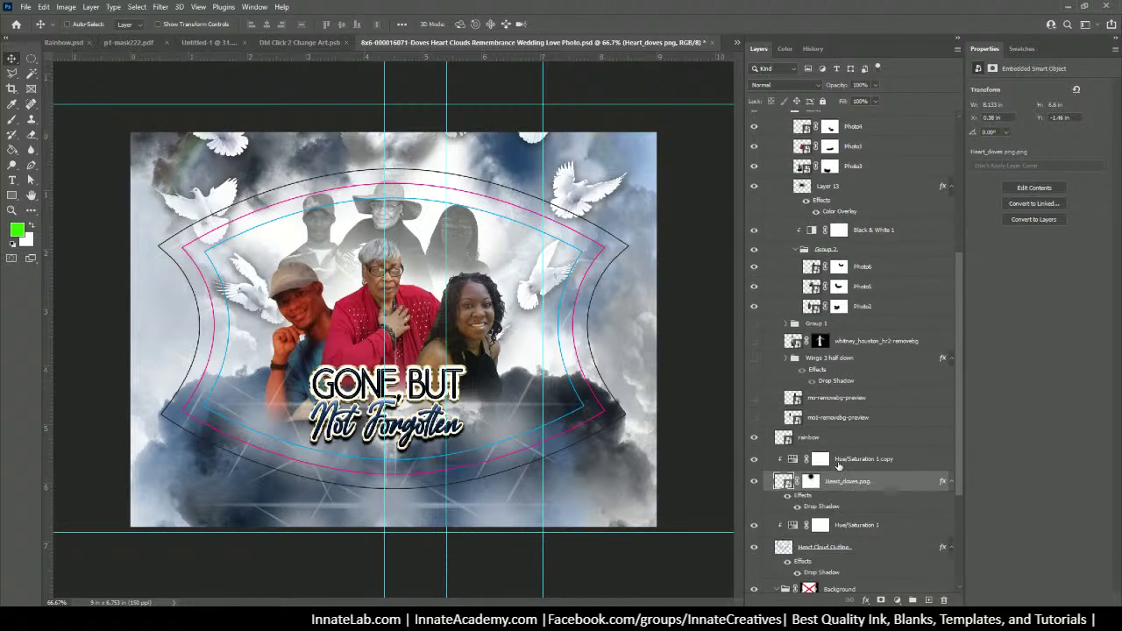
left_click(840, 467)
scroll(842, 470, "down", 1)
scroll(841, 471, "down", 1)
left_click(849, 494, "shift")
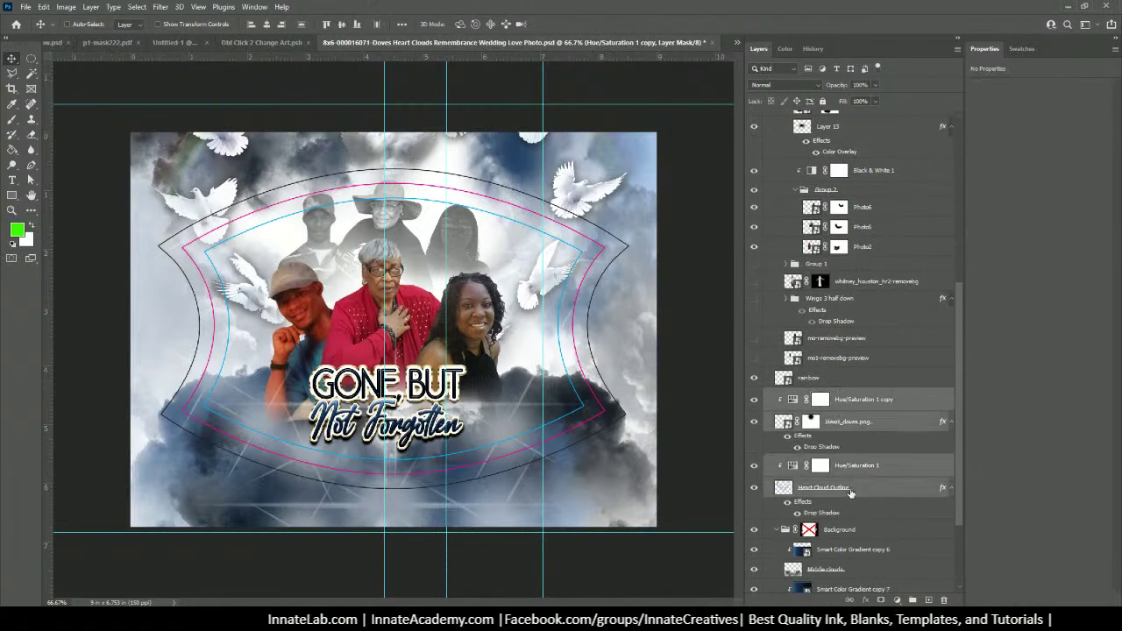
key("ctrl+g")
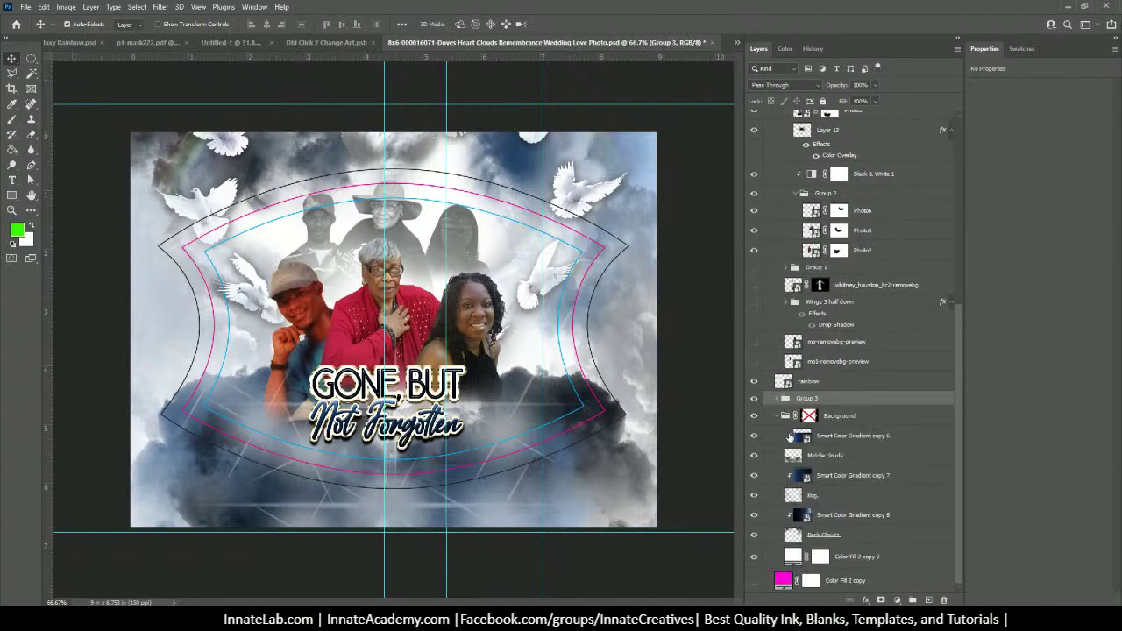
left_click(754, 398)
left_click(754, 398)
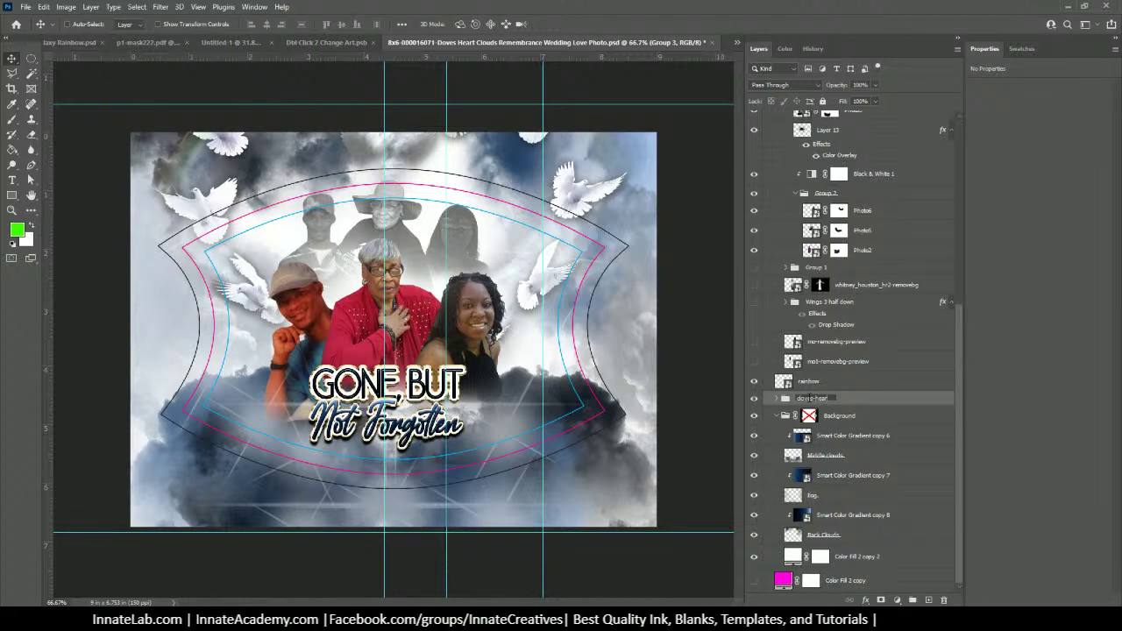
key("Return")
Scale the doves-heart group to about 66% and center it behind the family photos within the mask outline
key("ctrl+t")
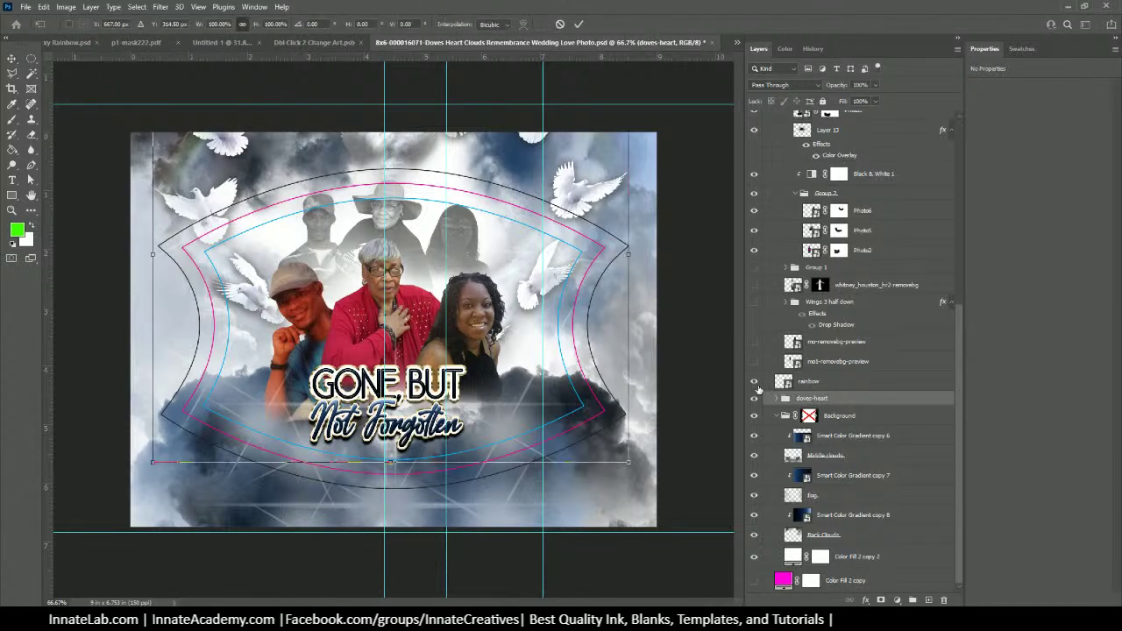
left_click_drag(627, 463, 464, 319)
left_click_drag(446, 162, 517, 309)
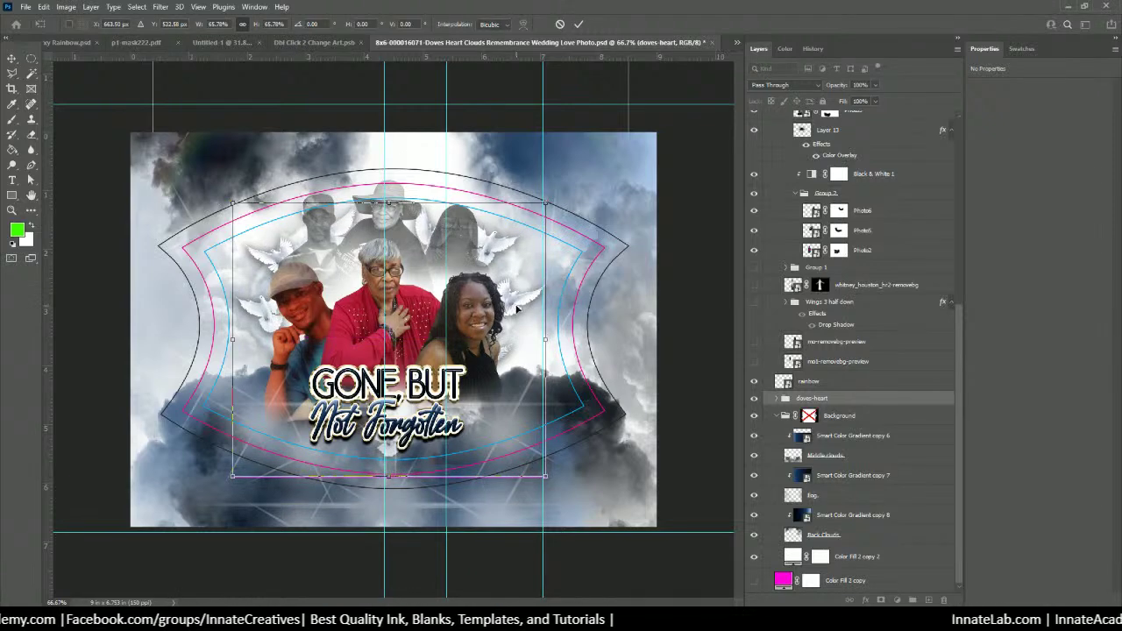
key("Return")
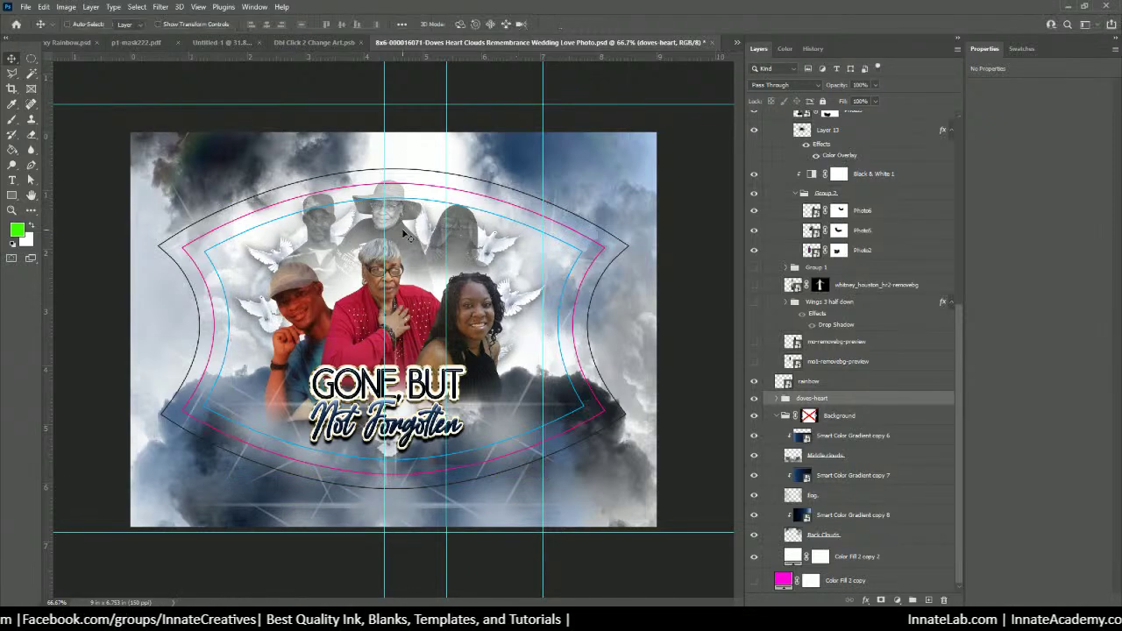
Move the Photos group slightly down so the back row of portraits fits inside the inner mask line
right_click(401, 228)
left_click(417, 247)
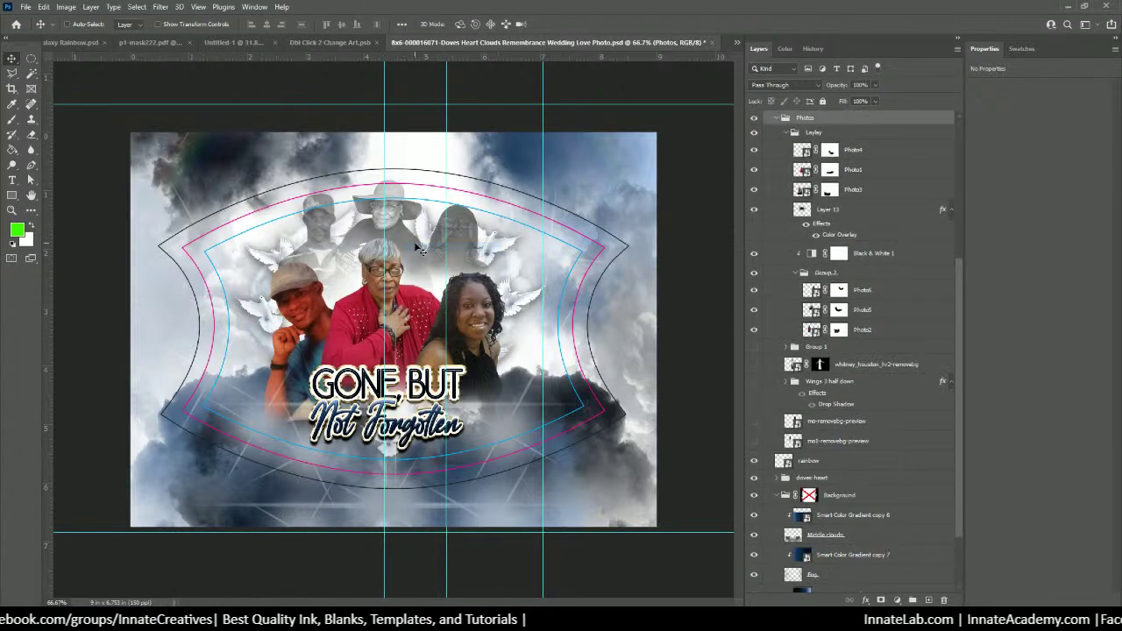
left_click_drag(420, 250, 417, 262)
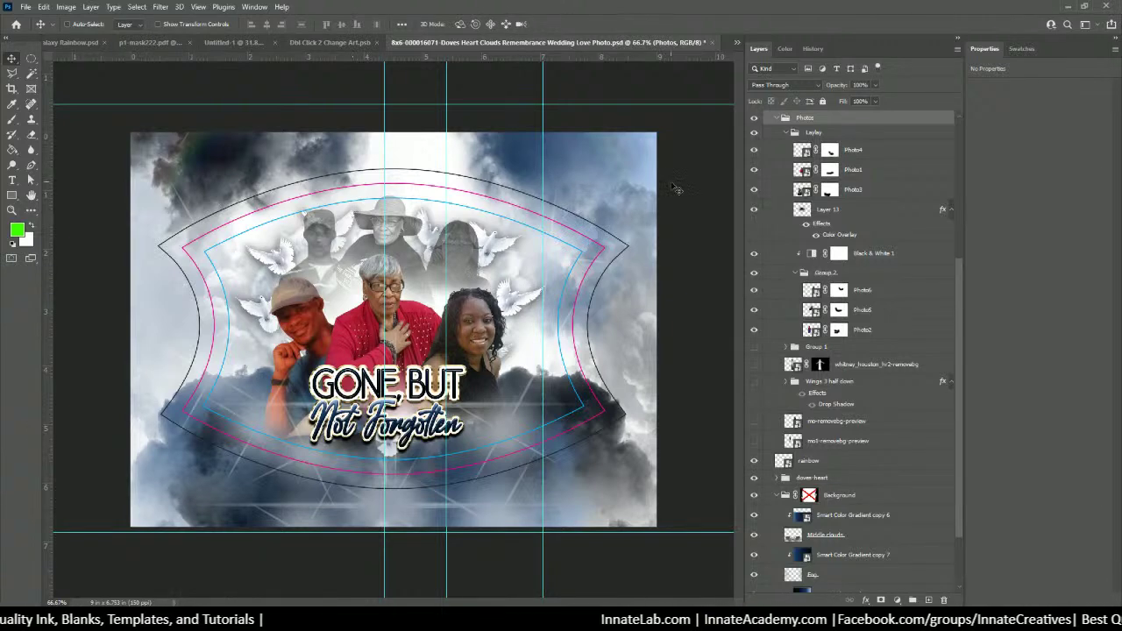
Squash the Background group vertically to about 65% height at full width, bringing its clouds closer around the mask outline
right_click(652, 163)
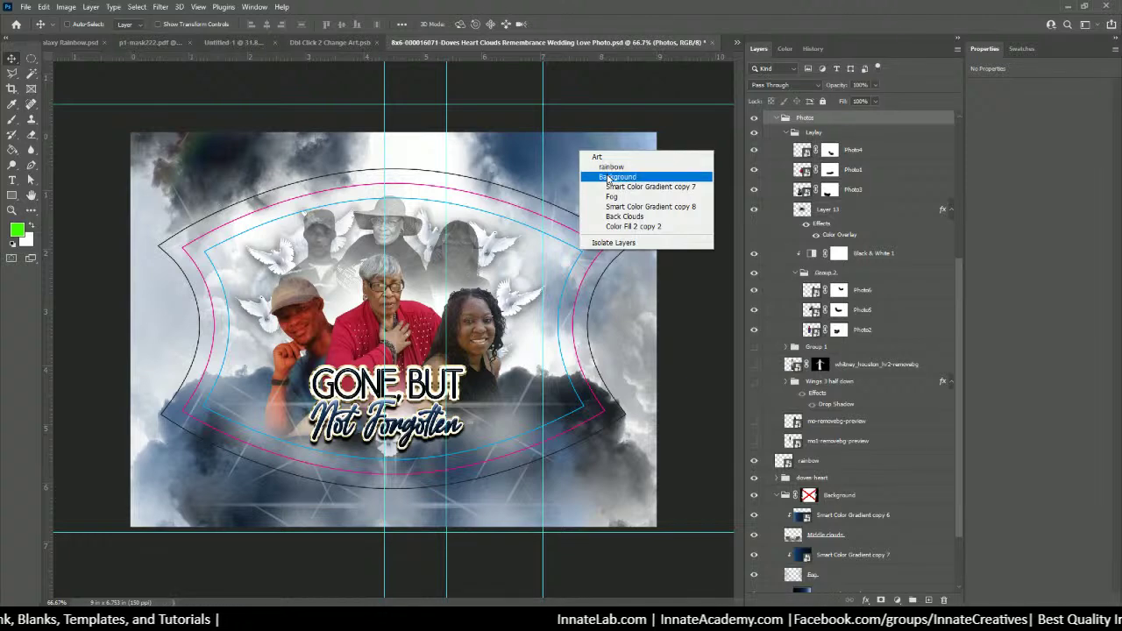
left_click(609, 178)
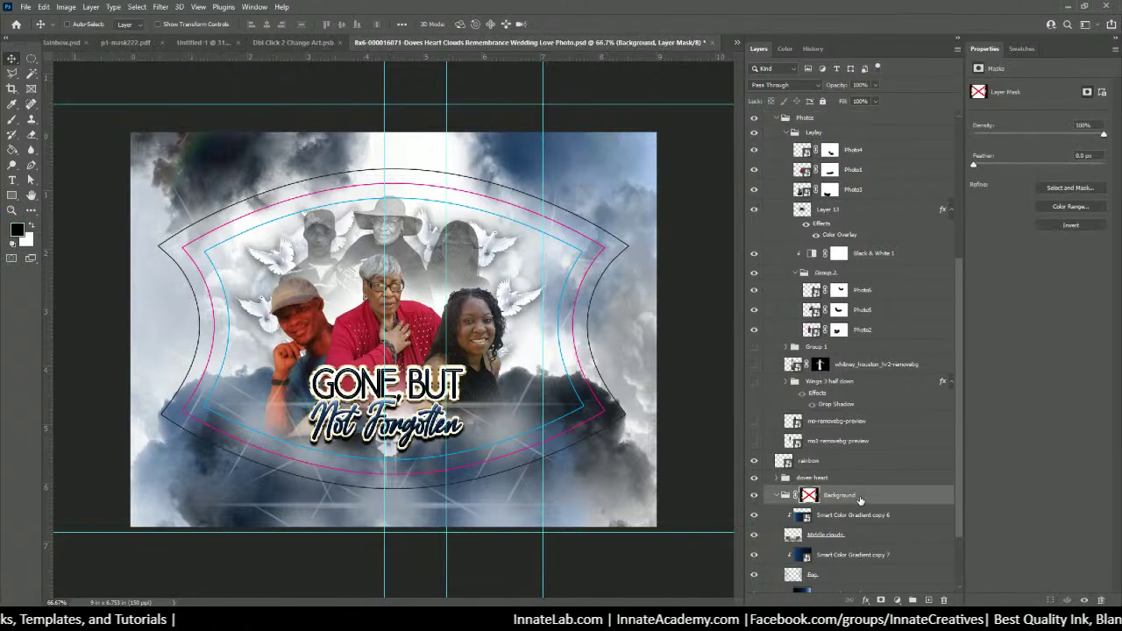
key("ctrl+t")
key("ctrl+0")
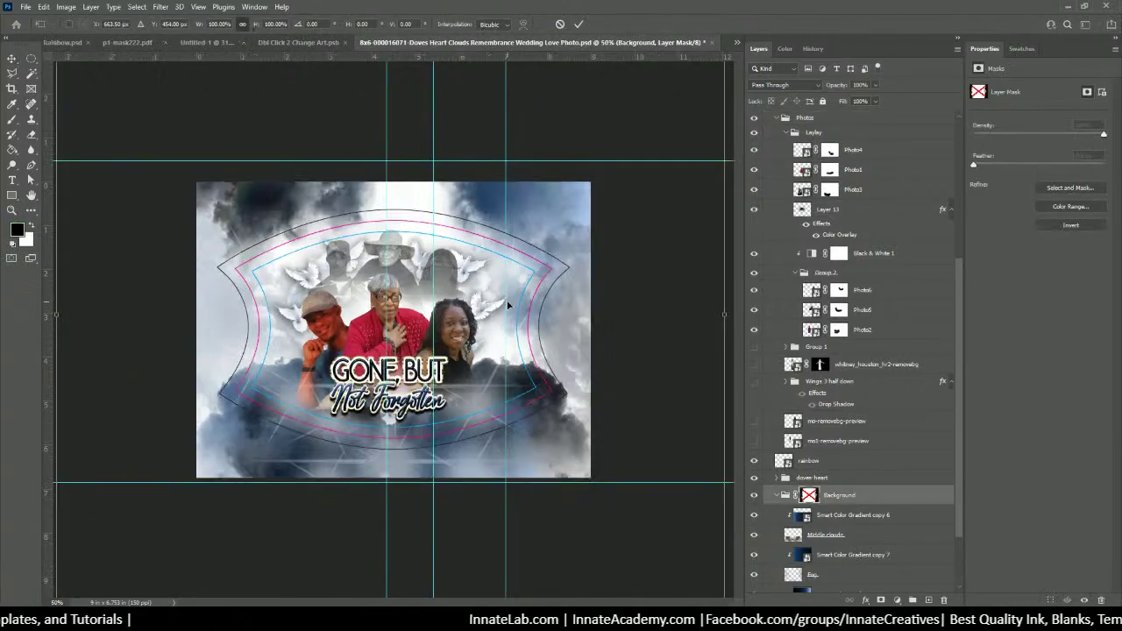
key("ctrl+minus")
left_click_drag(390, 121, 381, 209)
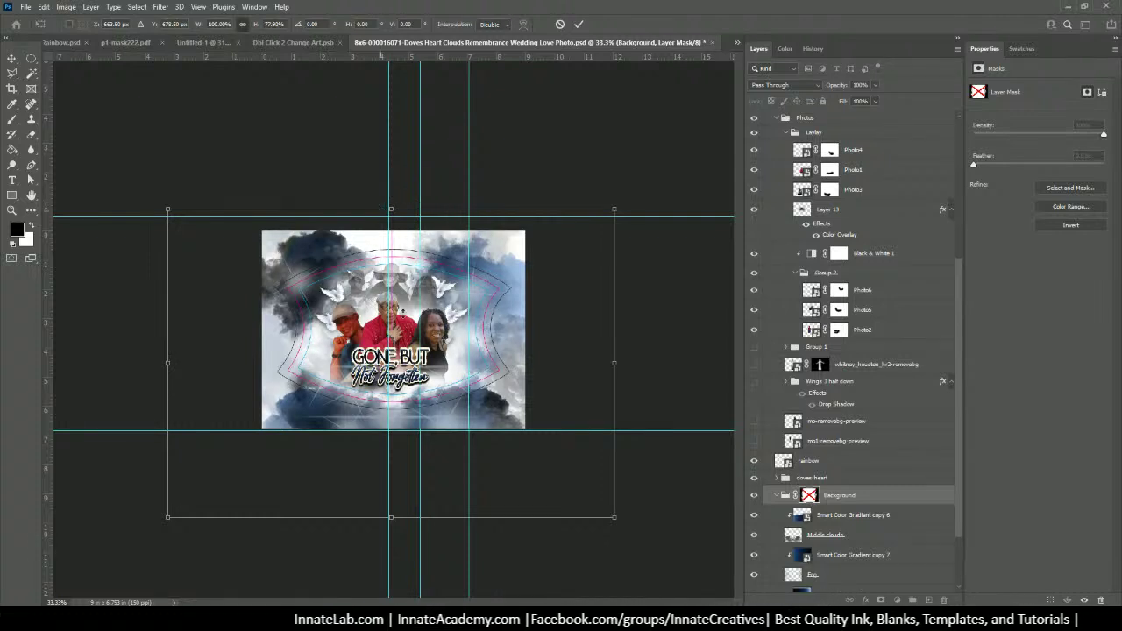
left_click_drag(391, 518, 391, 468)
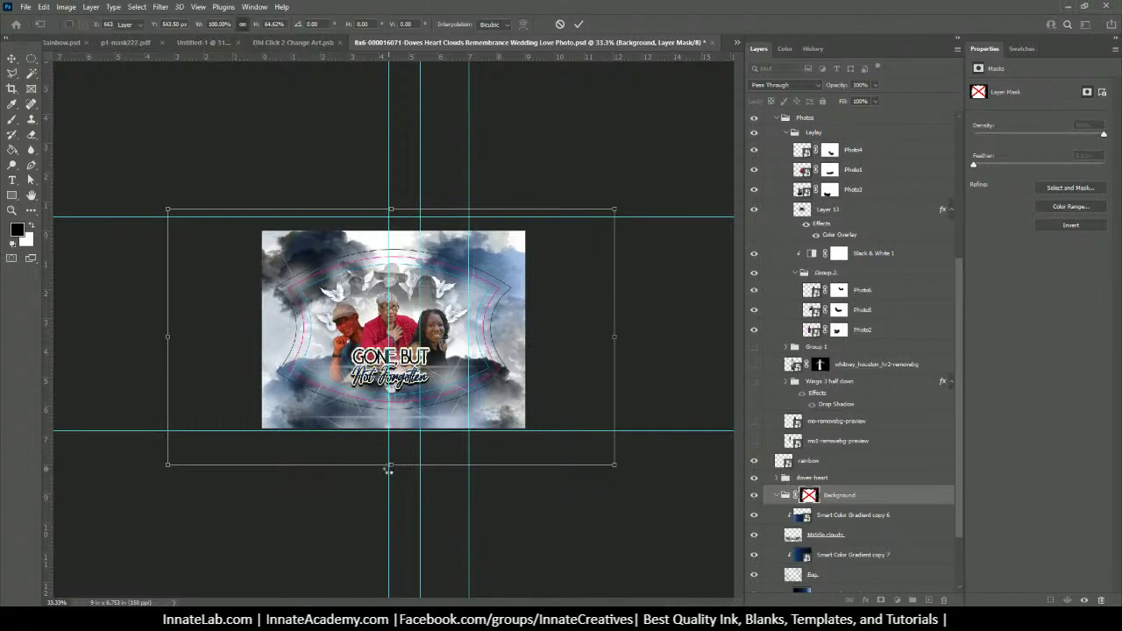
key("Return")
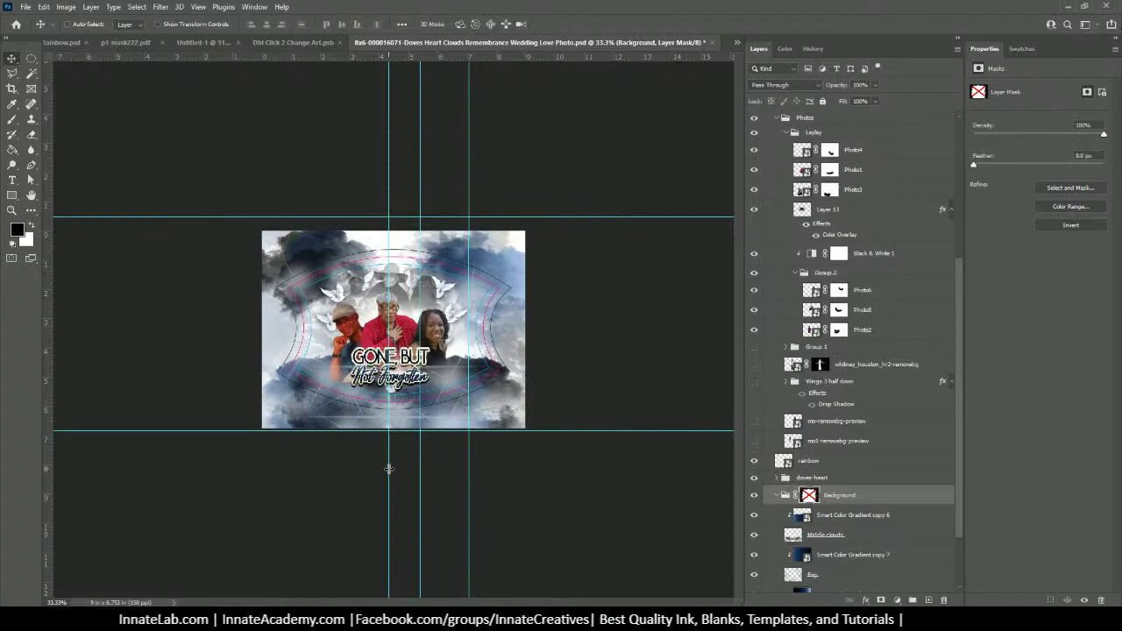
Select Layer 13 in the Laylay group and toggle its visibility to examine its effect on the grayscale portraits
key("ctrl+1")
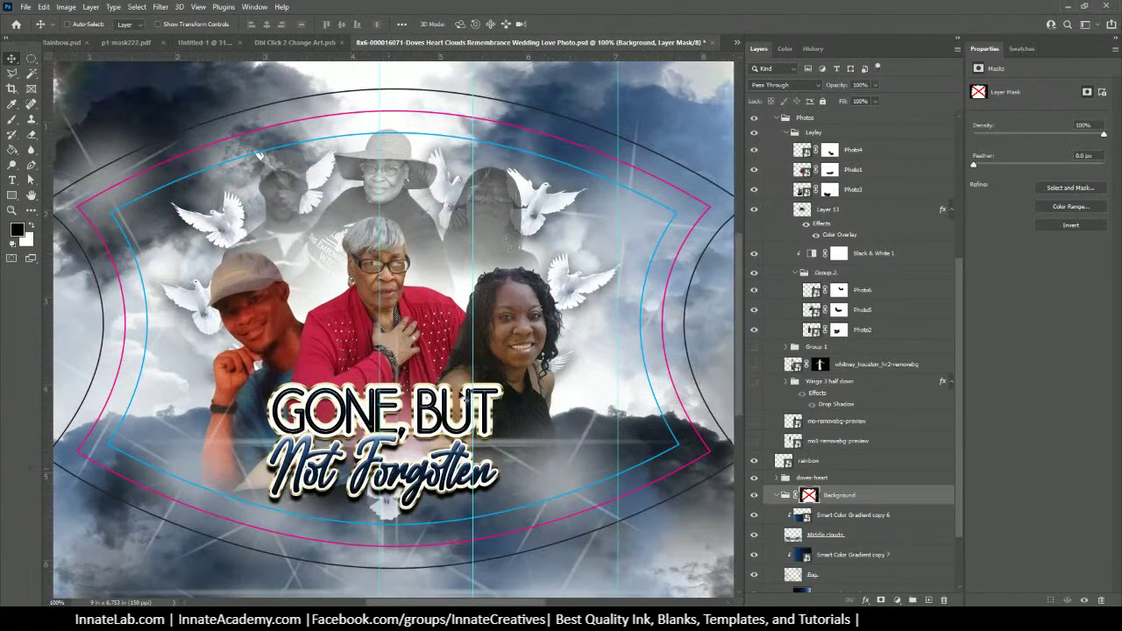
right_click(507, 214)
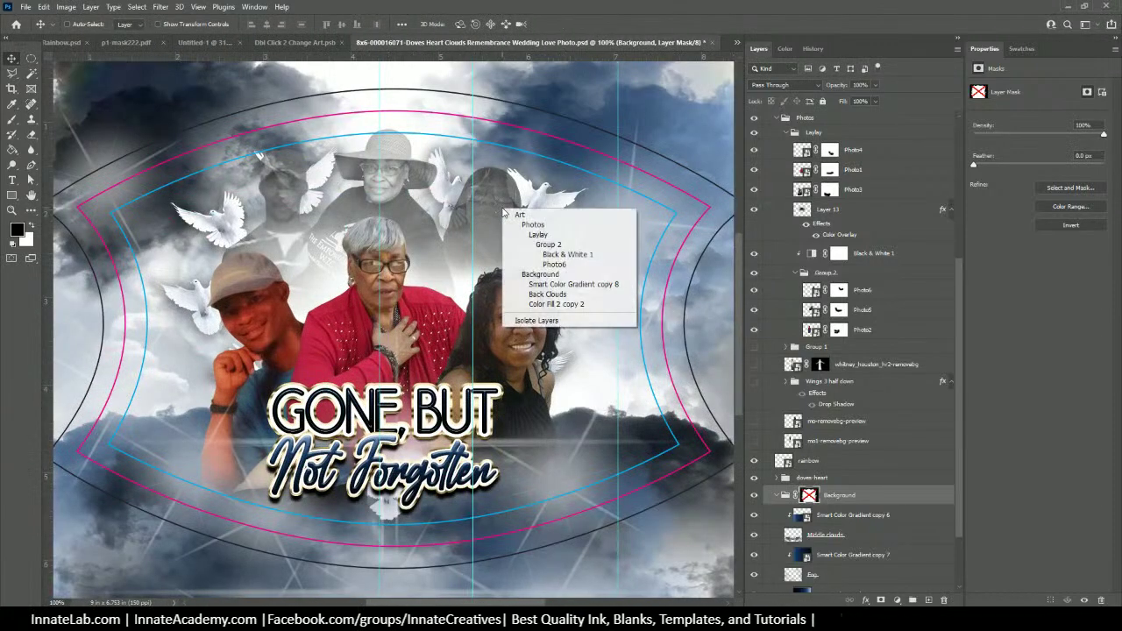
left_click(539, 241)
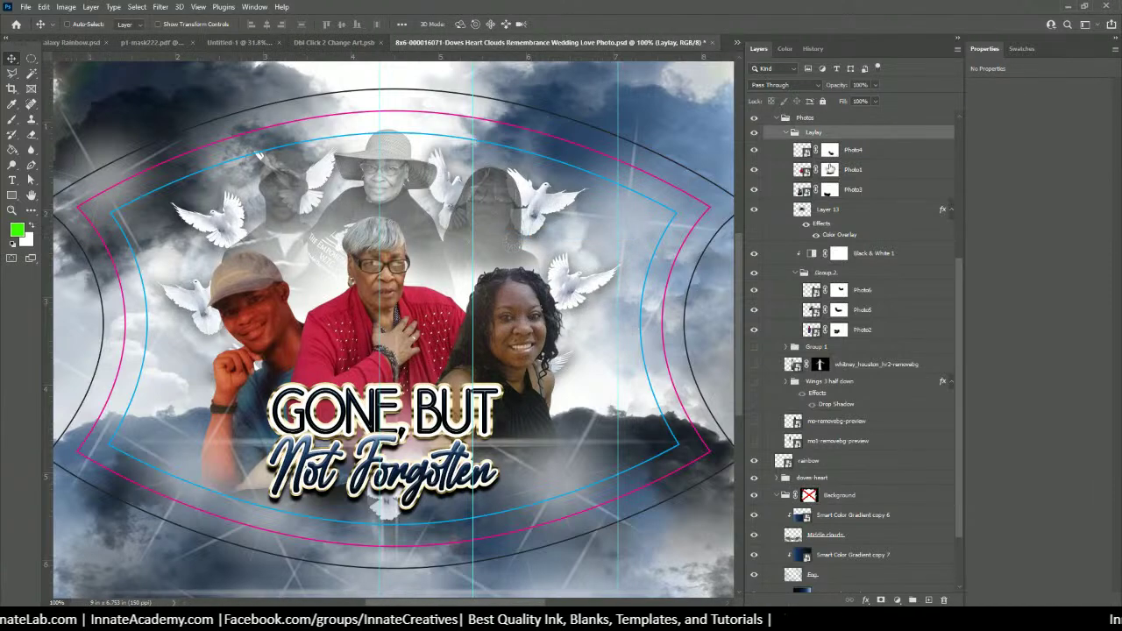
left_click(829, 212)
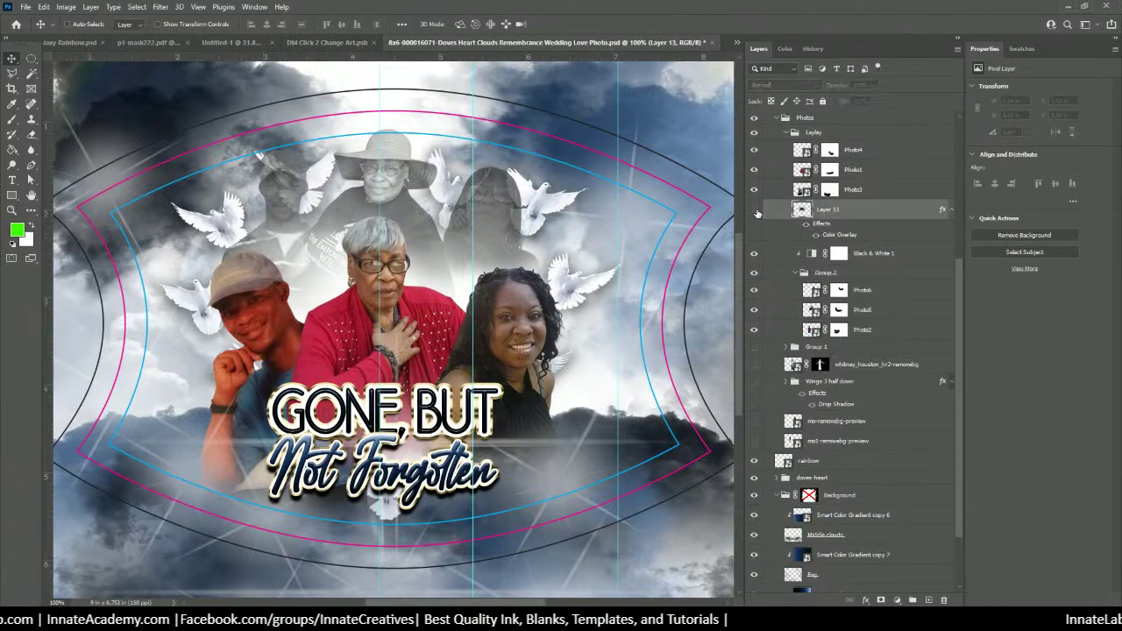
left_click(755, 211)
left_click(755, 210)
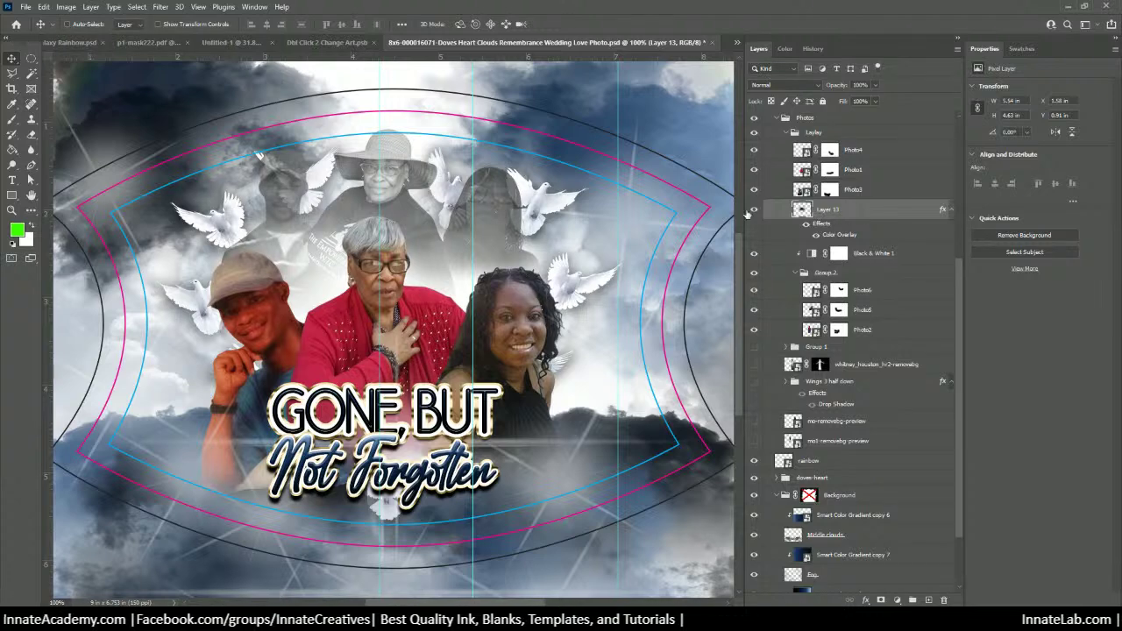
left_click_drag(419, 223, 432, 241)
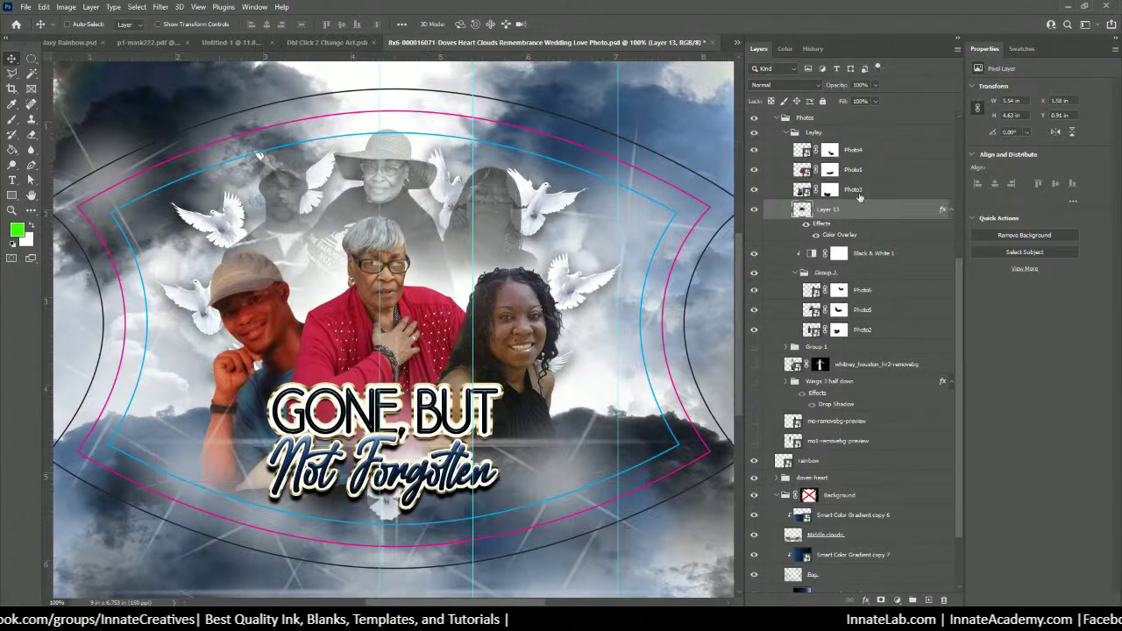
Add a new empty layer above Layer 13 and set the foreground color to white with black as background
left_click(928, 600)
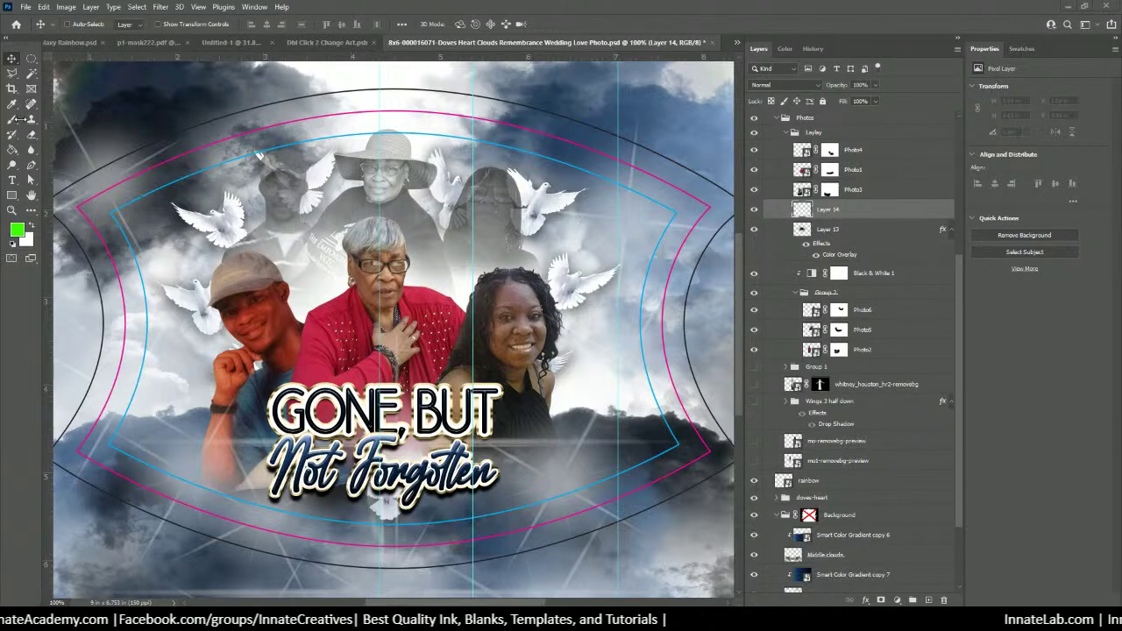
key("d")
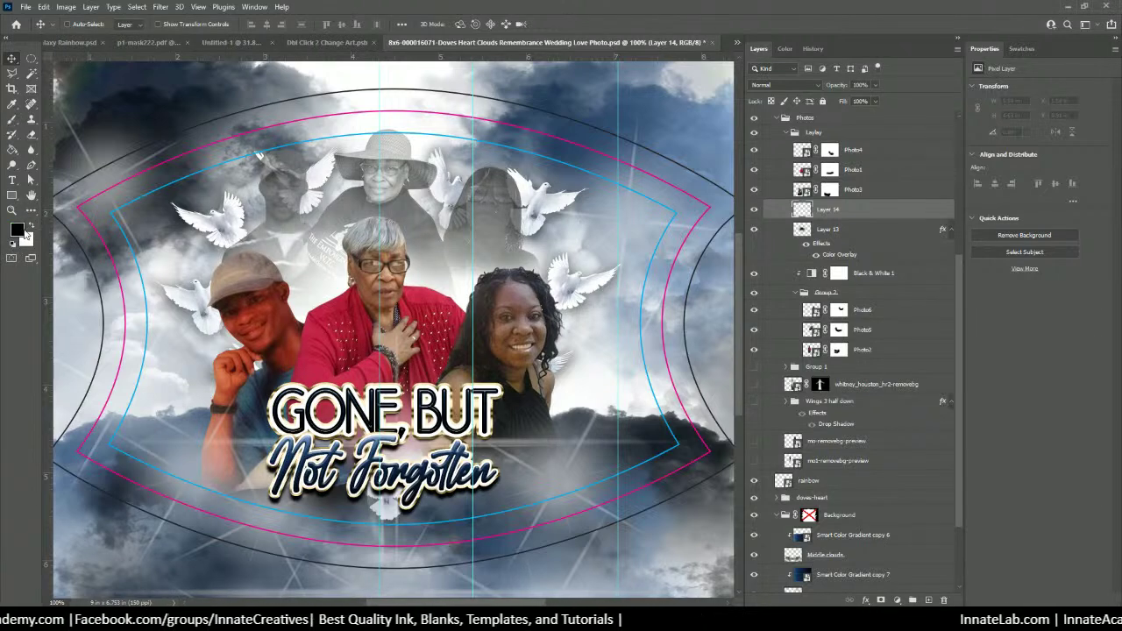
left_click(31, 226)
left_click(30, 226)
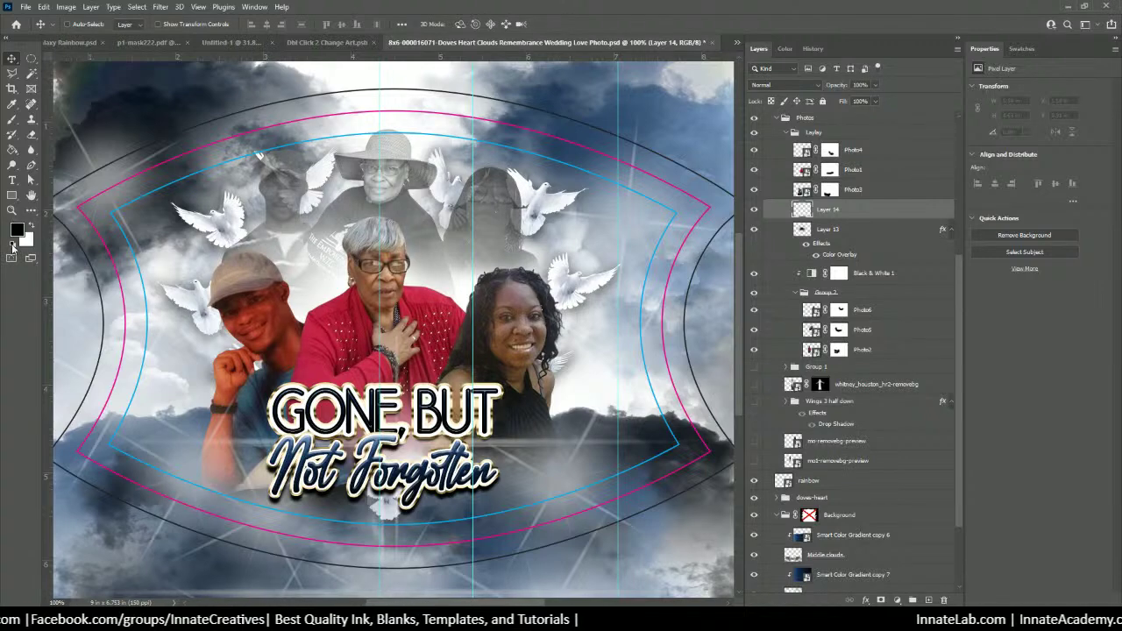
left_click(31, 226)
left_click(31, 227)
left_click(31, 226)
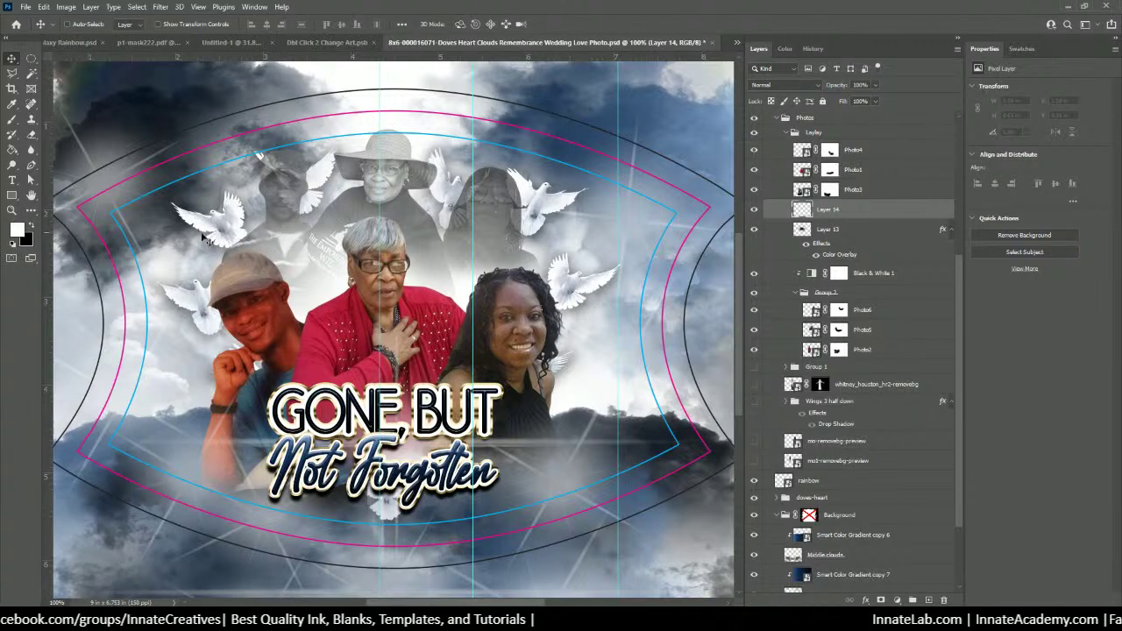
Choose a soft round brush and reduce it to about 63 px diameter with 0% hardness
left_click(12, 119)
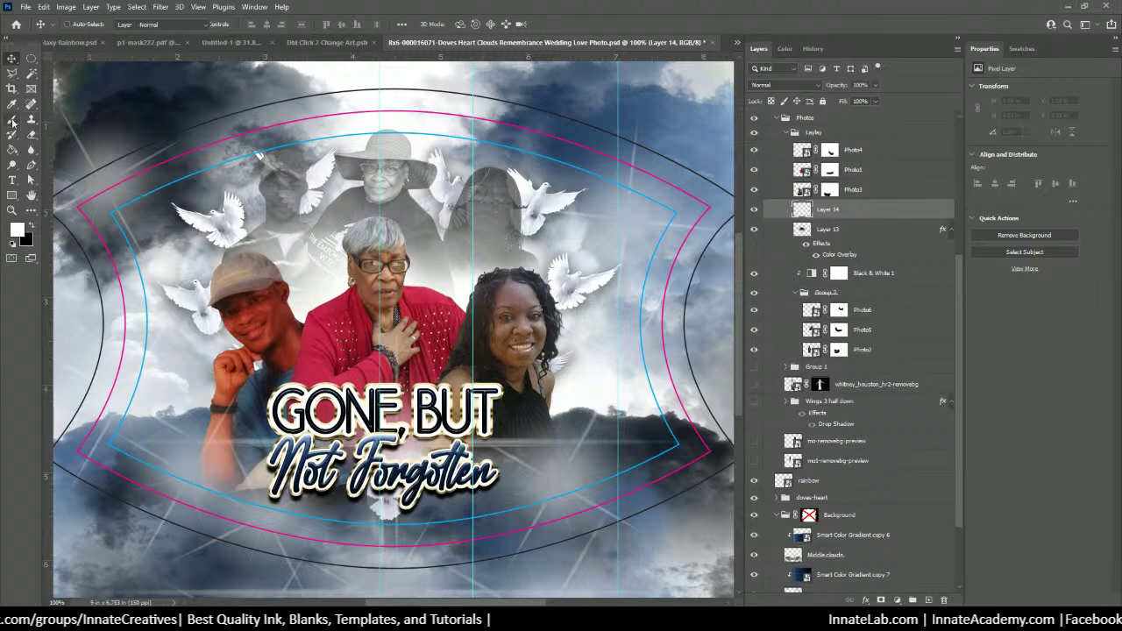
left_click(84, 26)
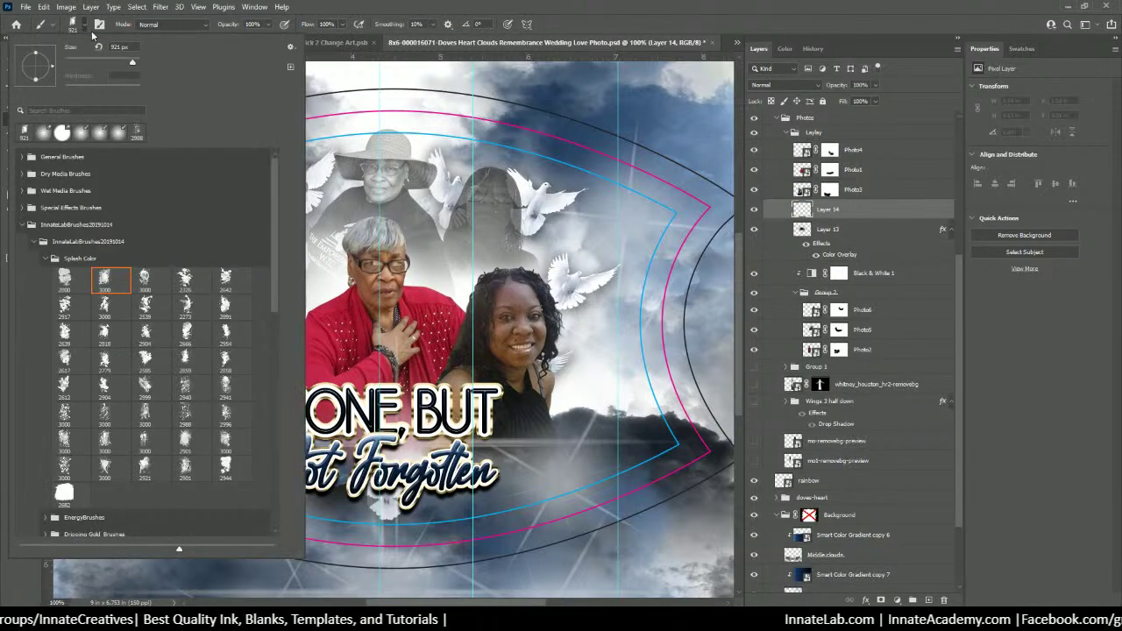
left_click(80, 133)
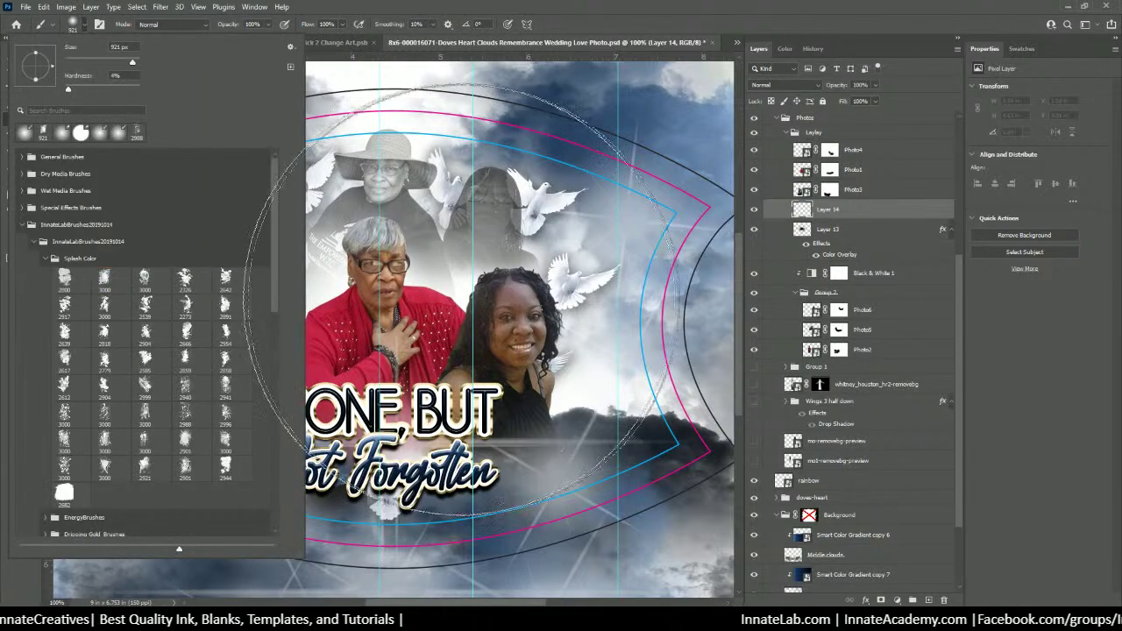
right_click(599, 307, "alt")
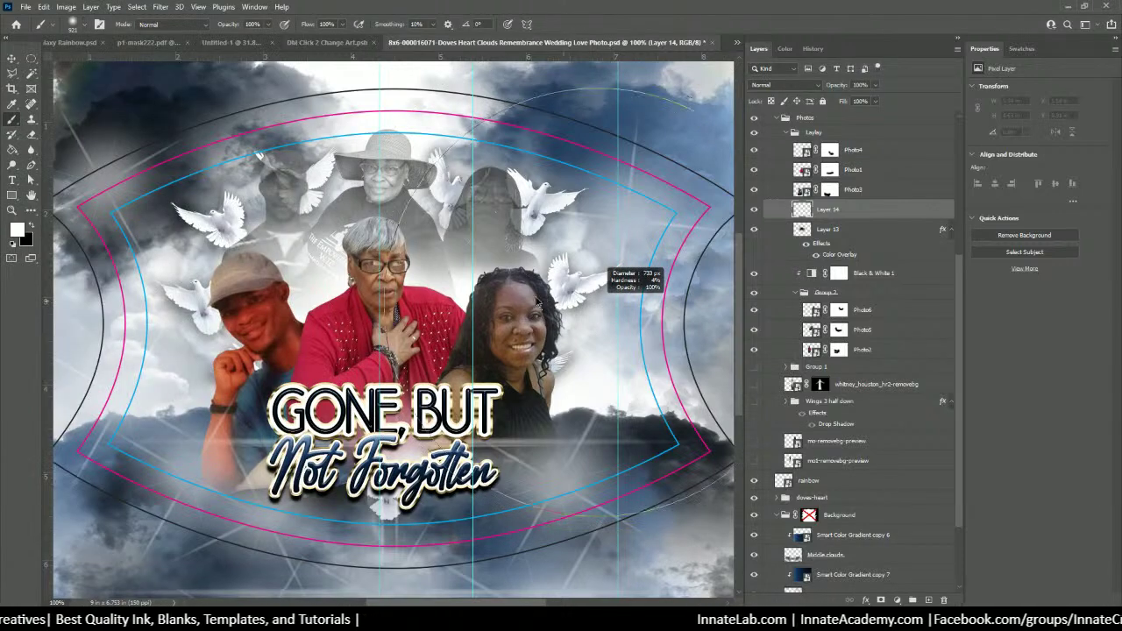
mouse_move(479, 298)
left_mouse_down()
mouse_move(343, 296)
mouse_move(354, 297)
mouse_move(364, 127)
mouse_move(377, 375)
left_mouse_up()
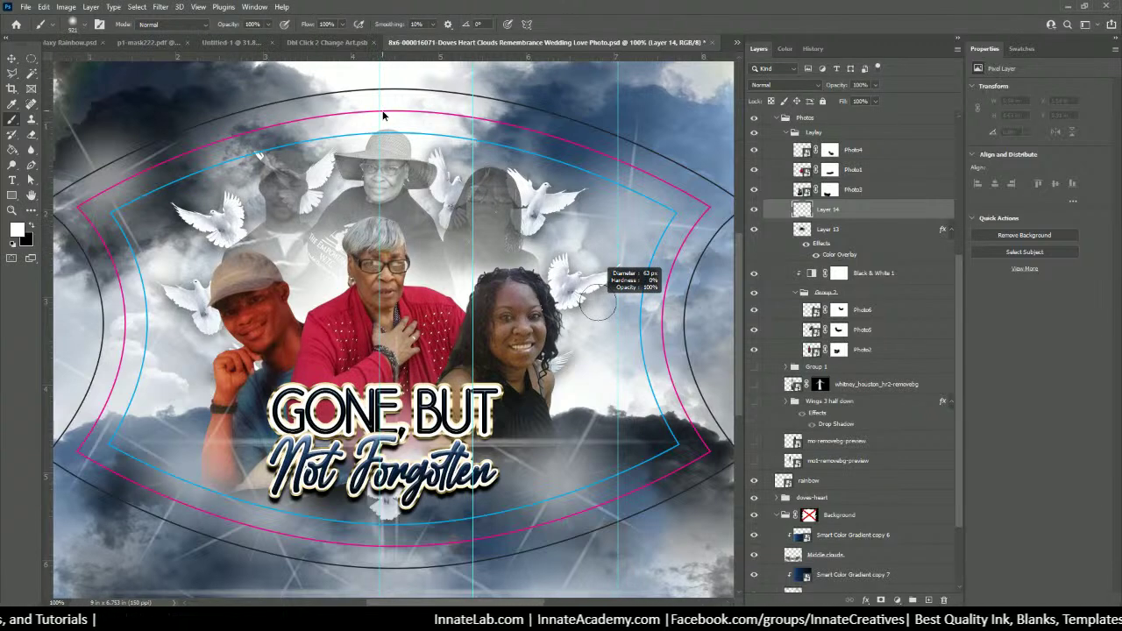
Paint soft white brush strokes over the three grayscale portraits on Layer 14
left_click_drag(383, 115, 457, 261)
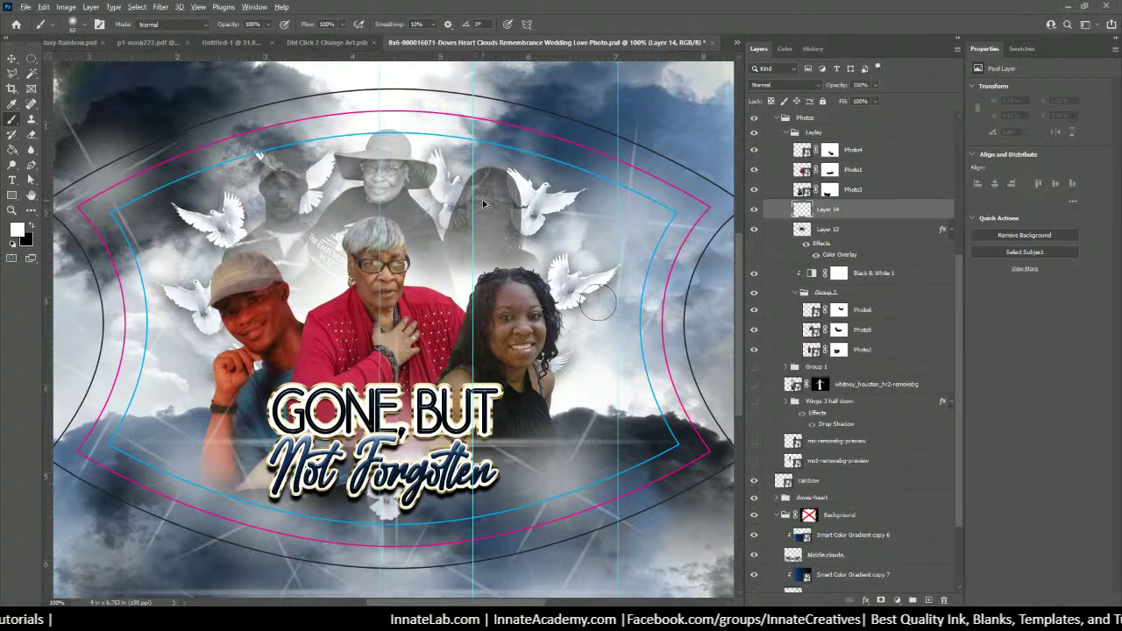
mouse_move(483, 204)
left_mouse_down()
mouse_move(484, 235)
mouse_move(472, 254)
mouse_move(485, 191)
mouse_move(465, 263)
left_mouse_up()
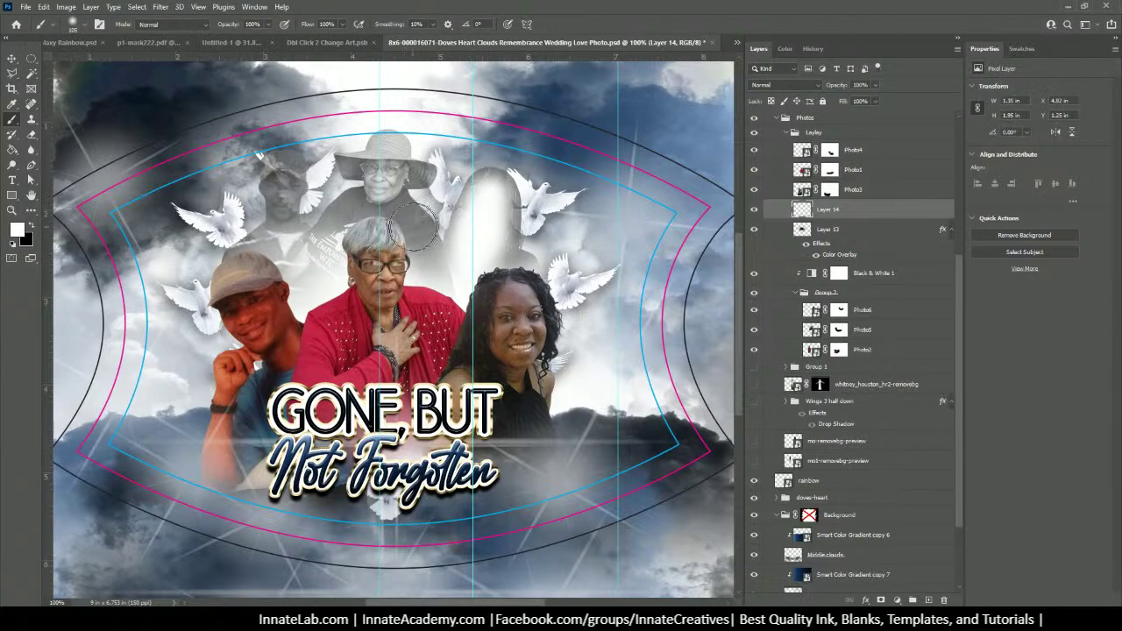
mouse_move(302, 211)
left_mouse_down()
mouse_move(282, 166)
mouse_move(276, 248)
mouse_move(245, 266)
mouse_move(344, 288)
mouse_move(382, 163)
mouse_move(372, 204)
mouse_move(326, 250)
mouse_move(362, 209)
mouse_move(407, 232)
left_mouse_up()
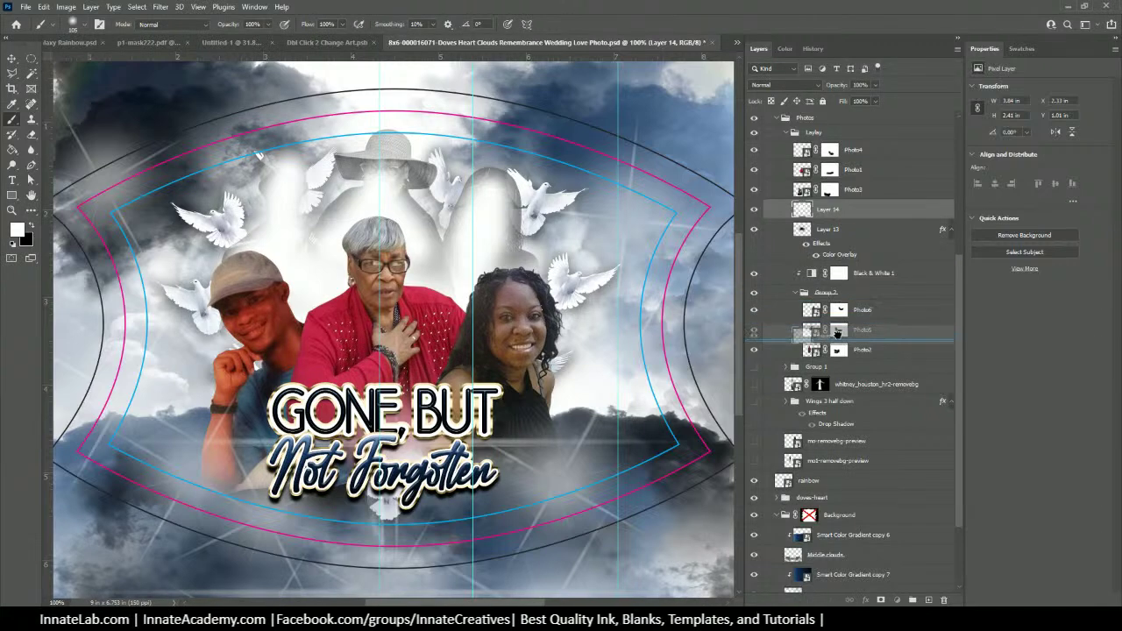
Move Layer 14 behind the grayscale portraits, placing it outside and directly below Group 2, and toggle its visibility to check the glow
left_click_drag(824, 358, 824, 360)
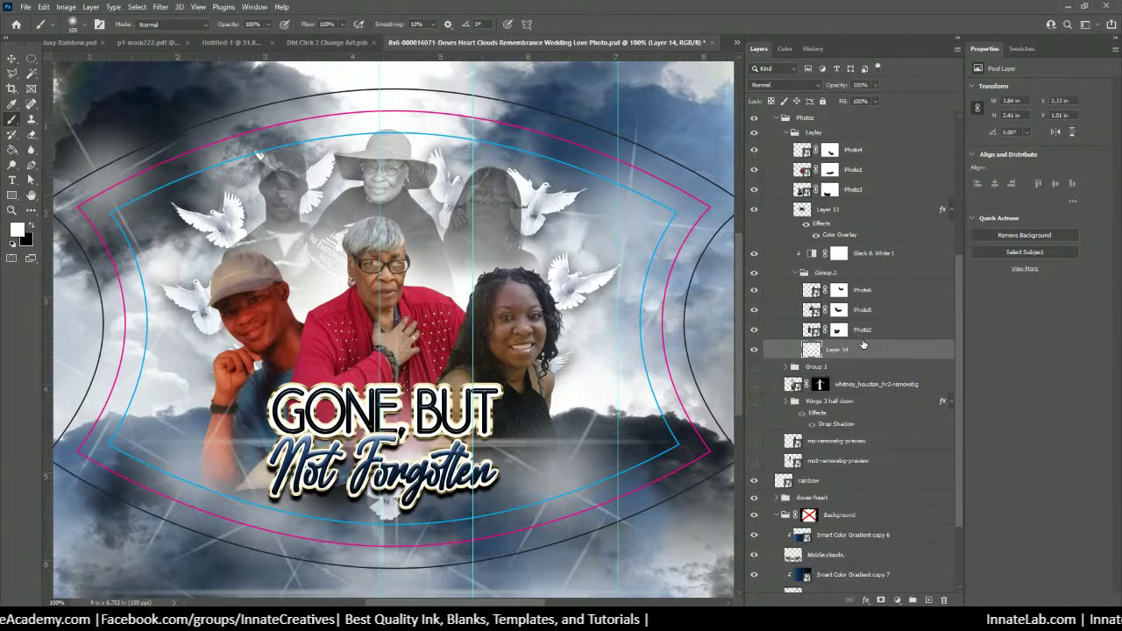
scroll(858, 343, "down", 1)
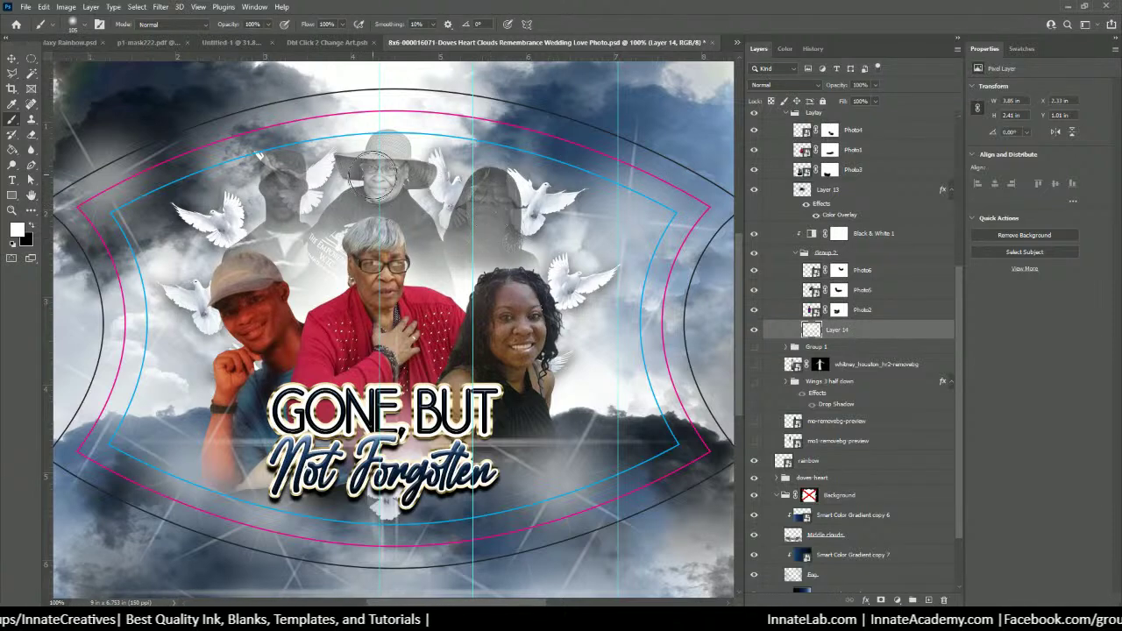
left_click(755, 330)
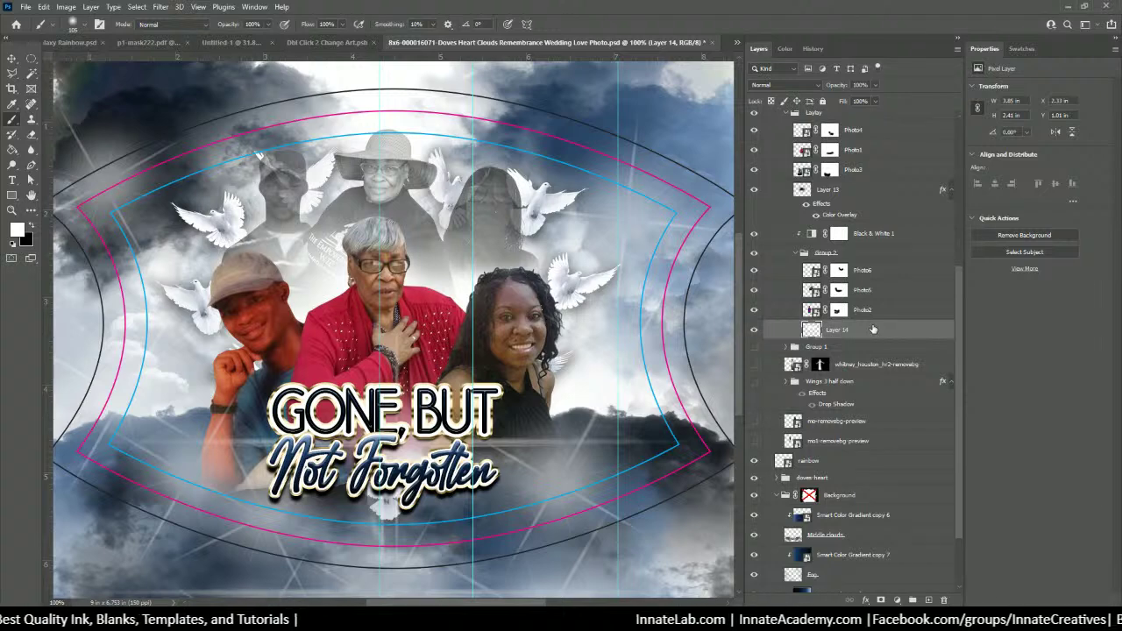
left_click_drag(884, 331, 783, 343)
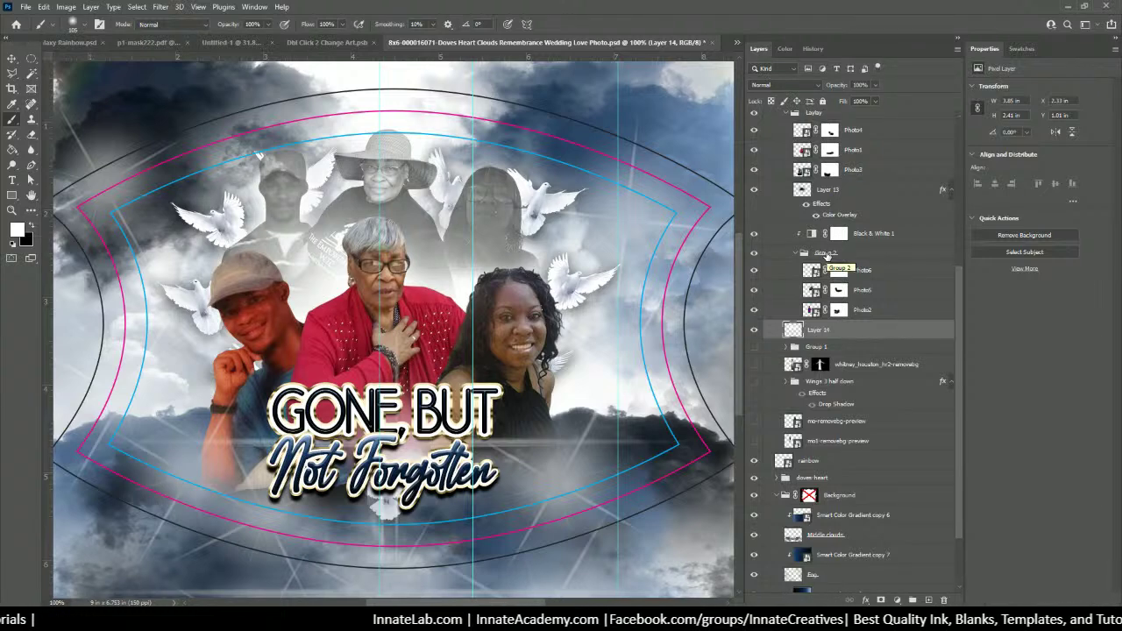
Select and collapse the Art group, and hide the Turn off to print guide layer
key("ctrl+minus")
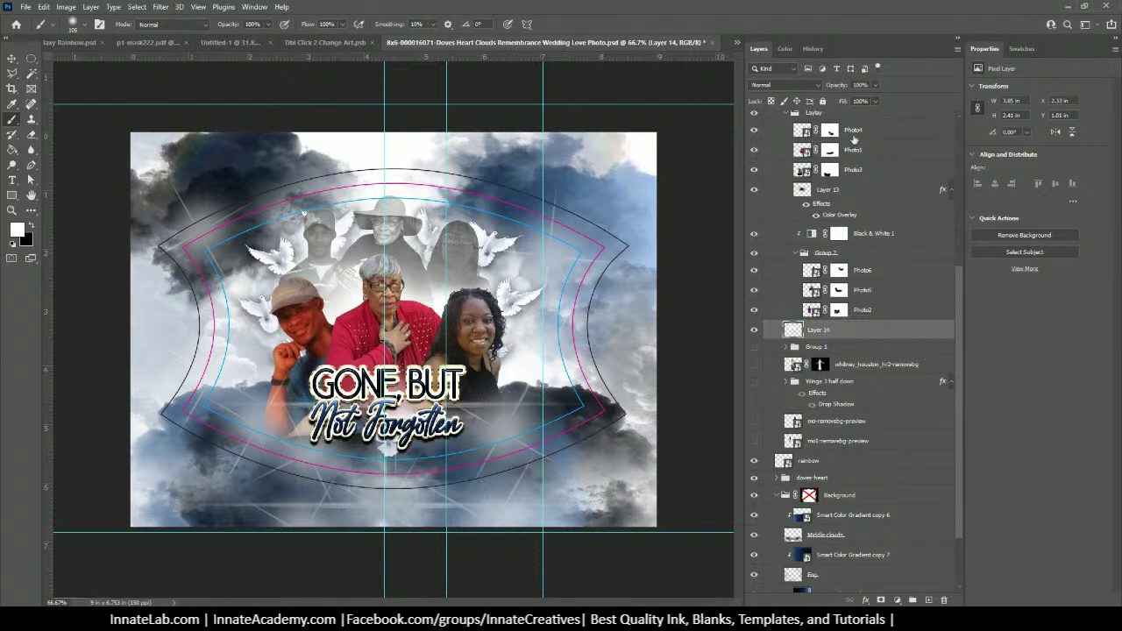
left_click(854, 116)
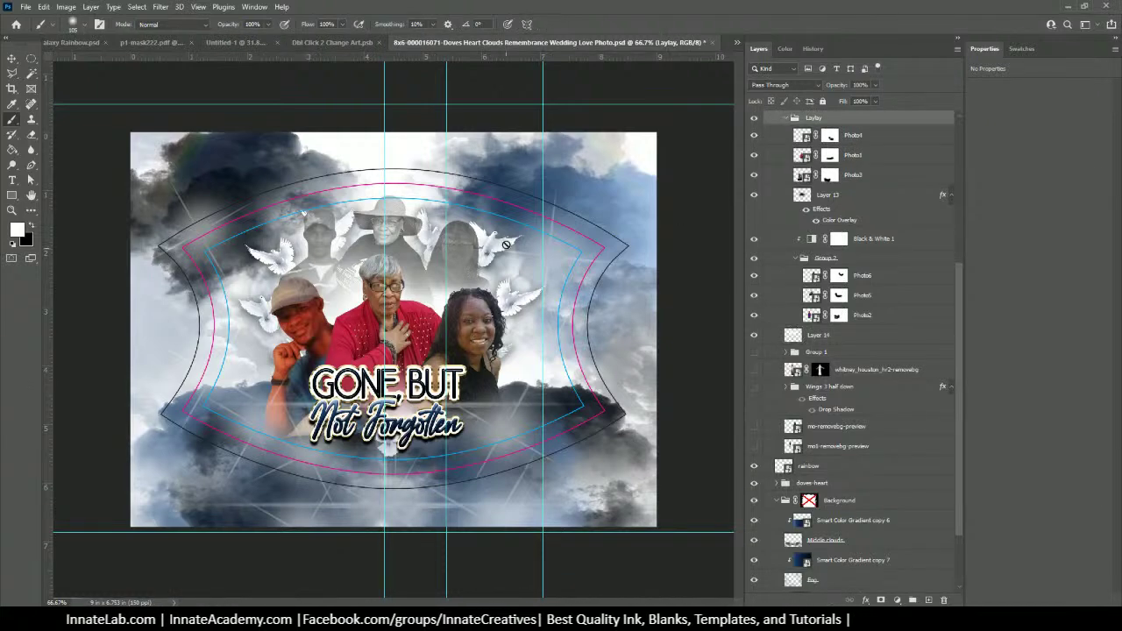
scroll(834, 224, "up", 5)
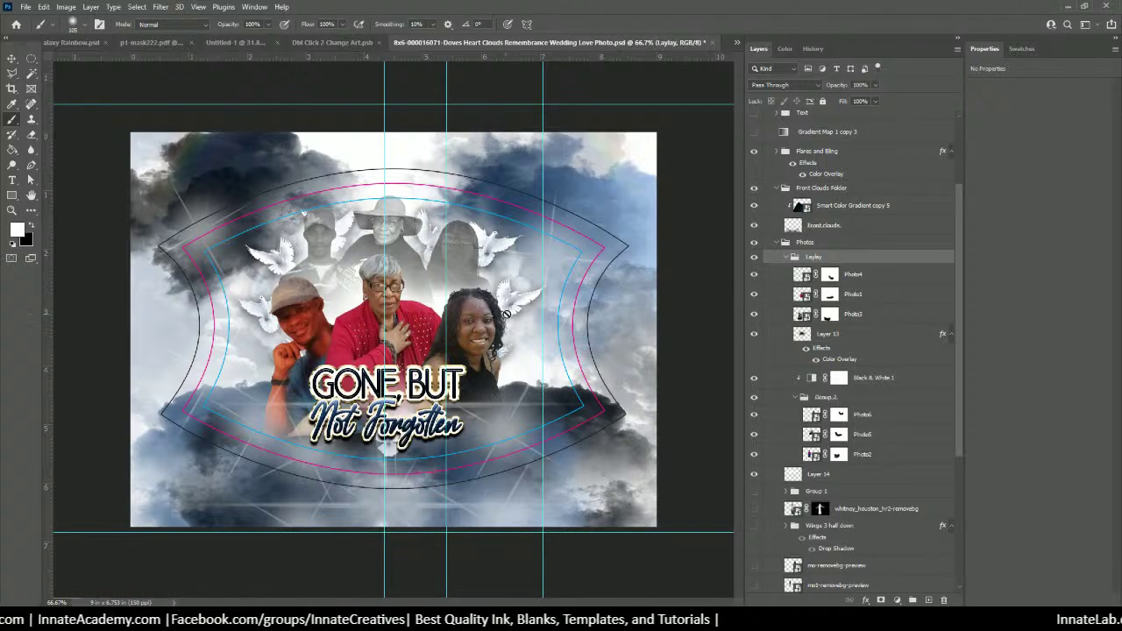
scroll(840, 132, "up", 4)
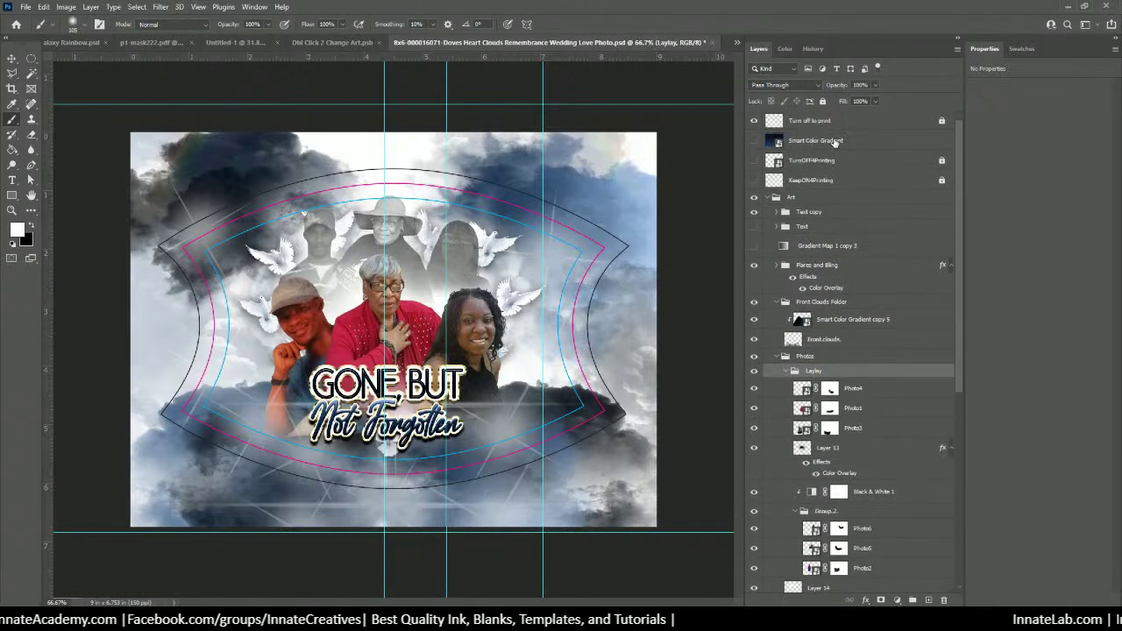
left_click(830, 123)
left_click(800, 200)
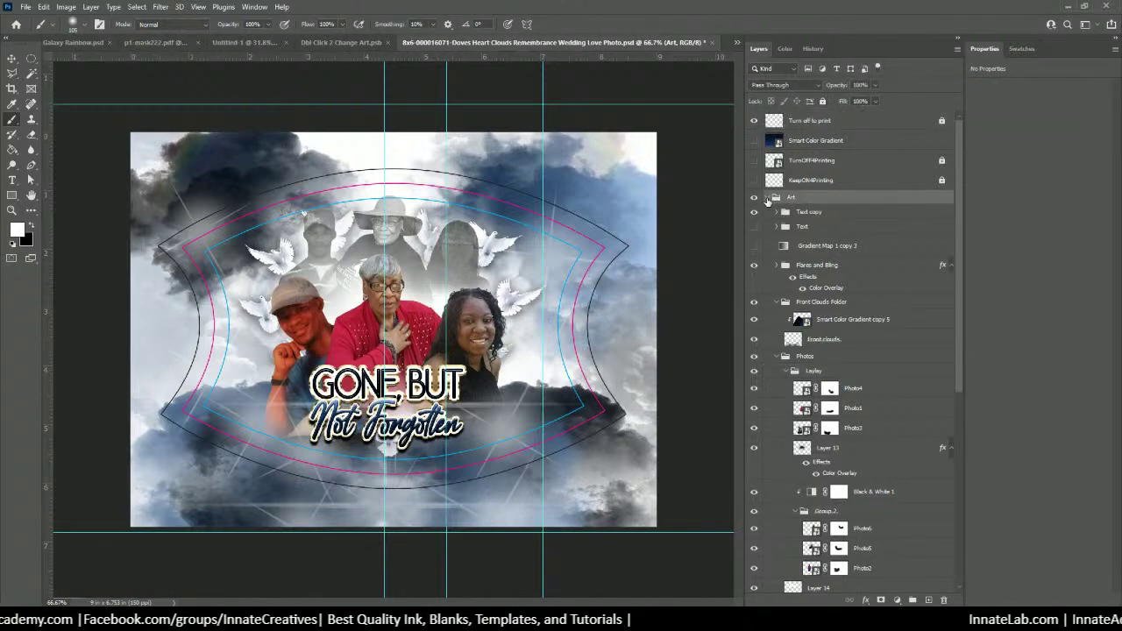
left_click(768, 198)
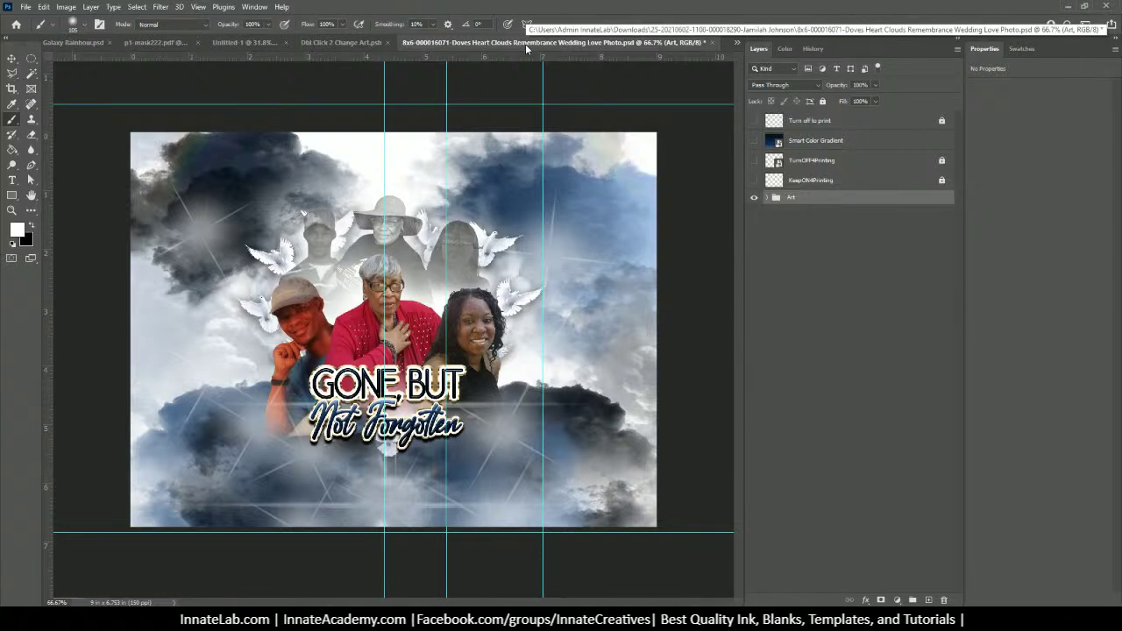
Quick export the Art group as a PNG named 8x6-Art, and close the document with its changes saved
right_click(802, 201)
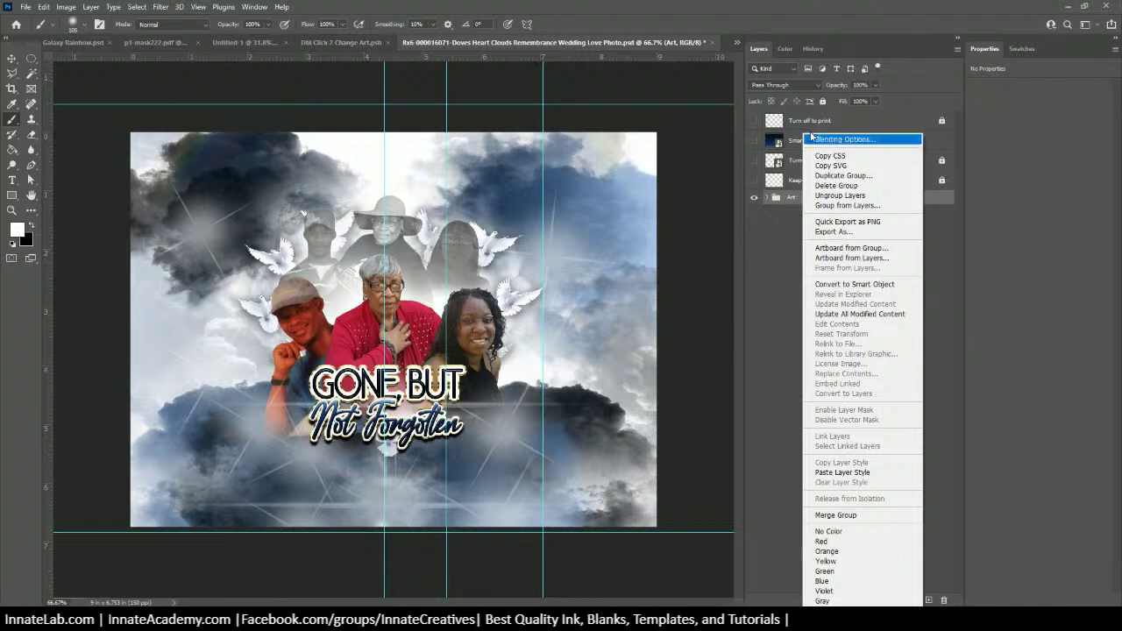
left_click(838, 225)
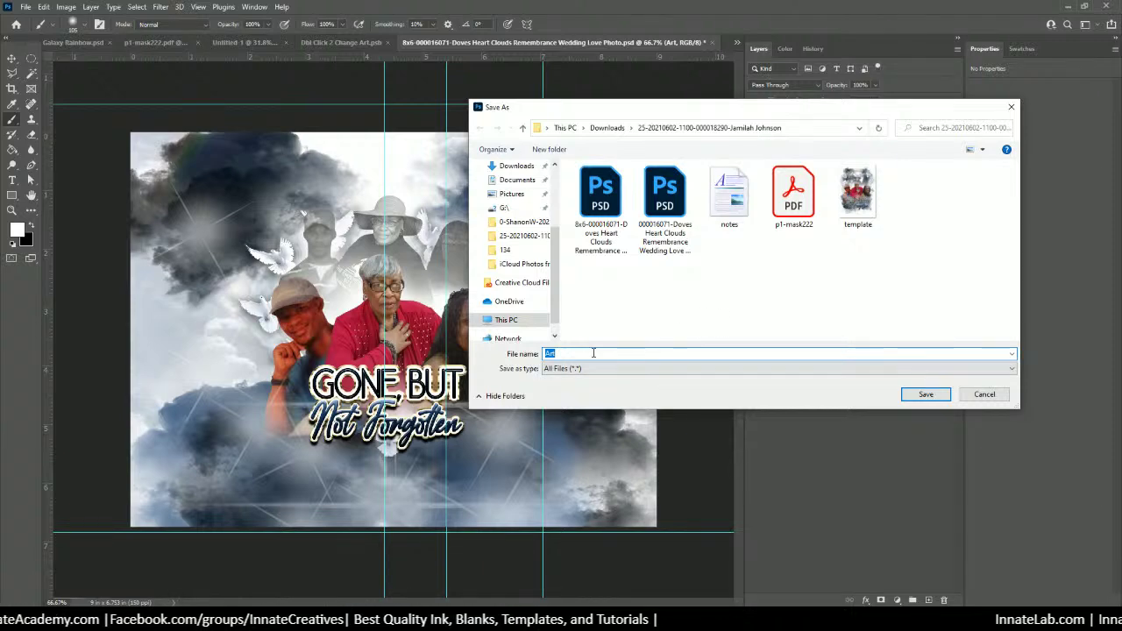
type("8")
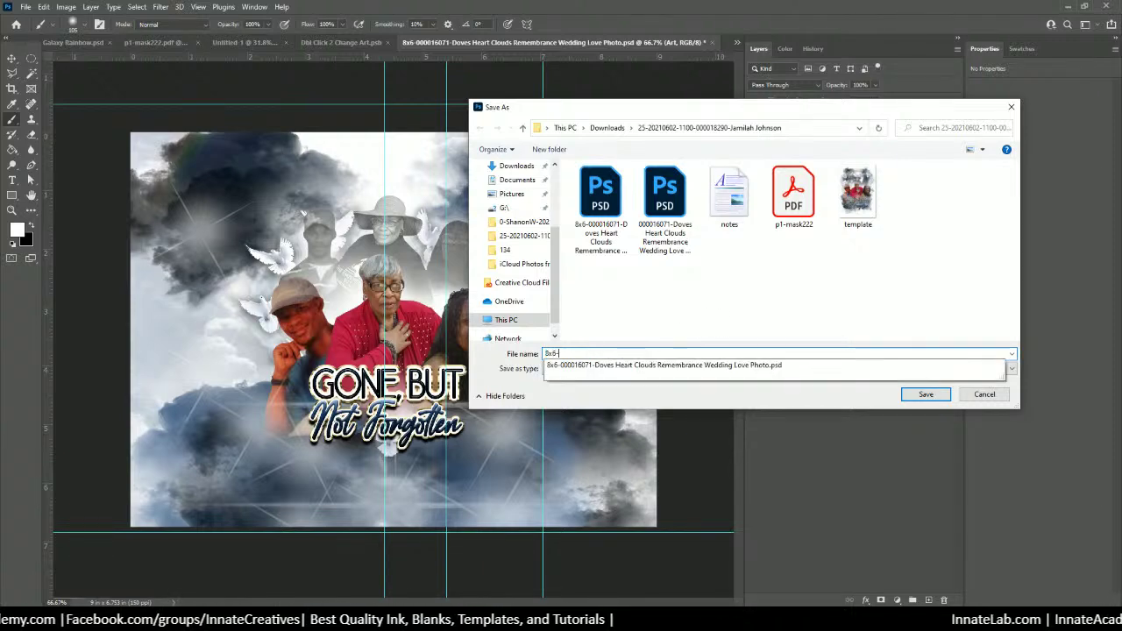
type("x6-")
key("Escape")
key("Escape")
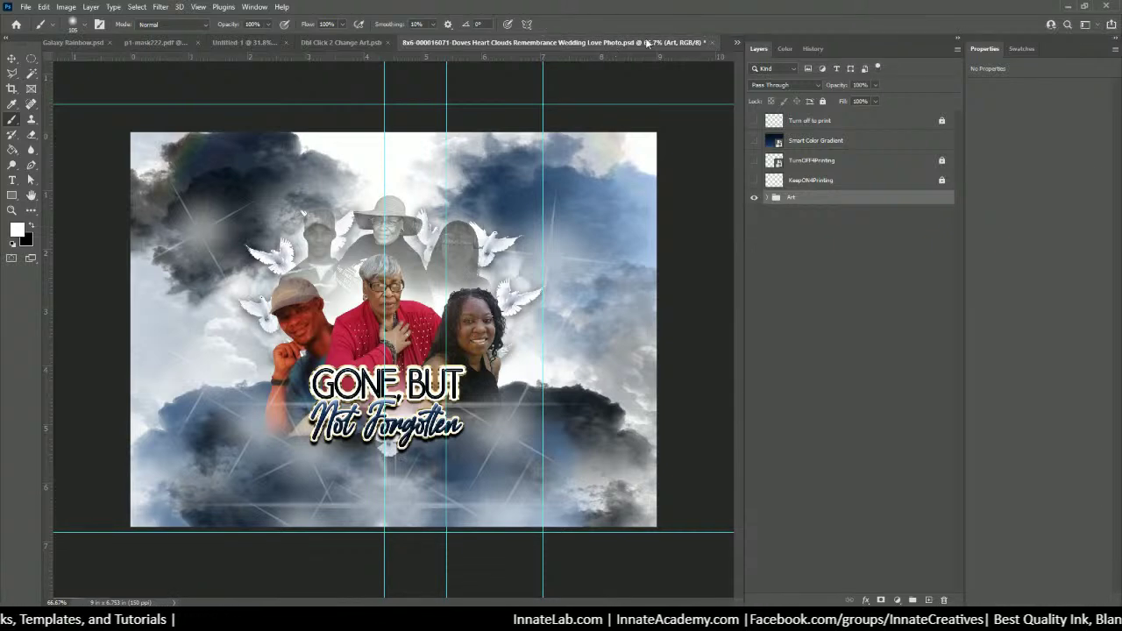
left_click(713, 43)
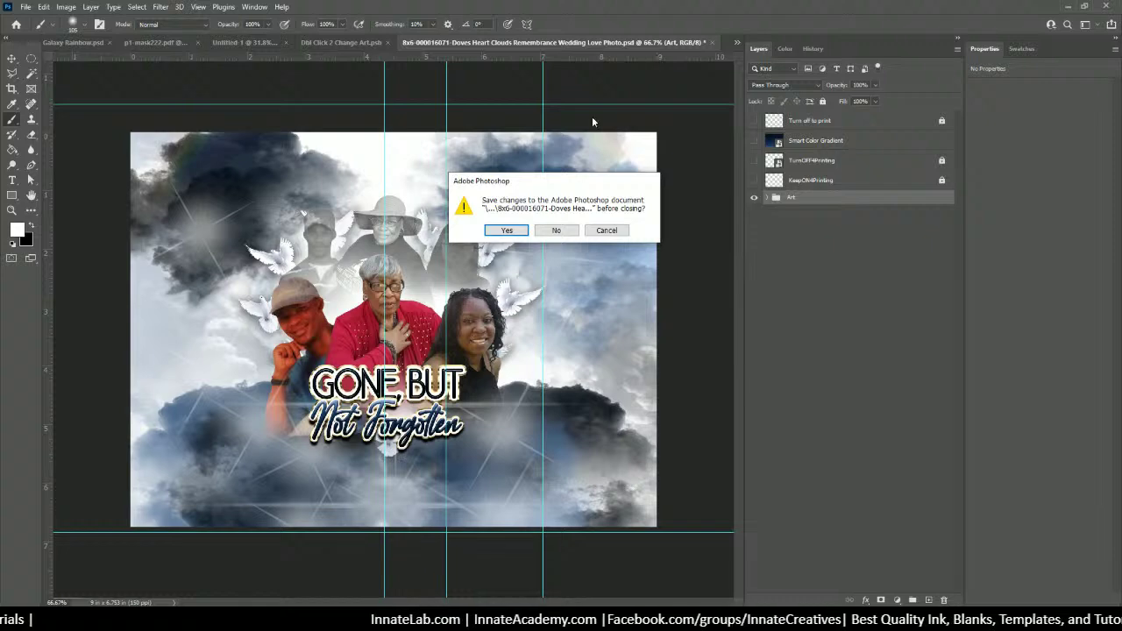
left_click(516, 232)
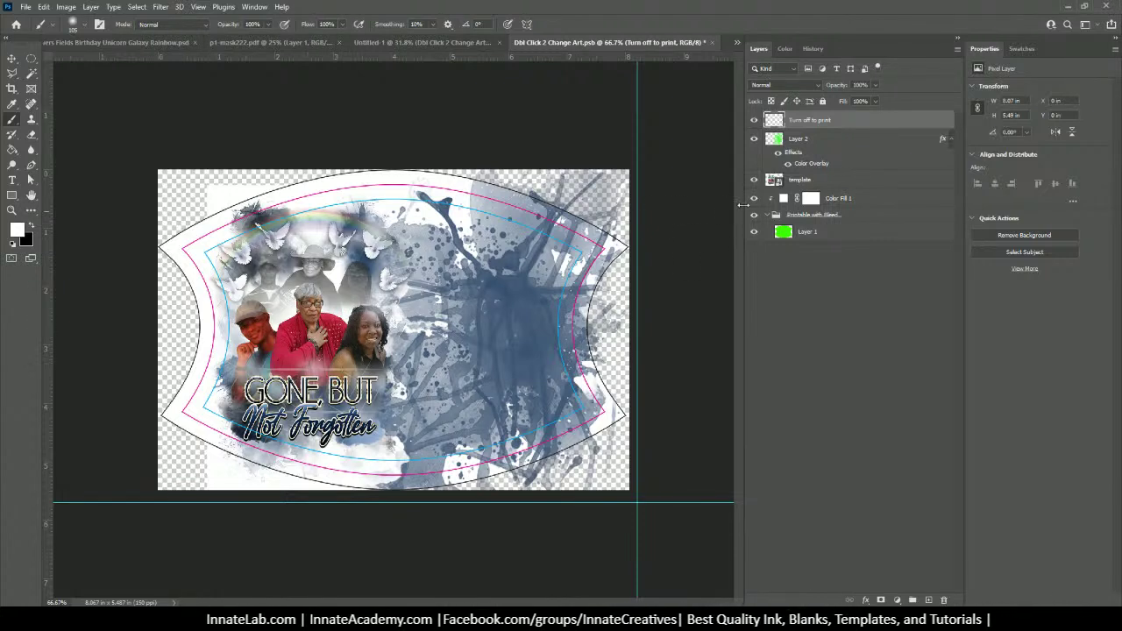
Hide the old template artwork and the Layer 2 splatter in the Dbl Click 2 Change Art document
left_click(812, 185)
left_click(752, 180)
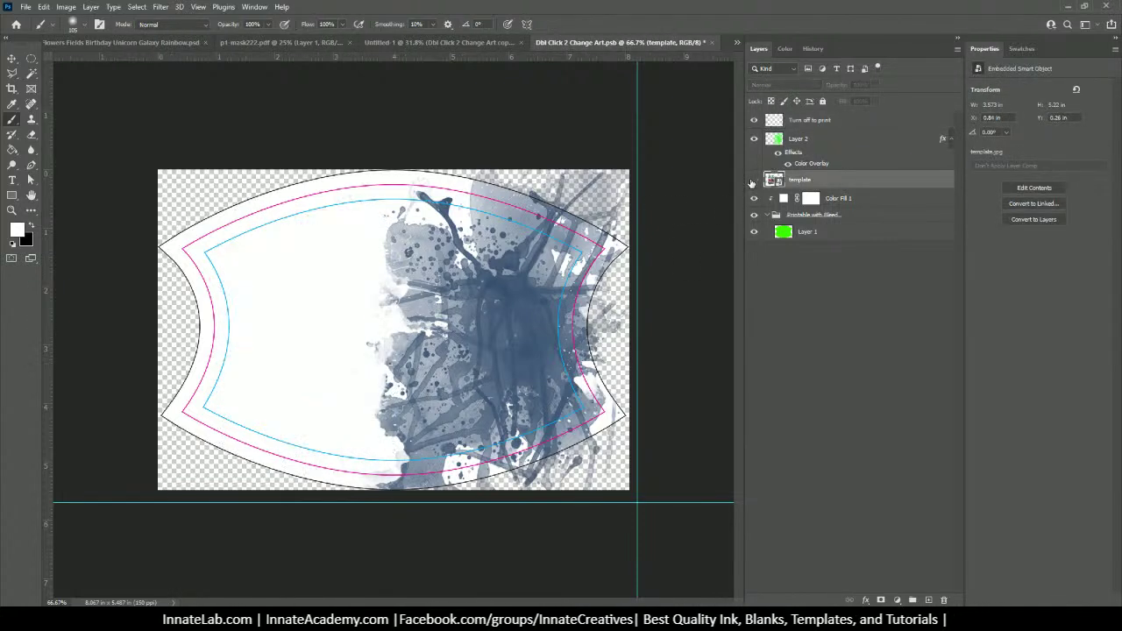
left_click(754, 141)
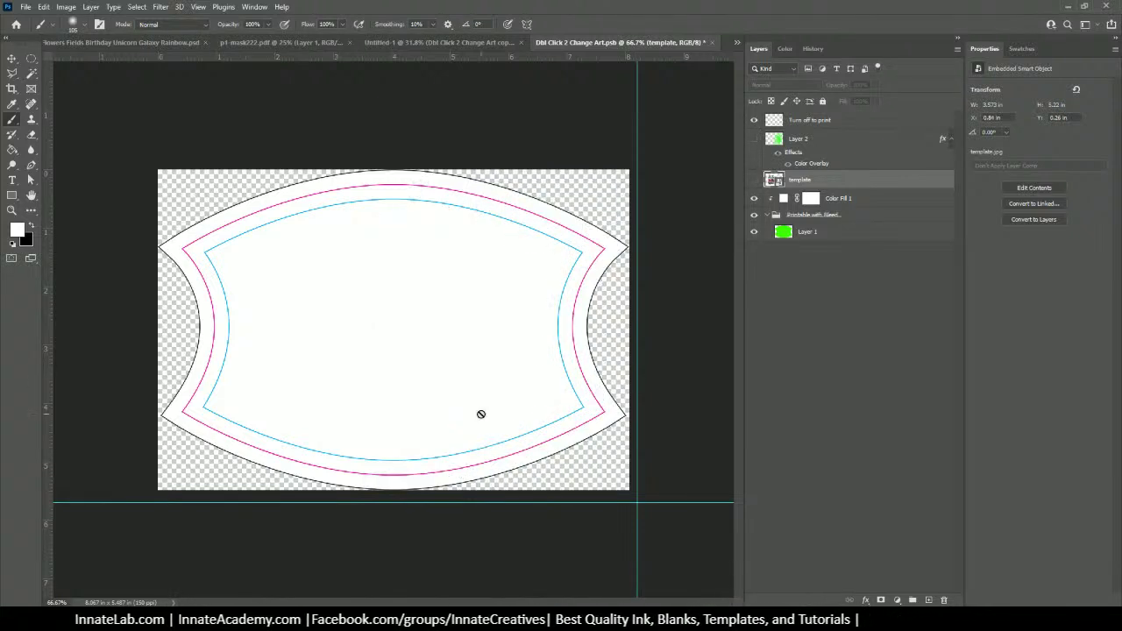
Check the image size of the Dbl Click 2 Change Art document without altering it
left_click(66, 6)
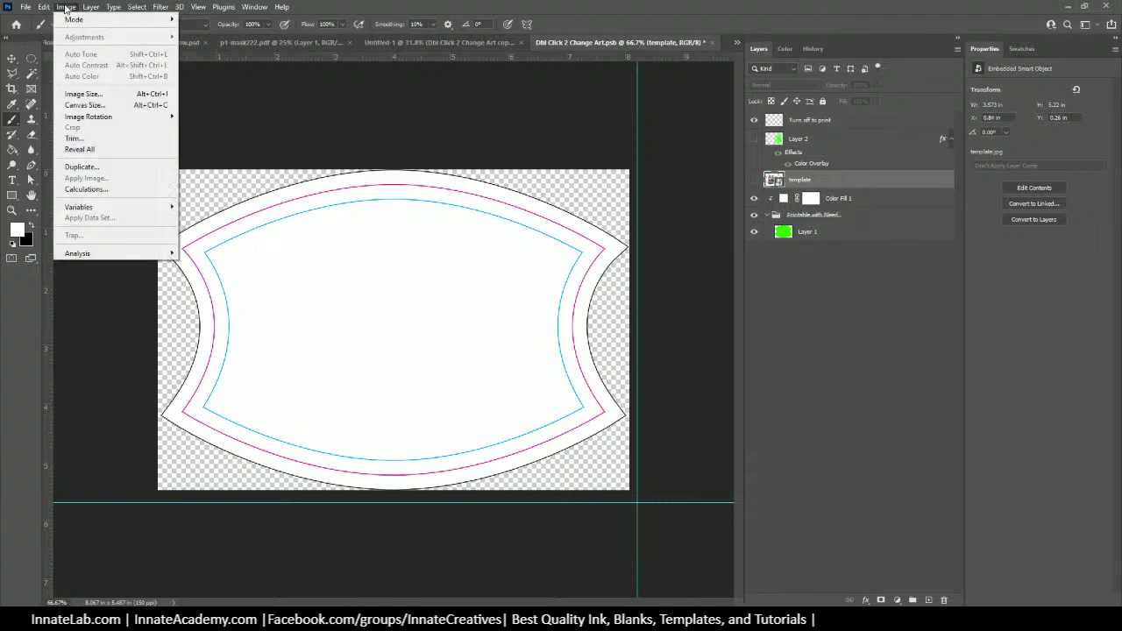
left_click(80, 95)
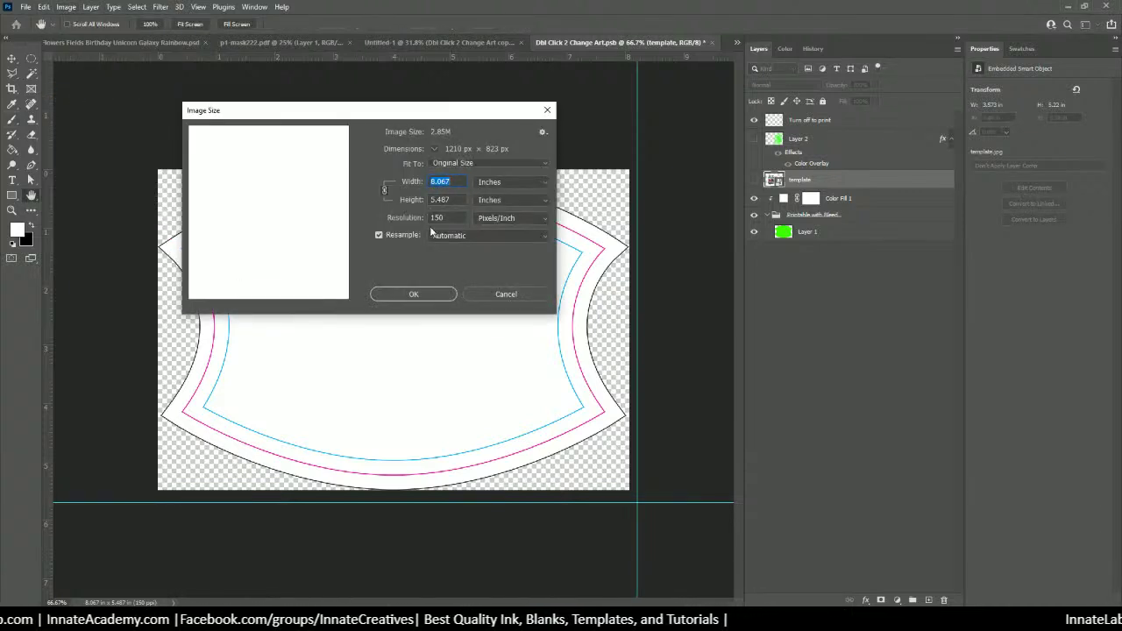
left_click(482, 296)
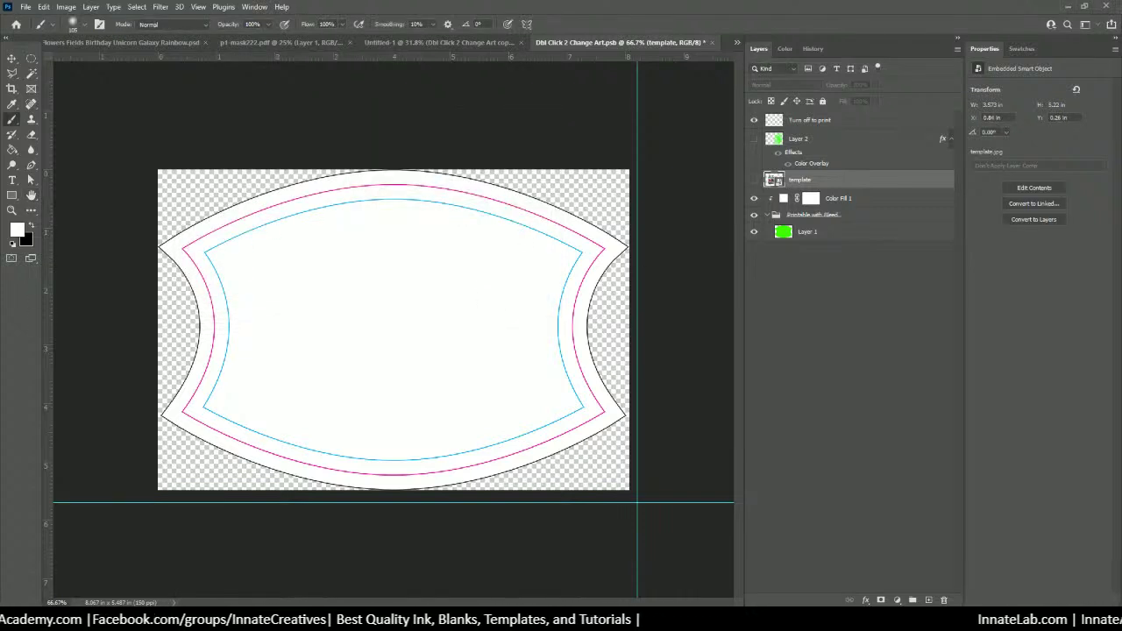
Look in the project folder in File Explorer for the exported artwork, and return to the mask document in Photoshop
key("alt+Tab")
left_click_drag(617, 55, 713, 57)
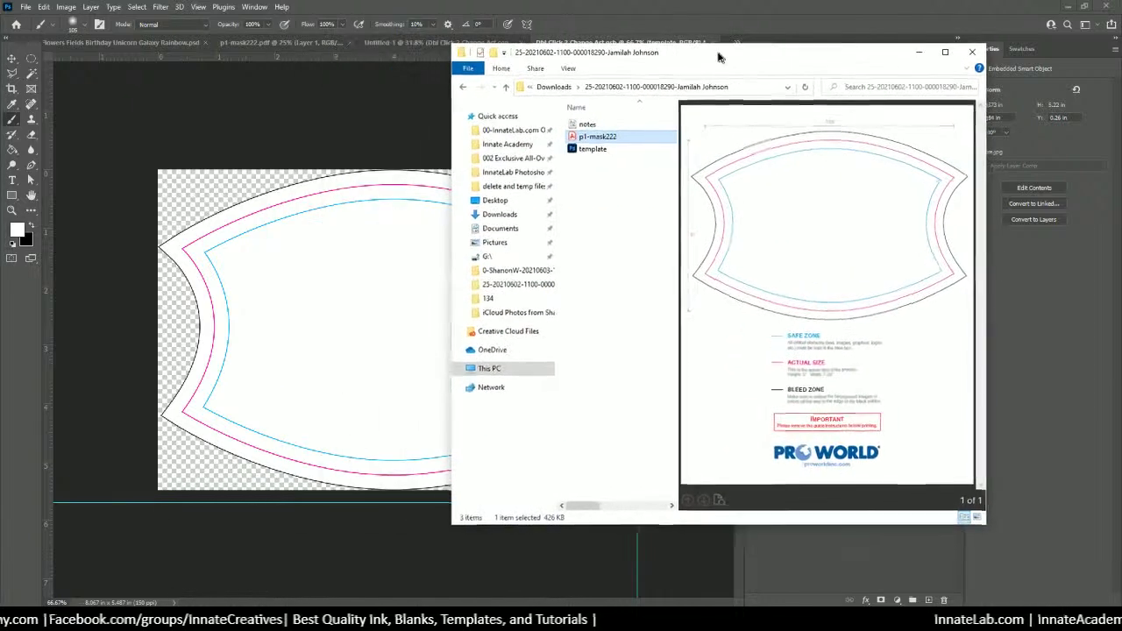
key("alt+Tab")
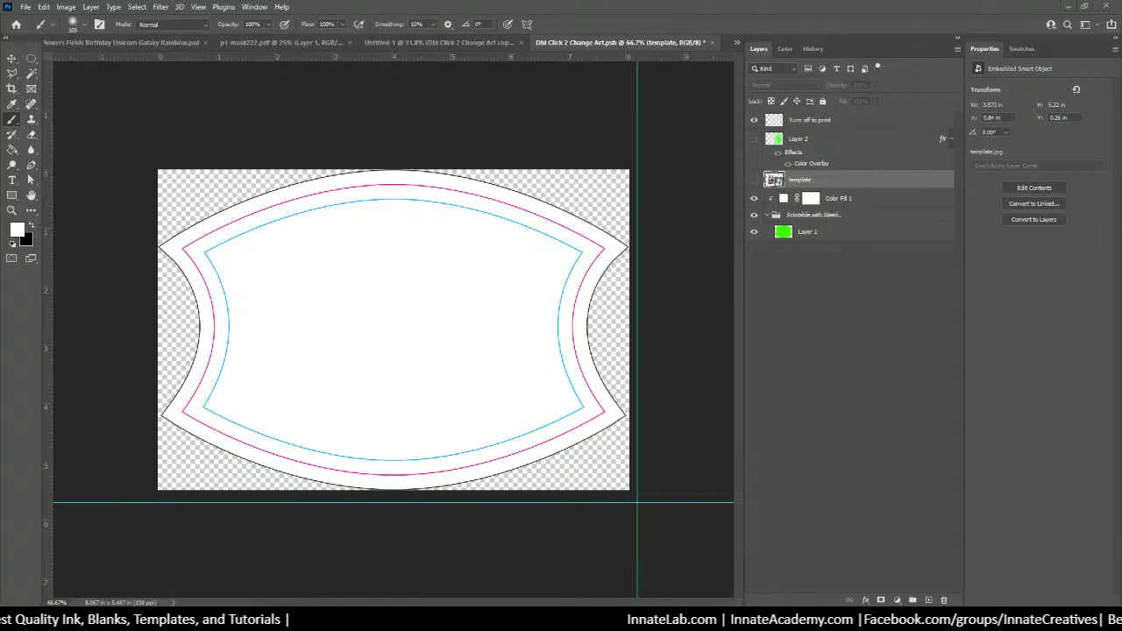
left_click(493, 41)
left_click(677, 47)
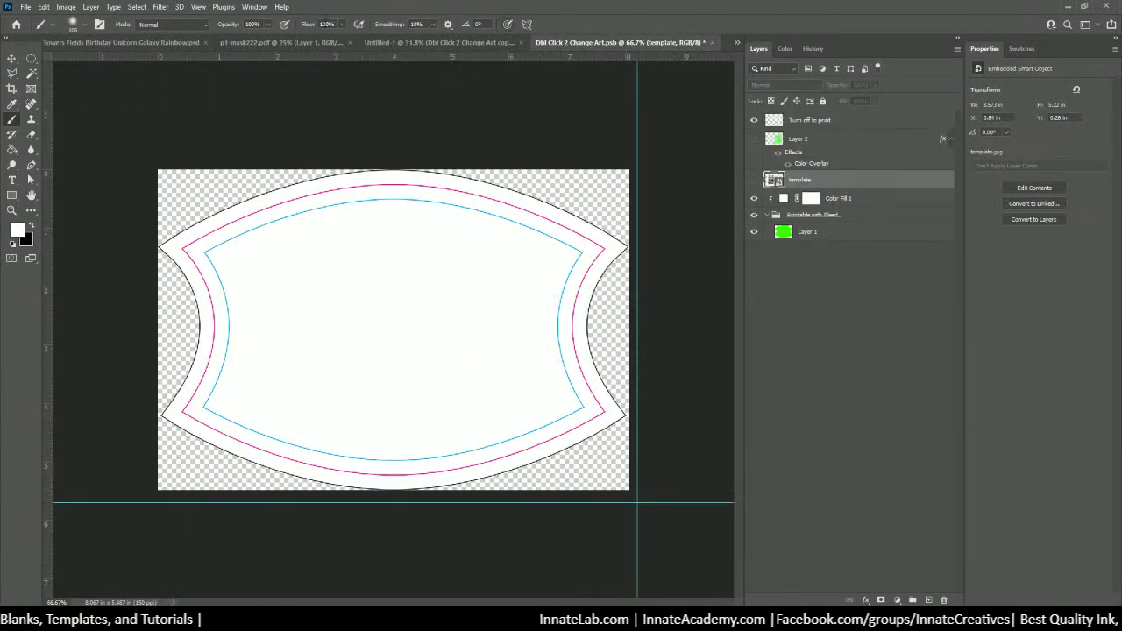
Reopen the recent 8x6 doves remembrance PSD and try another quick PNG export of its Art group
left_click(26, 7)
mouse_move(72, 75)
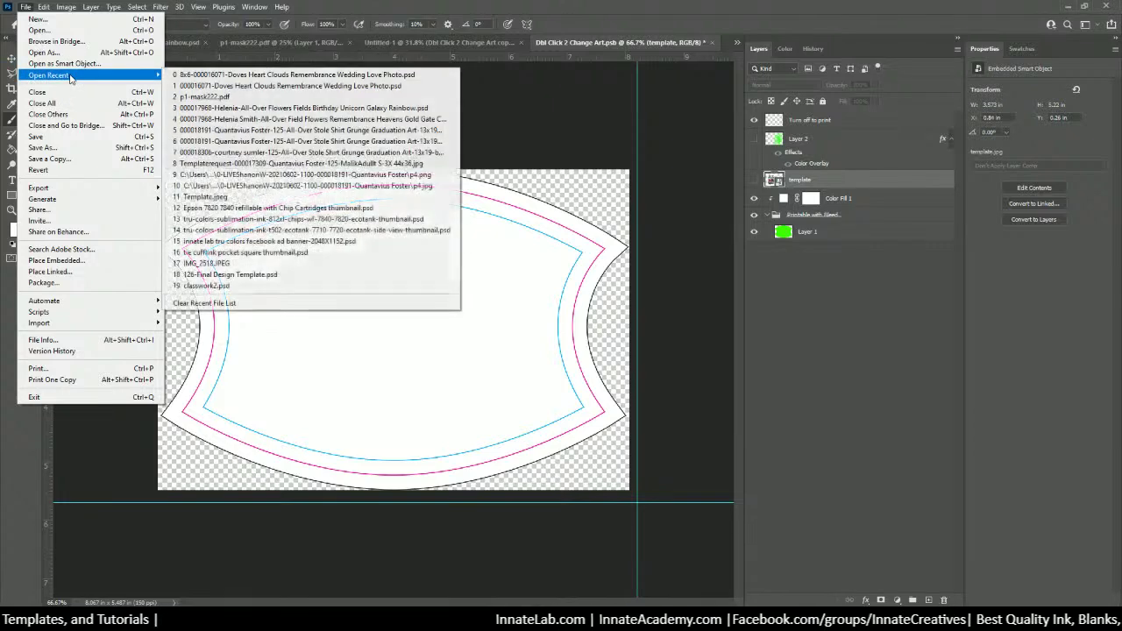
left_click(225, 77)
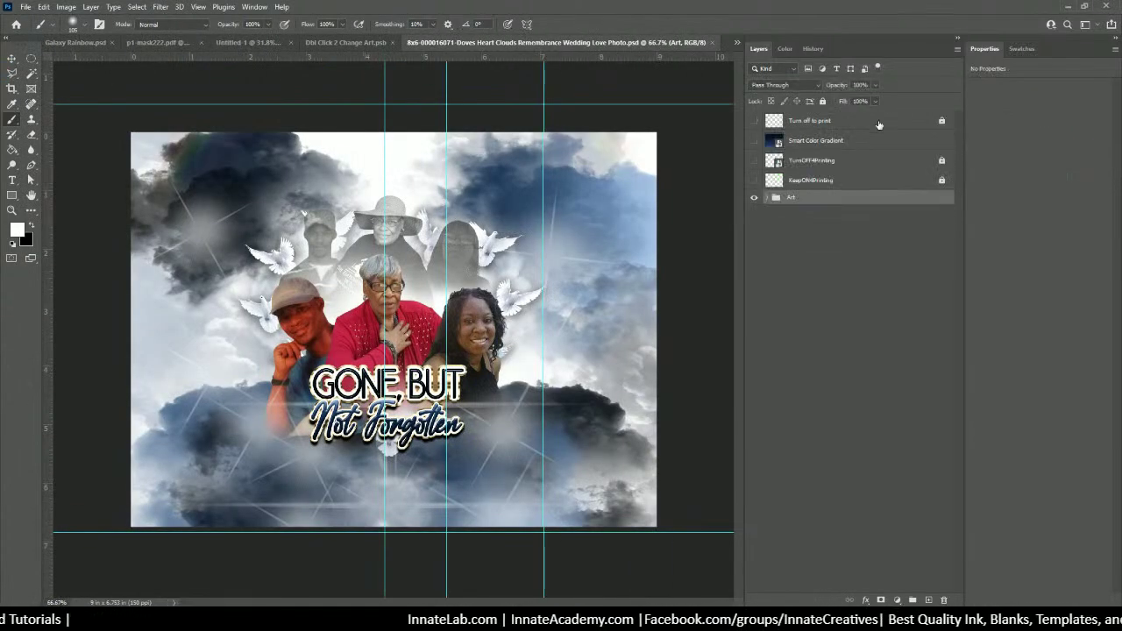
right_click(816, 199)
left_click(882, 224)
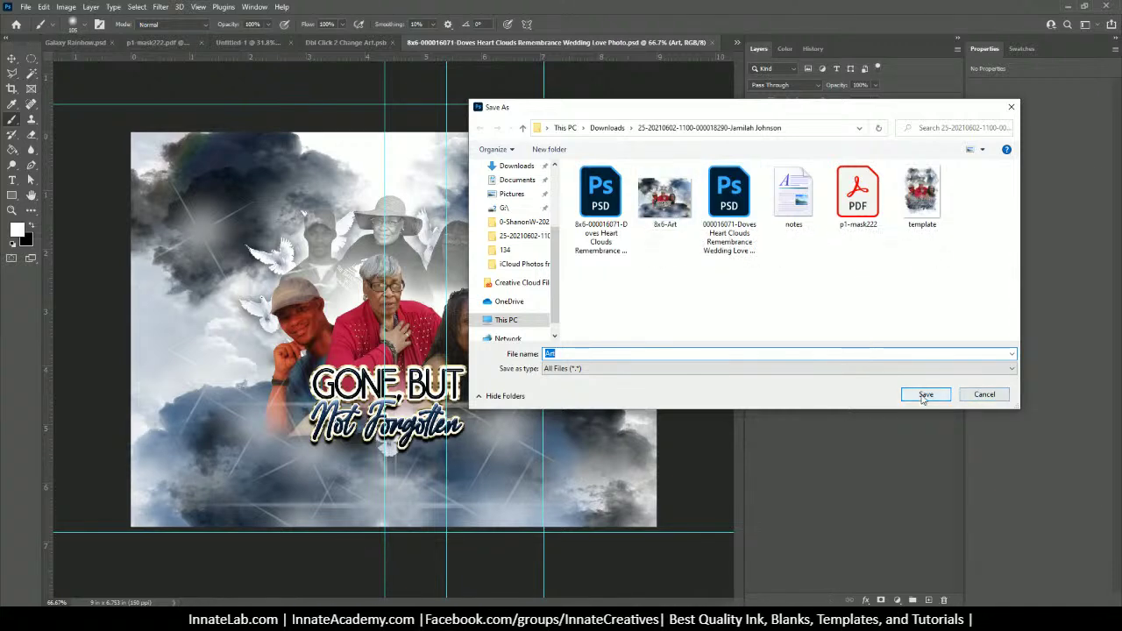
left_click(977, 399)
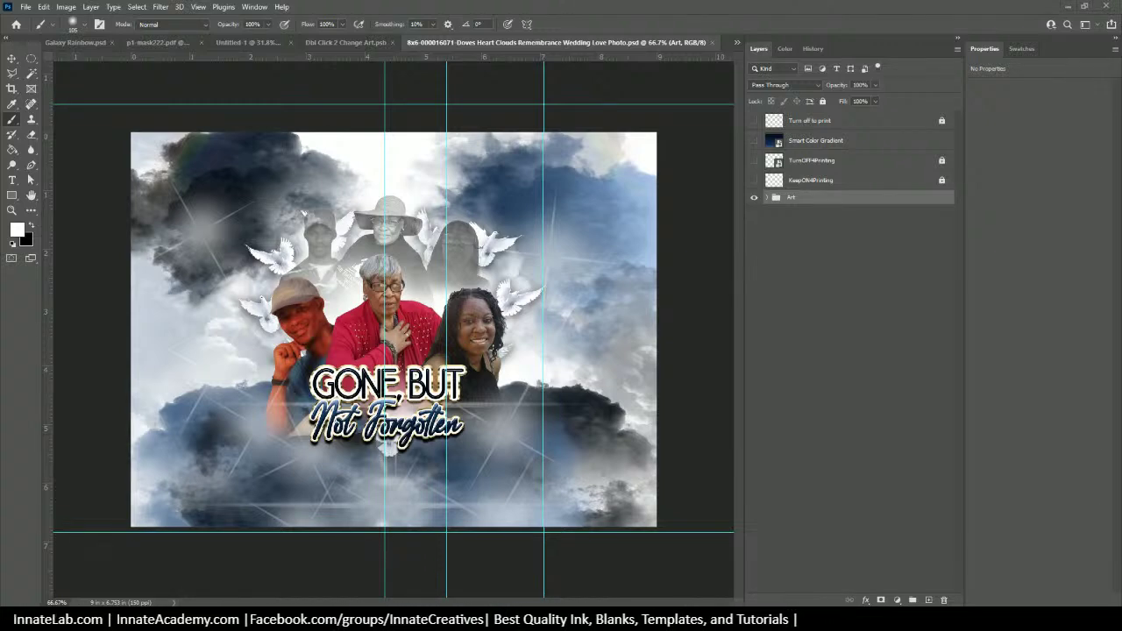
Locate the exported 8x6-Art image in File Explorer and close the 8x6 doves remembrance PSD in Photoshop
key("alt+Tab")
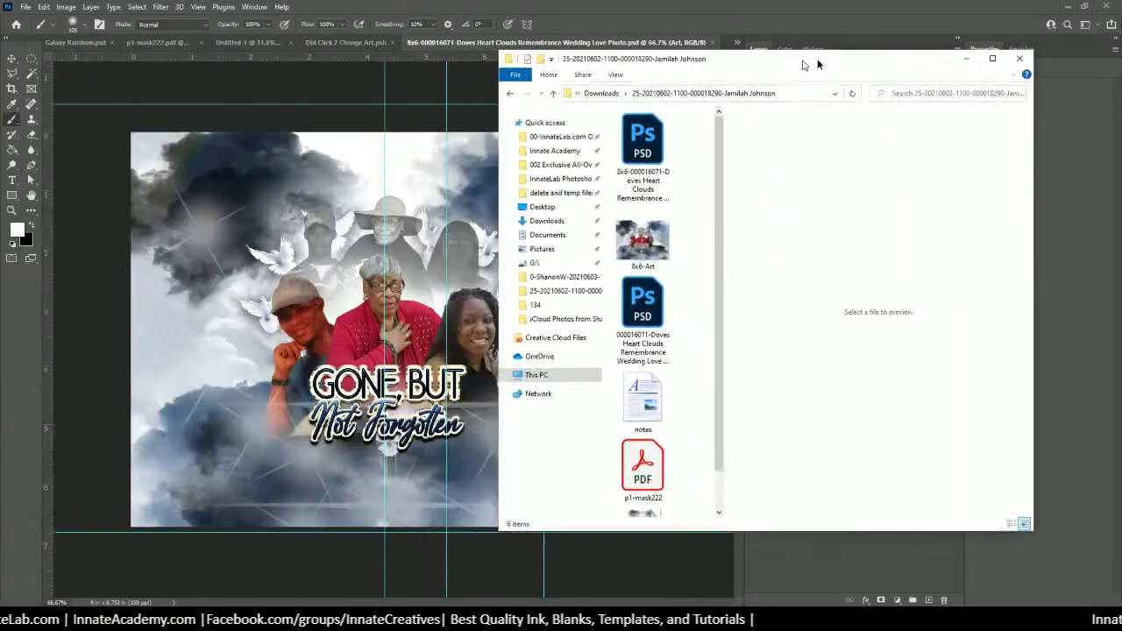
left_click_drag(871, 57, 956, 55)
left_click(732, 239)
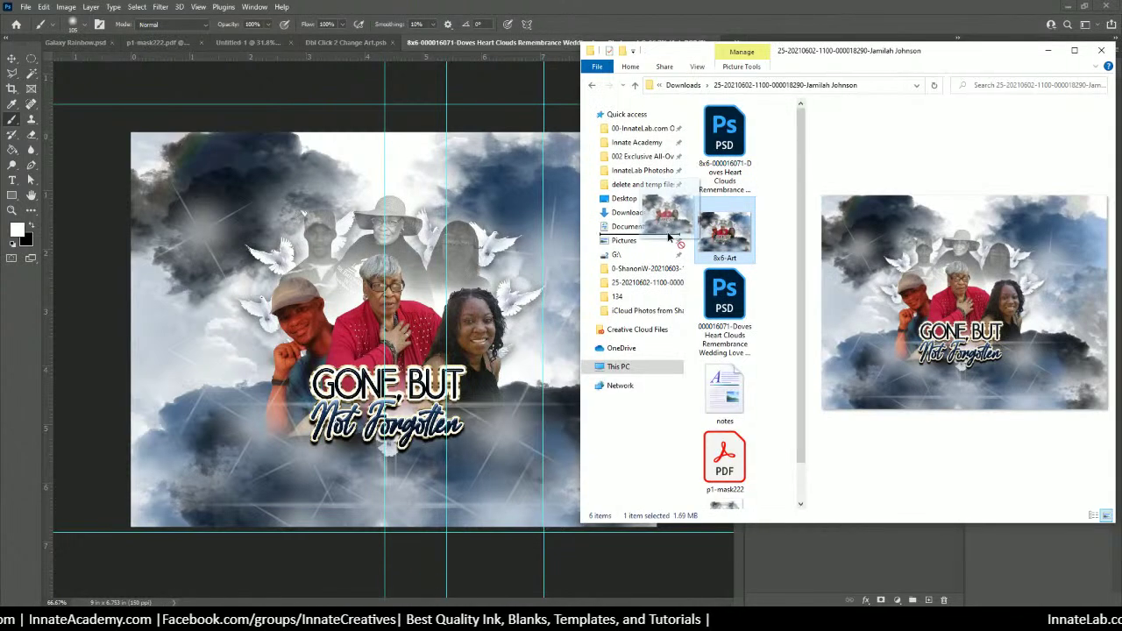
left_click_drag(731, 238, 597, 40)
left_click(715, 42)
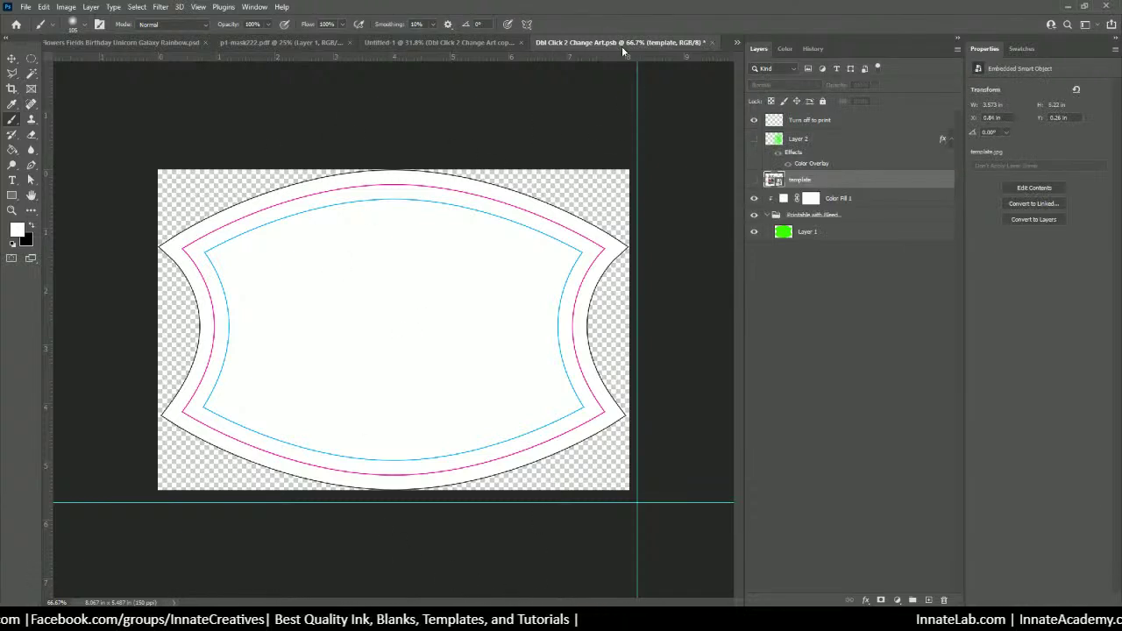
Place the 8x6-Art image from File Explorer into the Dbl Click 2 Change Art document, scaled to about 48% and centred over the mask
key("alt+Tab")
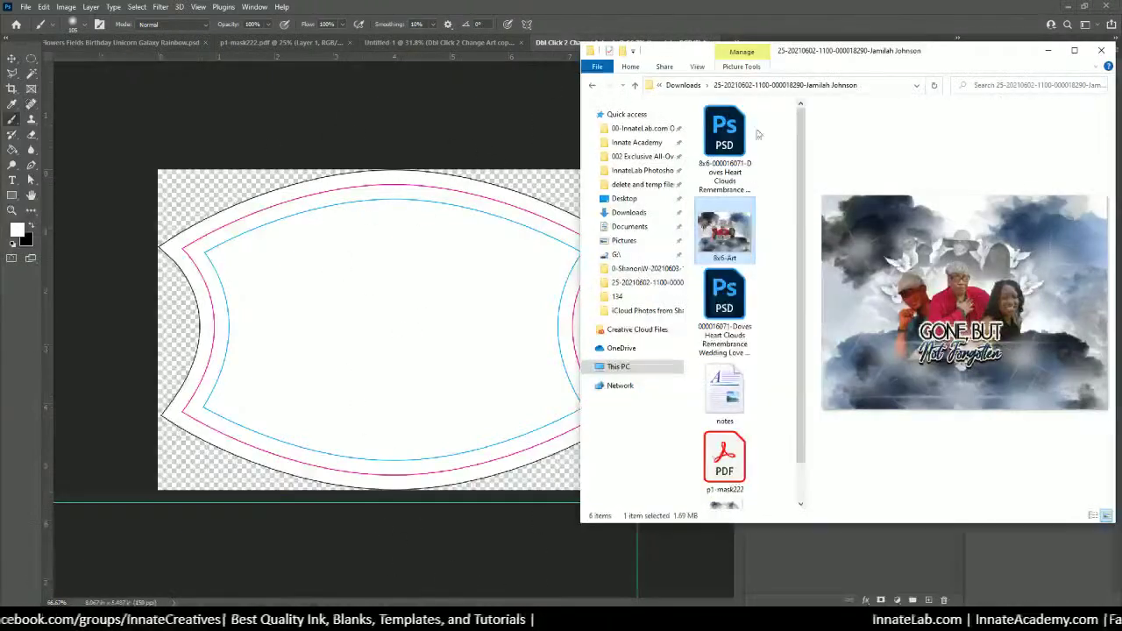
left_click_drag(733, 233, 385, 276)
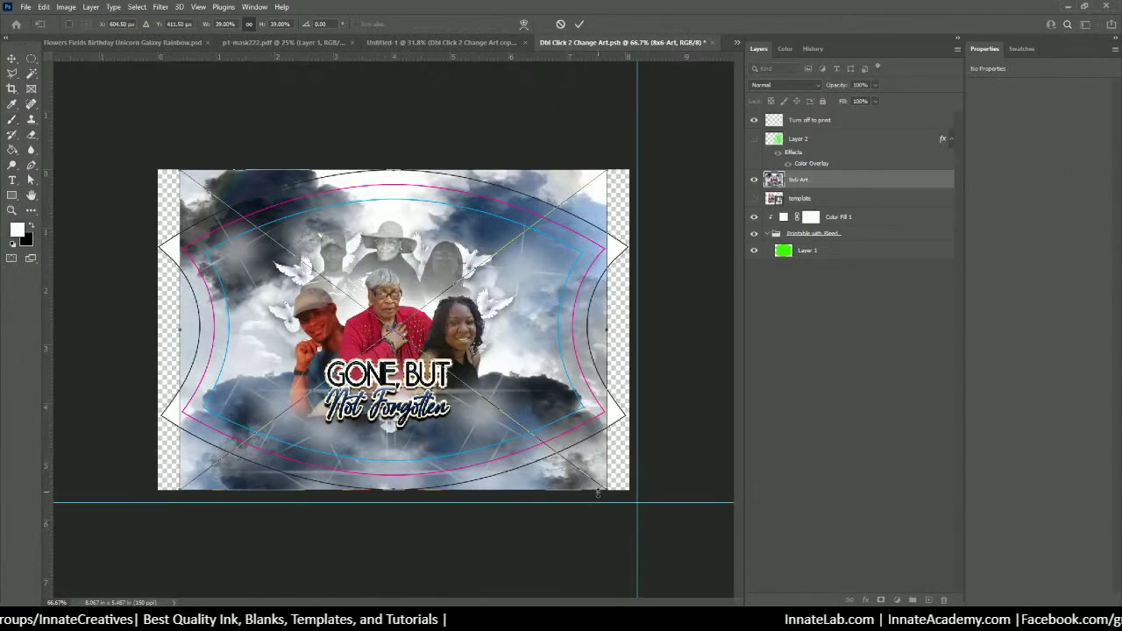
left_click_drag(608, 491, 630, 507)
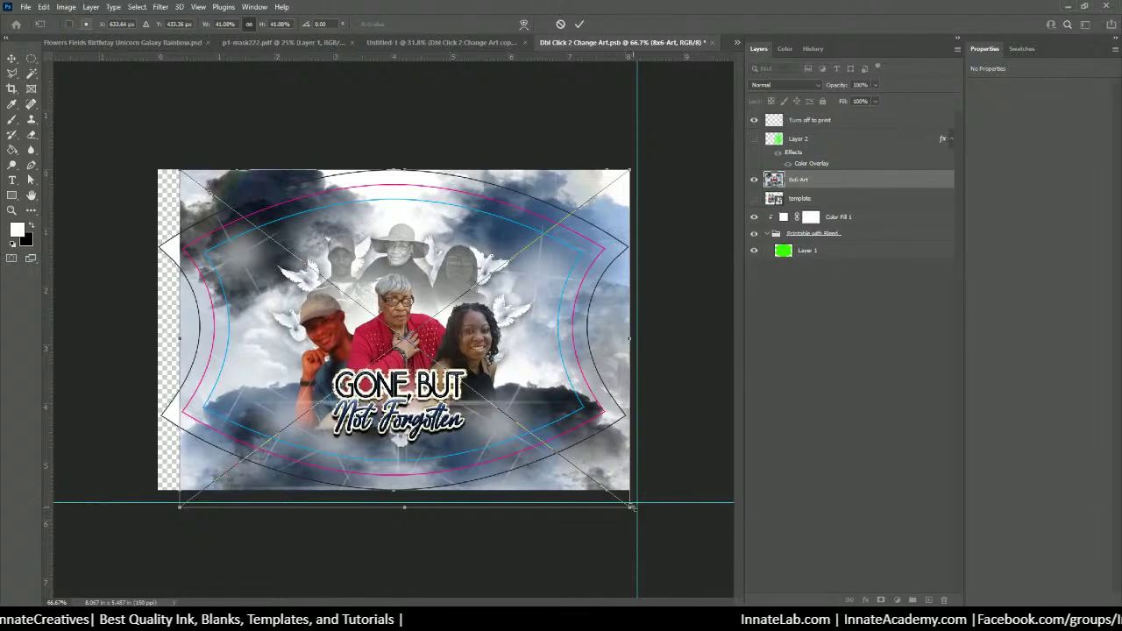
left_click_drag(178, 170, 129, 151)
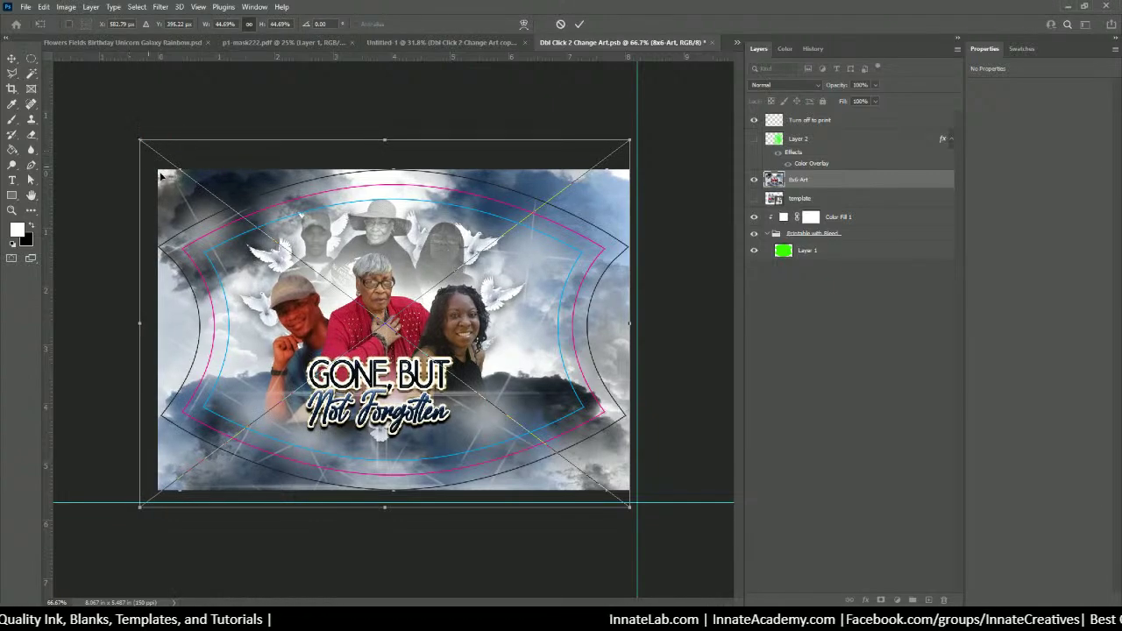
left_click_drag(424, 343, 430, 338)
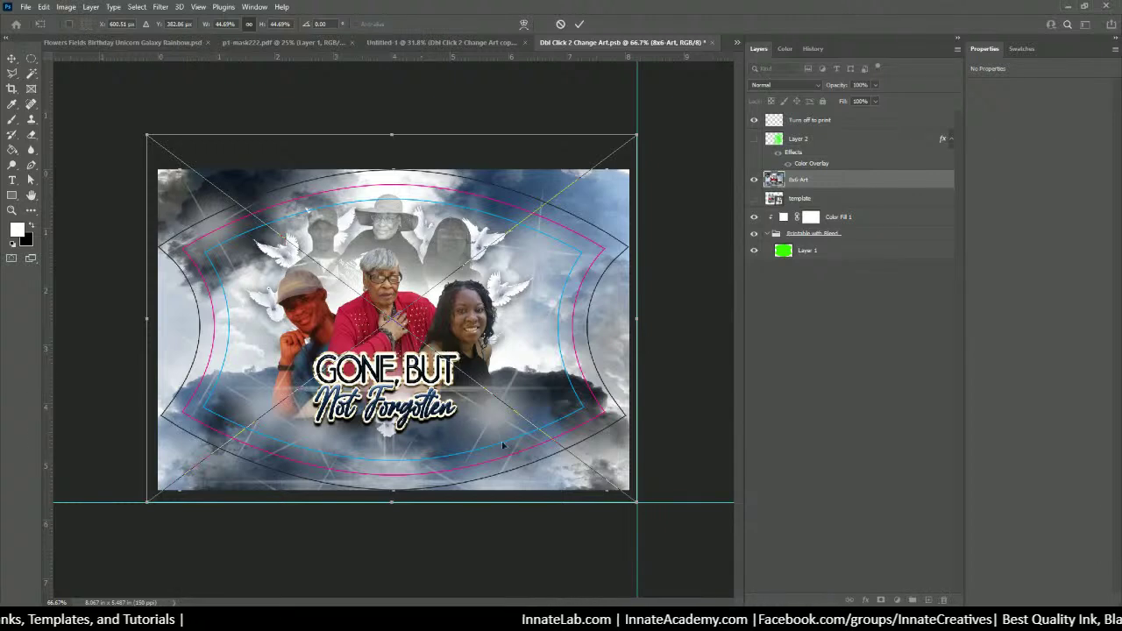
left_click_drag(635, 503, 645, 508)
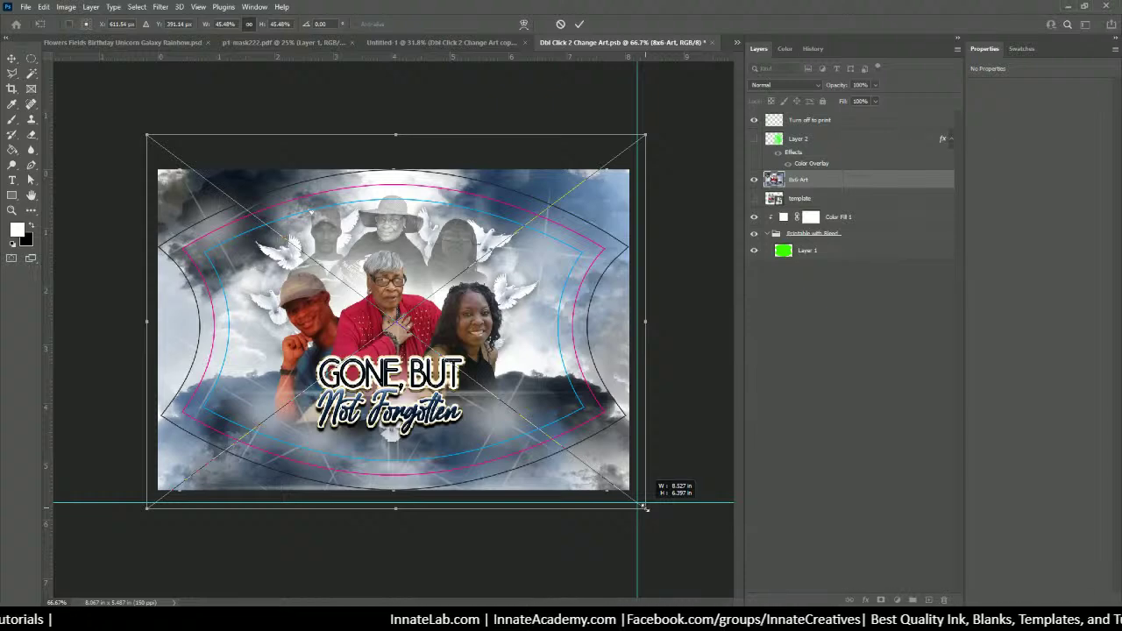
left_click_drag(646, 507, 672, 529)
left_click_drag(461, 440, 446, 439)
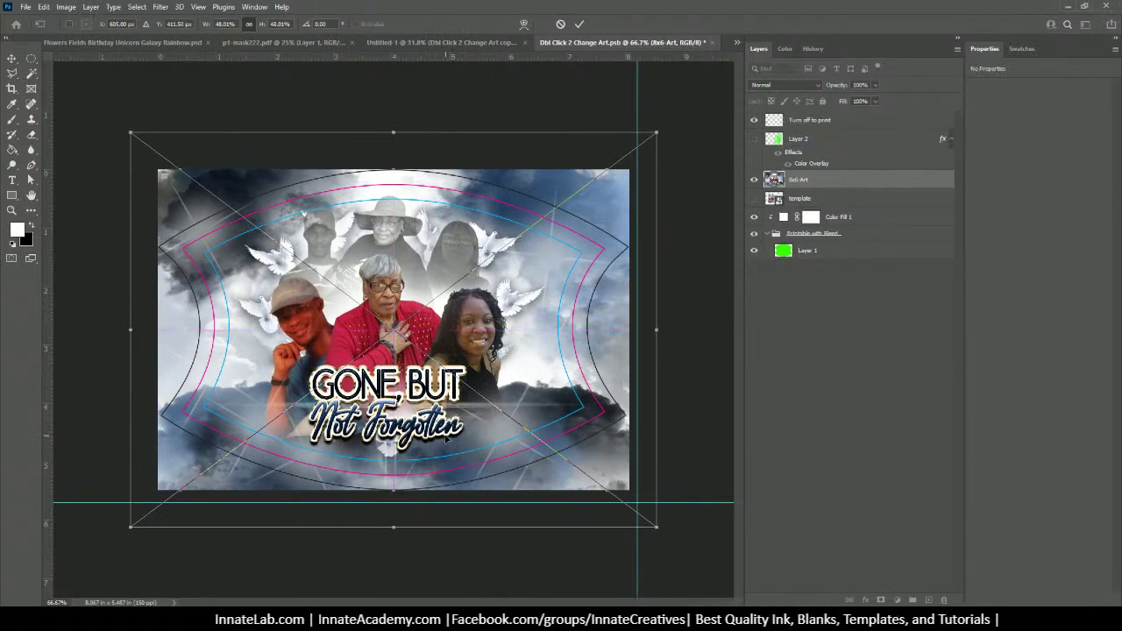
key("Return")
key("b")
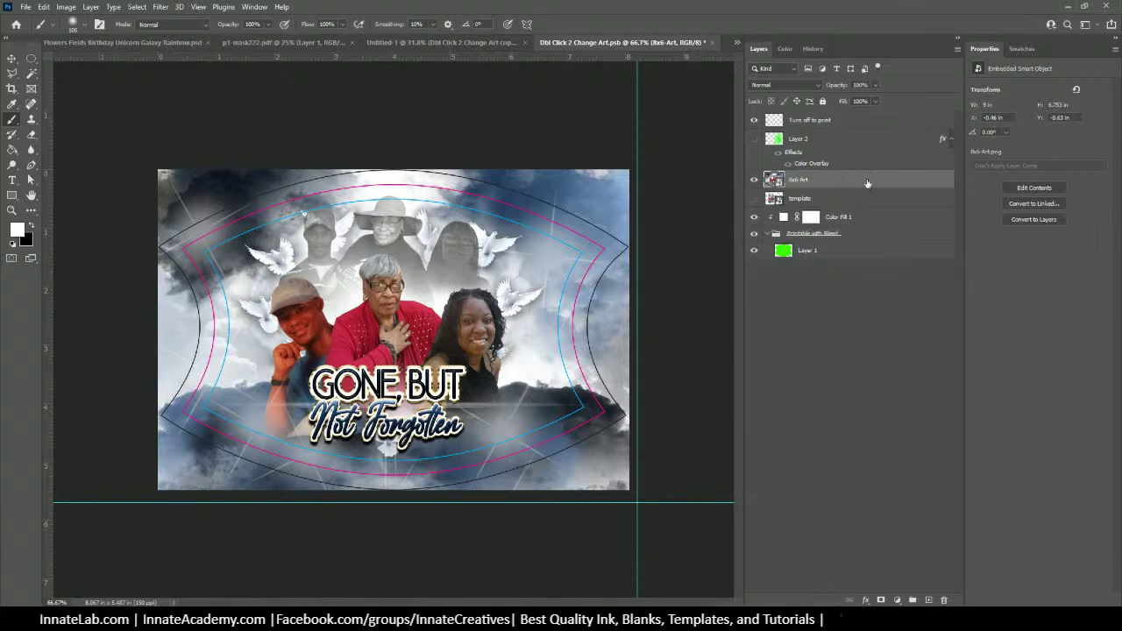
Clip the 8x6-Art layer to the mask shape beneath the template layer, and save and close the artwork with Turn off to print hidden
mouse_move(843, 182)
left_mouse_down()
mouse_move(833, 224)
mouse_move(829, 193)
left_mouse_up()
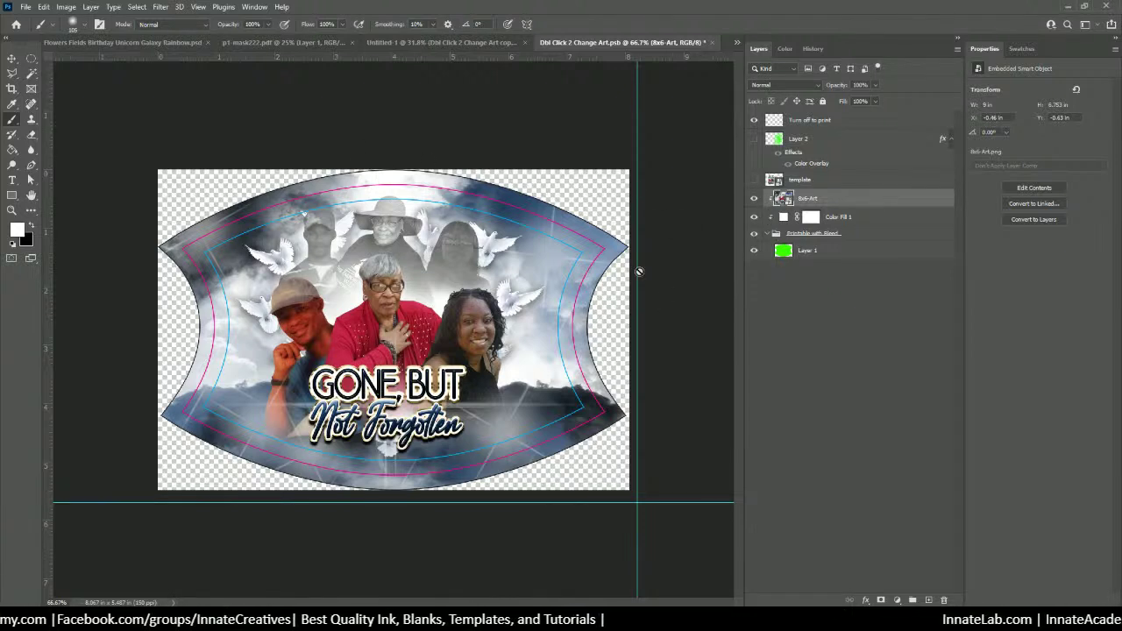
left_click(754, 121)
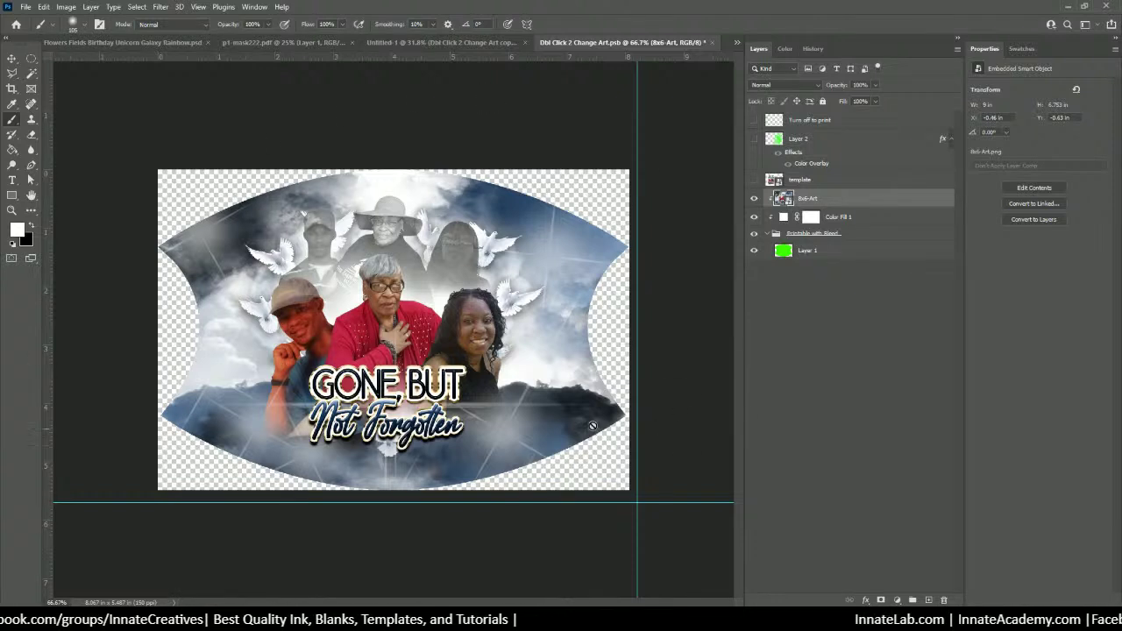
left_click(714, 43)
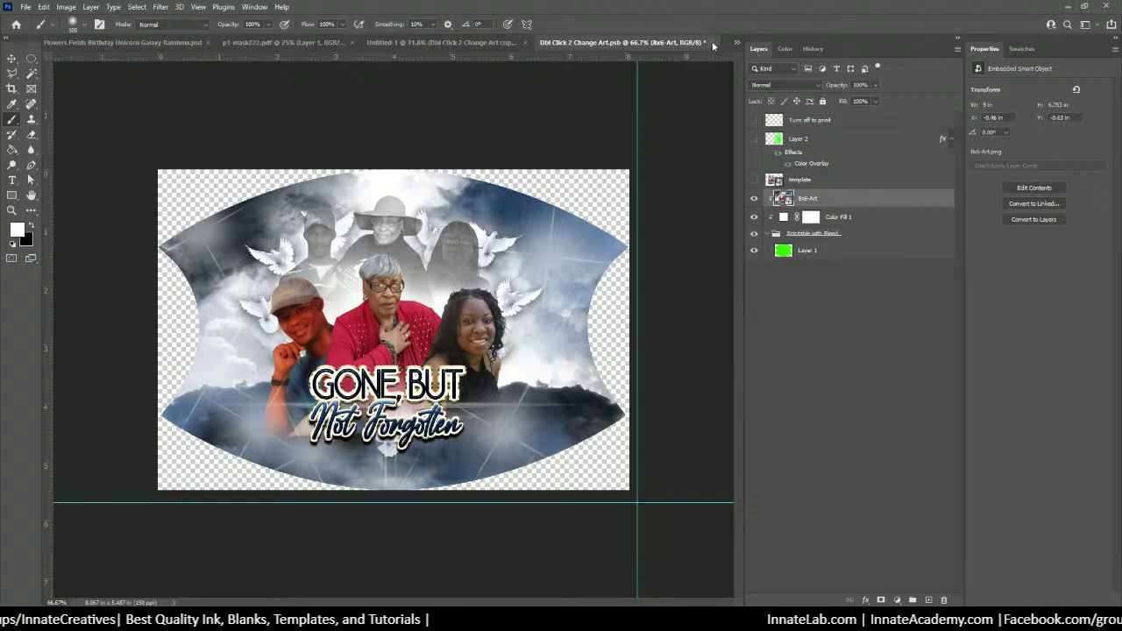
left_click(507, 230)
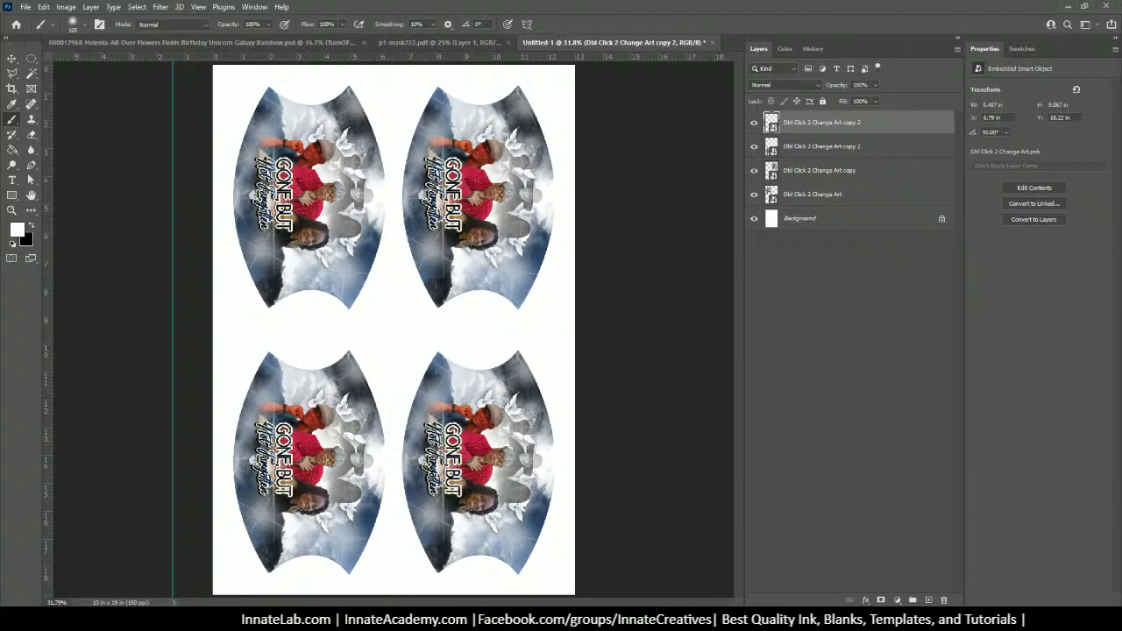
Save the four-mask sheet as a Photoshop file named 8x6 mask printable template in the project folder
left_click(26, 7)
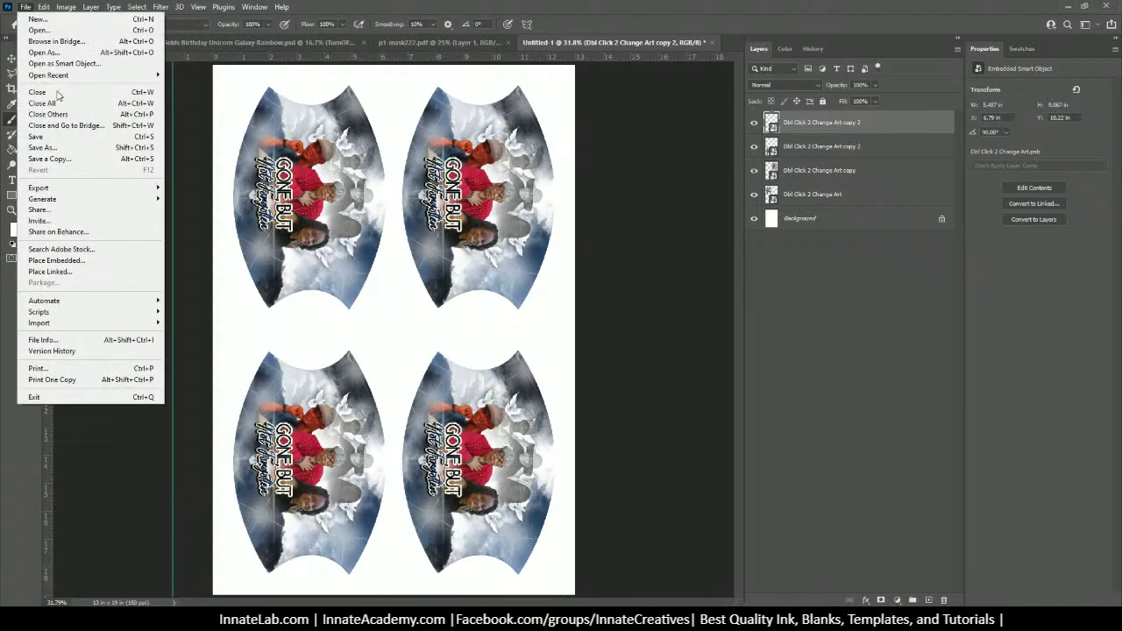
left_click(40, 147)
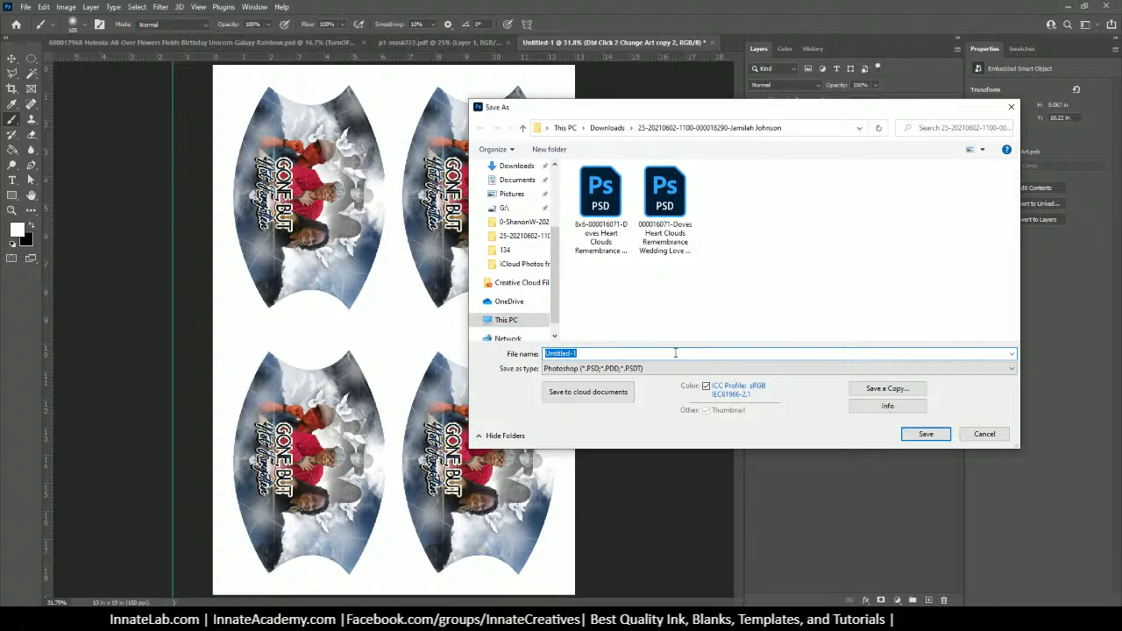
type("8x6")
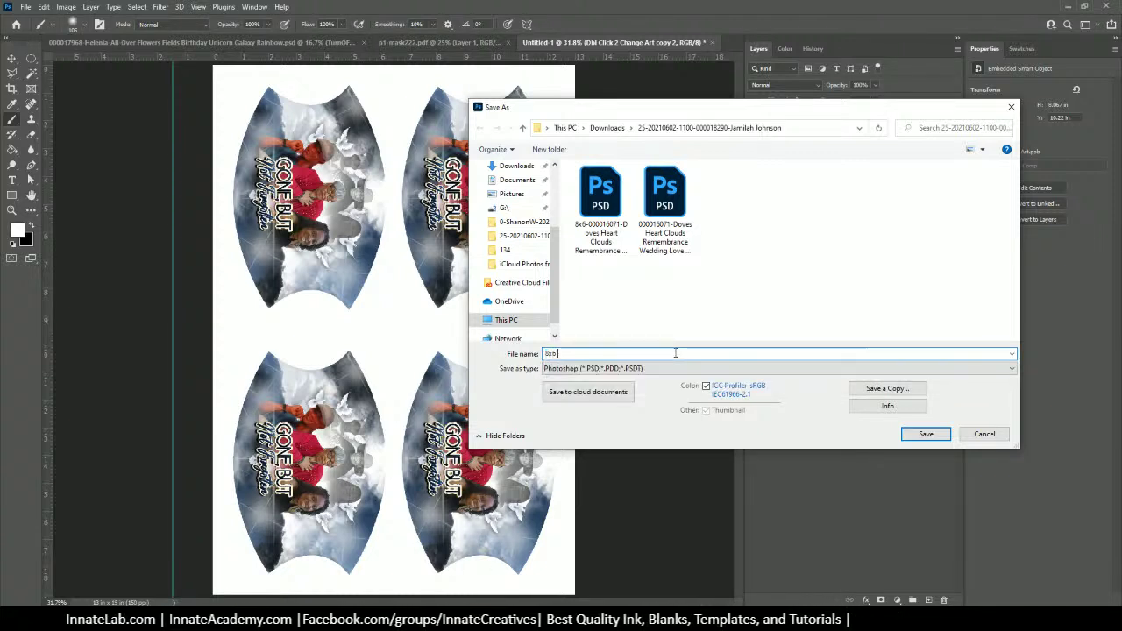
type(" mask pr")
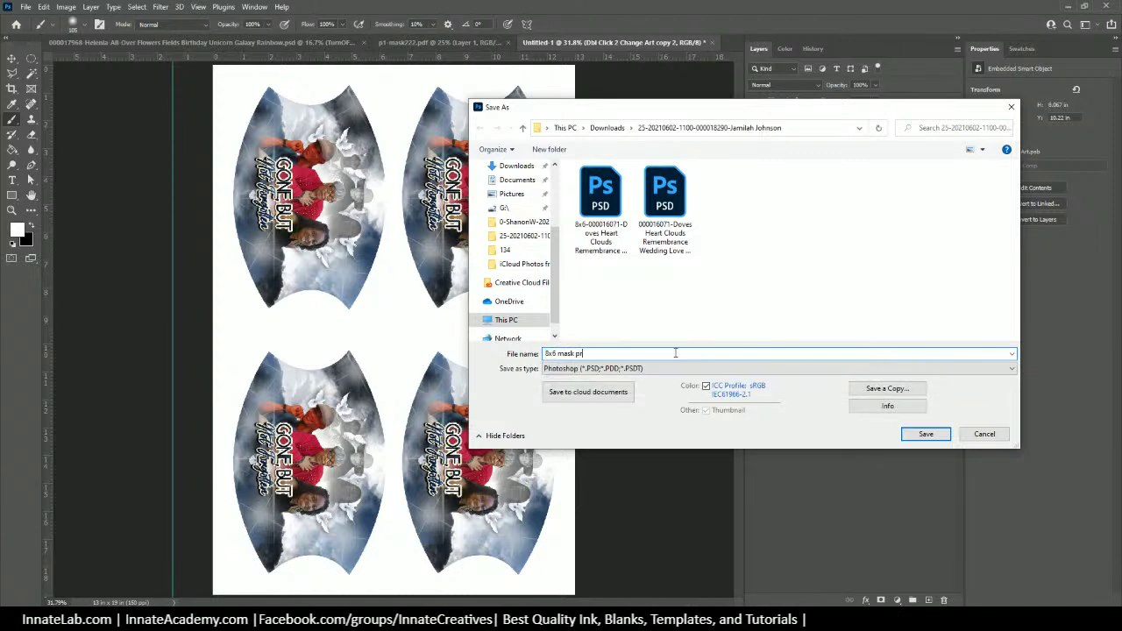
type("intable ")
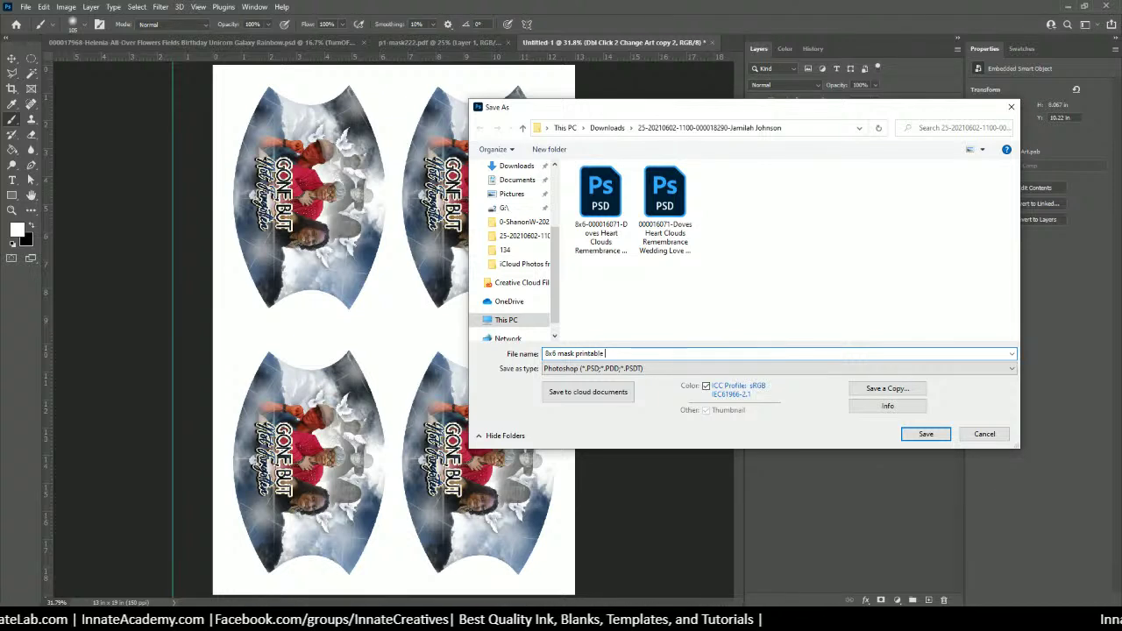
type("template")
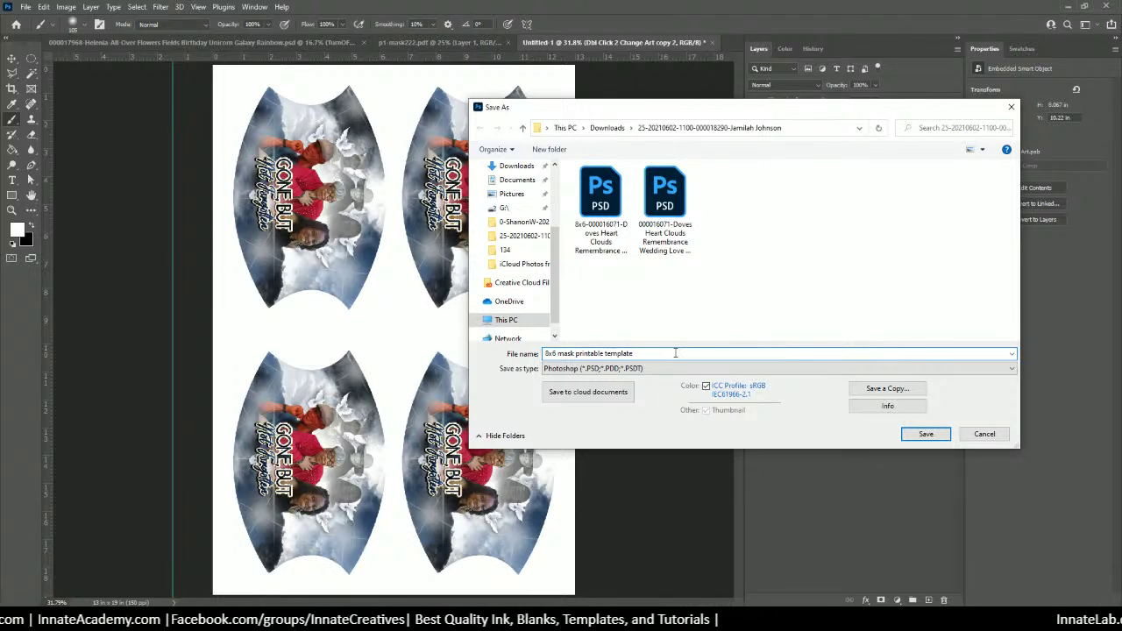
left_click(927, 435)
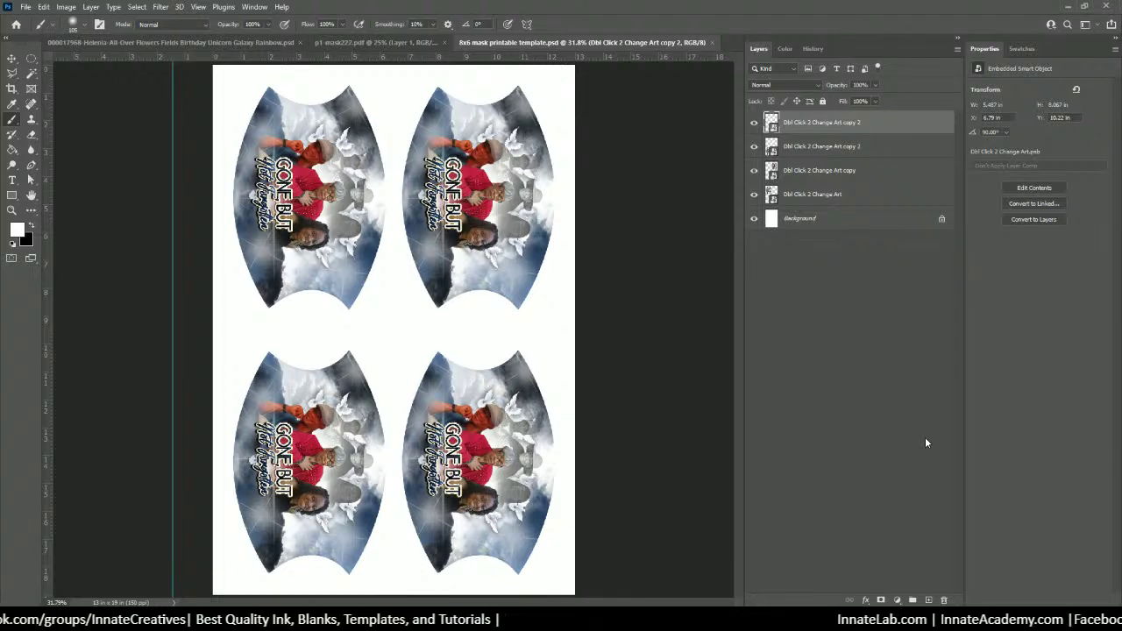
Show the Turn off to print guides inside the topmost mask's smart object and save them back to the sheet
double_click(771, 123)
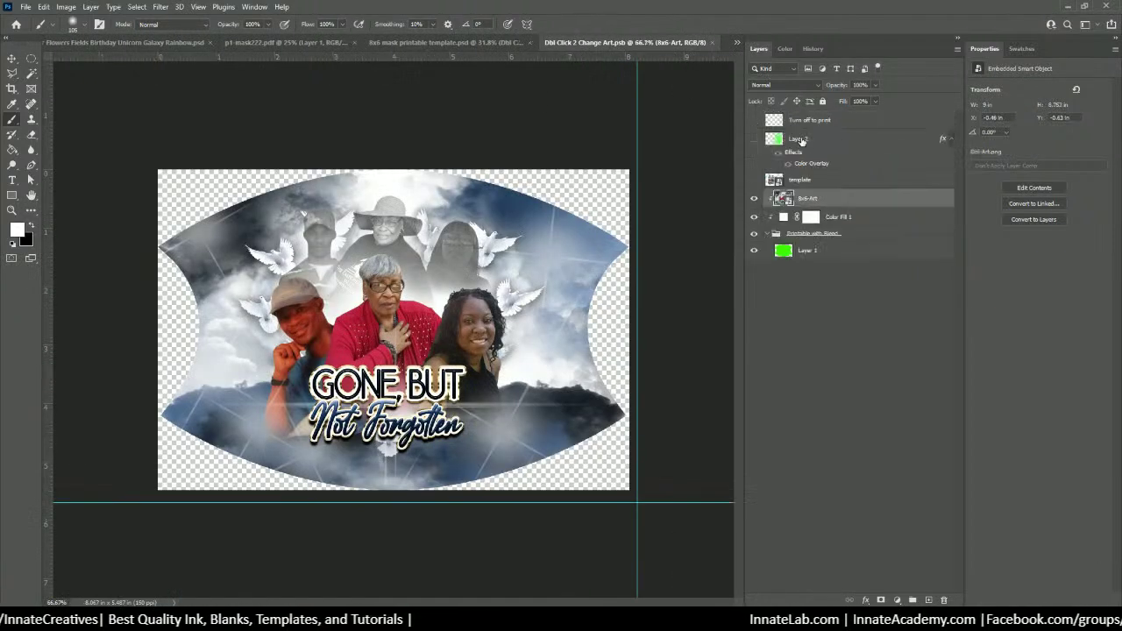
left_click(713, 42)
left_click(504, 231)
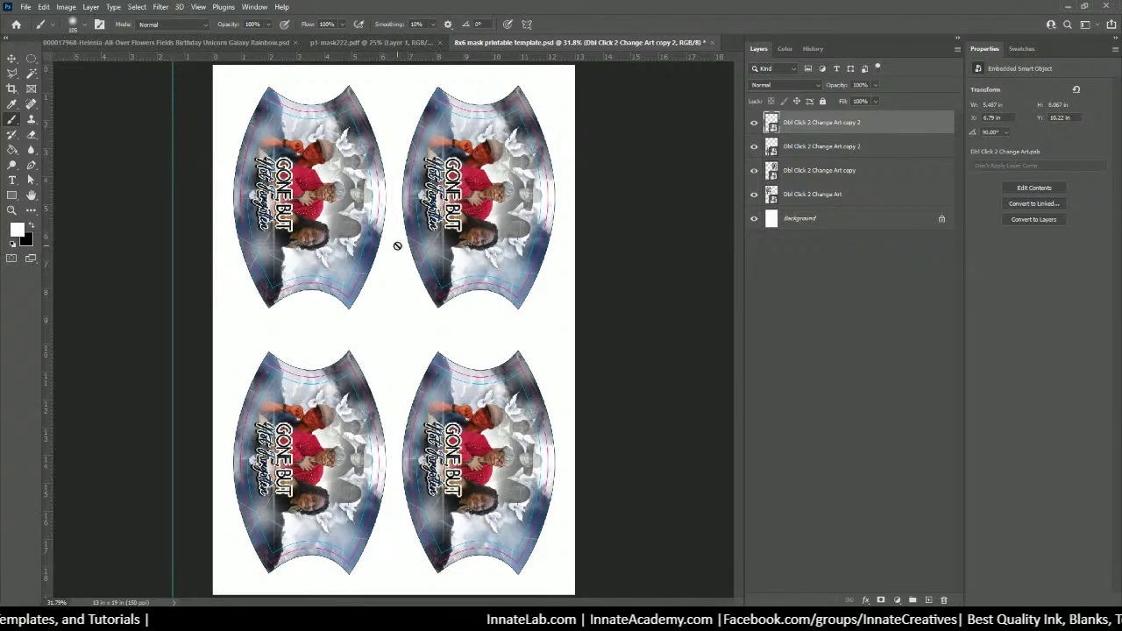
Reopen the topmost mask's smart object, add a vertical guide through the mask's centre, and nudge 8x6-Art right to X about -0.41 in
double_click(772, 123)
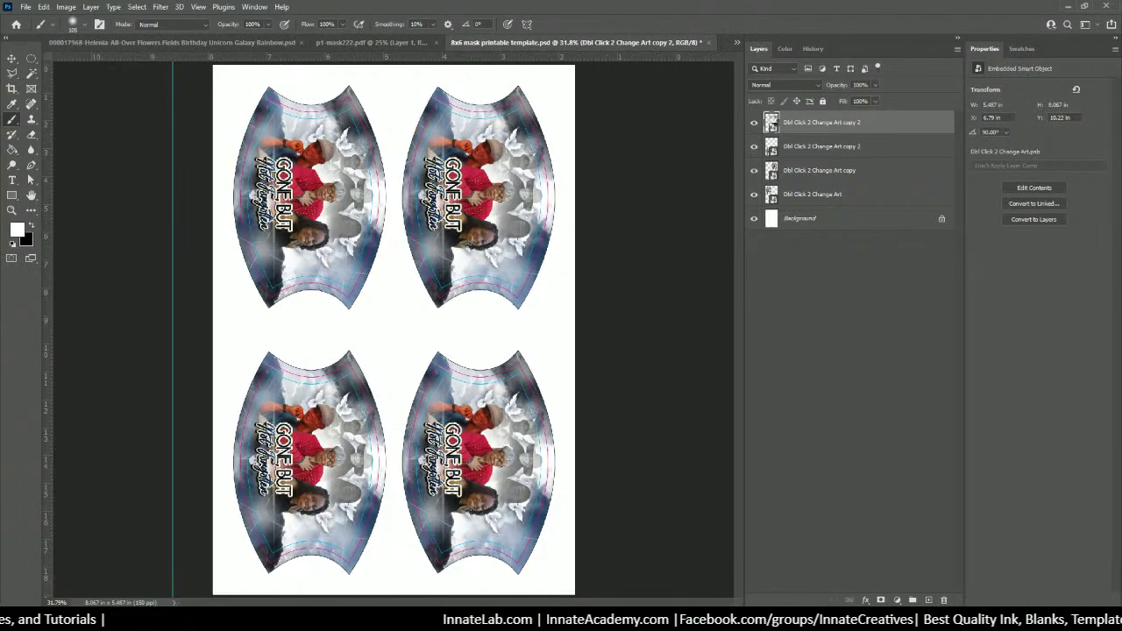
left_click_drag(51, 280, 395, 375)
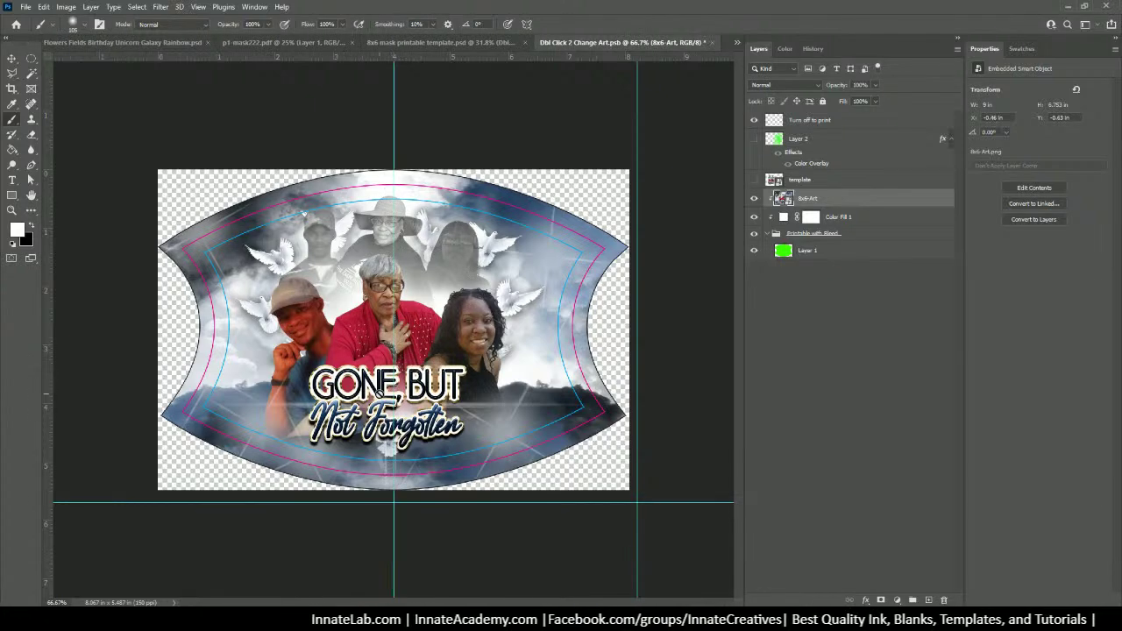
left_click(12, 59)
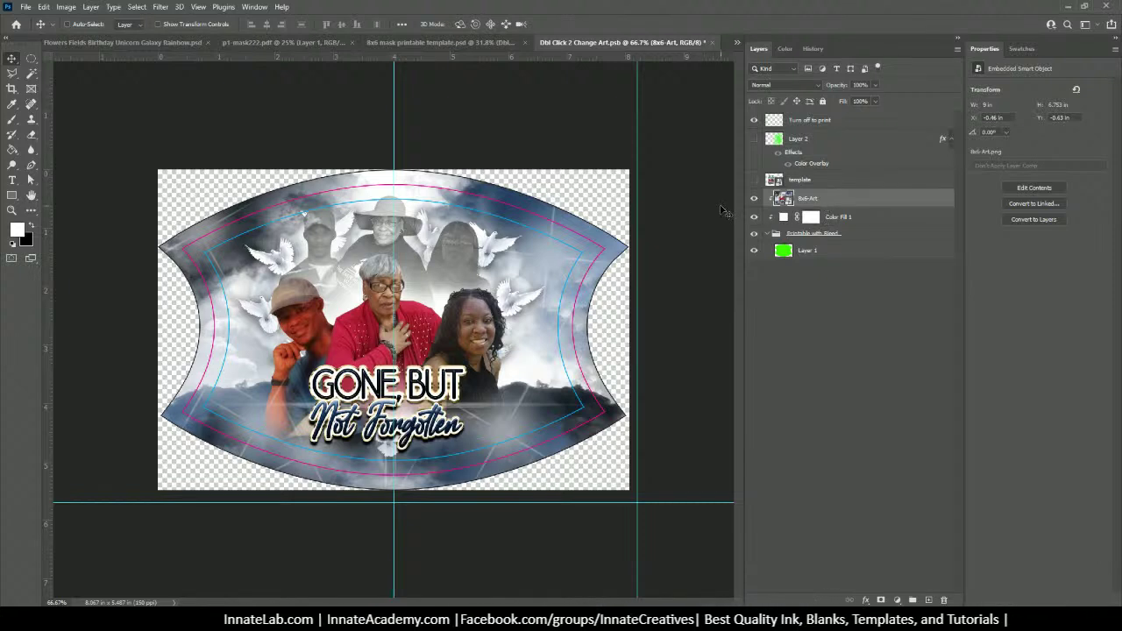
key("Right")
key("Right")
key("Right")
key("Right")
key("Right")
key("Right")
key("Right")
key("Right")
key("Right")
key("Right")
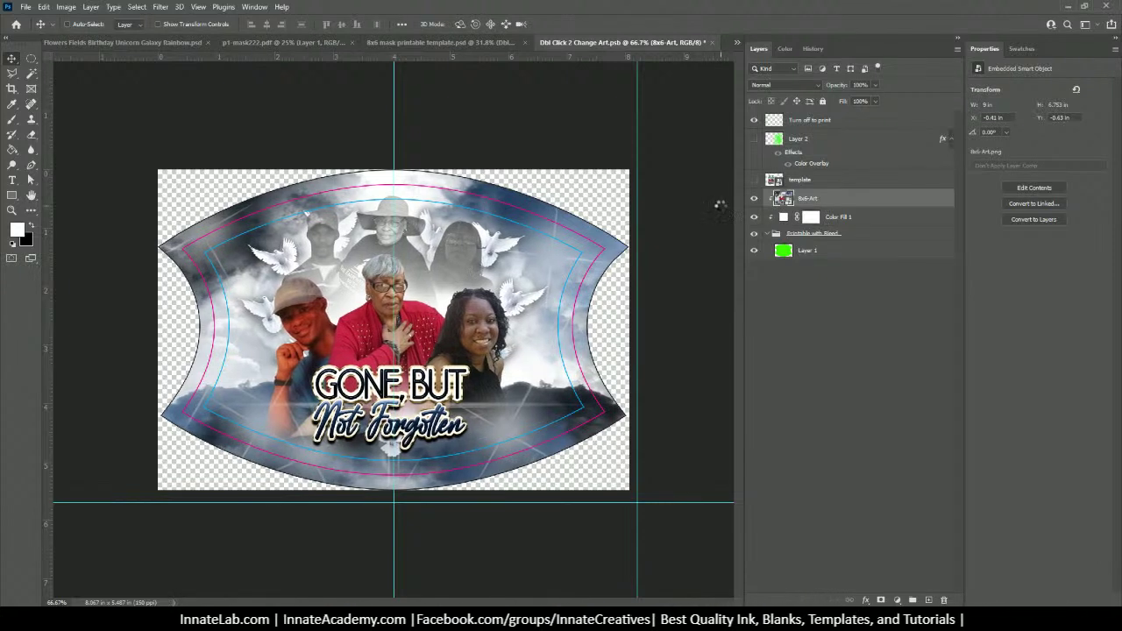
Fine-tune the horizontal centring of 8x6-Art with Free Transform, shifting it right to X about -0.37 in
key("ctrl+t")
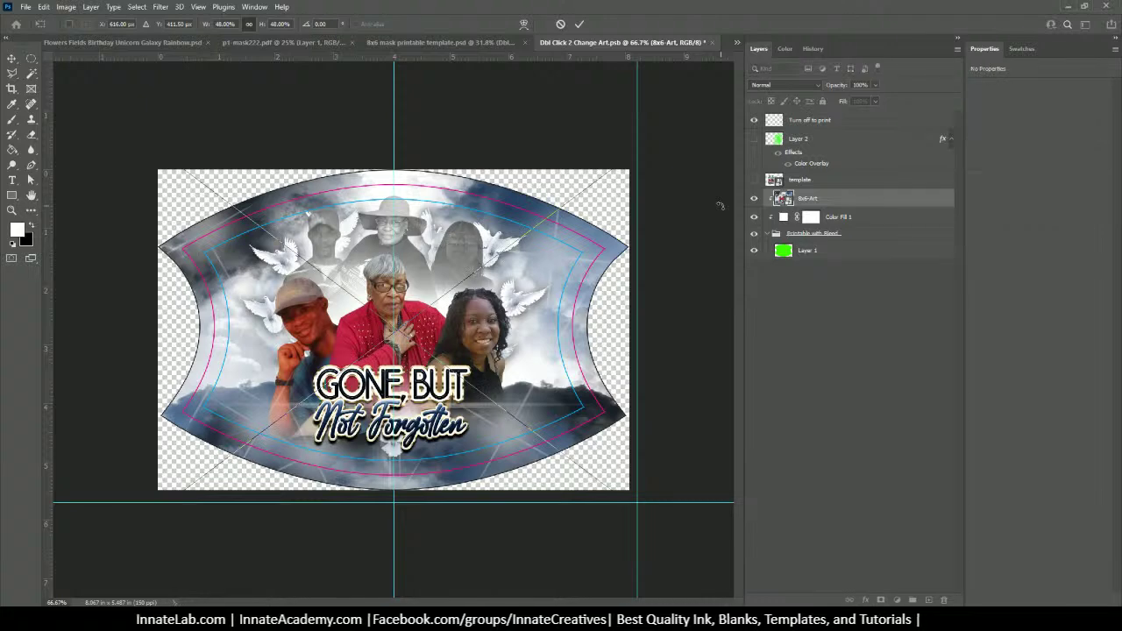
key("ctrl+minus")
key("ctrl+minus")
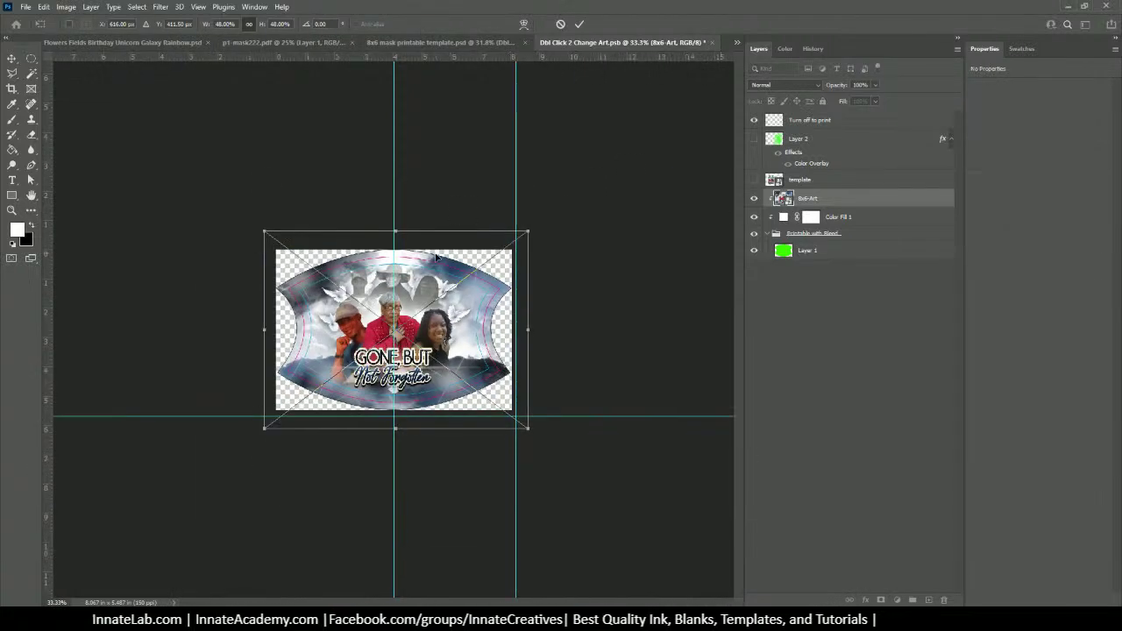
left_click_drag(429, 261, 436, 261)
key("shift+Left")
key("shift+Left")
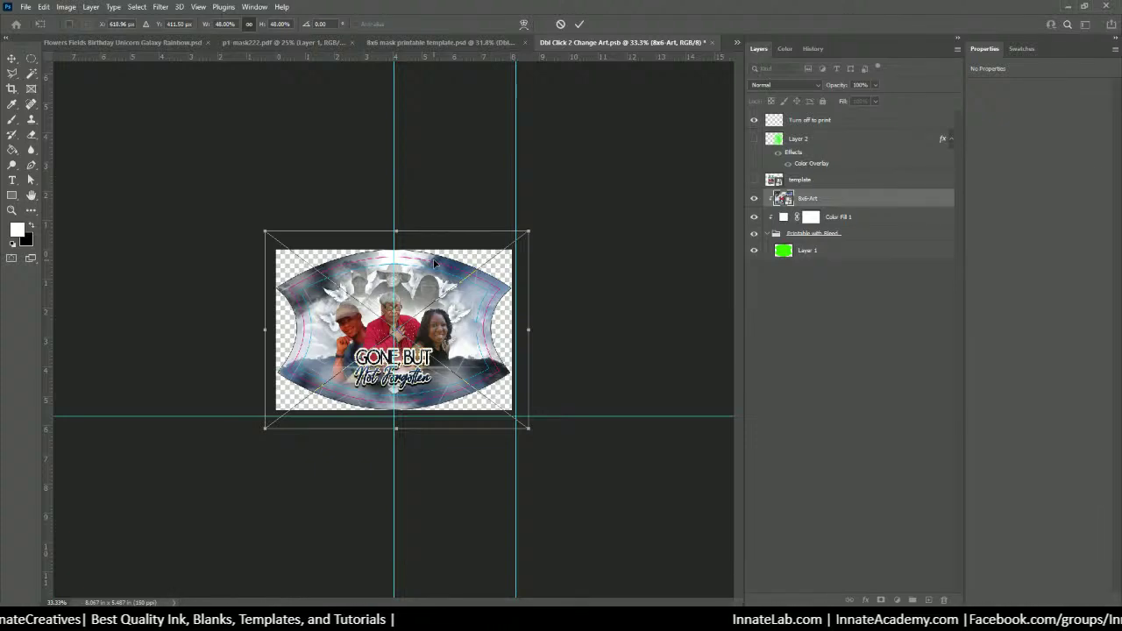
key("Return")
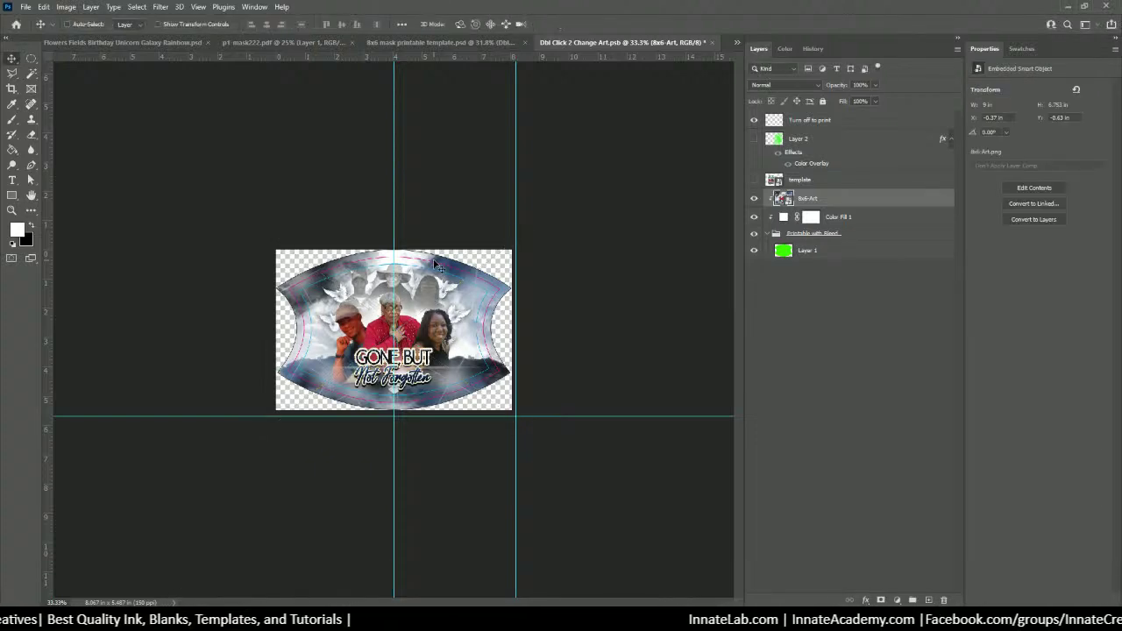
Hide the Turn off to print layer, and save and close the recentred artwork to update the mask sheet
left_click(776, 120)
left_click(754, 120)
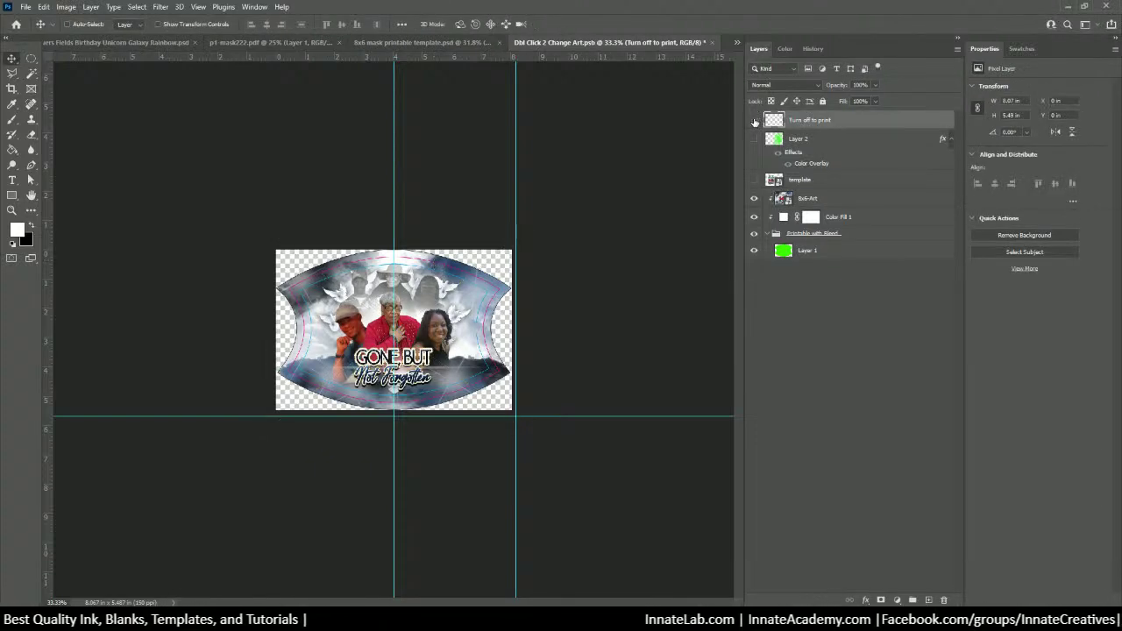
left_click(711, 44)
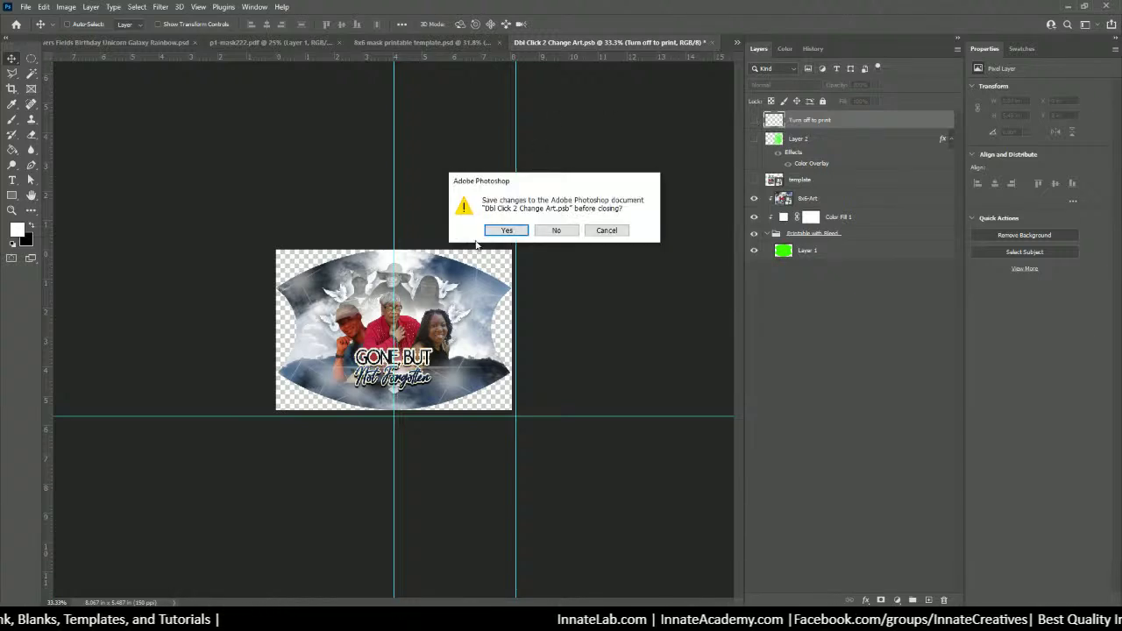
left_click(497, 231)
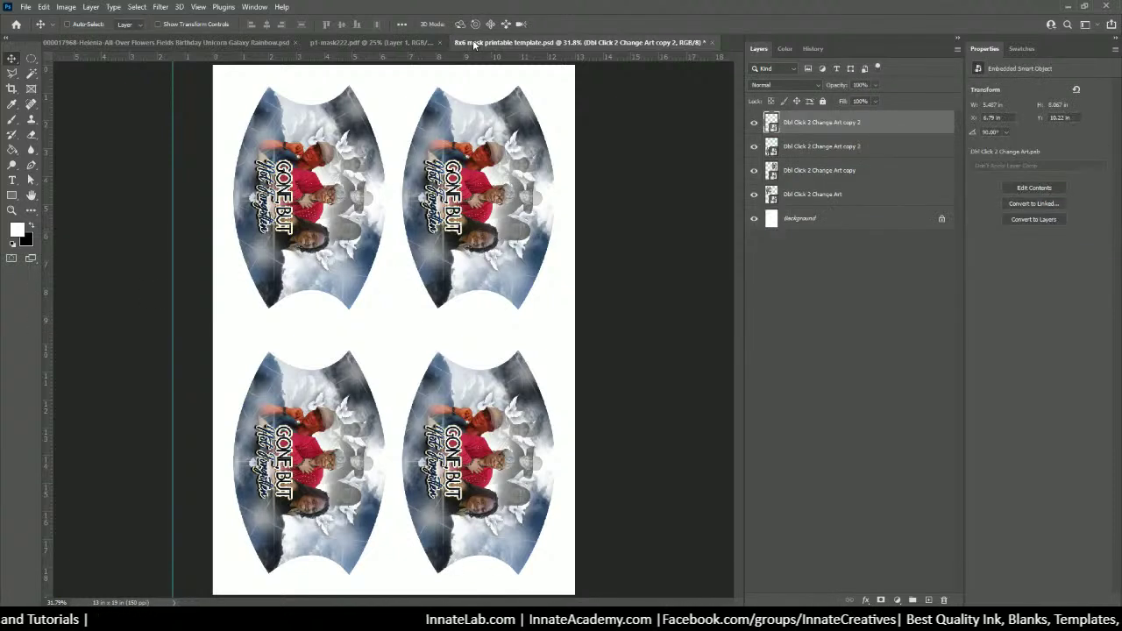
Save and close the 8x6 mask printable template, and close p1-mask222.pdf without saving its changes
key("ctrl+s")
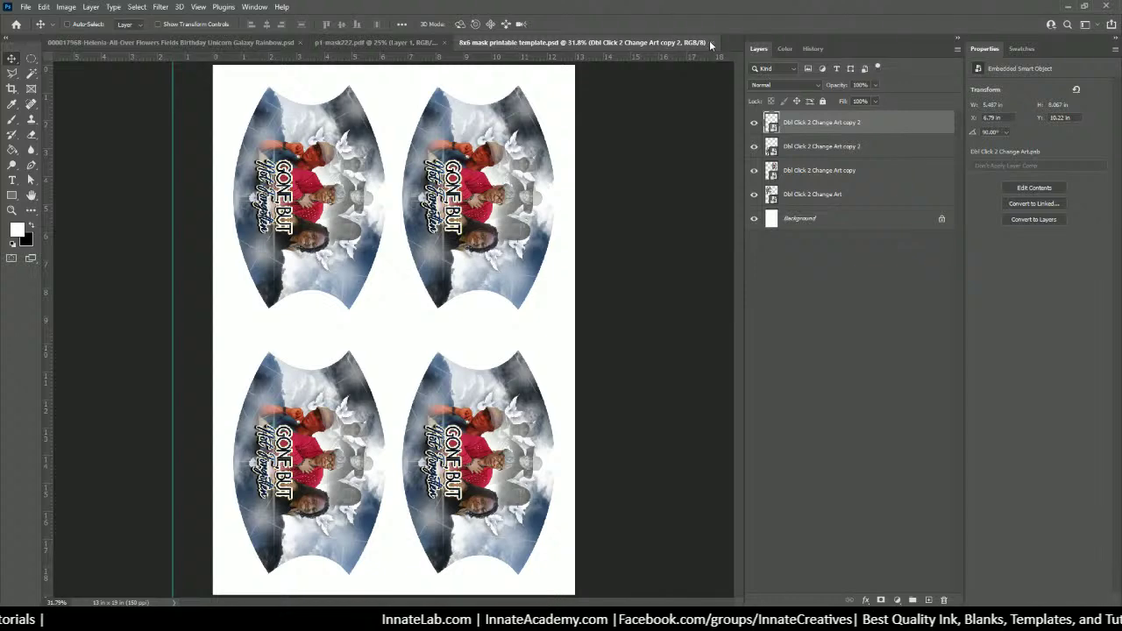
left_click(710, 42)
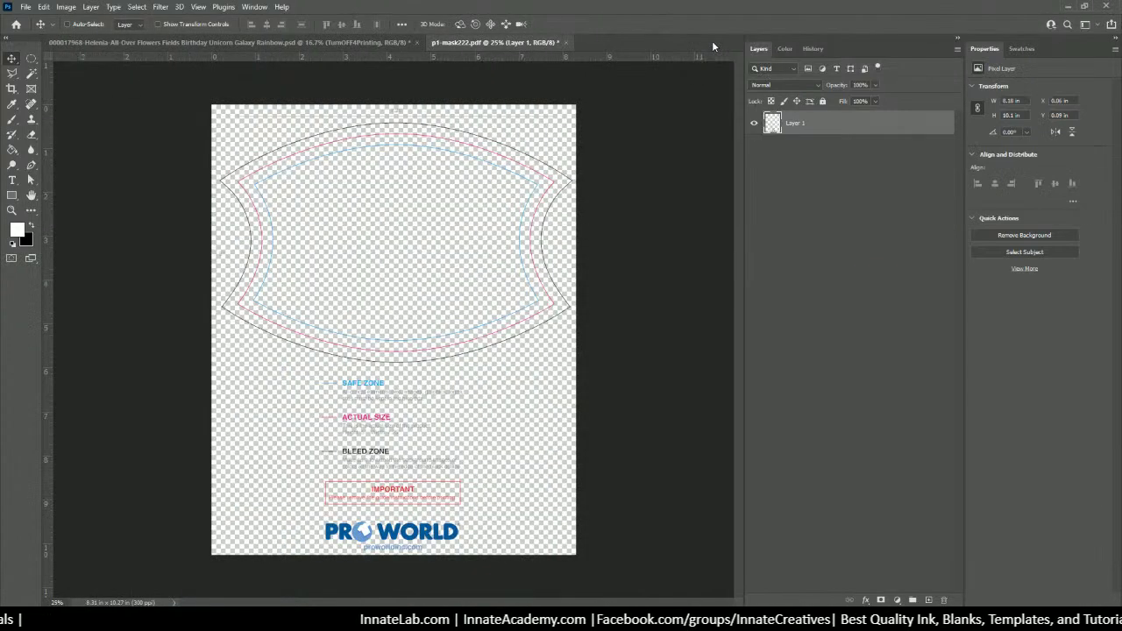
left_click(567, 42)
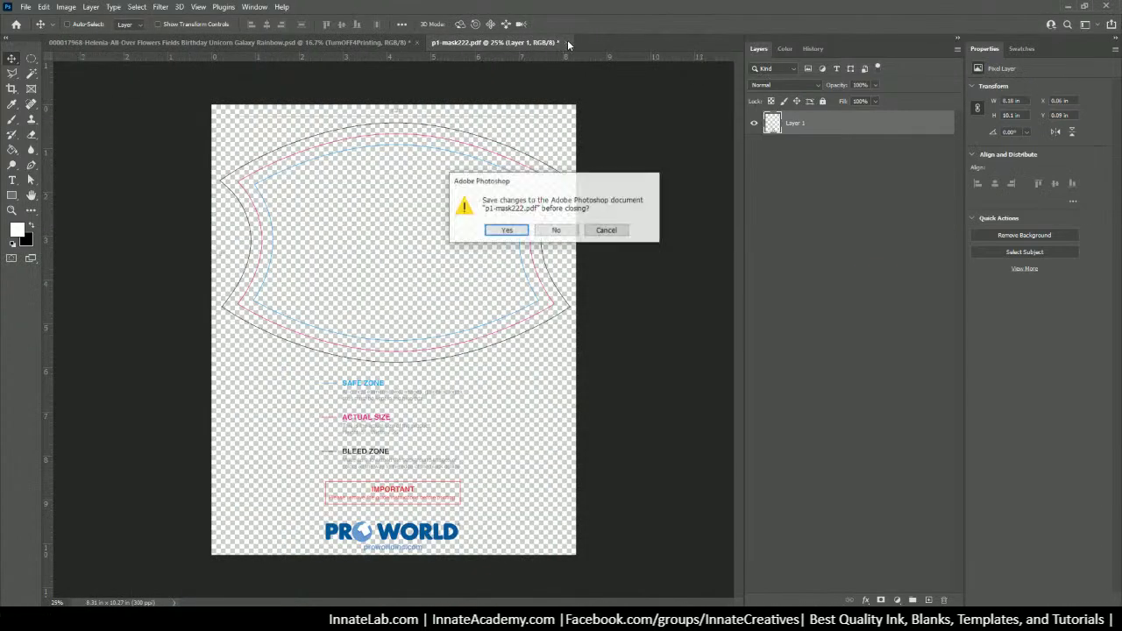
left_click(544, 234)
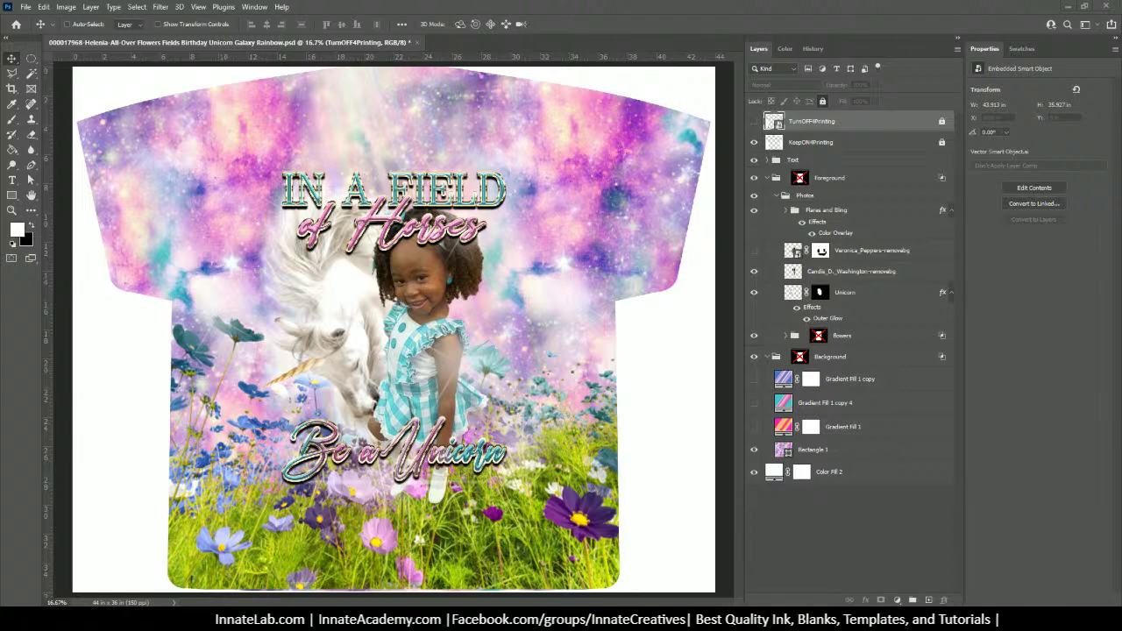
Switch to File Explorer, move the mask order folder out of the way, and bring the unicorn shirt order folder into view
key("alt+Tab")
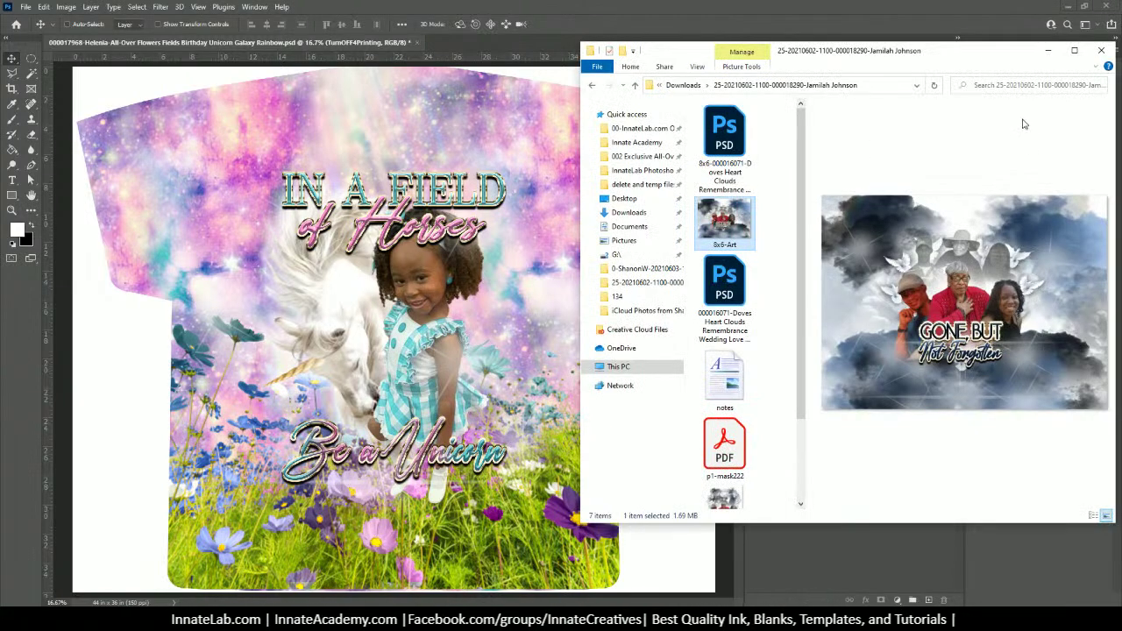
left_click_drag(986, 55, 348, 136)
key("alt+Tab")
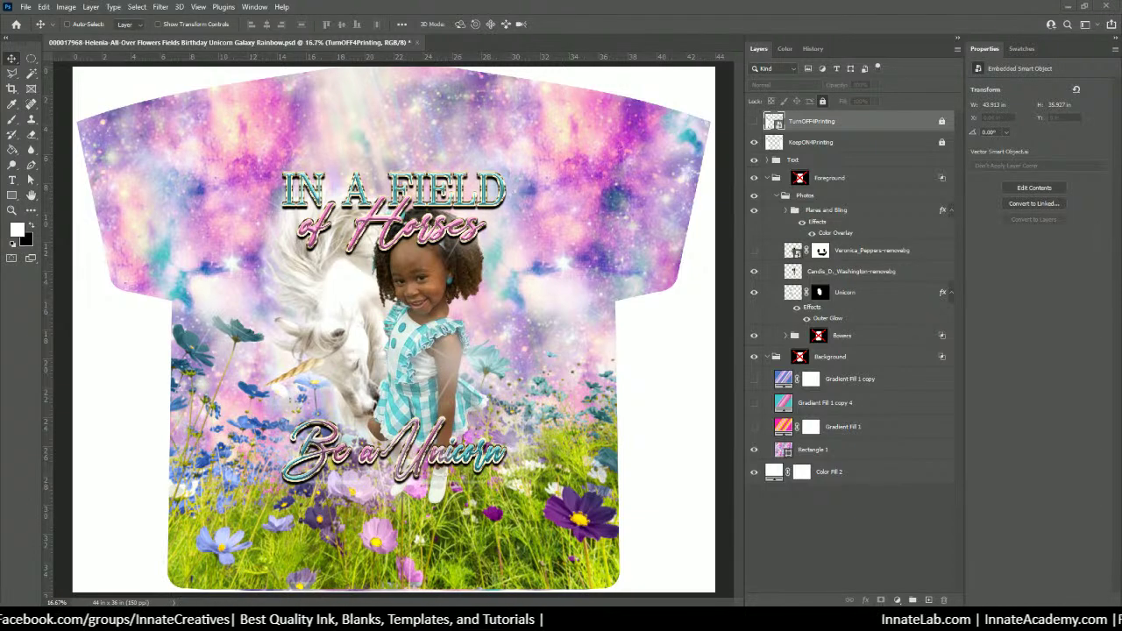
left_click_drag(0, 98, 738, 58)
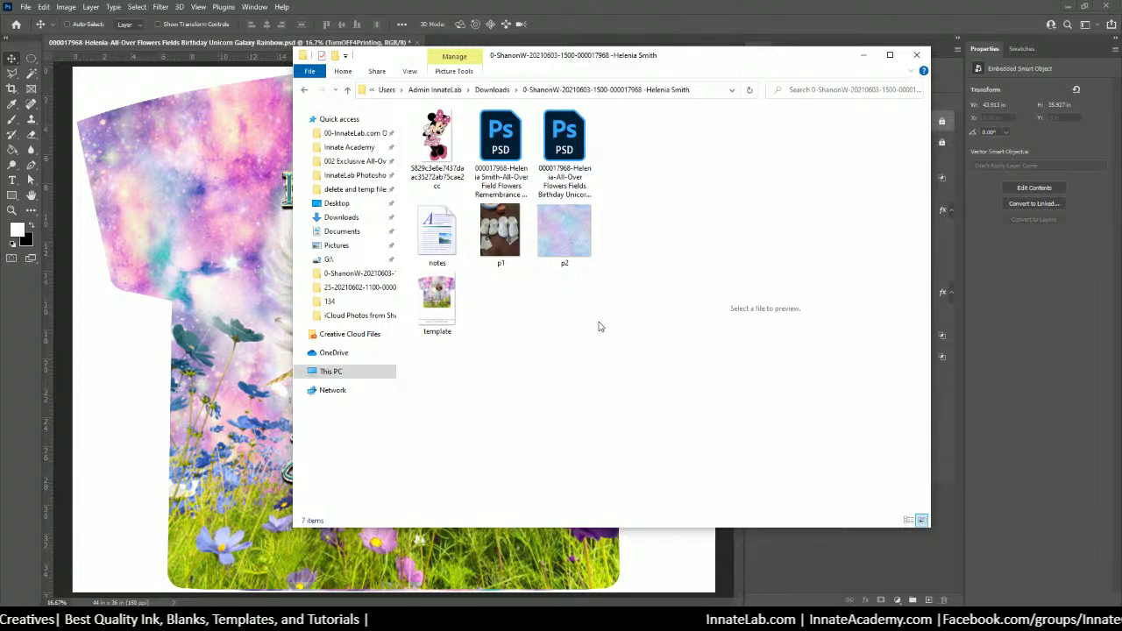
left_click_drag(599, 321, 681, 327)
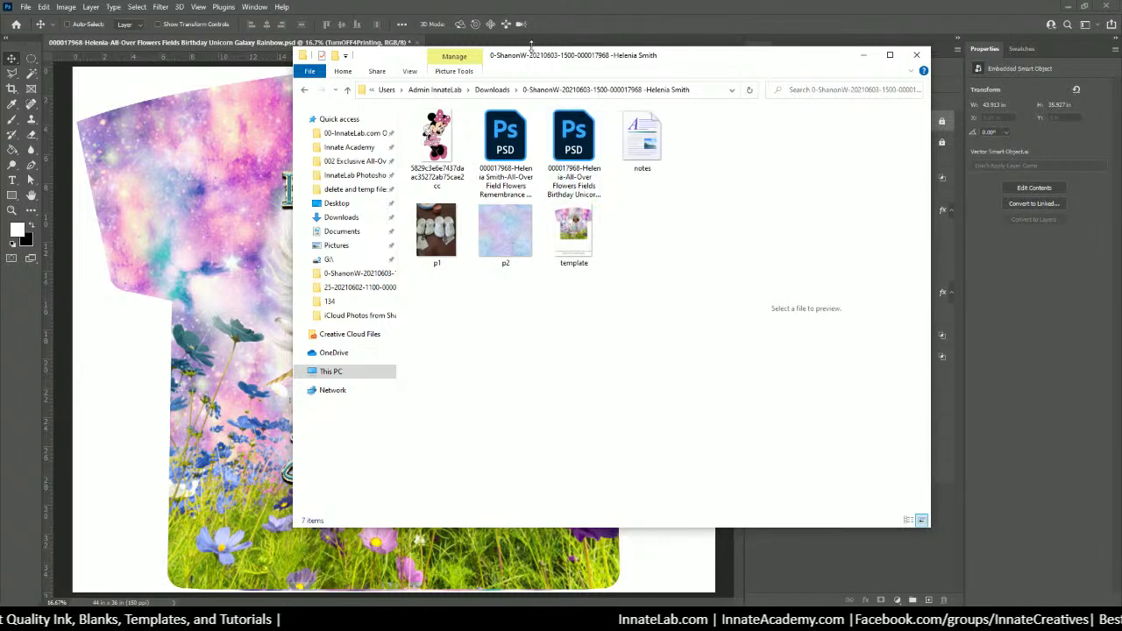
left_click_drag(535, 49, 543, 216)
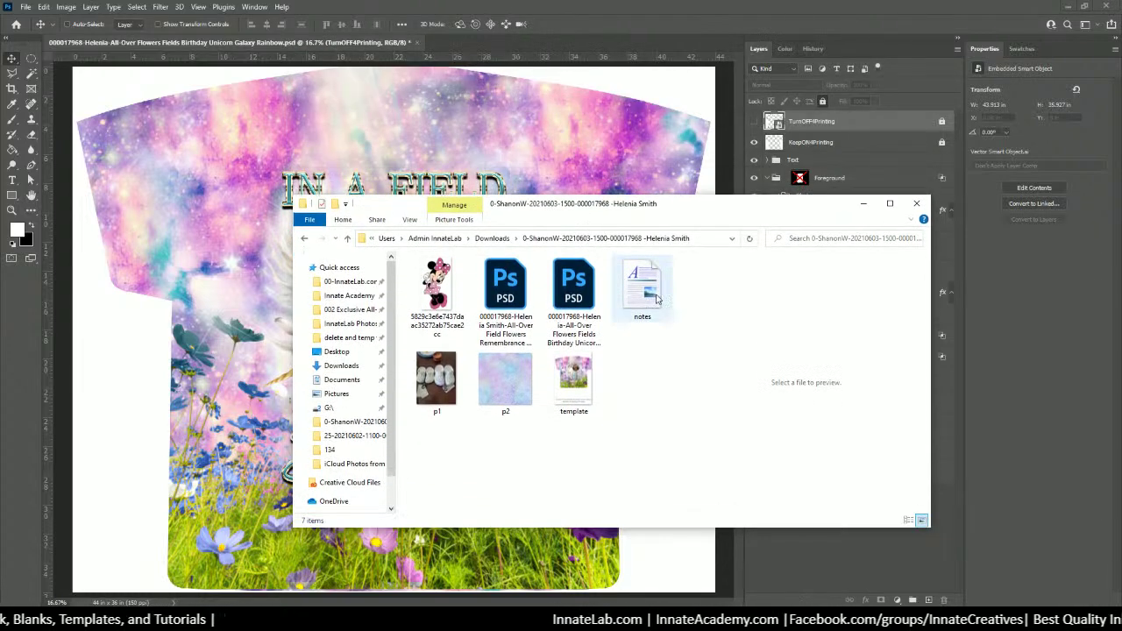
Preview the customer-supplied p1 and p2 images and the Minnie Mouse PNG in the shirt order folder
left_click(513, 387)
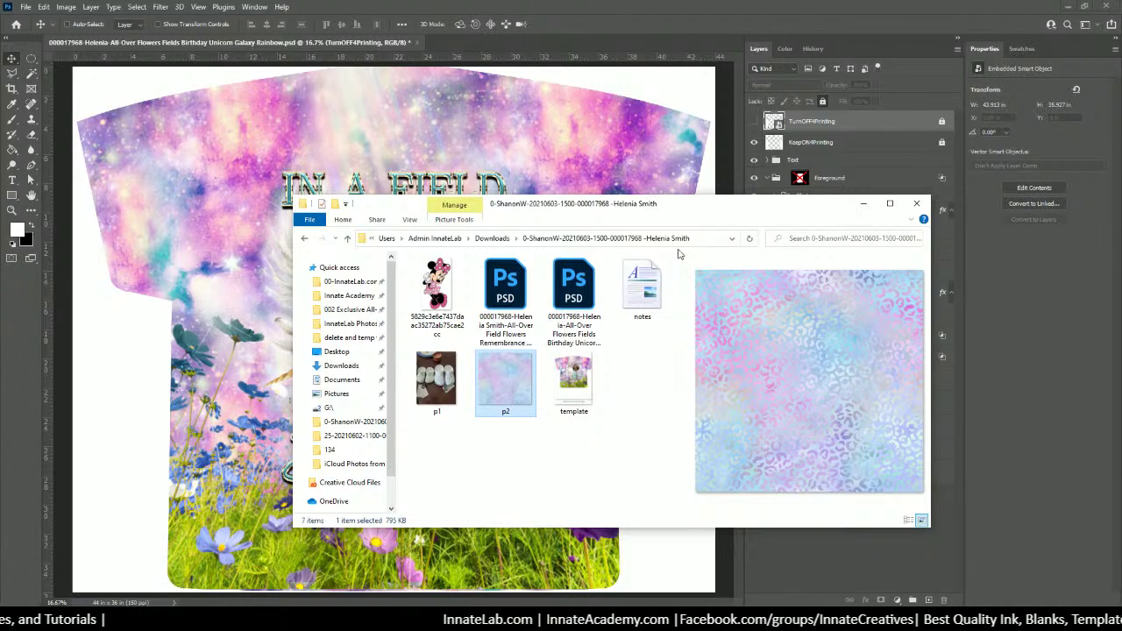
left_click_drag(699, 210, 897, 114)
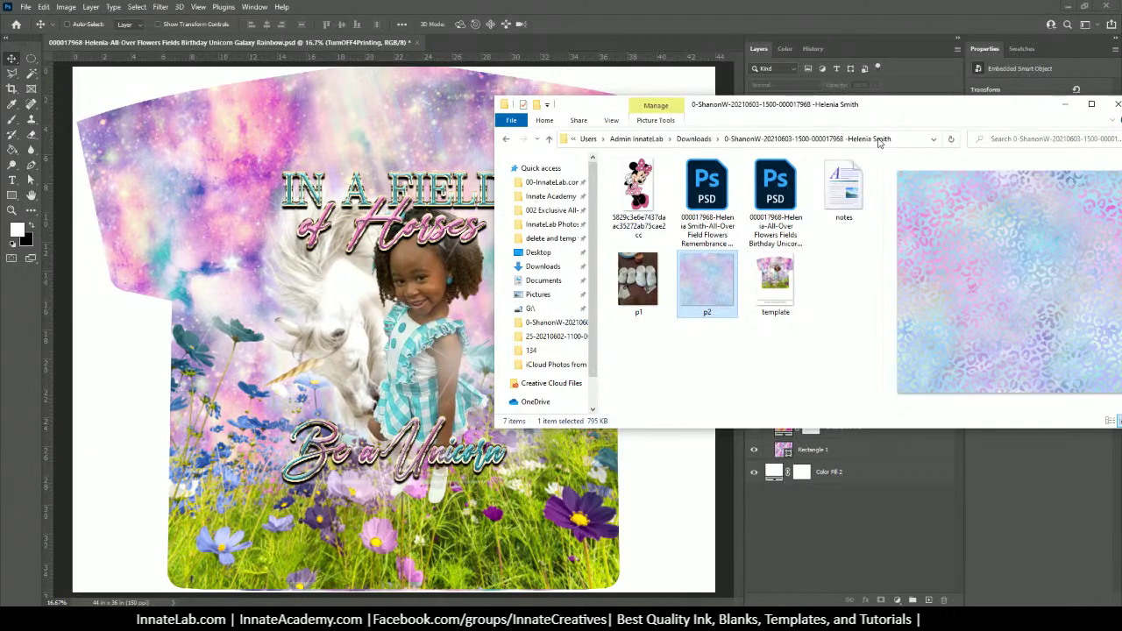
left_click(635, 285)
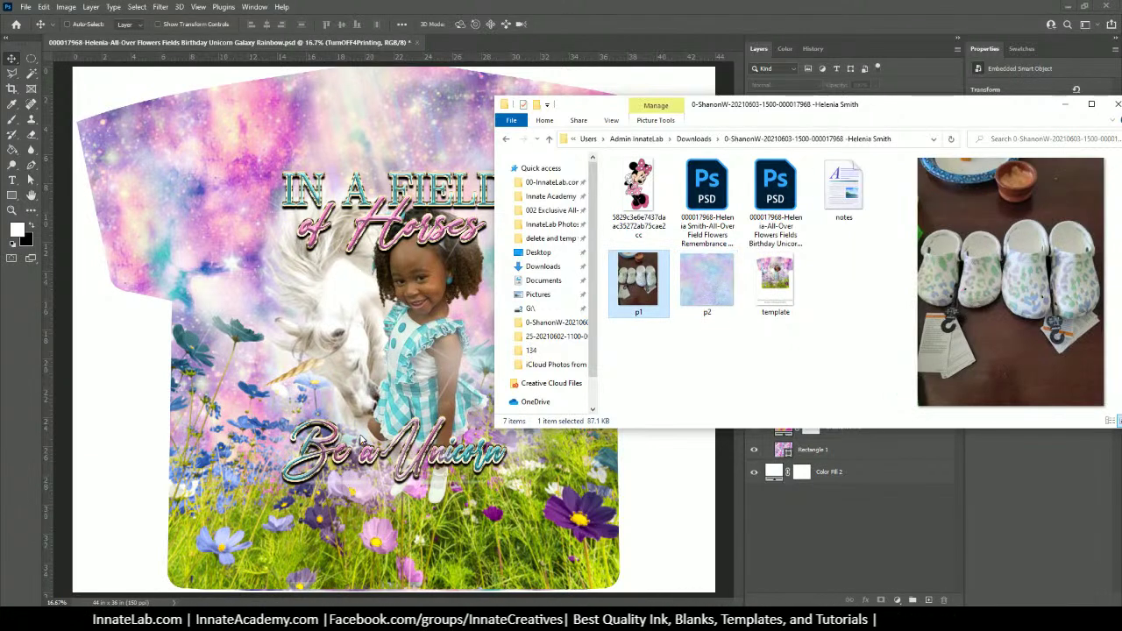
left_click(688, 274)
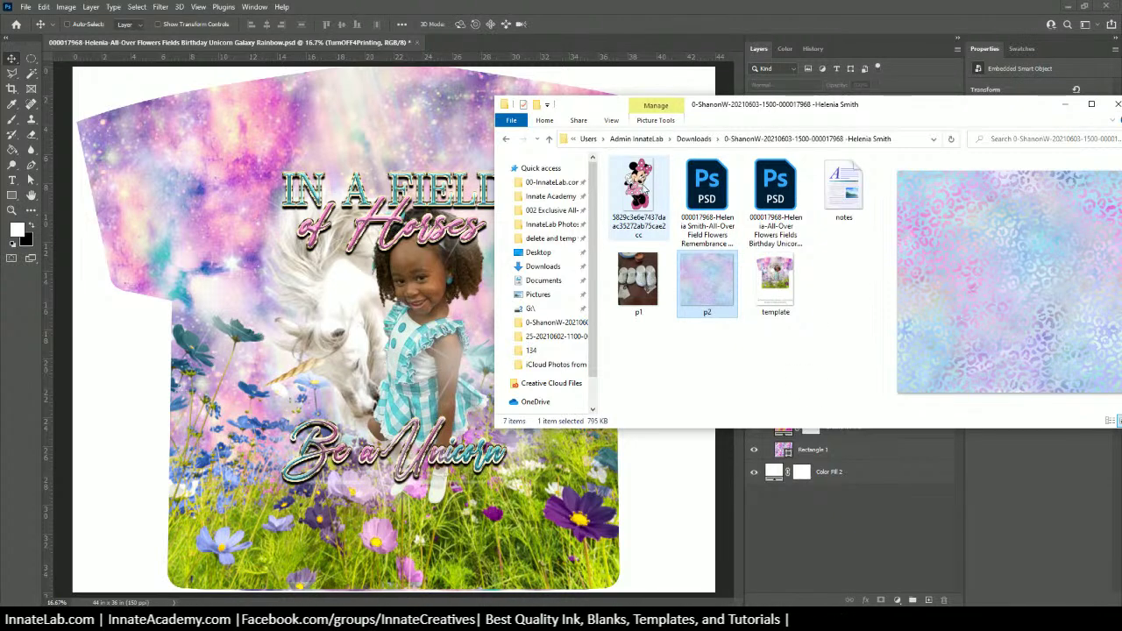
left_click(641, 188)
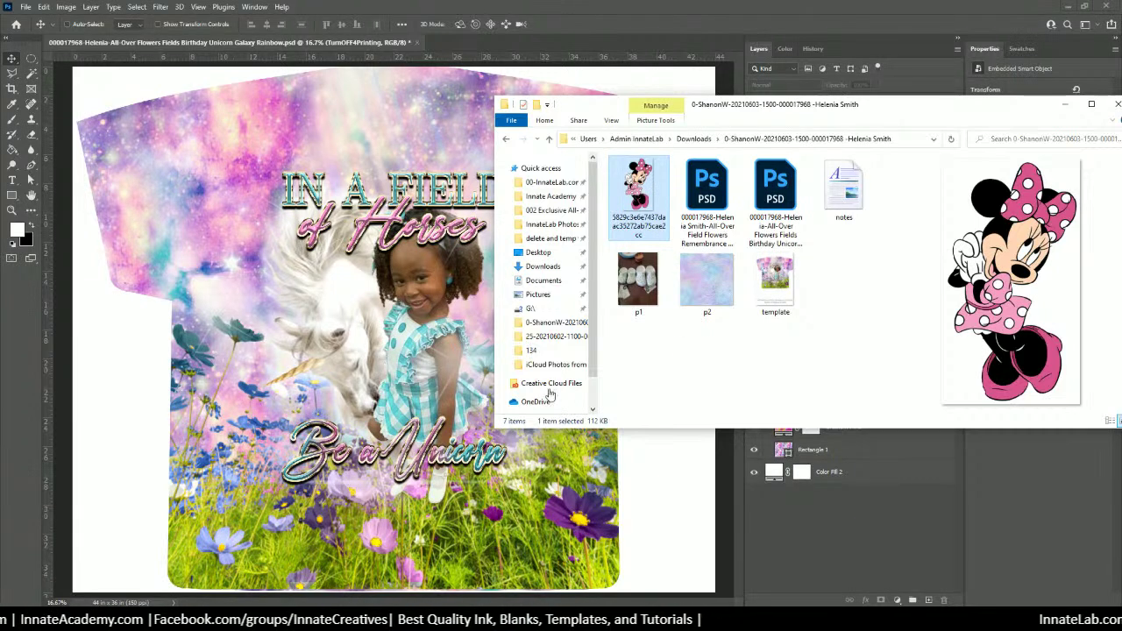
left_click(704, 300)
key("Left")
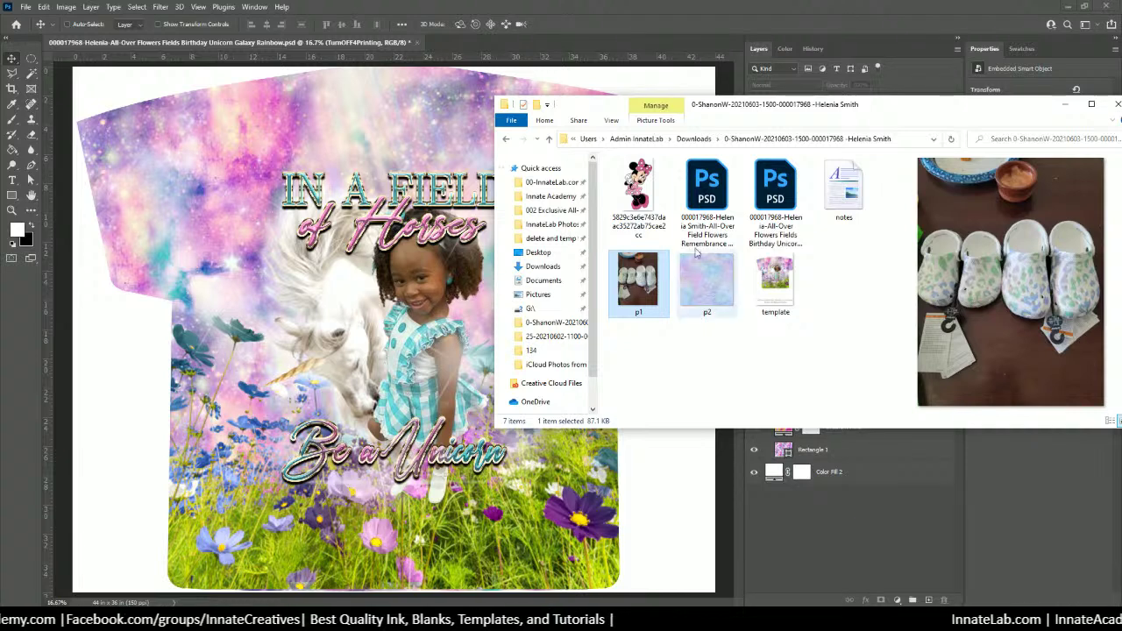
left_click(631, 201)
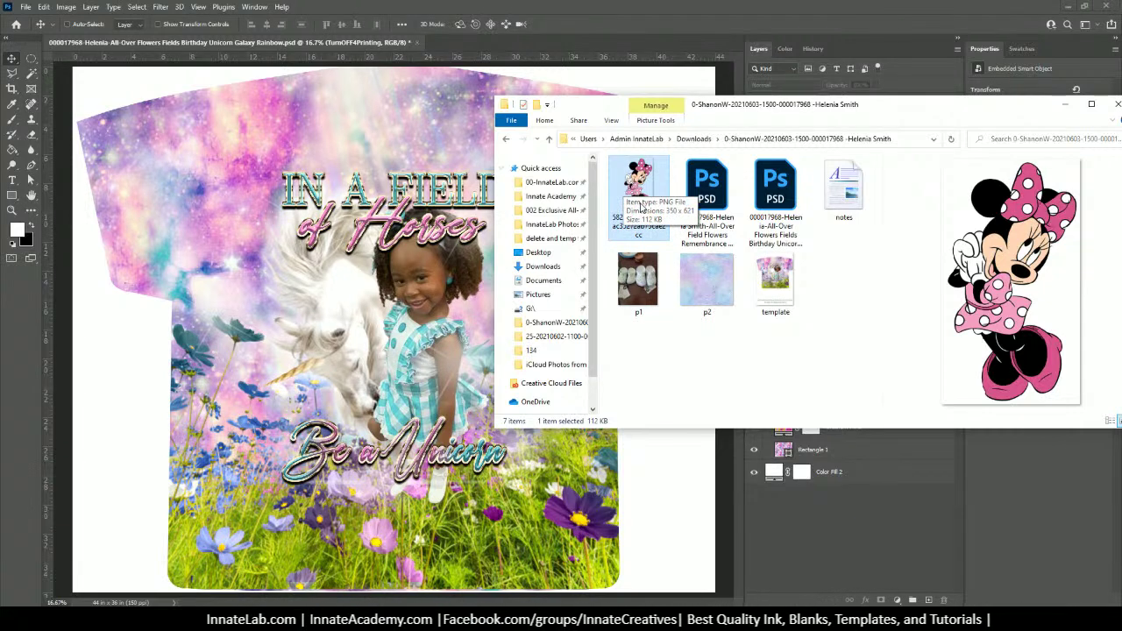
left_click(648, 344)
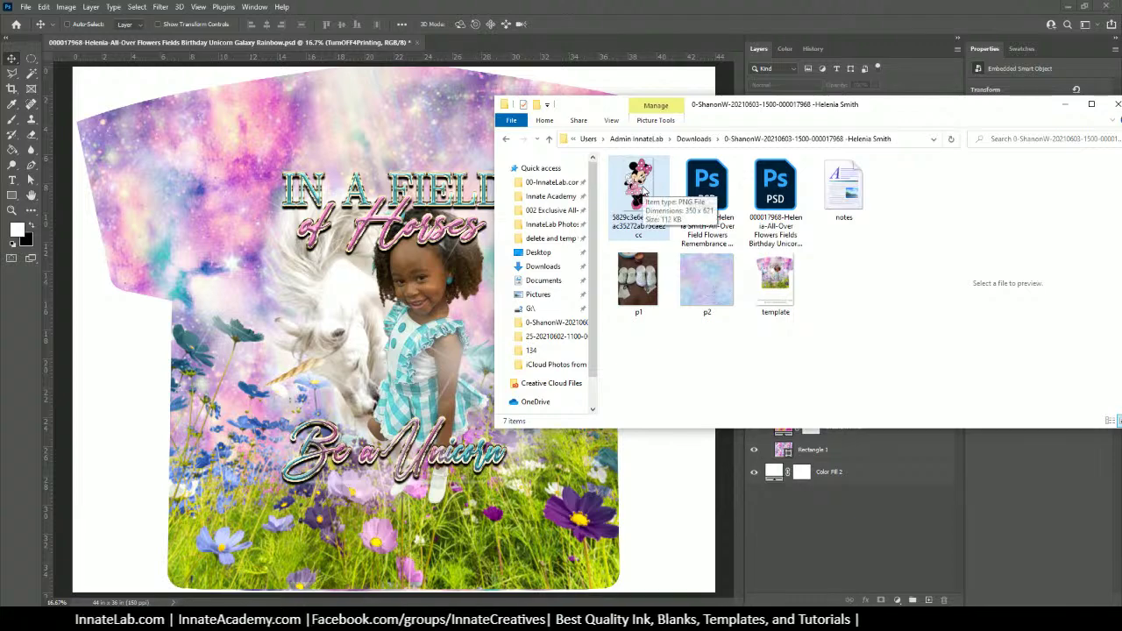
Switch back to Photoshop and hide the girl's cut-out photo layer in the Photos group of the shirt design
left_click_drag(711, 110, 735, 93)
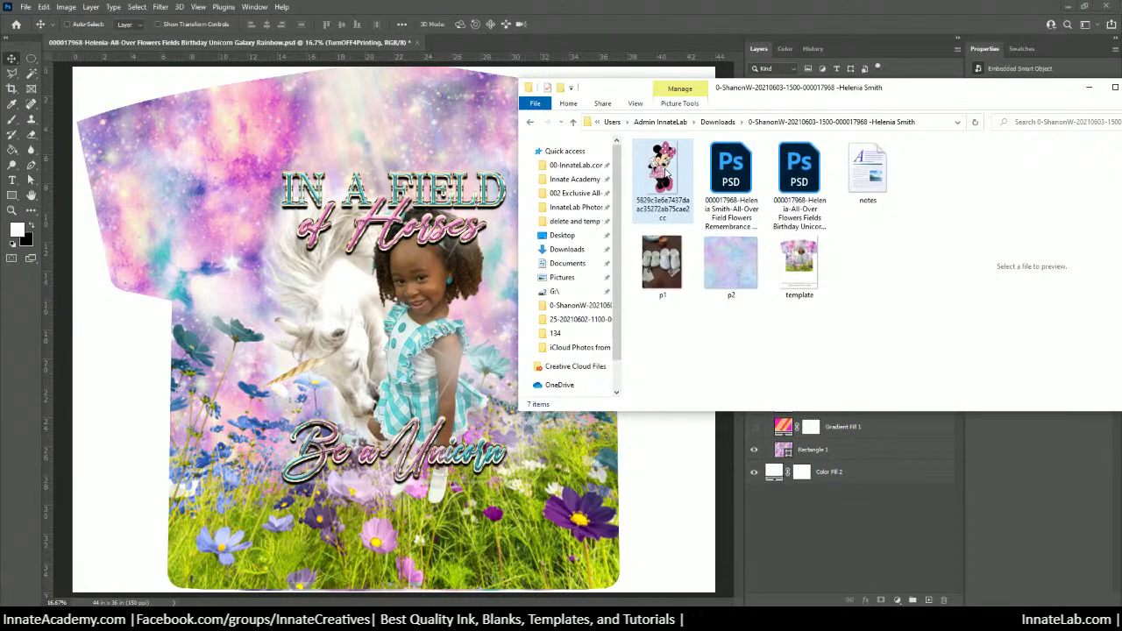
left_click(456, 250)
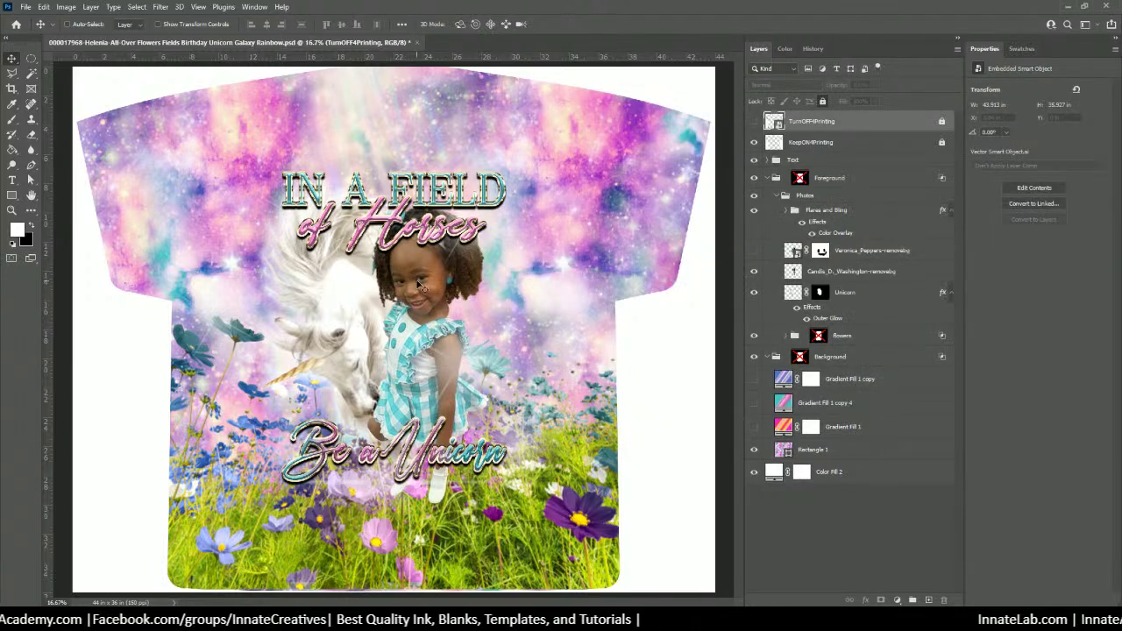
right_click(411, 268)
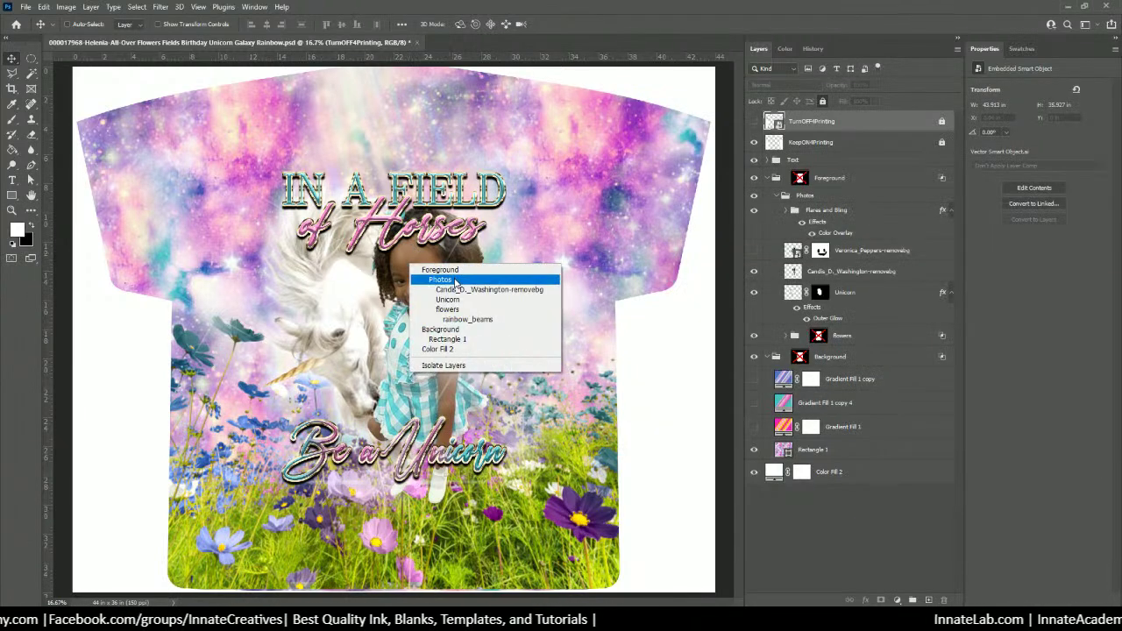
left_click(440, 280)
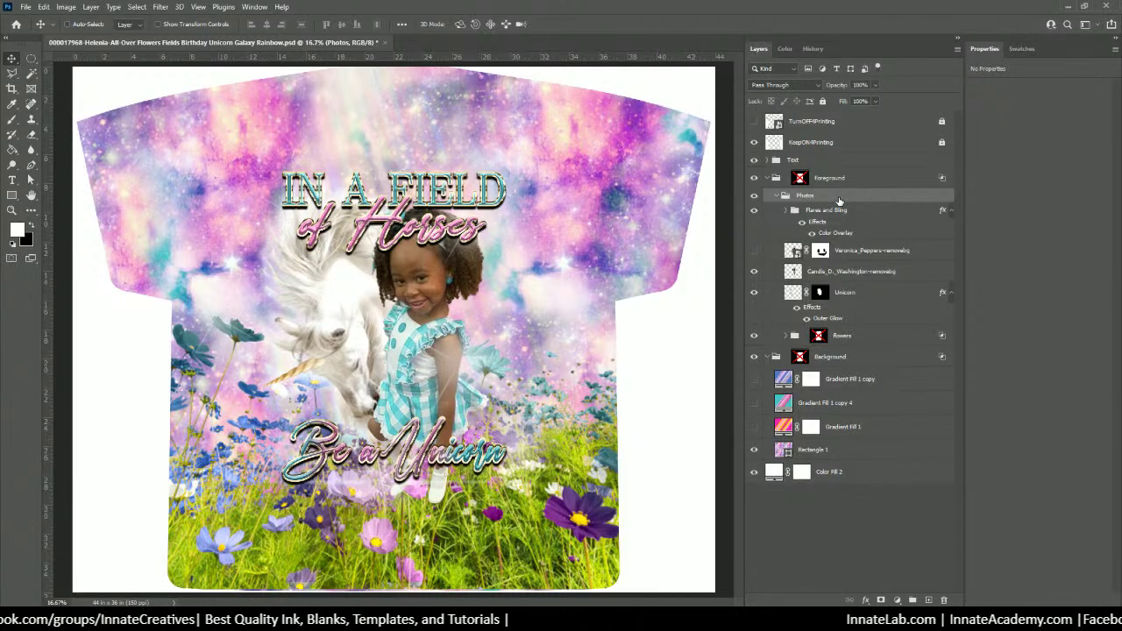
left_click(855, 273)
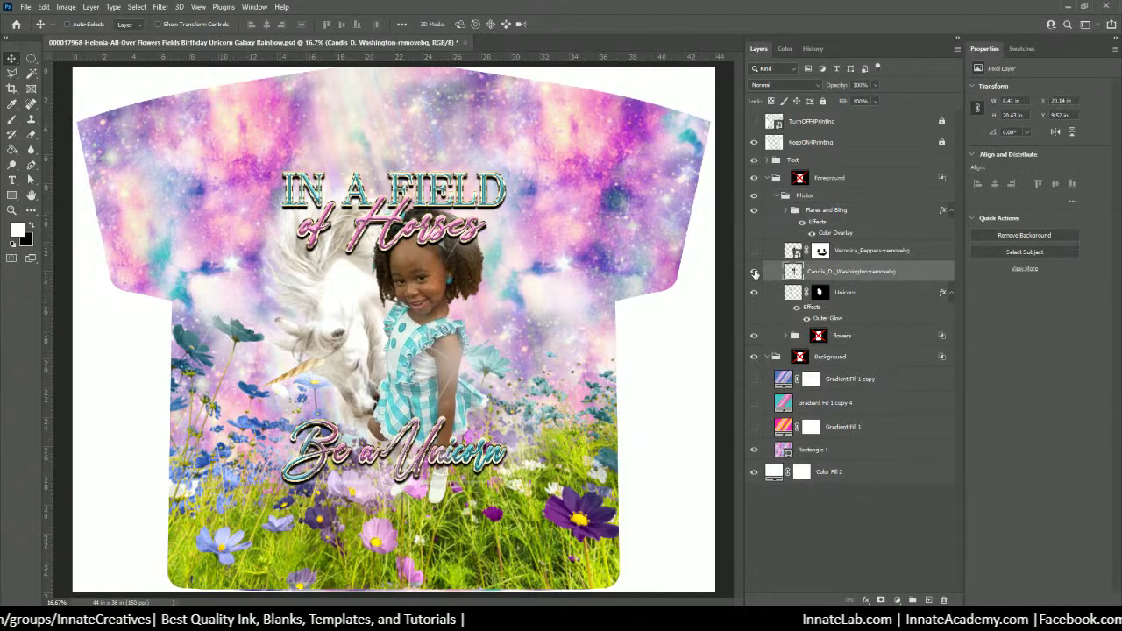
left_click(755, 273)
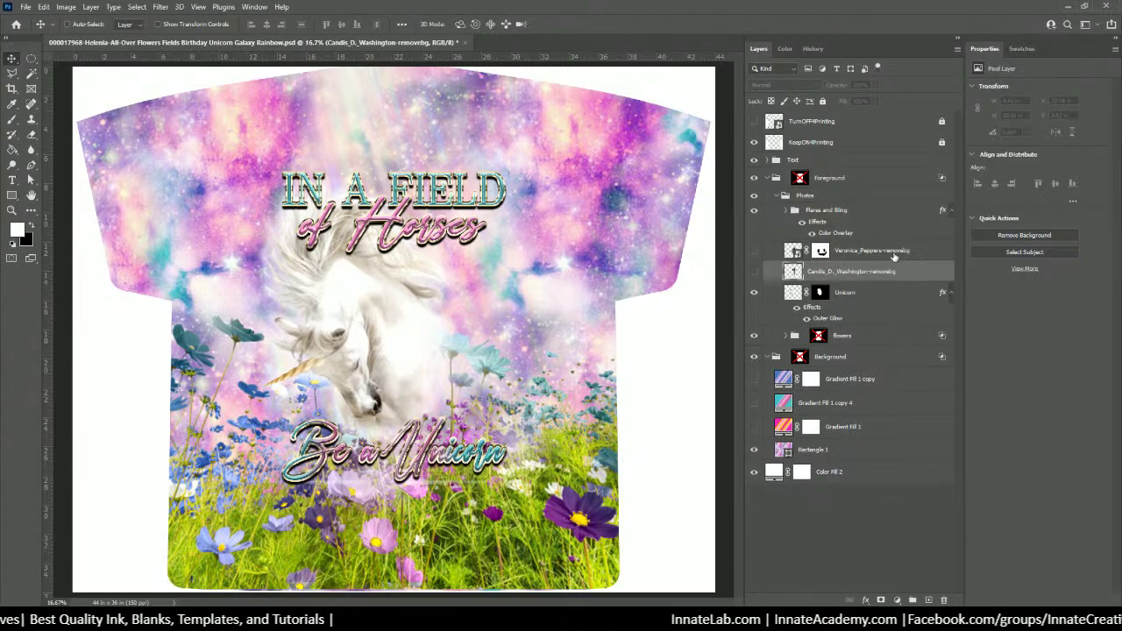
Place the Minnie Mouse PNG from the order folder into the Photos group, positioned beside the unicorn beneath the upper title
key("alt+Tab")
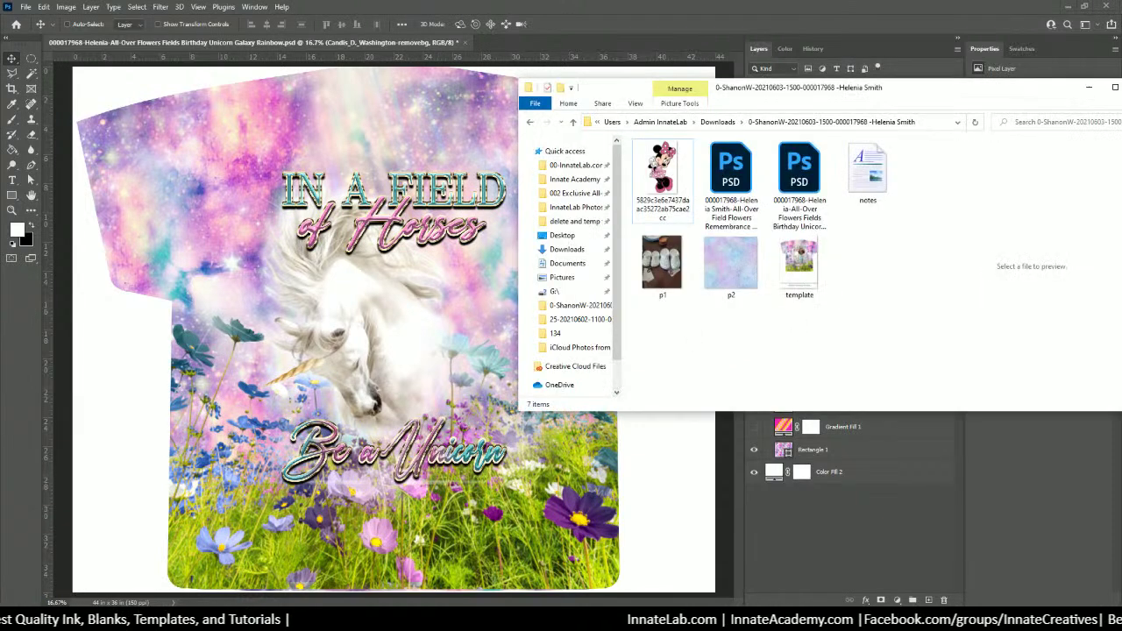
left_click_drag(671, 178, 526, 95)
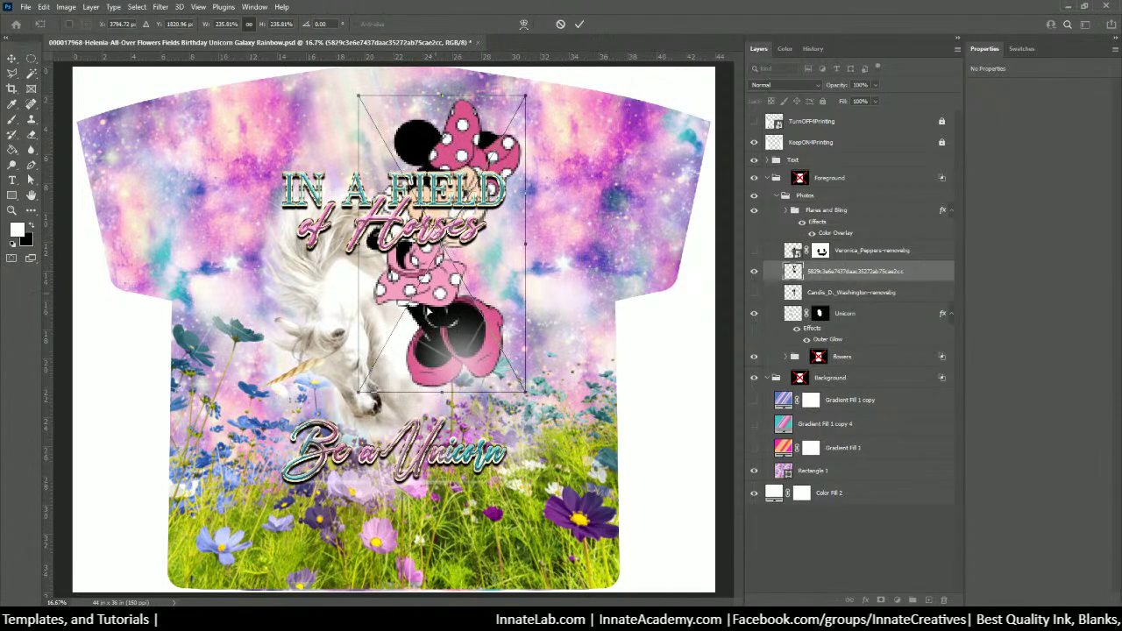
left_click_drag(429, 313, 423, 375)
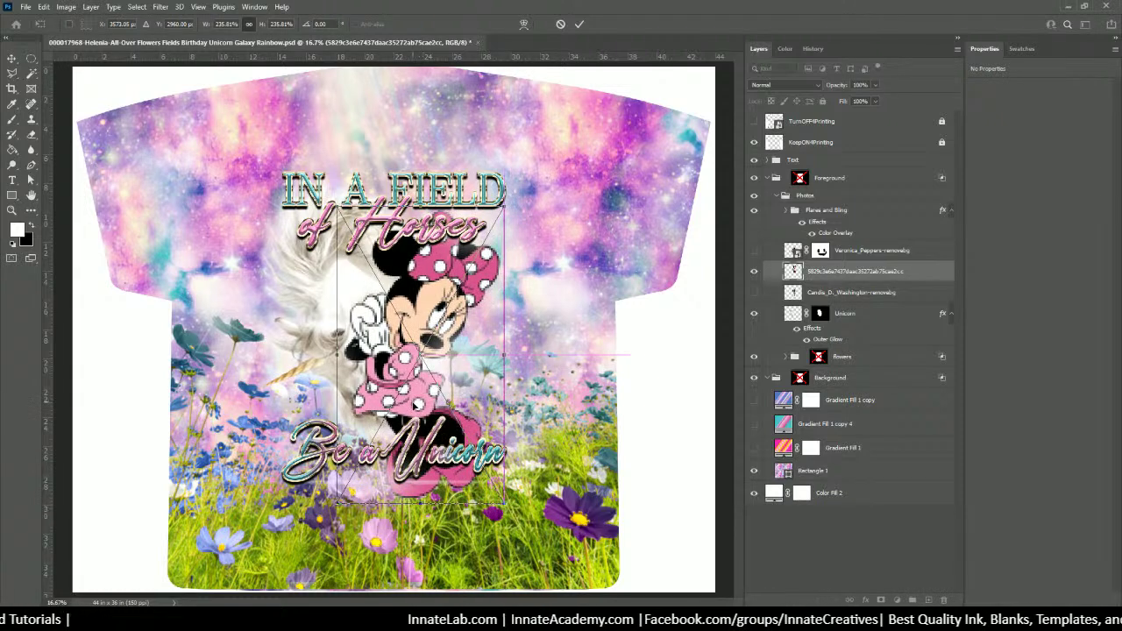
key("Return")
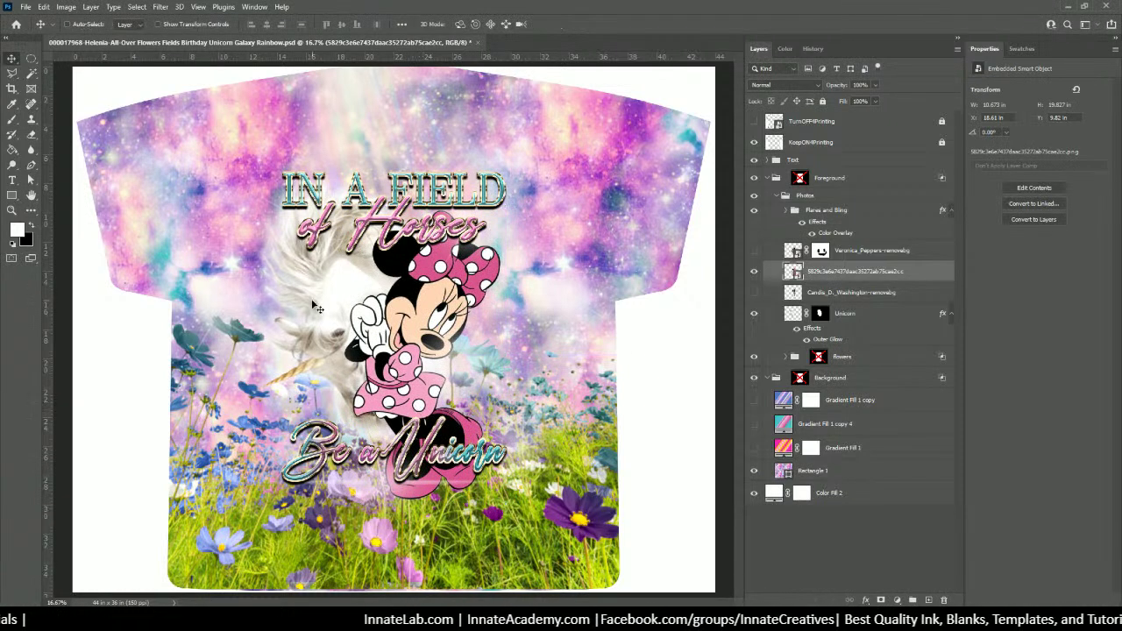
Duplicate the Text group as Text copy and hide the original Text group
right_click(456, 204)
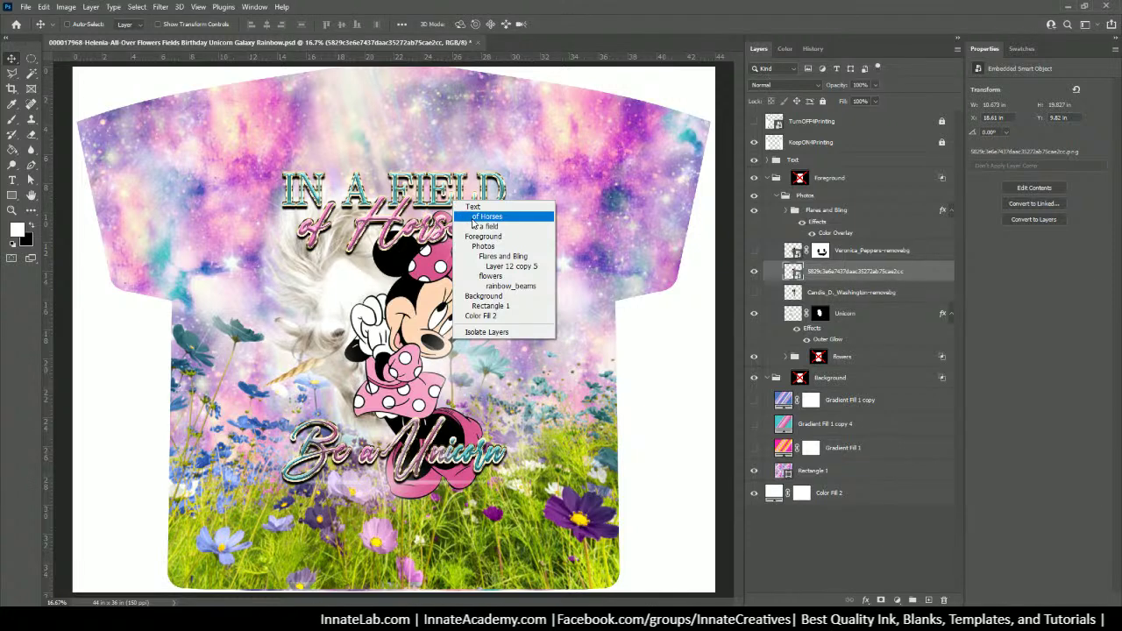
left_click(474, 207)
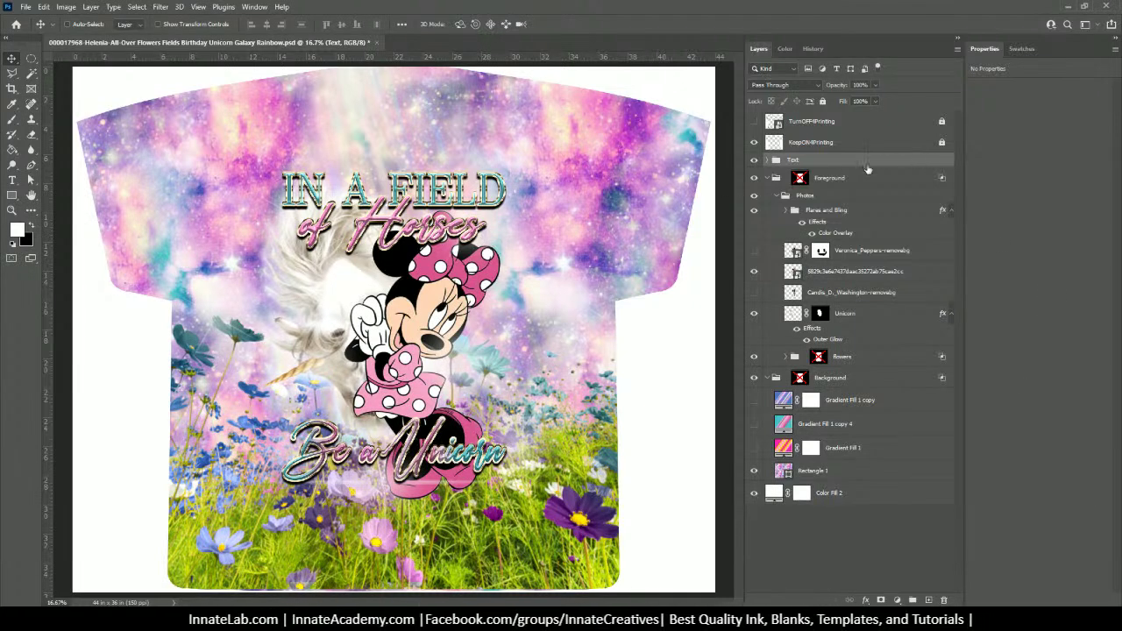
right_click(869, 164)
left_click(885, 178)
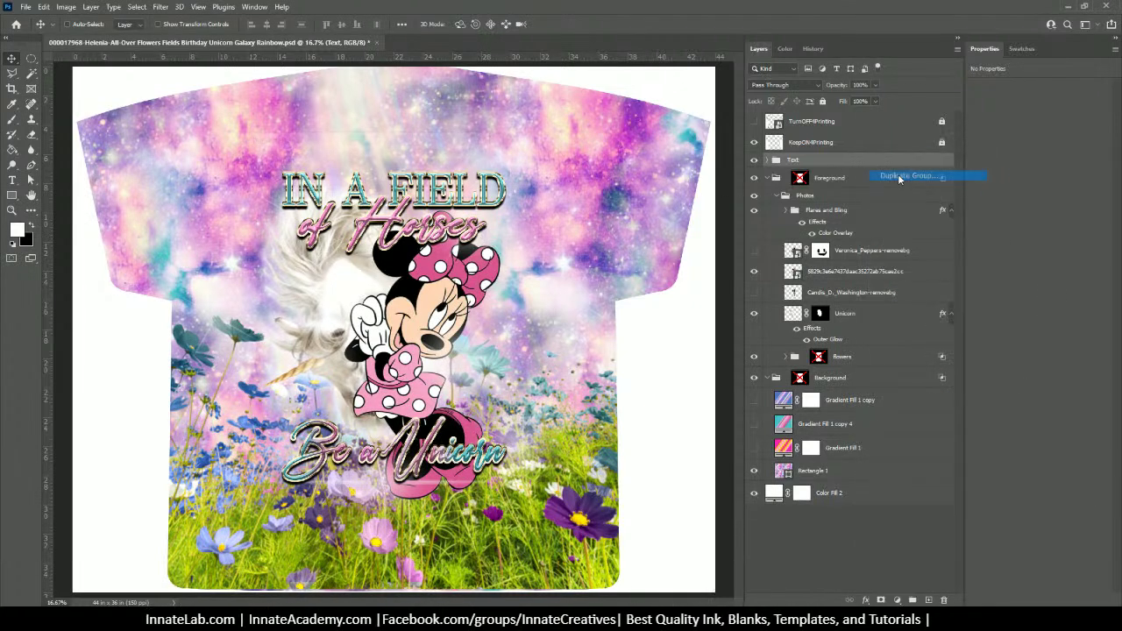
key("Return")
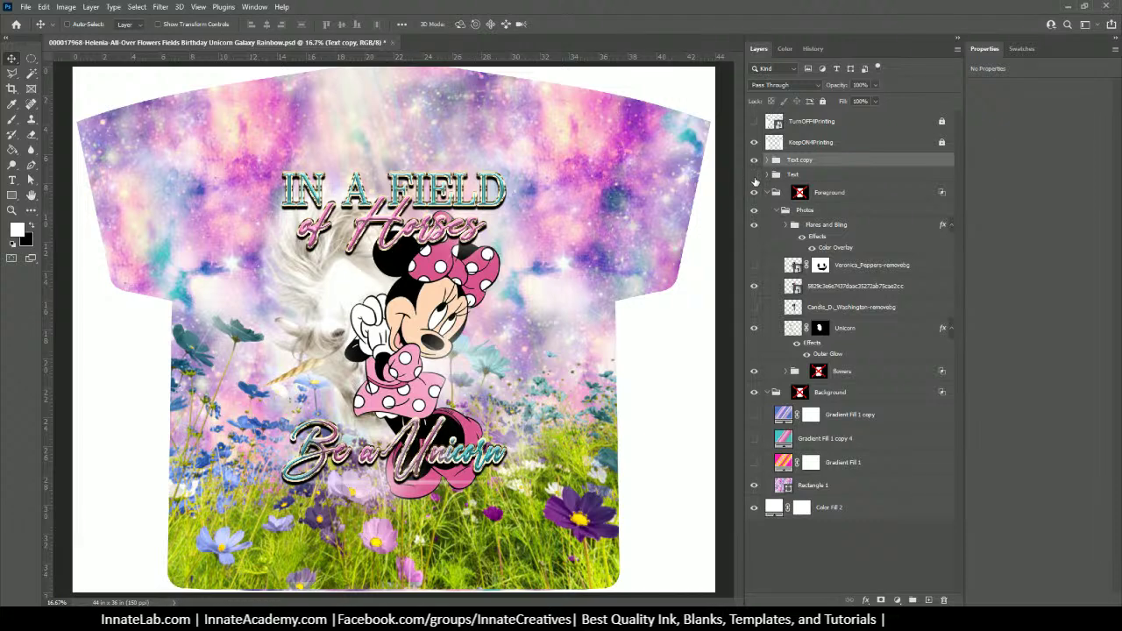
left_click(754, 176)
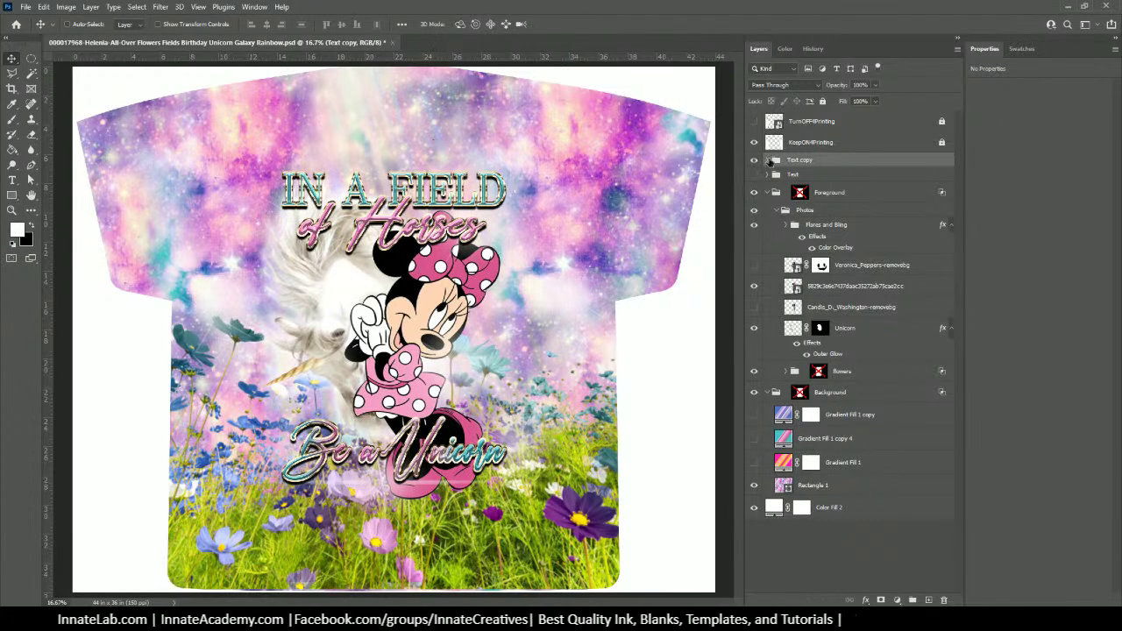
Replace the wording of the "in a field" text layer in the Text copy group with "Happy"
left_click(768, 161)
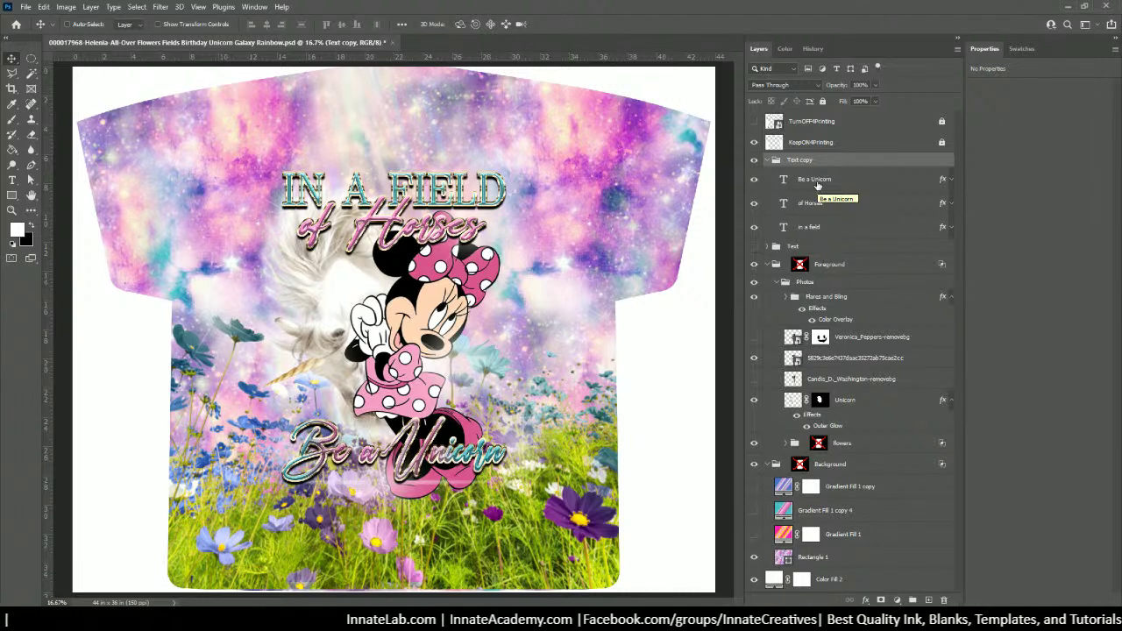
left_click(816, 181)
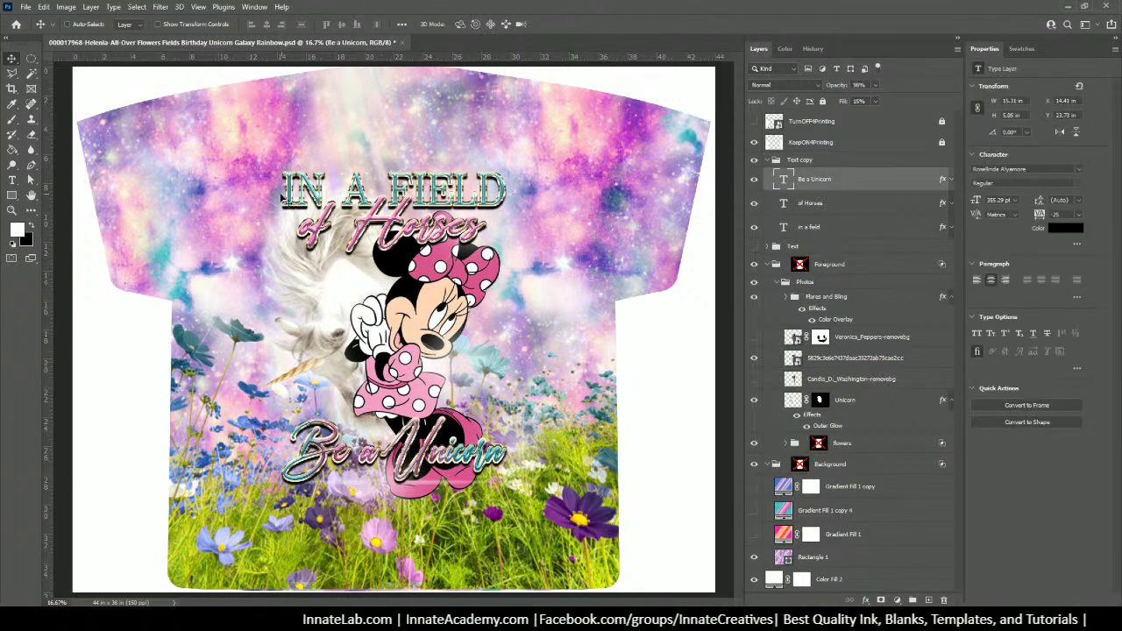
right_click(355, 194)
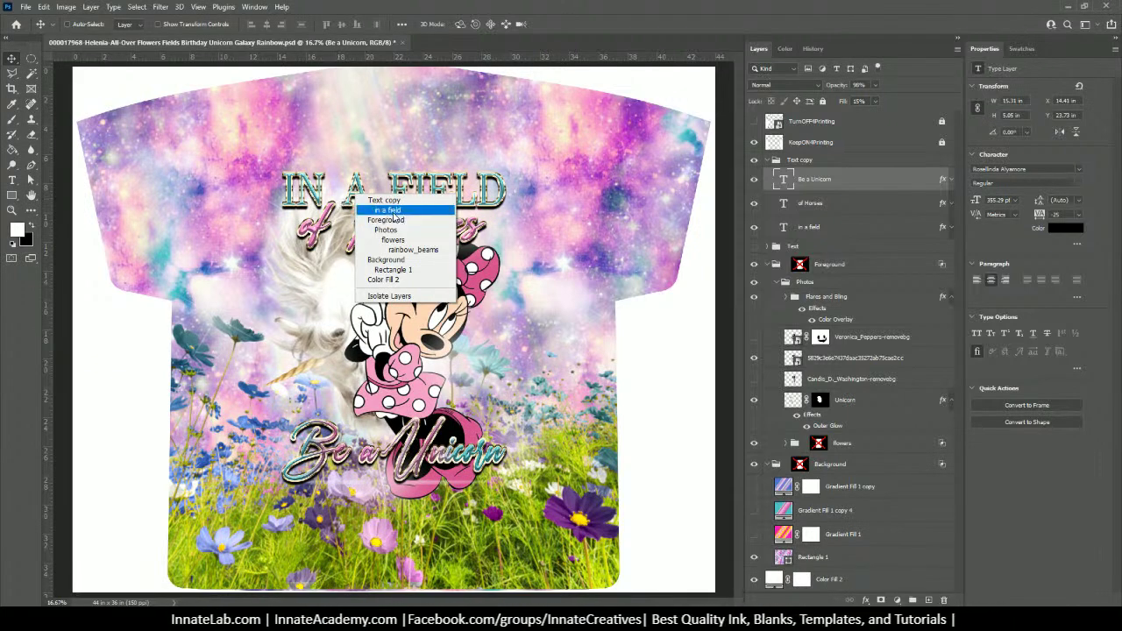
left_click(390, 211)
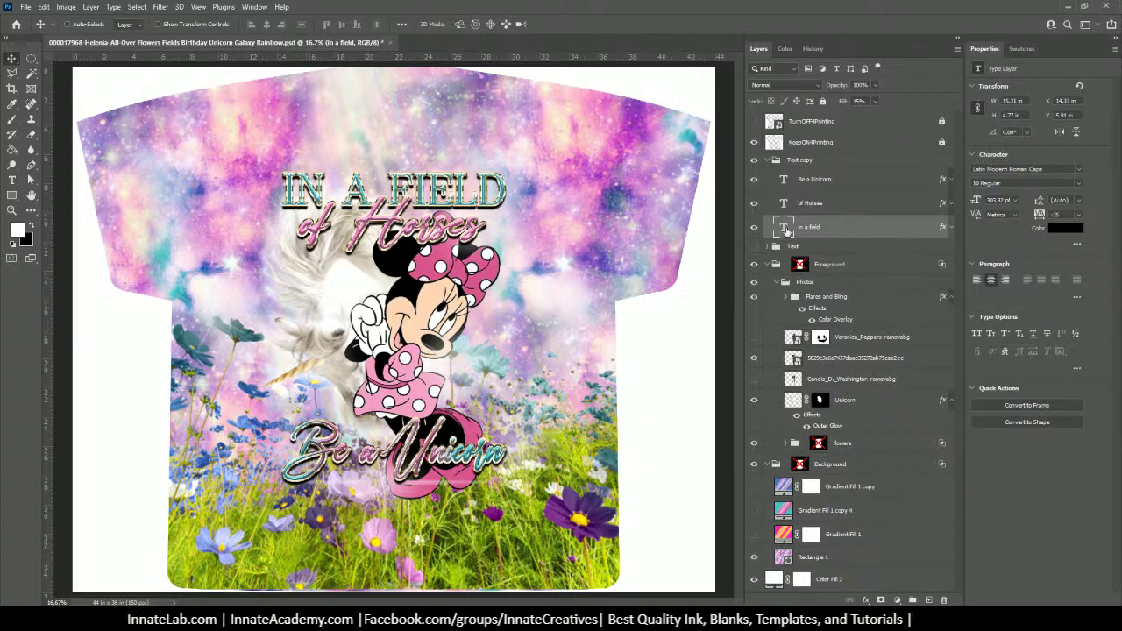
double_click(784, 228)
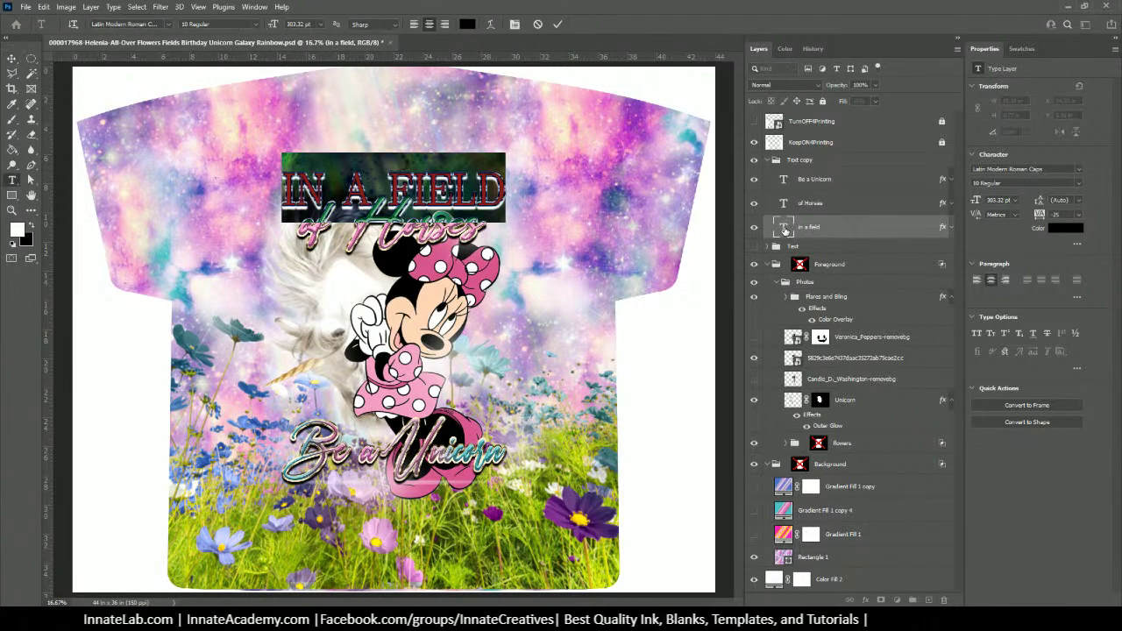
type("Happ")
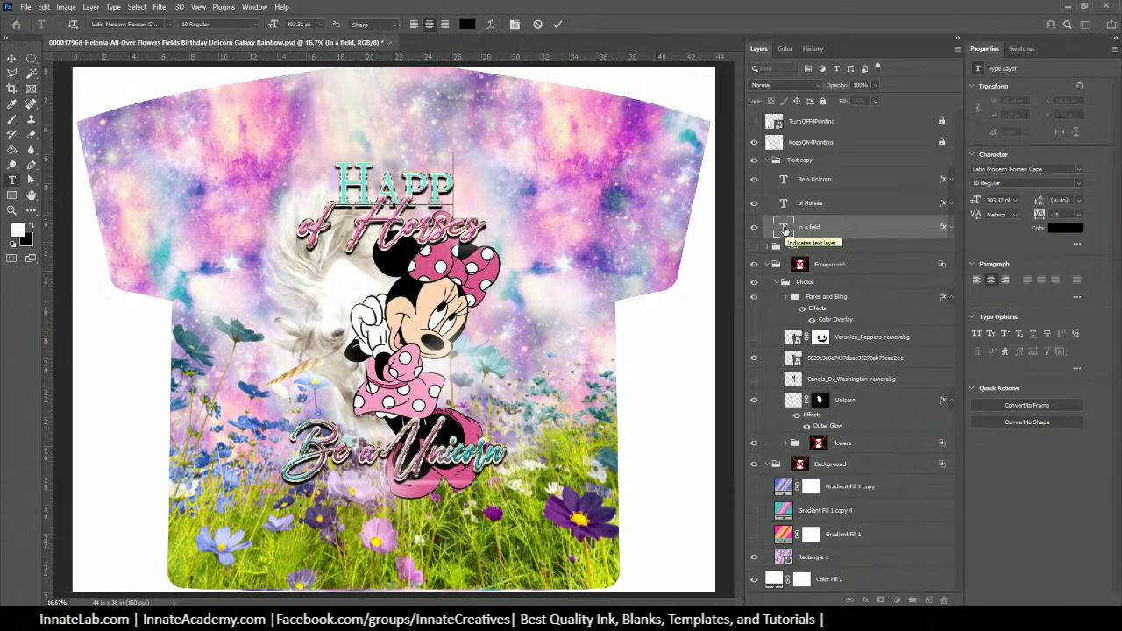
type("y")
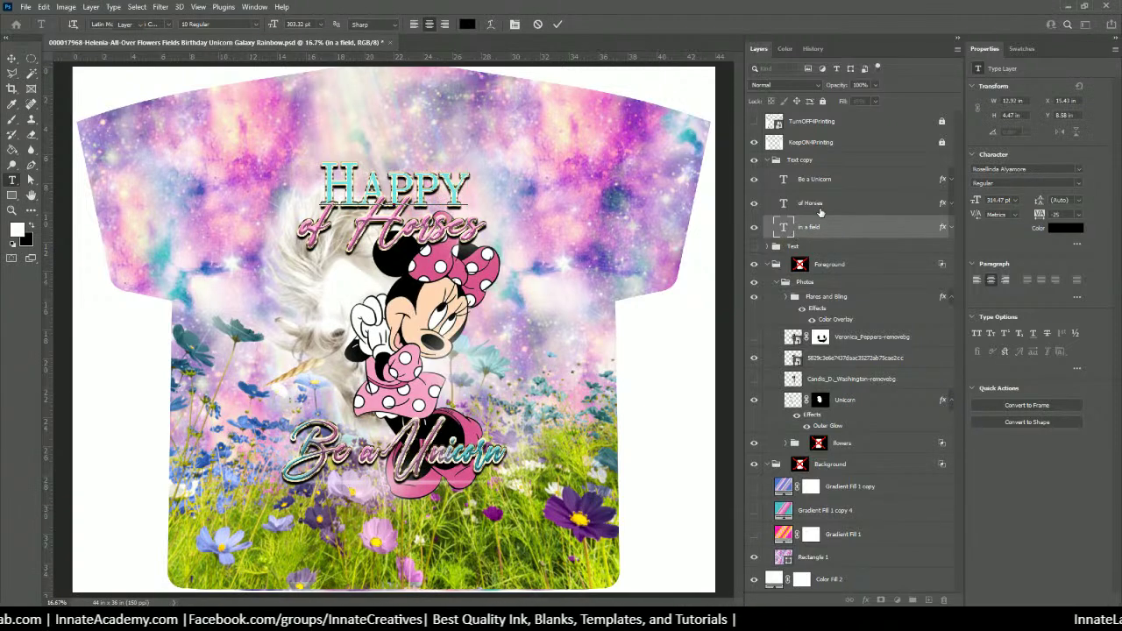
Replace the wording of the "of Horses" text layer in the Text copy group with "Birthday"
left_click(817, 211)
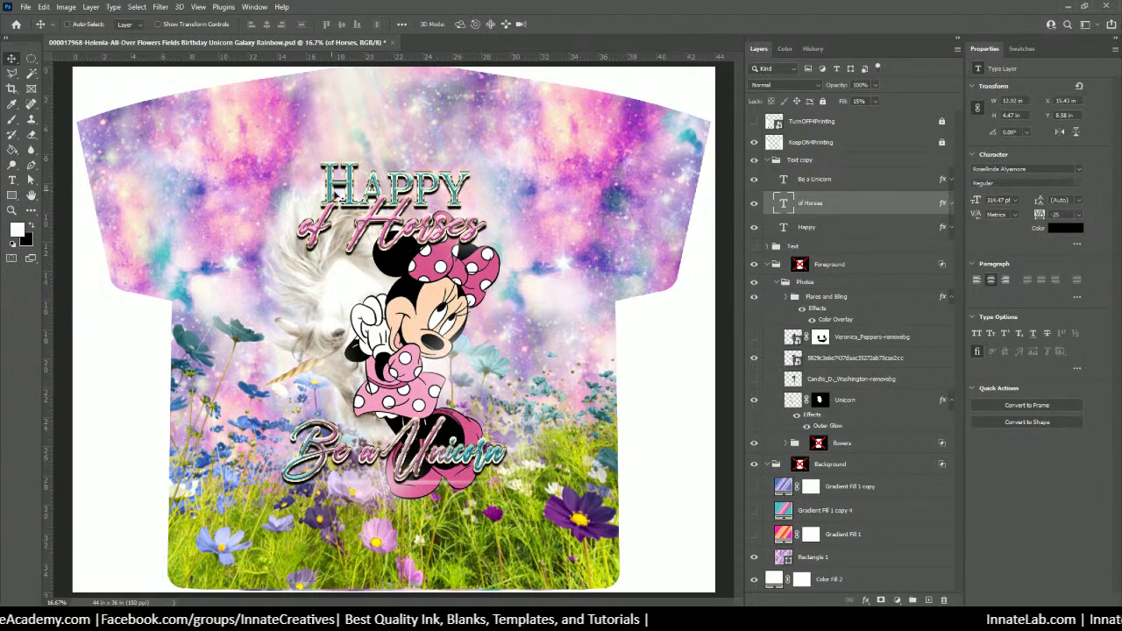
right_click(443, 233)
left_click(472, 248)
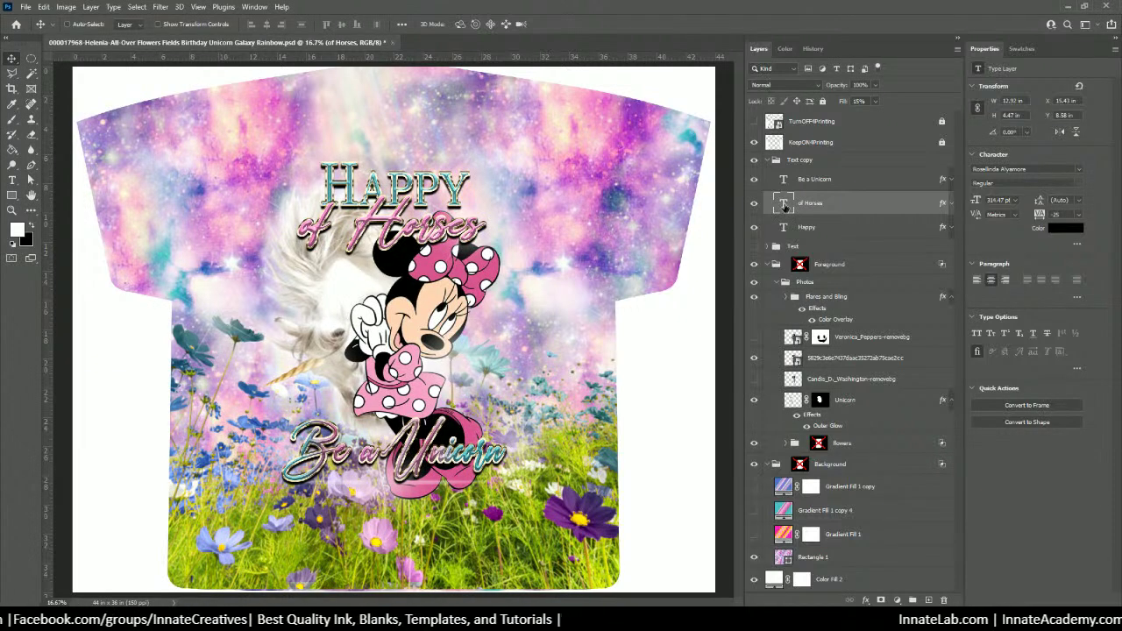
double_click(785, 205)
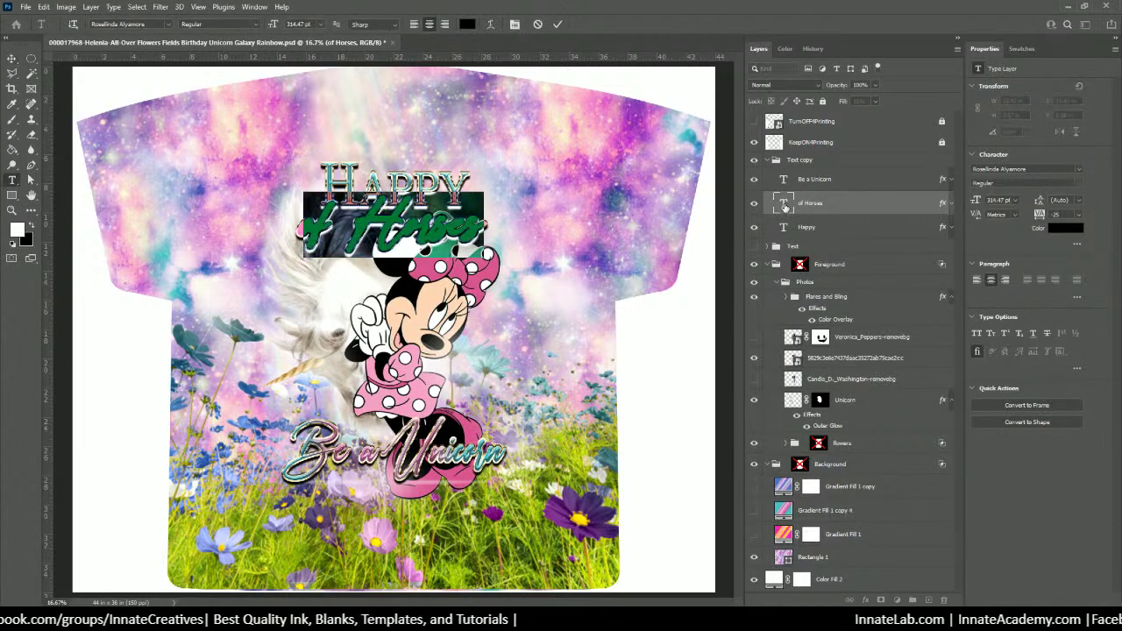
type("Birthda")
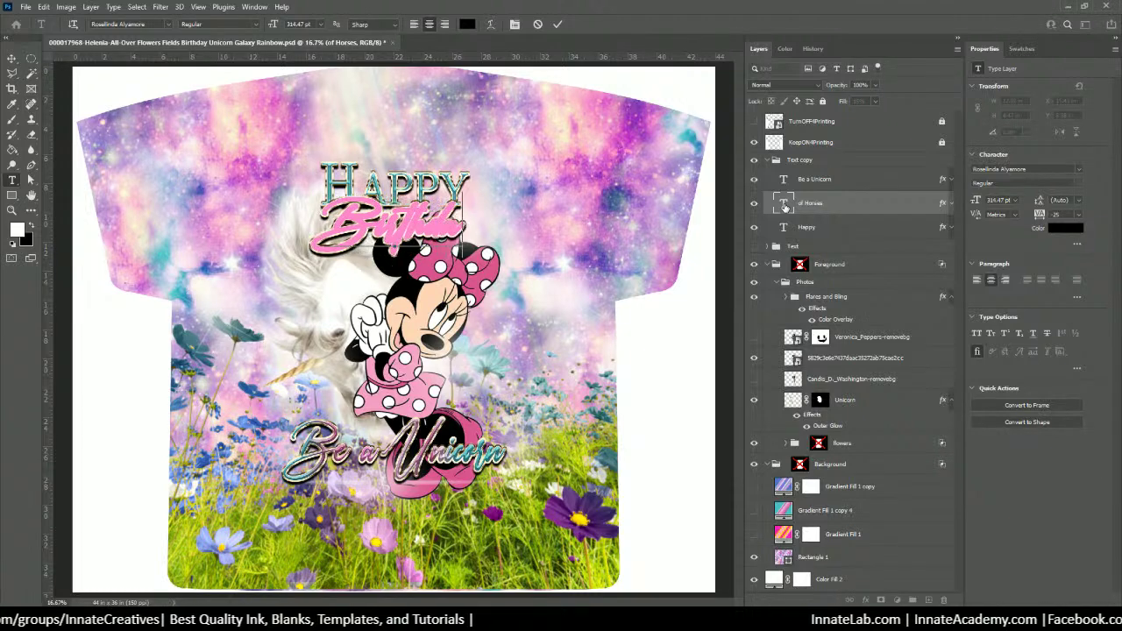
type("y")
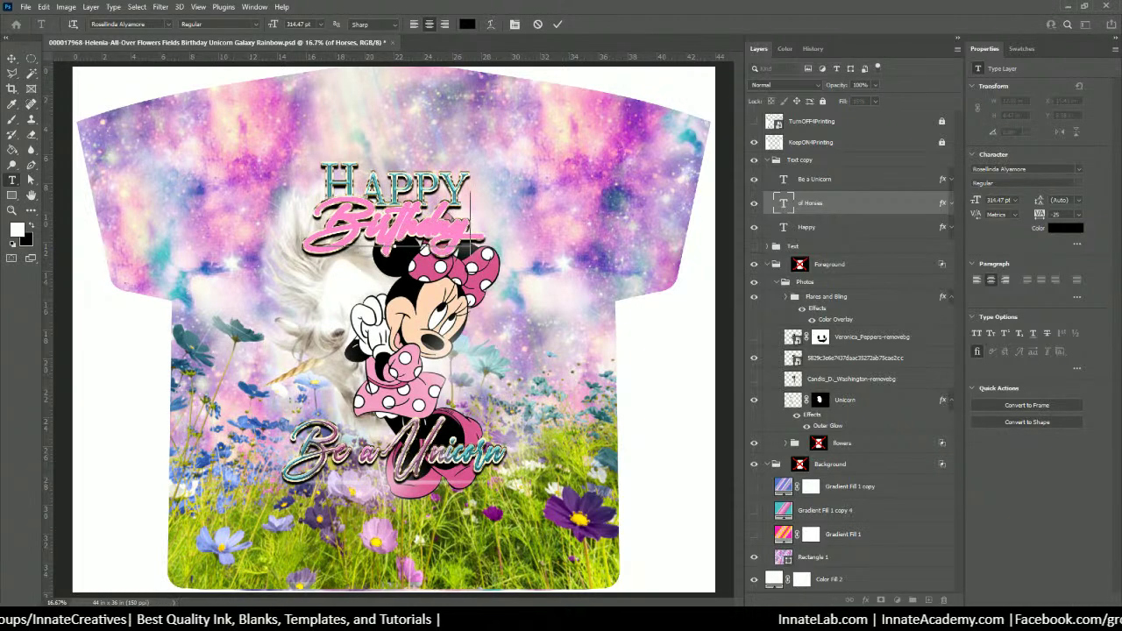
left_click(12, 58)
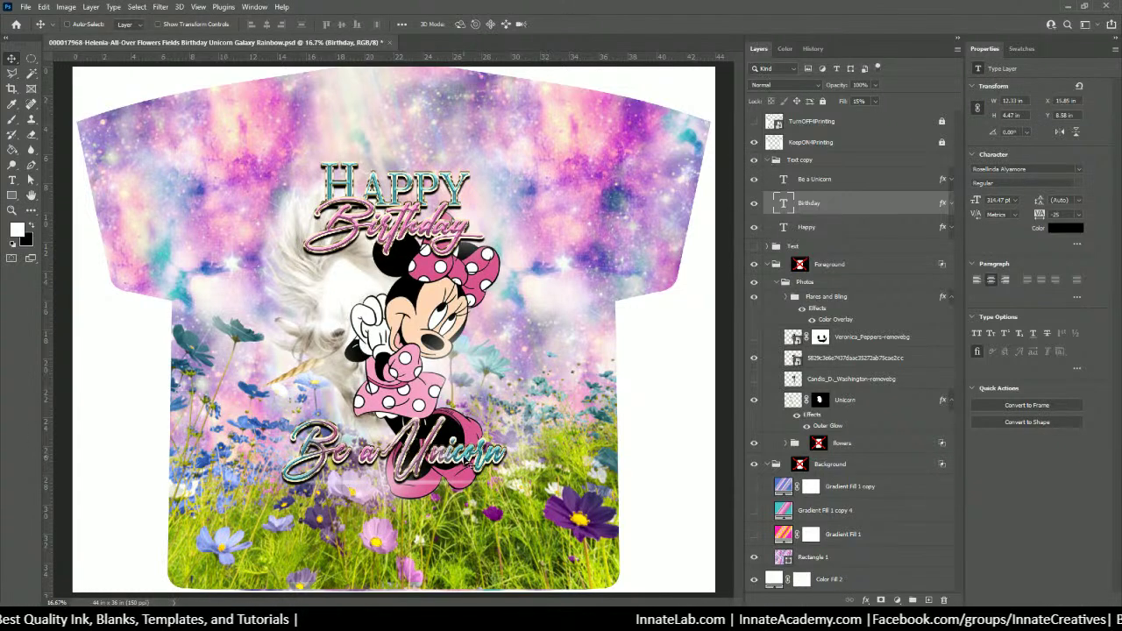
Hide the "Be a Unicorn" text layer and the whole Text copy group
right_click(466, 458)
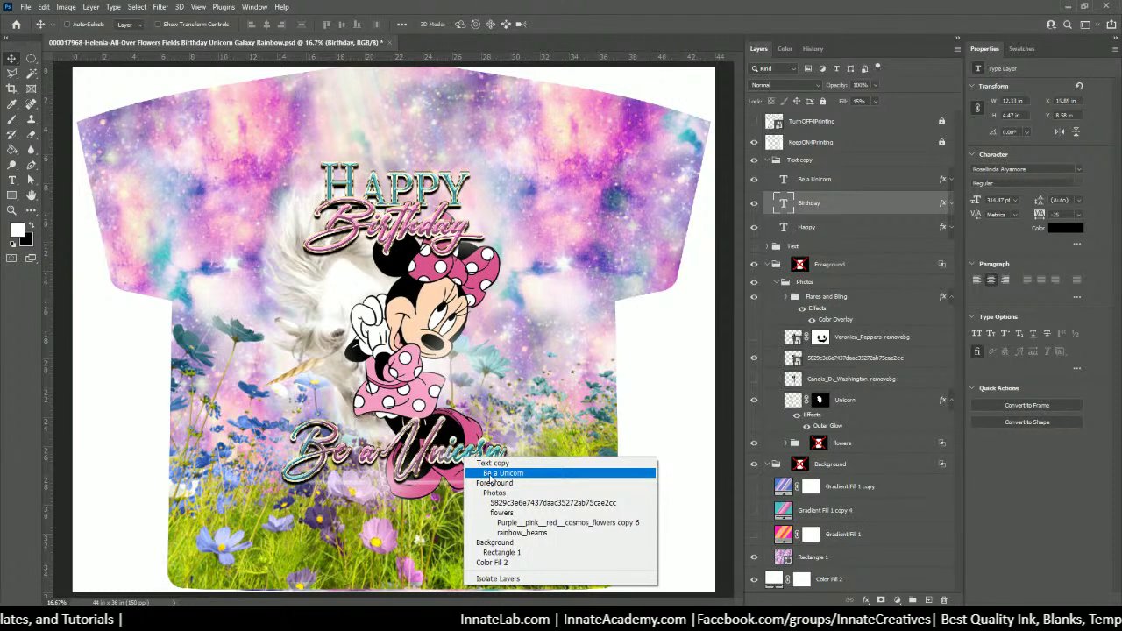
key("Escape")
right_click(479, 460)
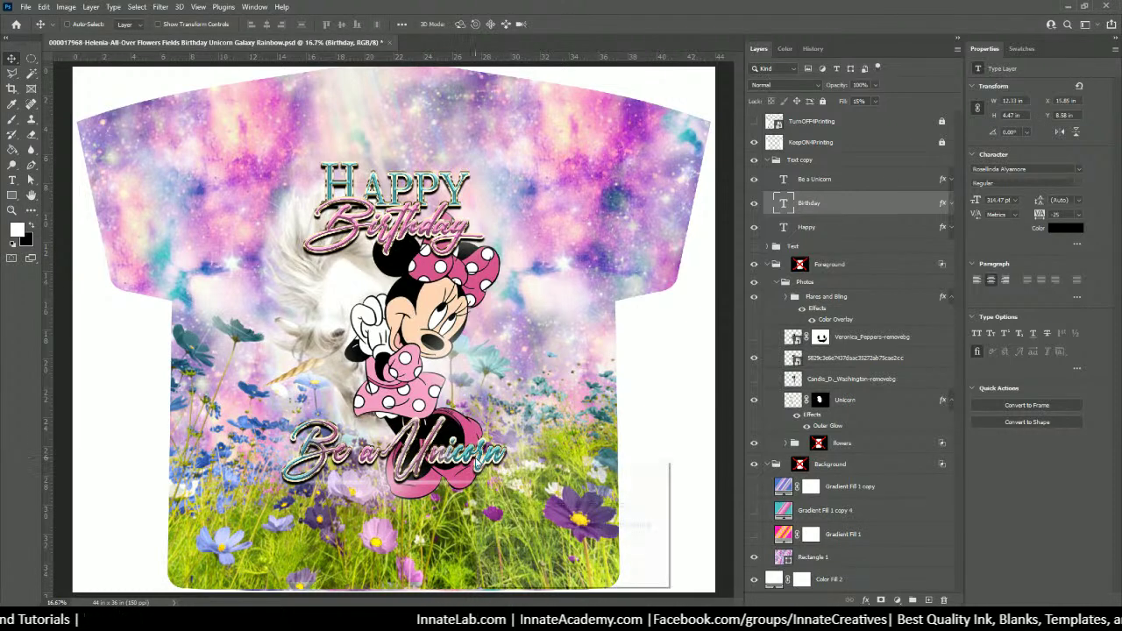
left_click(517, 469)
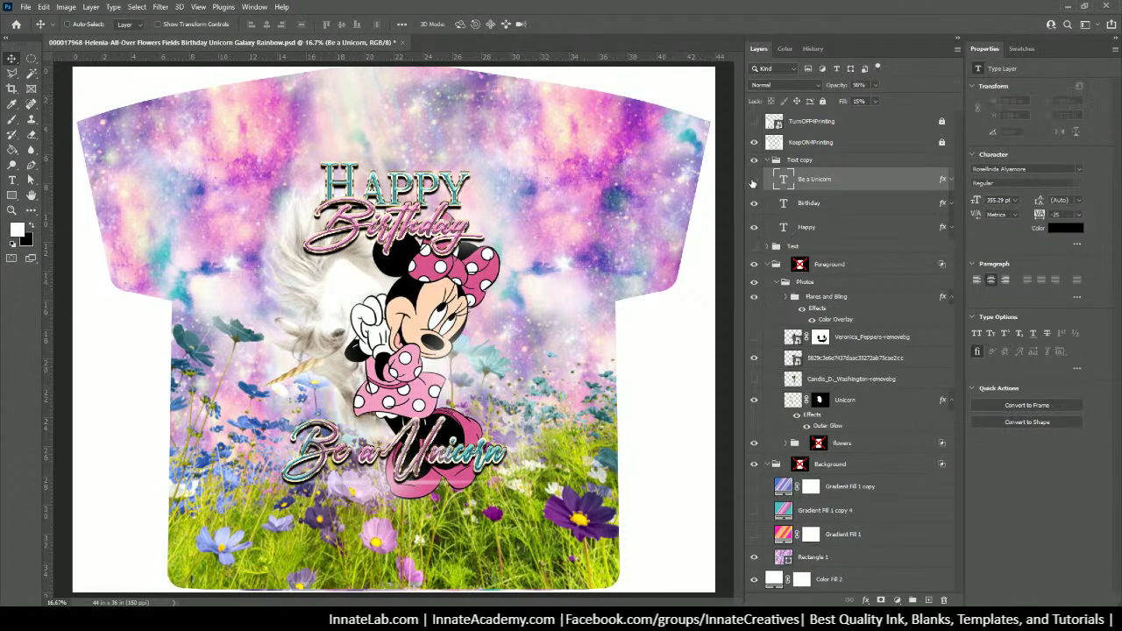
left_click(755, 180)
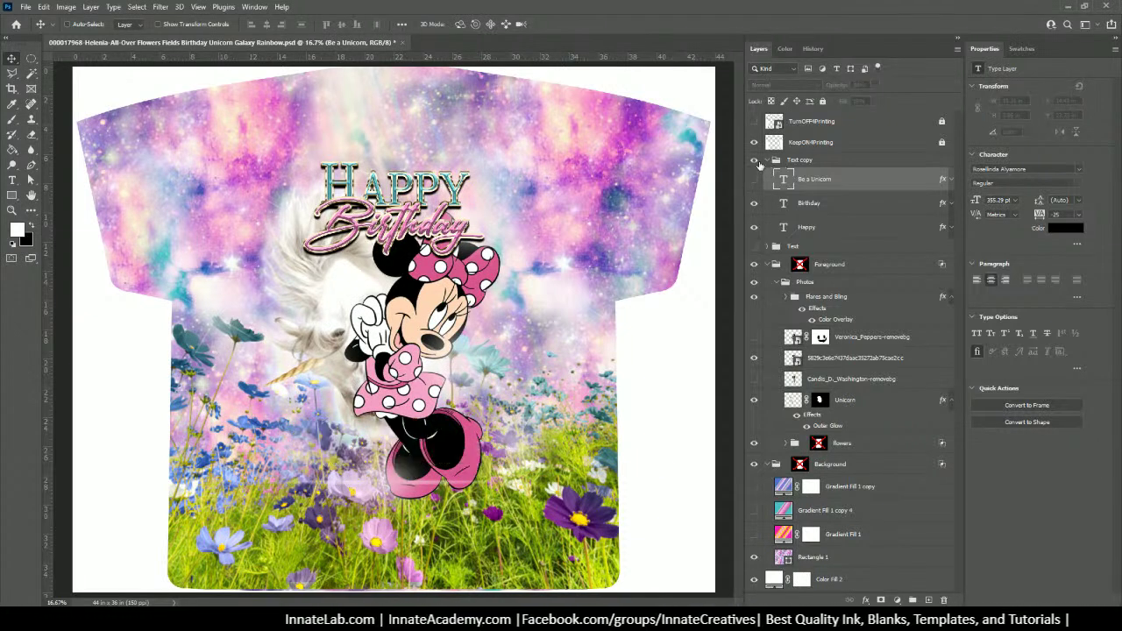
left_click(755, 160)
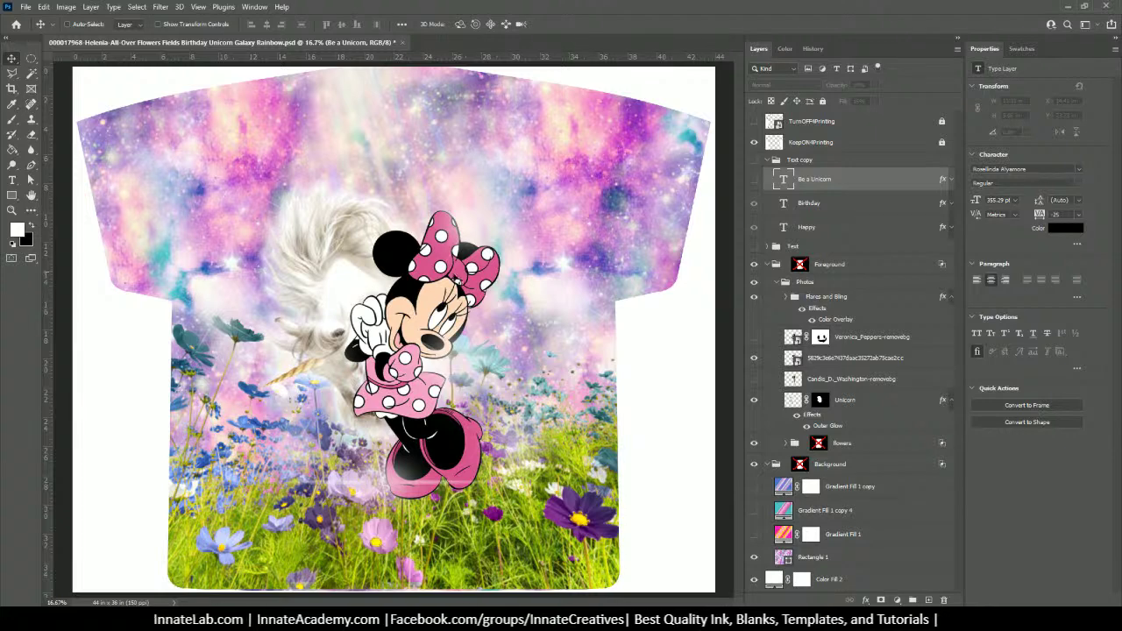
Hide the Unicorn layer behind Minnie Mouse in the Photos group
right_click(336, 269)
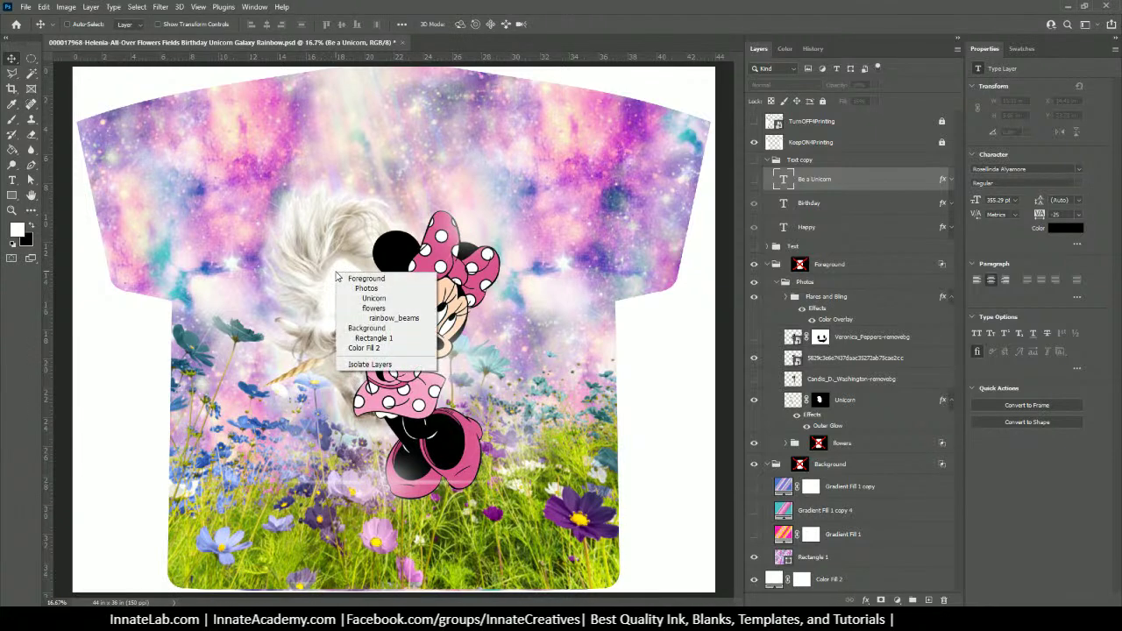
left_click(375, 301)
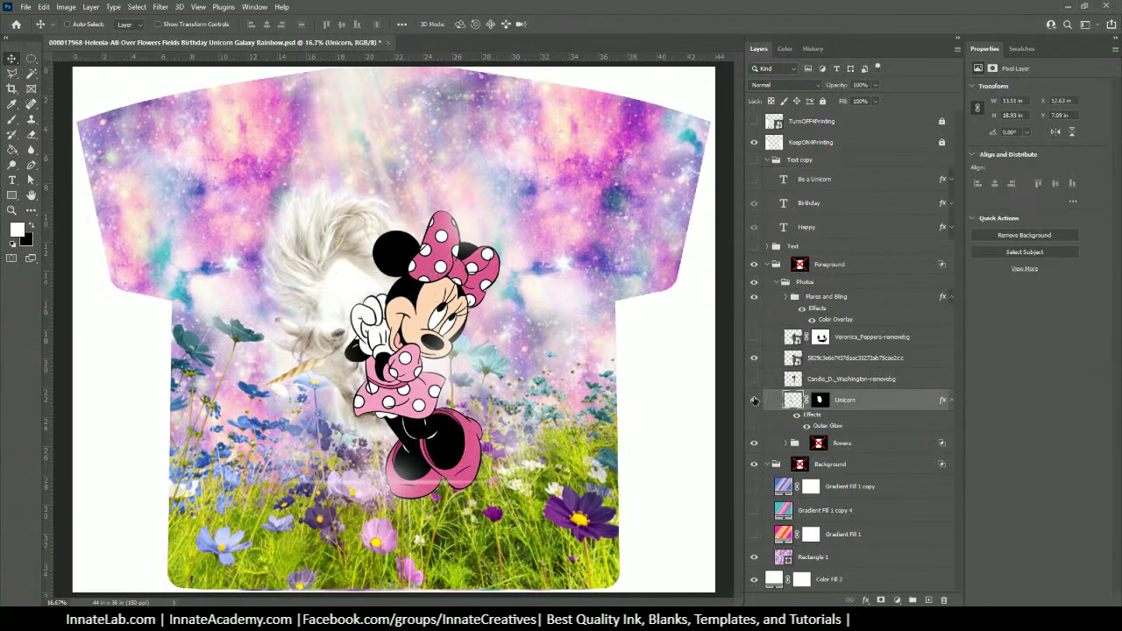
left_click(754, 400)
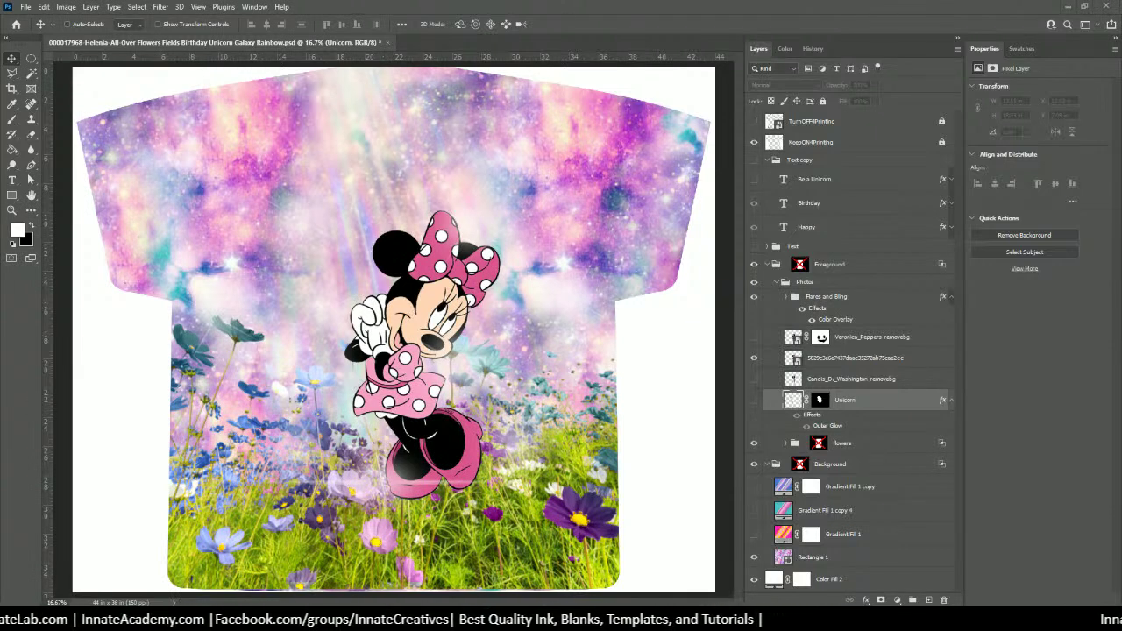
Switch to Chrome and search Google Images for "minnie mouse", limiting the results to large images
key("alt+Tab")
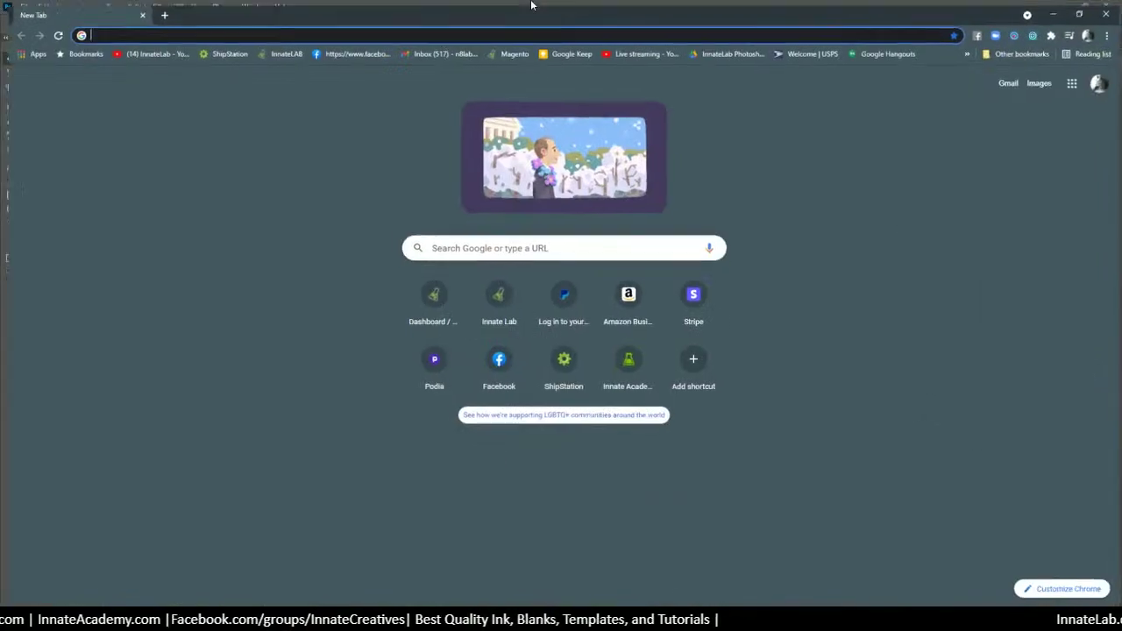
type("min")
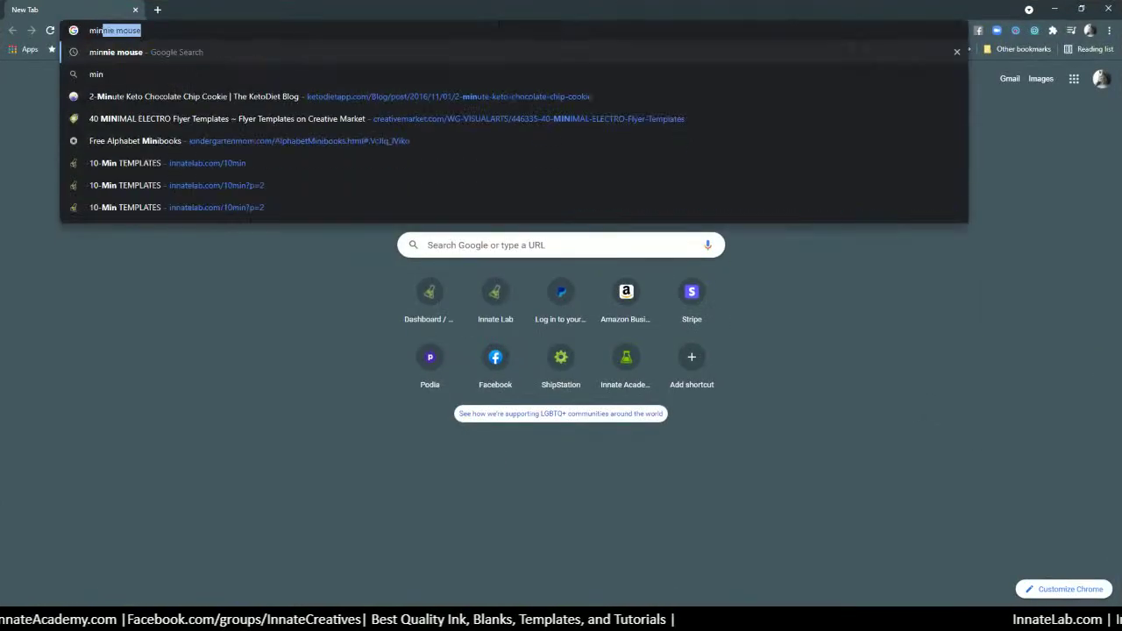
type("ini")
key("Return")
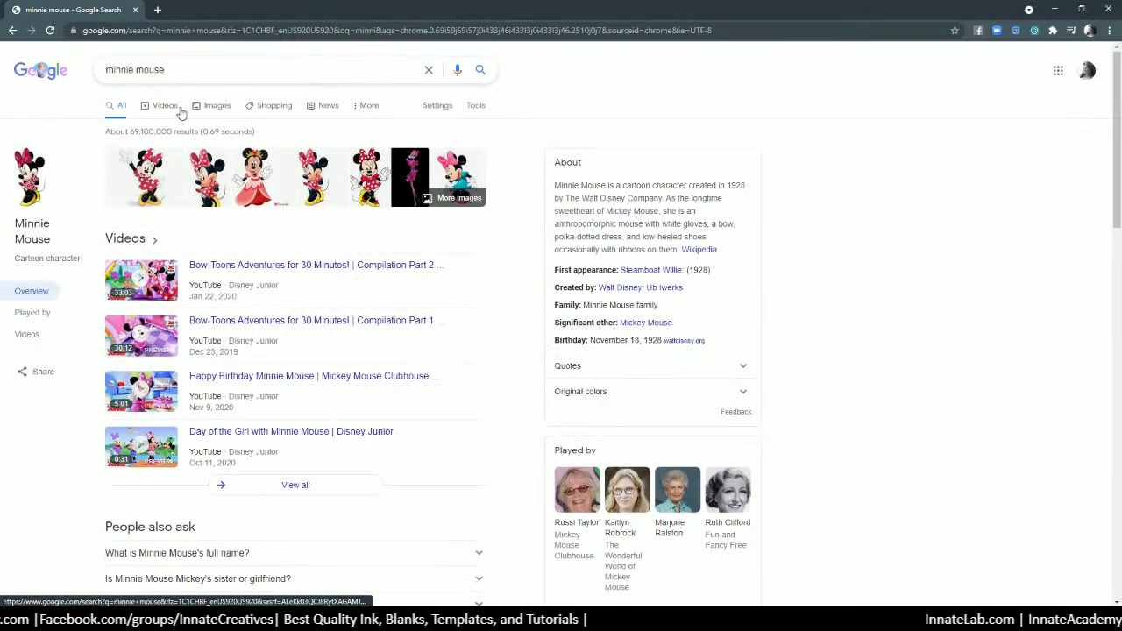
left_click(218, 112)
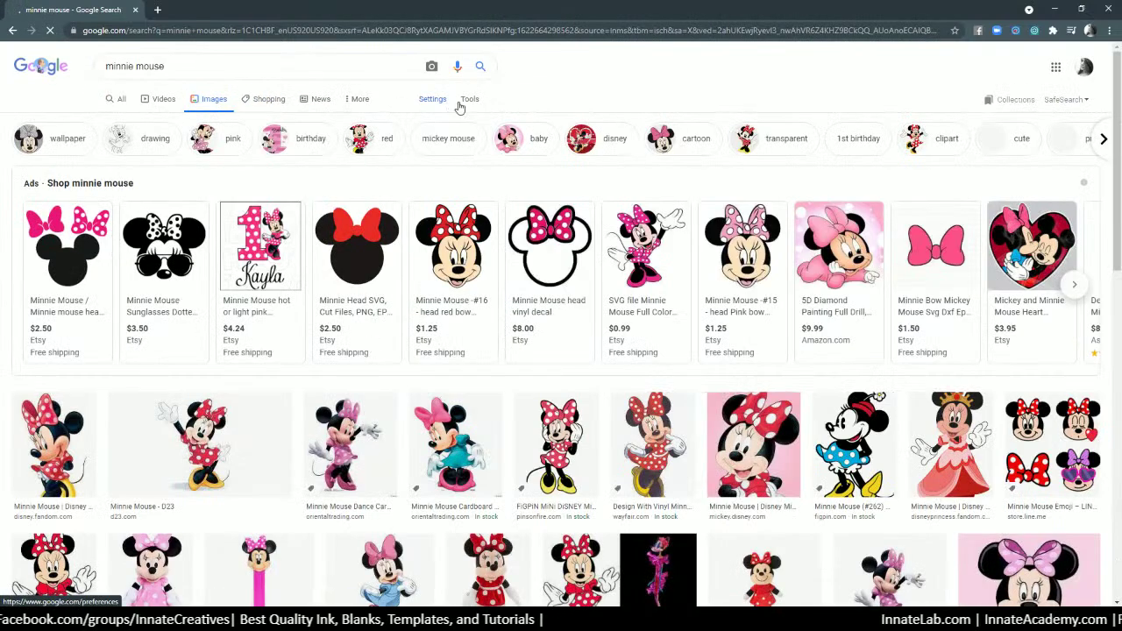
left_click(470, 100)
left_click(103, 121)
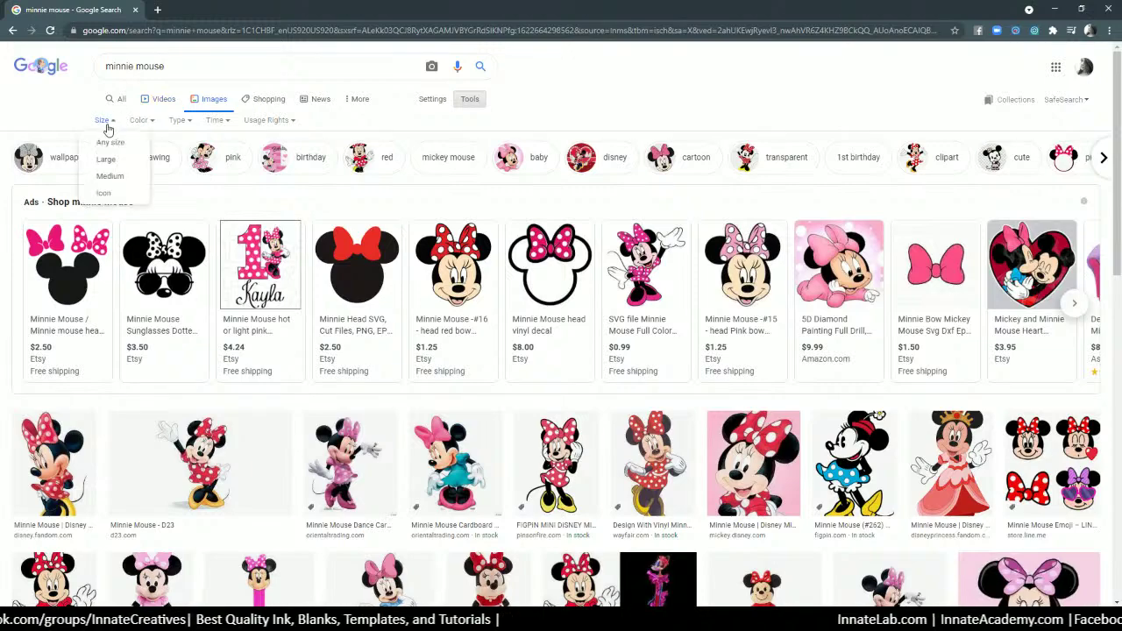
left_click(107, 161)
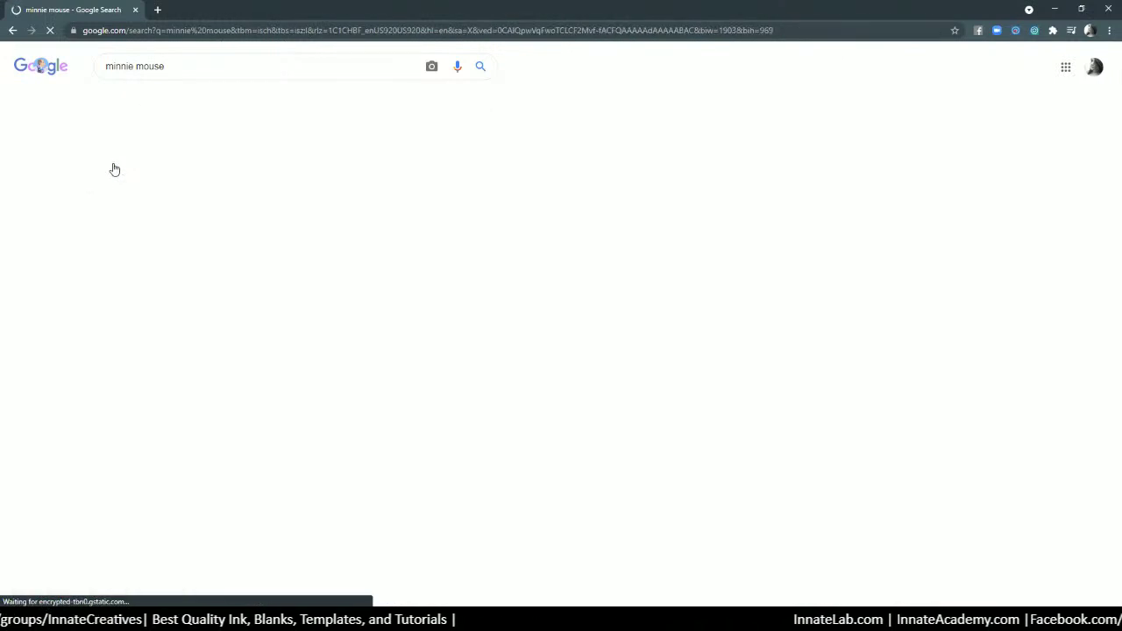
Look through the large Minnie Mouse image results for full-body artwork suited to the shirt design
scroll(140, 334, "down", 3)
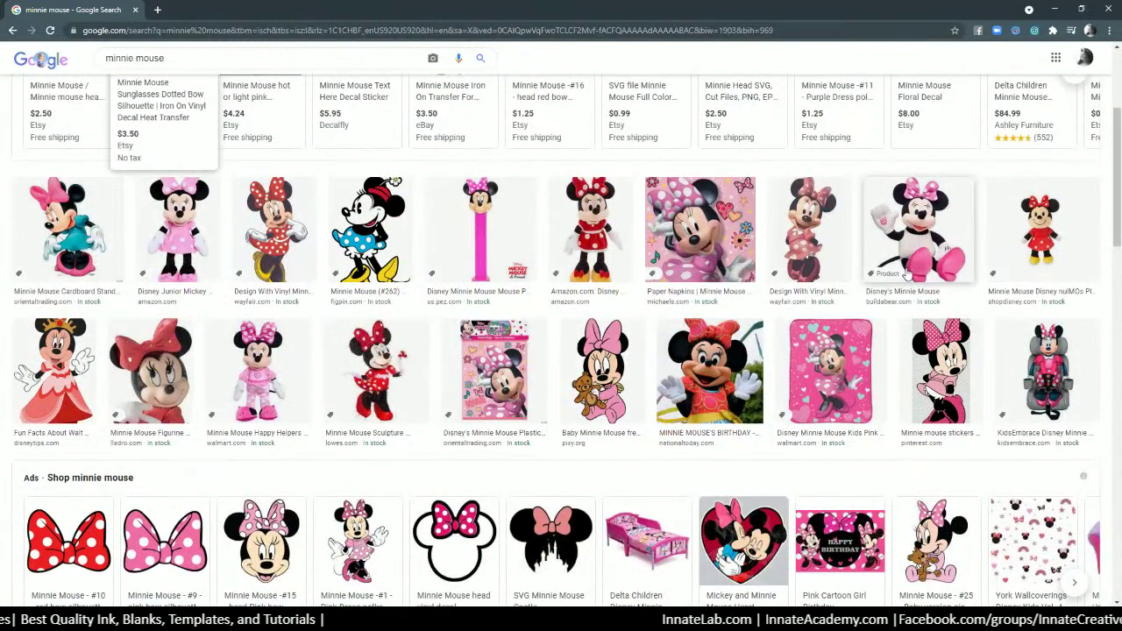
scroll(859, 289, "down", 3)
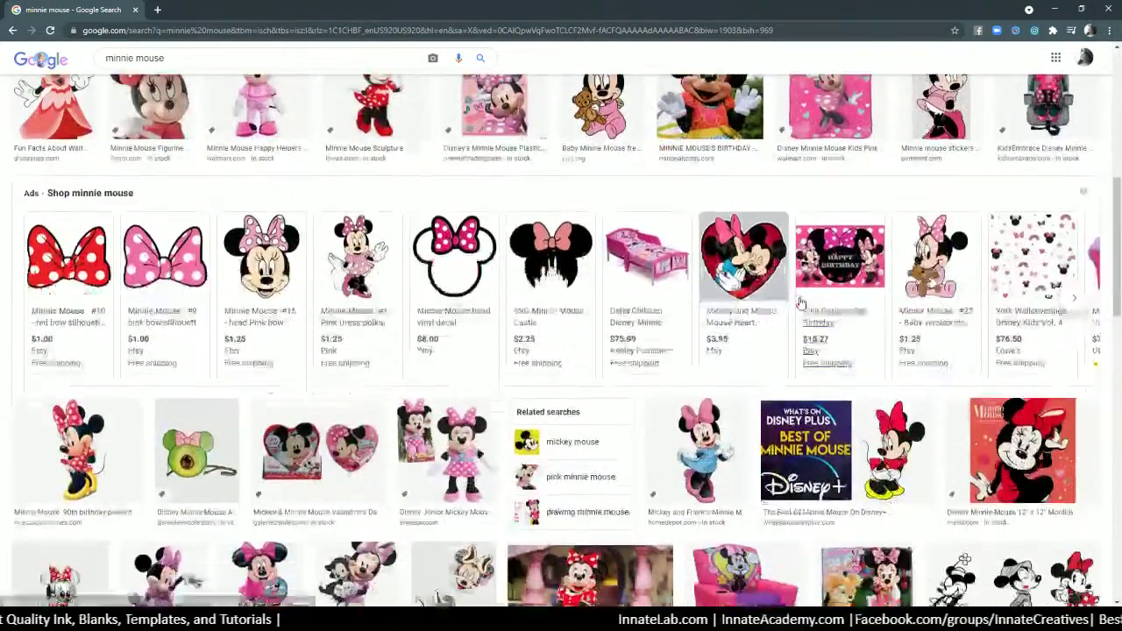
scroll(800, 303, "down", 3)
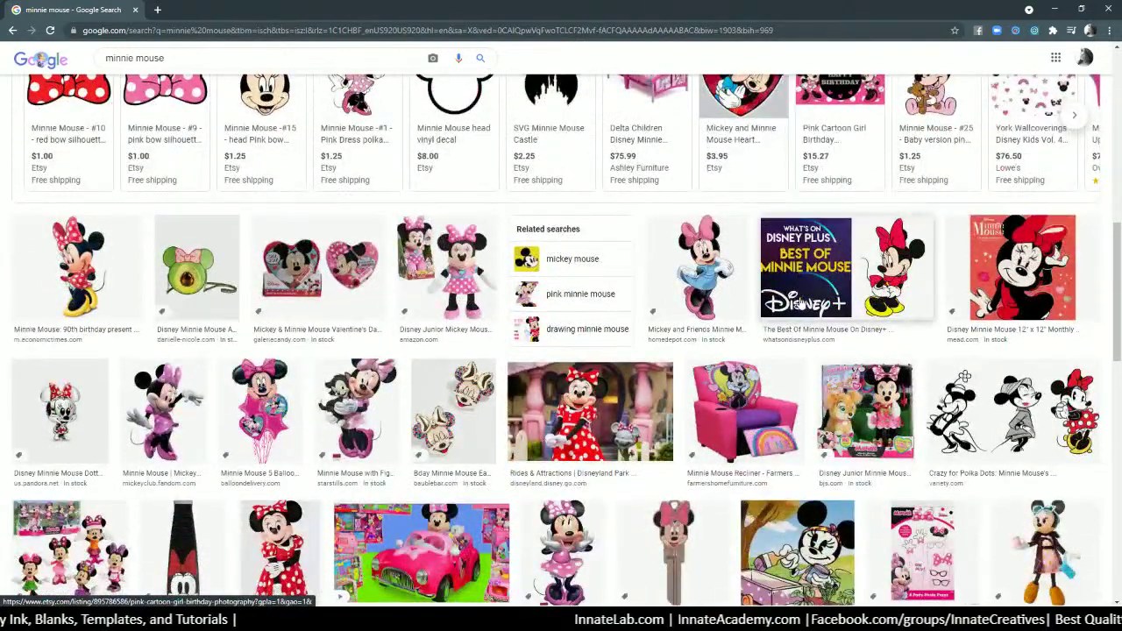
scroll(800, 302, "down", 1)
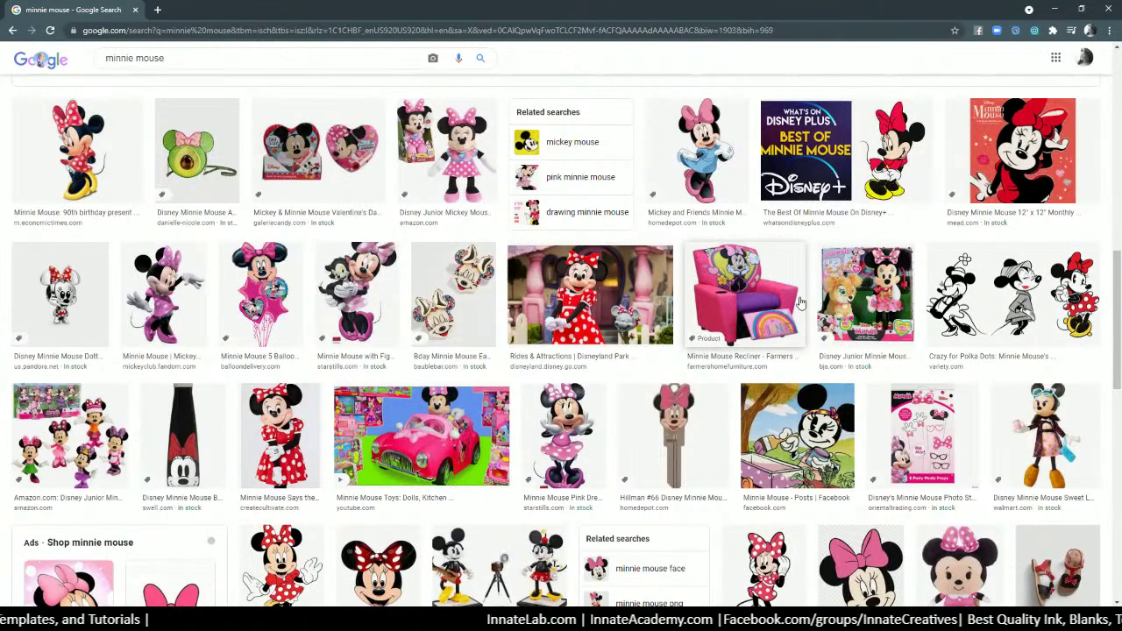
scroll(799, 302, "down", 3)
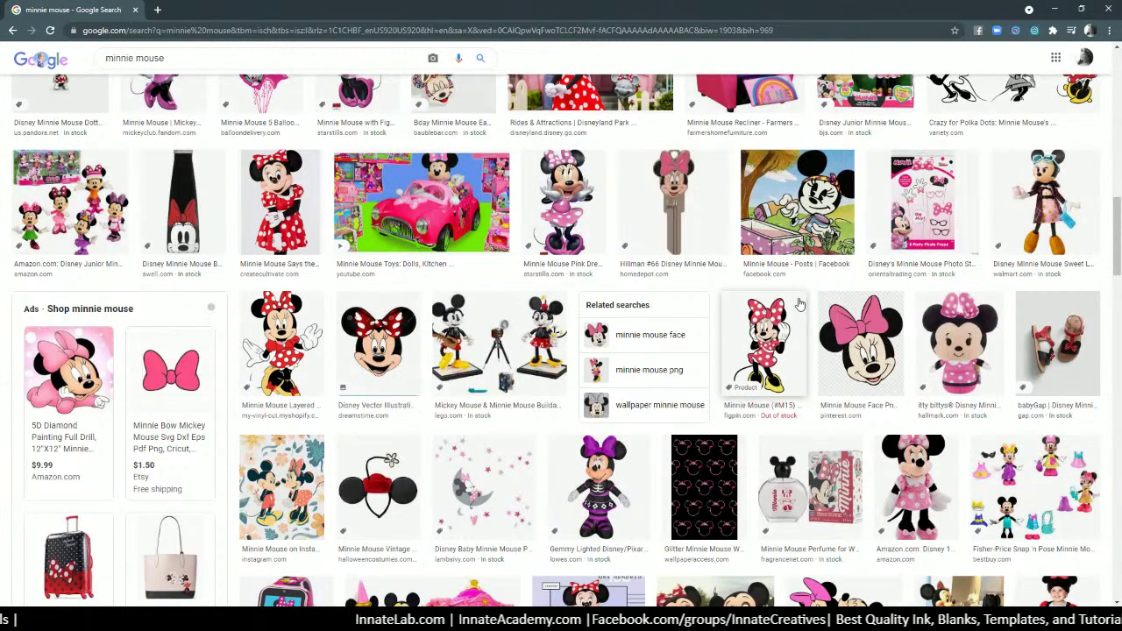
scroll(800, 302, "down", 2)
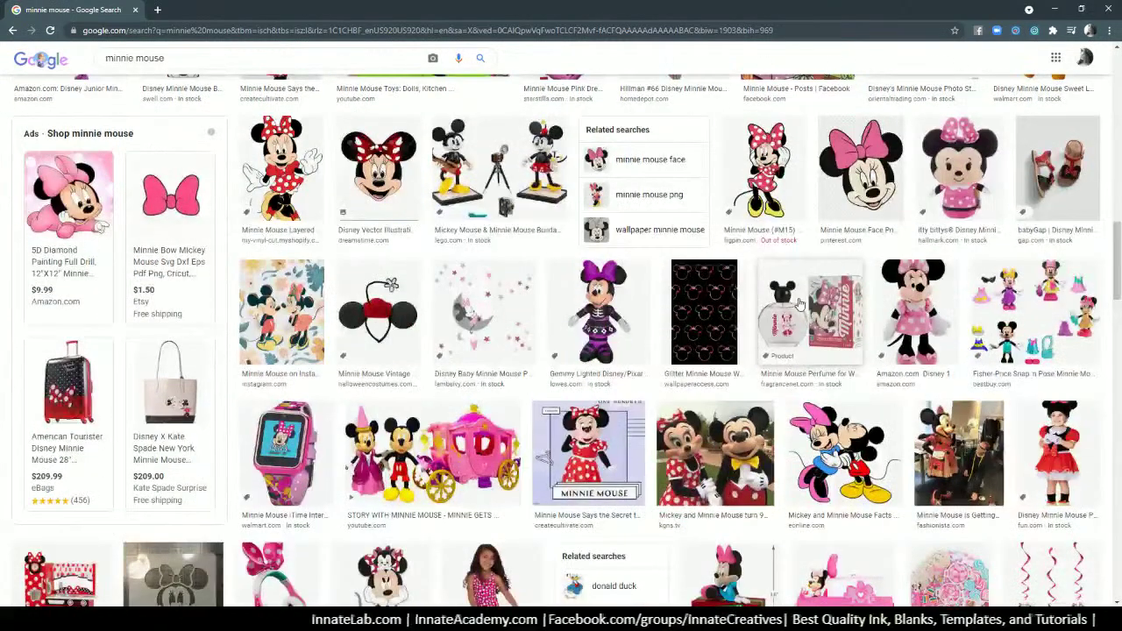
scroll(799, 302, "down", 2)
scroll(800, 303, "down", 3)
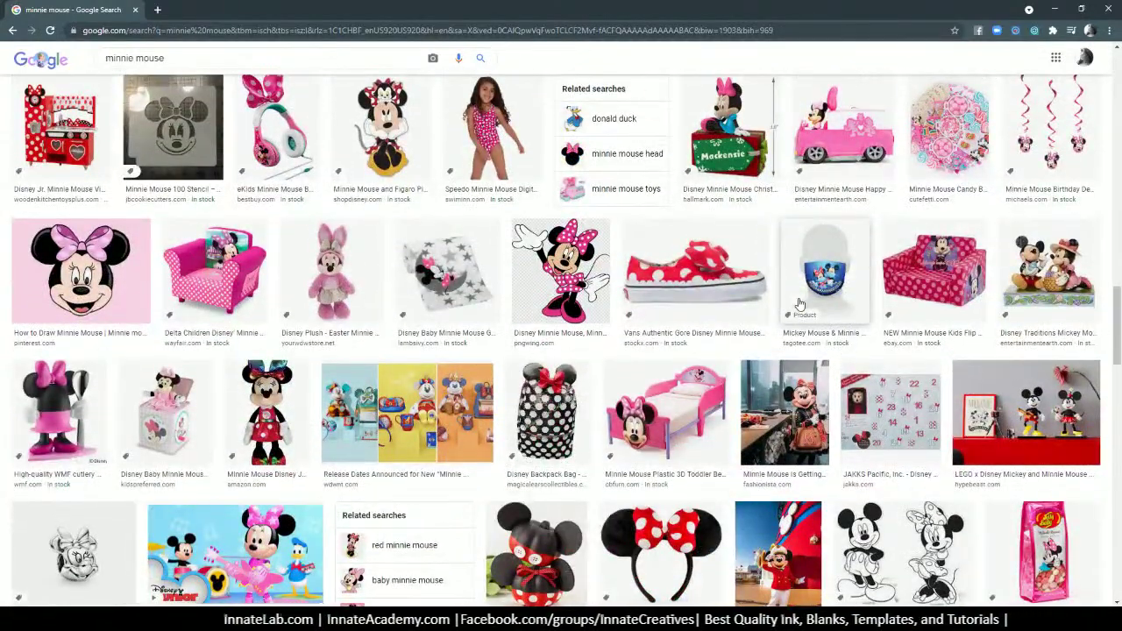
scroll(800, 303, "down", 4)
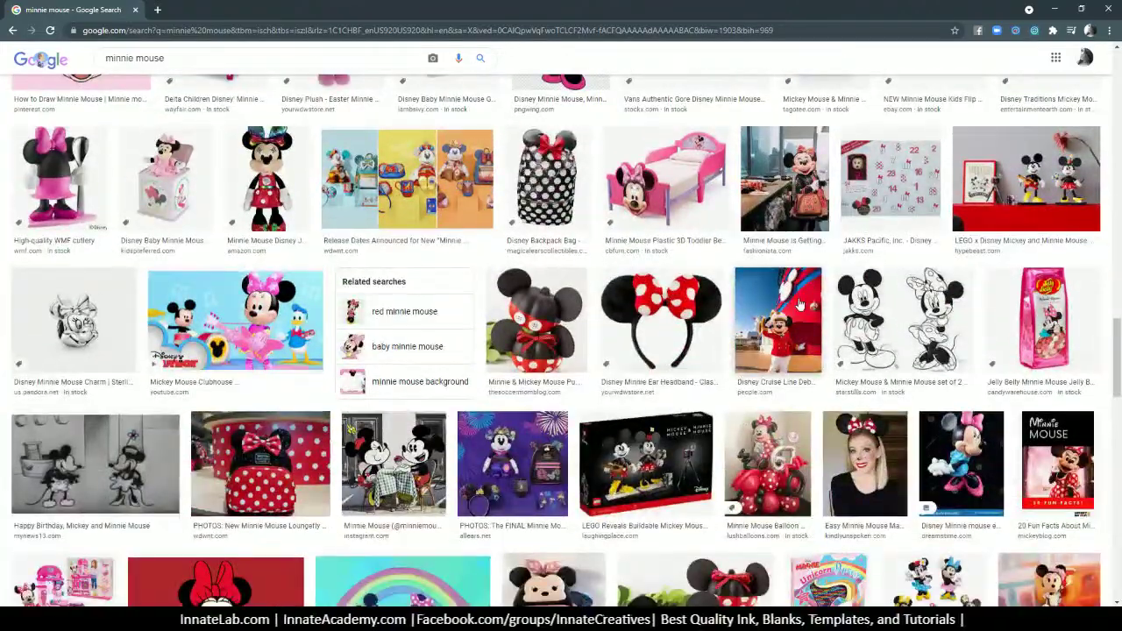
scroll(799, 302, "down", 3)
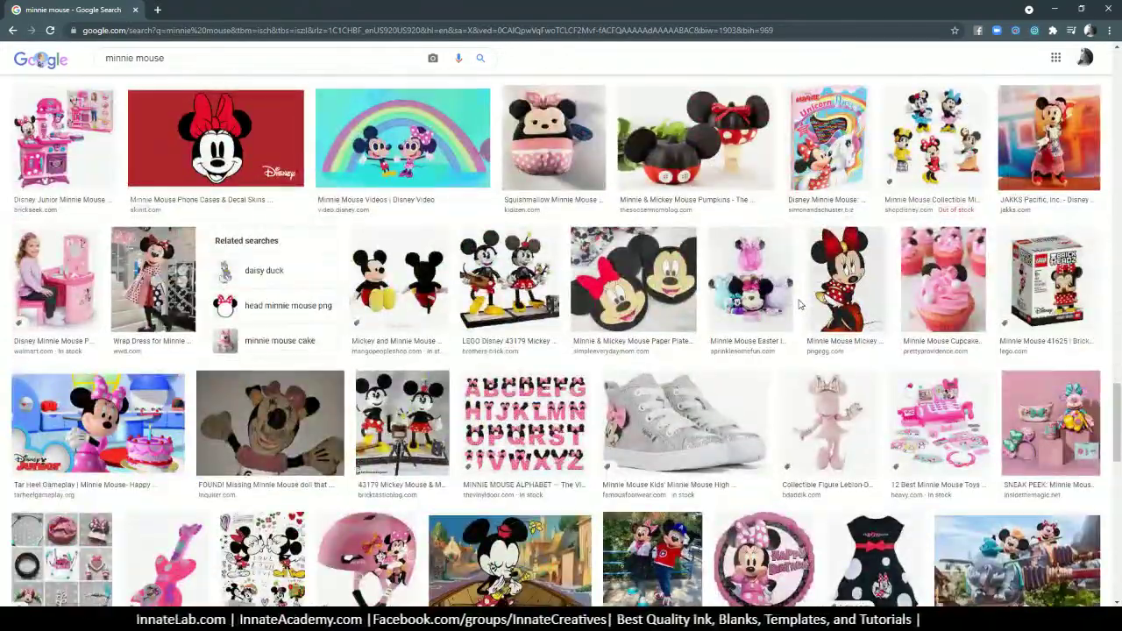
scroll(800, 305, "up", 5)
scroll(796, 302, "up", 10)
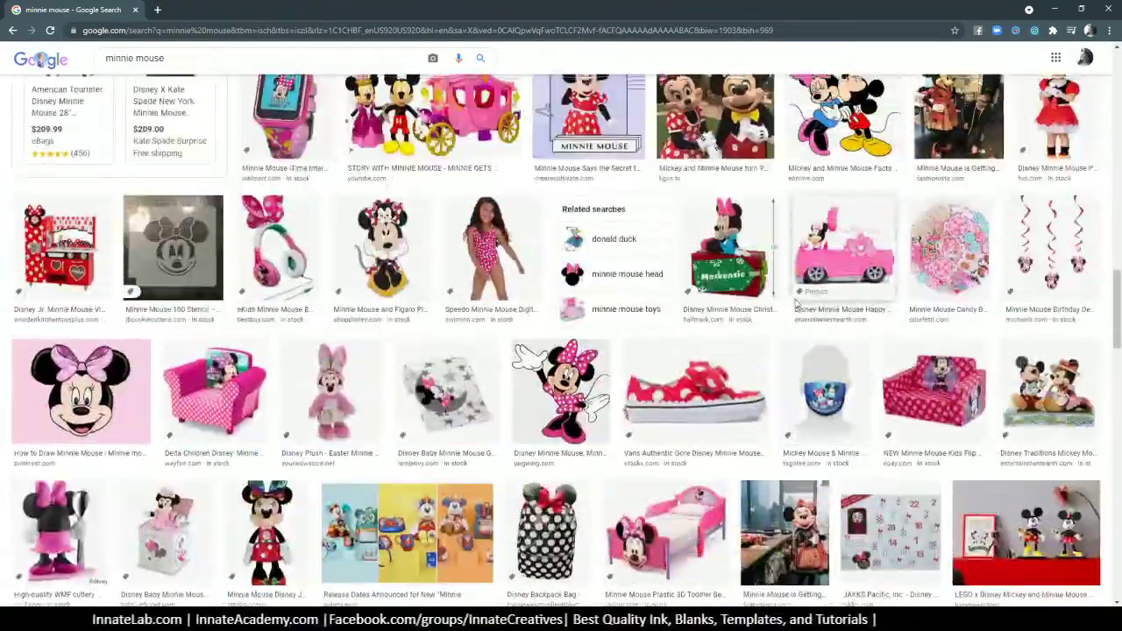
scroll(796, 302, "up", 10)
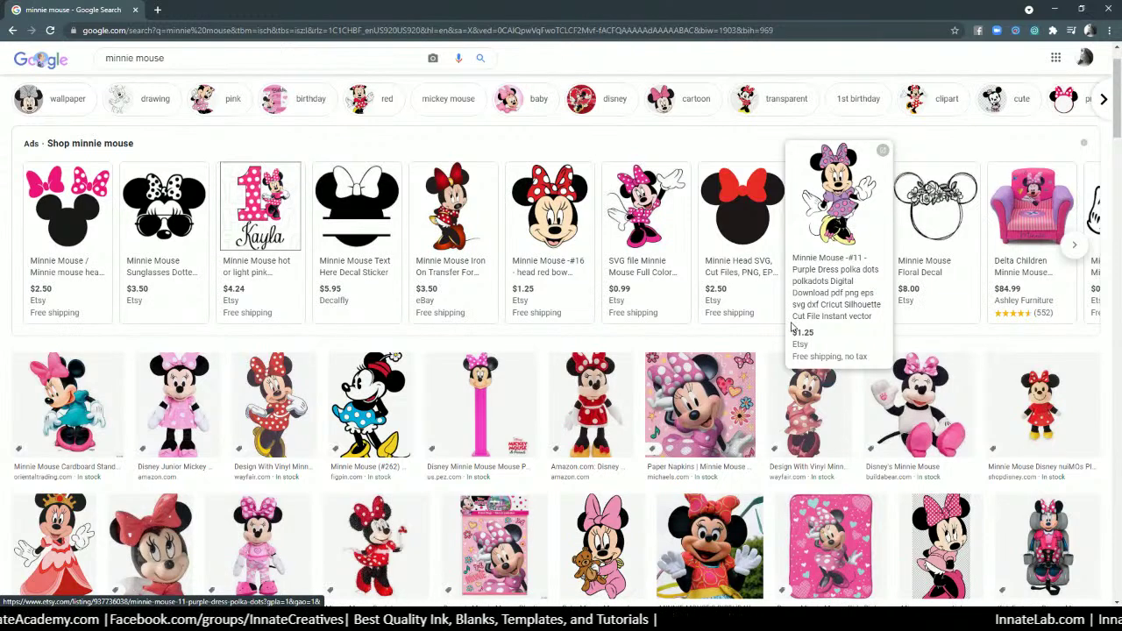
scroll(792, 327, "down", 1)
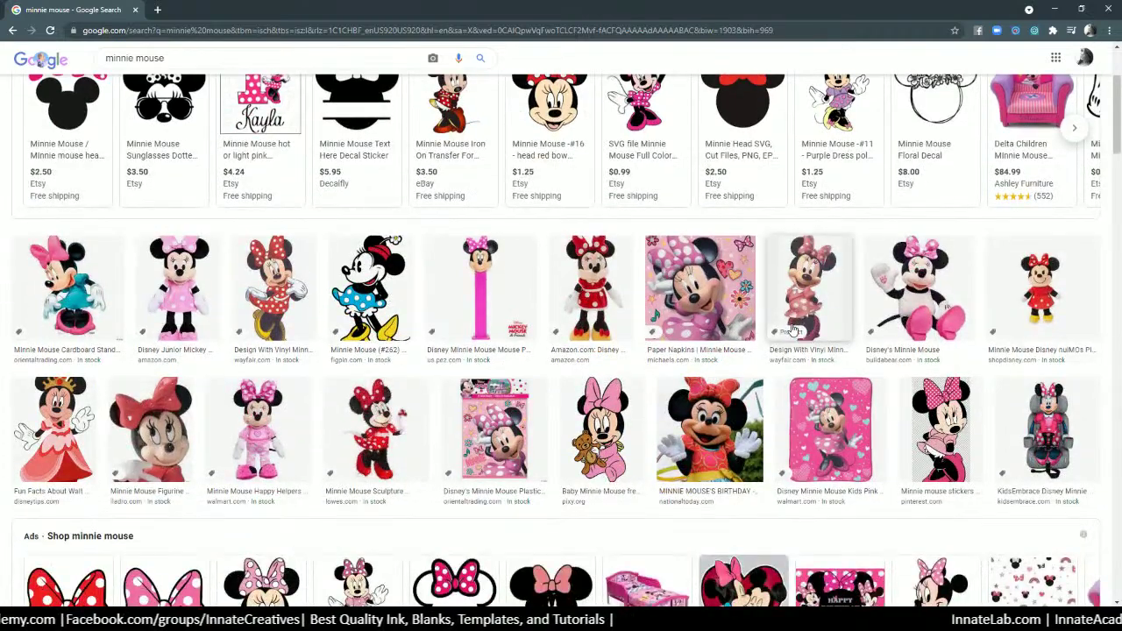
scroll(793, 330, "down", 3)
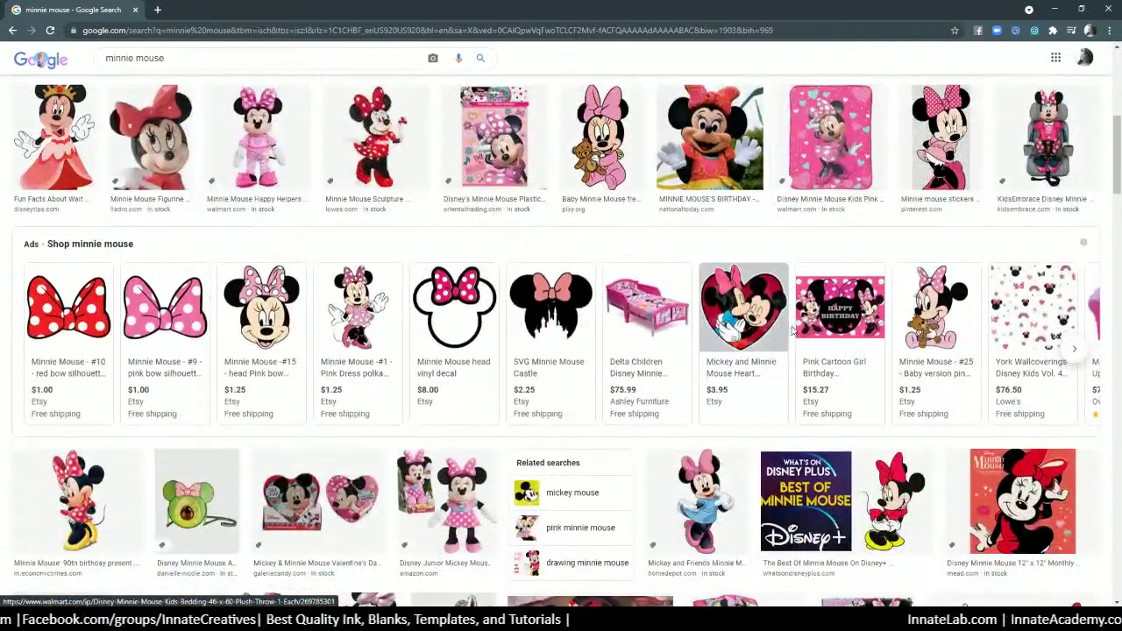
scroll(792, 331, "down", 3)
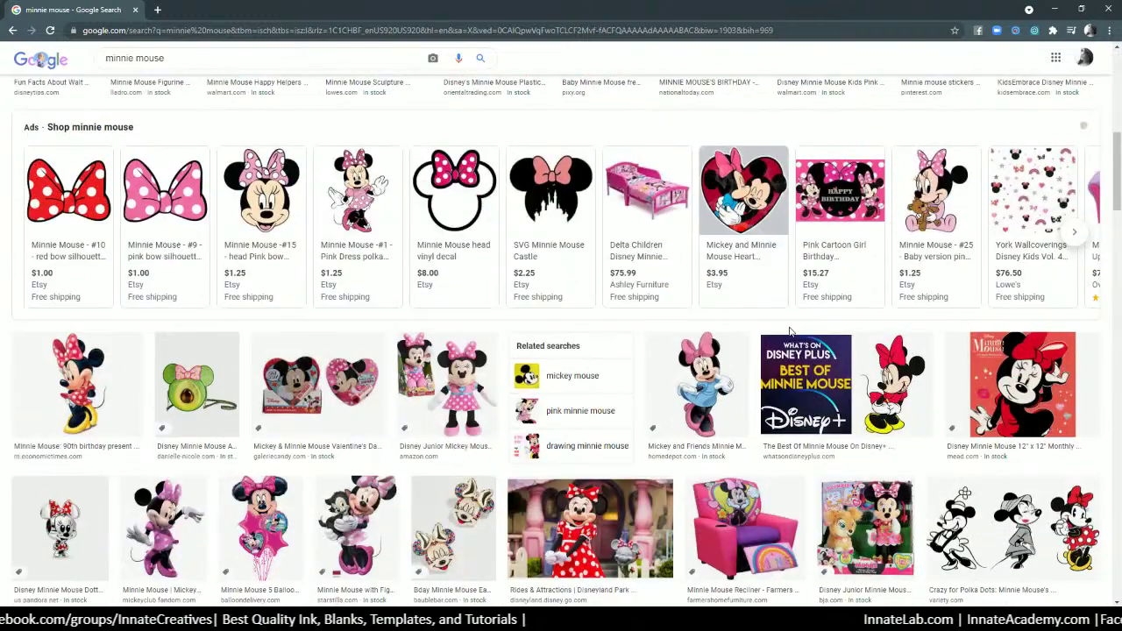
scroll(790, 332, "down", 1)
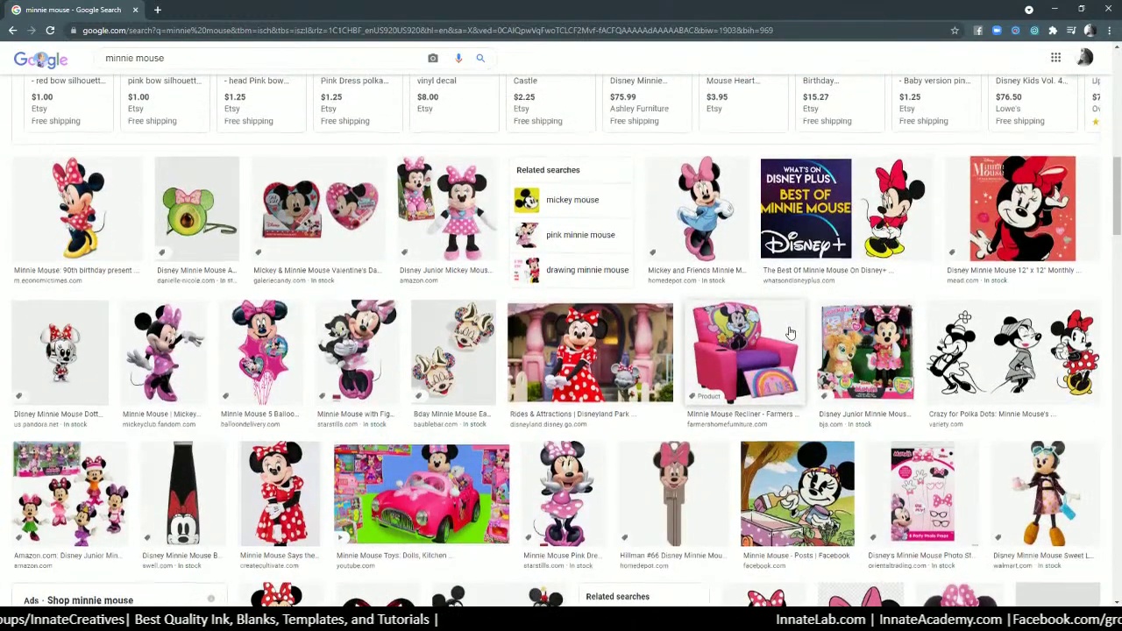
scroll(790, 331, "down", 1)
scroll(790, 331, "down", 2)
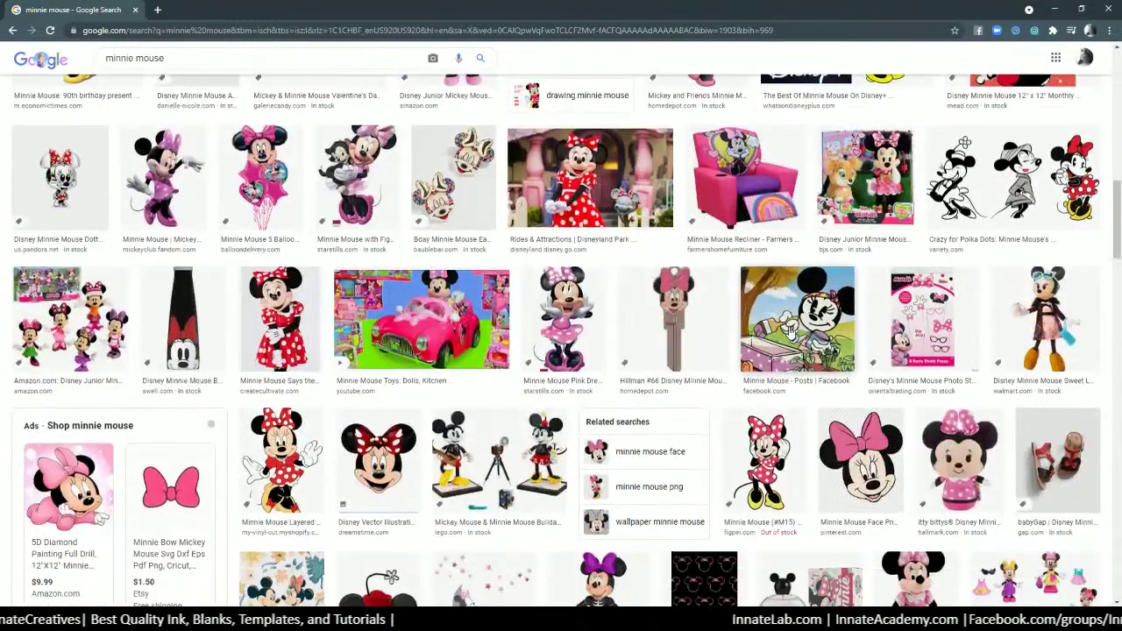
scroll(790, 331, "down", 1)
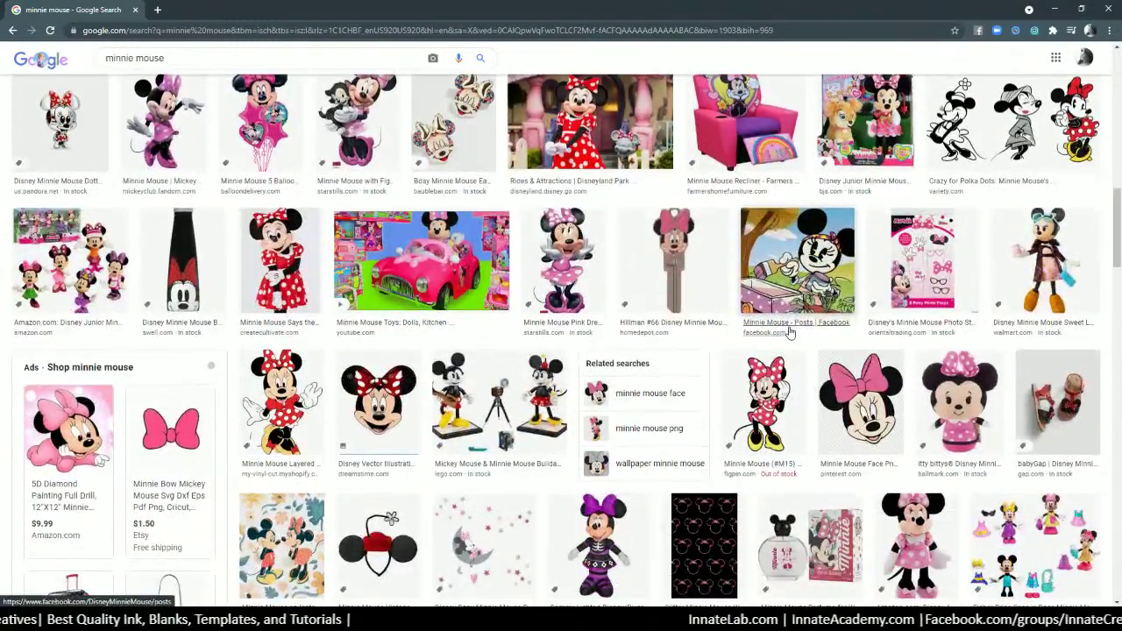
scroll(790, 332, "down", 1)
scroll(790, 332, "down", 2)
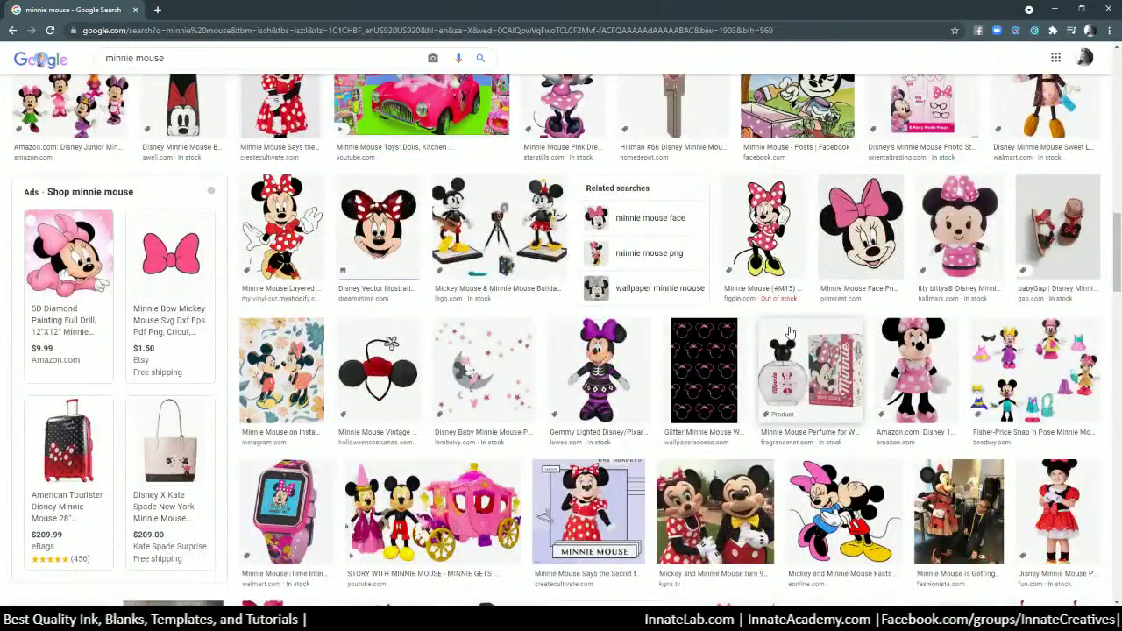
scroll(790, 331, "down", 6)
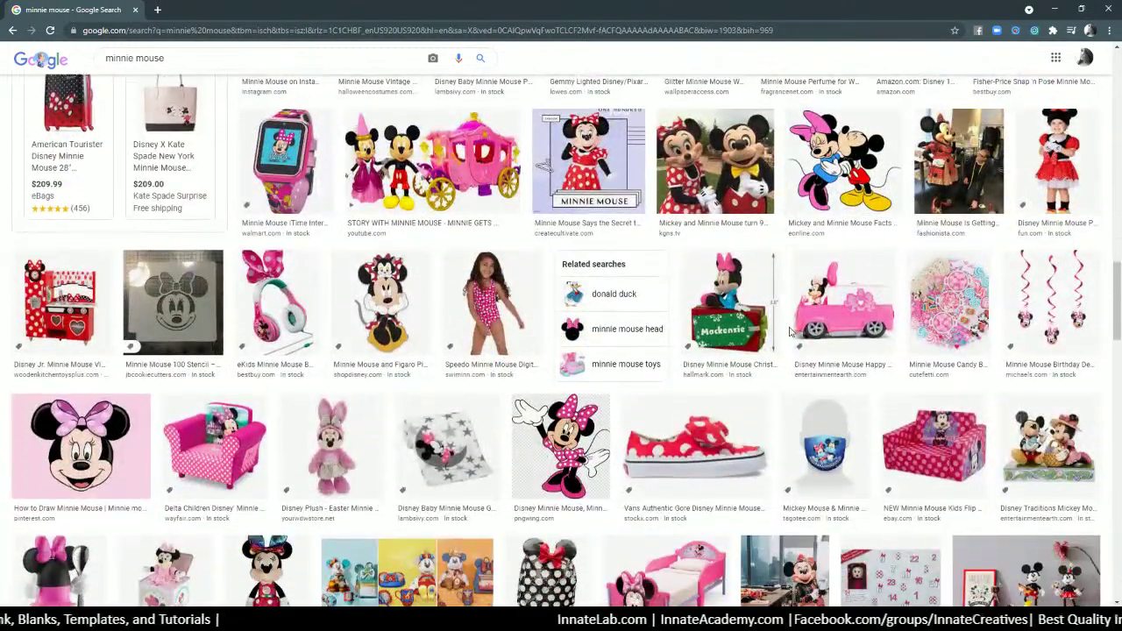
scroll(791, 331, "down", 2)
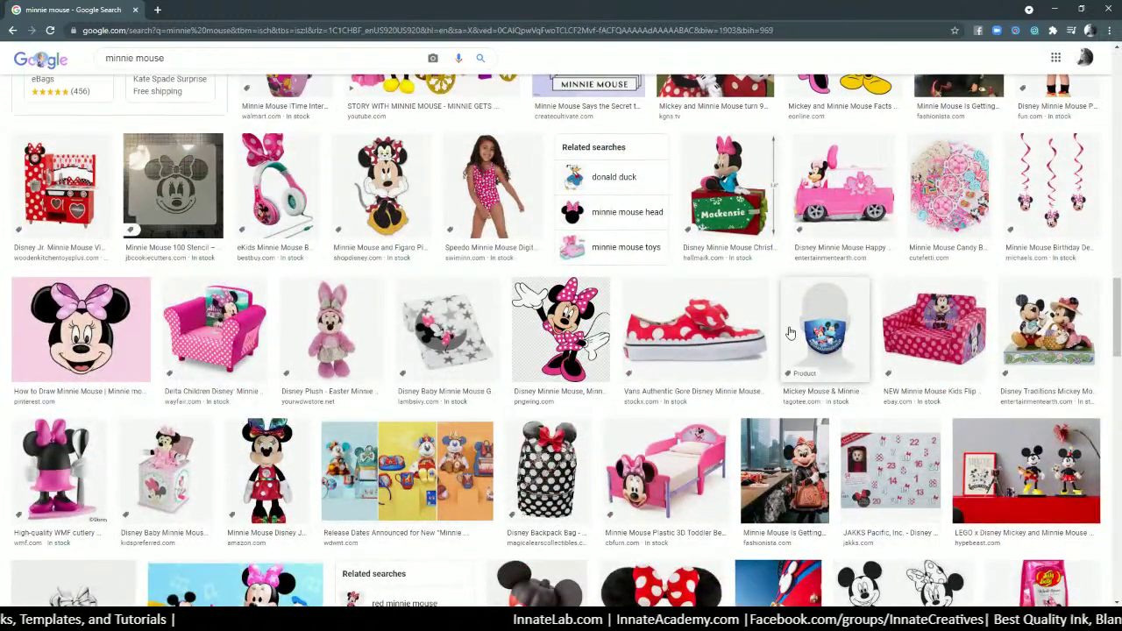
Open the pngwing.com result of the waving Minnie Mouse in a pink polka-dot dress in a new tab and switch to it
right_click(552, 332)
left_click(572, 337)
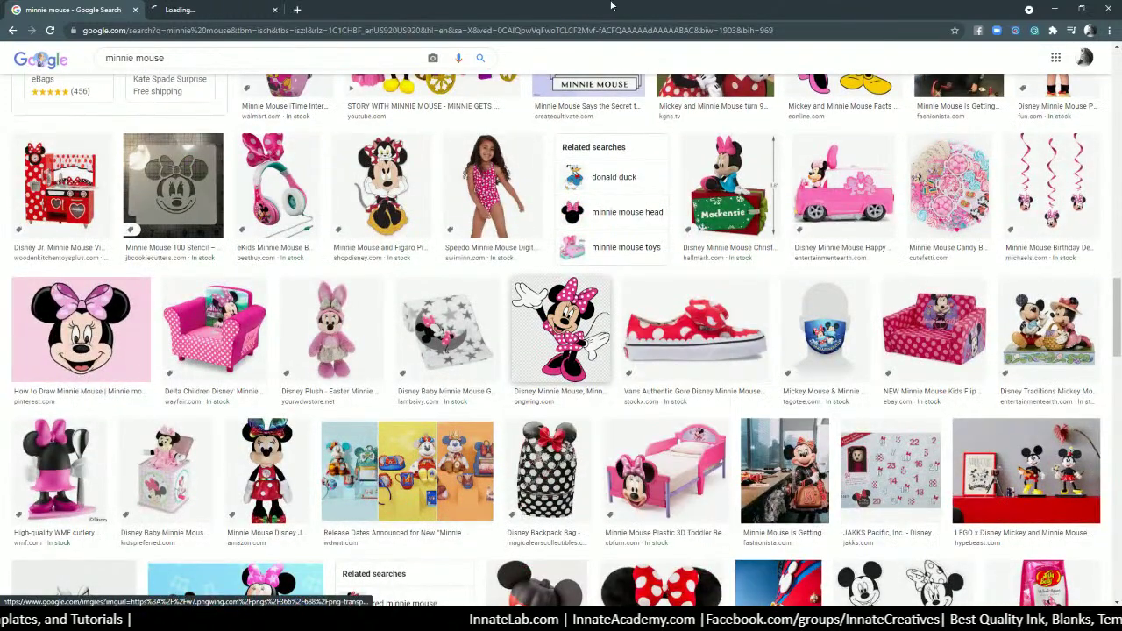
left_click(227, 11)
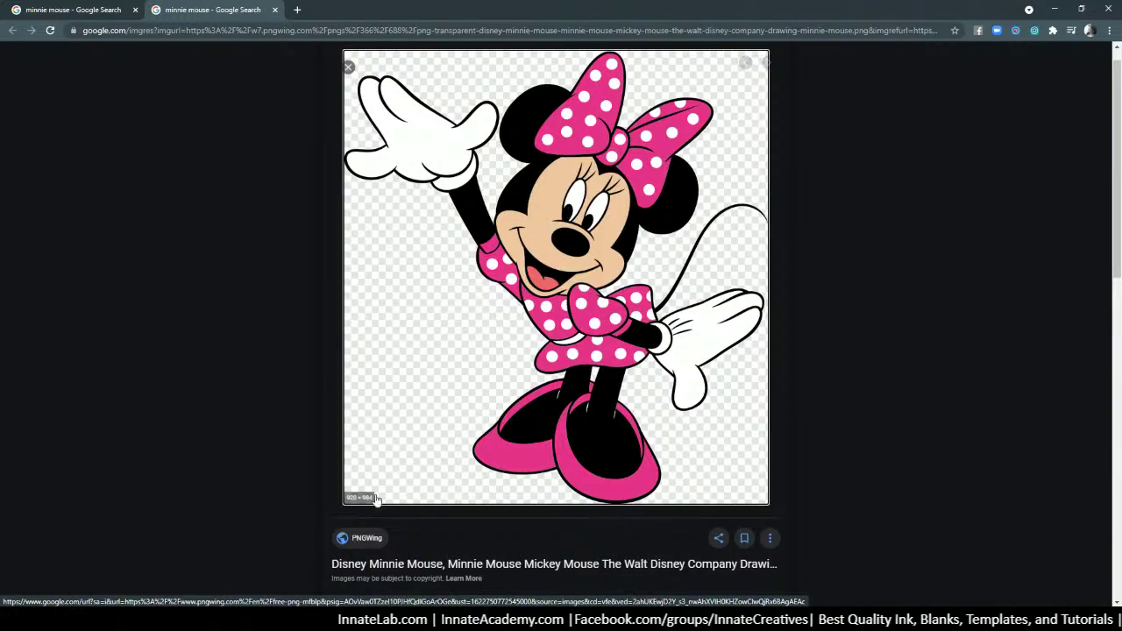
Open the waving Minnie Mouse image file by itself in a separate tab and view it there
right_click(556, 181)
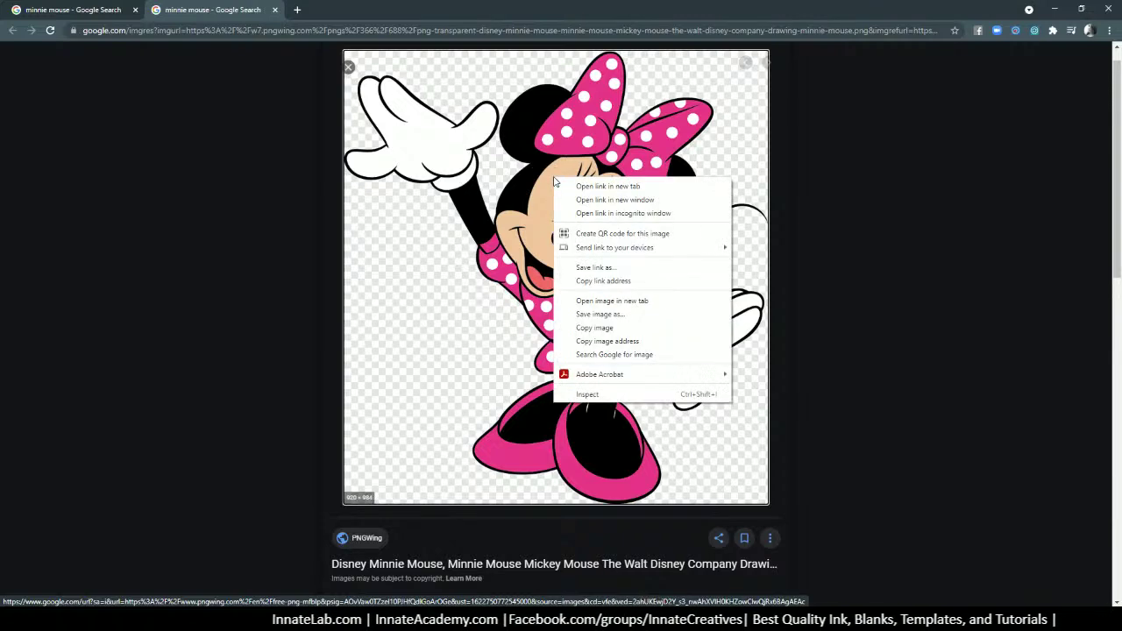
left_click(614, 301)
left_click(351, 10)
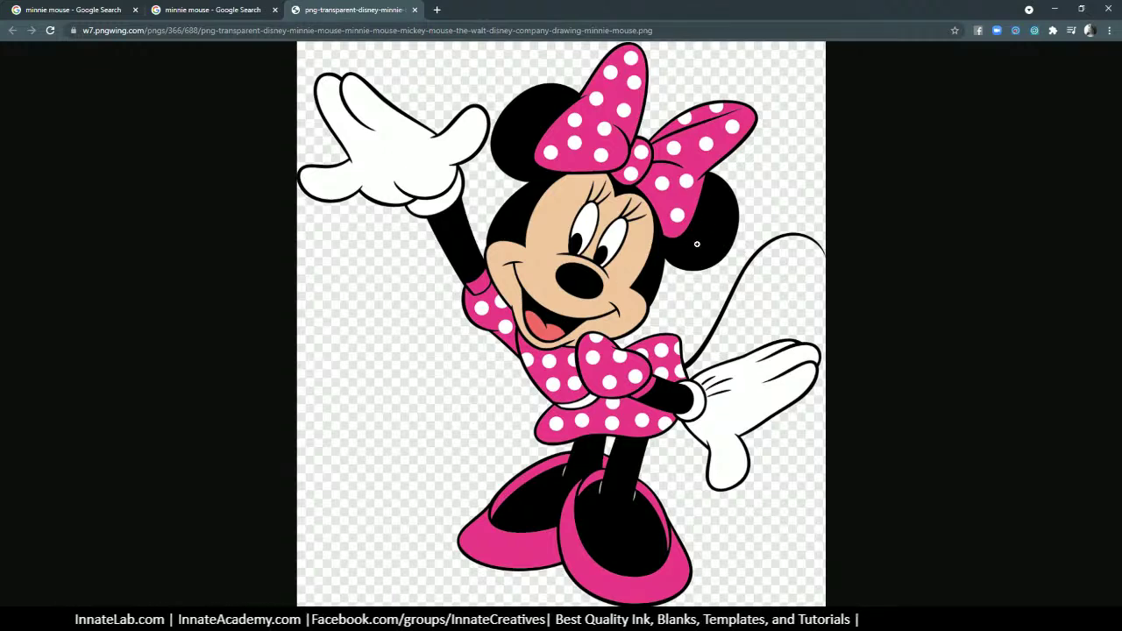
Open the waving Minnie Mouse image's PNGWing source page from its preview and locate the free PNG download for the artwork
left_click(249, 10)
left_click(541, 310)
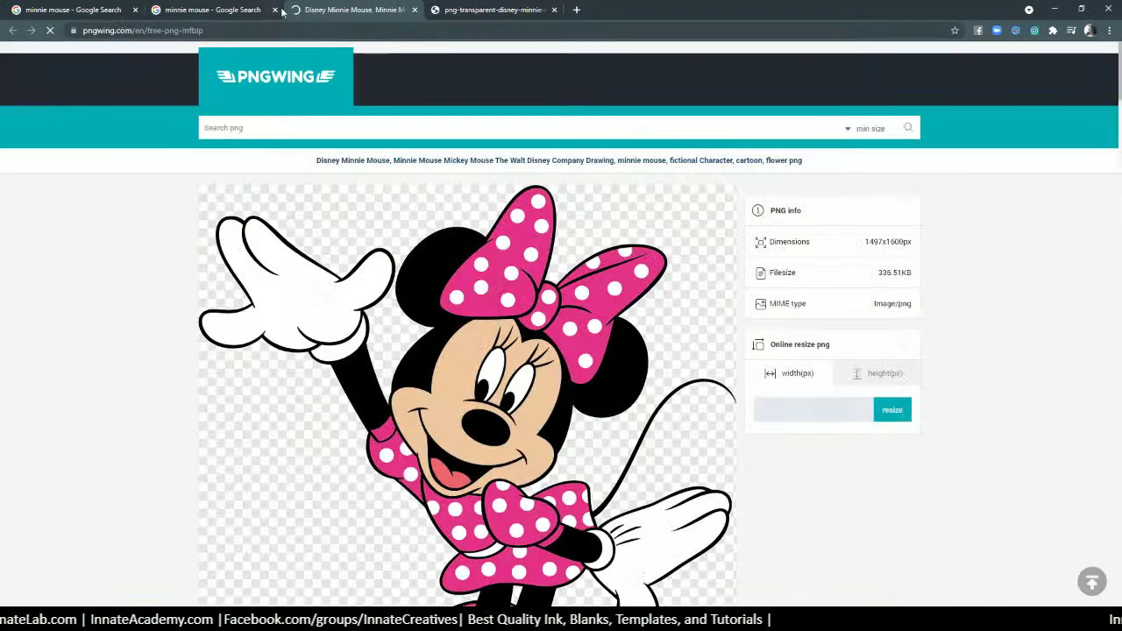
scroll(542, 309, "down", 5)
scroll(535, 298, "down", 3)
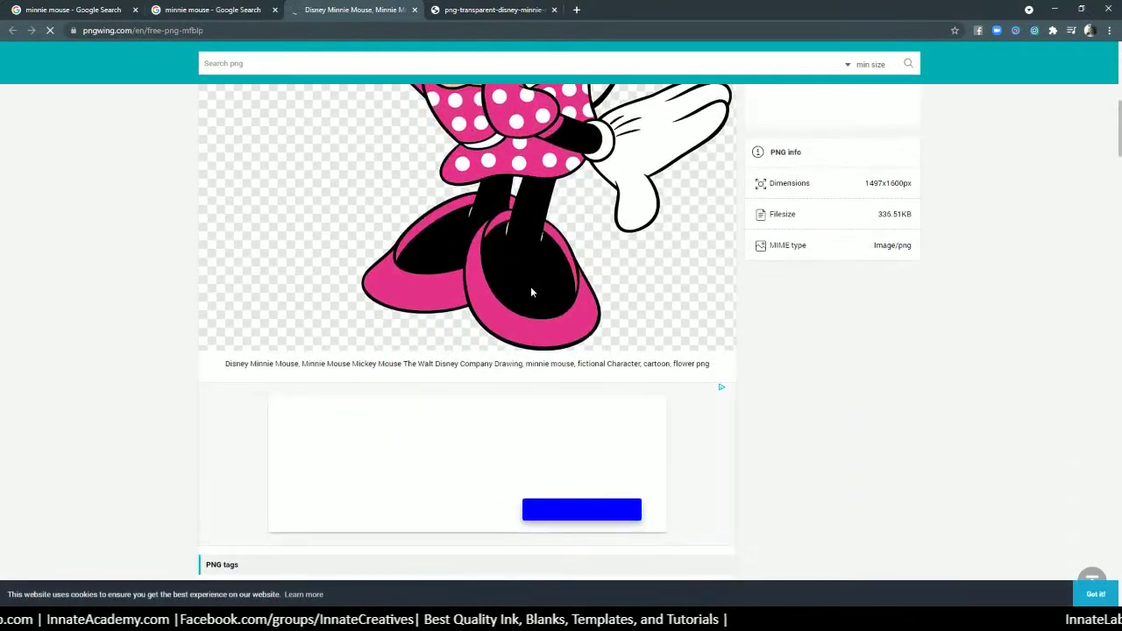
scroll(531, 289, "up", 5)
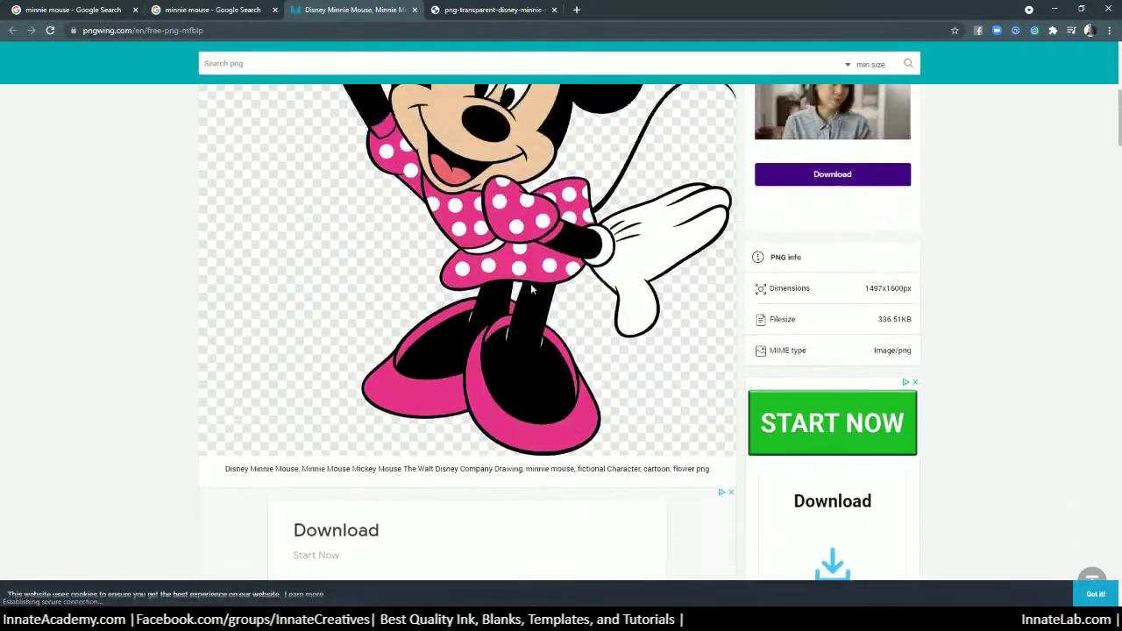
scroll(632, 310, "up", 2)
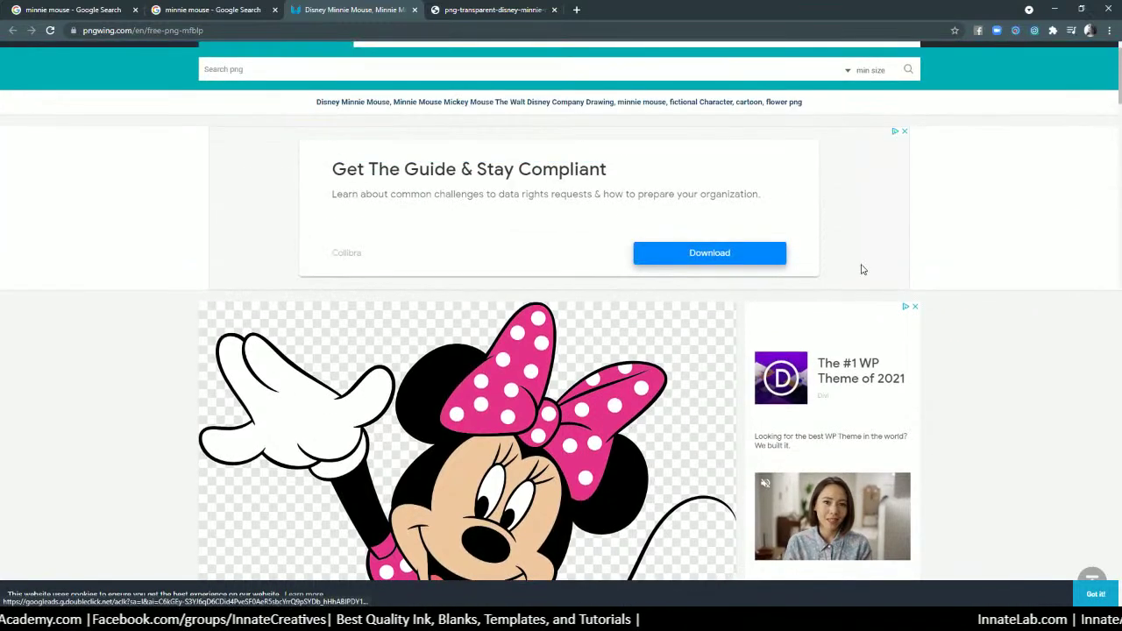
scroll(862, 268, "down", 6)
scroll(952, 316, "down", 1)
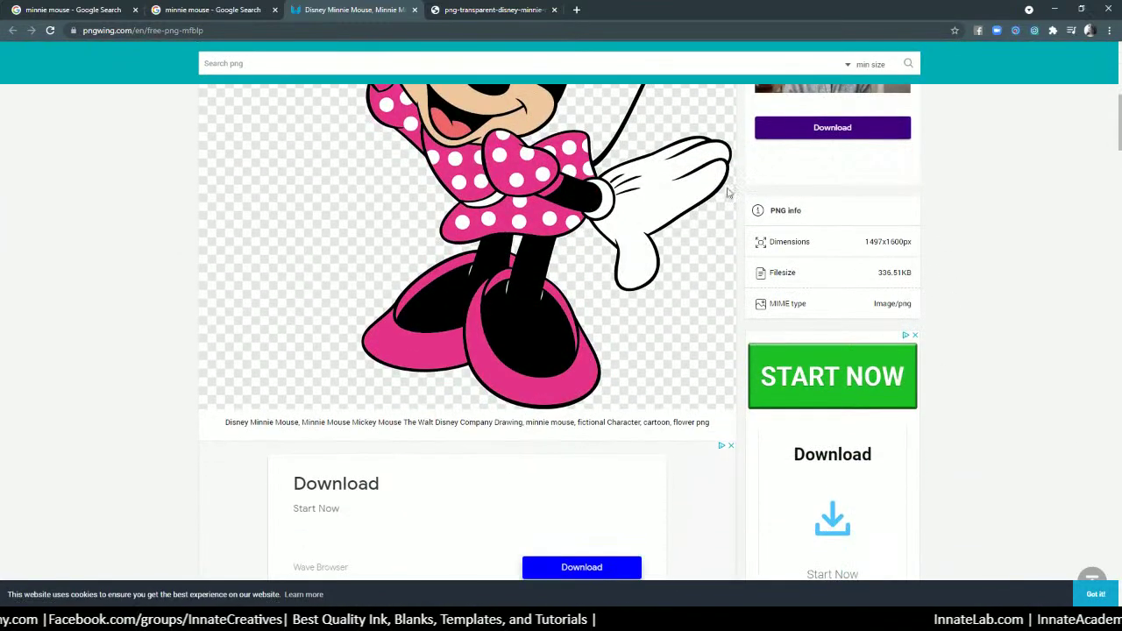
scroll(667, 289, "up", 2)
scroll(719, 281, "up", 2)
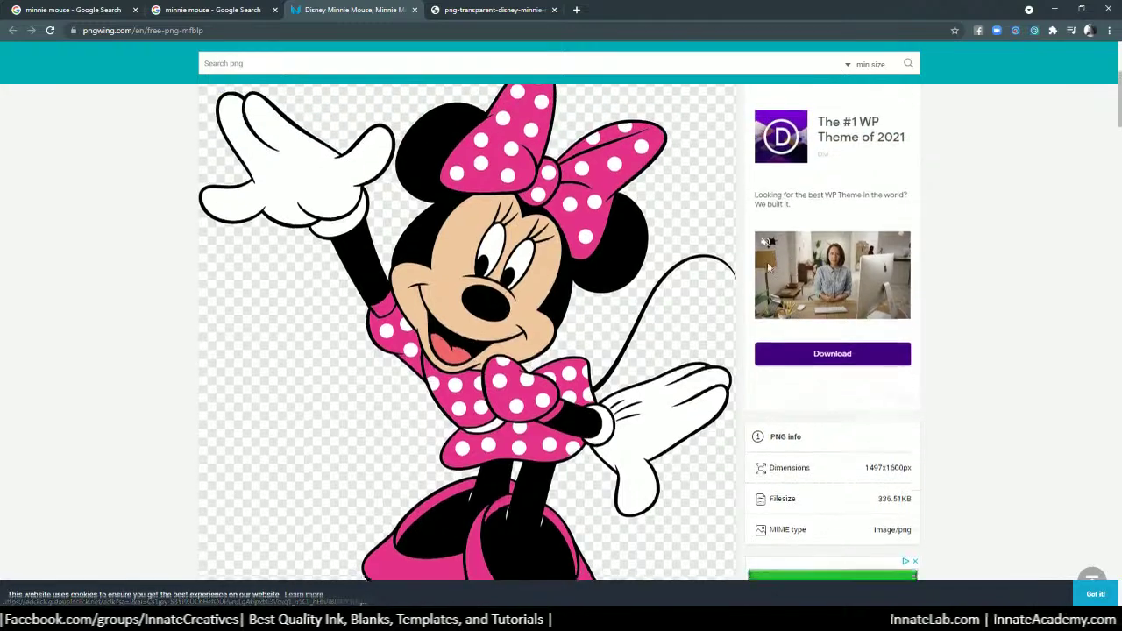
scroll(671, 258, "down", 10)
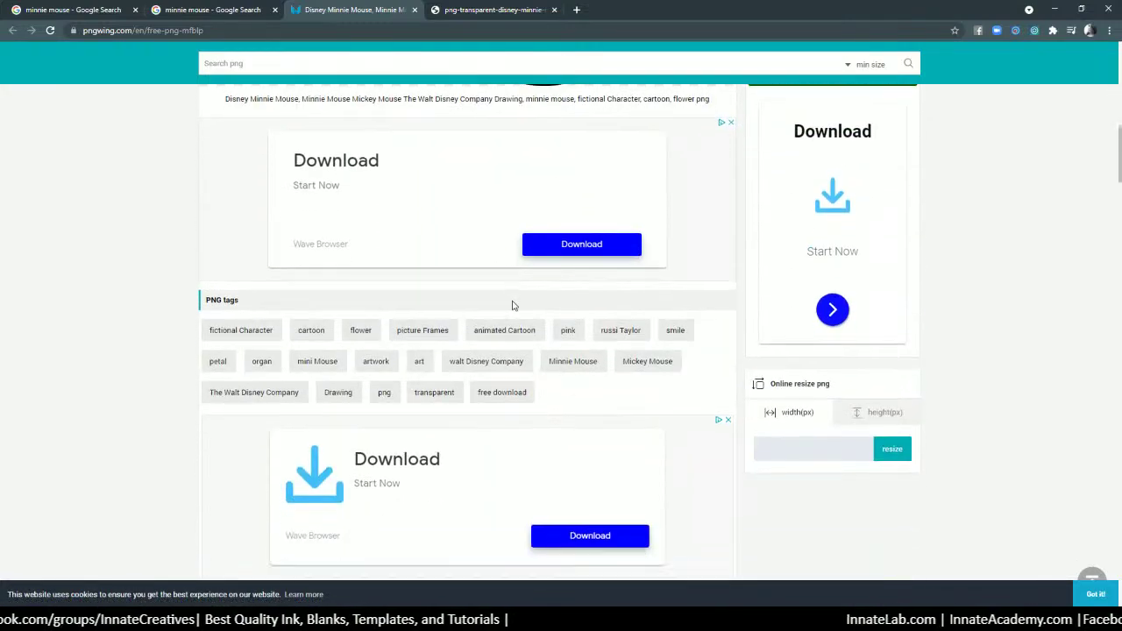
scroll(513, 305, "down", 2)
scroll(514, 307, "down", 1)
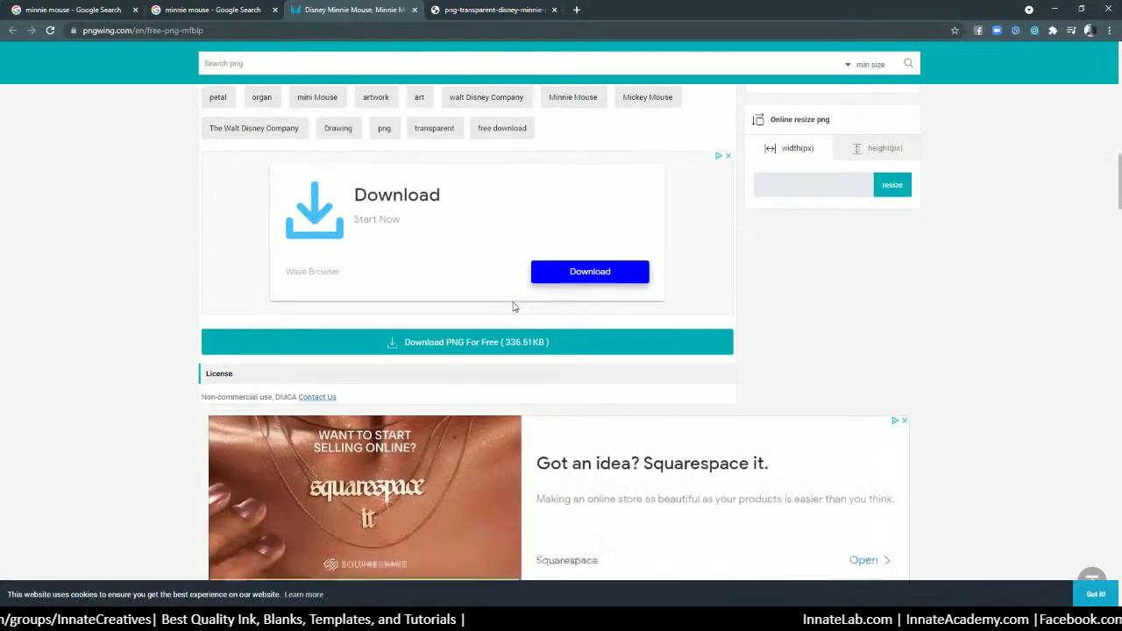
scroll(751, 316, "up", 10)
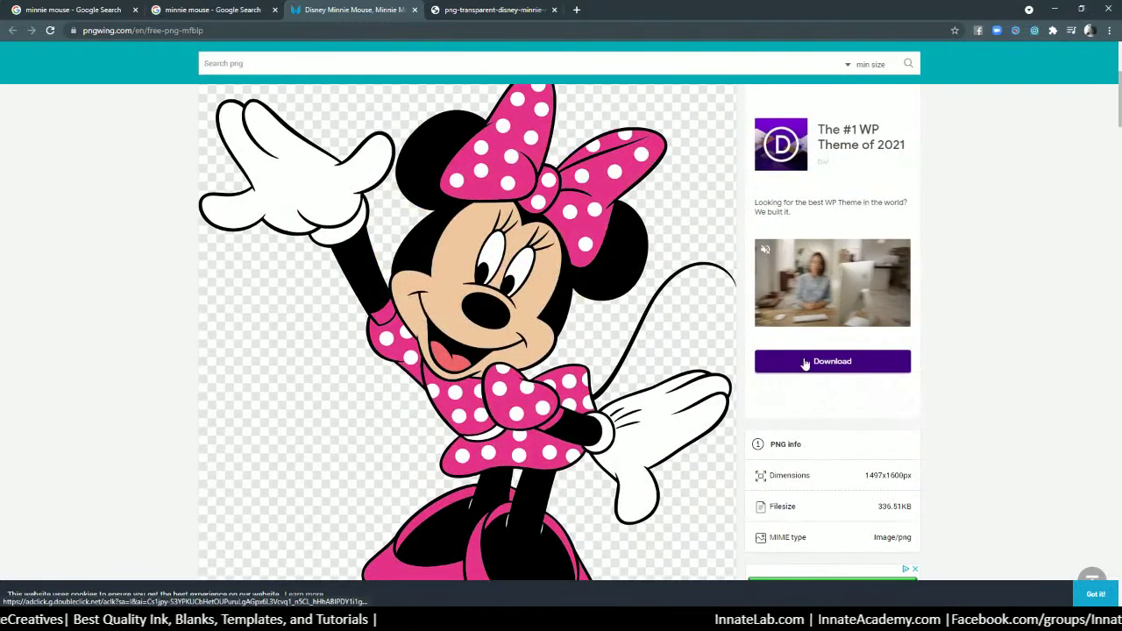
scroll(590, 331, "down", 4)
scroll(561, 316, "down", 3)
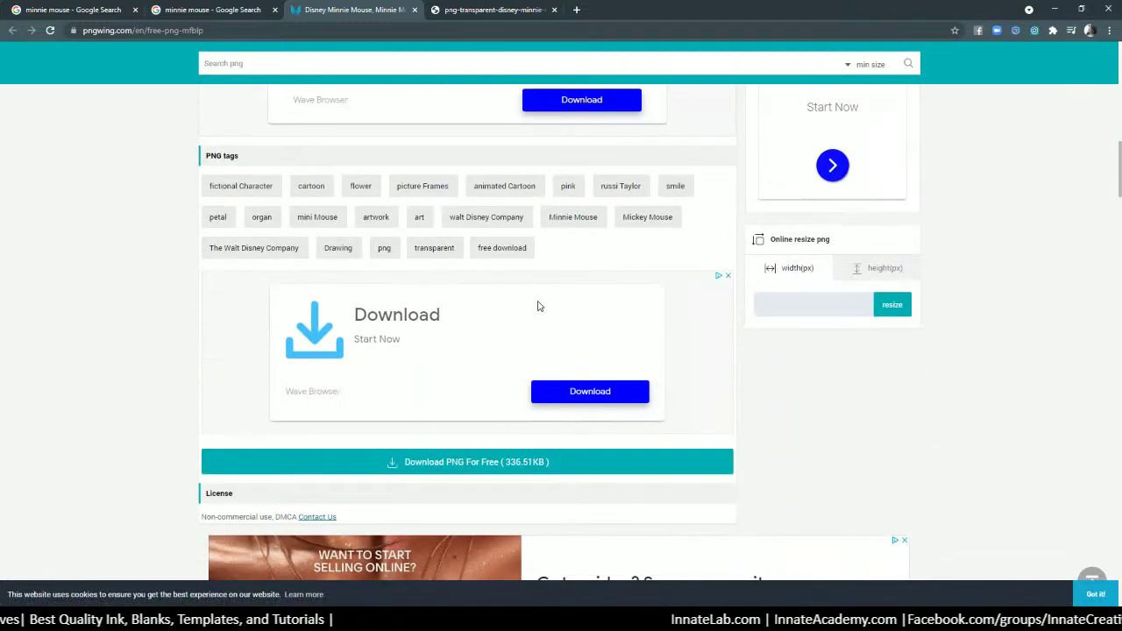
scroll(412, 298, "down", 2)
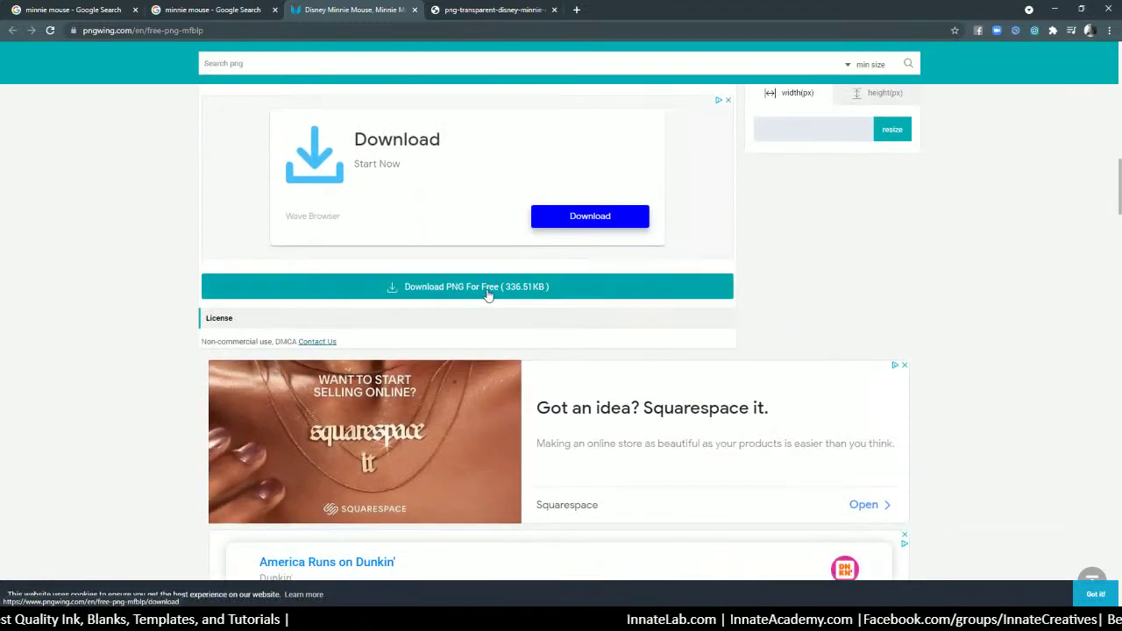
Request the free PNG download of the waving Minnie Mouse, dismiss the advertisement and reach the human verification check
left_click(488, 296)
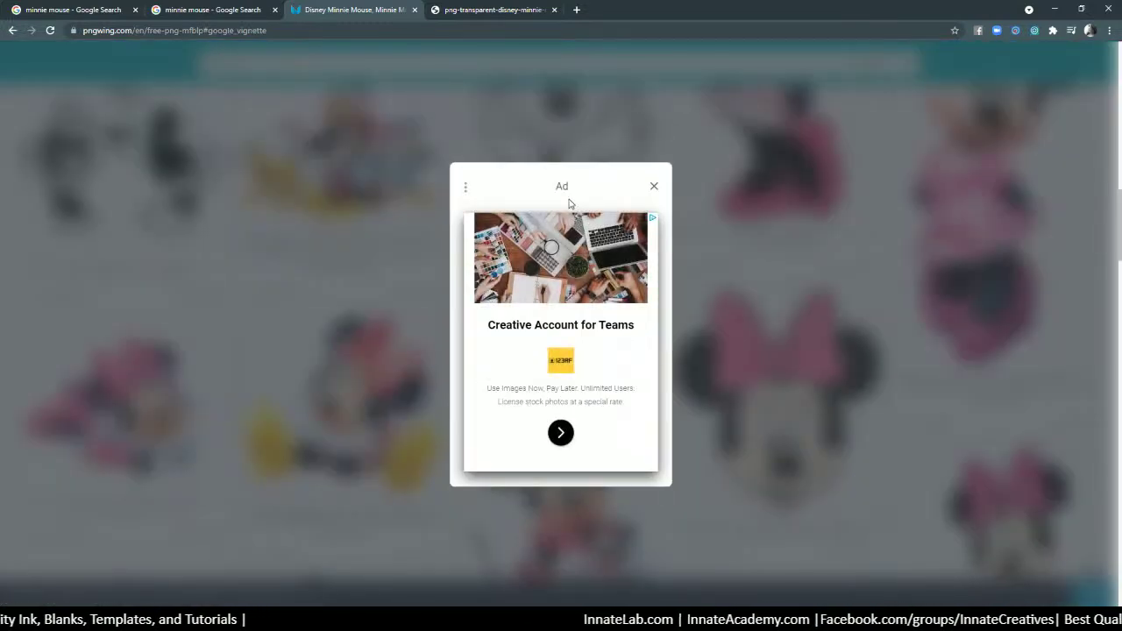
left_click(653, 188)
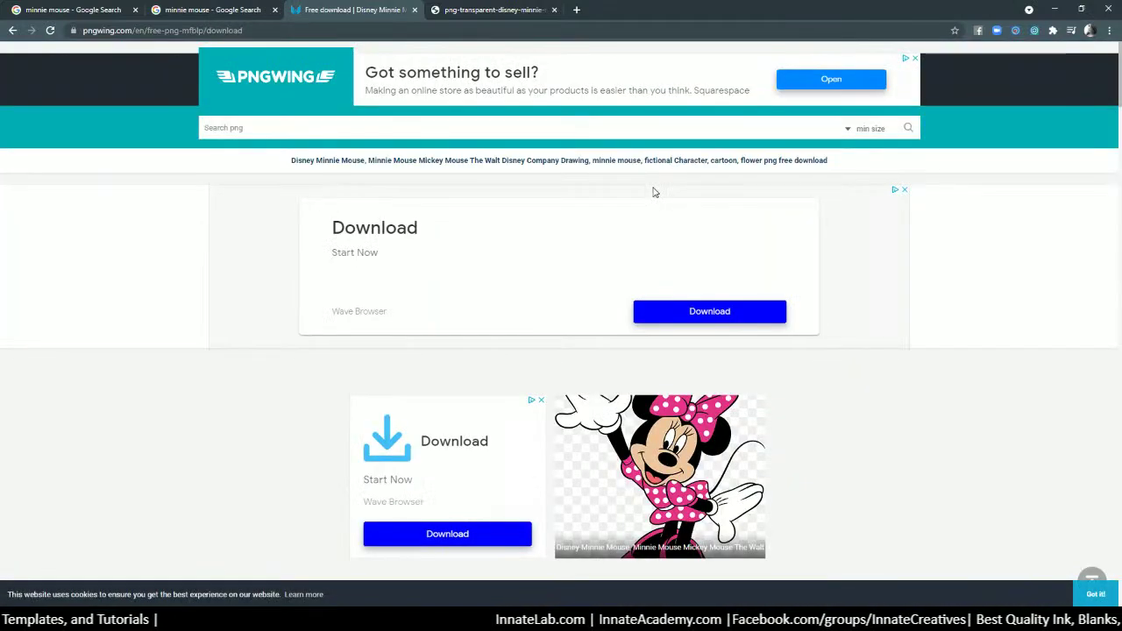
scroll(477, 377, "down", 4)
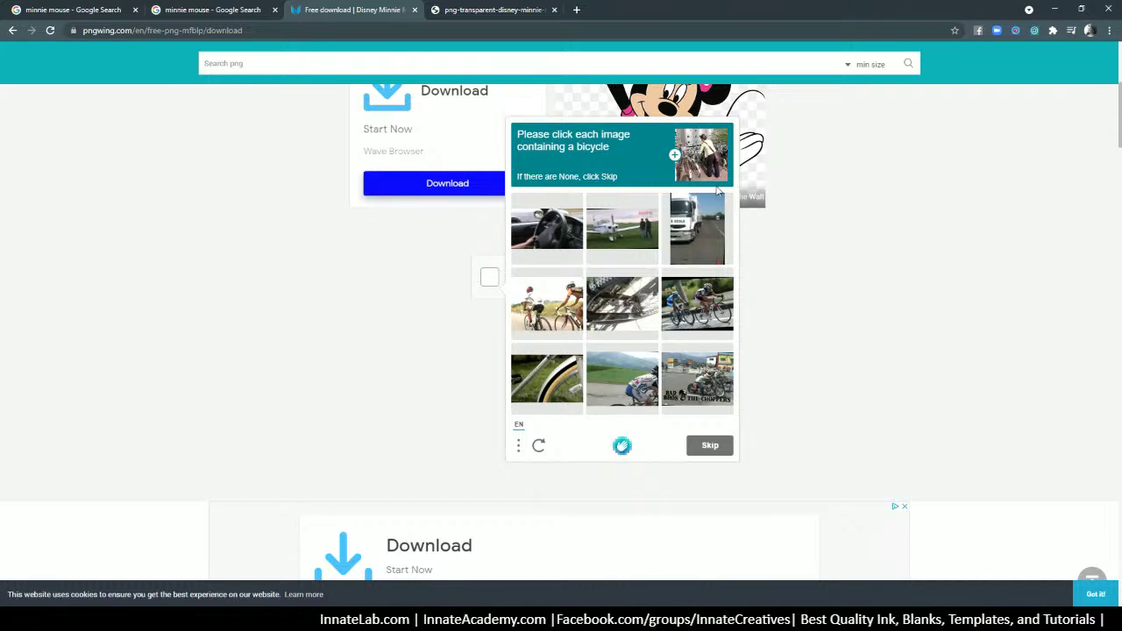
Complete the image verification, choosing the three motorbus pictures in the second challenge, and submit it
left_click(709, 450)
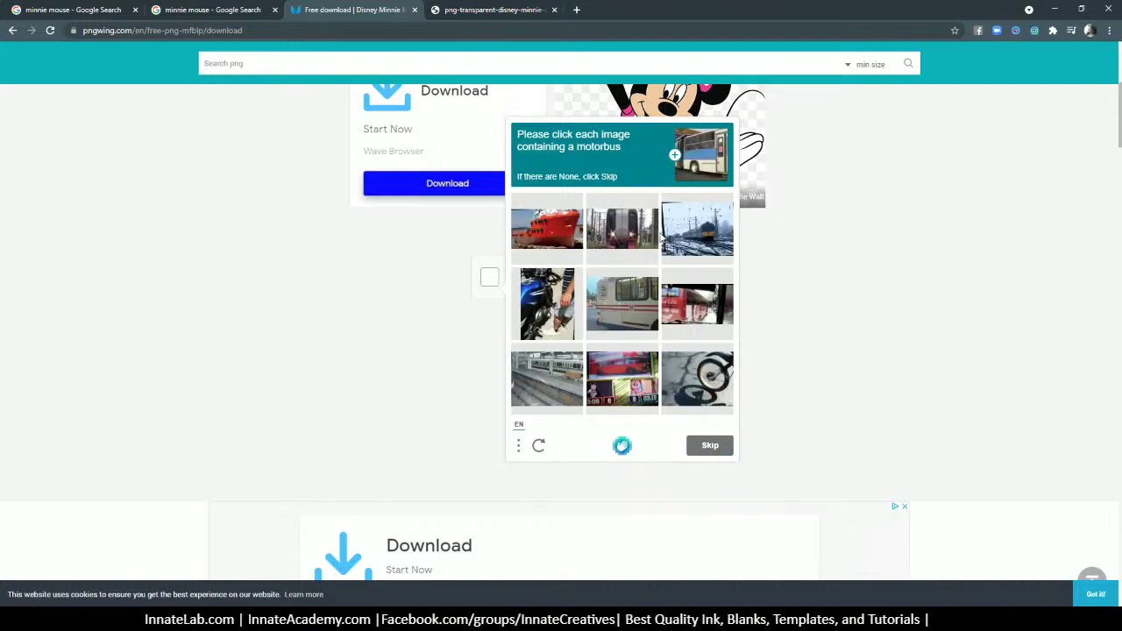
left_click(608, 296)
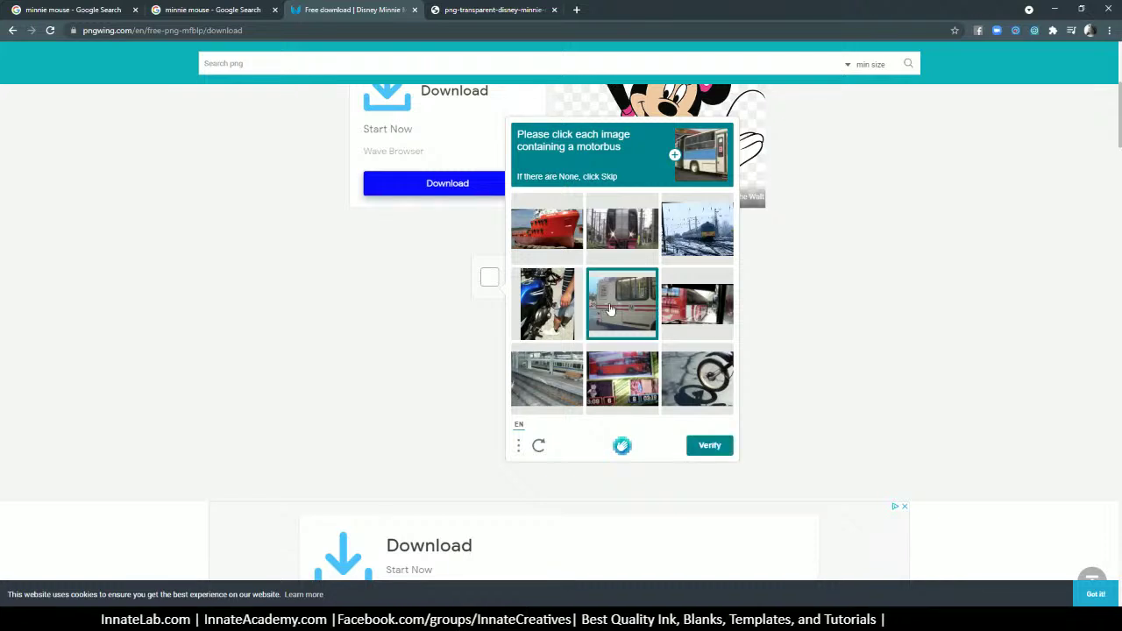
left_click(616, 366)
left_click(688, 295)
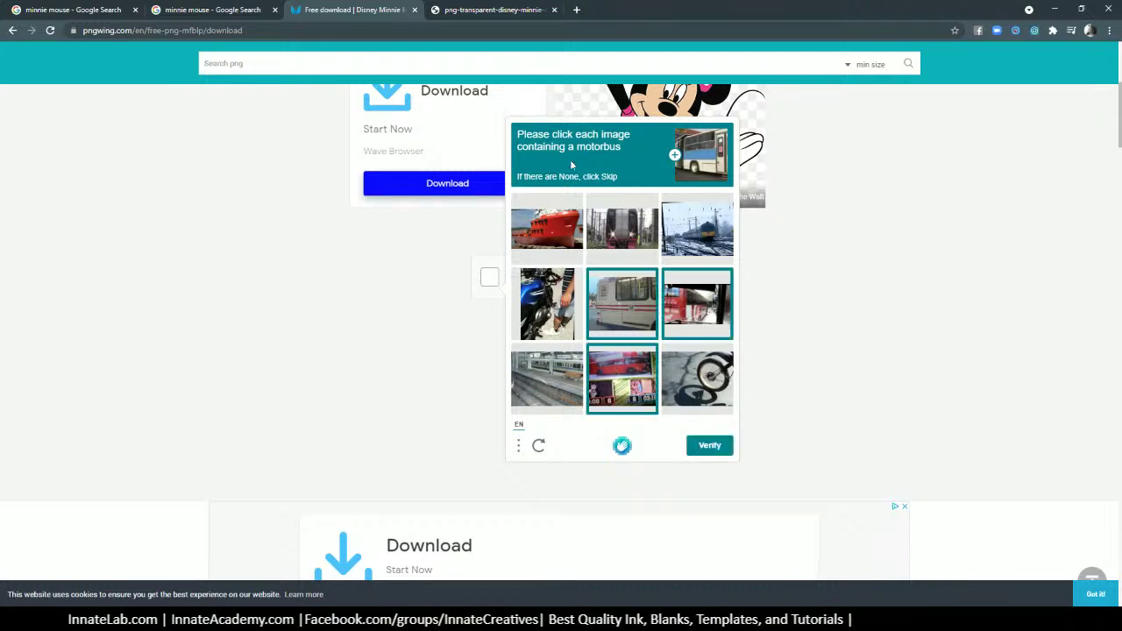
left_click(713, 447)
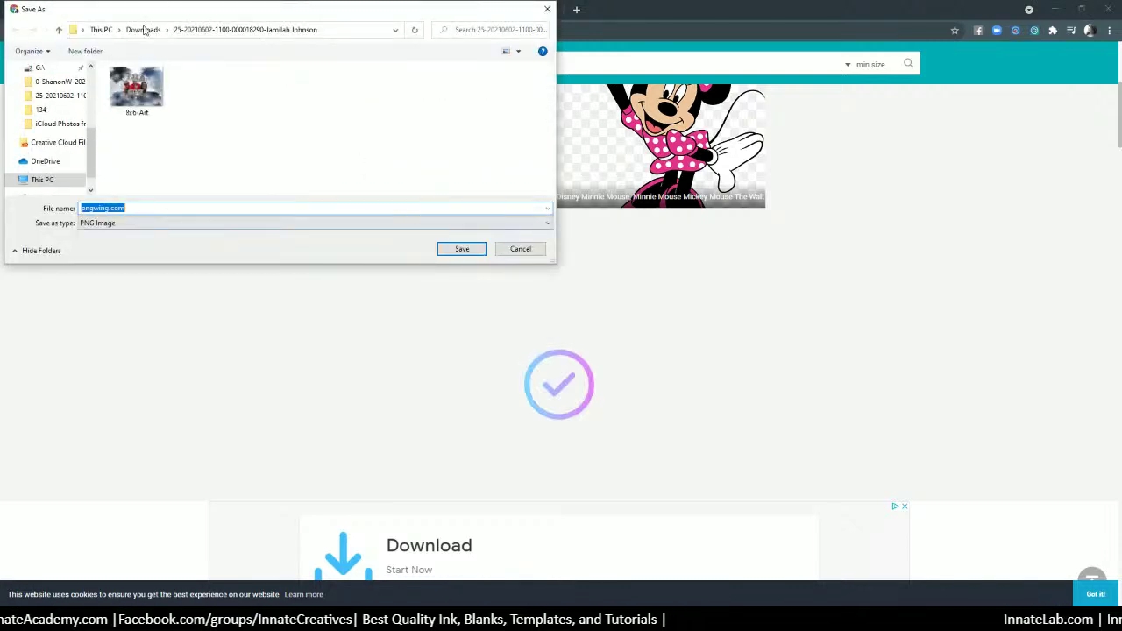
Save the downloaded PNG as minnie in the birthday shirt customer's order folder inside Downloads
left_click(145, 30)
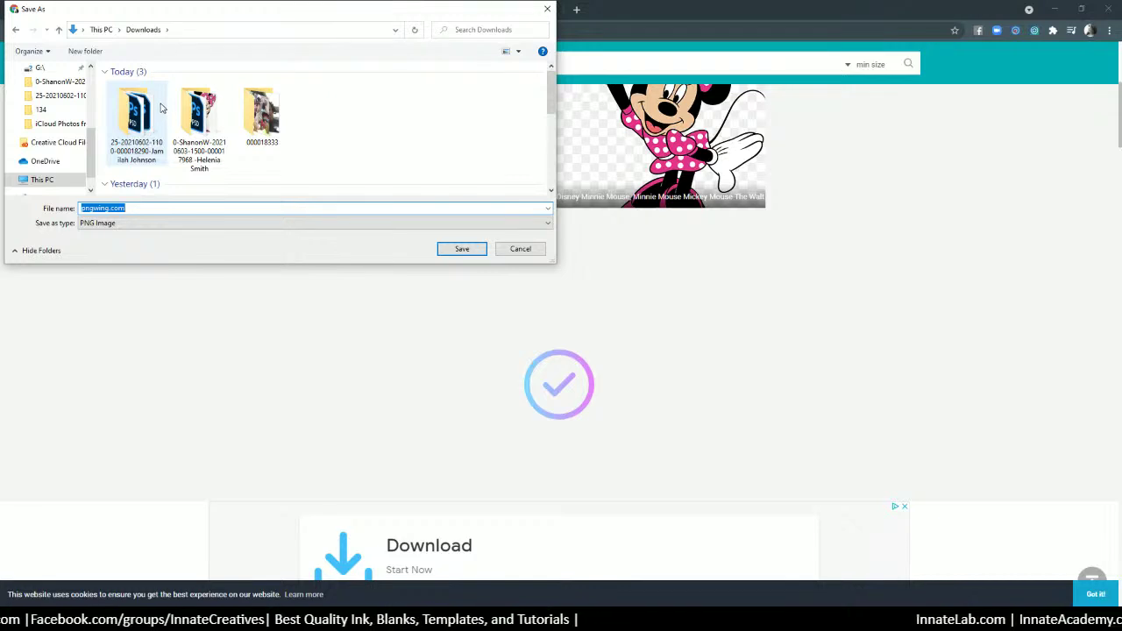
double_click(200, 112)
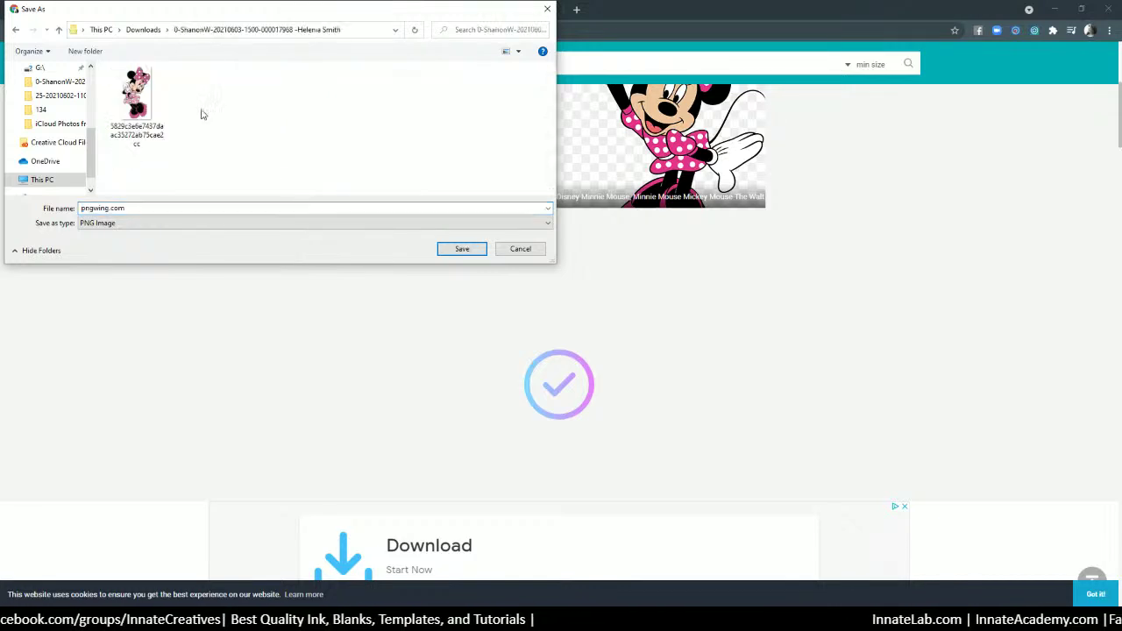
left_click(213, 213)
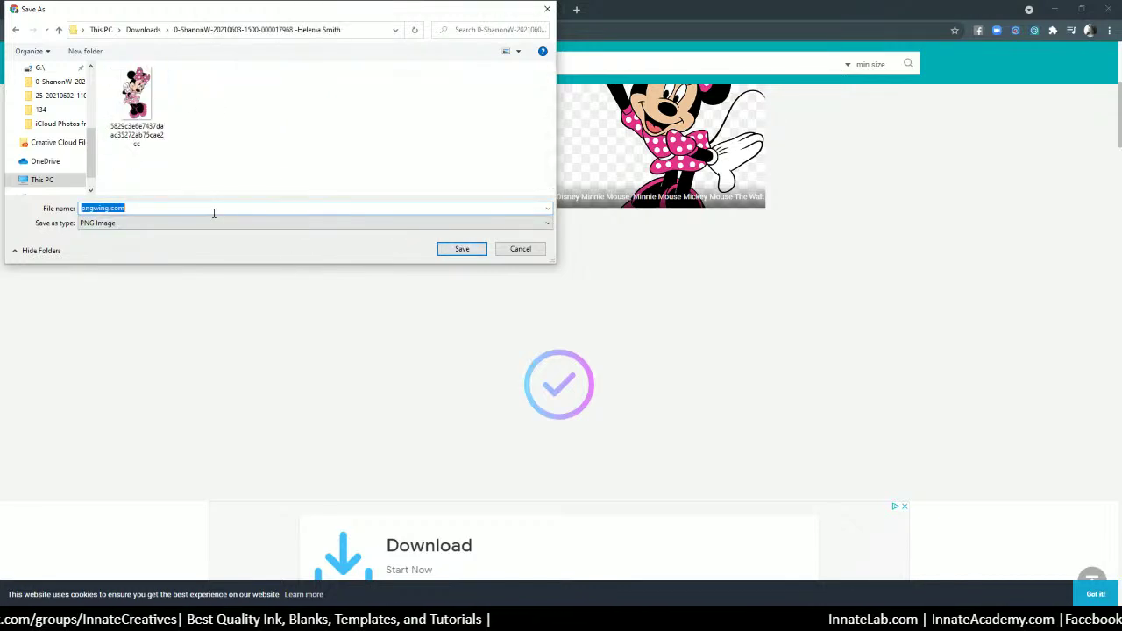
type("minnie")
key("Return")
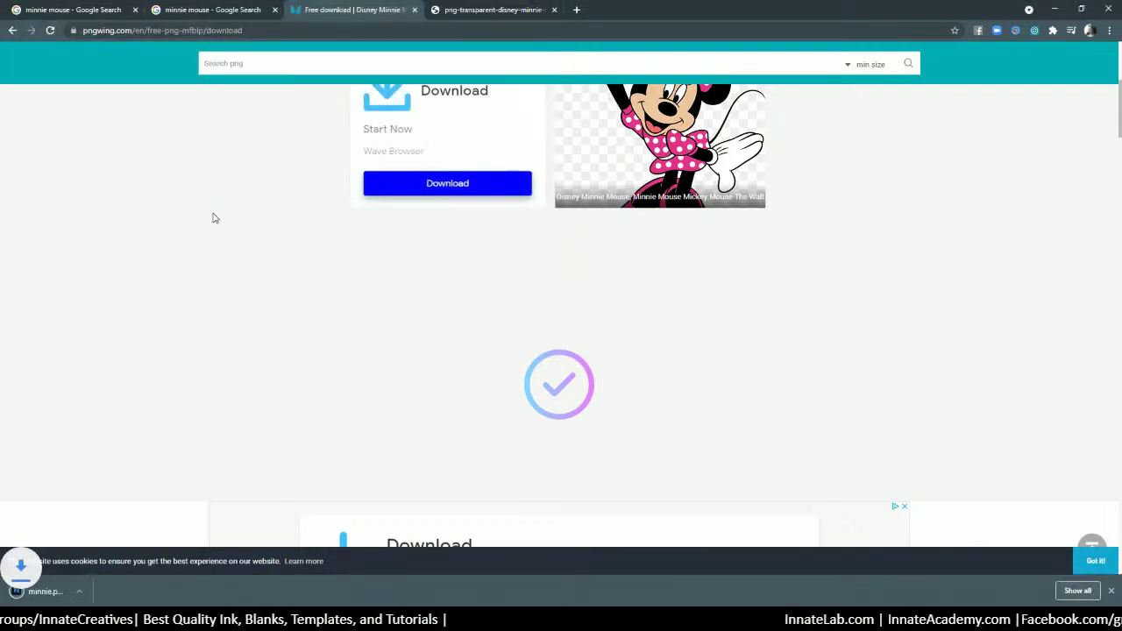
Open the downloaded minnie.png in Photoshop and toggle the artwork layer's visibility to check that its background is transparent
left_click(83, 593)
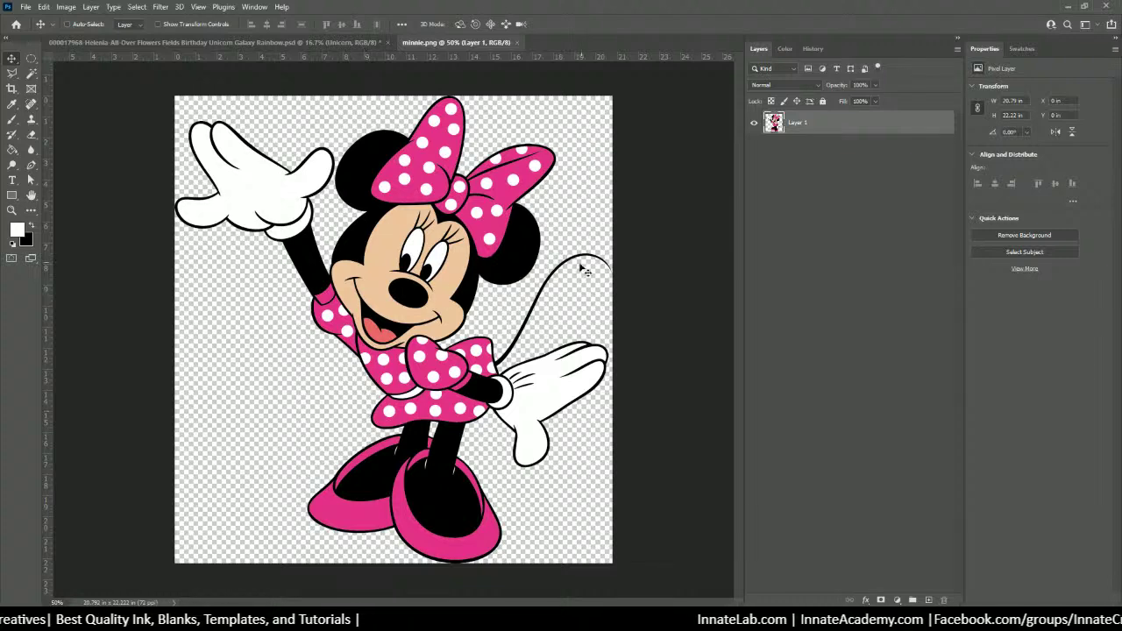
left_click(754, 124)
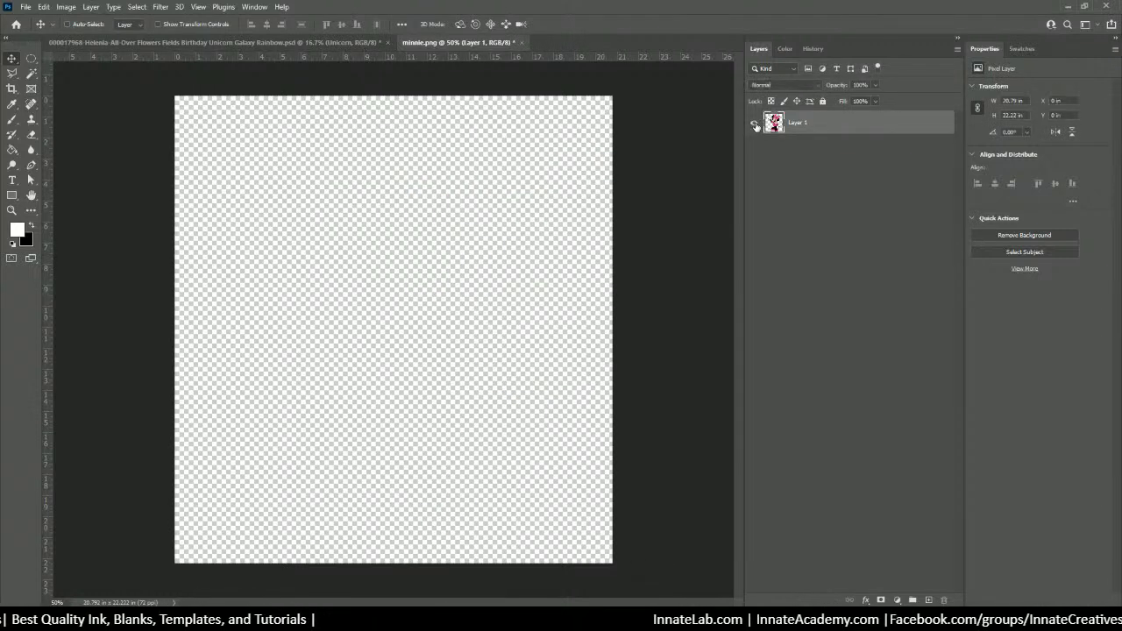
left_click(755, 125)
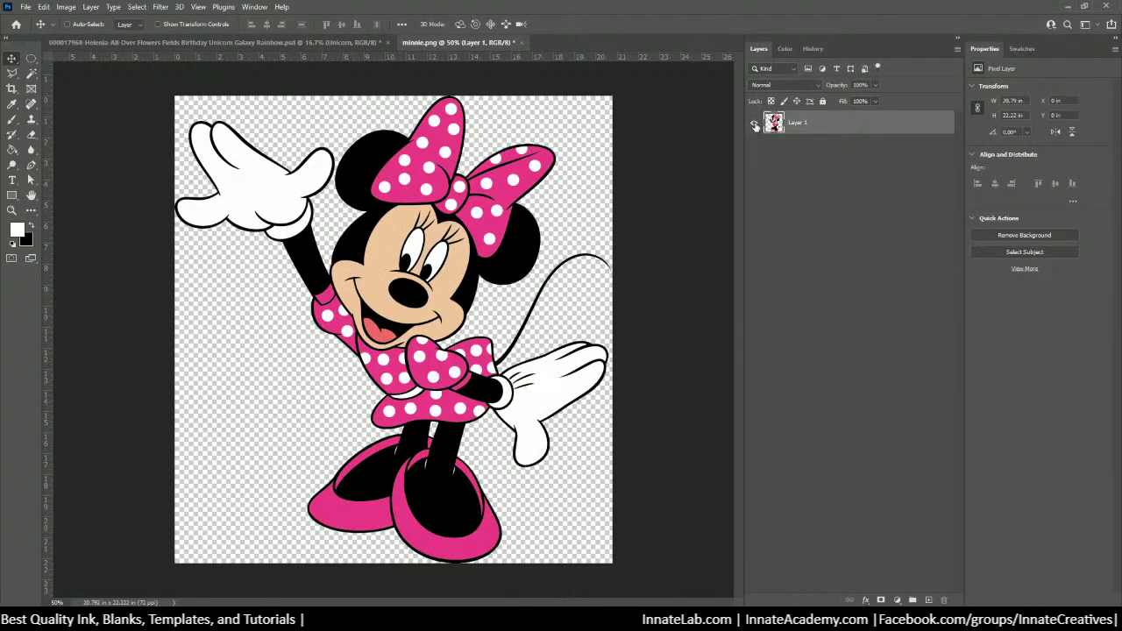
Add a red Solid Color fill layer (#ea3838) beneath the Minnie artwork to test the transparency
left_click(898, 601)
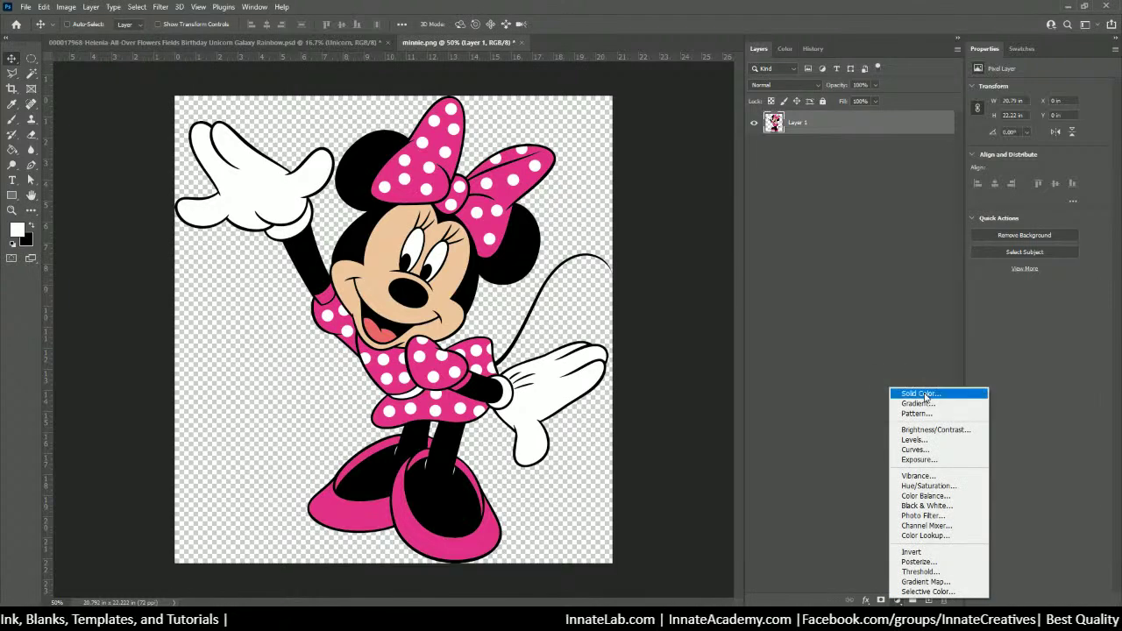
left_click(916, 394)
left_click(711, 126)
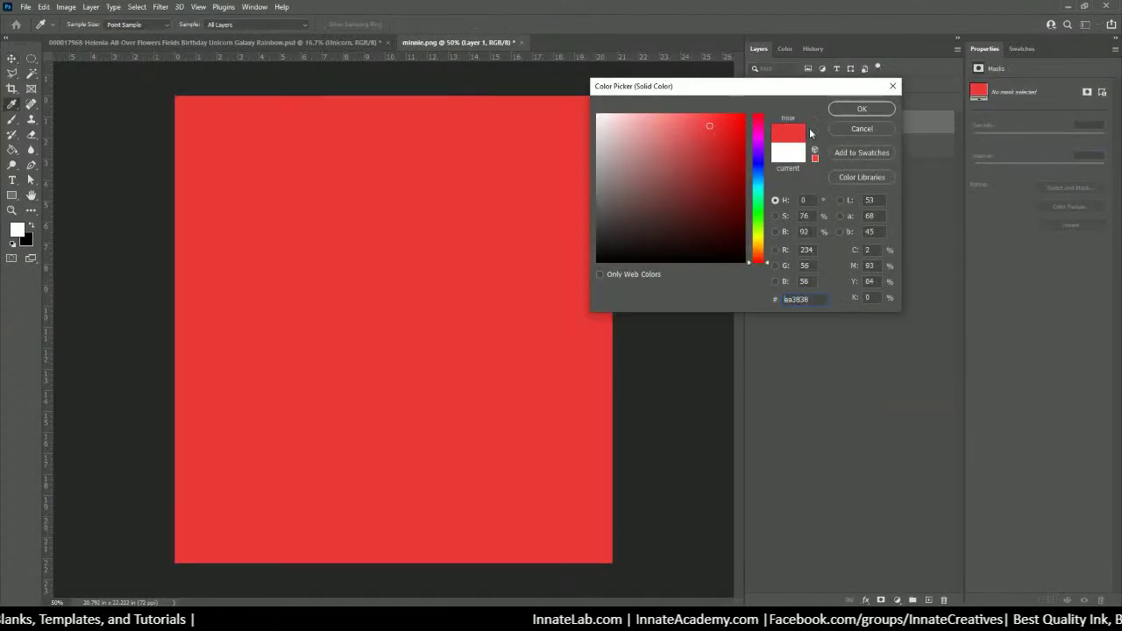
left_click(862, 108)
left_click_drag(870, 119, 859, 161)
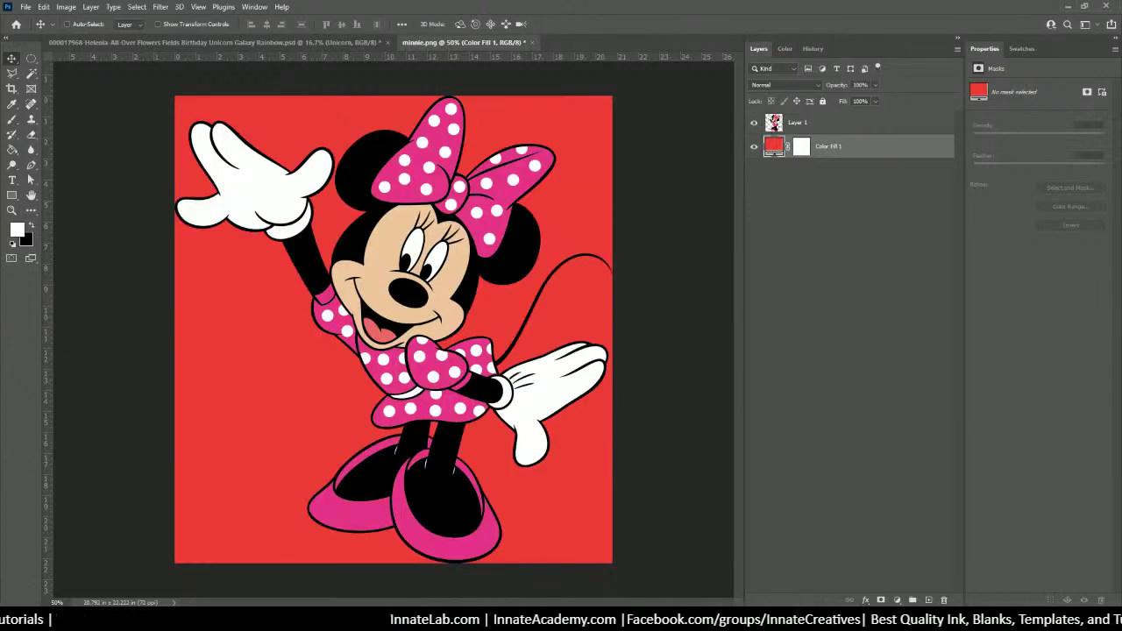
Return to the Google Images preview of the waving Minnie Mouse in Chrome and save that preview image for comparison
mouse_move(304, 618)
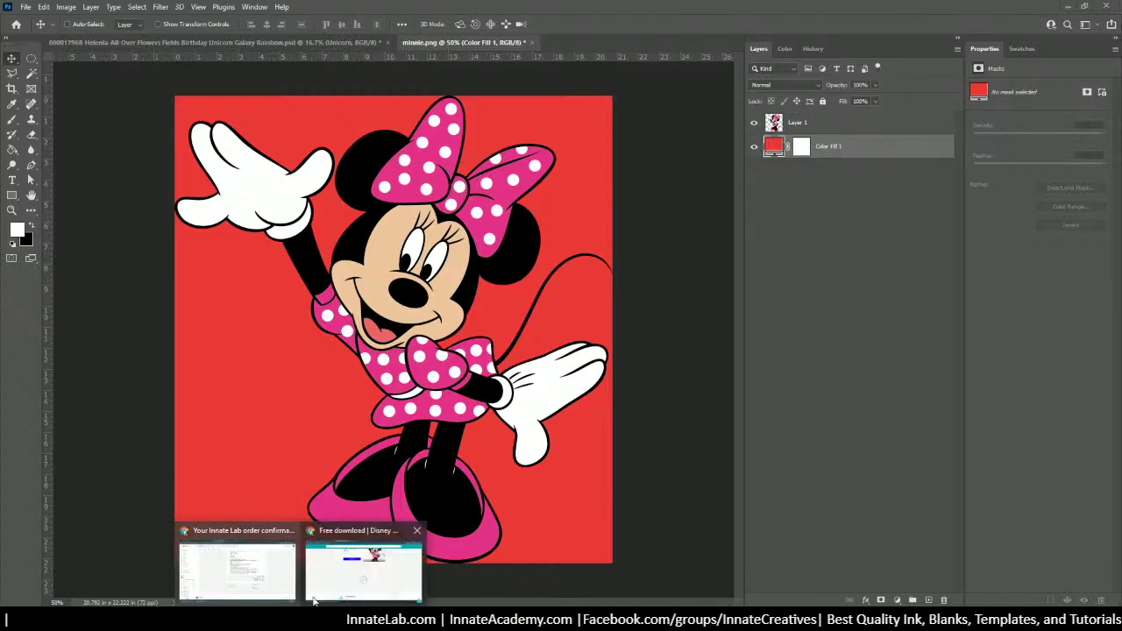
left_click(363, 555)
left_click(238, 11)
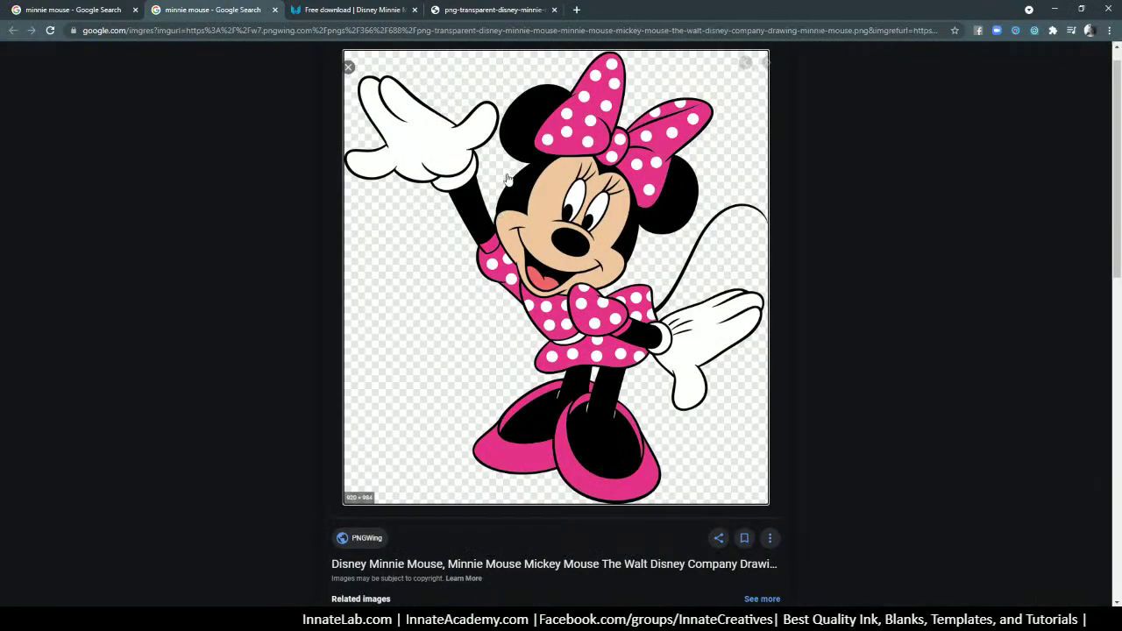
right_click(546, 189)
left_click(618, 325)
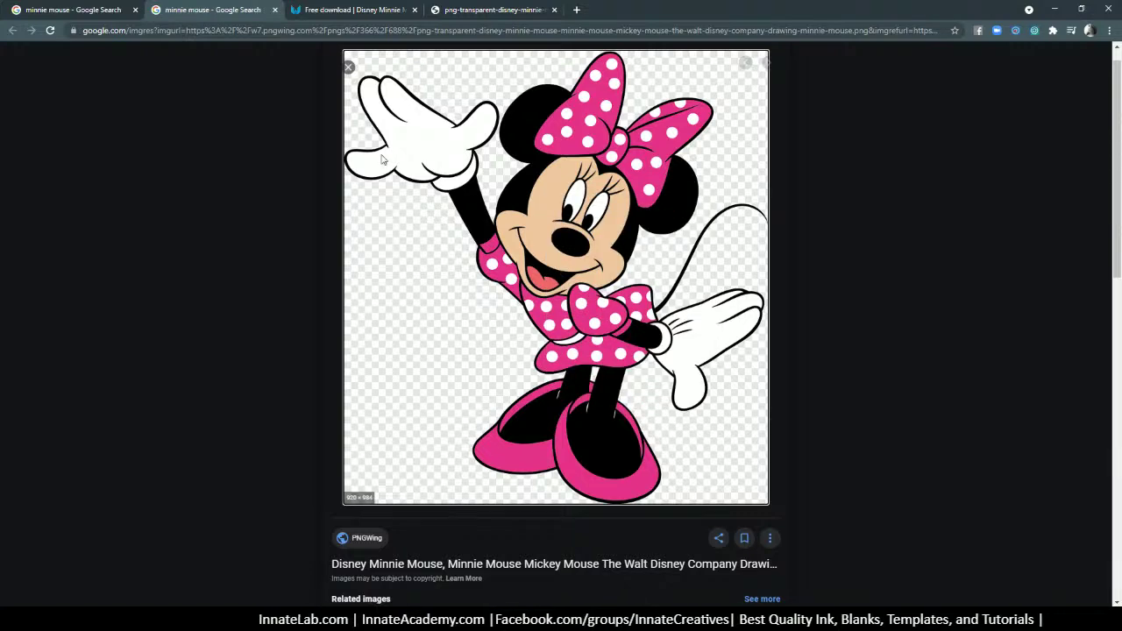
left_click(452, 250)
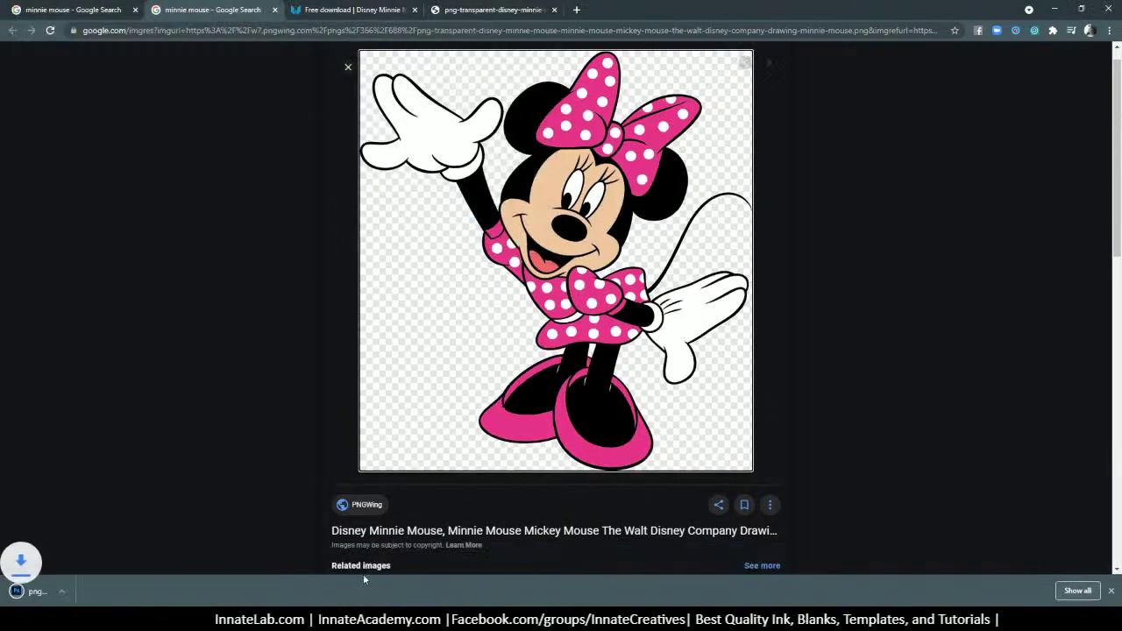
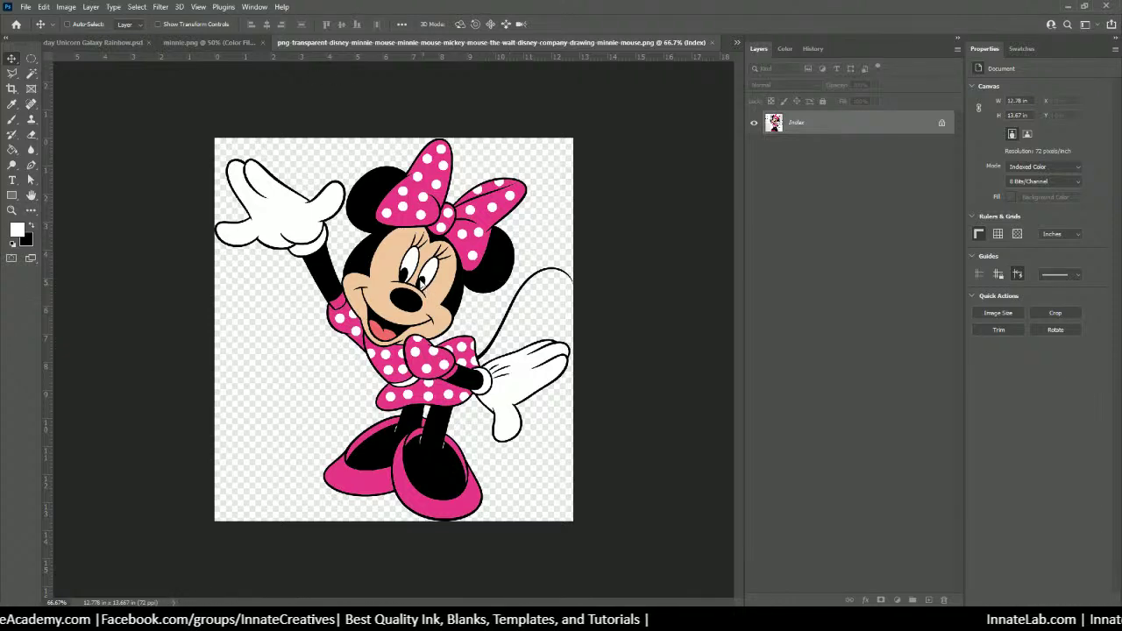
Shift the artwork in the saved preview PNG to test its checkered background, and close the file without saving
left_click_drag(421, 232, 377, 207)
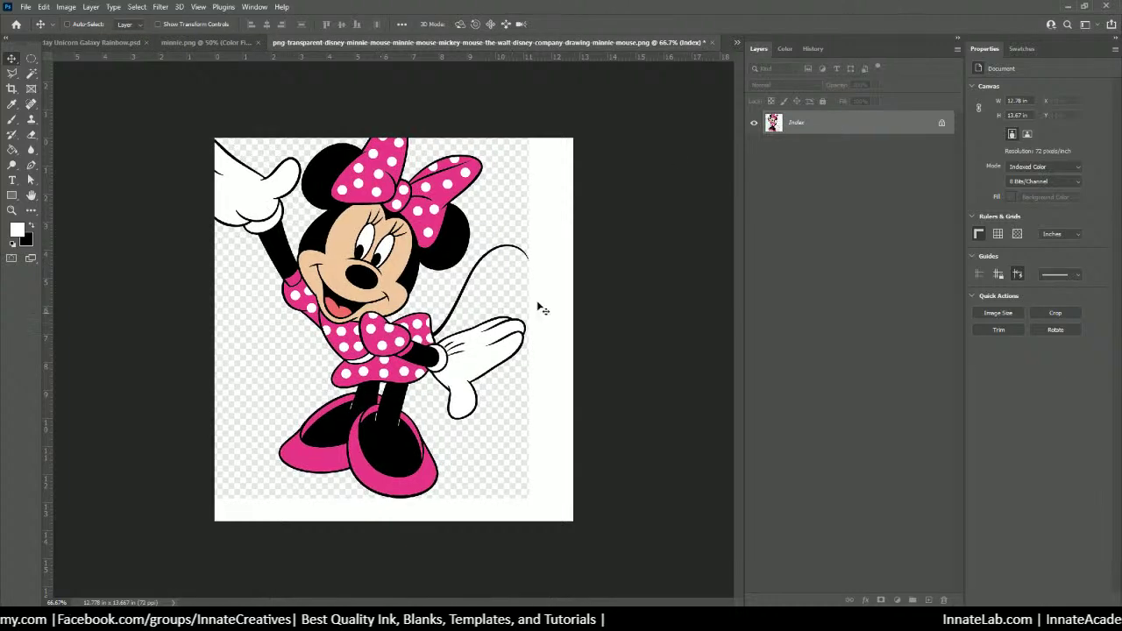
left_click(714, 42)
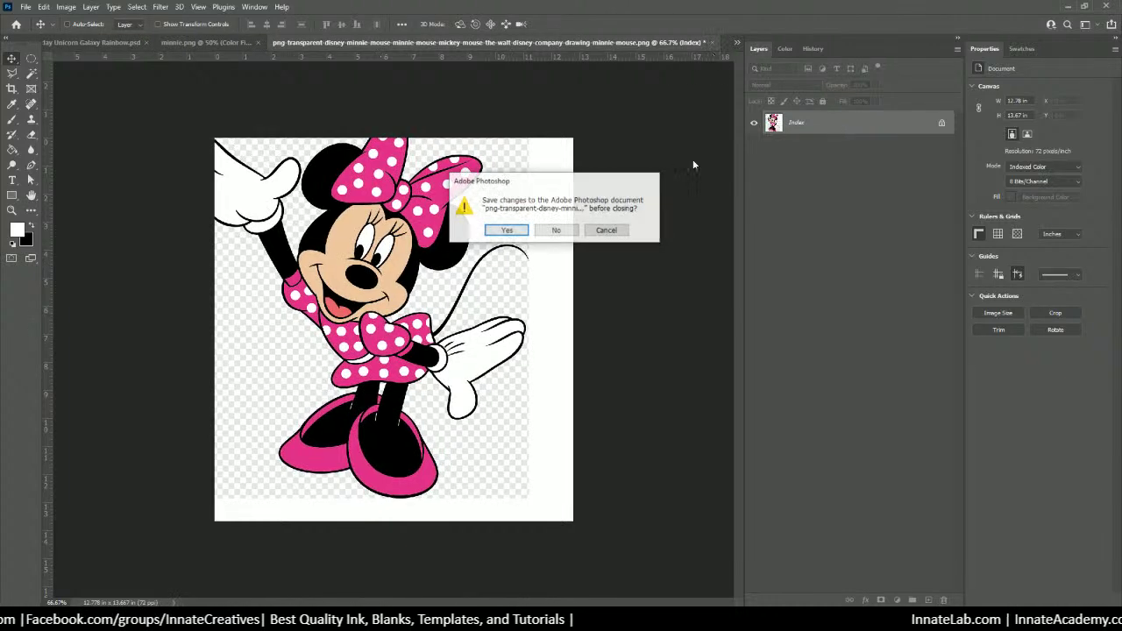
left_click(554, 231)
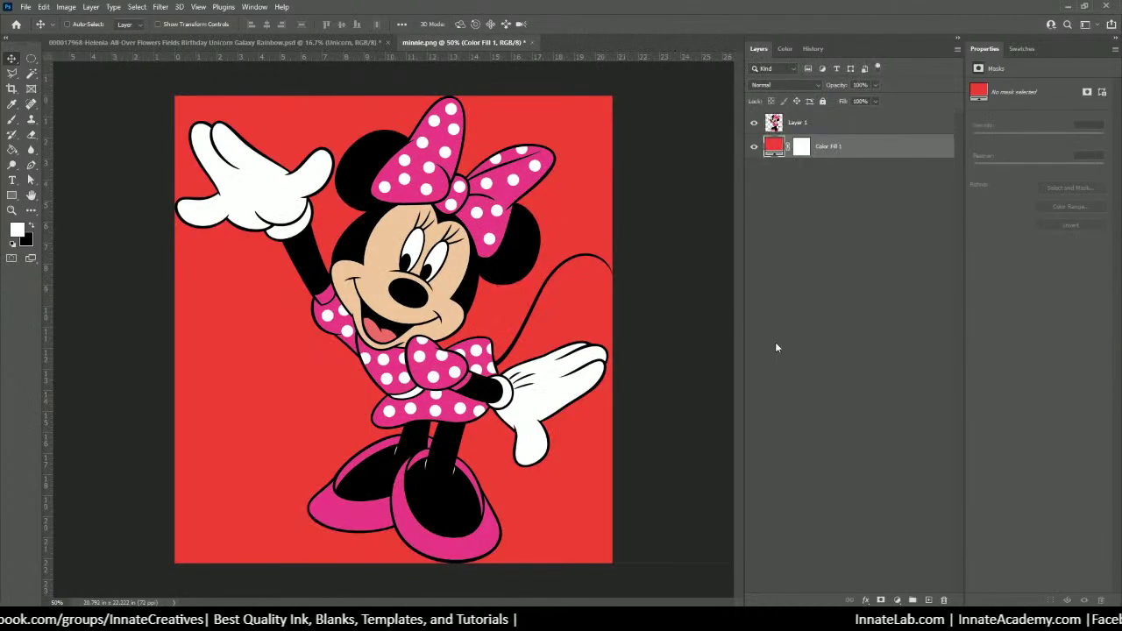
Delete the red color fill layer beneath the Minnie artwork in minnie.png
left_click(817, 128)
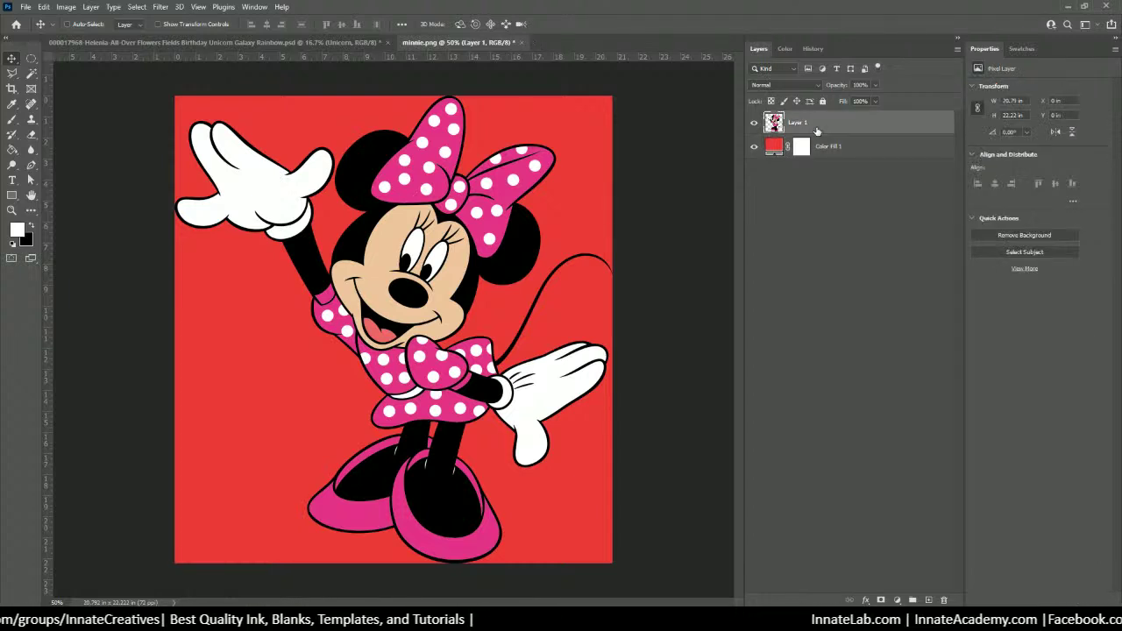
left_click(842, 149)
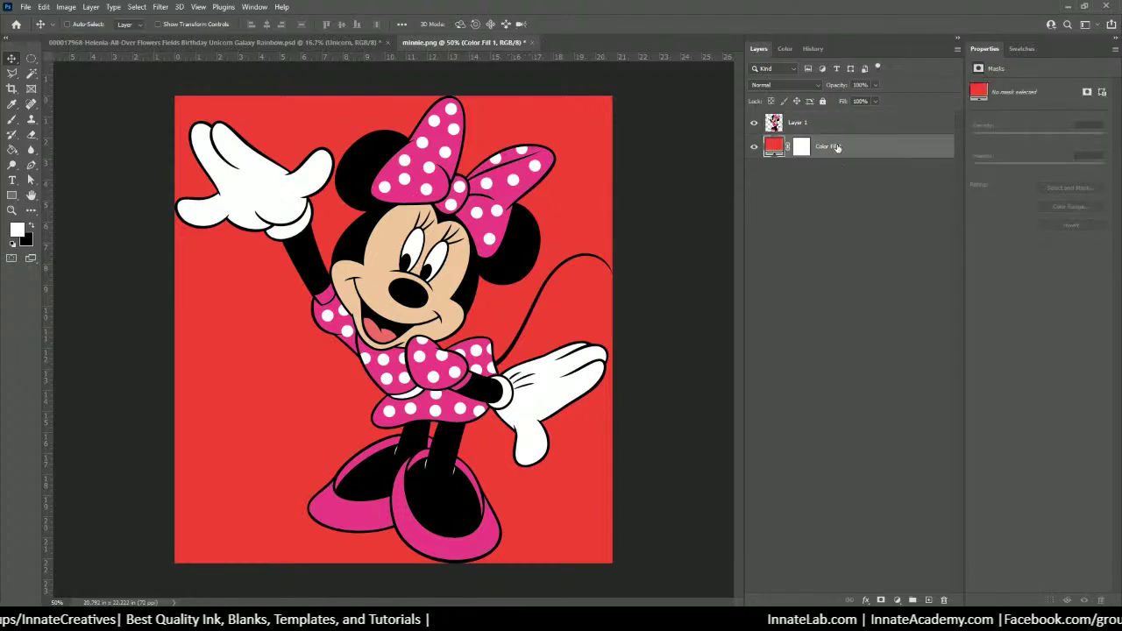
key("Delete")
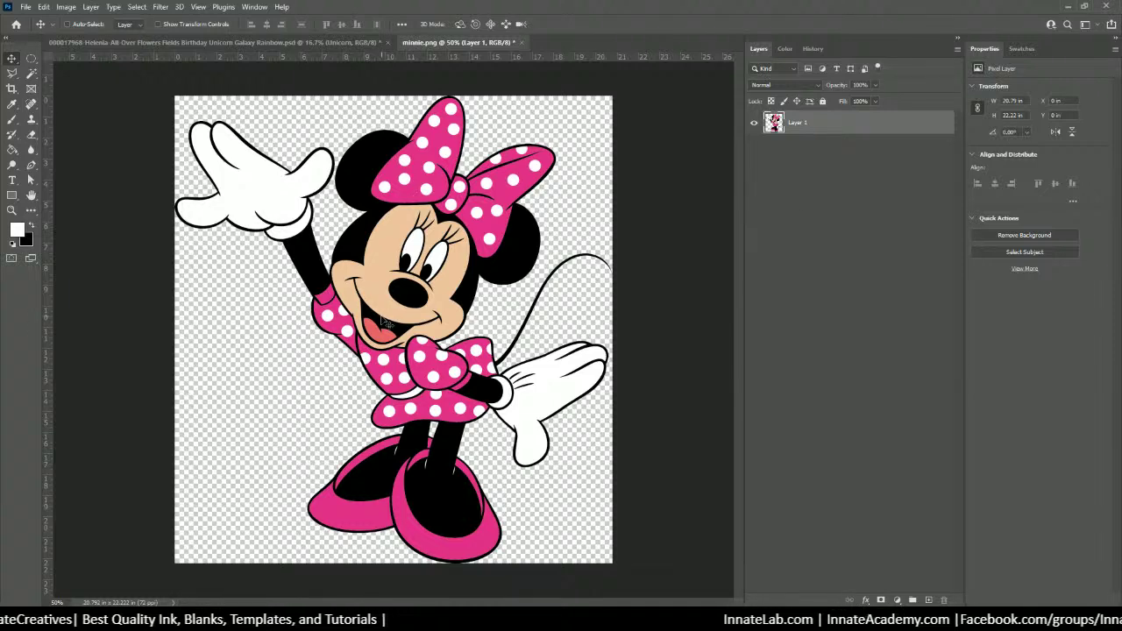
Inspect the Minnie artwork in minnie.png up close and close the document without saving changes
scroll(384, 323, "up", 1)
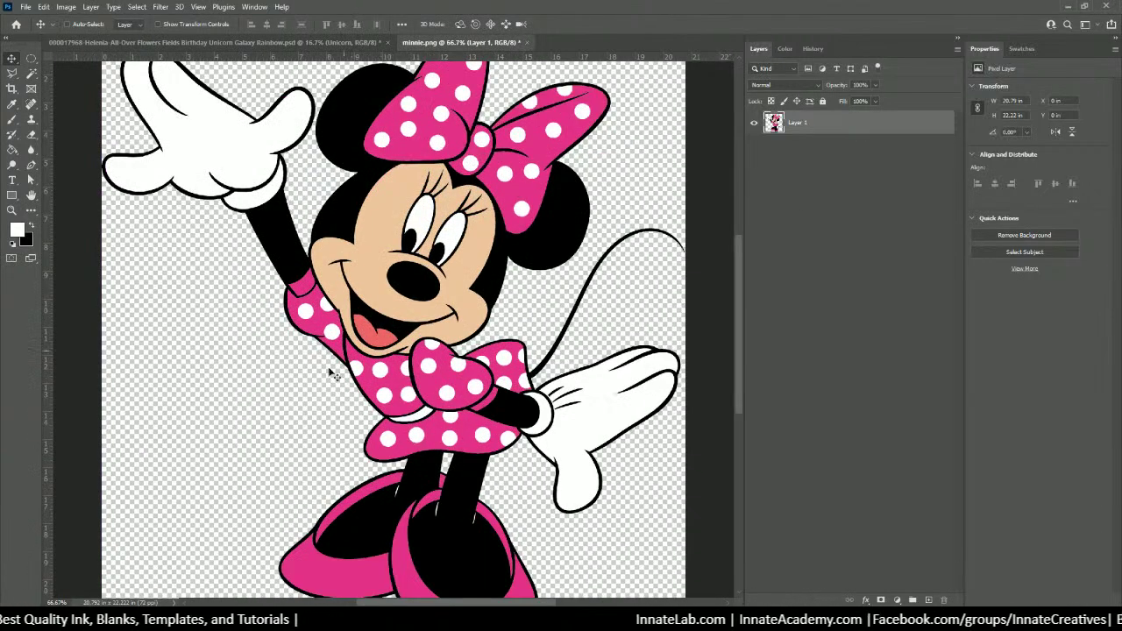
scroll(301, 400, "up", 3)
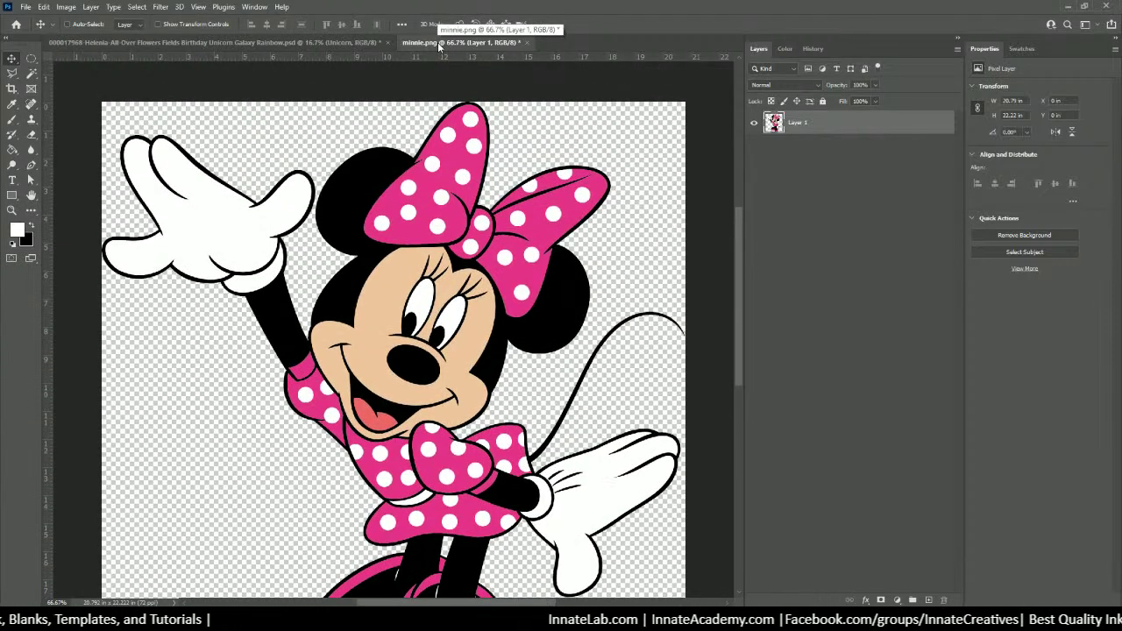
left_click(521, 42)
left_click(560, 233)
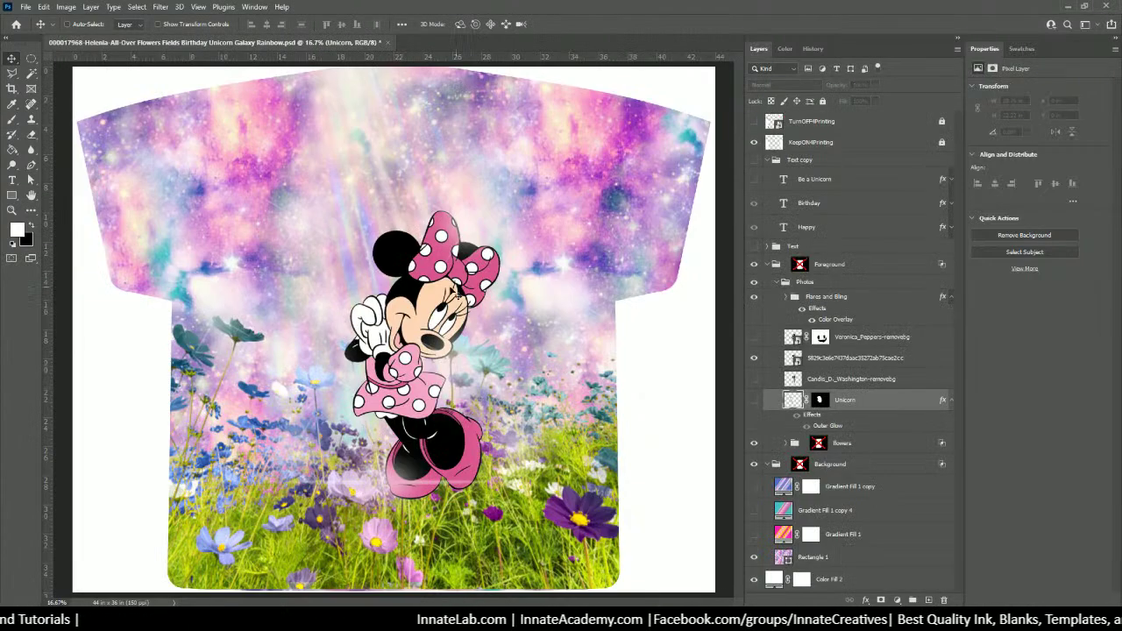
Delete the existing Minnie Mouse artwork layer from the Photos group of the flower field shirt design
right_click(443, 252)
left_click(466, 274)
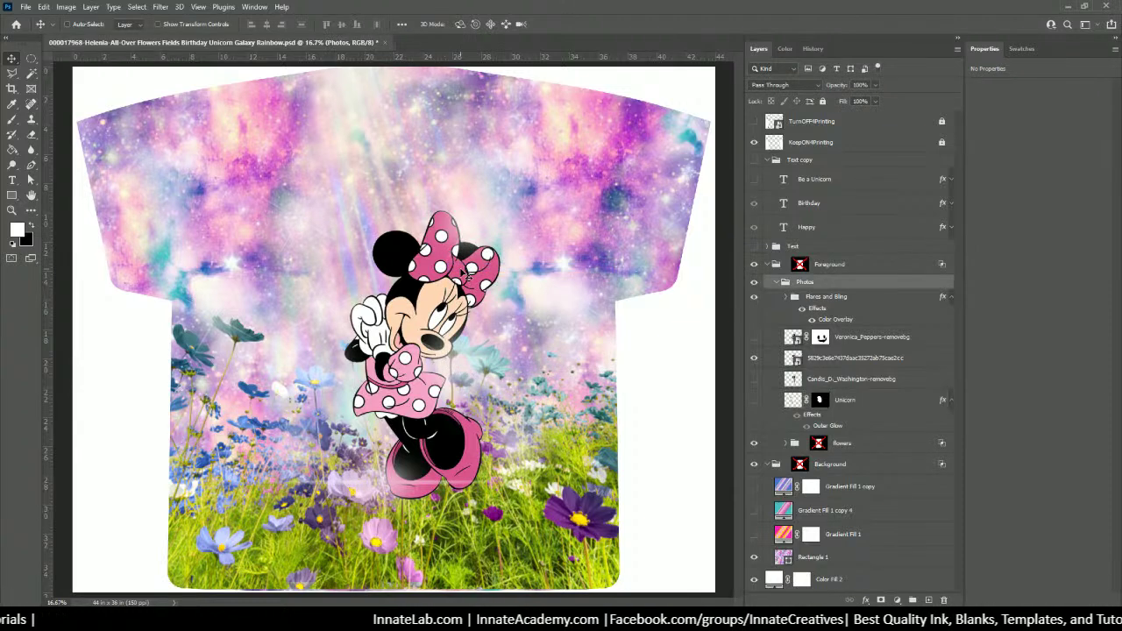
right_click(436, 298)
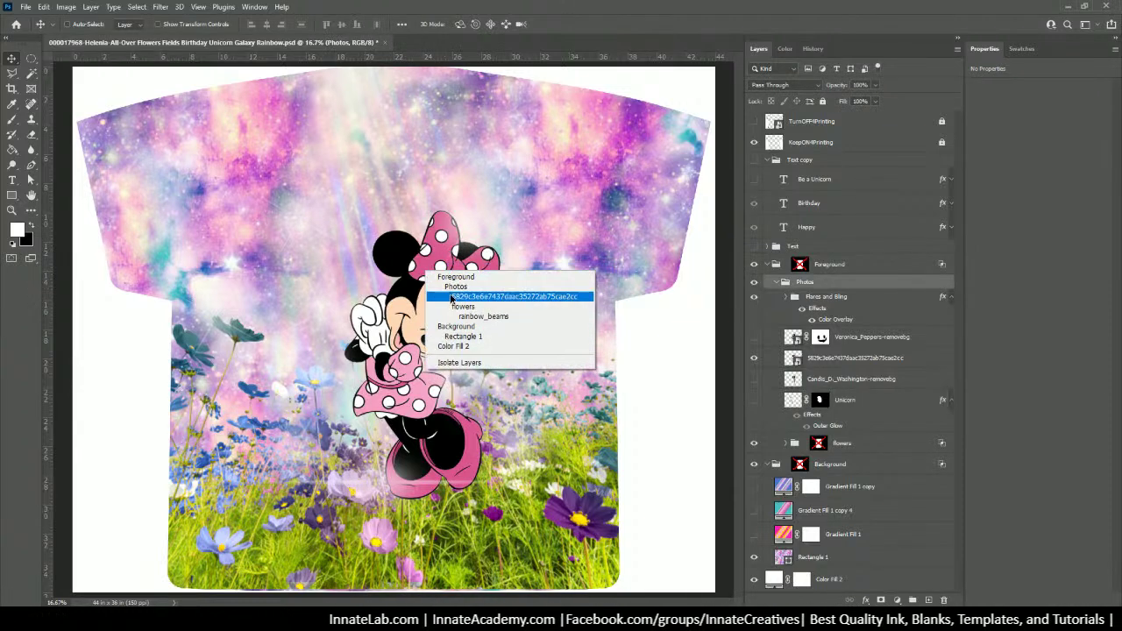
left_click(453, 296)
key("Delete")
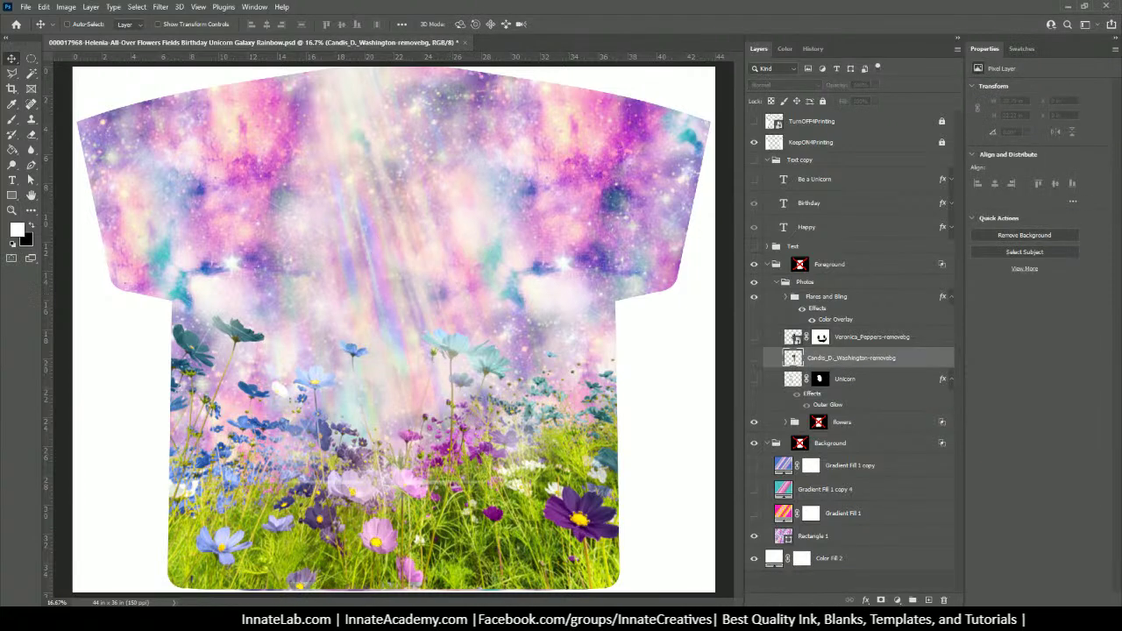
Switch to File Explorer and delete the png-transparent-disney-minnie-mouse preview file from the order folder
key("alt+Tab")
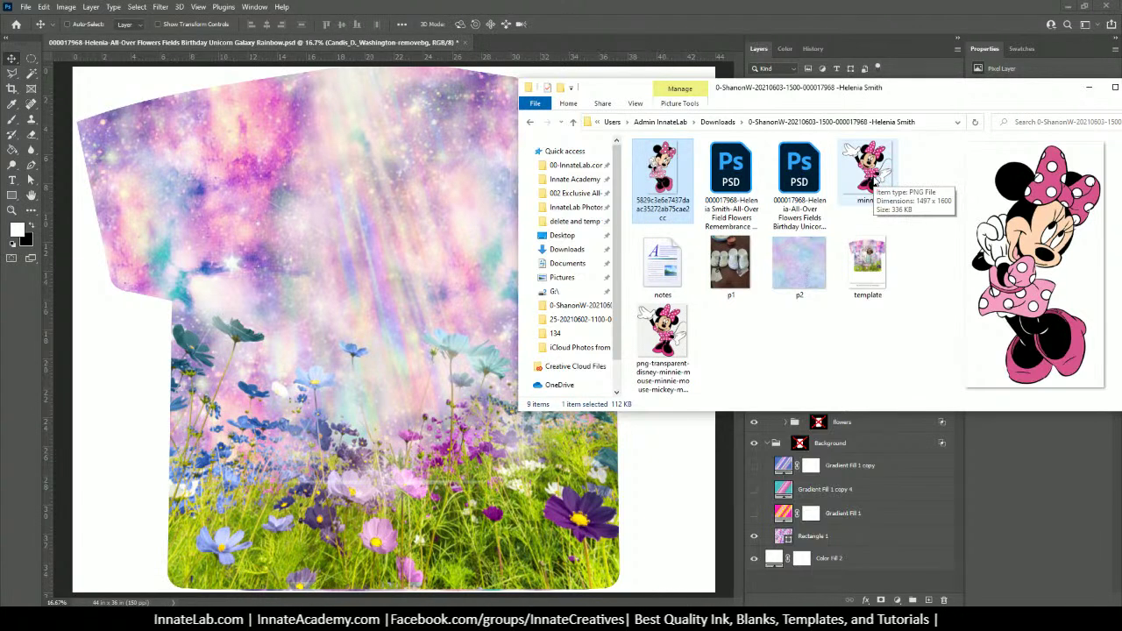
left_click(663, 338)
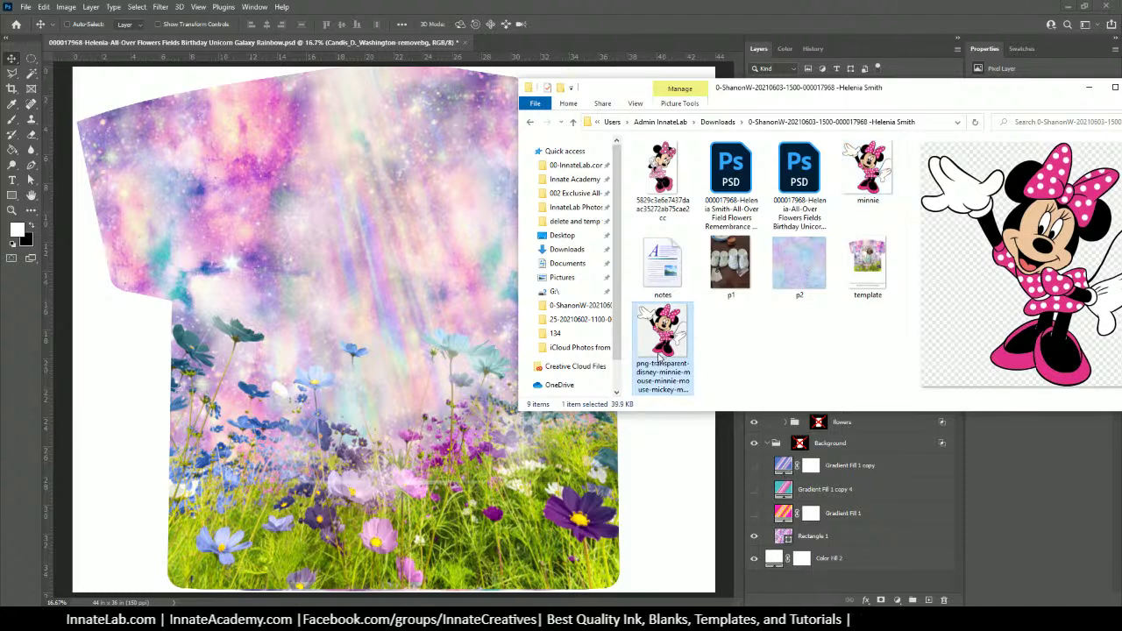
key("Delete")
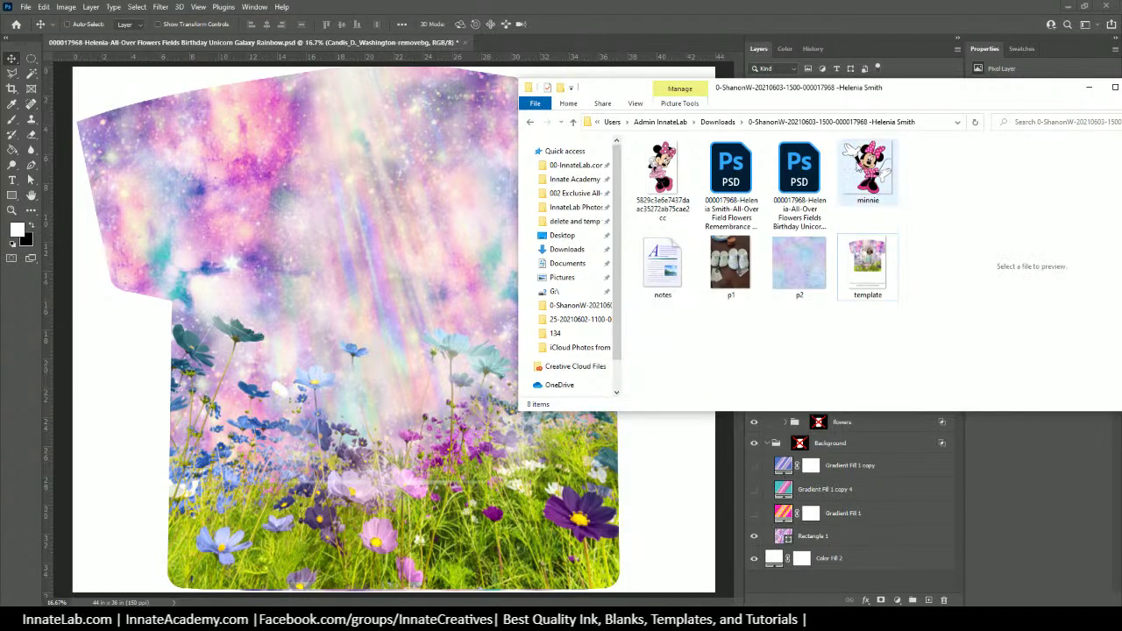
Place the minnie PNG from the order folder into the shirt design in Photoshop, positioned slightly right of the center
left_click_drag(866, 171, 412, 289)
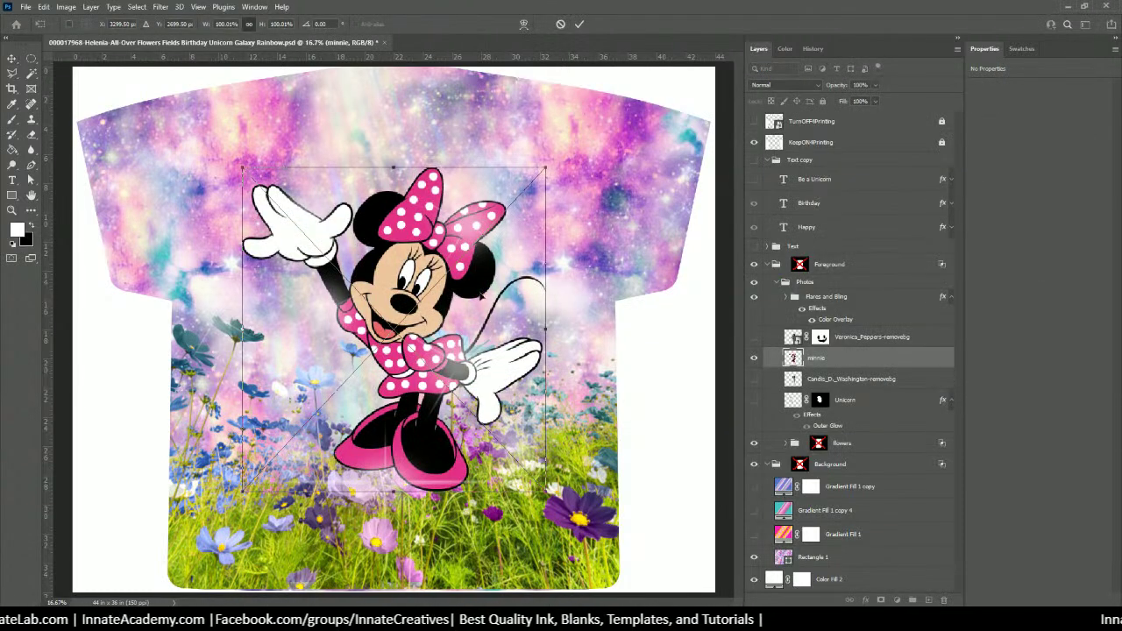
left_click_drag(478, 320, 489, 326)
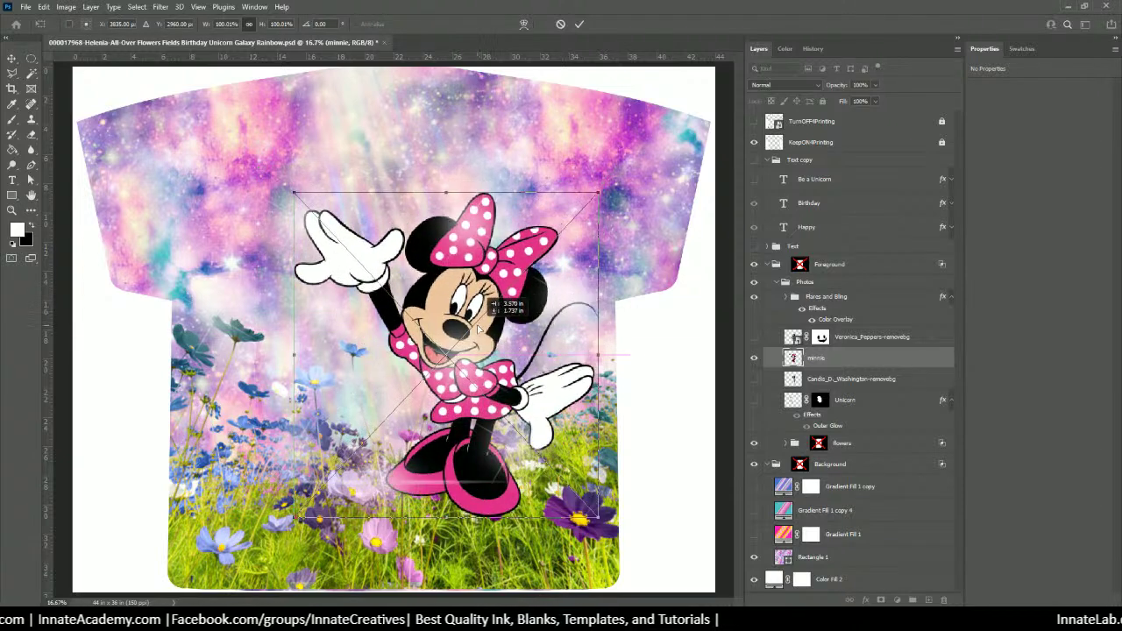
key("Return")
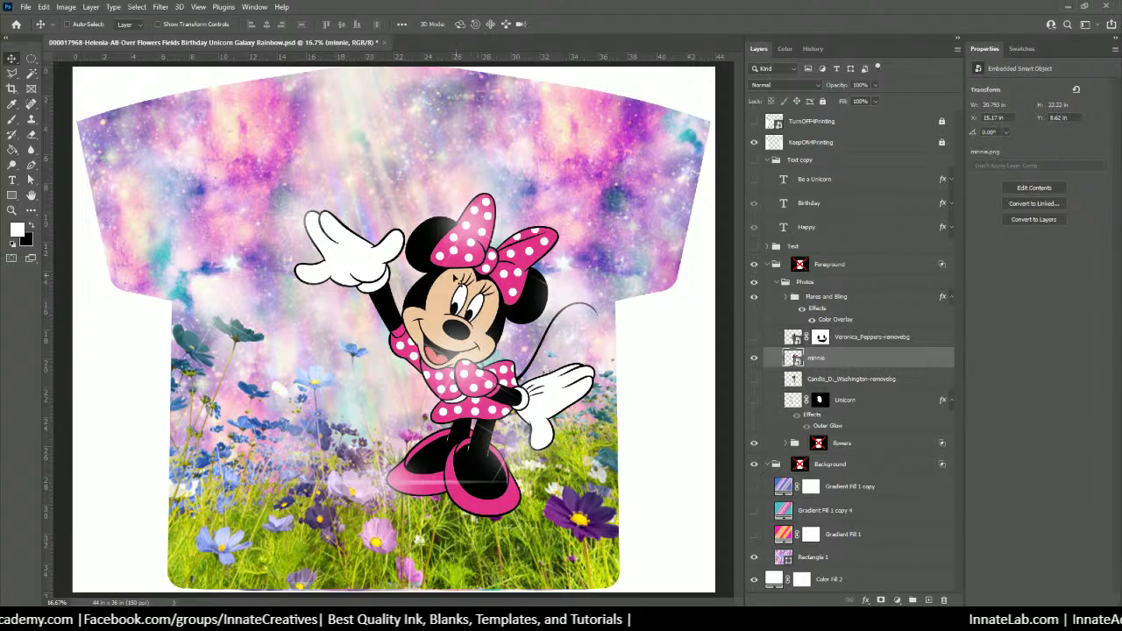
Place the p2 pattern image from the order folder into the shirt design, enlarged to about 7.5 in wide on the upper-left chest
key("alt+Tab")
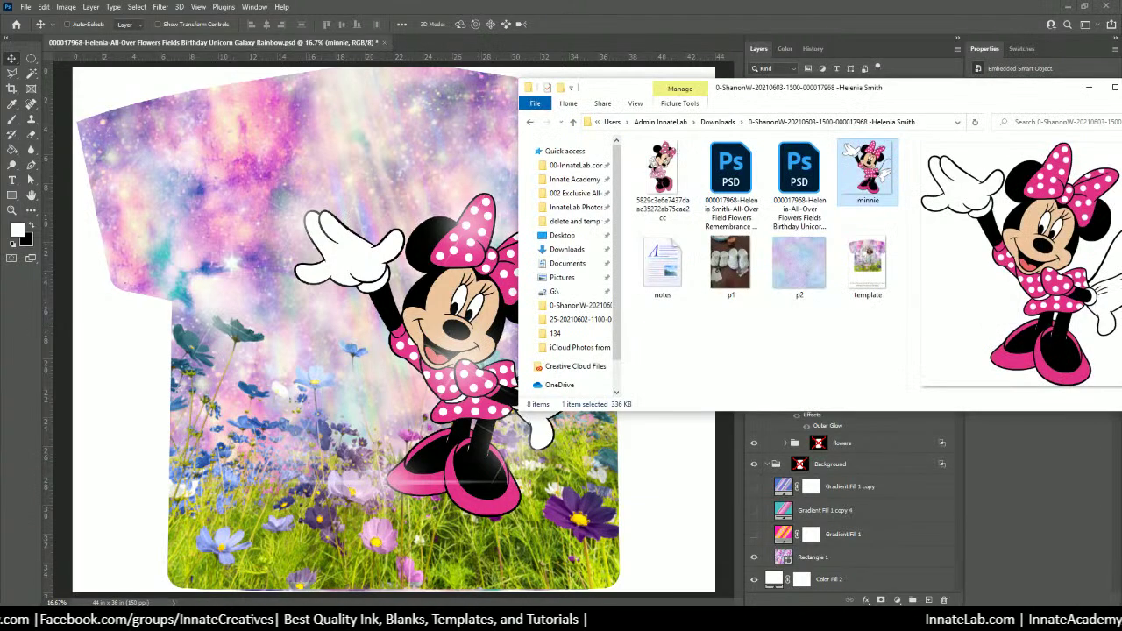
left_click(796, 263)
left_click_drag(798, 261, 271, 238)
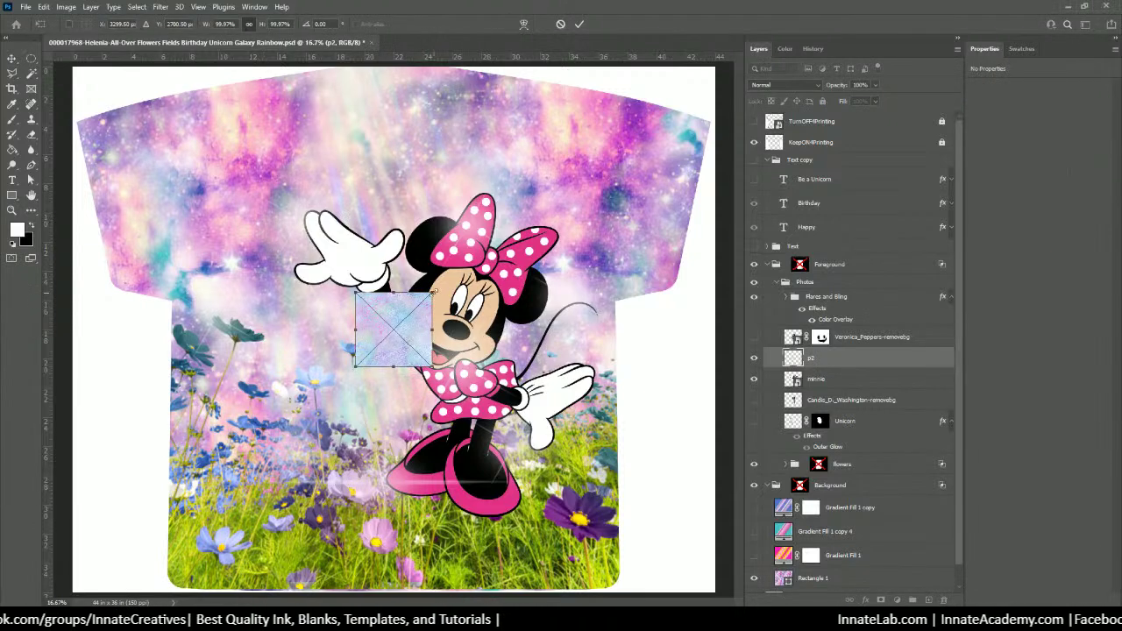
left_click_drag(432, 293, 458, 252)
left_click_drag(419, 335, 219, 242)
key("Return")
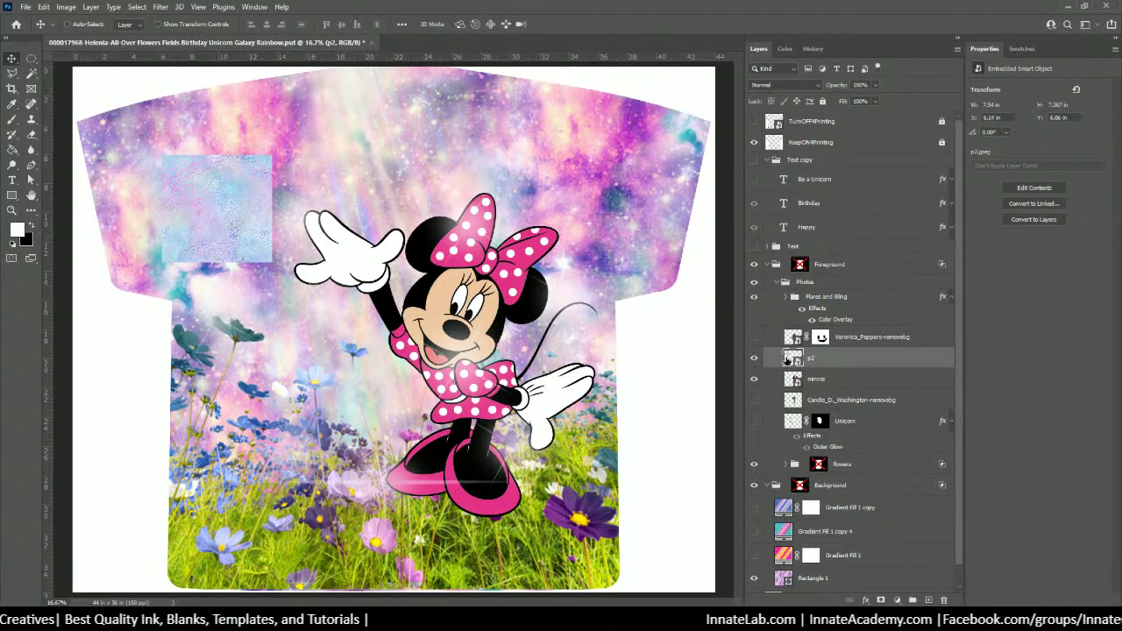
Open the contents of the p2 smart object, define them as a pattern named "leopard rainbow", and close the p2 document
double_click(788, 360)
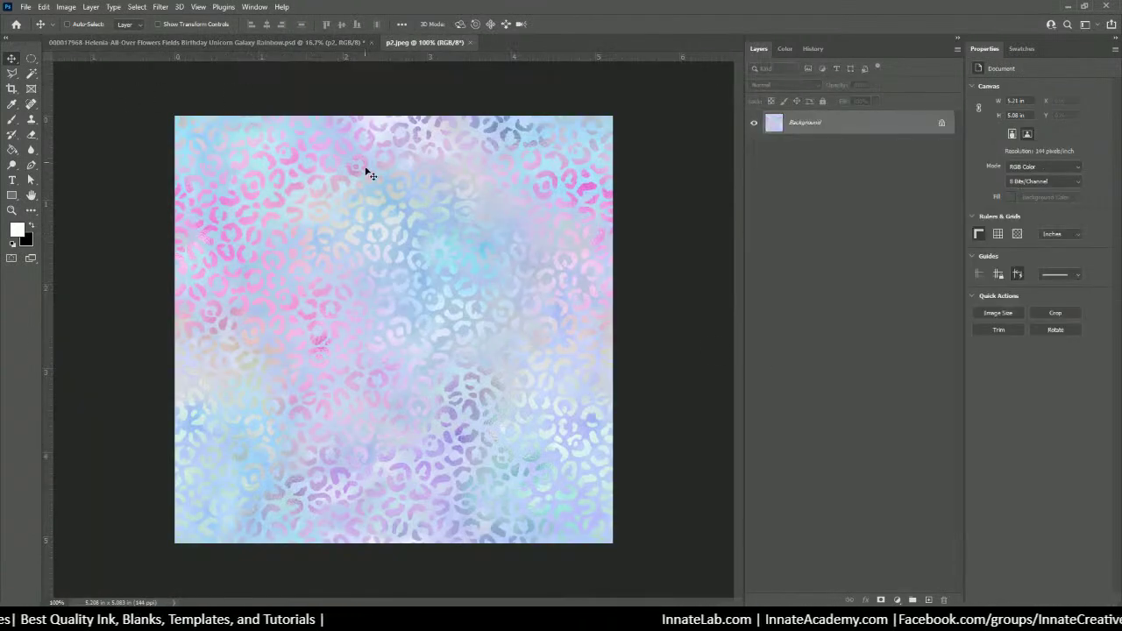
left_click(43, 7)
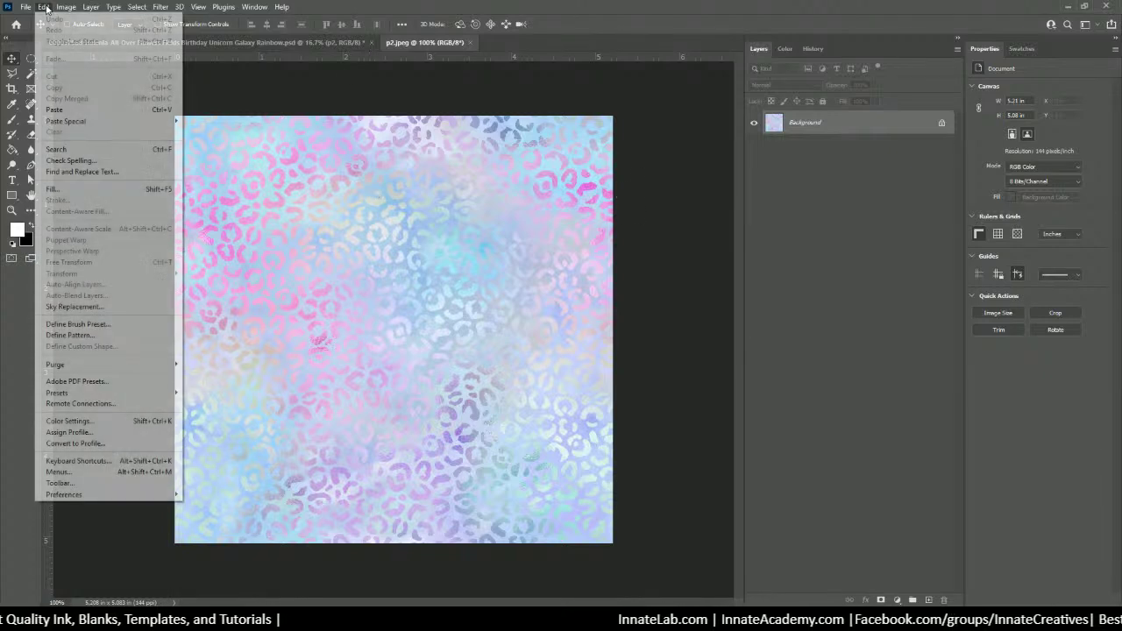
left_click(96, 335)
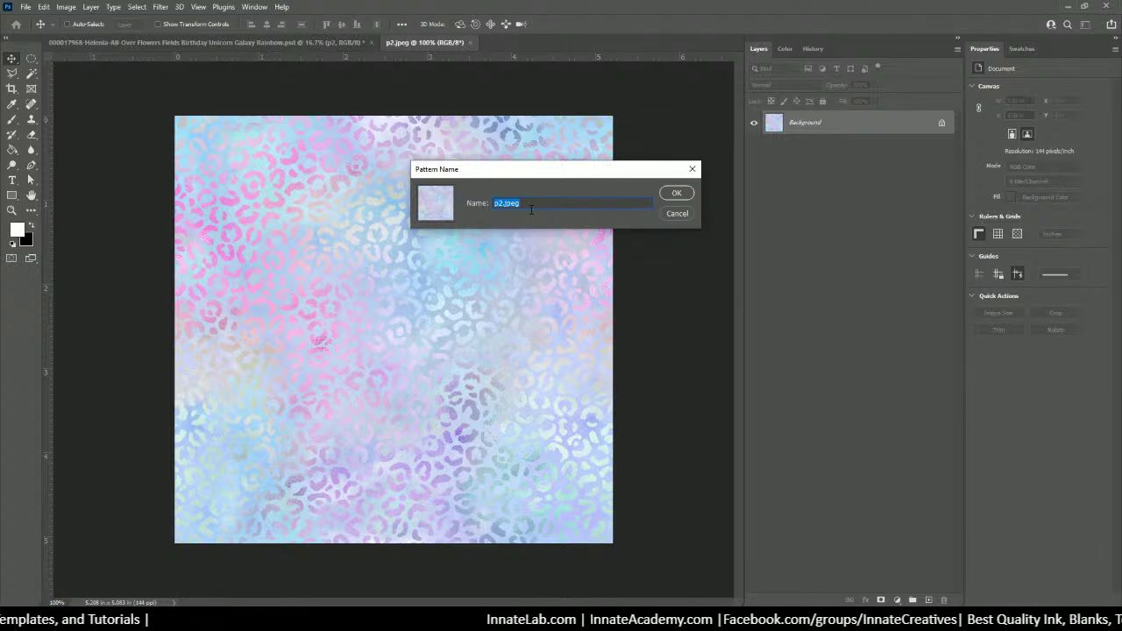
type("leopard rainbow")
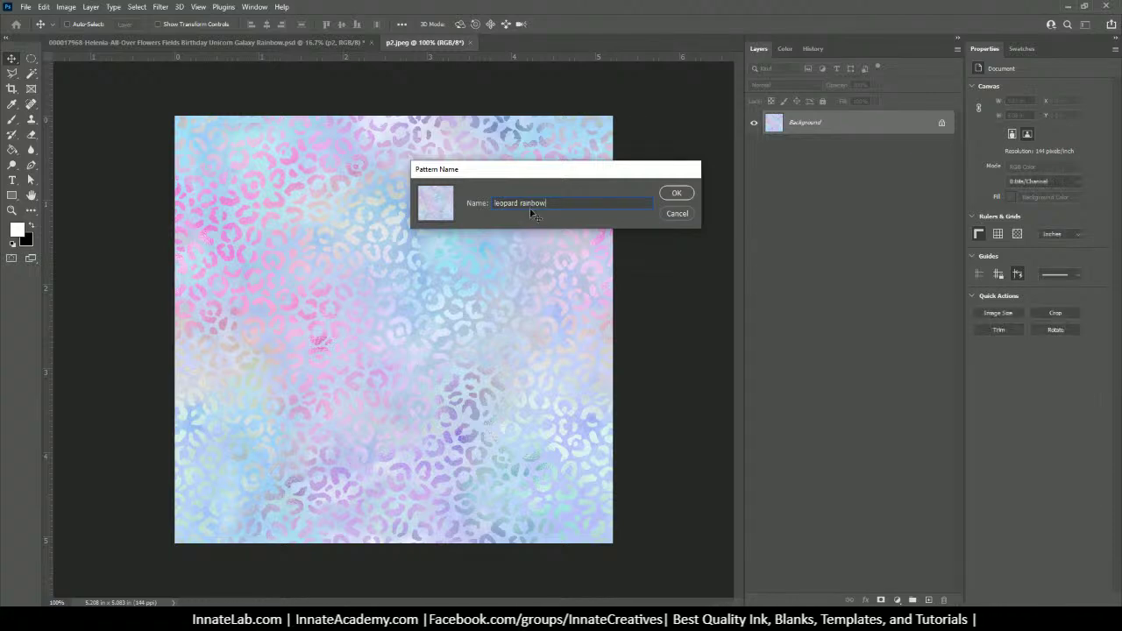
key("Return")
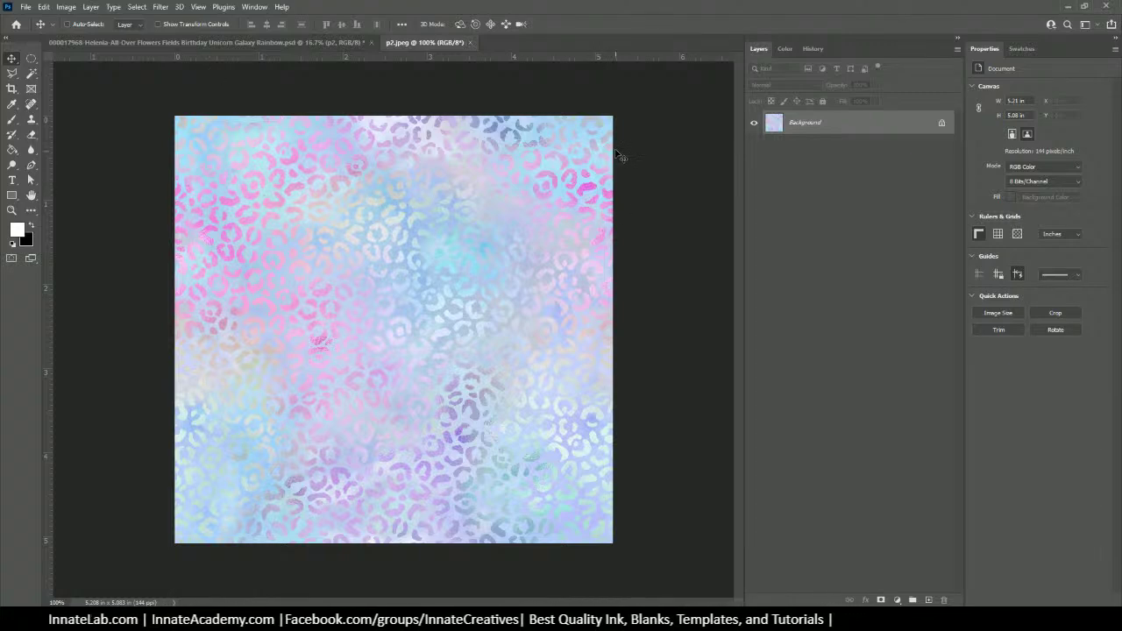
left_click(469, 42)
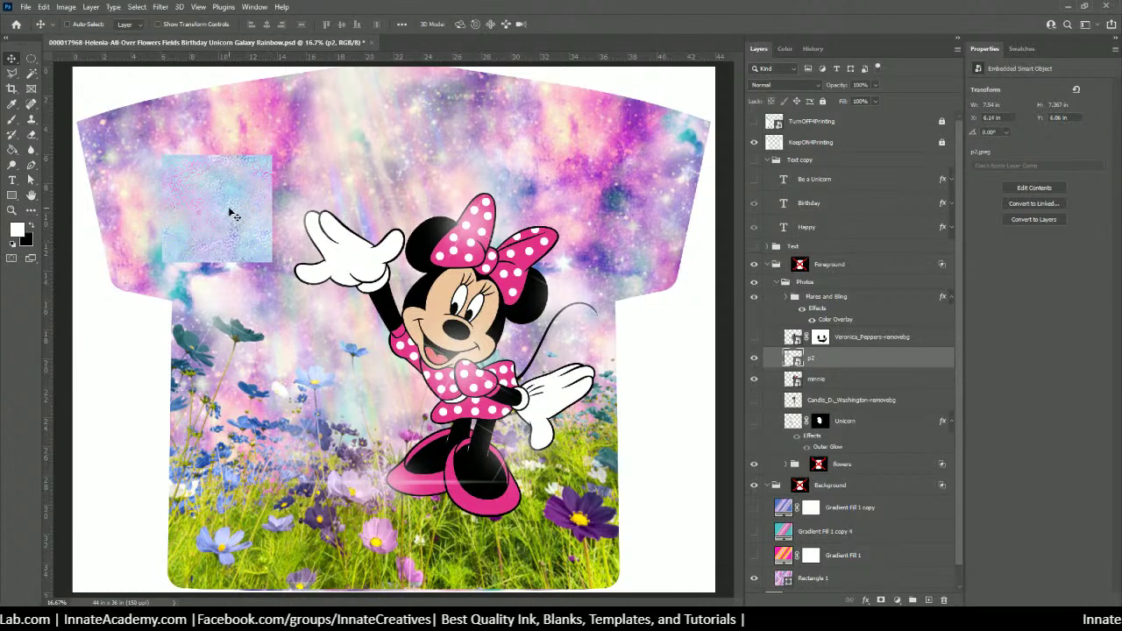
Enlarge the p2 pattern image to about 17.8 by 17.3 in and move it over the shirt's left sleeve
key("ctrl+t")
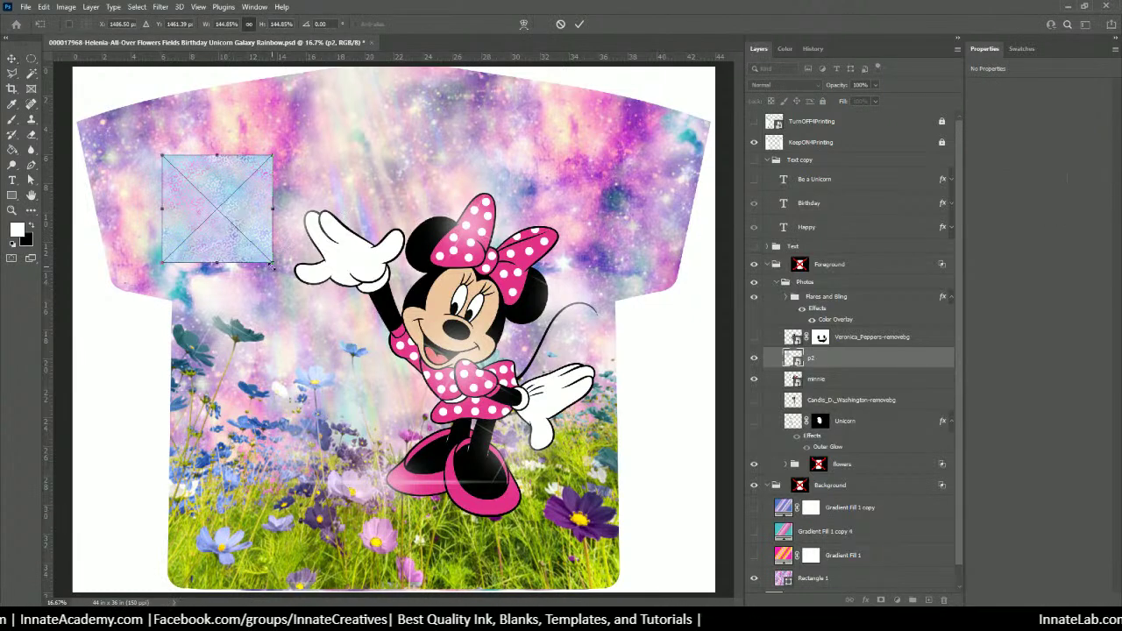
left_click_drag(272, 264, 463, 382)
left_click_drag(342, 289, 242, 203)
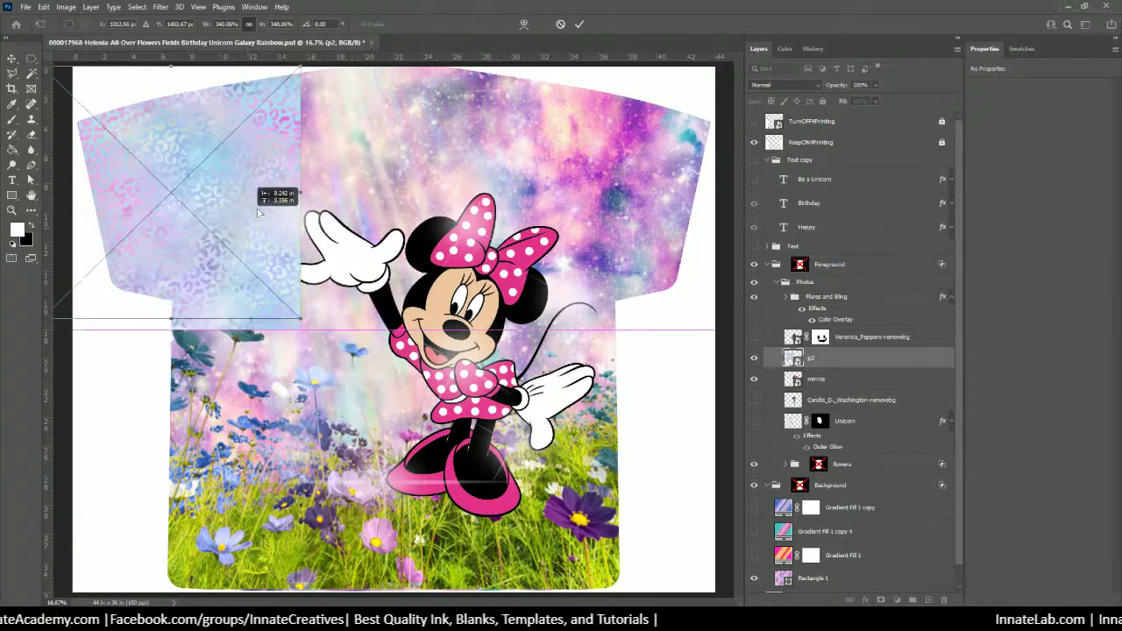
key("Return")
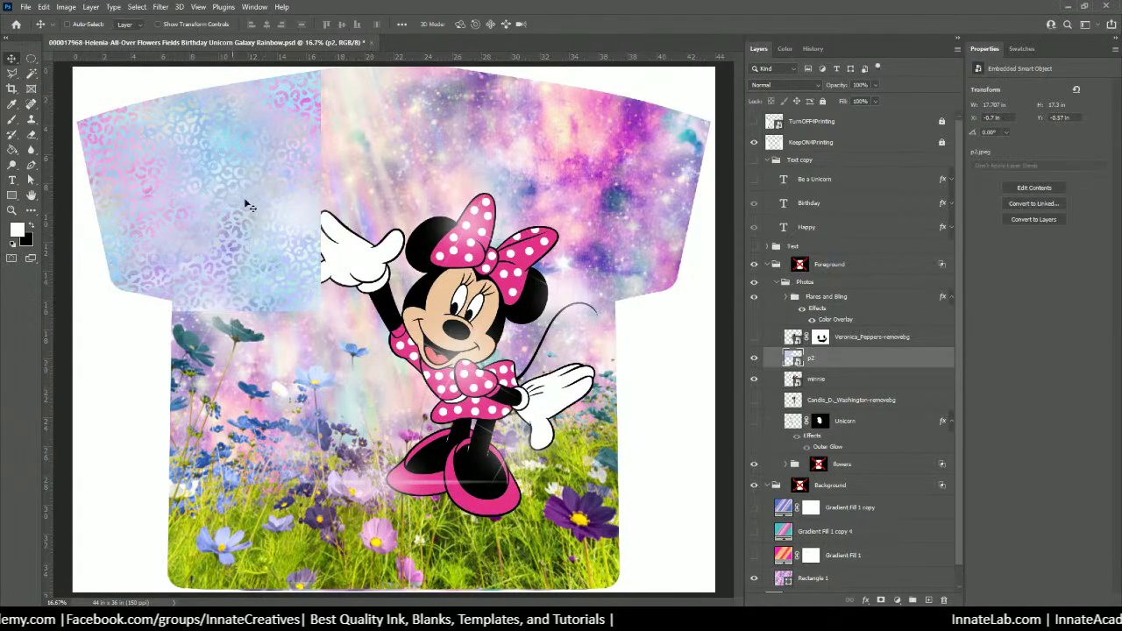
Place the p1 shoe photo from the order folder on the shirt's lower-left side, enlarged to about 13.4 by 17.8 in
key("alt+Tab")
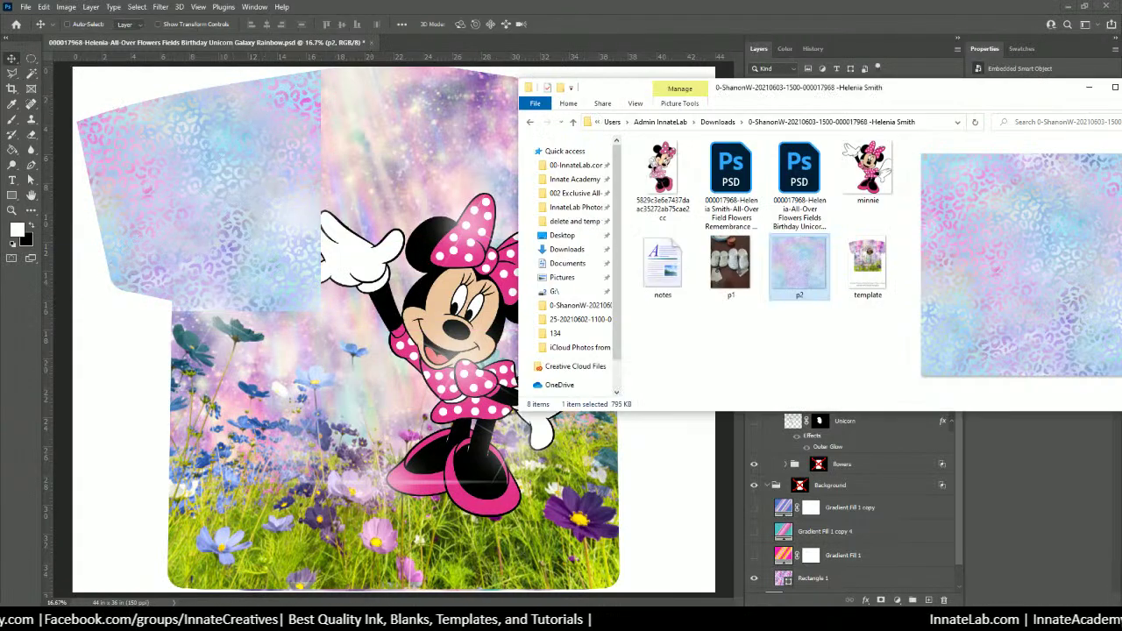
left_click(732, 267)
left_click_drag(736, 267, 150, 363)
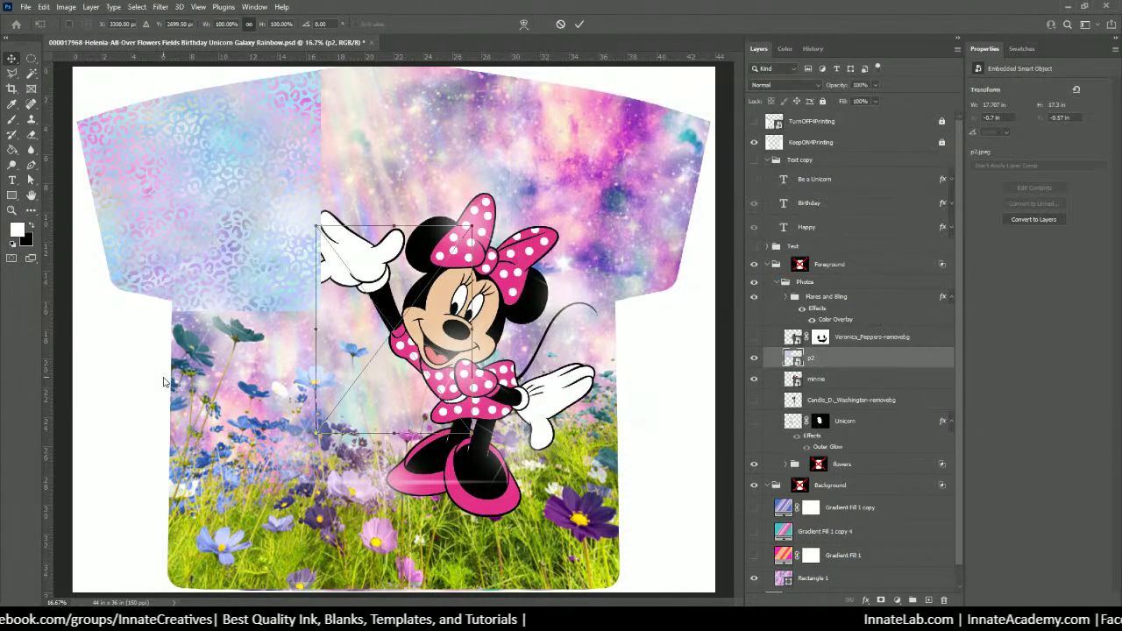
left_click_drag(368, 373, 132, 446)
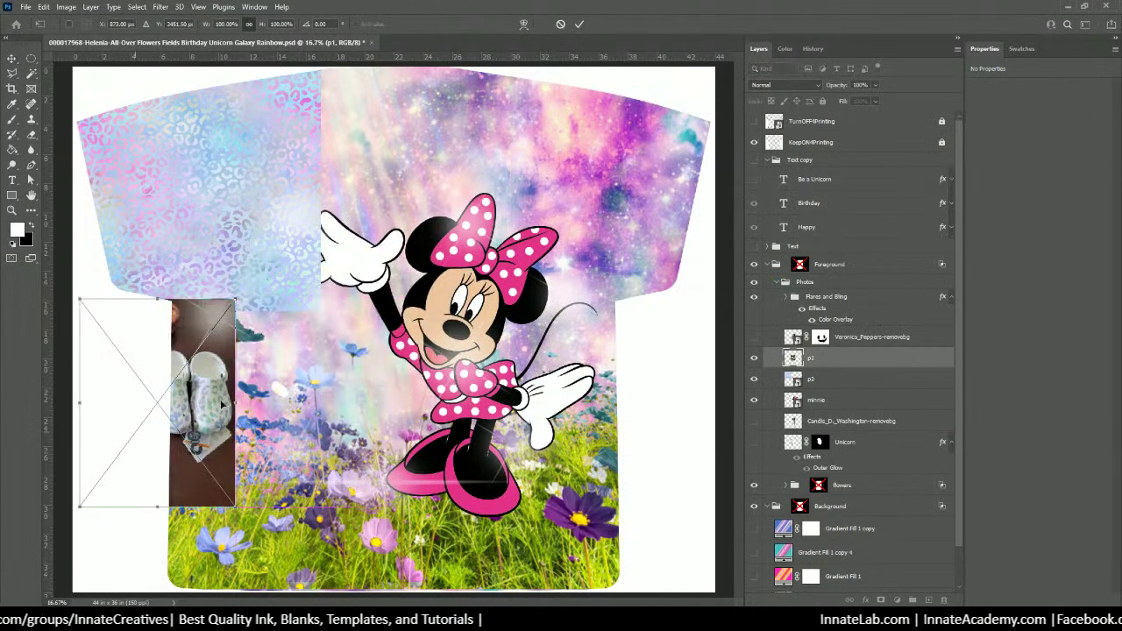
left_click_drag(235, 301, 313, 274)
key("Return")
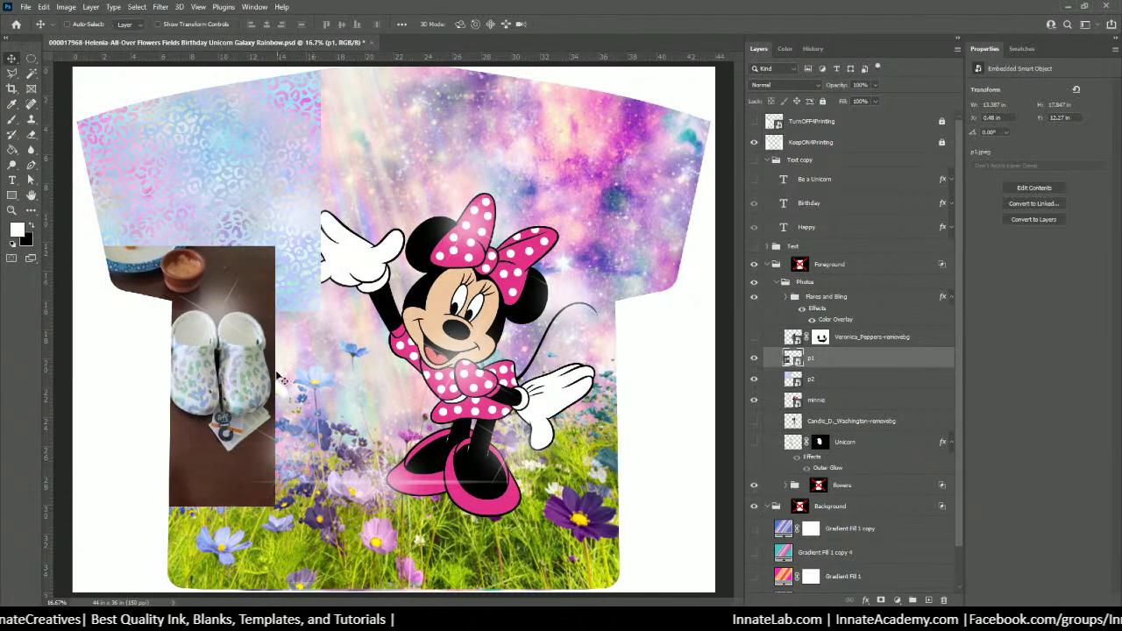
Move the p1 shoe photo to the top of the layer stack and shift it to the lower-left corner of the canvas
left_click_drag(260, 408, 265, 456)
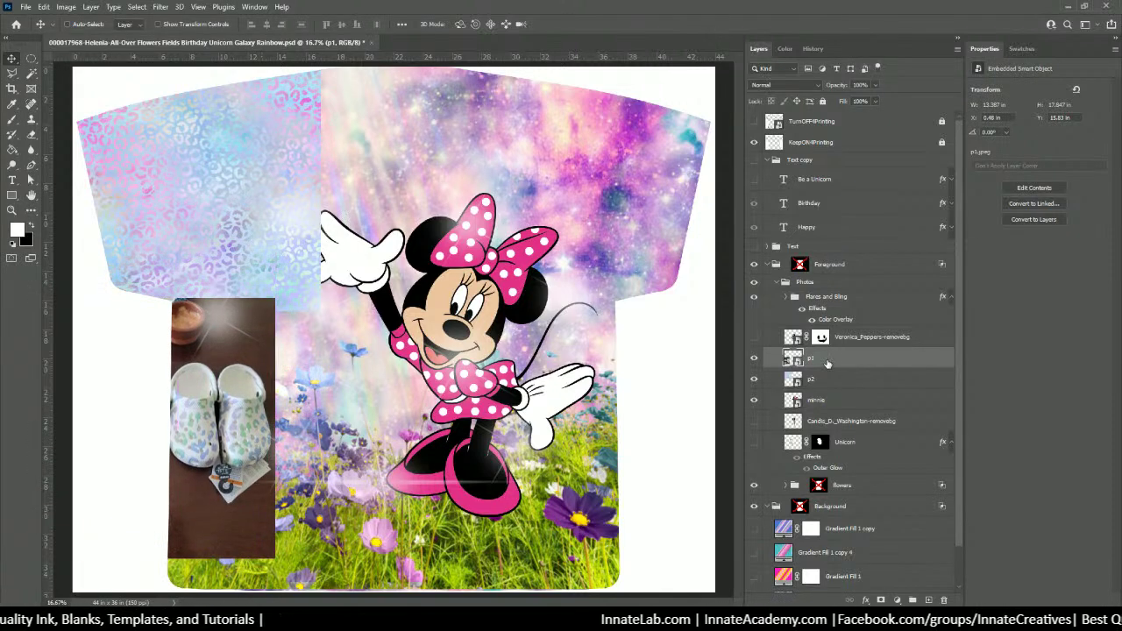
left_click_drag(826, 363, 807, 115)
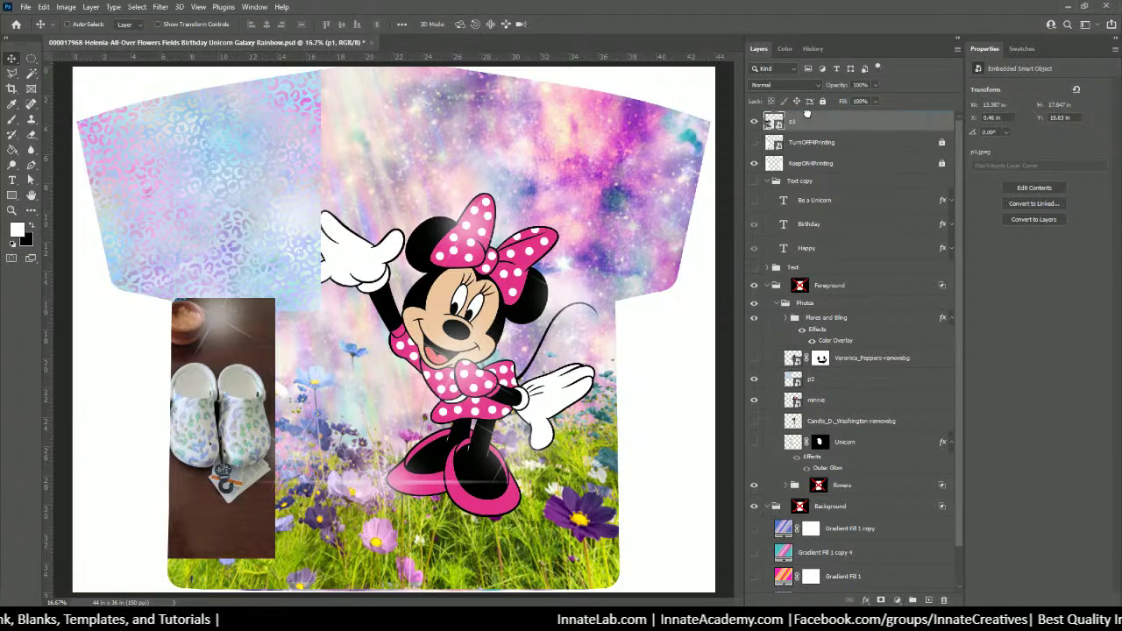
left_click_drag(221, 462, 221, 484)
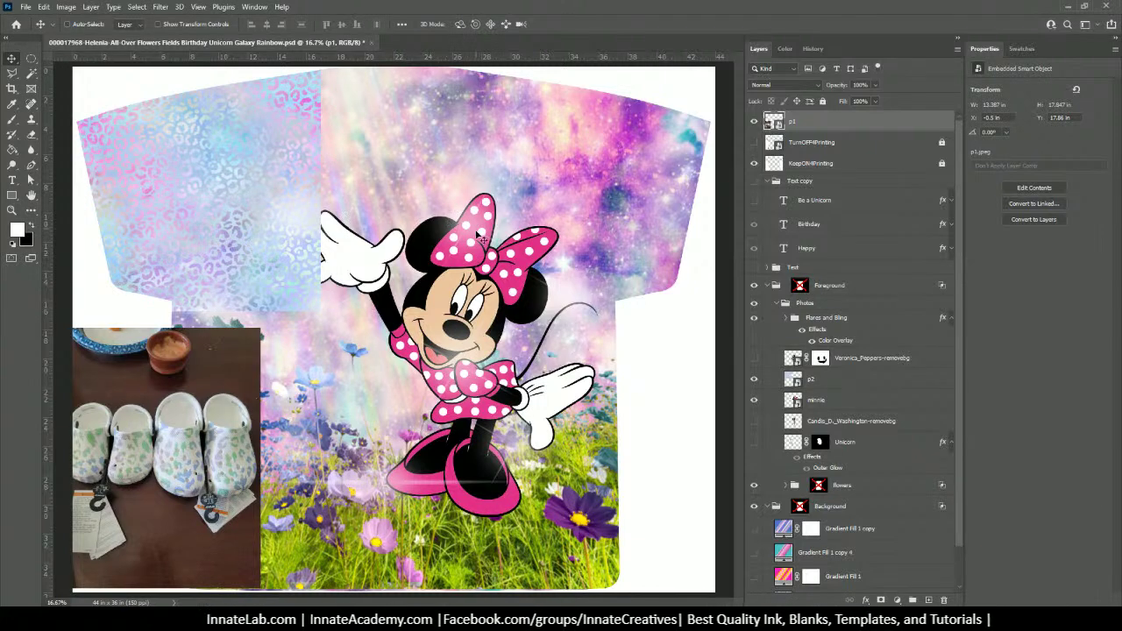
Select all pink areas of the minnie layer's bow, dress and shoes using the Magic Wand at tolerance 10 with Contiguous off
right_click(476, 233)
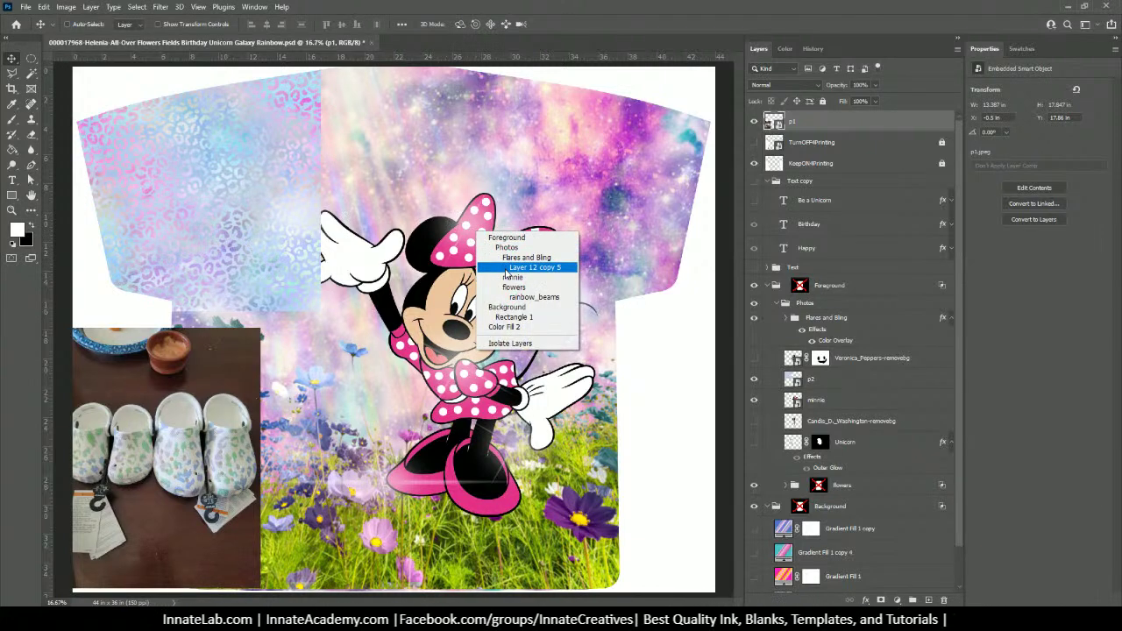
left_click(513, 277)
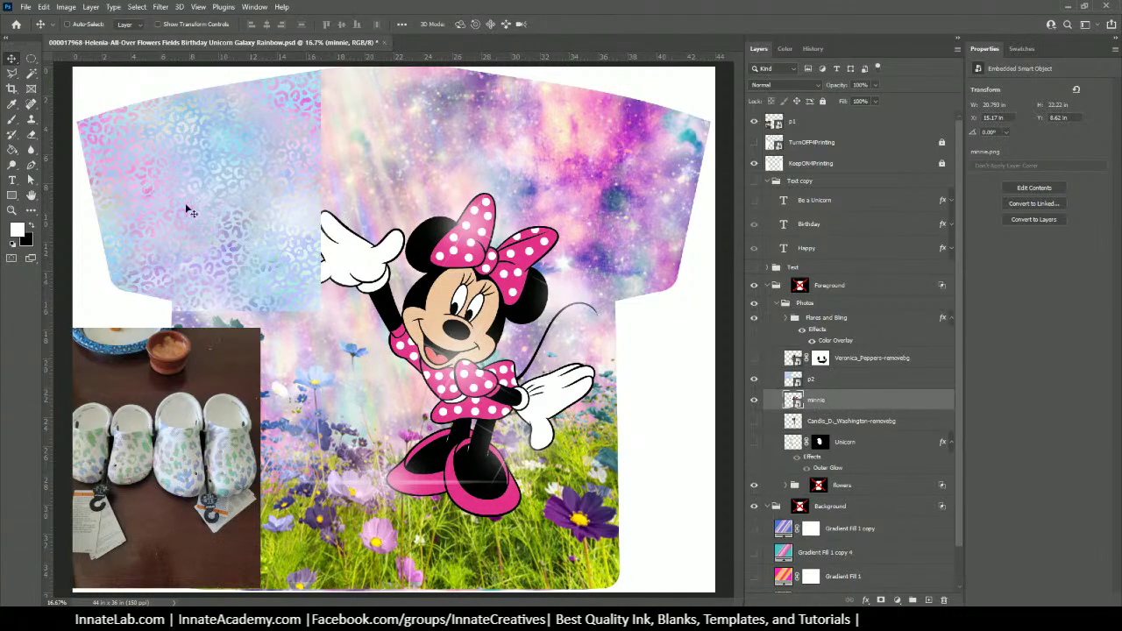
left_click(32, 76)
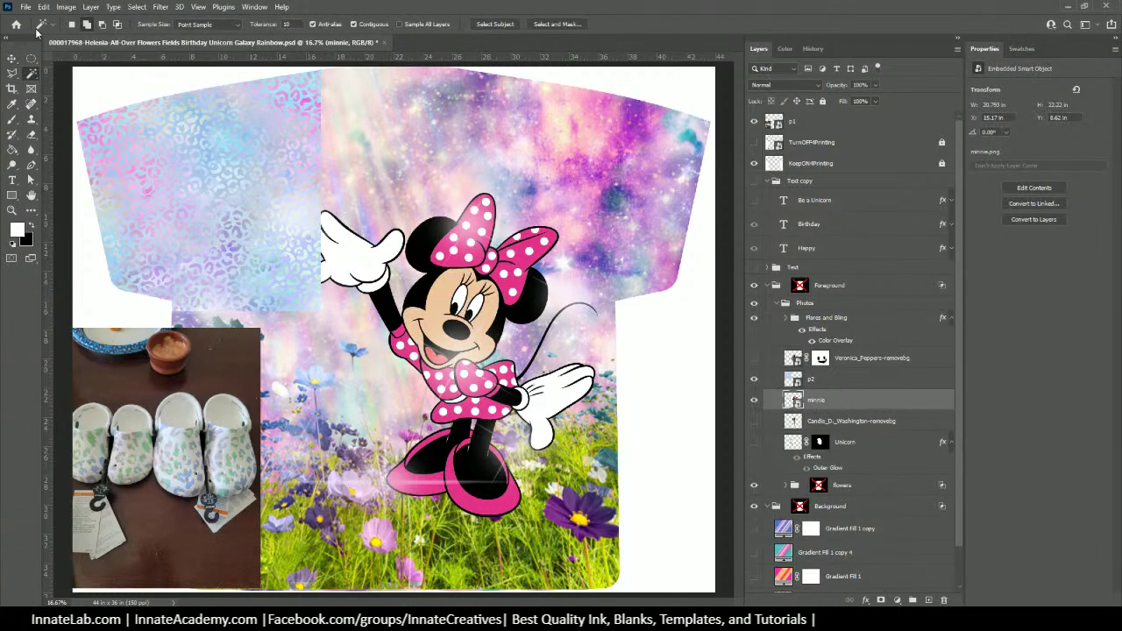
left_click(356, 25)
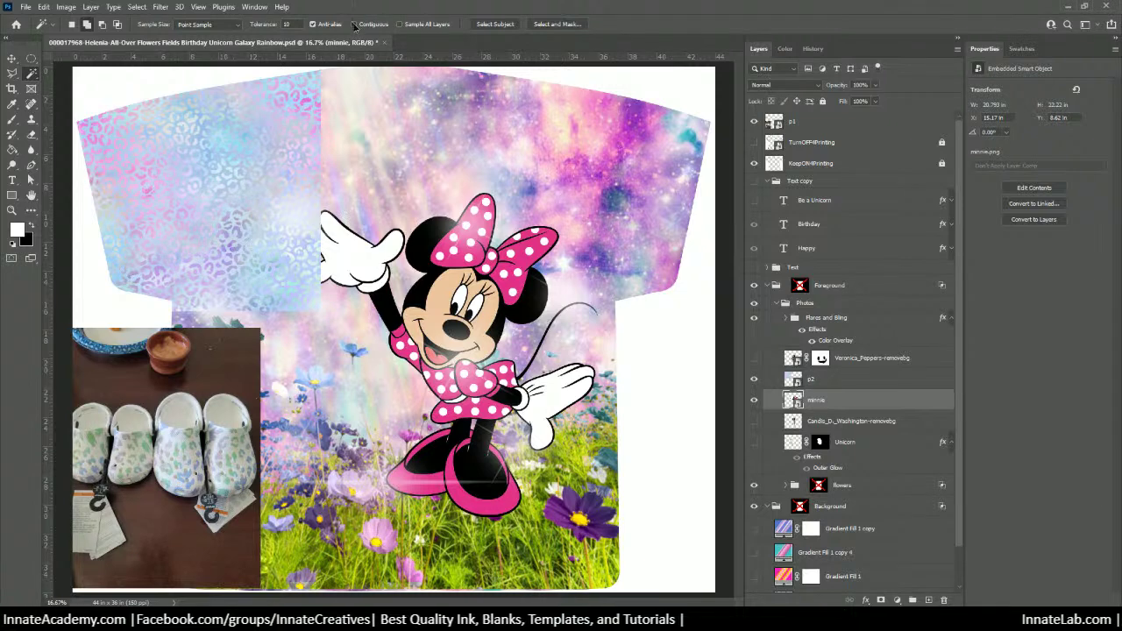
left_click(355, 25)
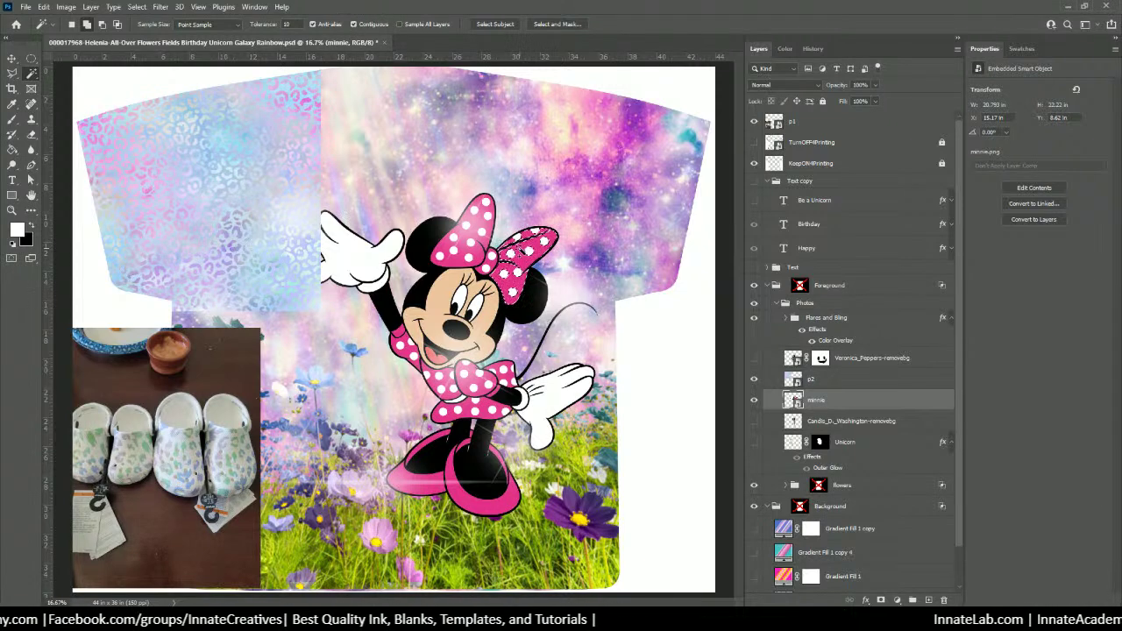
left_click(355, 24)
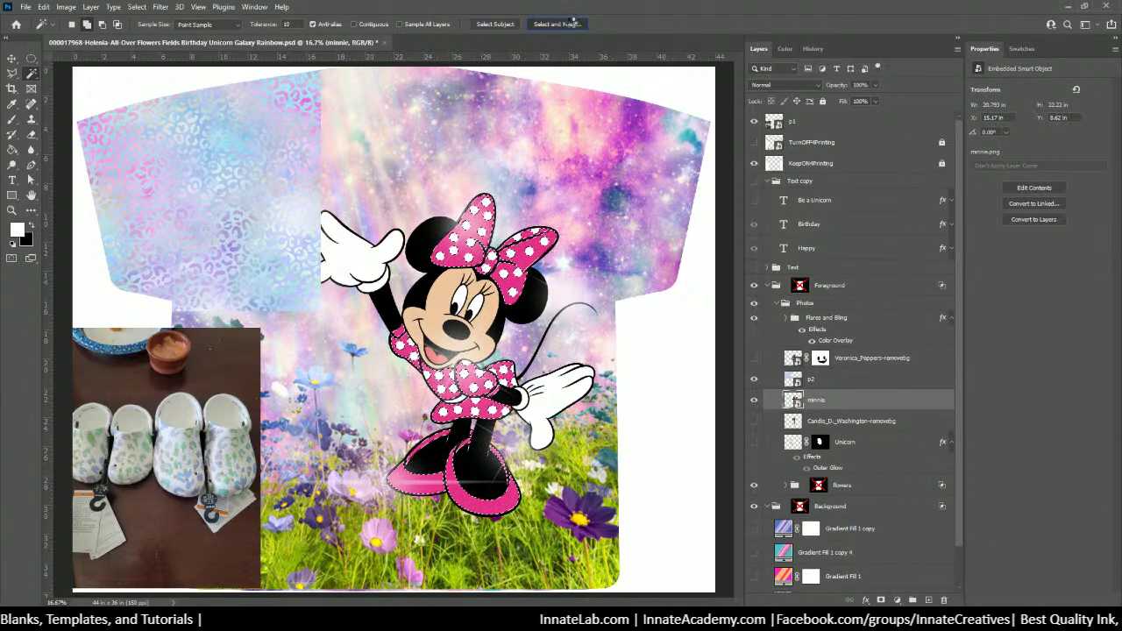
Expand the selection of Minnie's pink areas in Select and Mask by shifting its edge outward to about +68%
left_click(569, 24)
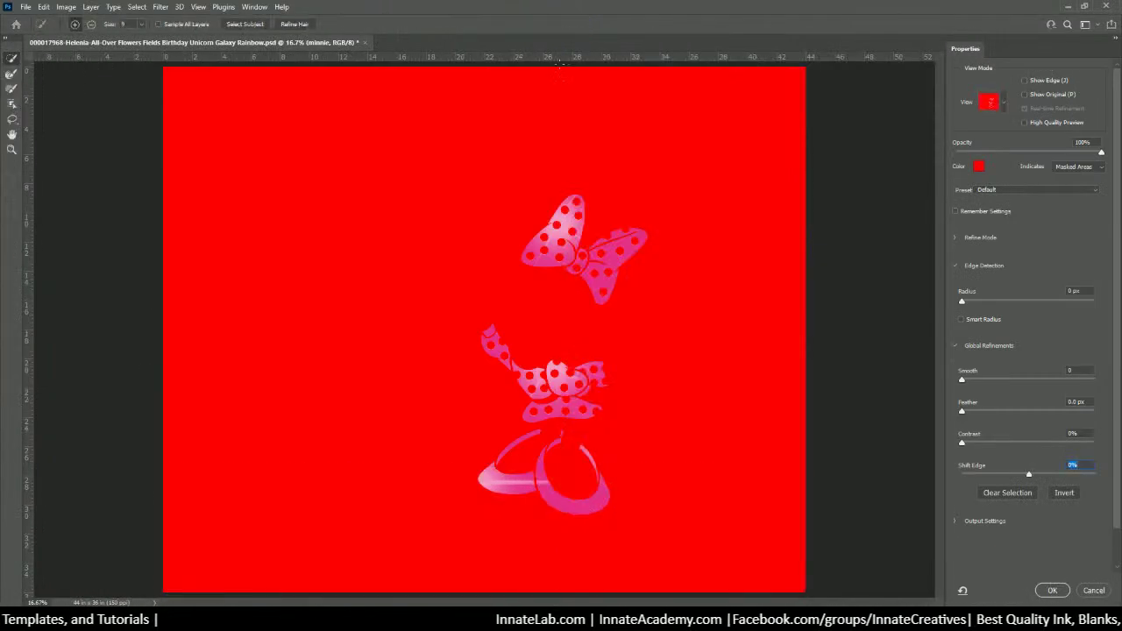
left_click_drag(1038, 153, 1075, 152)
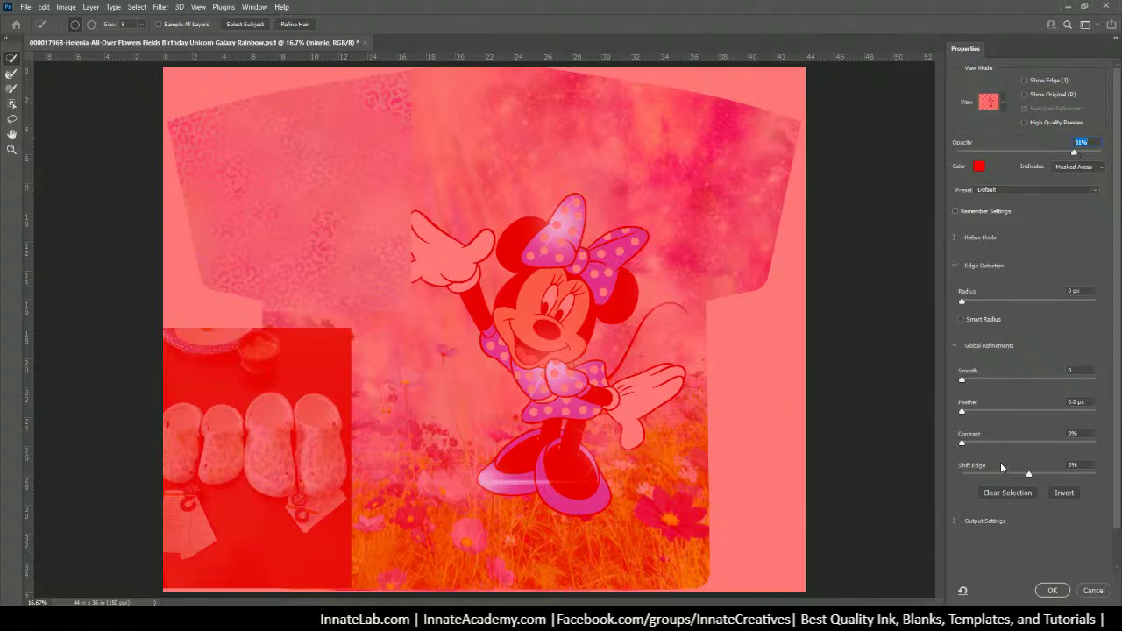
left_click(1036, 475)
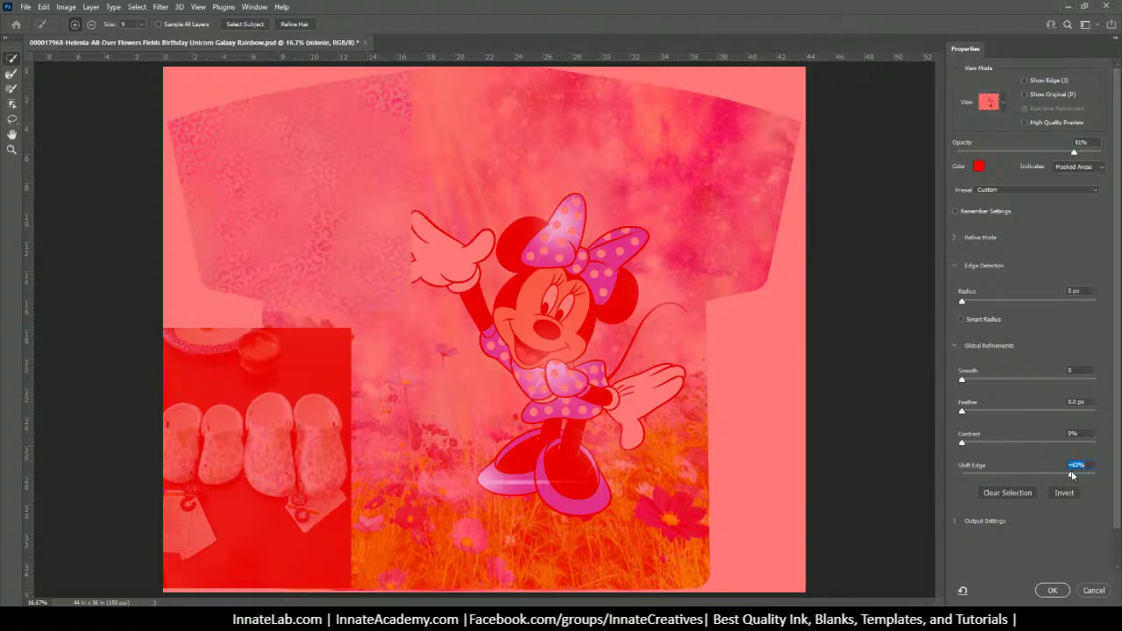
left_click_drag(1074, 151, 1119, 173)
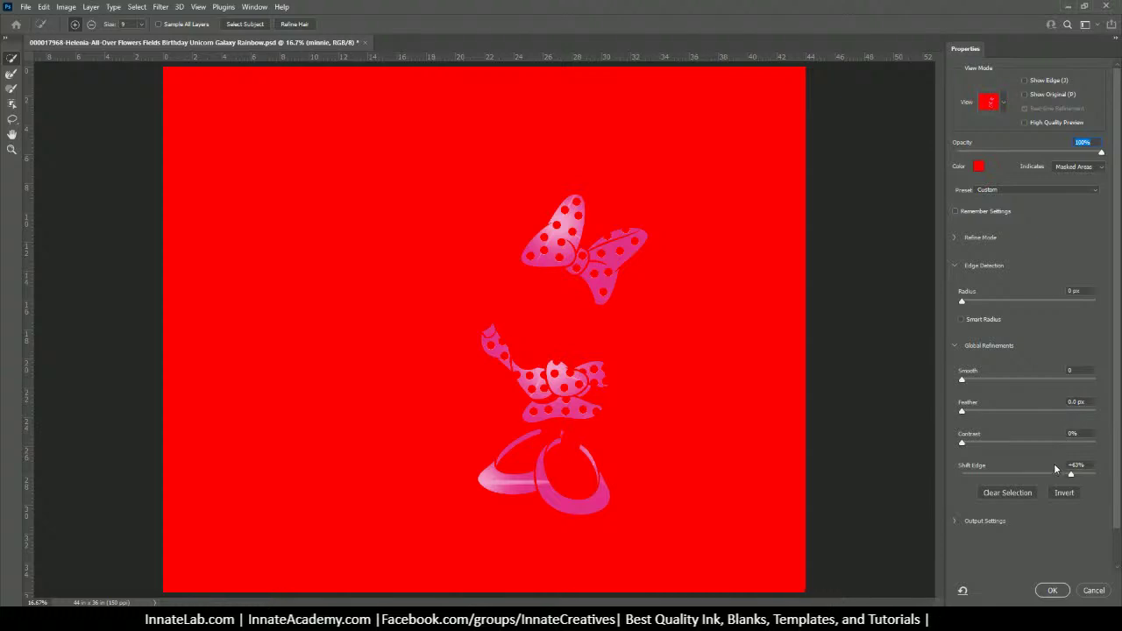
left_click_drag(996, 472, 975, 478)
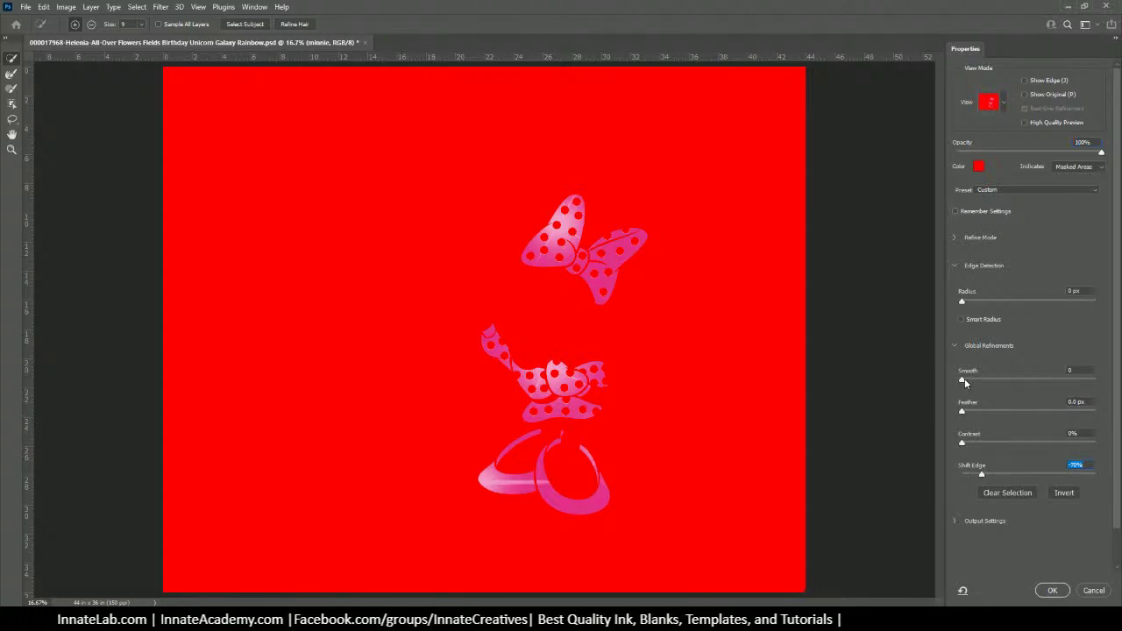
left_click(1067, 474)
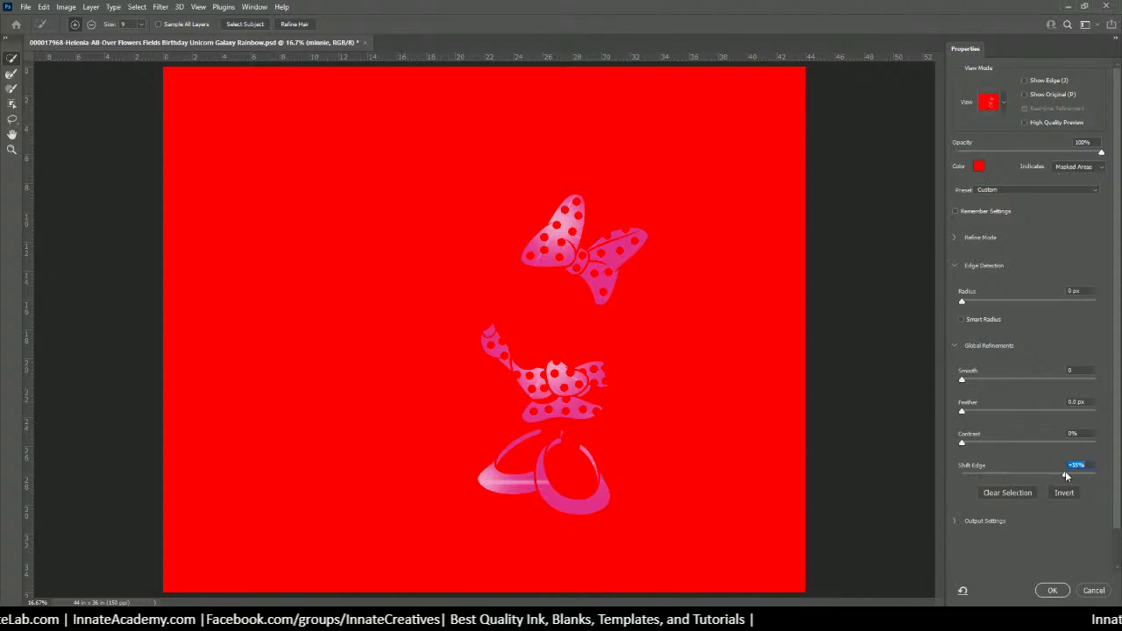
left_click_drag(1066, 476, 1074, 474)
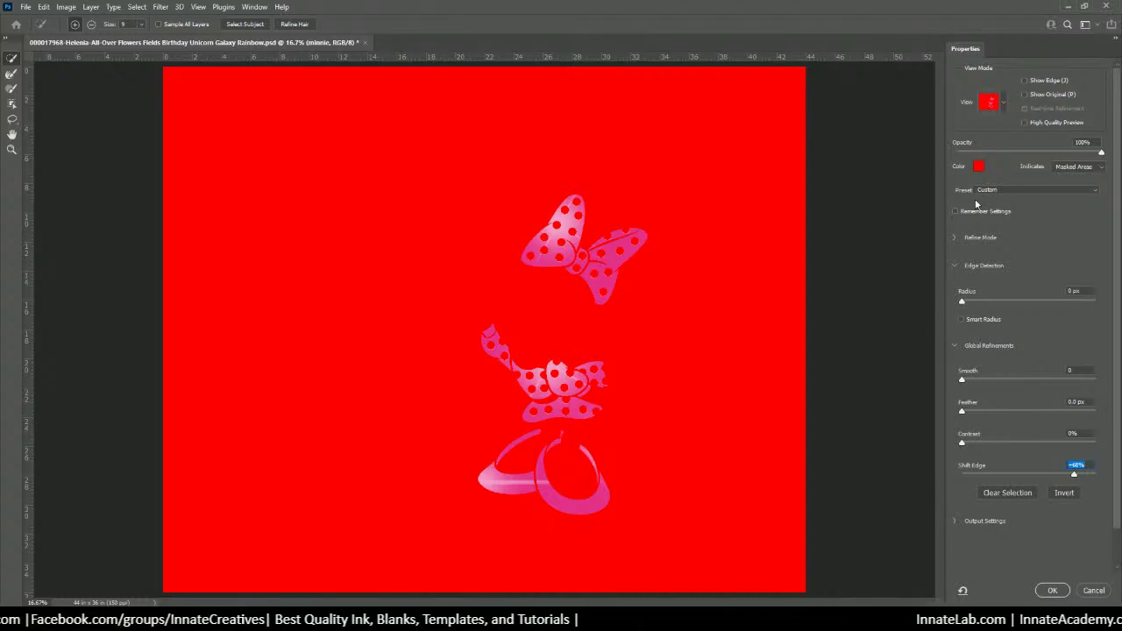
left_click(1053, 591)
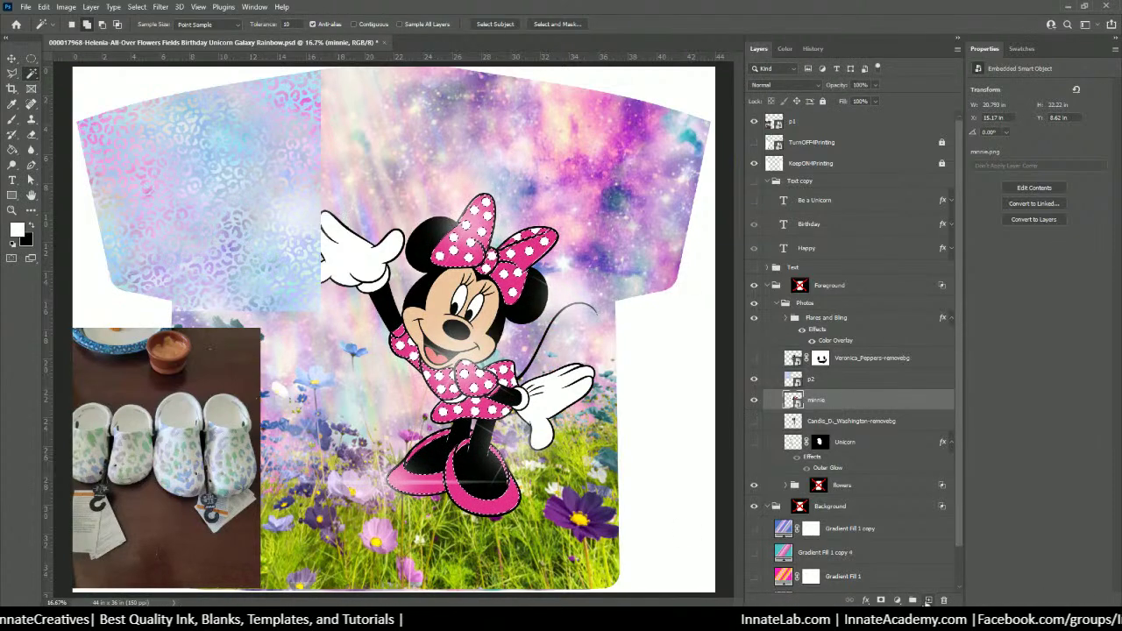
Fill the selected outfit areas with white on a new layer above minnie, and add a Pattern fill layer over it
left_click(928, 602)
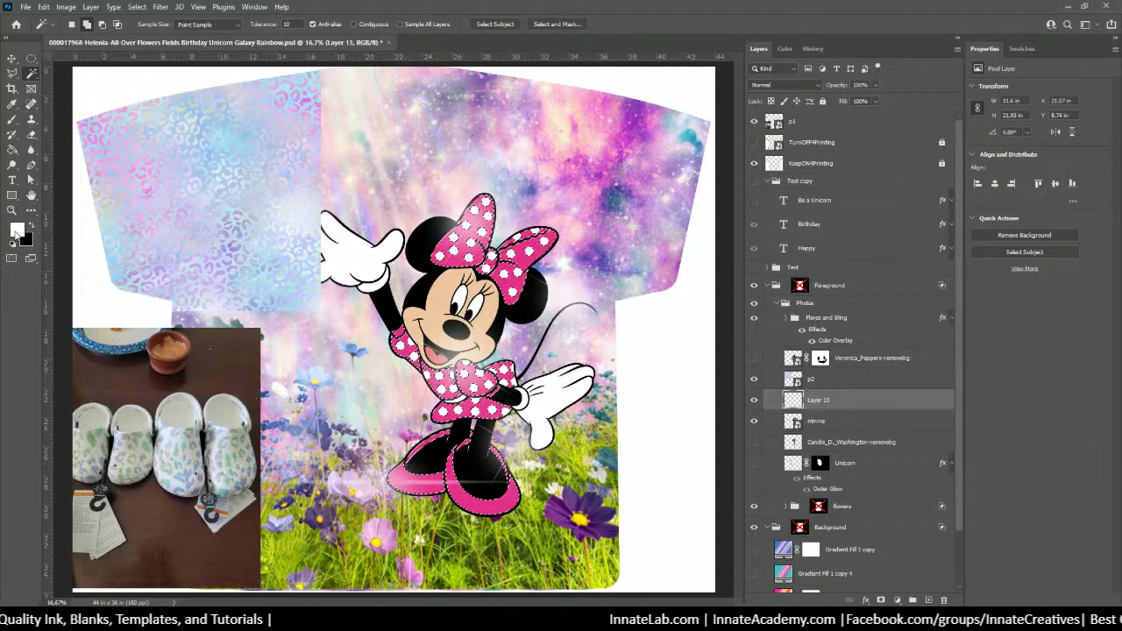
left_click(13, 150)
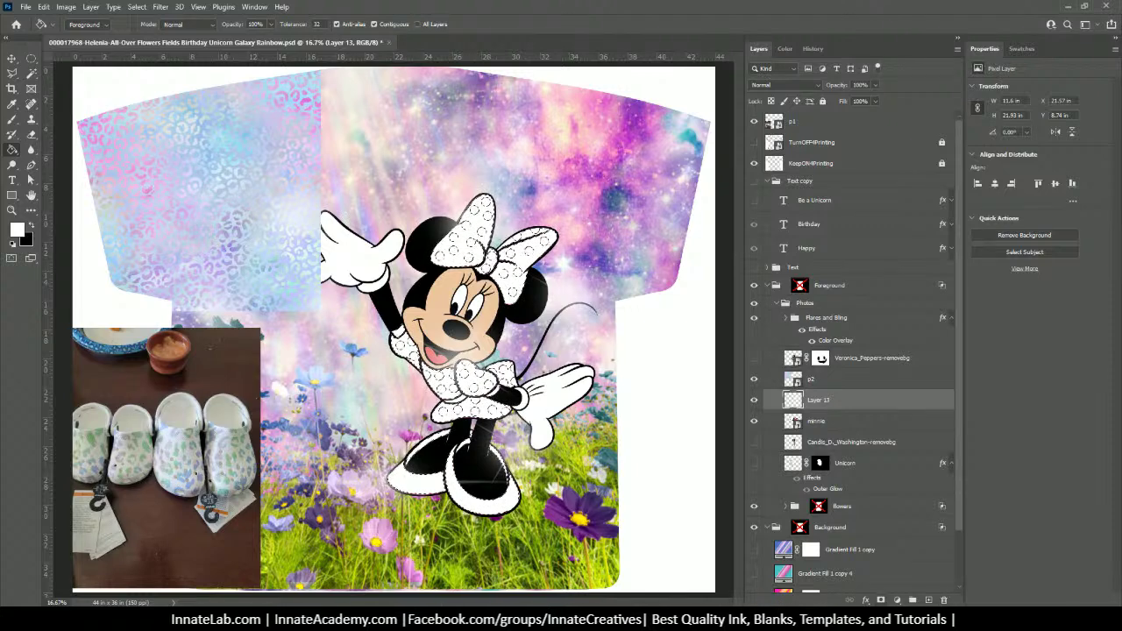
left_click(896, 600)
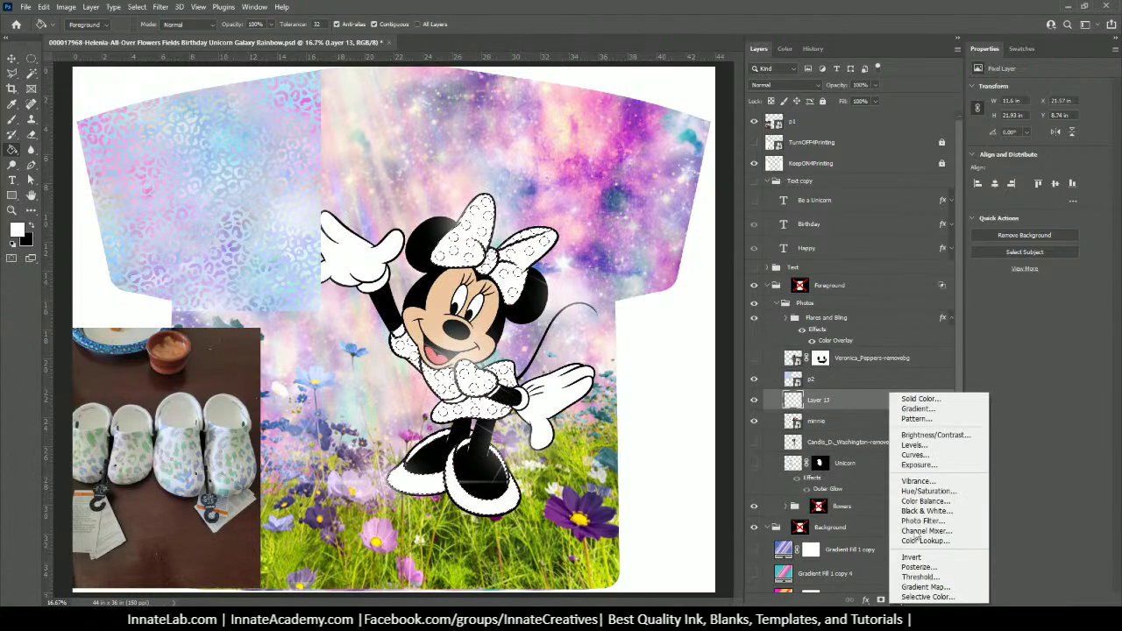
left_click(916, 418)
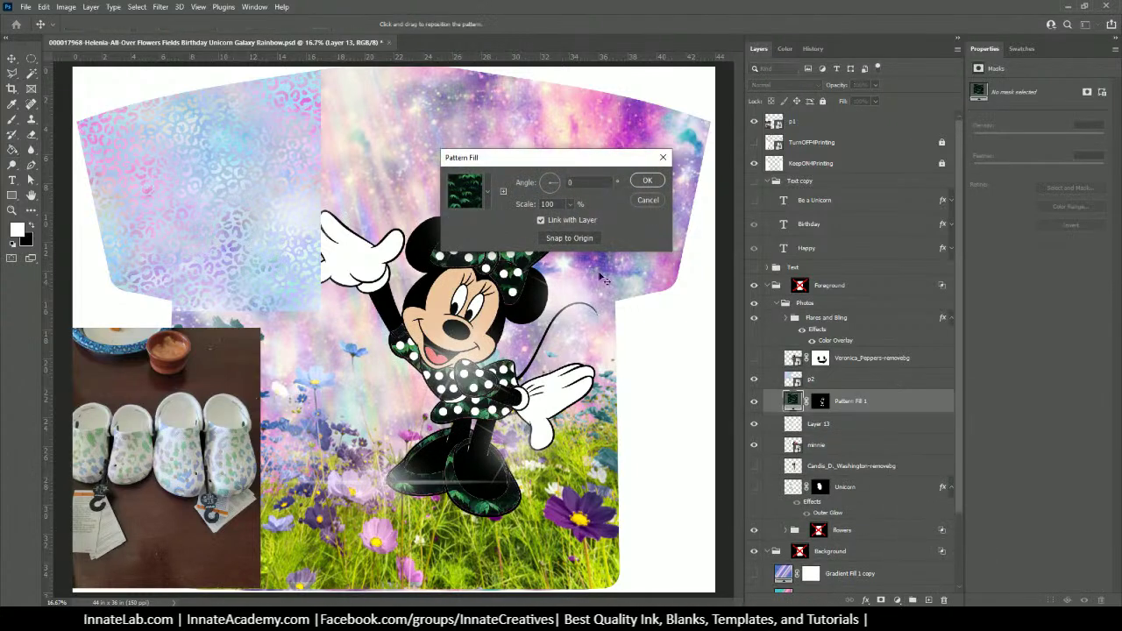
Apply the pastel leopard rainbow pattern to the pattern fill at 188% scale
left_click_drag(504, 167, 659, 164)
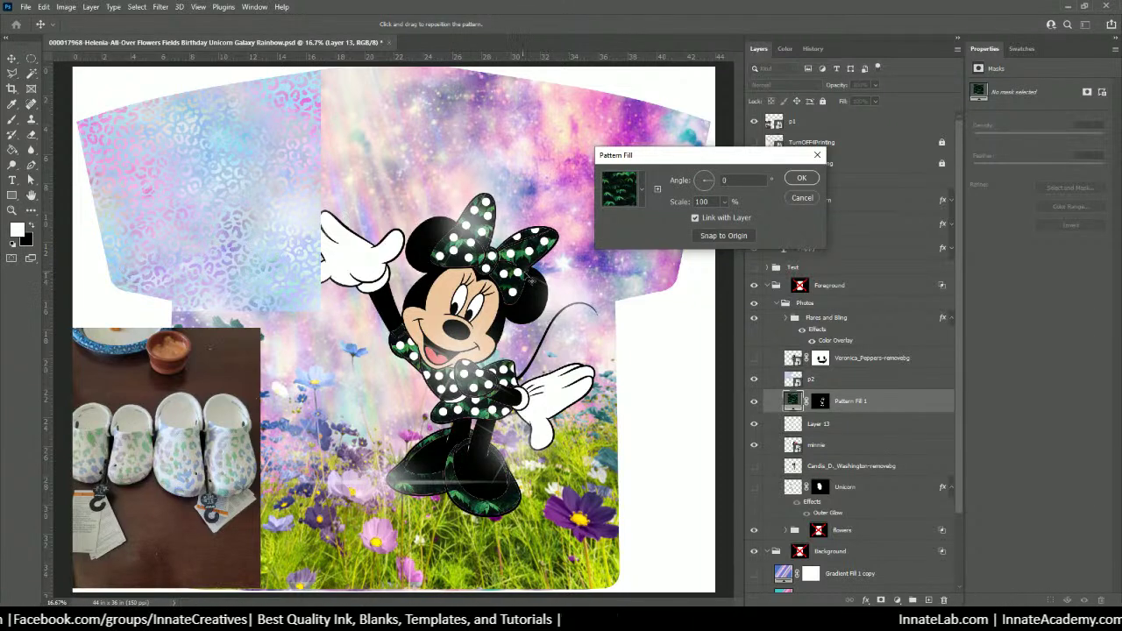
left_click(642, 191)
left_click_drag(669, 244, 675, 289)
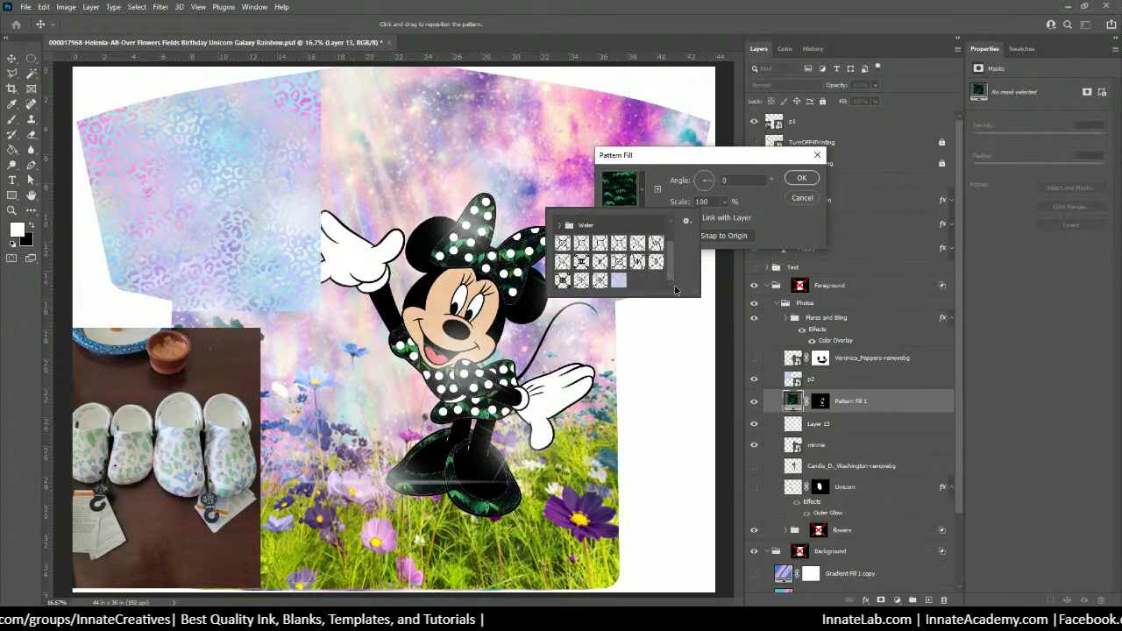
left_click(620, 281)
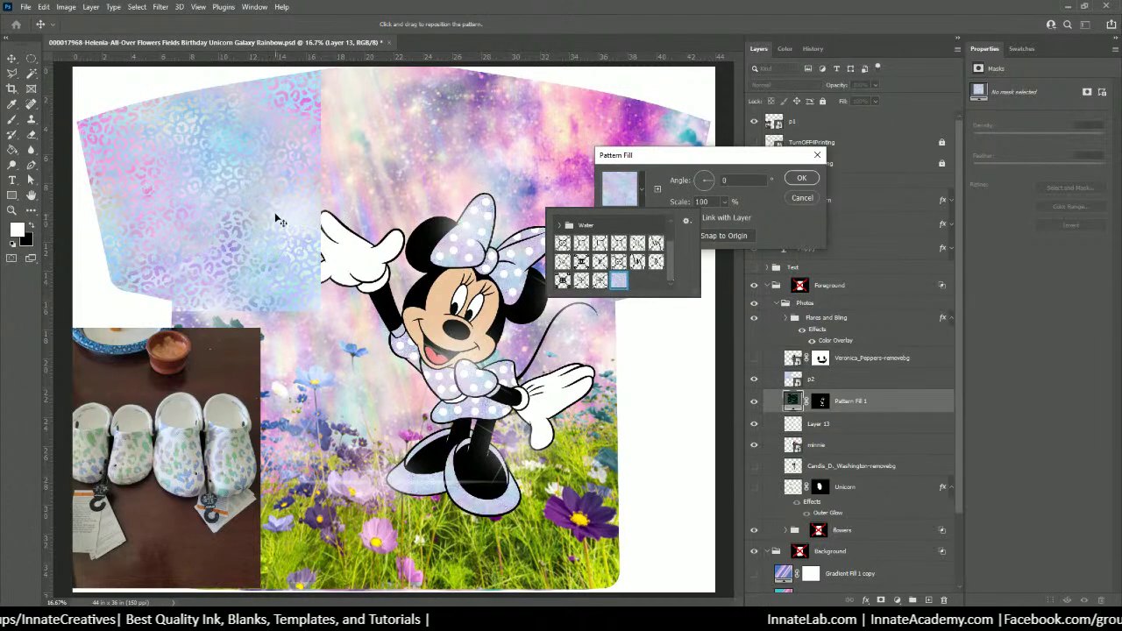
left_click(726, 166)
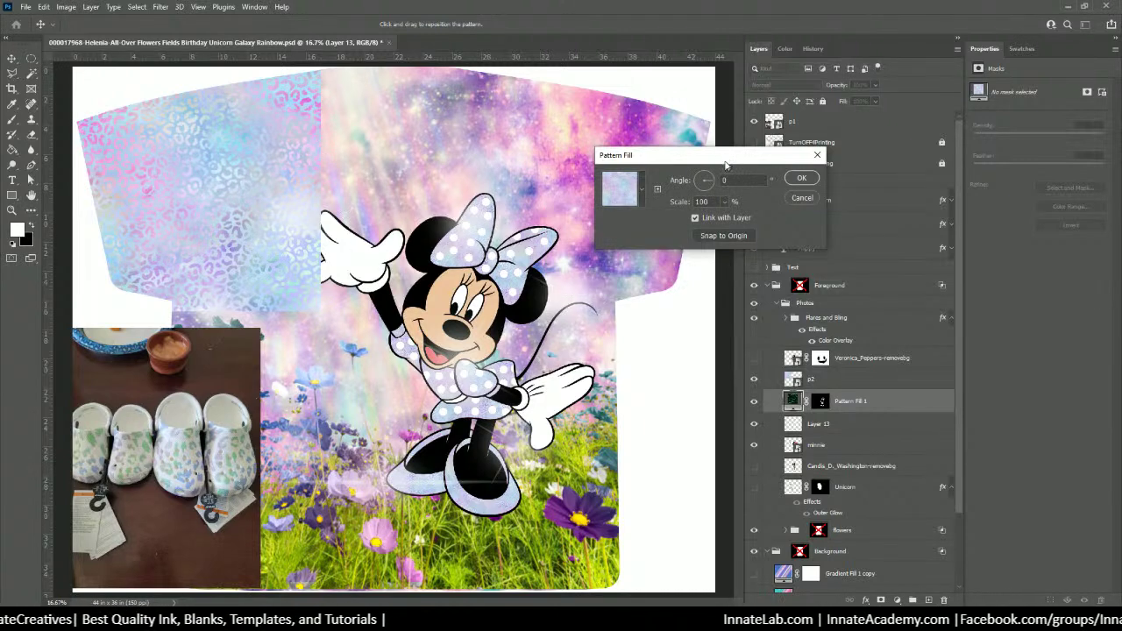
mouse_move(725, 206)
left_mouse_down()
mouse_move(738, 220)
mouse_move(727, 219)
left_mouse_up()
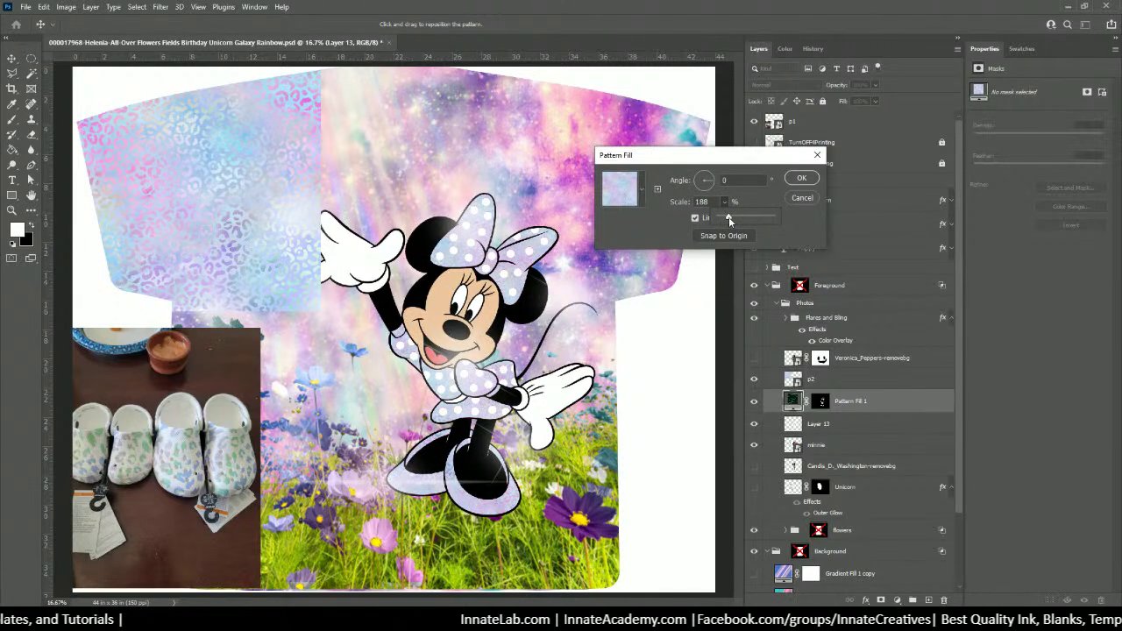
left_click(800, 178)
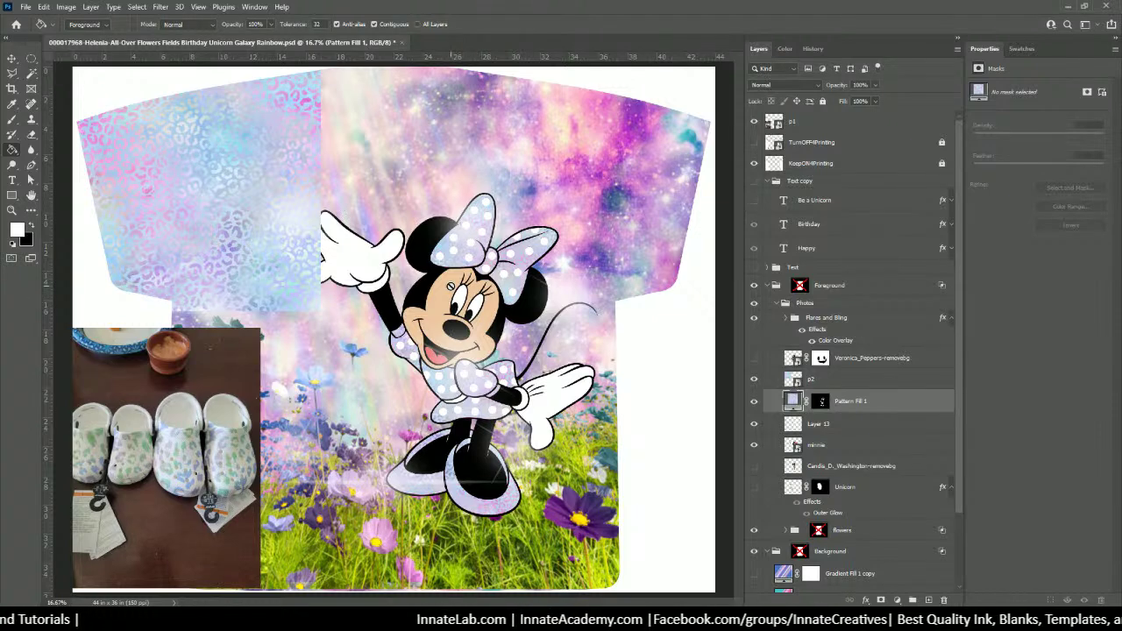
Try an outside Stroke on the pattern fill layer in red and white, and turn the effect off again
left_click(822, 405)
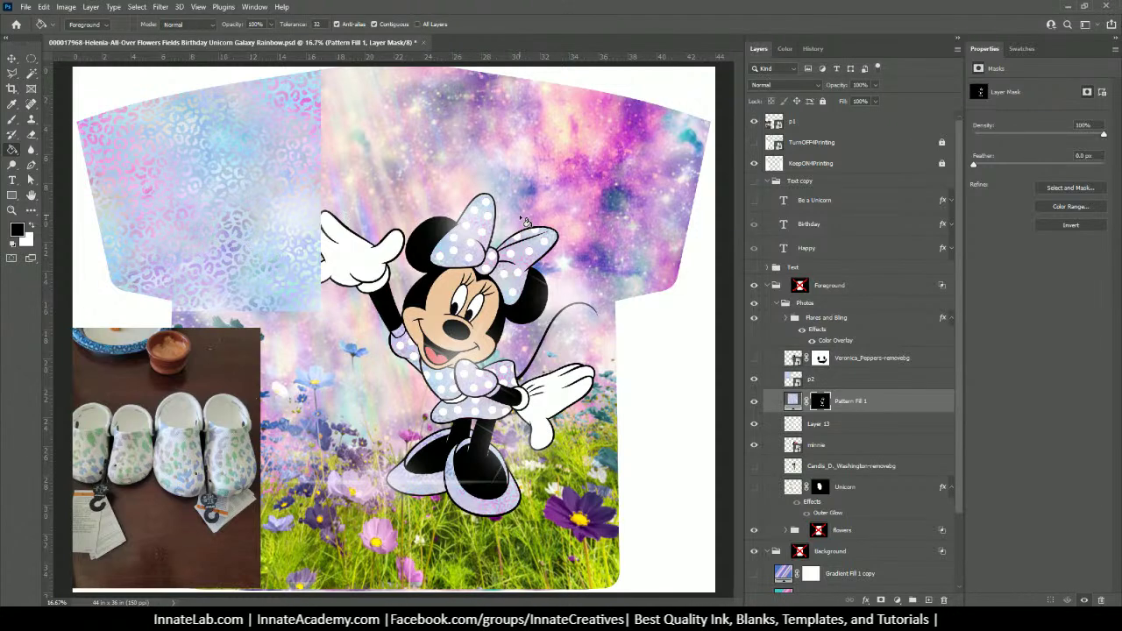
left_click(872, 601)
left_click(882, 514)
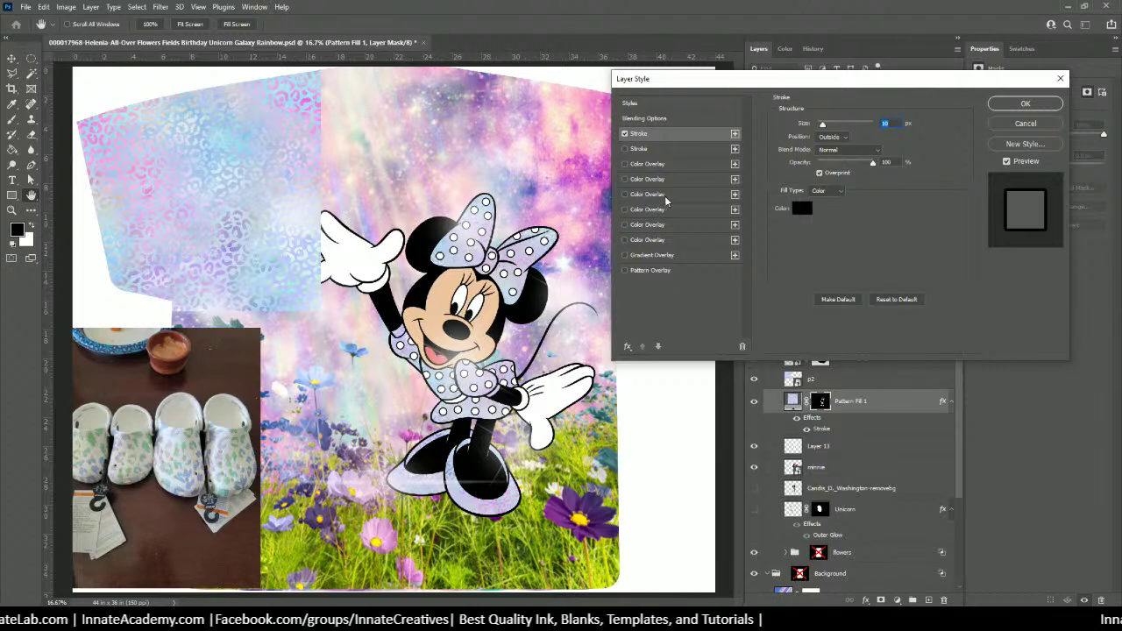
left_click(800, 208)
left_click_drag(684, 219, 754, 100)
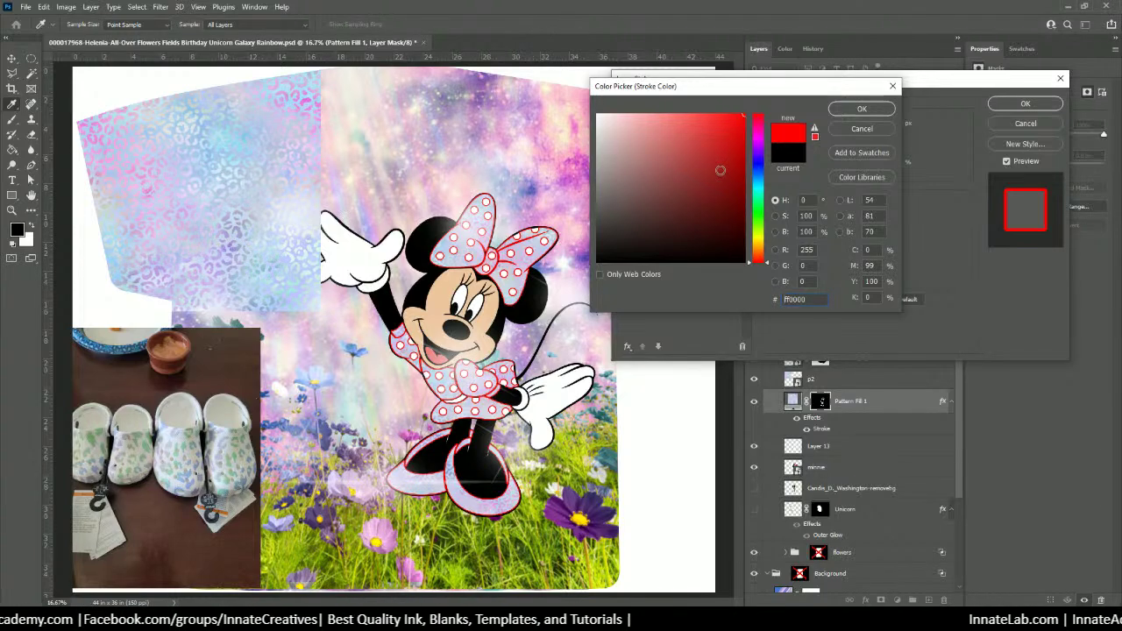
left_click_drag(706, 132, 597, 115)
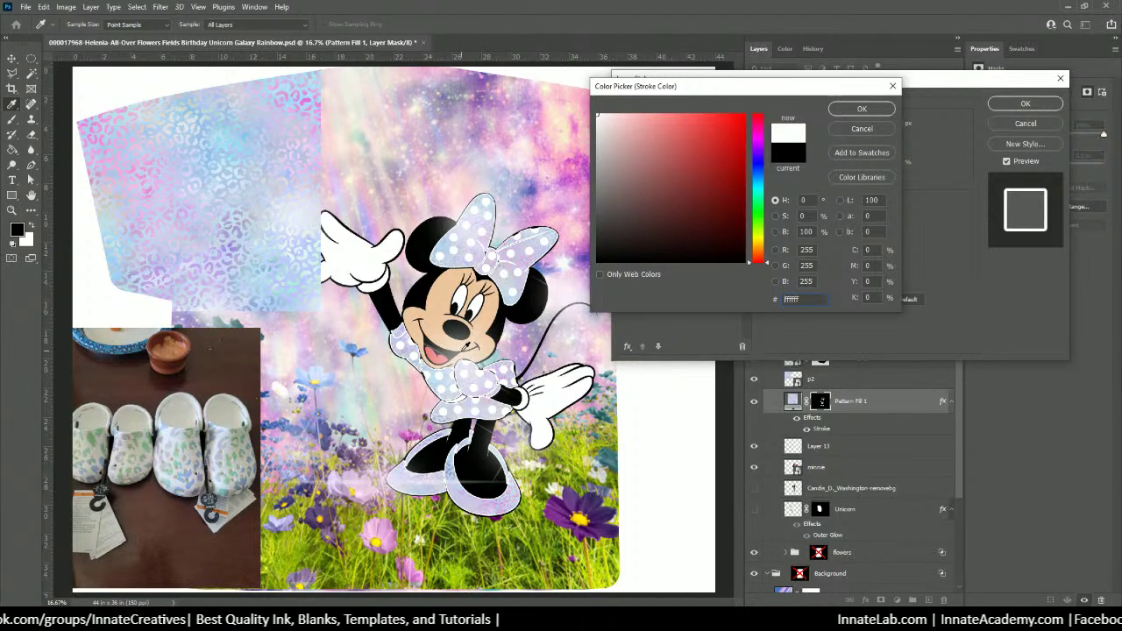
left_click(861, 109)
left_click(624, 134)
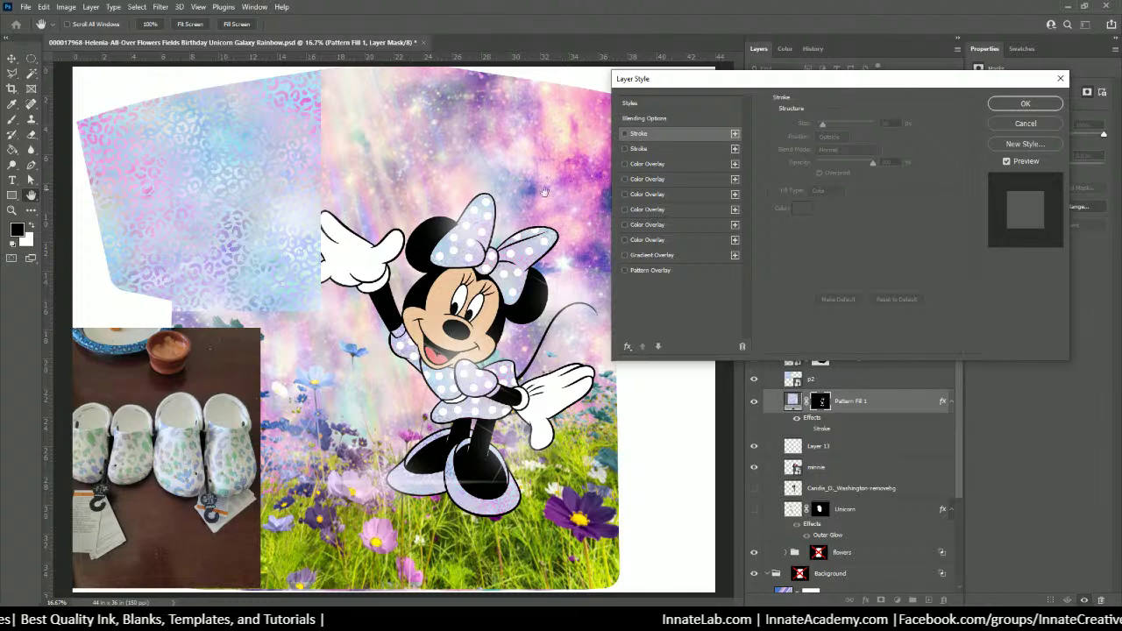
left_click(1021, 104)
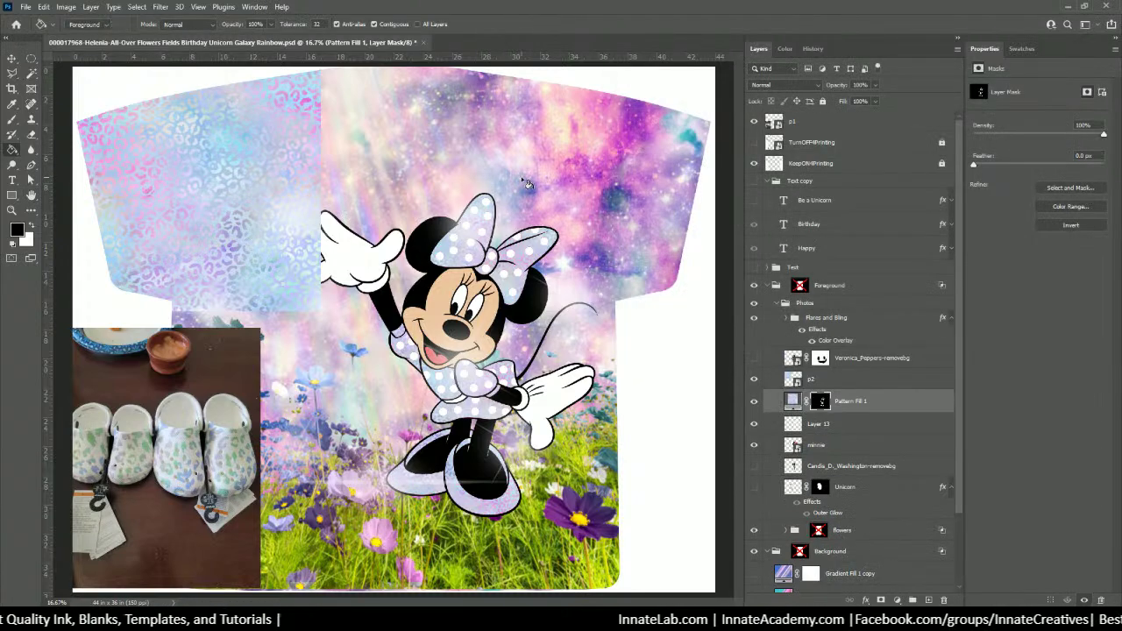
Toggle the two cosmos flower layers in the flowers group to examine which parts of the meadow each one holds
key("ctrl+minus")
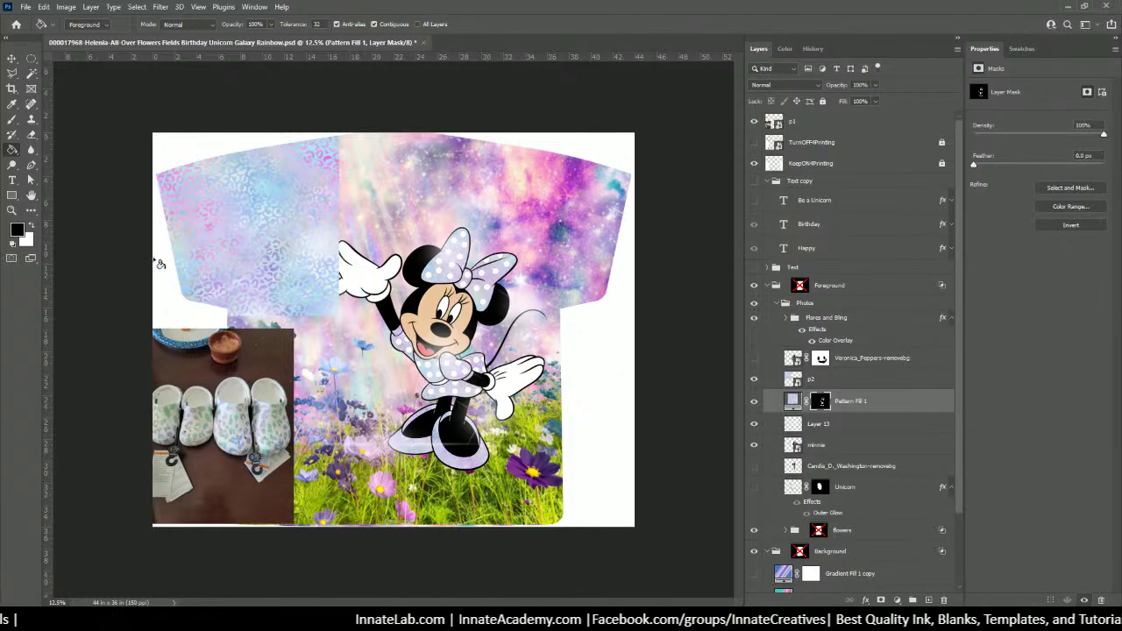
left_click(11, 58)
right_click(495, 500)
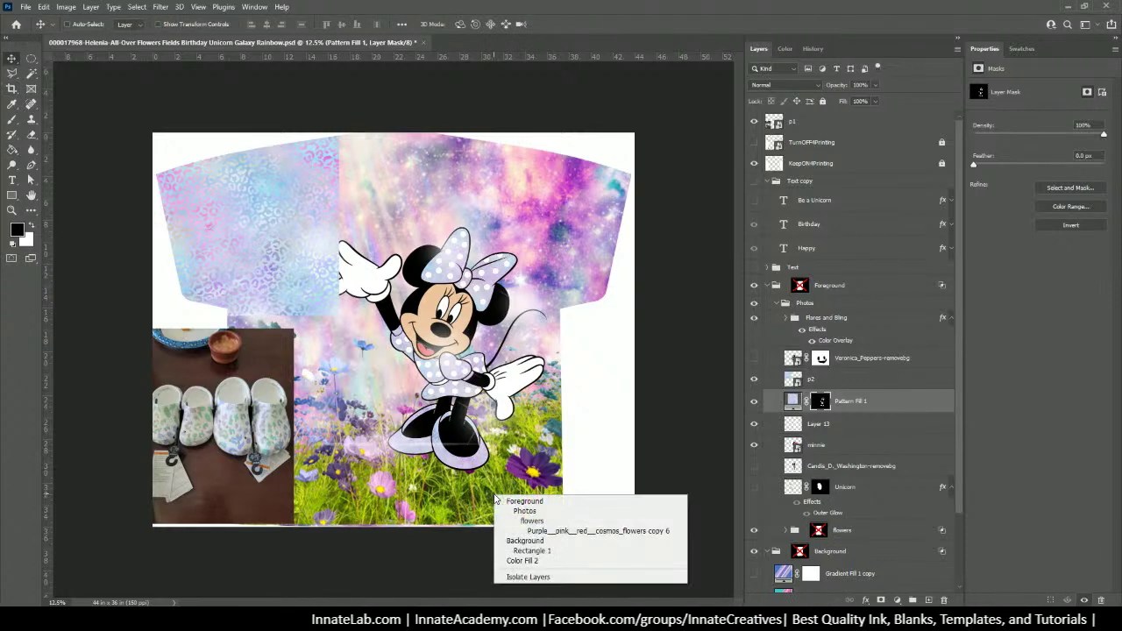
left_click(531, 530)
scroll(882, 537, "down", 2)
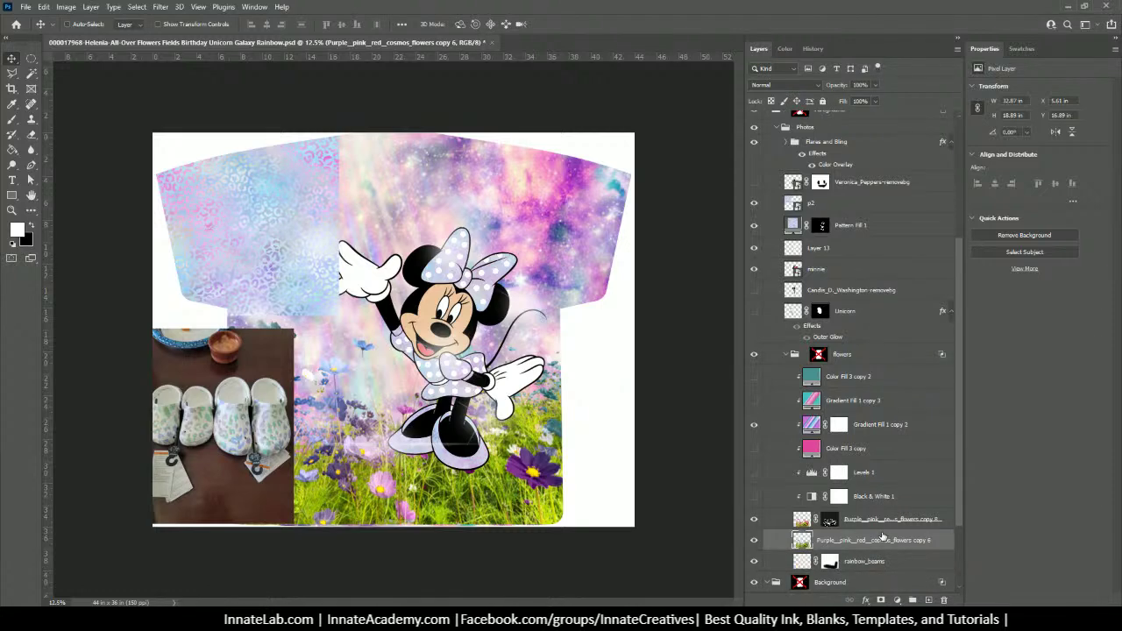
scroll(883, 536, "down", 3)
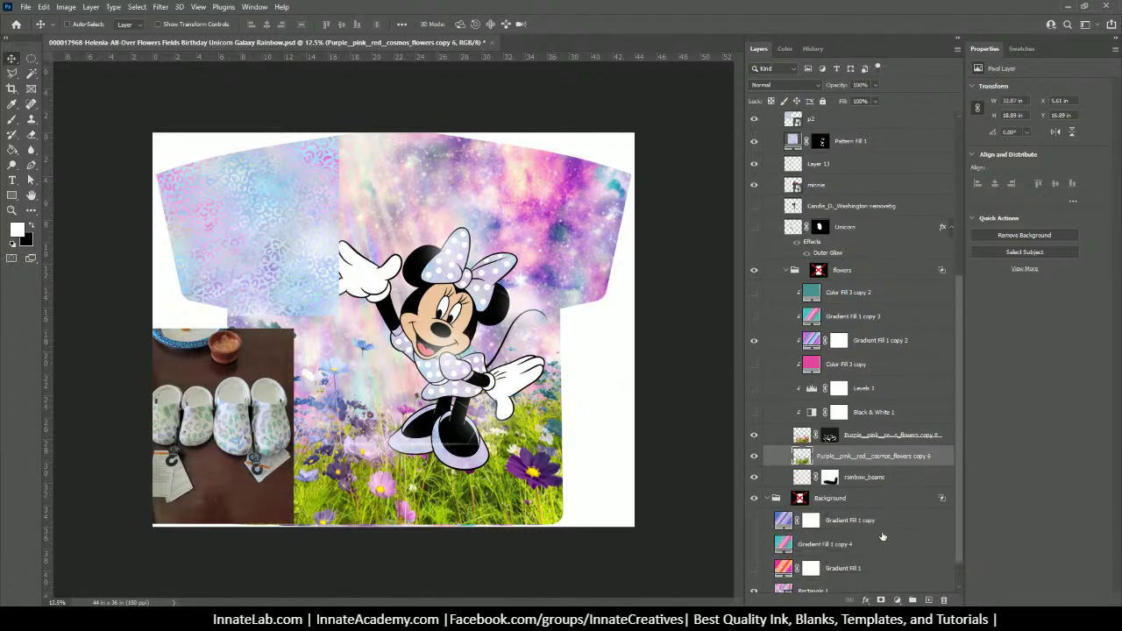
left_click(877, 437)
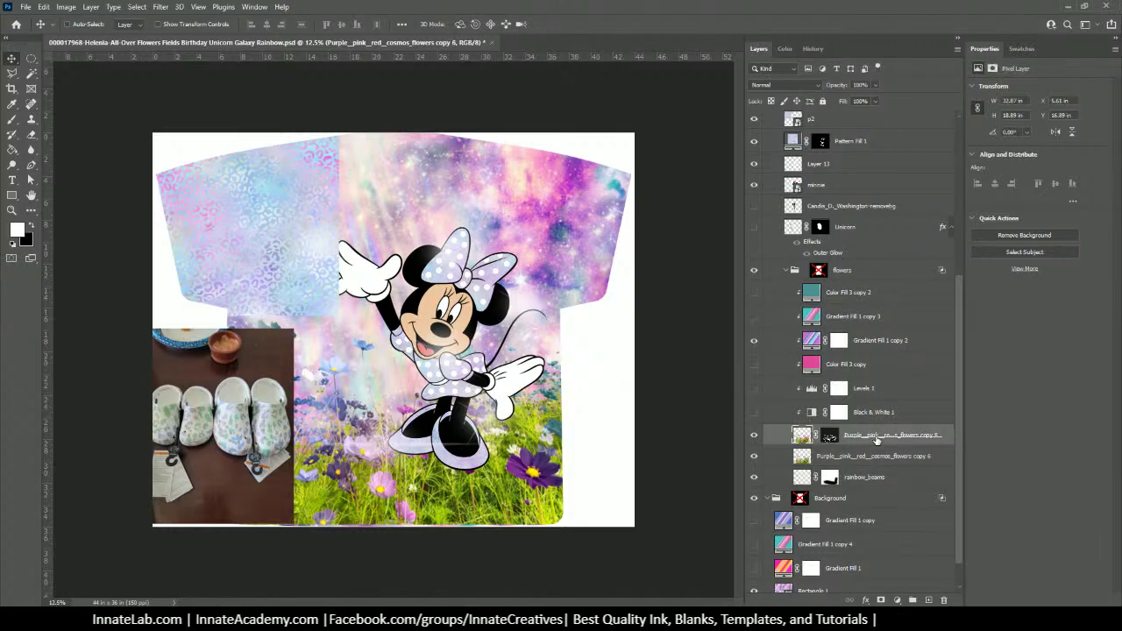
left_click(754, 435)
left_click(754, 435)
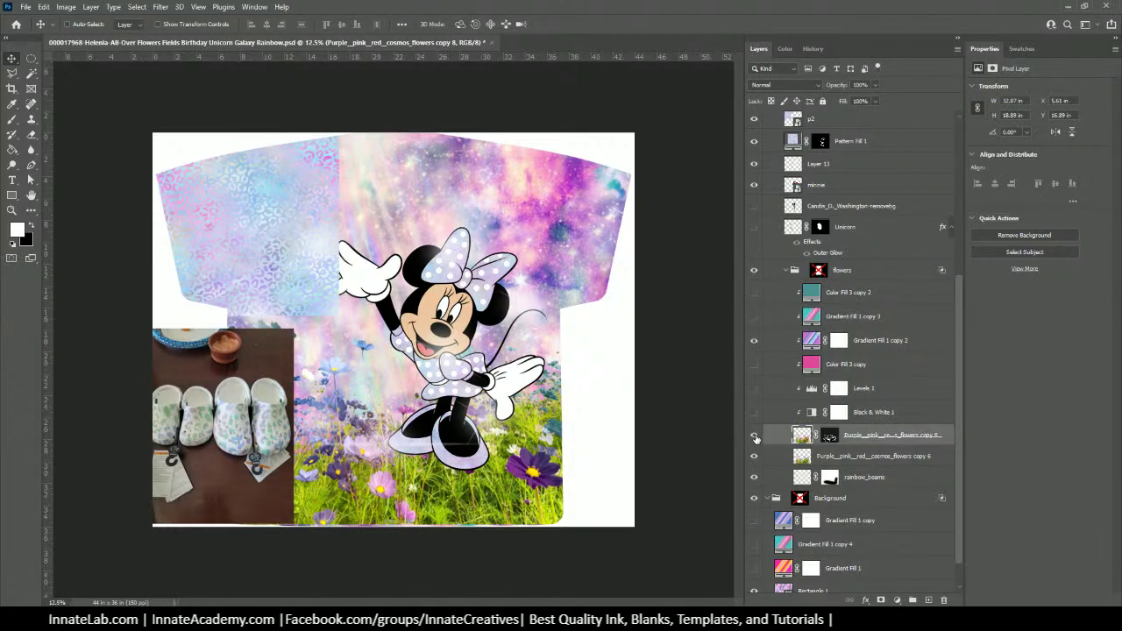
left_click(872, 457)
left_click(754, 456)
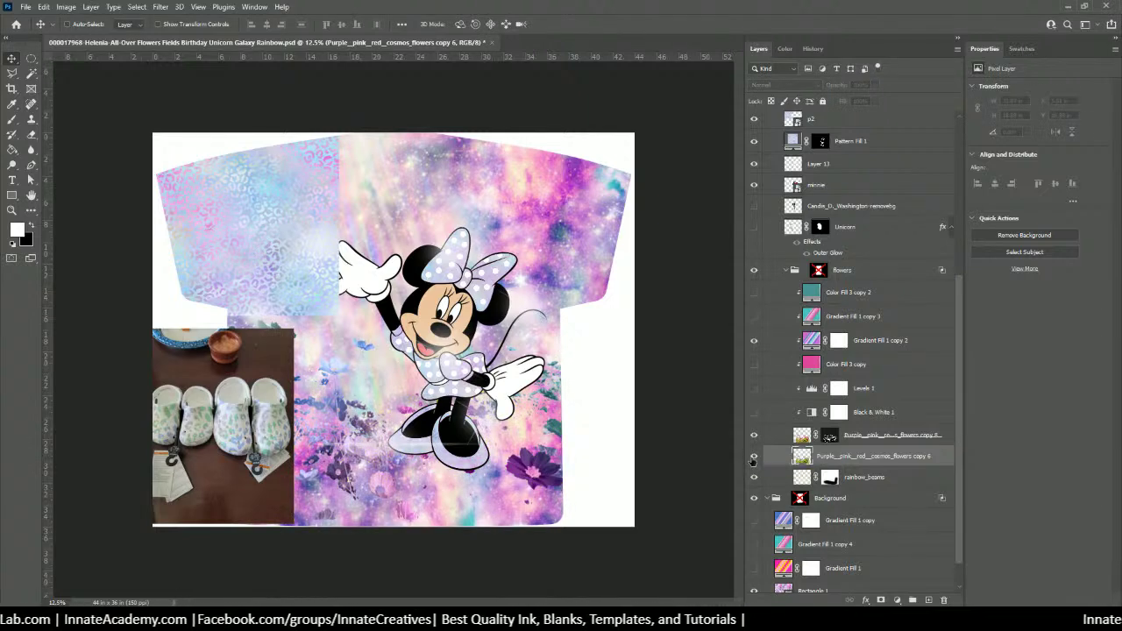
left_click(754, 456)
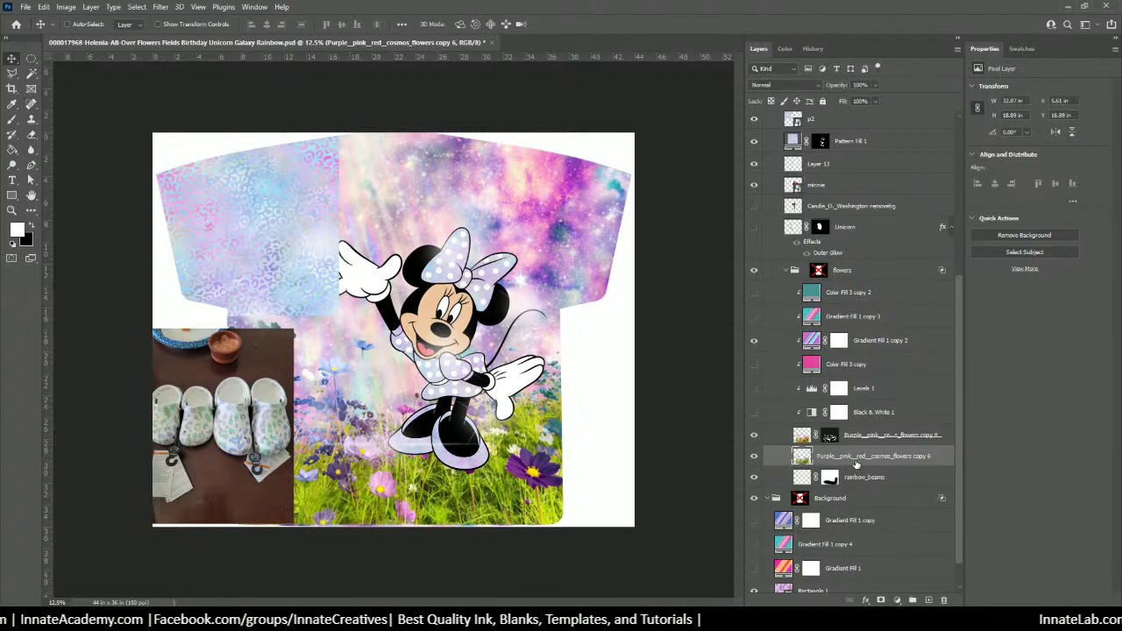
Add a Hue/Saturation adjustment above the lower cosmos flowers layer and target the Yellows range by sampling the grass
left_click(897, 601)
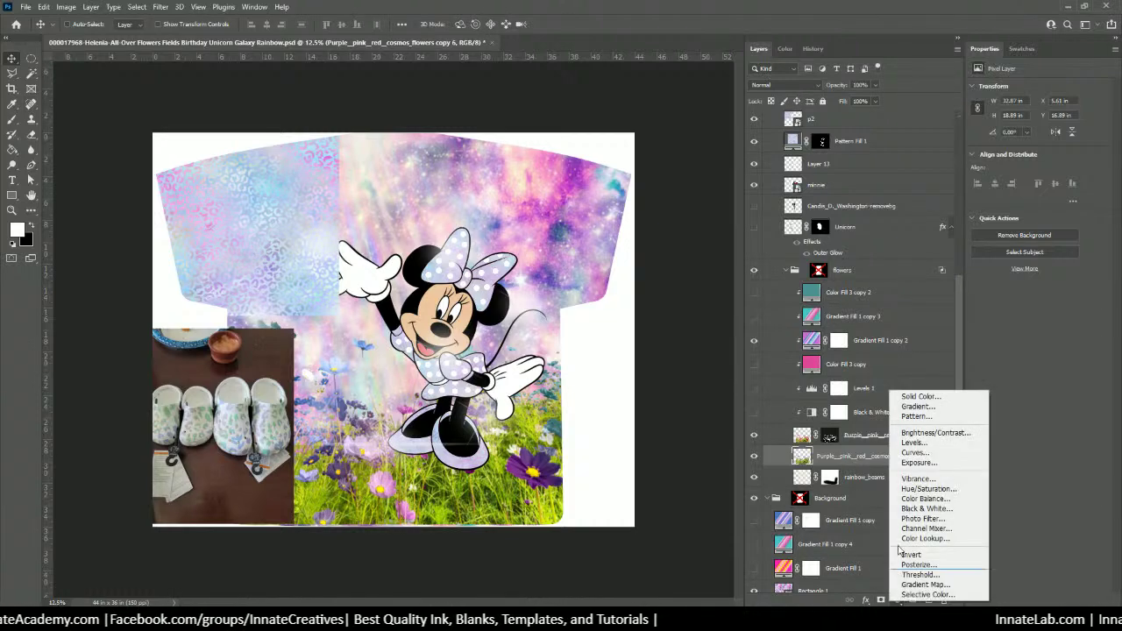
left_click(930, 489)
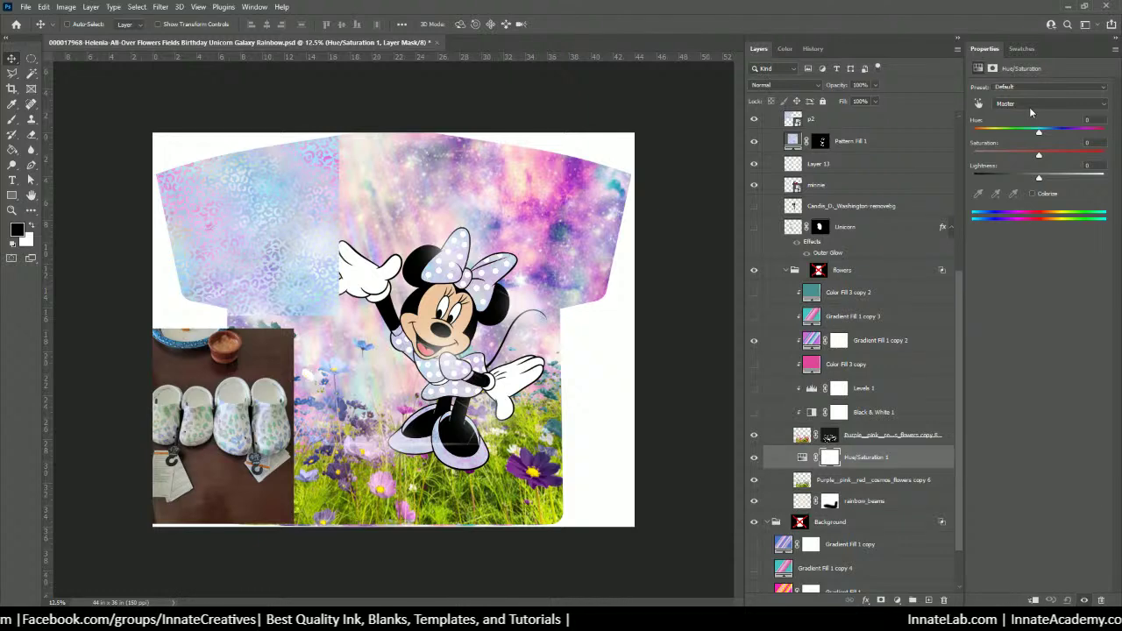
left_click(979, 105)
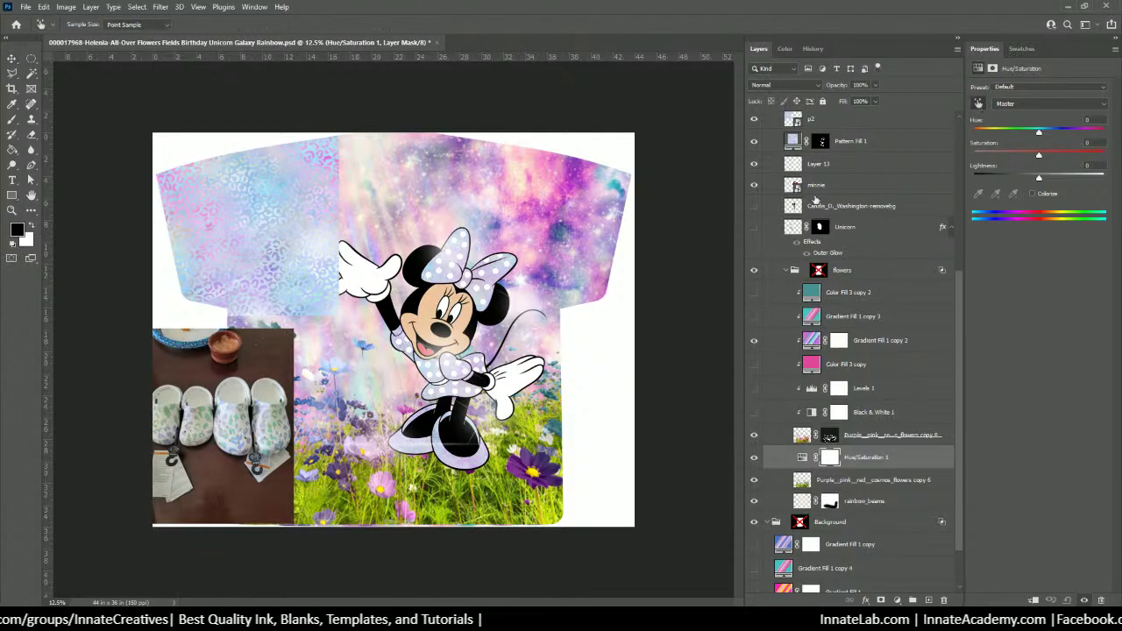
left_click(506, 480)
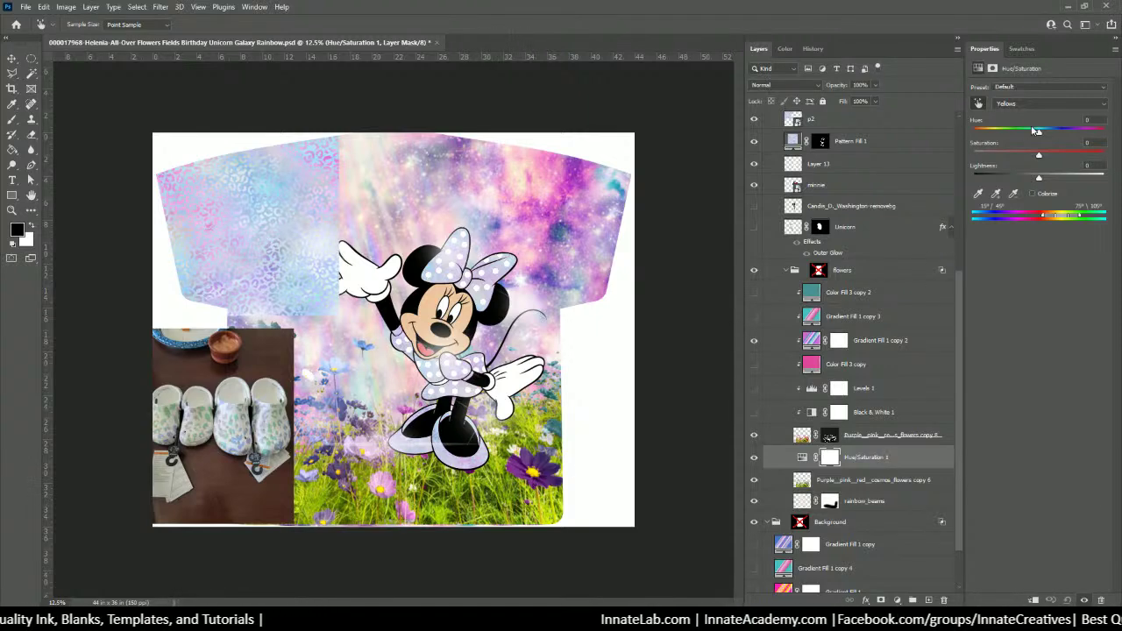
Mute the grass by setting the Yellows to hue +9, saturation about -45 and lightness +9
left_click_drag(1039, 158, 1052, 184)
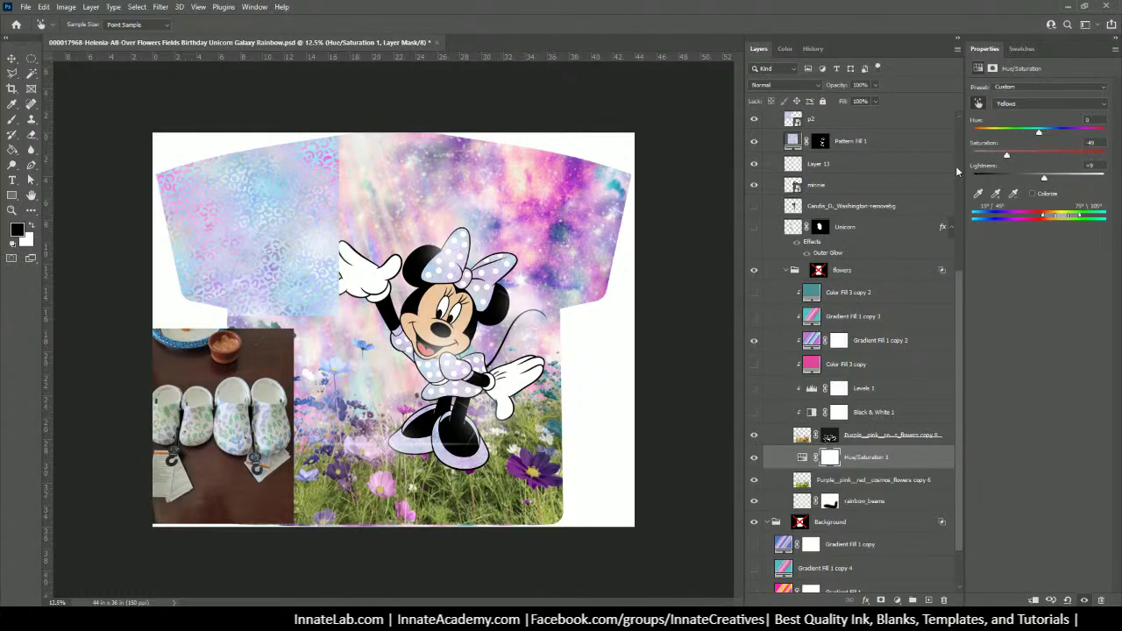
left_click_drag(1009, 158, 1019, 159)
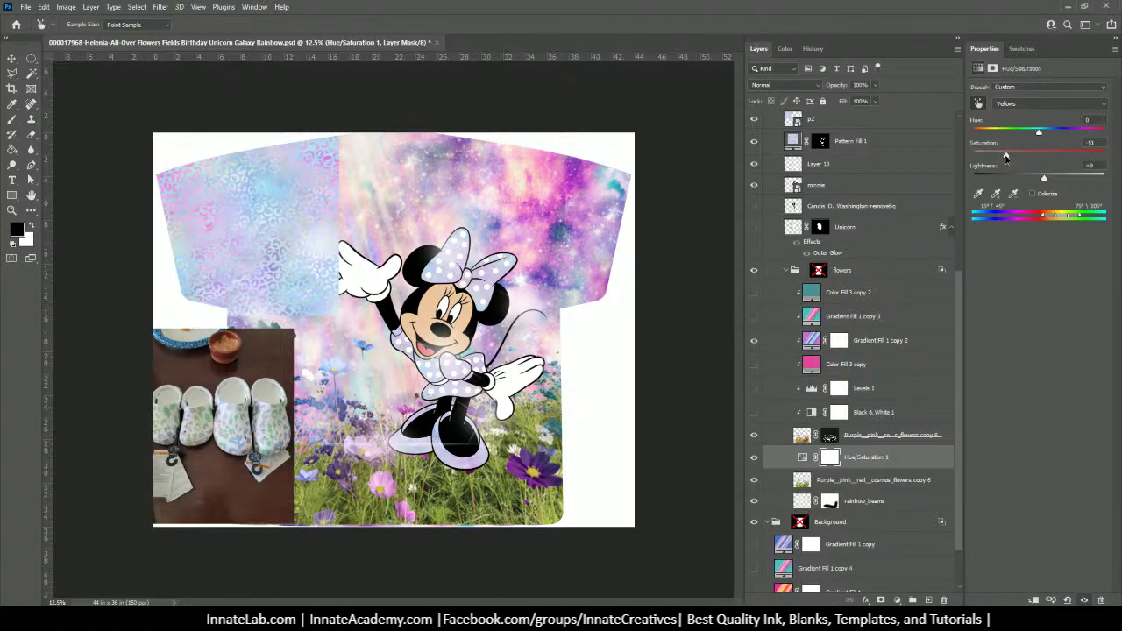
left_click_drag(1005, 157, 1010, 158)
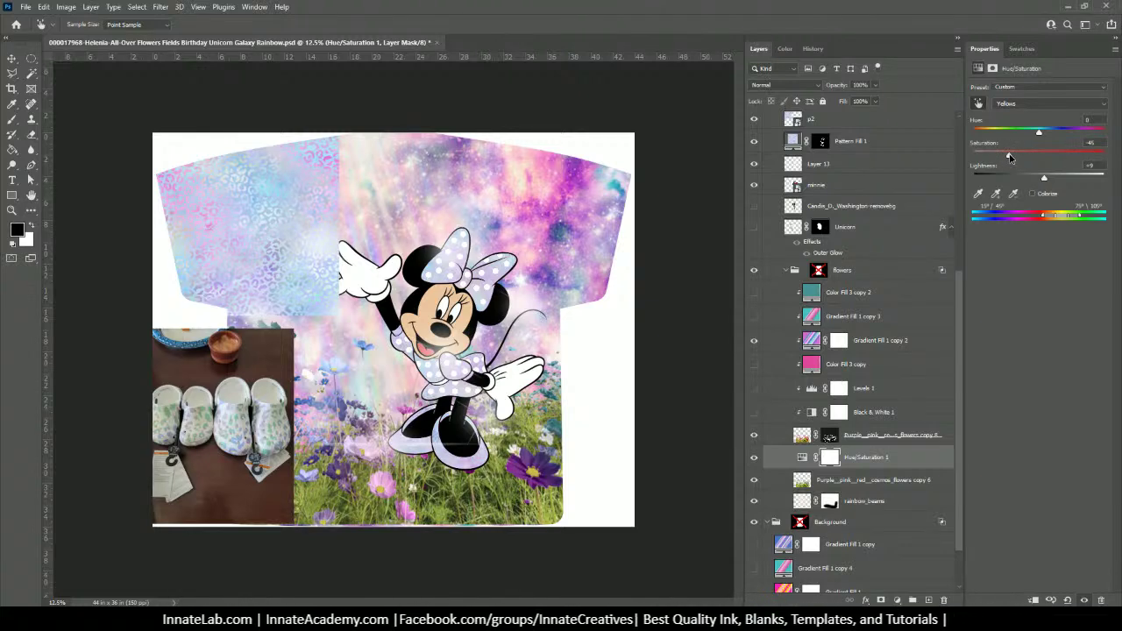
mouse_move(1039, 136)
left_mouse_down()
mouse_move(1065, 141)
mouse_move(1031, 147)
mouse_move(1051, 146)
left_mouse_up()
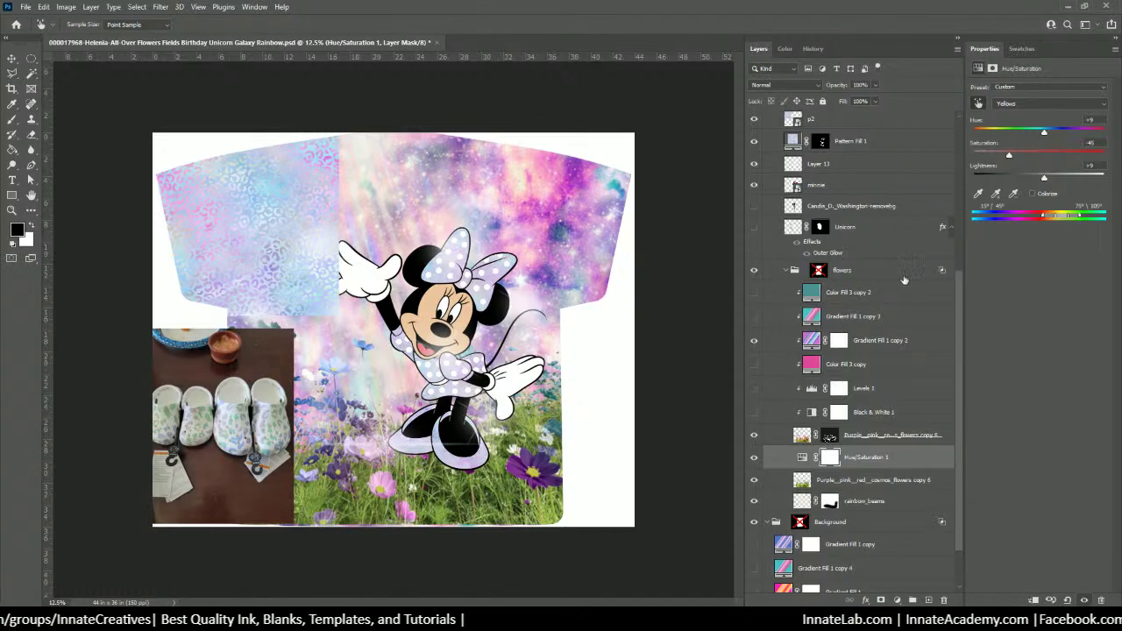
Temporarily disable the layer mask of Pattern Fill 1 to view the leopard pattern across the whole shirt, and re-enable it
scroll(862, 408, "down", 2)
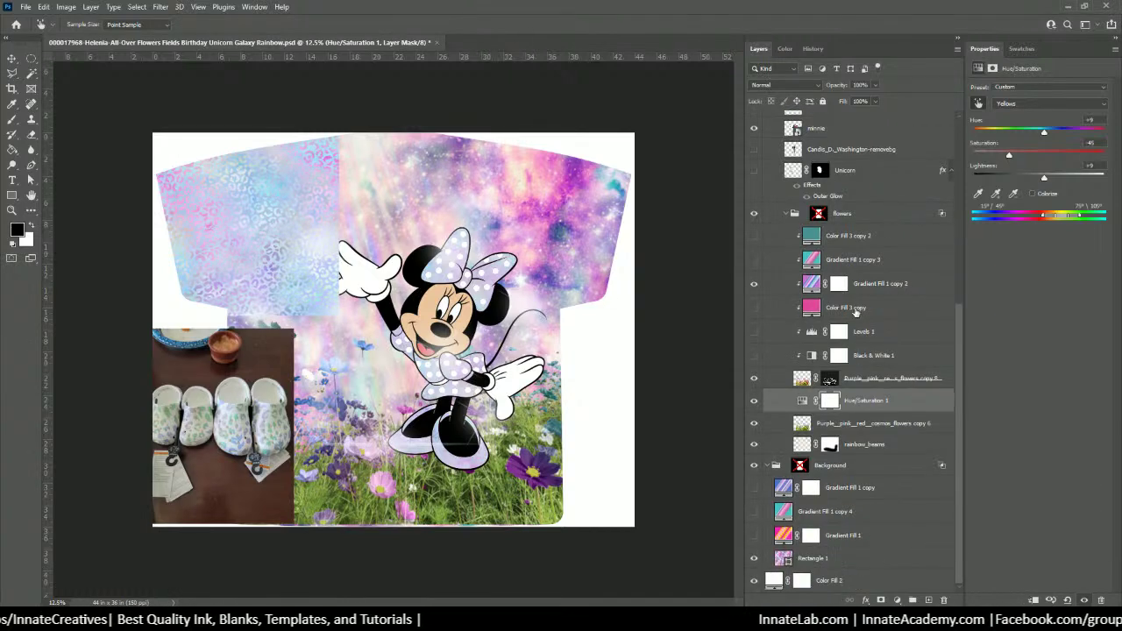
scroll(861, 323, "up", 6)
left_click(858, 275)
key("v")
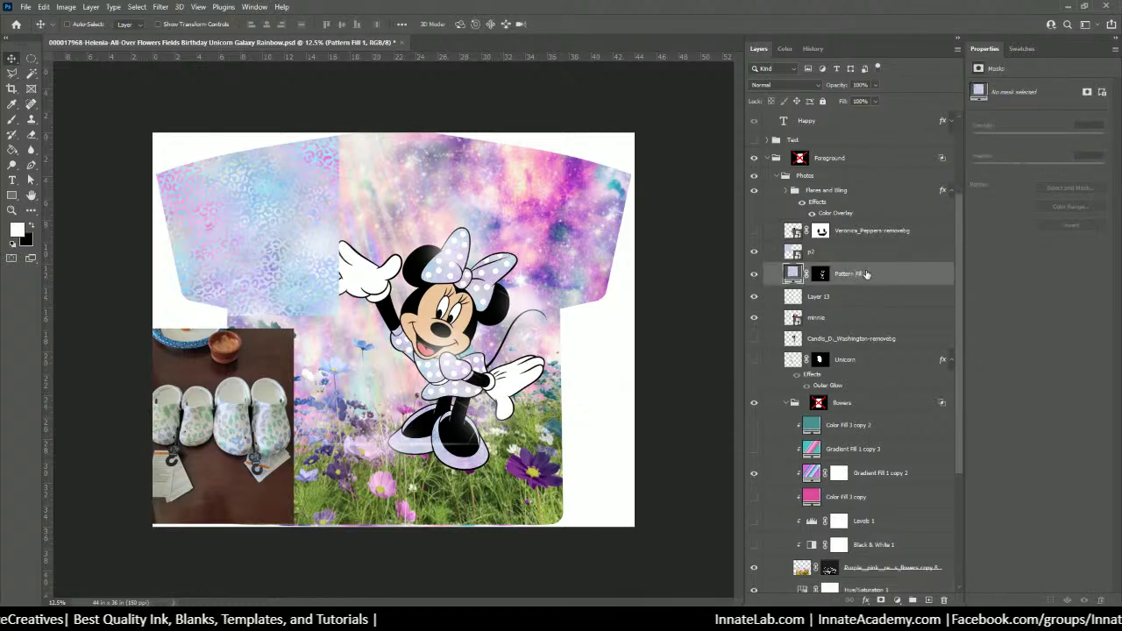
right_click(824, 278)
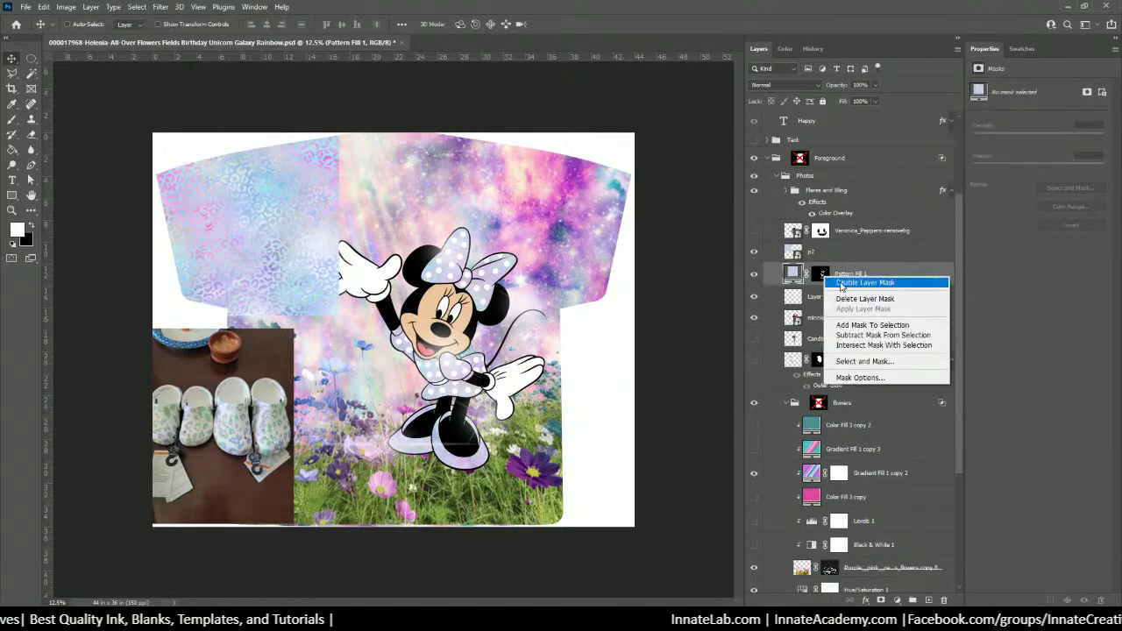
left_click(842, 286)
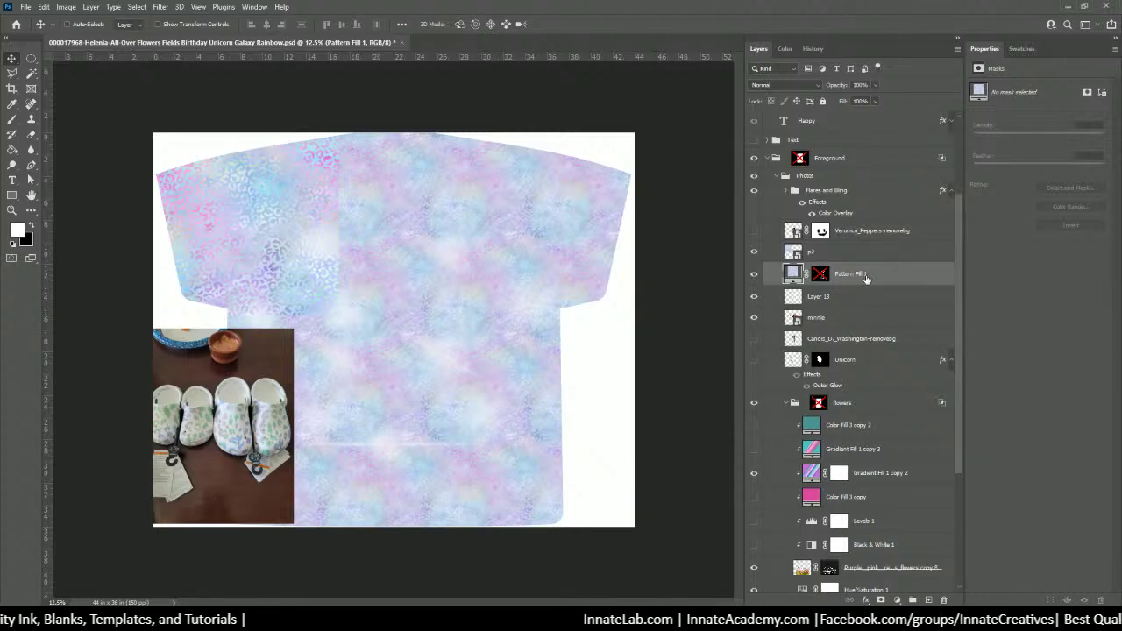
left_click(820, 278)
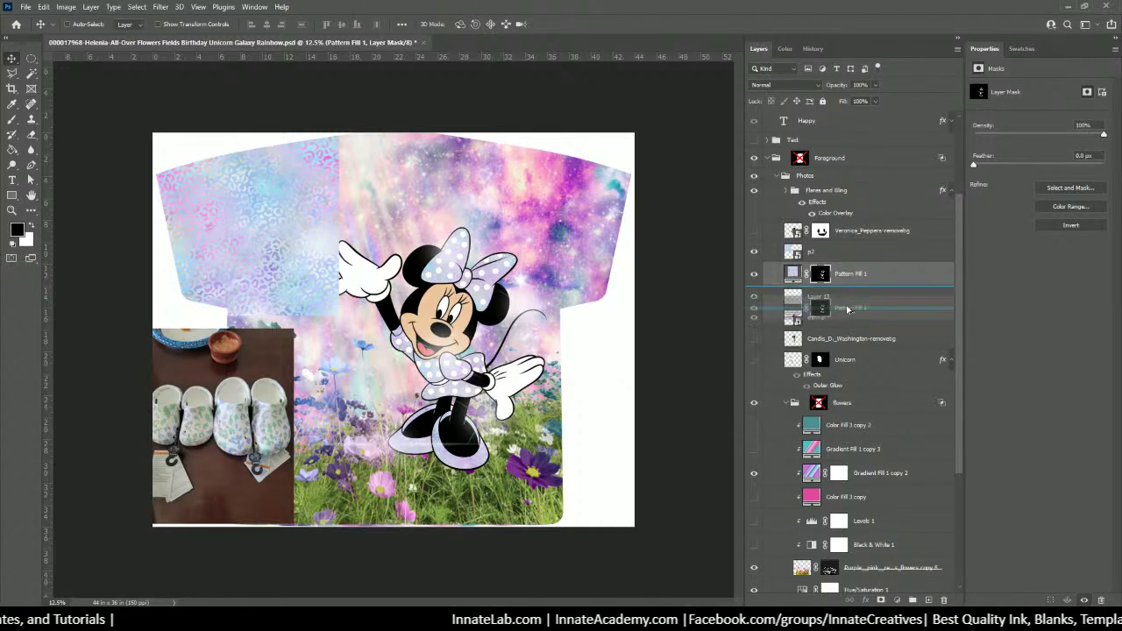
Duplicate Pattern Fill 1 into the Background group directly above Rectangle 1, and delete the copy's layer mask
scroll(846, 277, "down", 5)
scroll(846, 277, "down", 5)
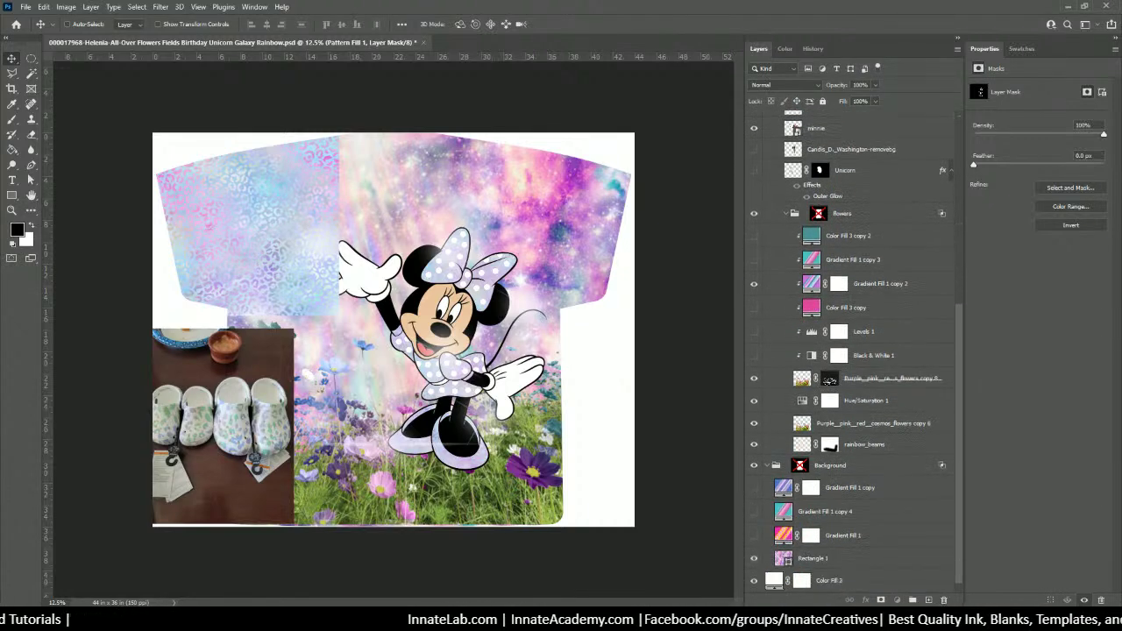
left_click(824, 561)
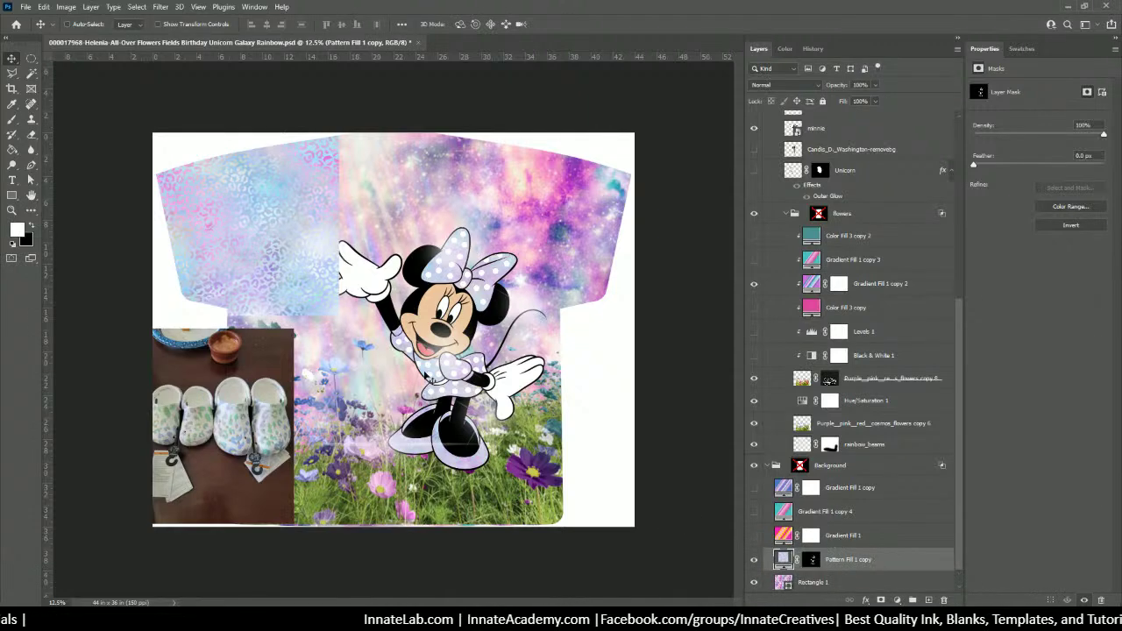
right_click(824, 561)
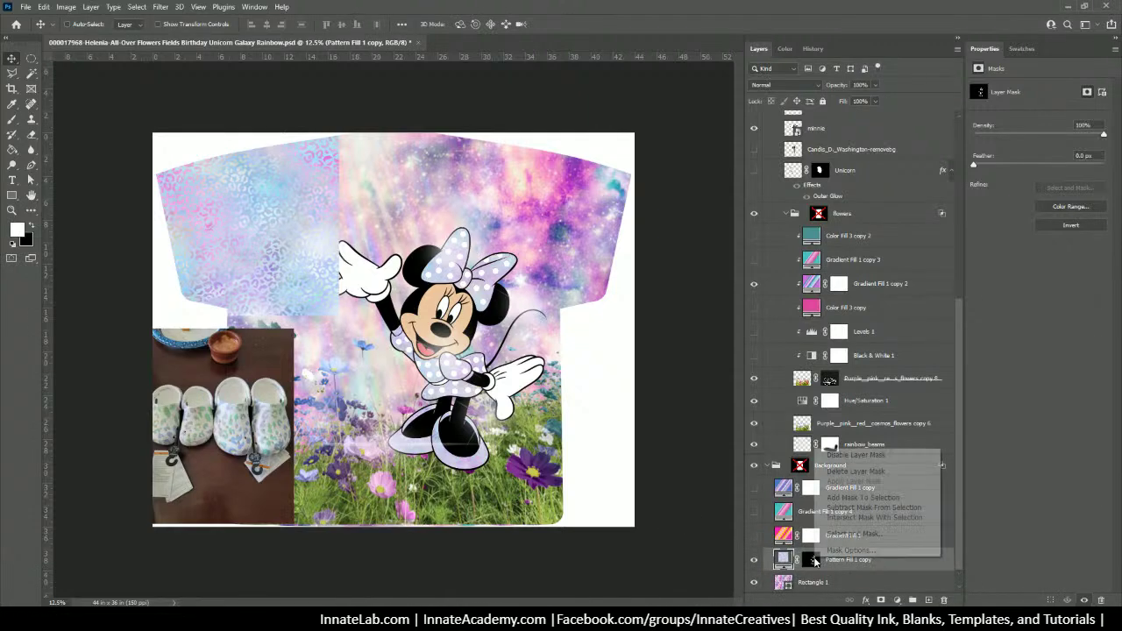
left_click(847, 472)
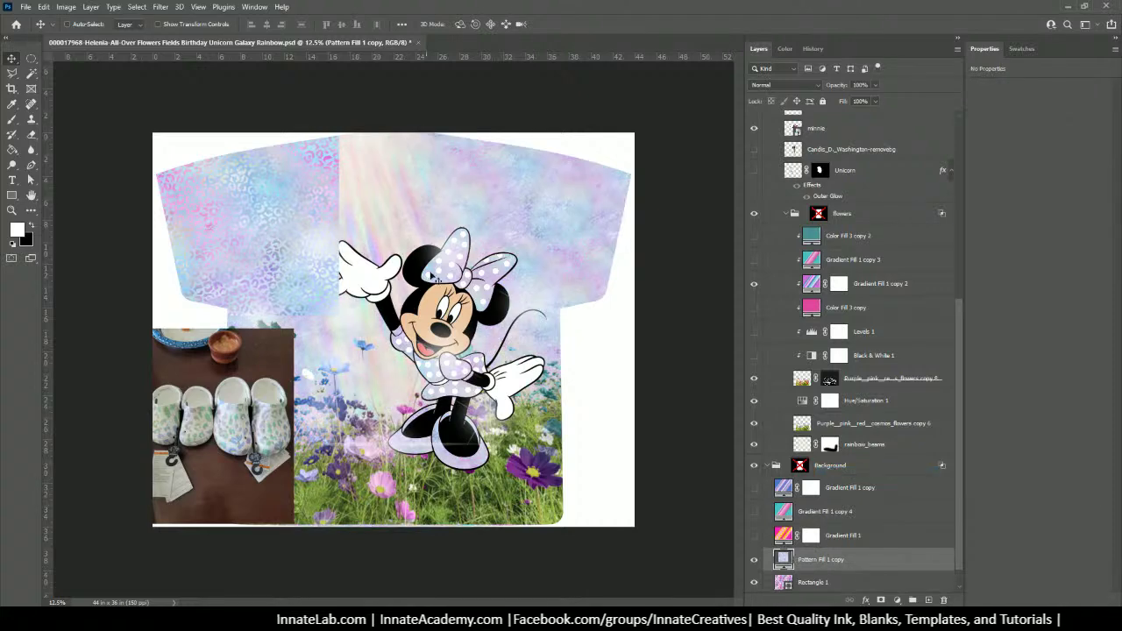
Delete the p2 reference image layer covering part of the shirt's upper area
right_click(329, 216)
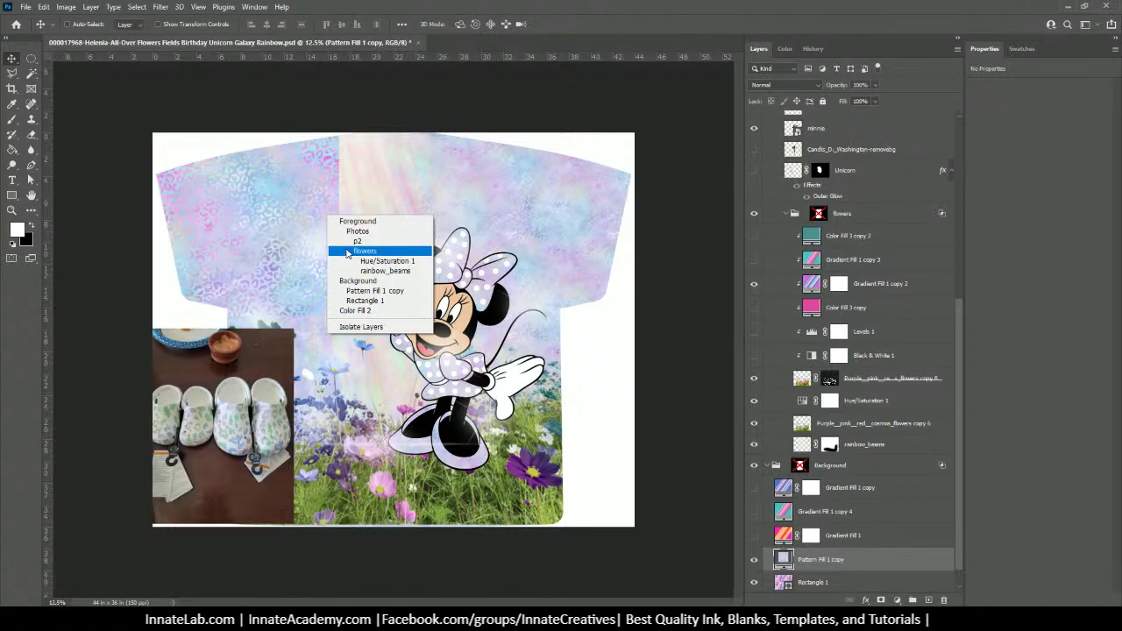
right_click(282, 214)
left_click(329, 240)
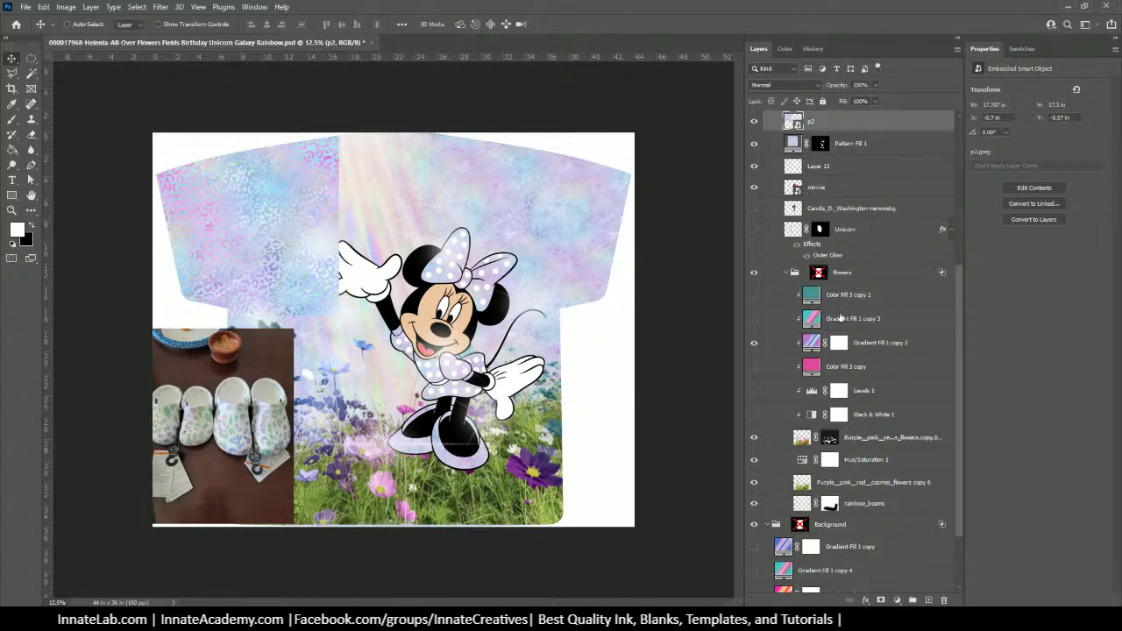
key("Delete")
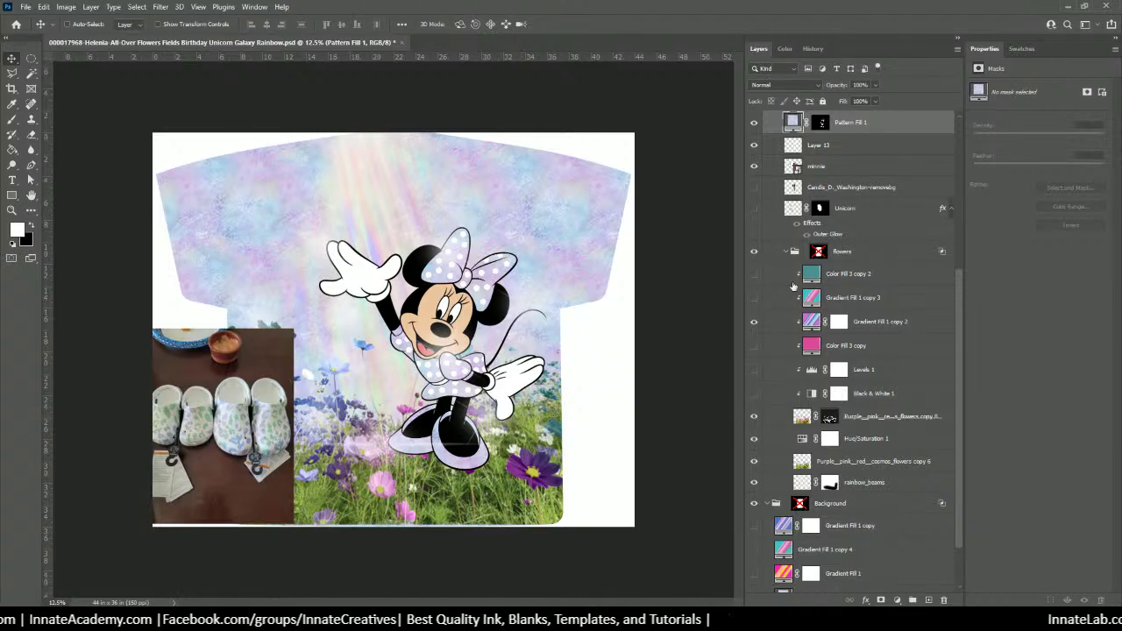
Change the Pattern Fill 1 copy layer to the pastel leopard pattern at 297% scale
scroll(846, 351, "down", 3)
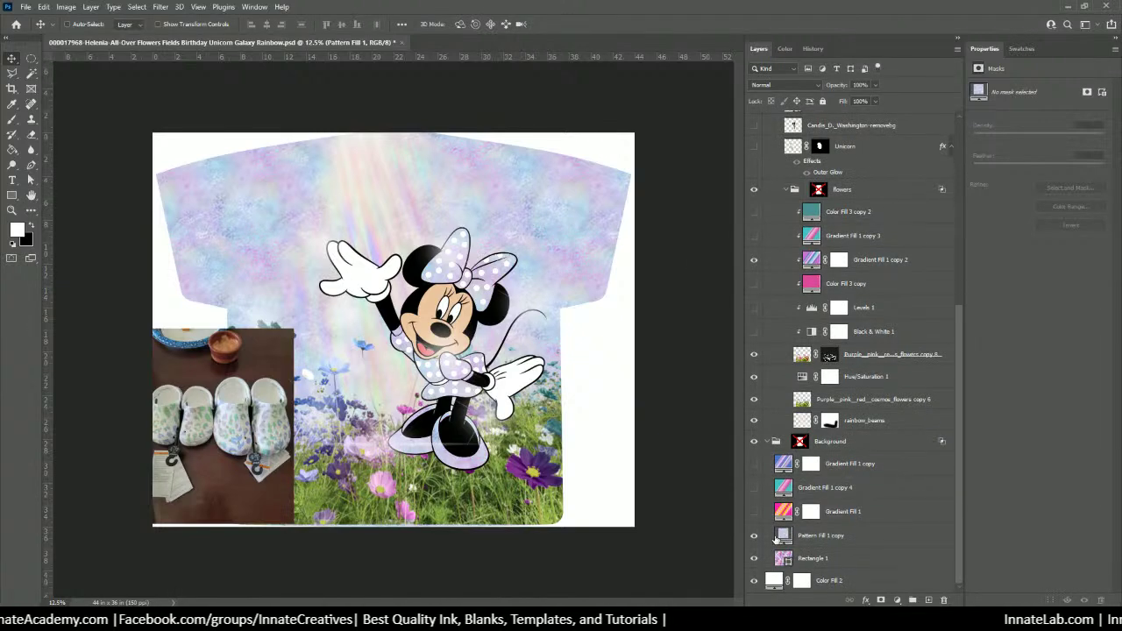
scroll(785, 535, "up", 5)
scroll(788, 528, "down", 5)
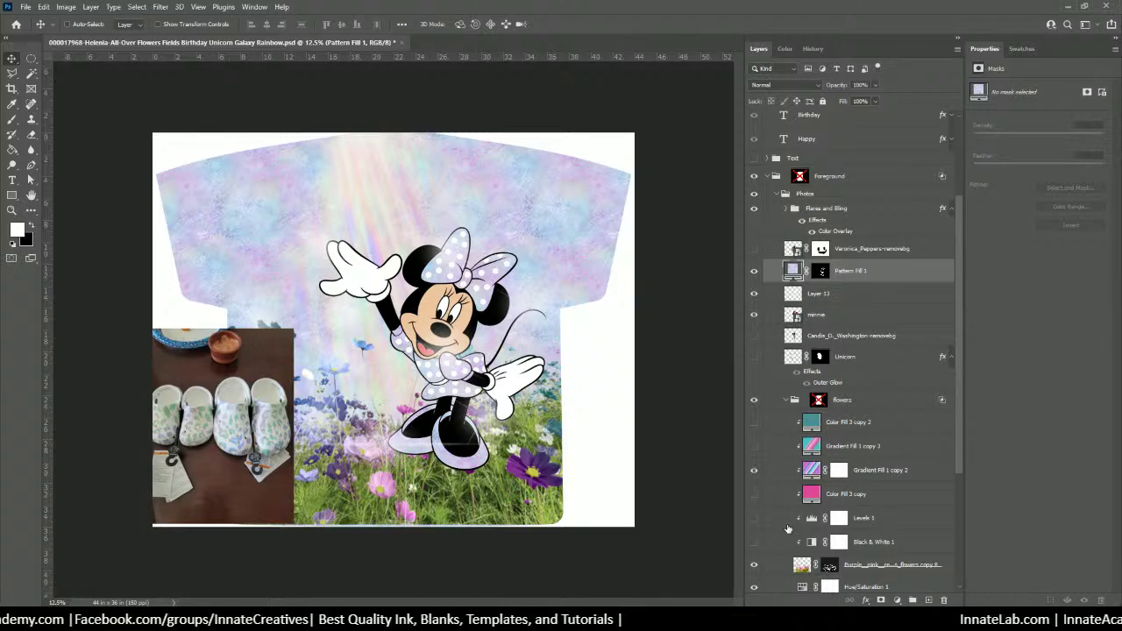
double_click(783, 535)
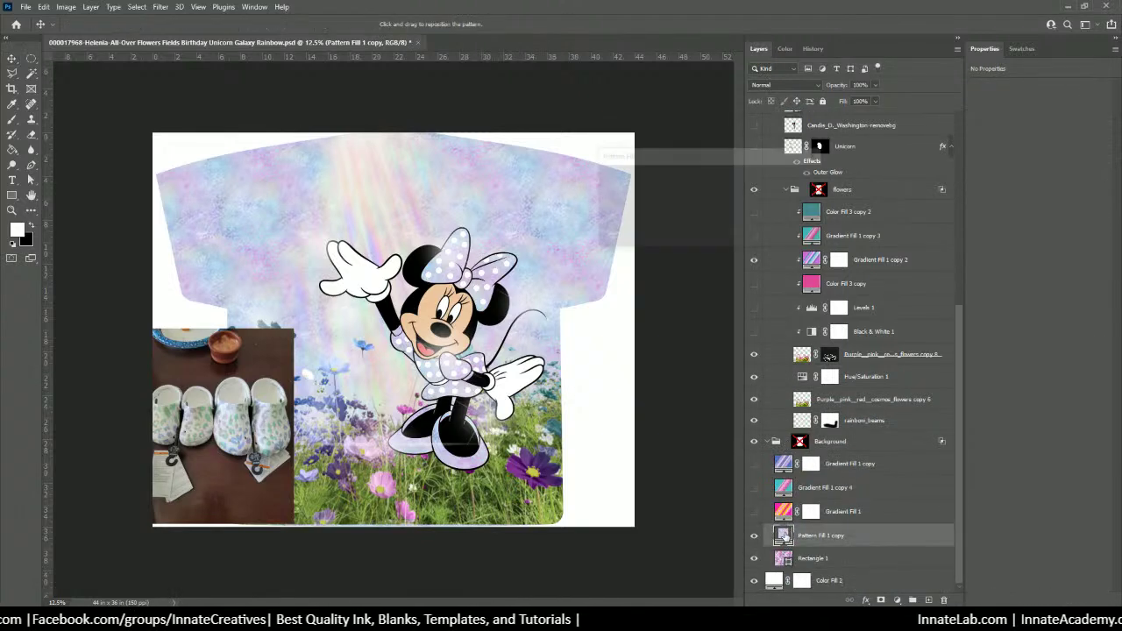
left_click_drag(727, 204, 731, 218)
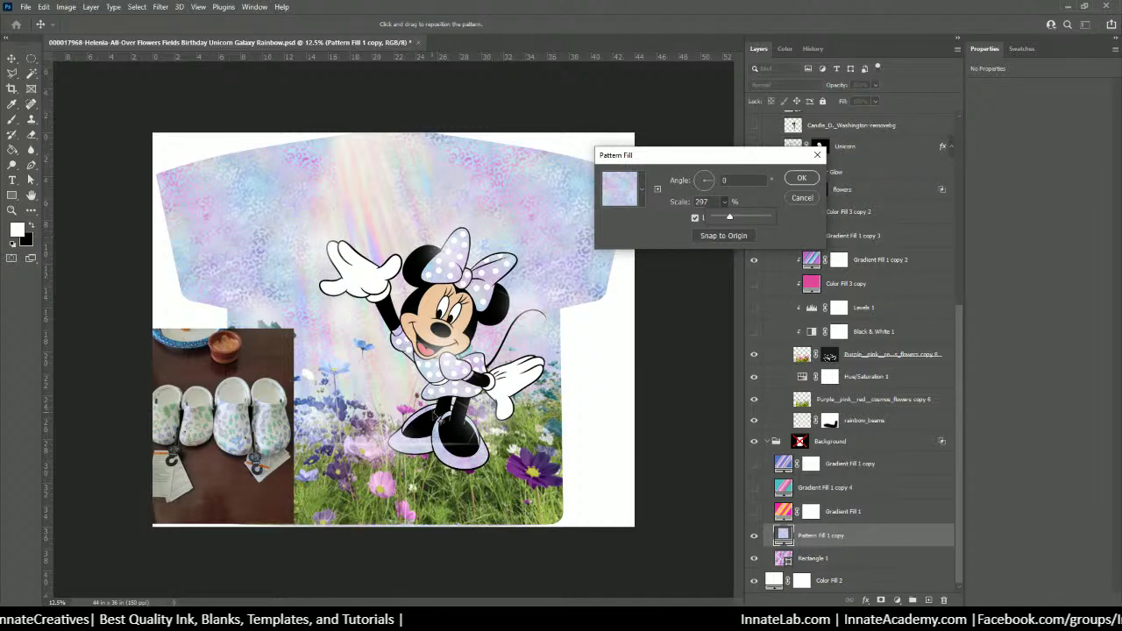
left_click(799, 177)
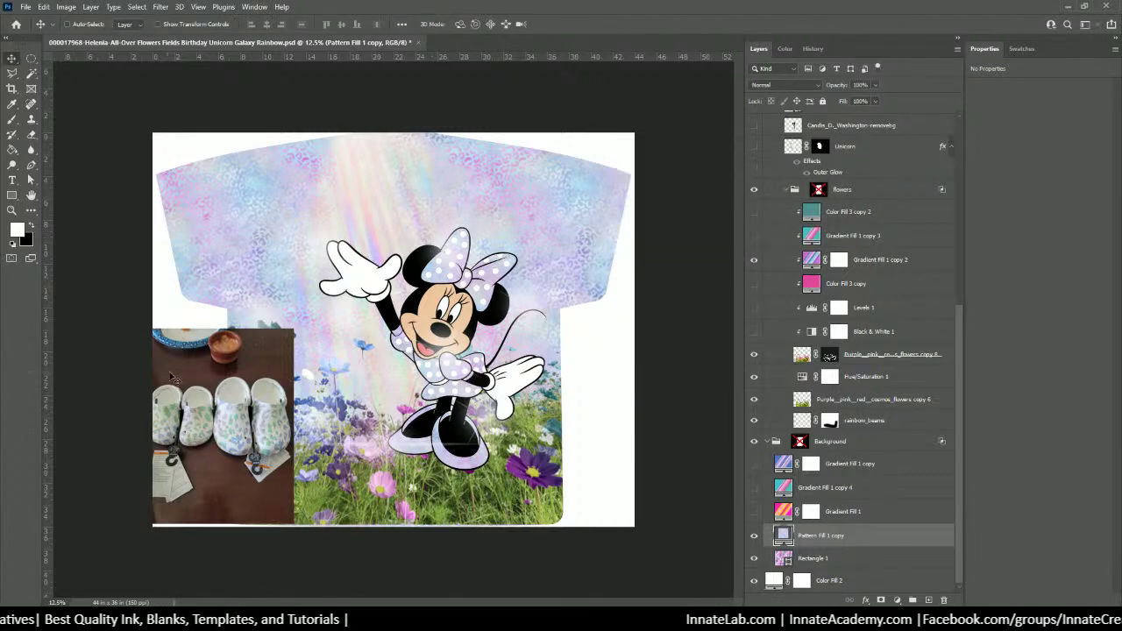
right_click(251, 360)
left_click(218, 363)
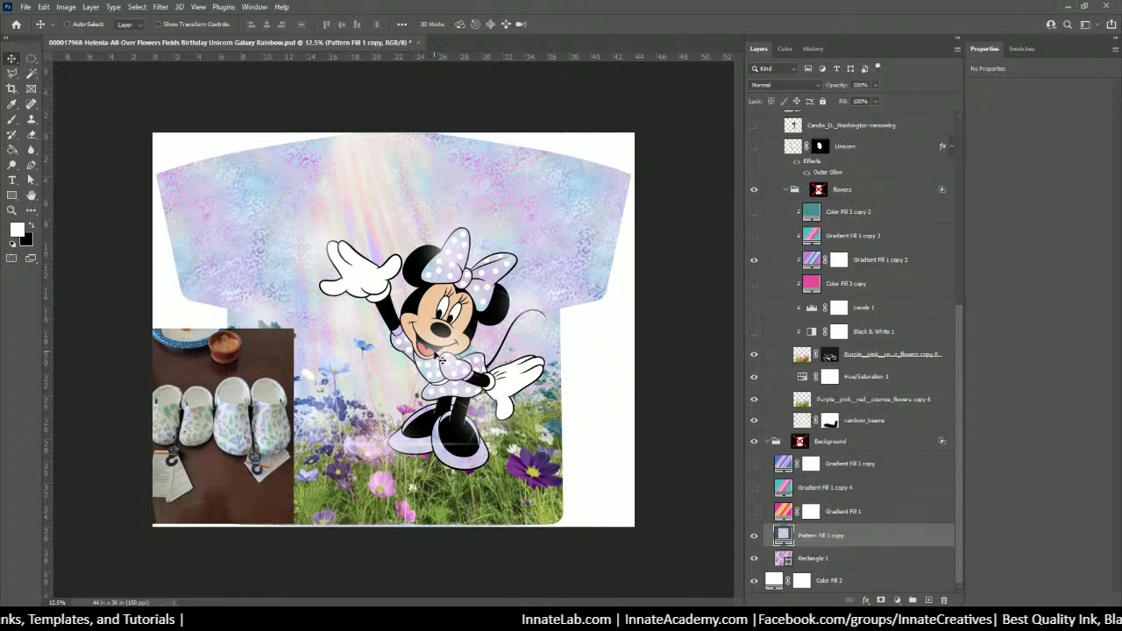
right_click(445, 359)
left_click(469, 378)
left_click(469, 378)
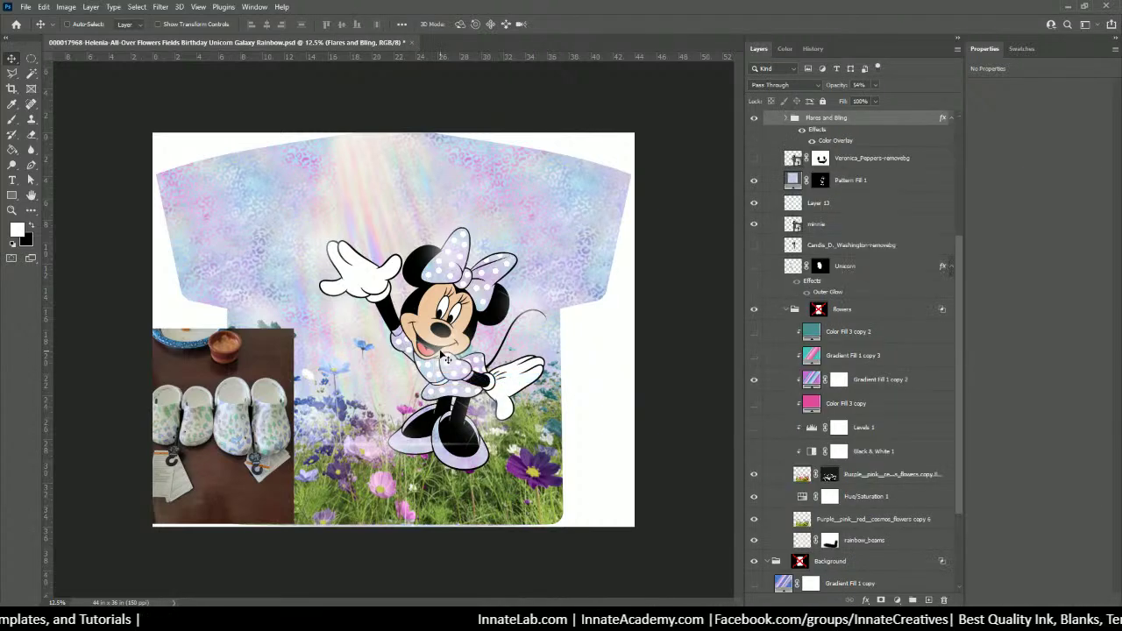
left_click_drag(434, 341, 449, 345)
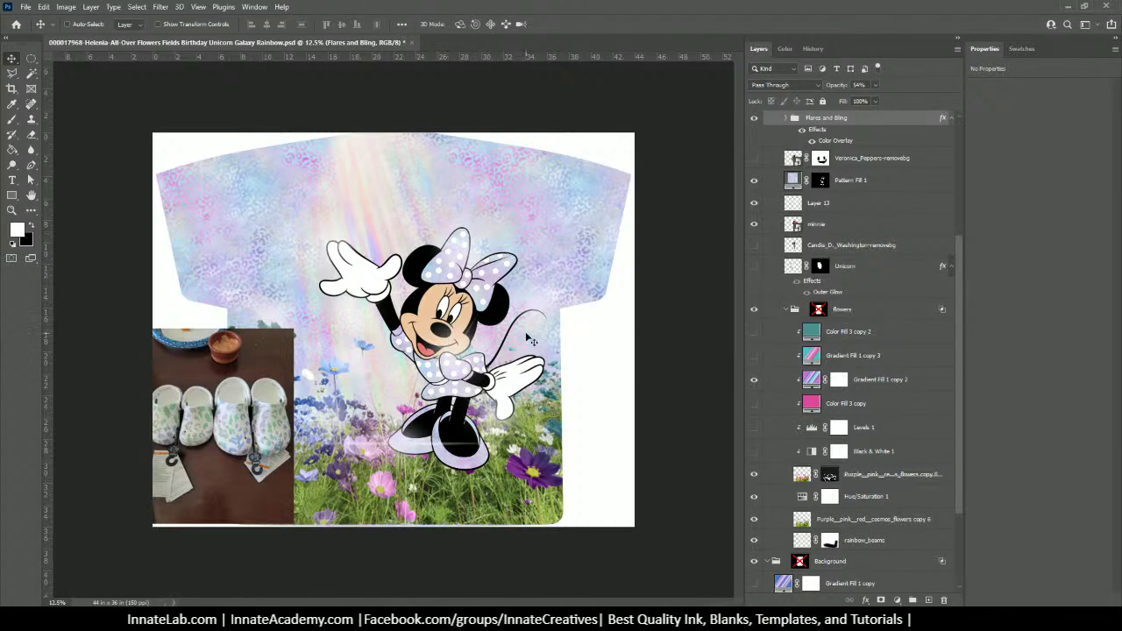
Select the rainbow_beams layer and toggle its visibility to compare the design with and without the light beams
right_click(380, 185)
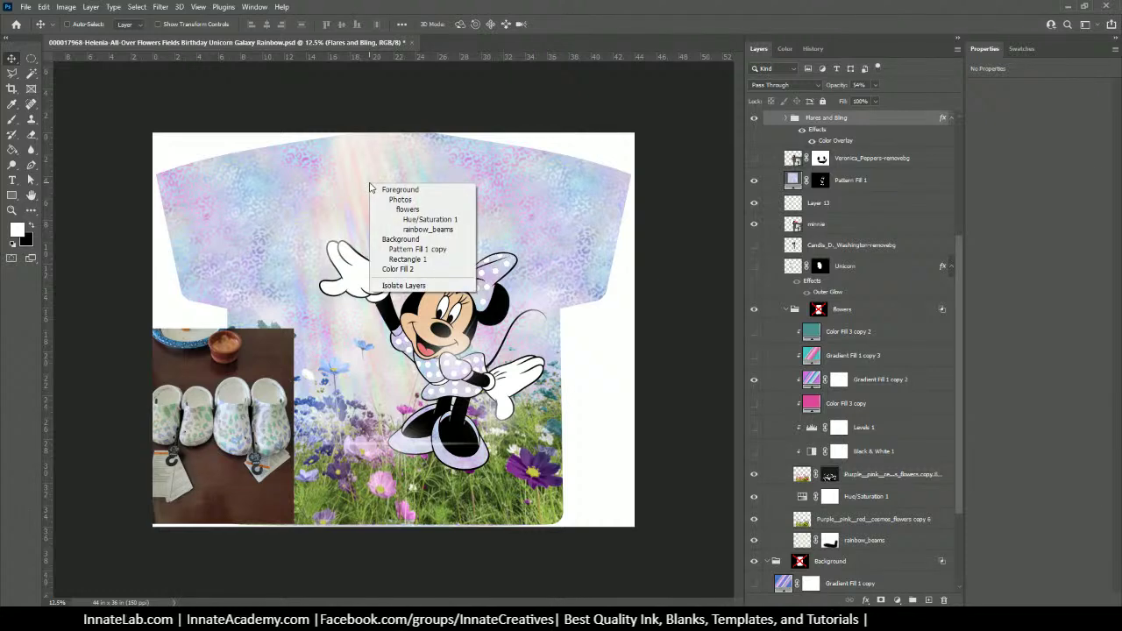
left_click(412, 230)
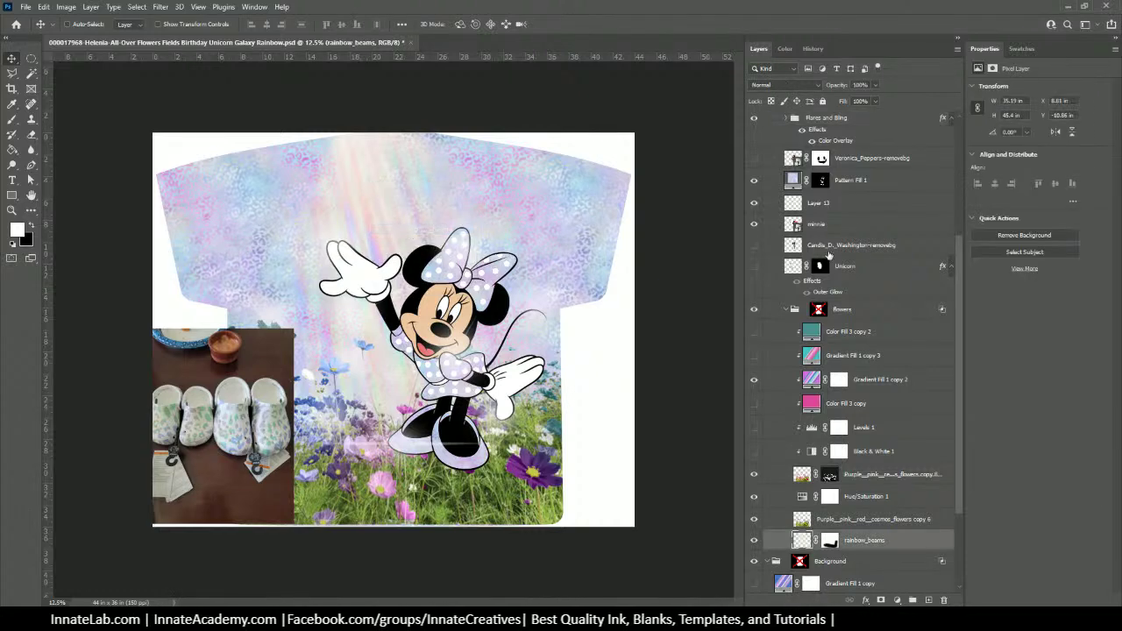
left_click(755, 541)
left_click(755, 541)
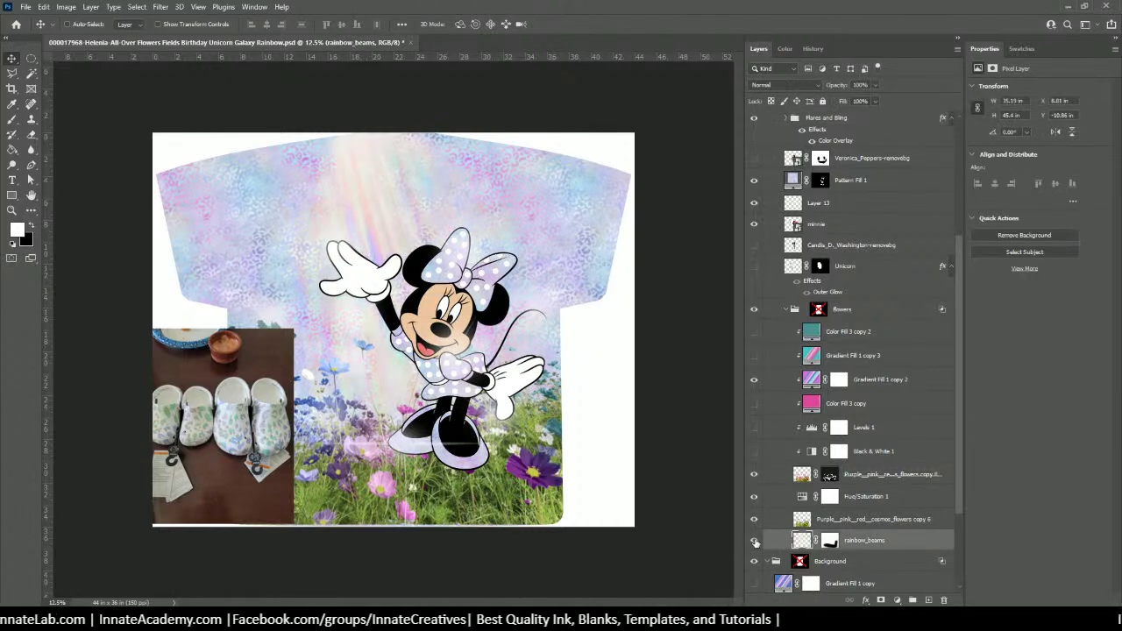
left_click(755, 541)
left_click(755, 541)
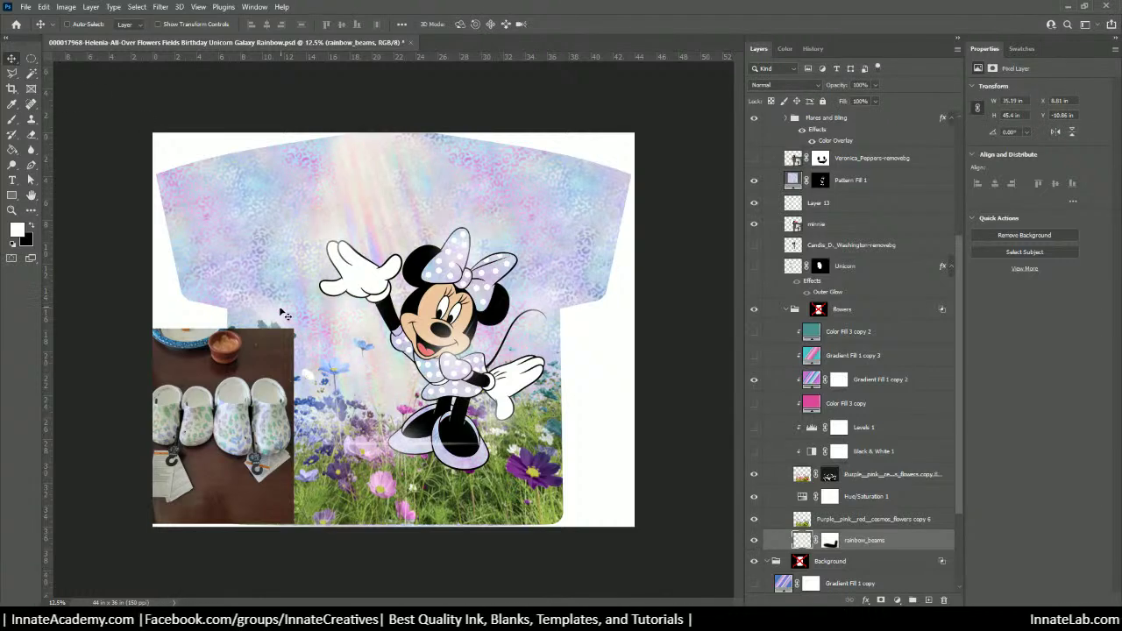
Make the Text copy group visible so the Happy Birthday lettering shows on the shirt
right_click(237, 343)
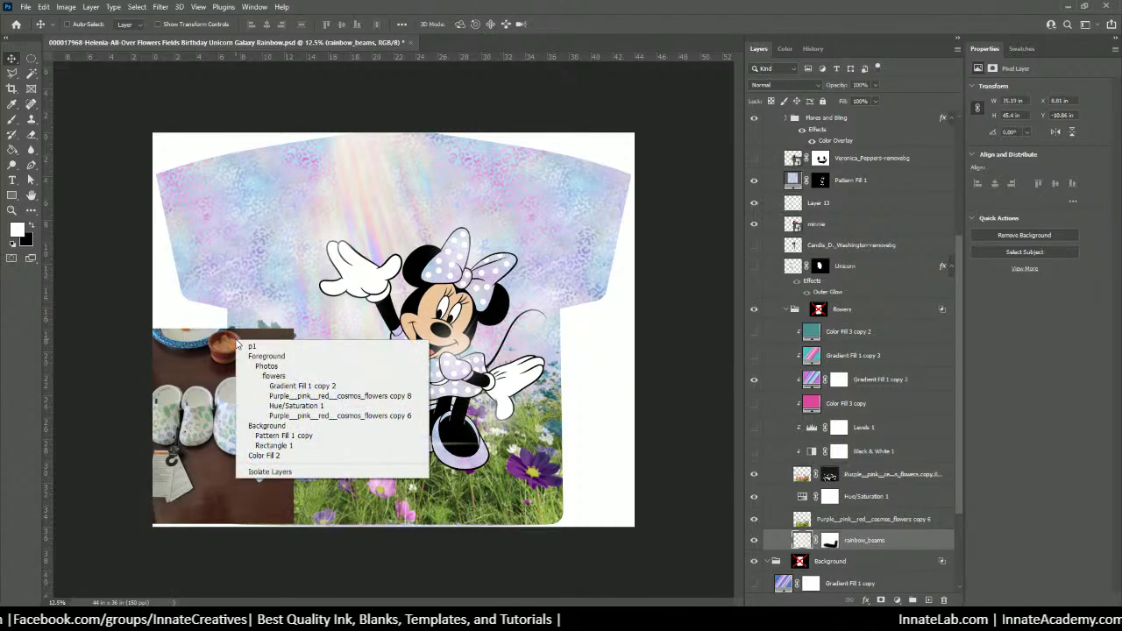
left_click(204, 349)
scroll(871, 212, "up", 5)
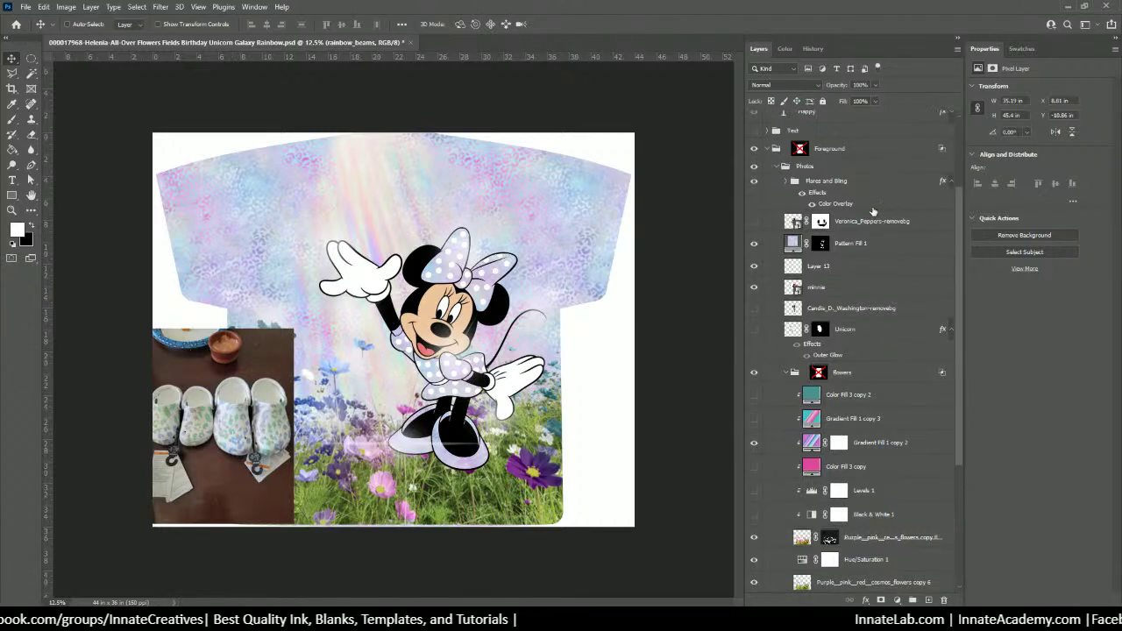
left_click(802, 182)
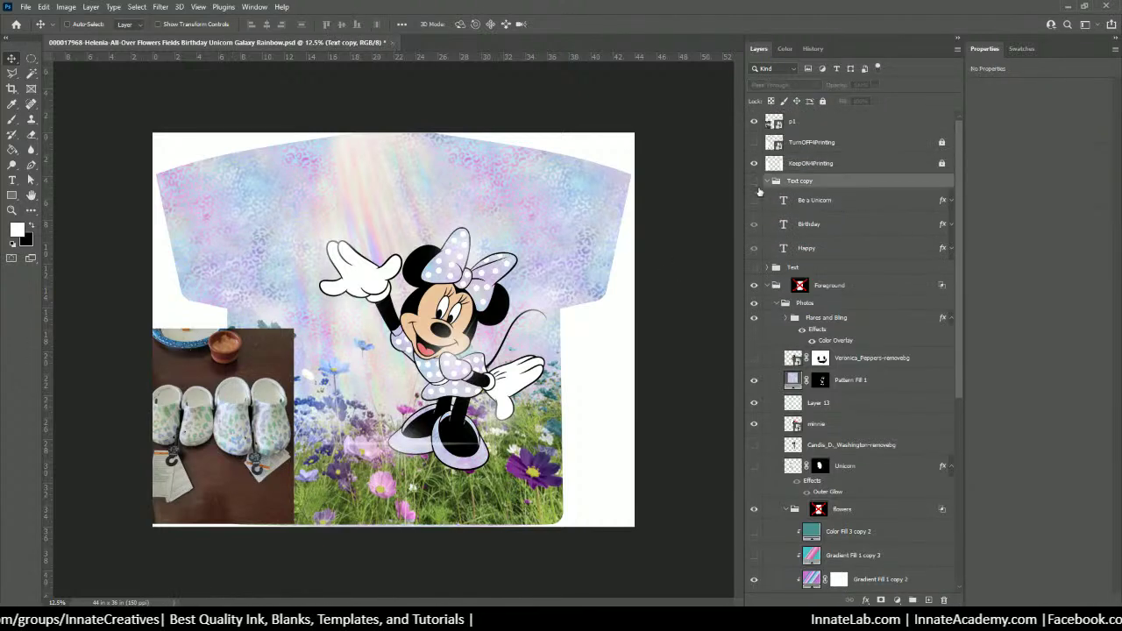
left_click(753, 182)
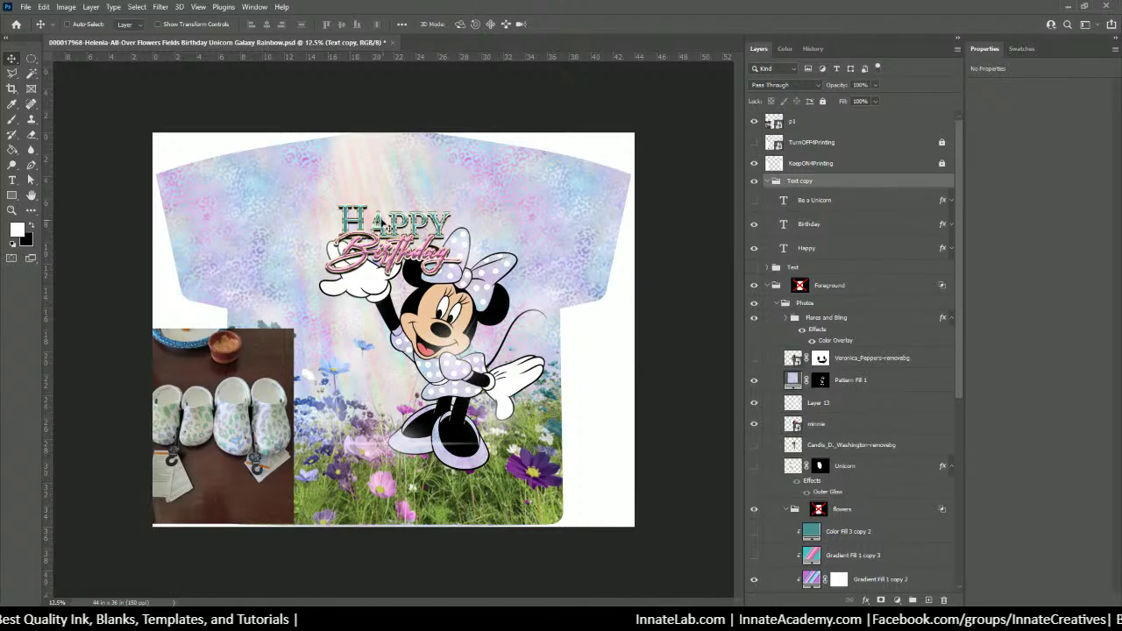
Set the first Color Overlay of the Happy text layer to light blue bbe7f5, sampled from the background pattern
right_click(360, 222)
left_click(390, 235)
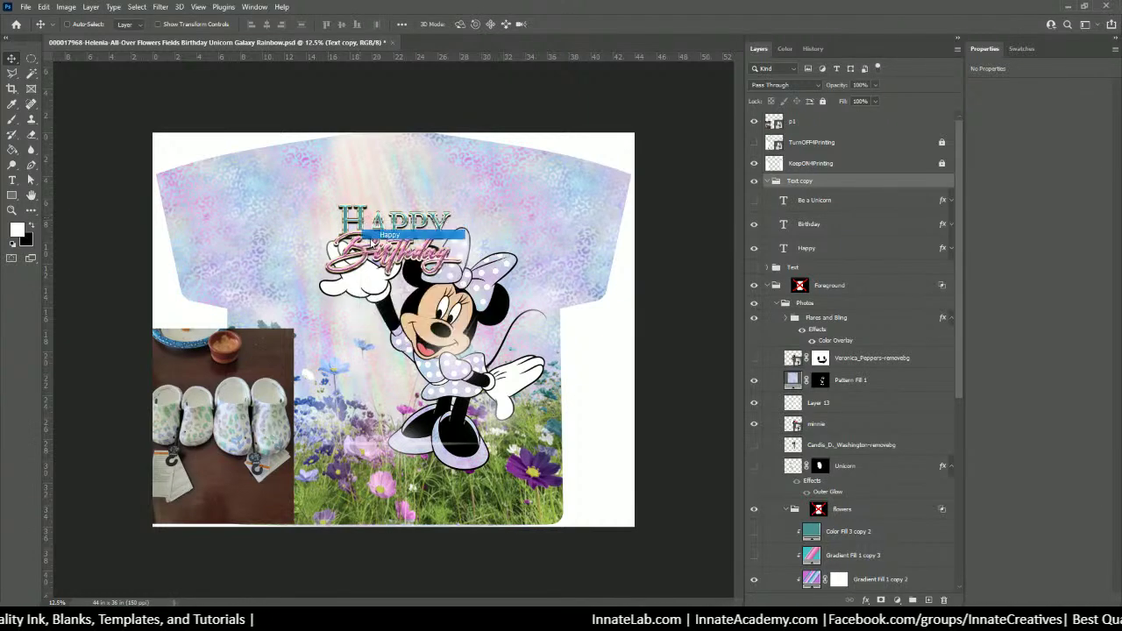
double_click(943, 251)
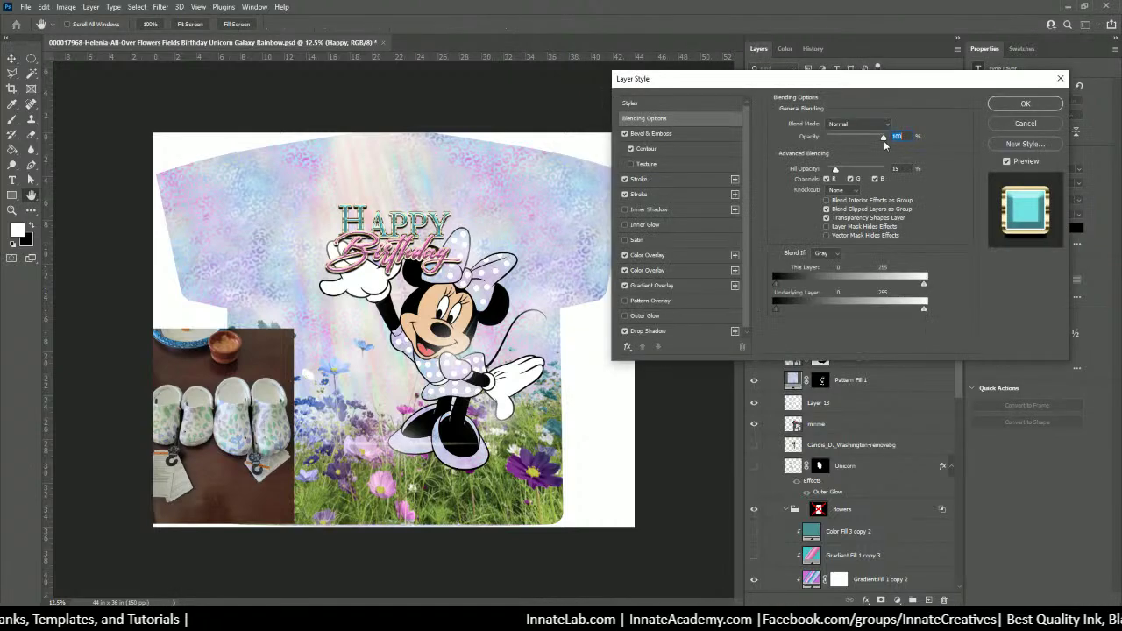
left_click(651, 255)
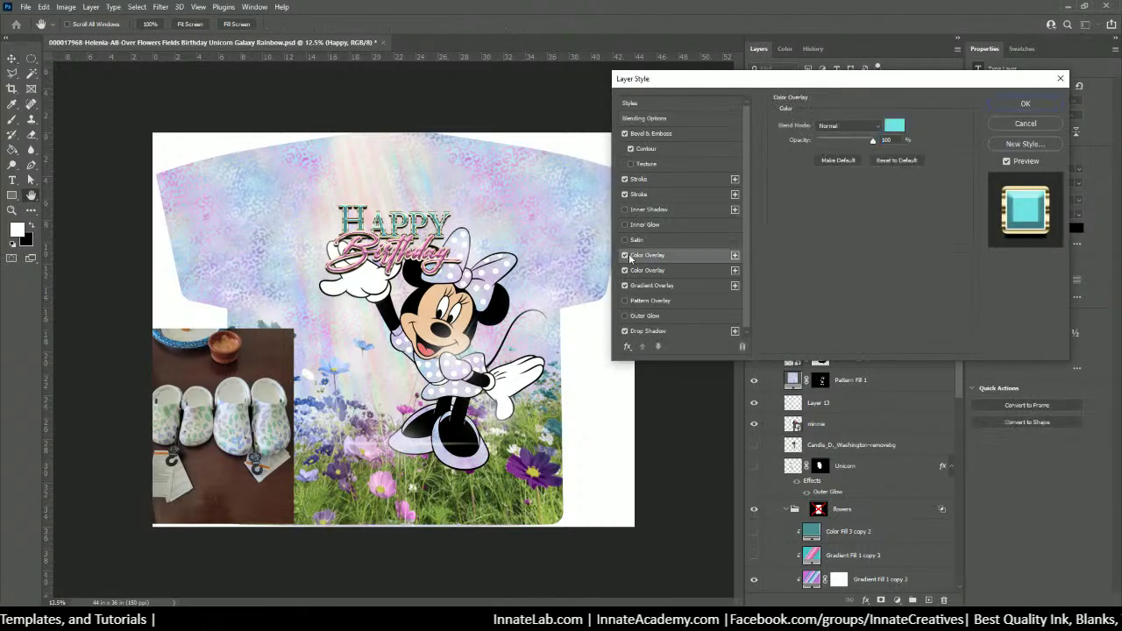
left_click(892, 127)
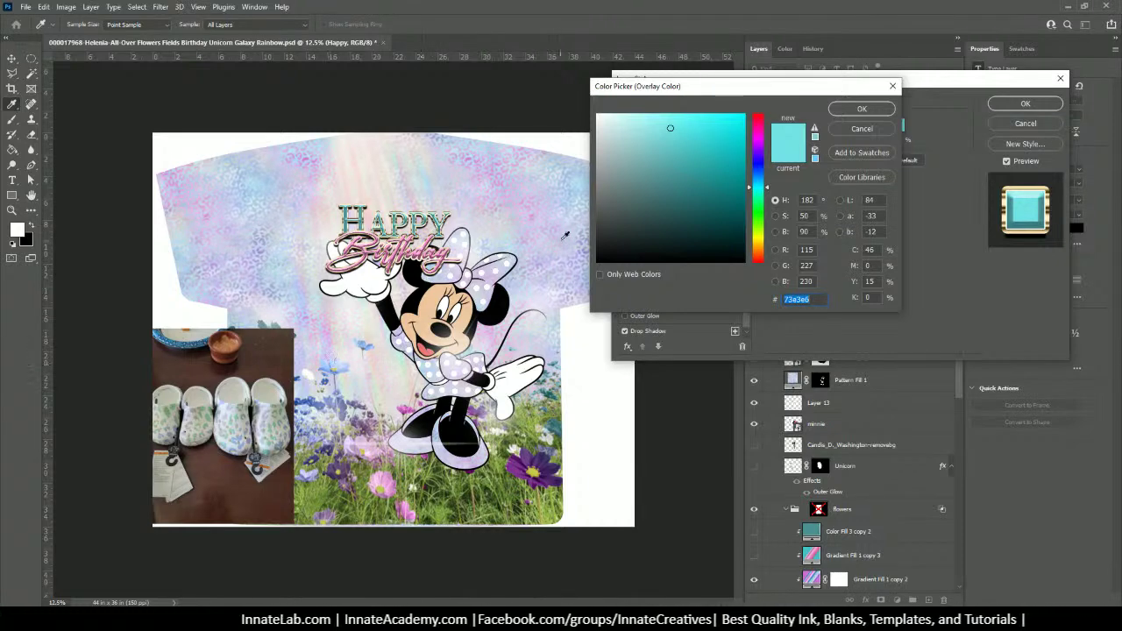
left_click(489, 169)
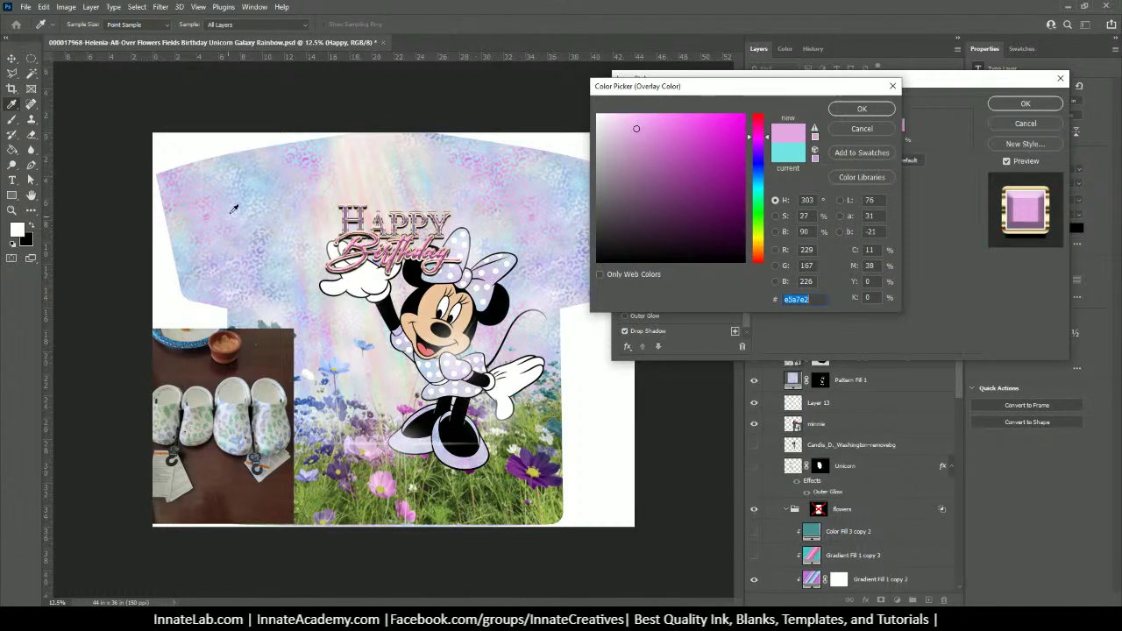
left_click(259, 185)
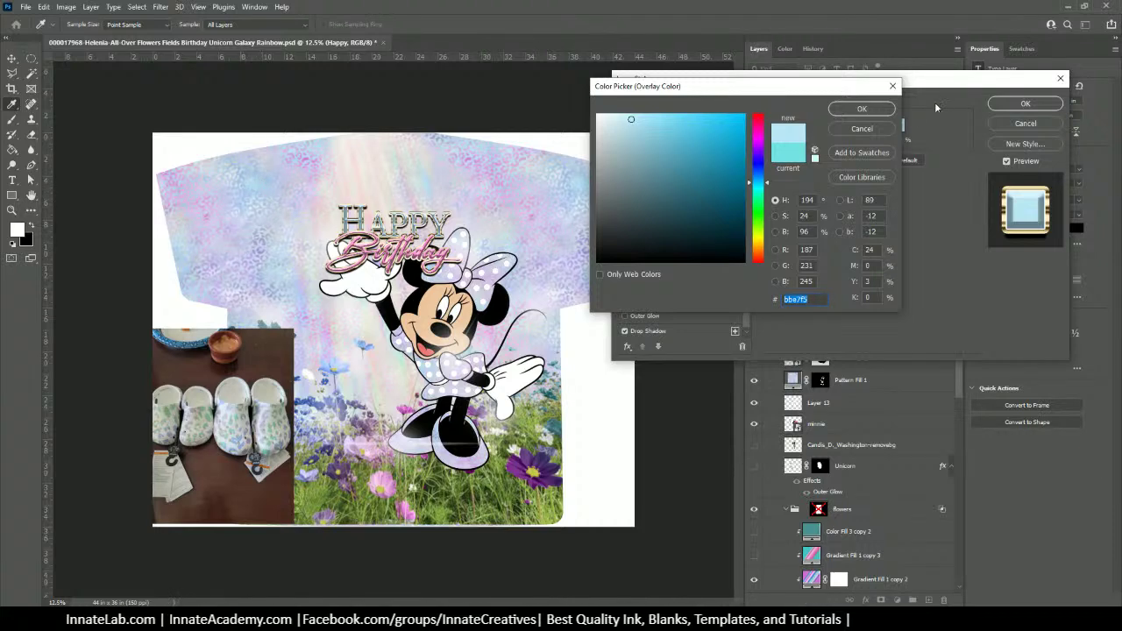
key("Return")
key("Return")
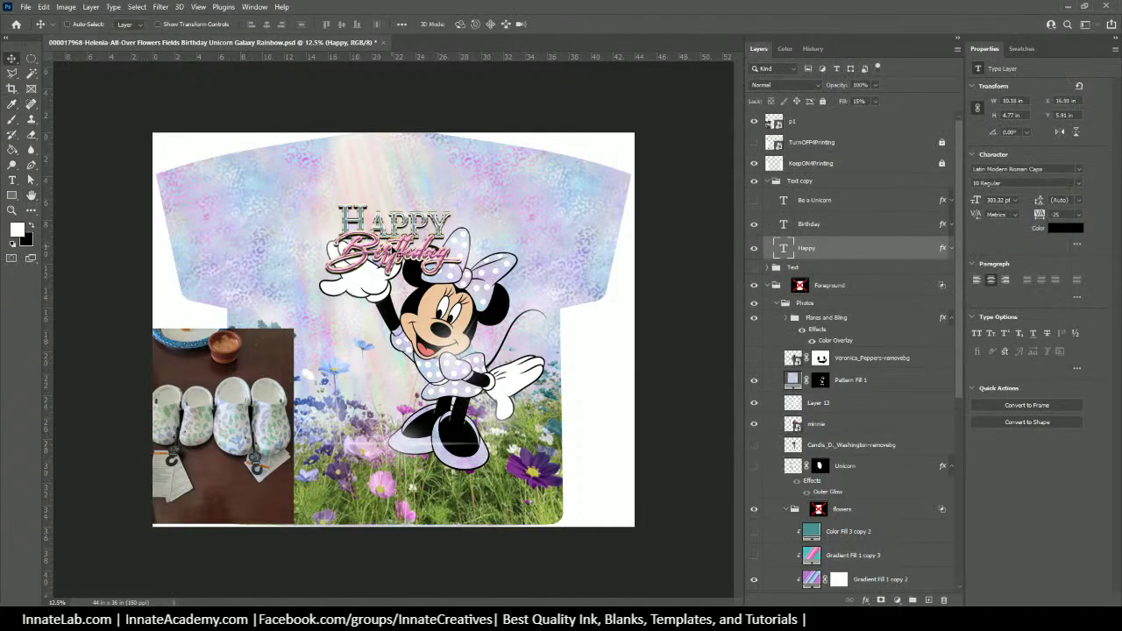
Set the first Color Overlay of the Birthday text layer to pinkish purple cd71bf, sampled from the background pattern
right_click(392, 259)
left_click(421, 274)
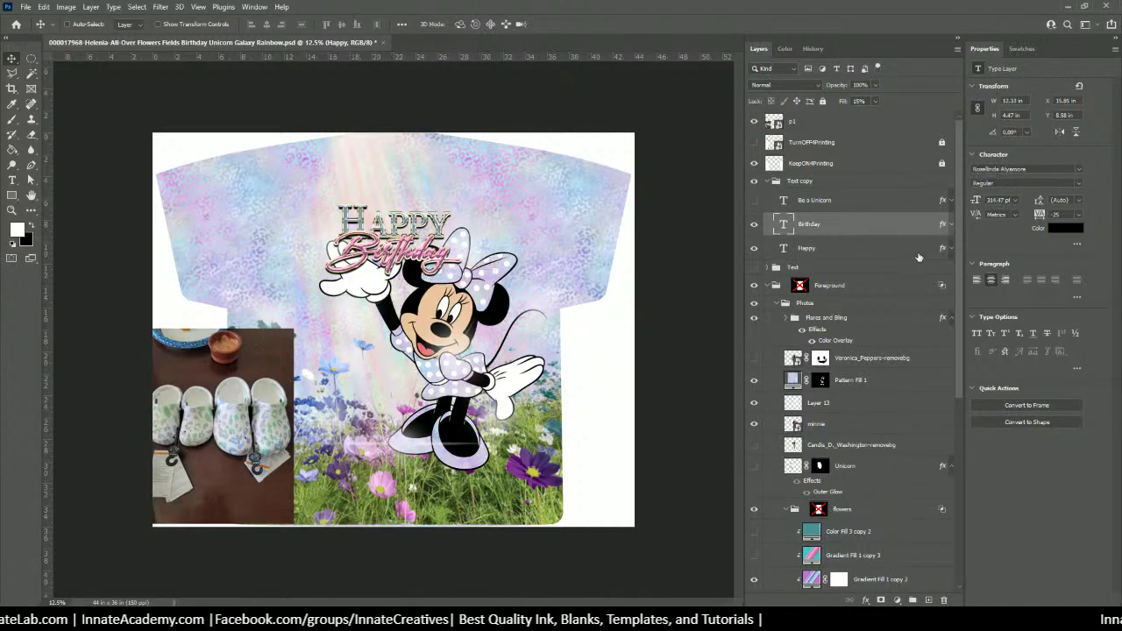
double_click(943, 225)
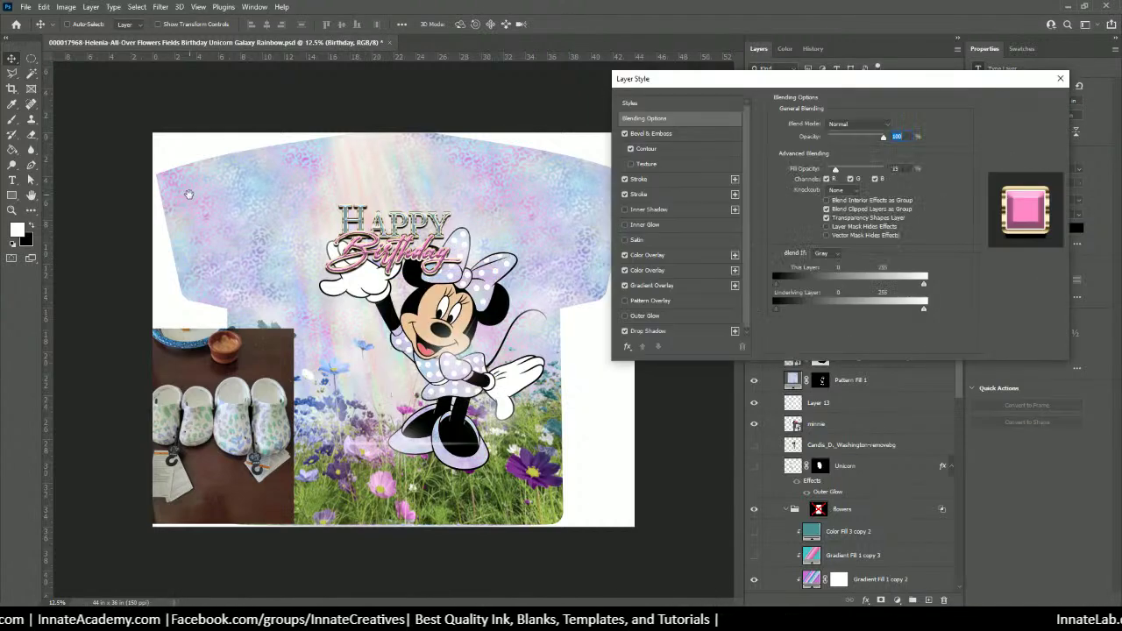
left_click(660, 253)
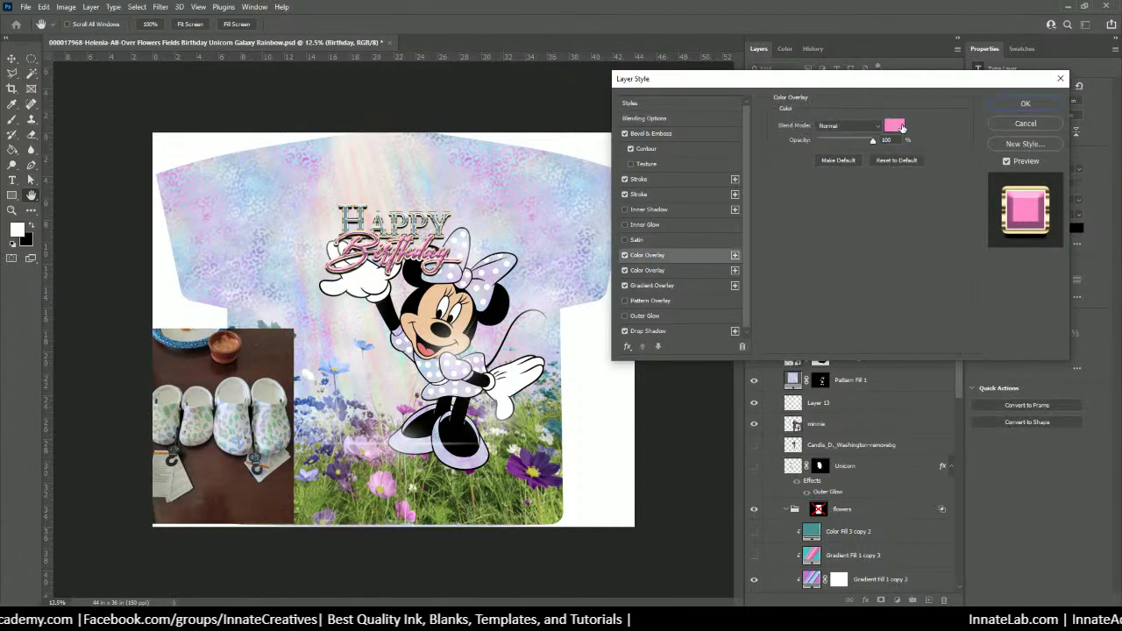
left_click(900, 124)
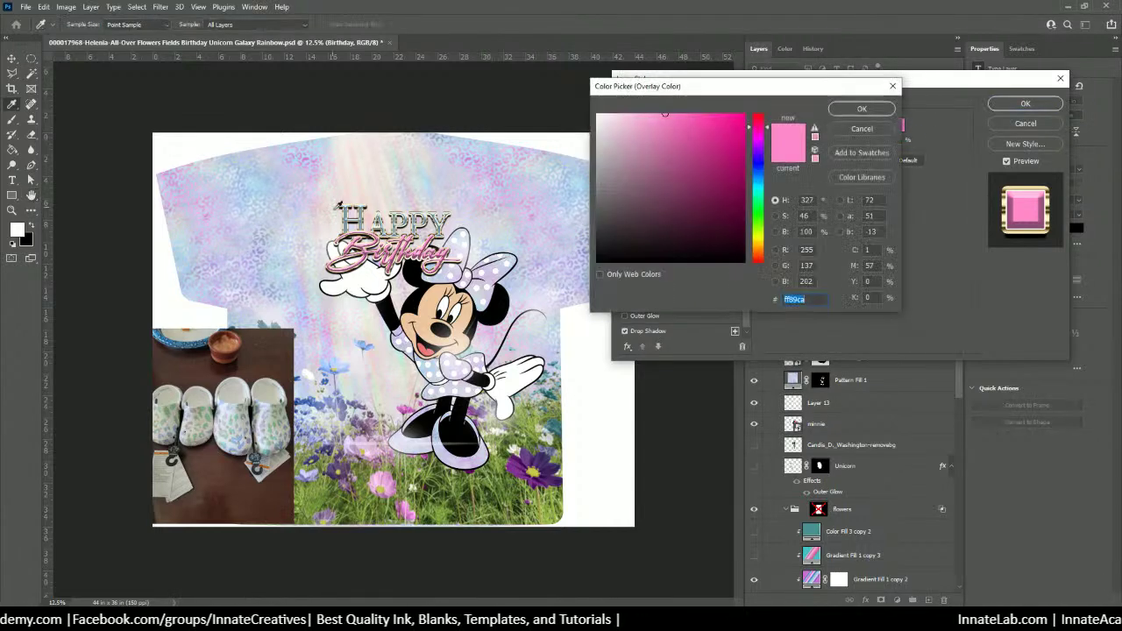
left_click(208, 215)
left_click(208, 212)
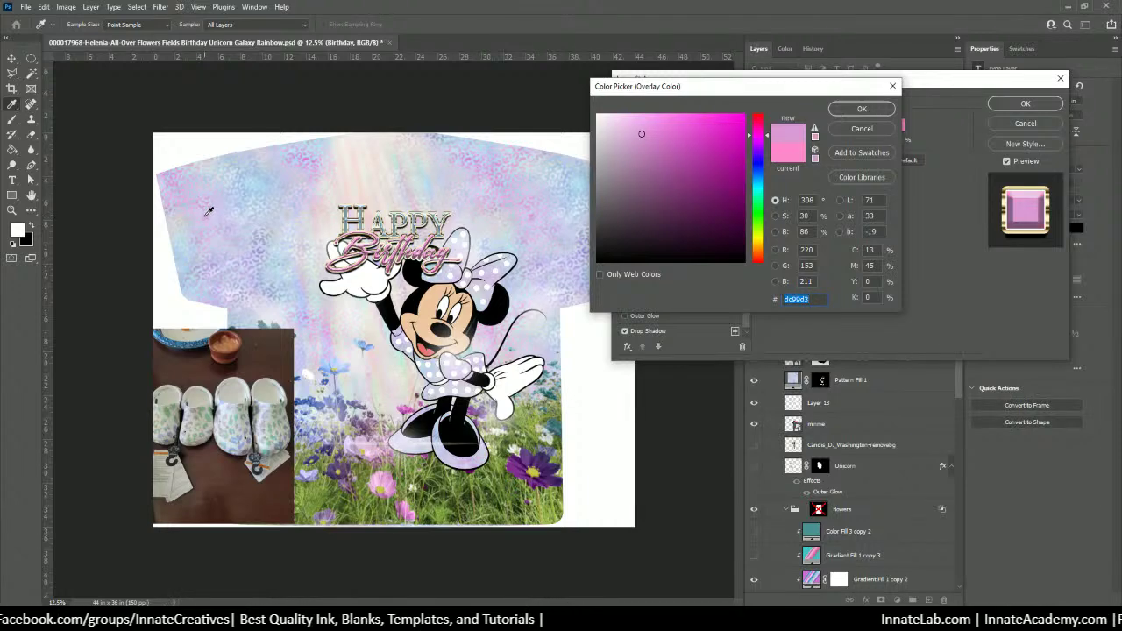
left_click(229, 233)
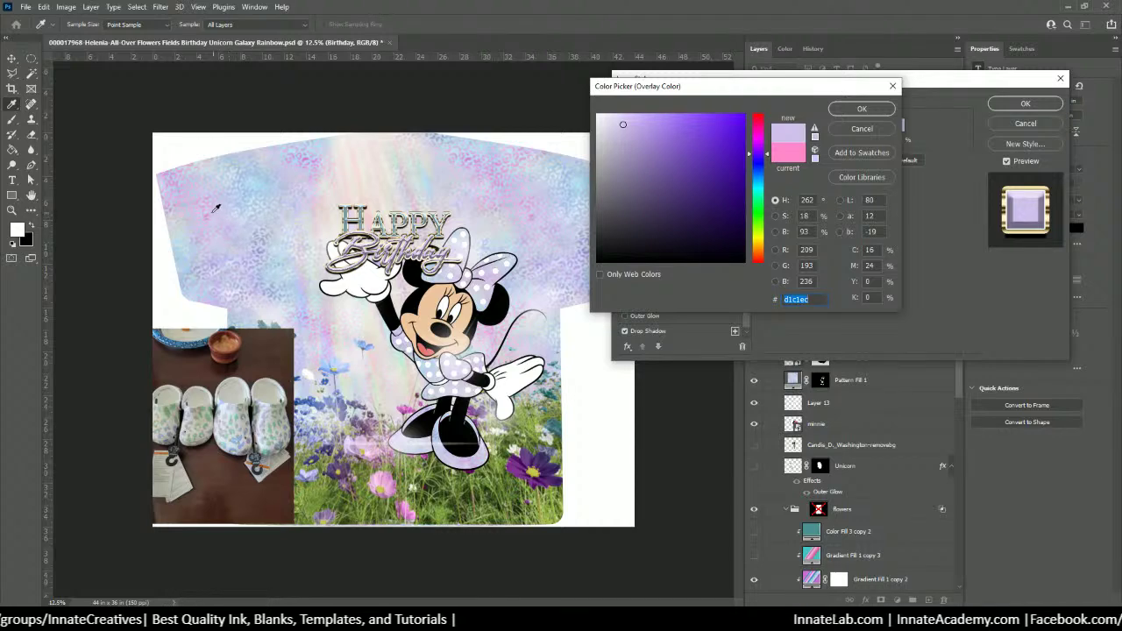
left_click(211, 209)
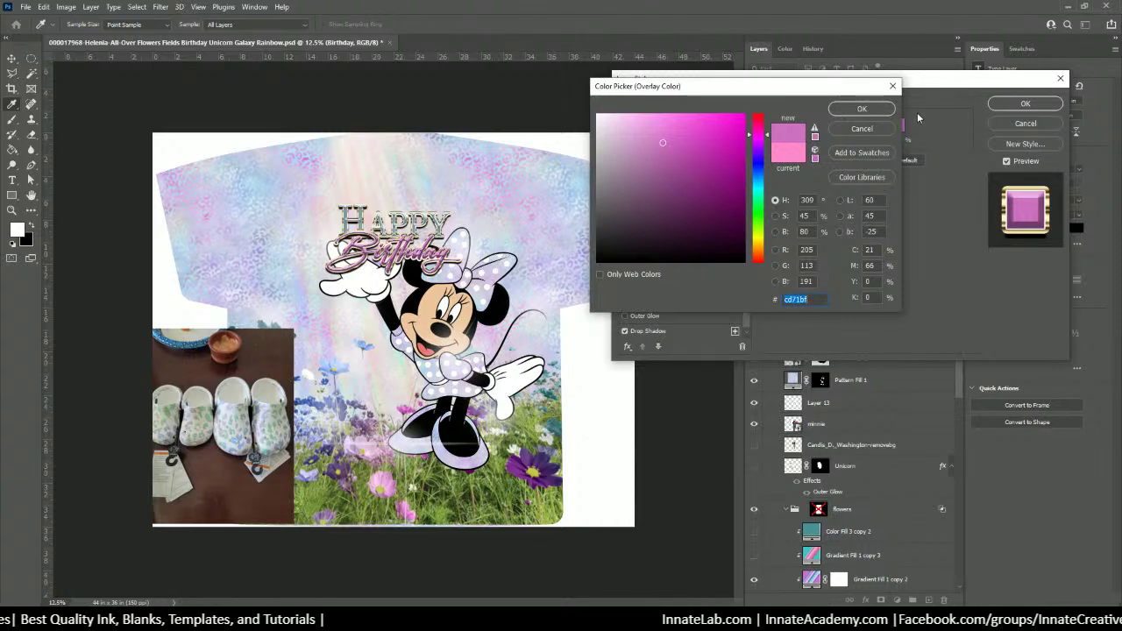
left_click(863, 109)
left_click(1025, 104)
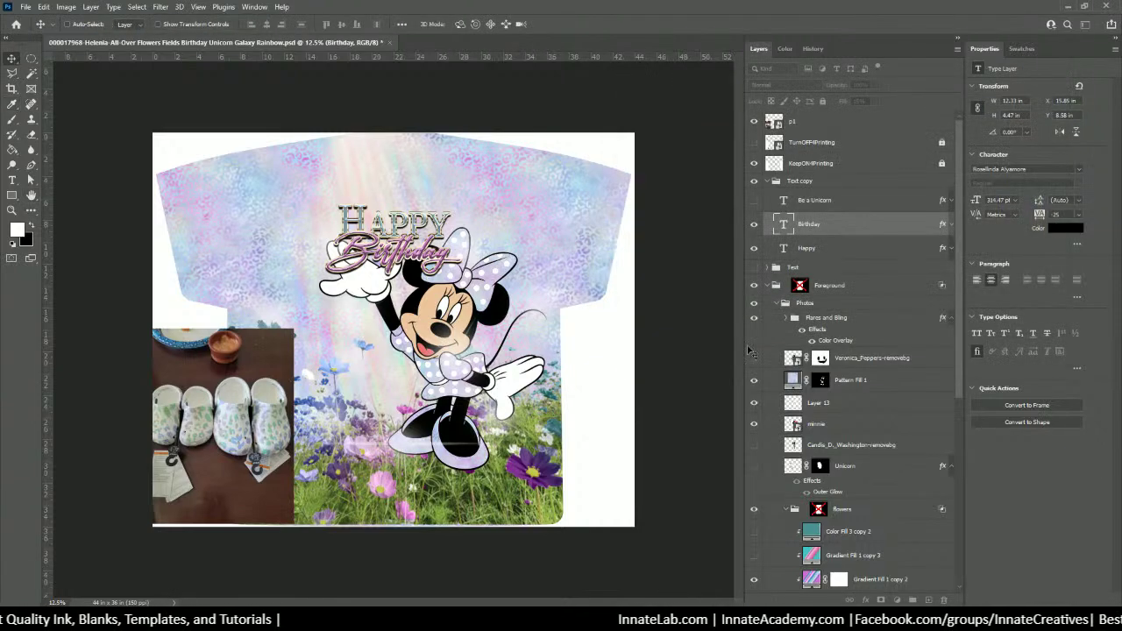
Make the Be a Unicorn text layer in the Text copy group visible on the shirt
left_click(807, 182)
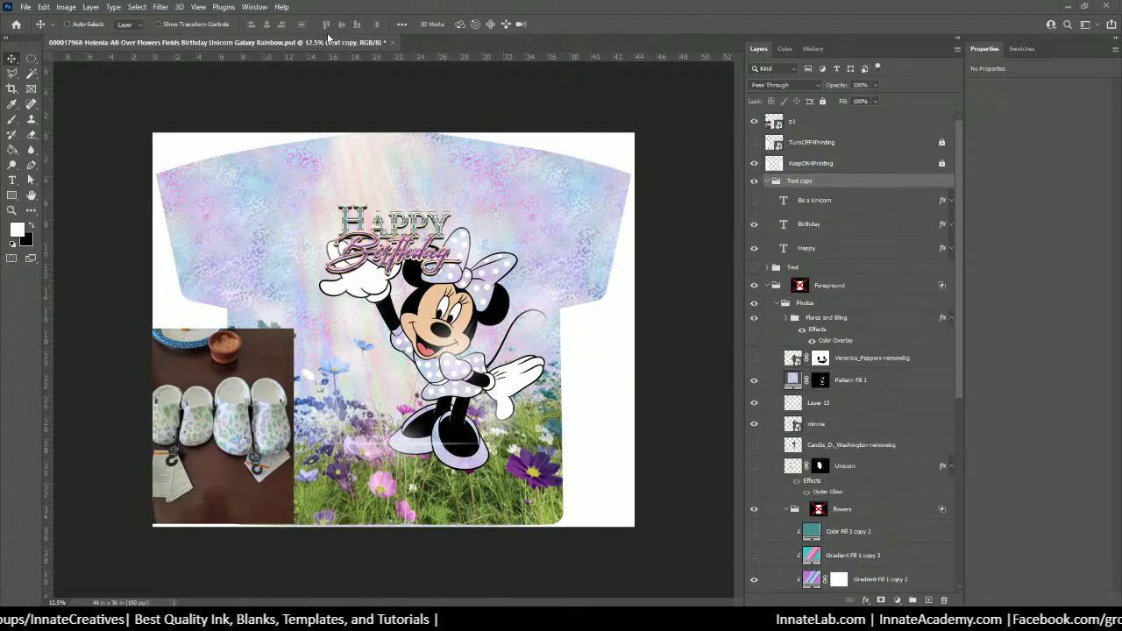
key("ctrl+plus")
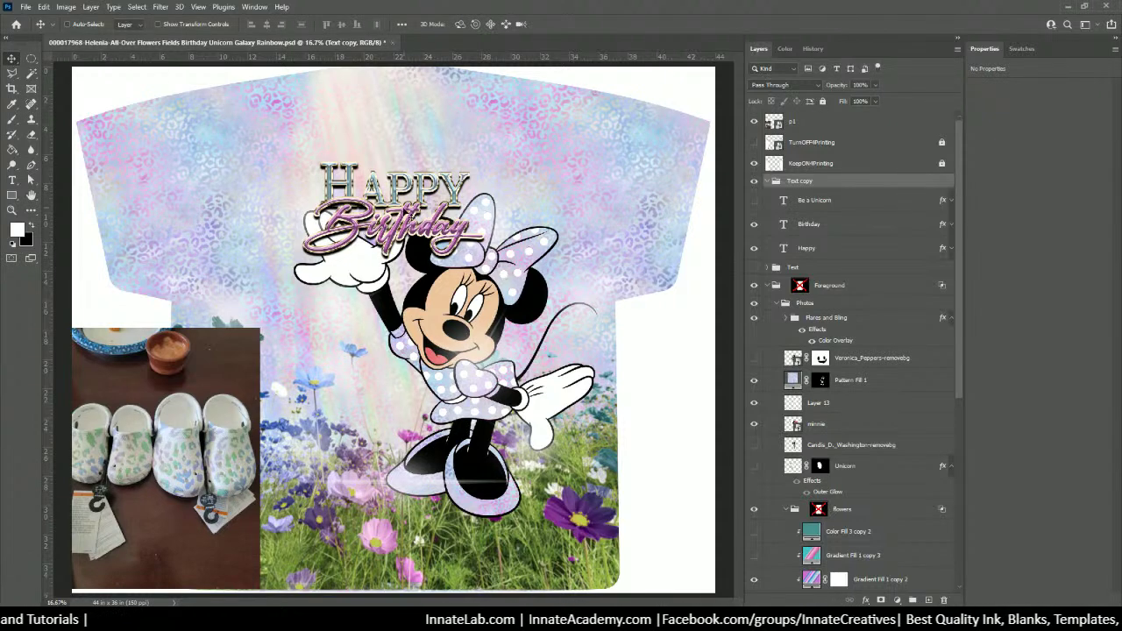
right_click(376, 234)
left_click(405, 250)
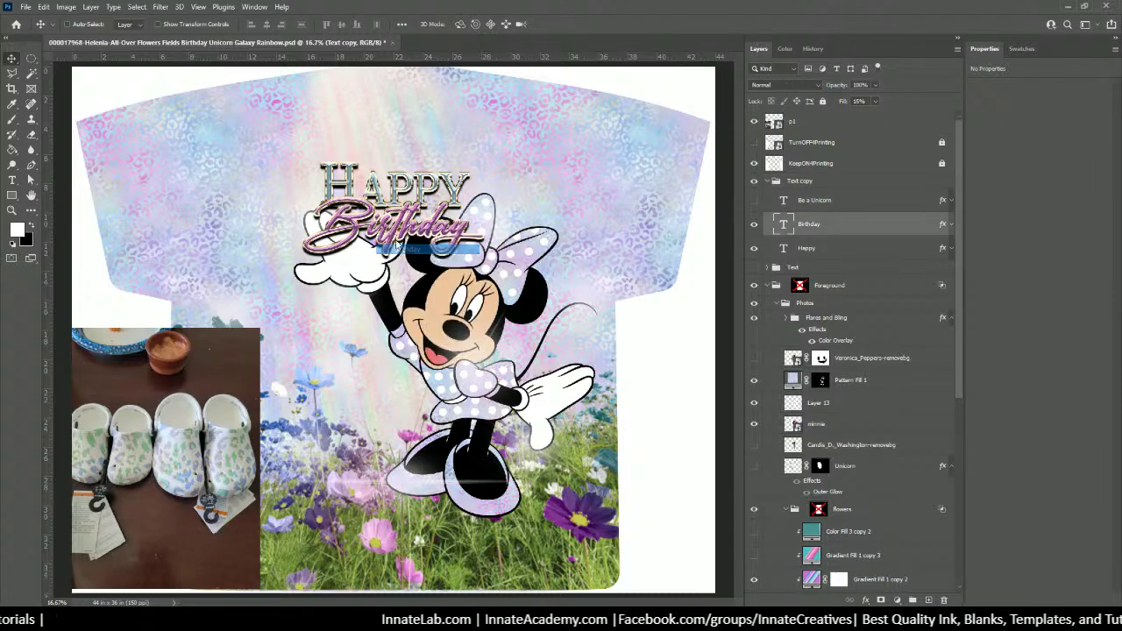
left_click(826, 204)
left_click(753, 201)
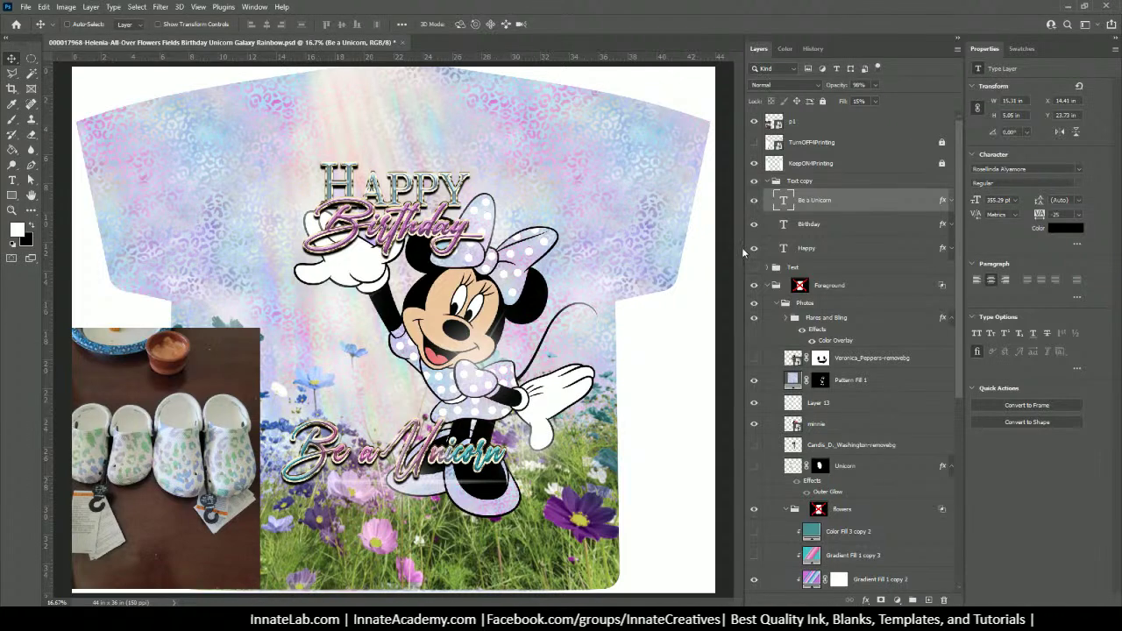
Replace the Be a Unicorn wording with the birthday child's name and nudge the lettering slightly down and to the right
double_click(783, 202)
type("Dianna is Turning 4")
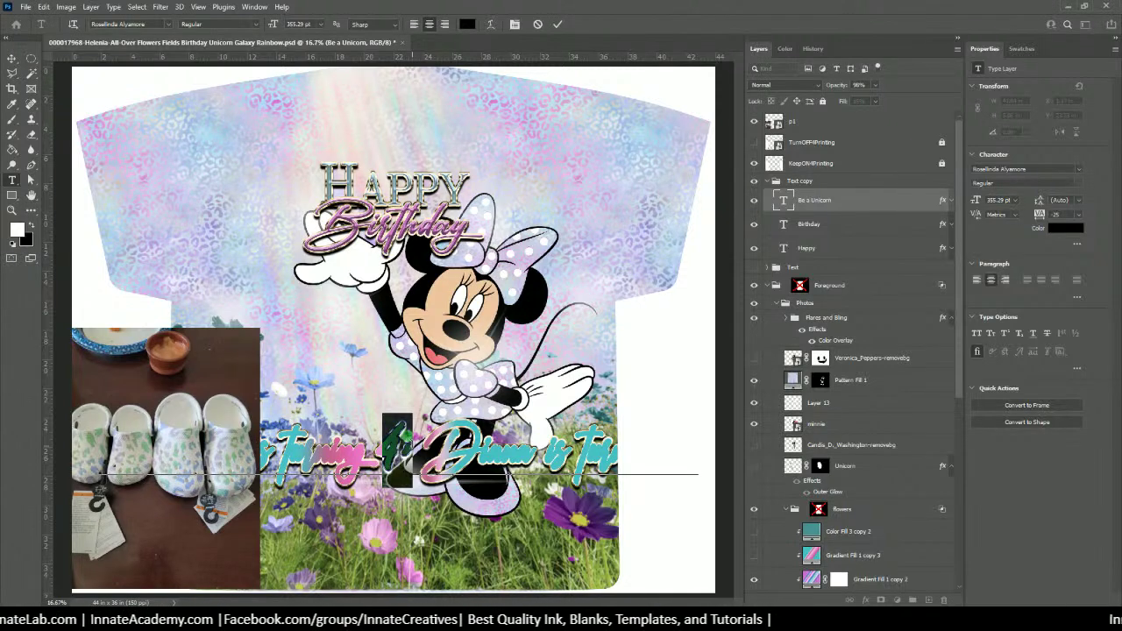
key("BackSpace")
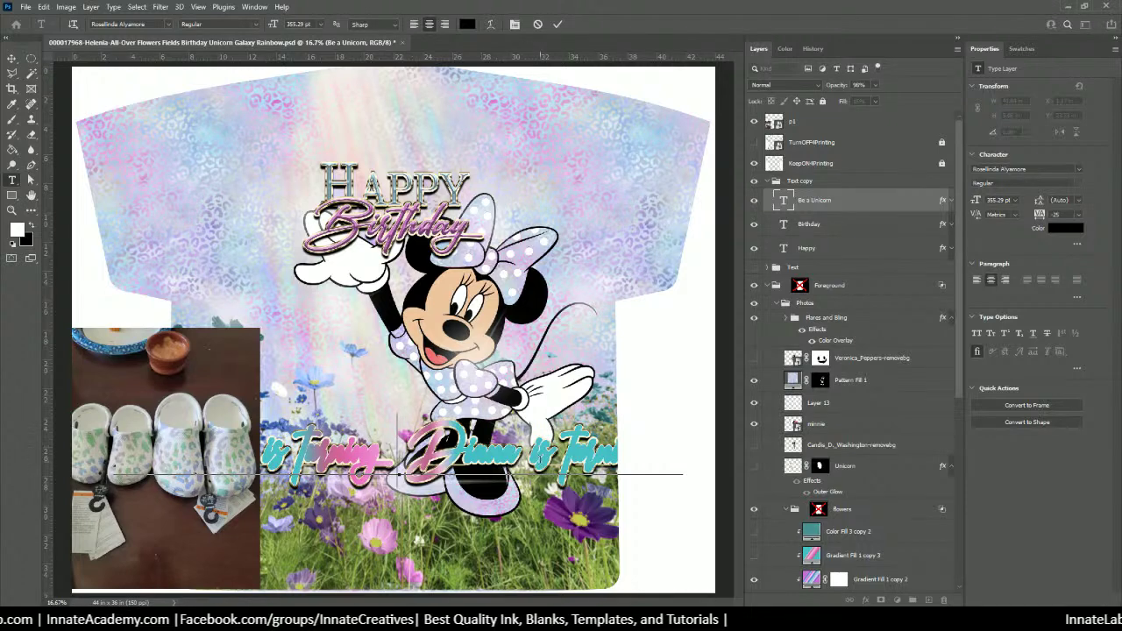
left_click_drag(516, 463, 840, 460)
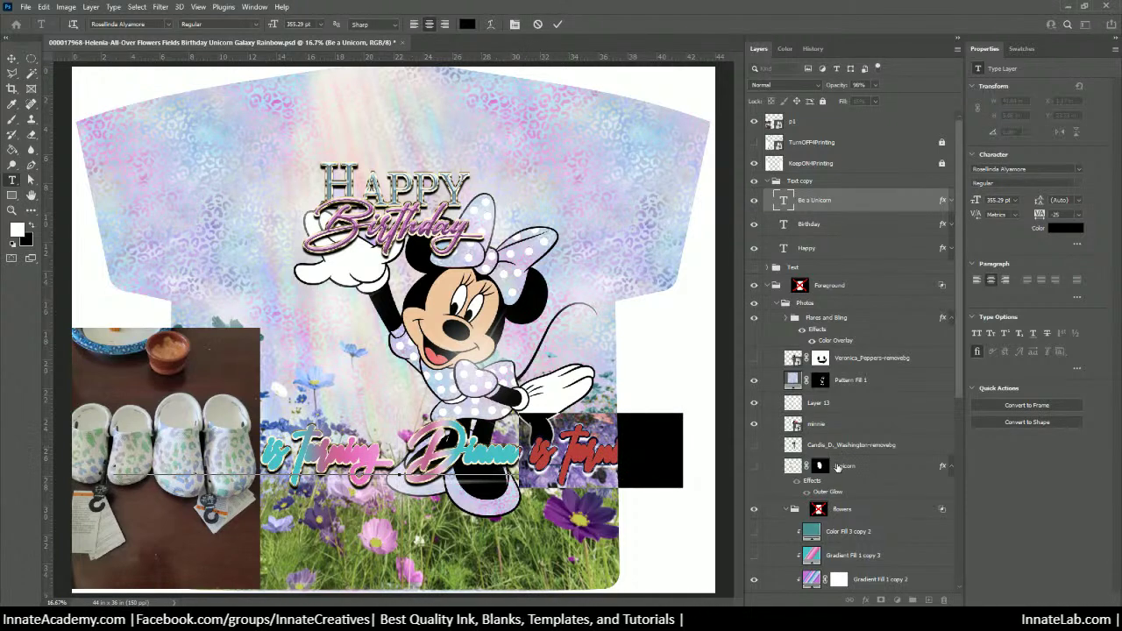
key("BackSpace")
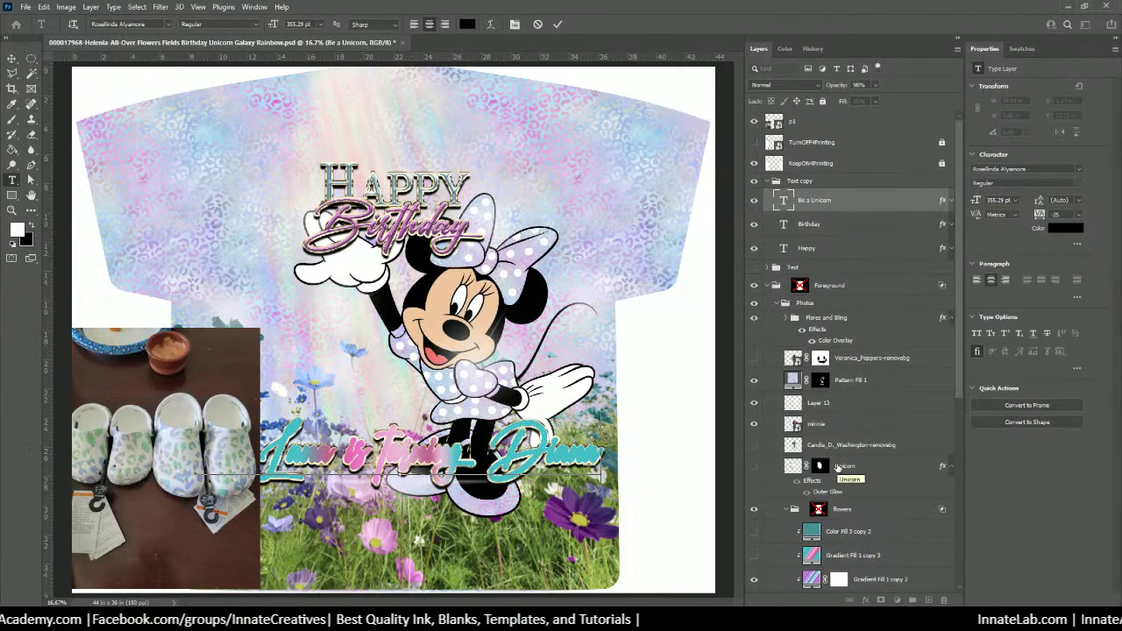
left_click_drag(479, 452, 334, 456)
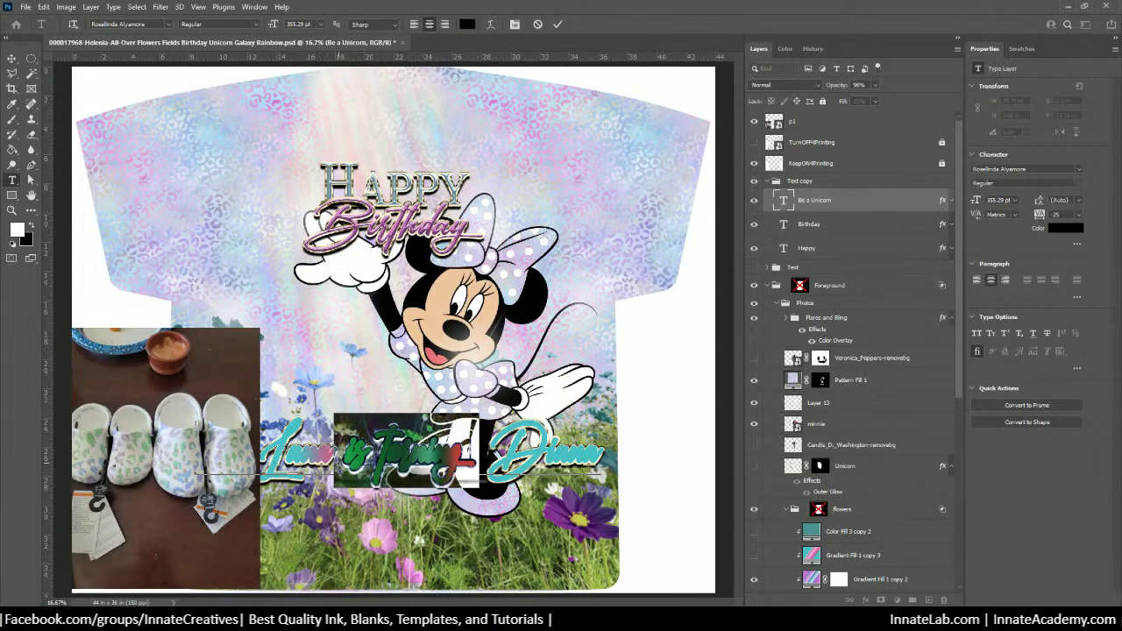
key("BackSpace")
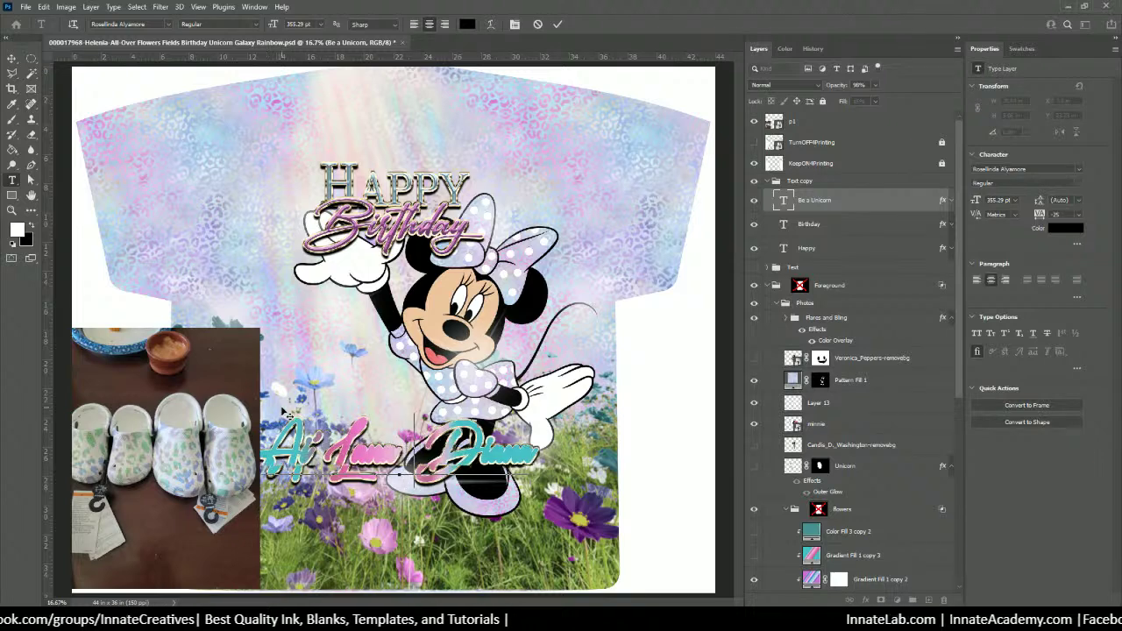
left_click(11, 58)
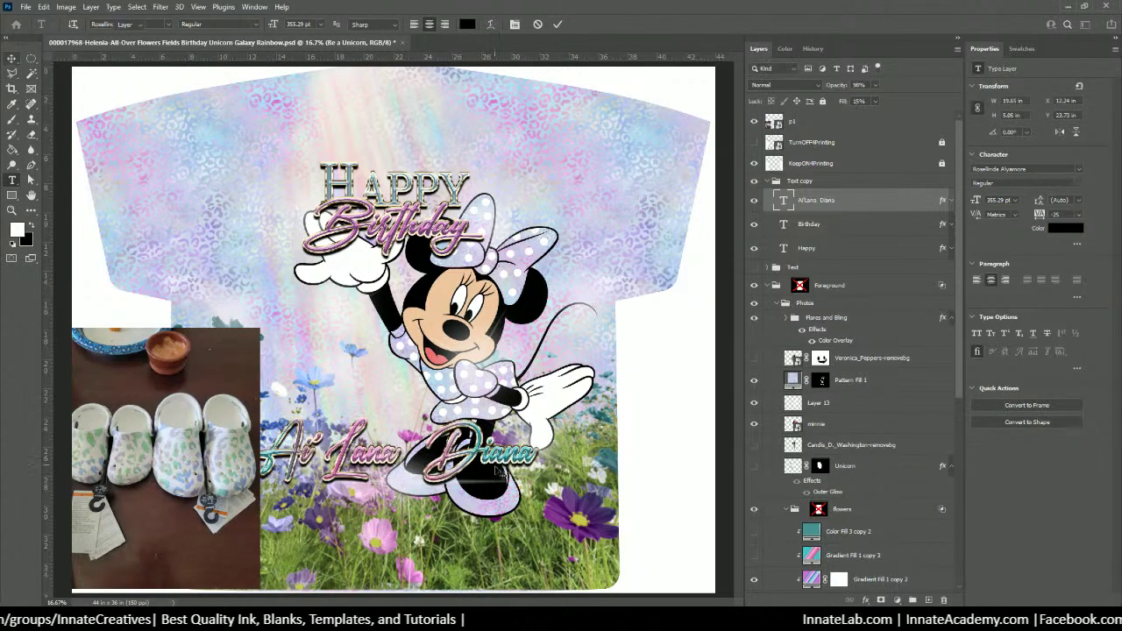
left_click_drag(499, 431, 501, 435)
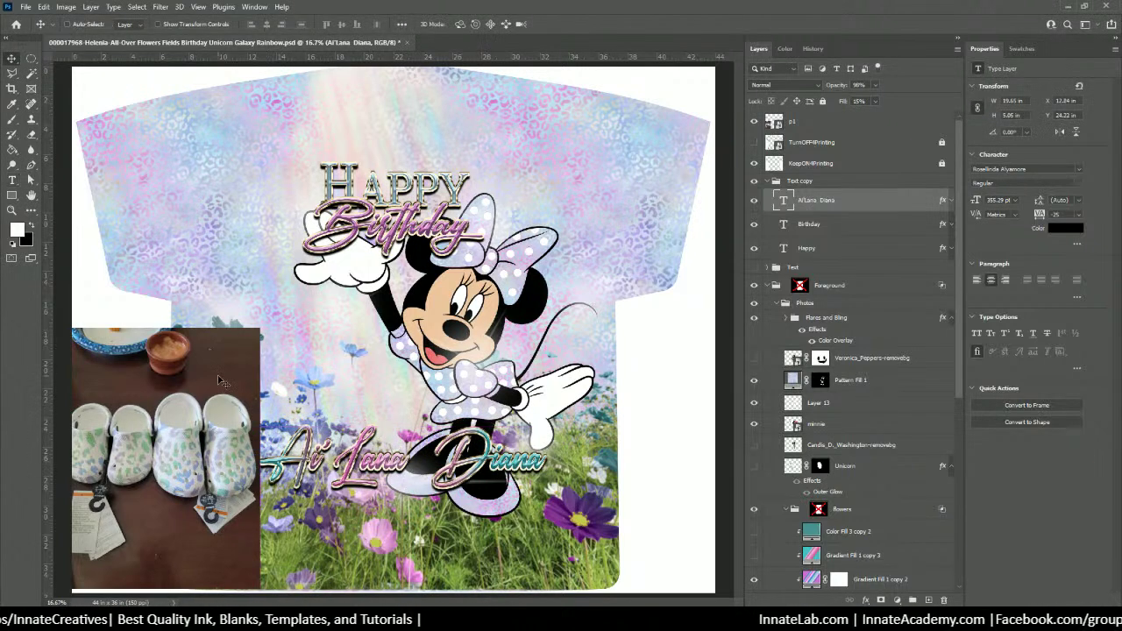
Delete the p1 reference photo of the patterned clogs from the design
right_click(219, 378)
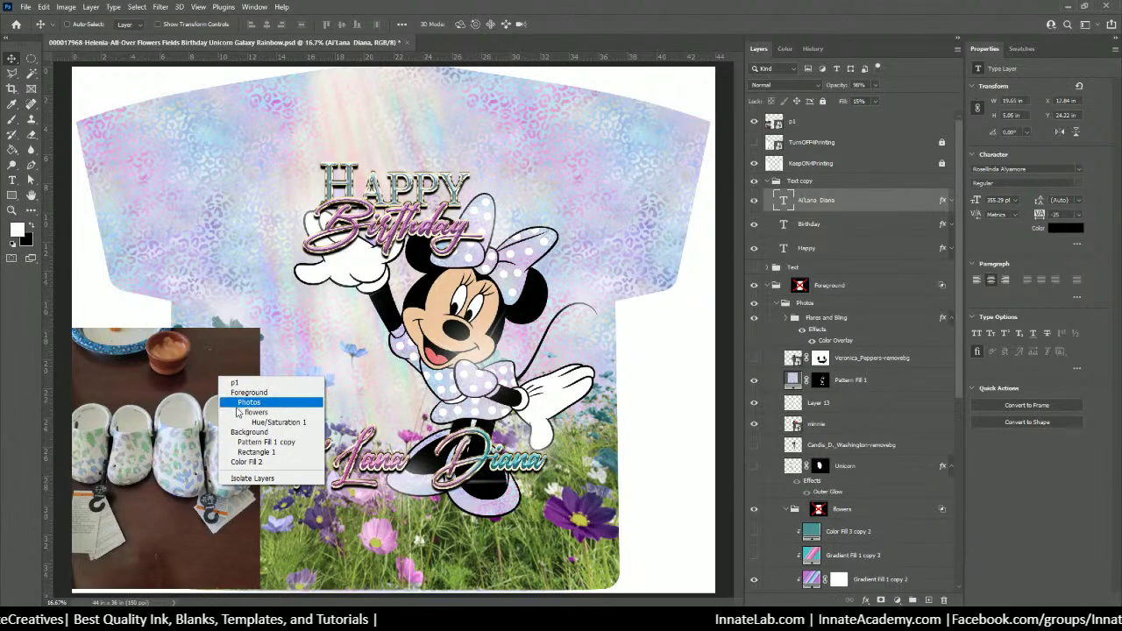
left_click(235, 383)
key("Delete")
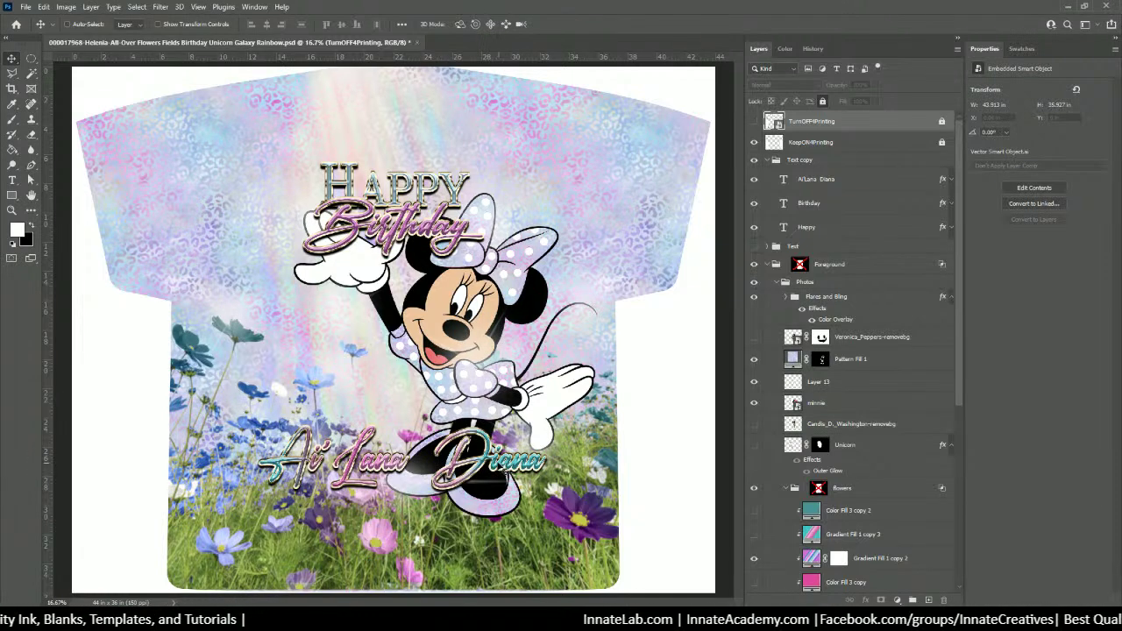
Check Layer 13 above the minnie layer by toggling its visibility, and delete it
right_click(474, 389)
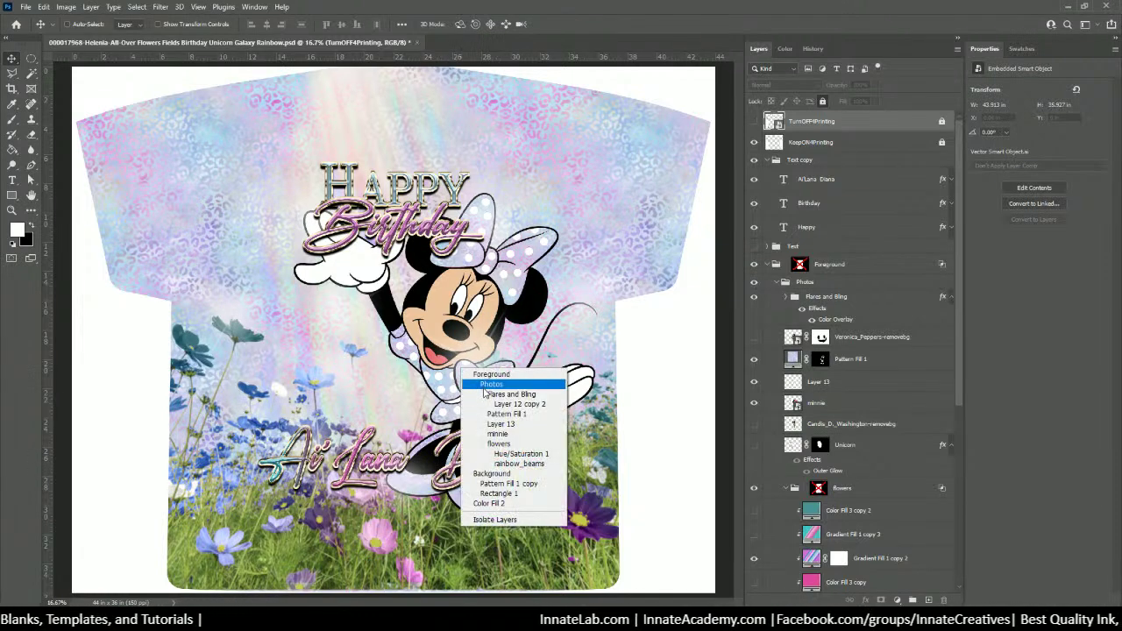
left_click(498, 434)
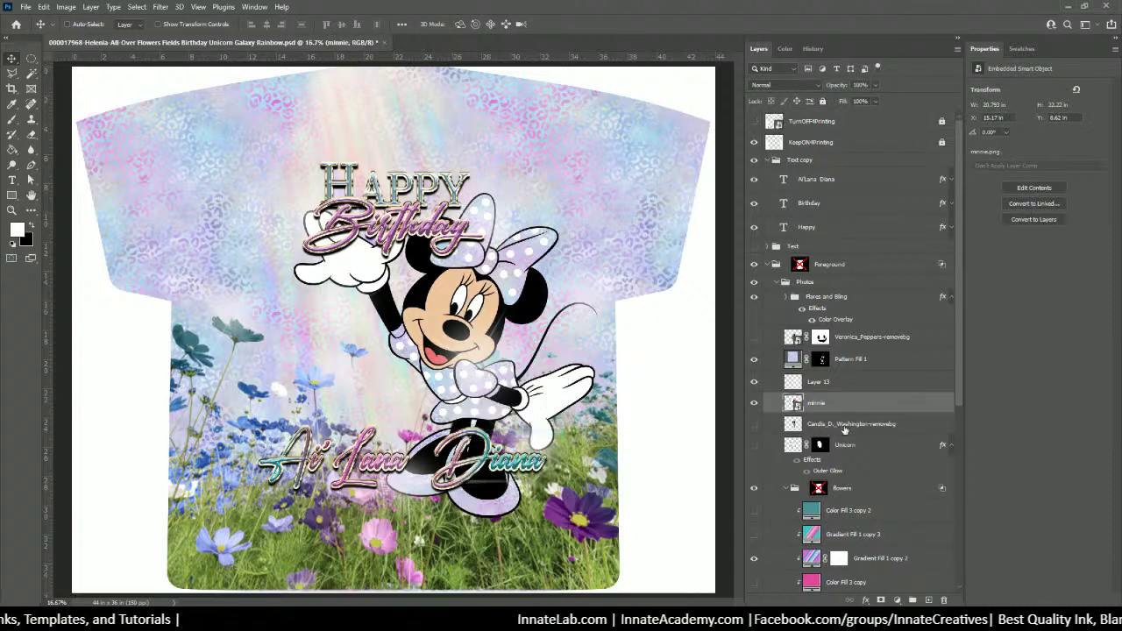
left_click(834, 365)
left_click(828, 383)
left_click(754, 383)
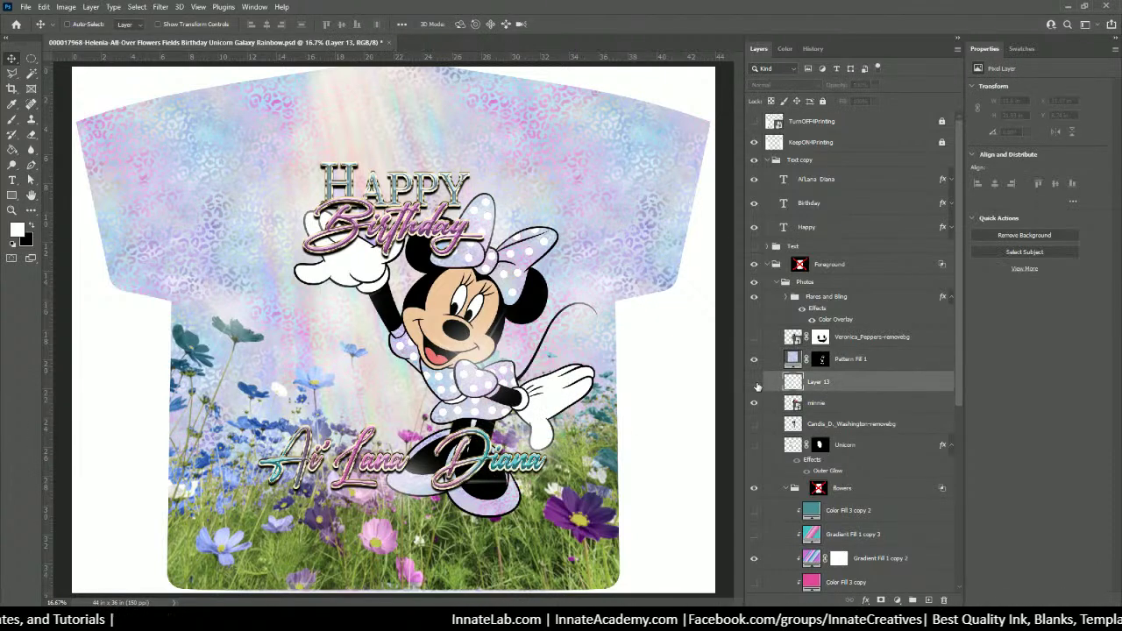
left_click(755, 384)
key("Delete")
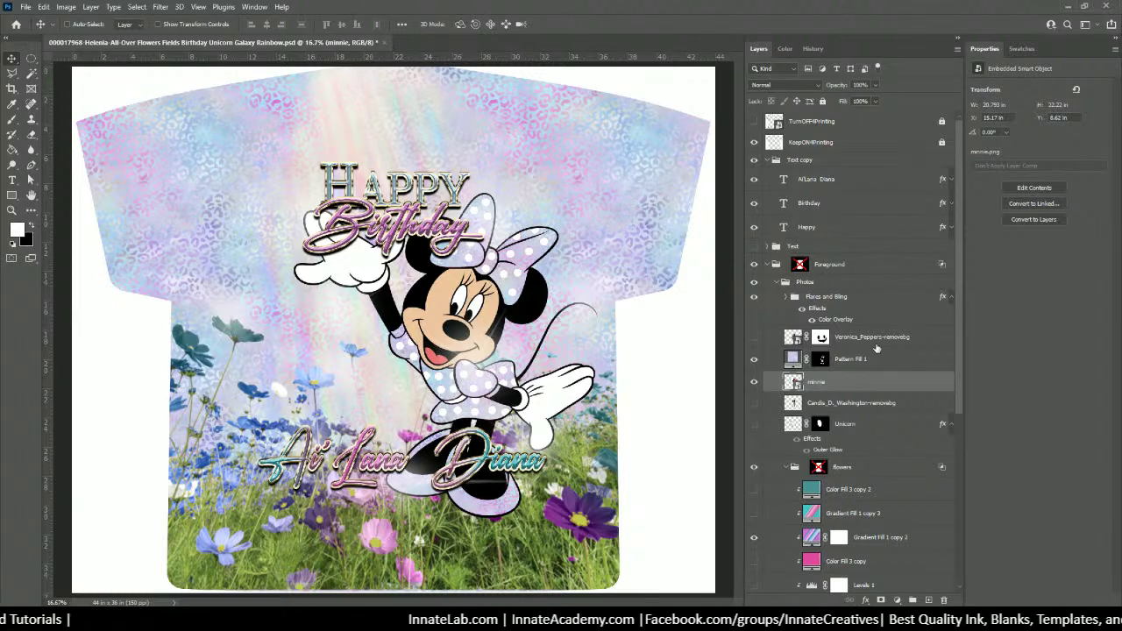
Link the Pattern Fill 1 layer with the minnie layer
left_click(879, 361)
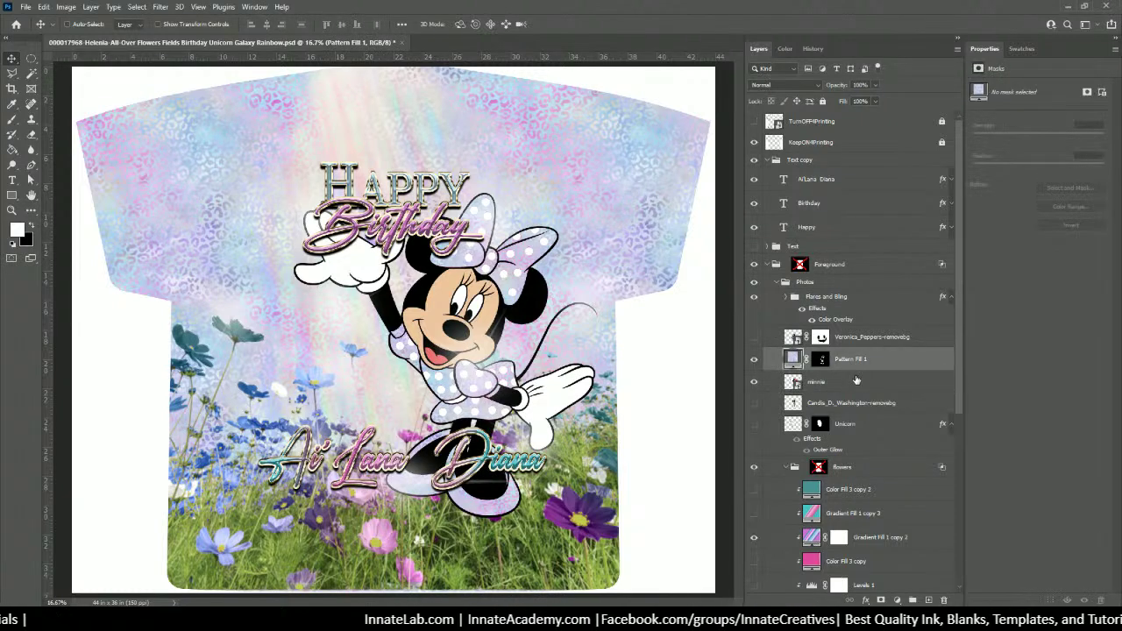
left_click(859, 383, "shift")
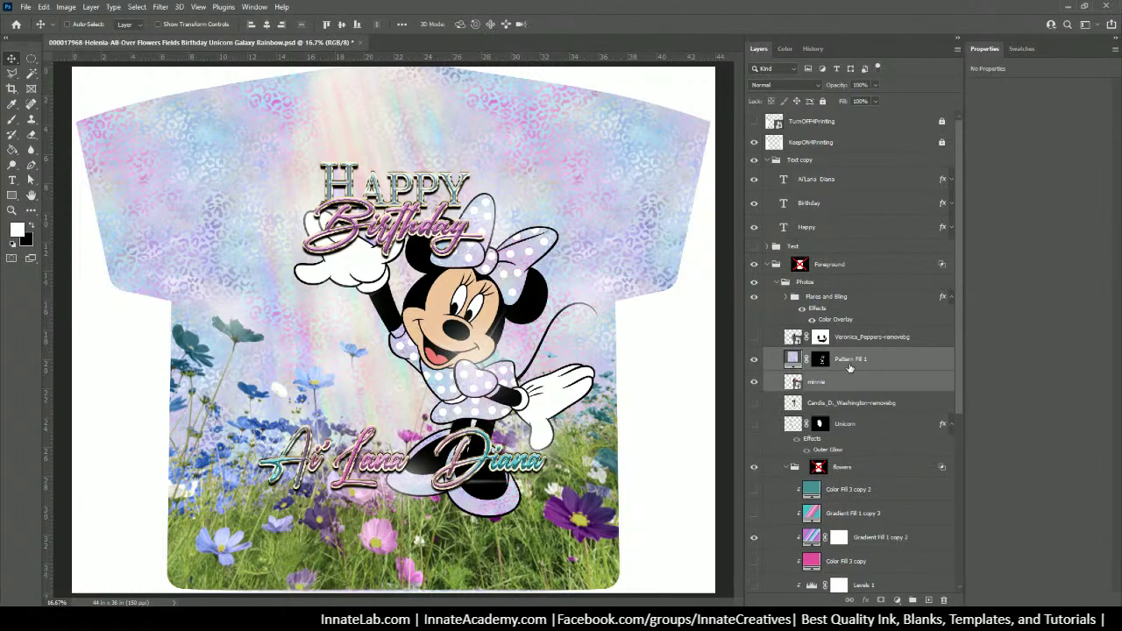
left_click(849, 368)
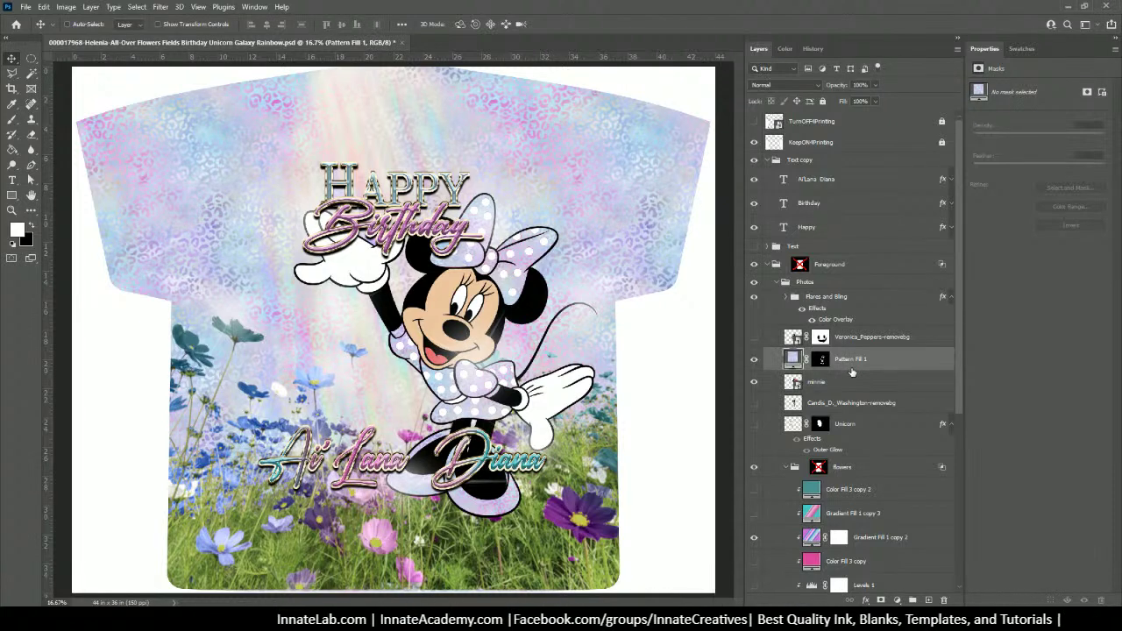
left_click(858, 382, "shift")
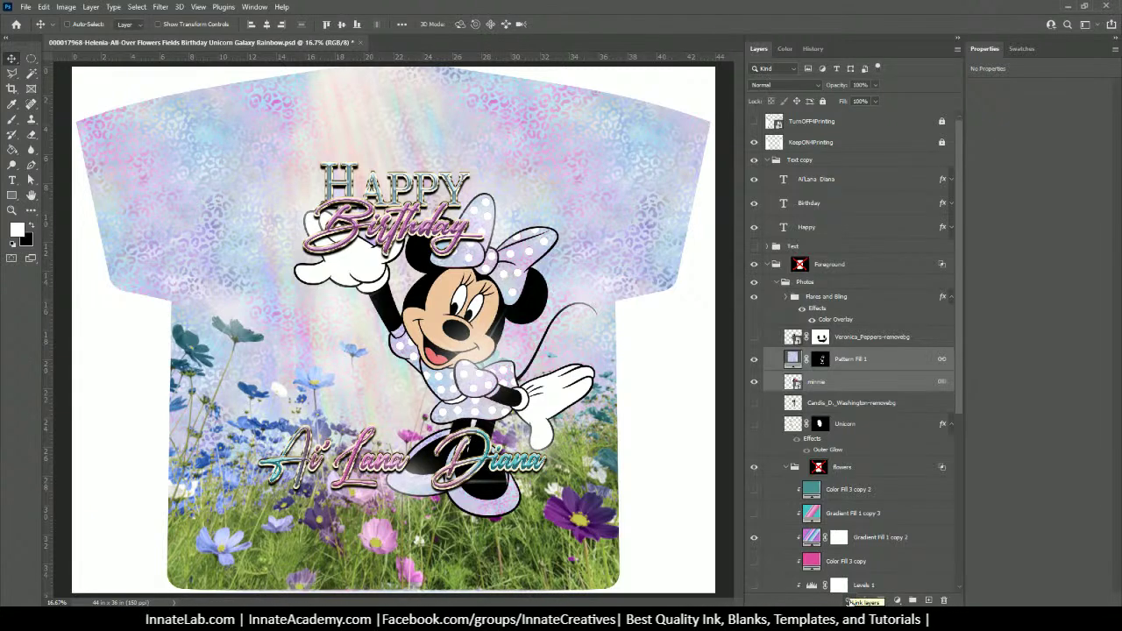
Scale the linked Minnie layers down to about 79% and position the figure centrally between the Birthday lettering and the name
key("ctrl+t")
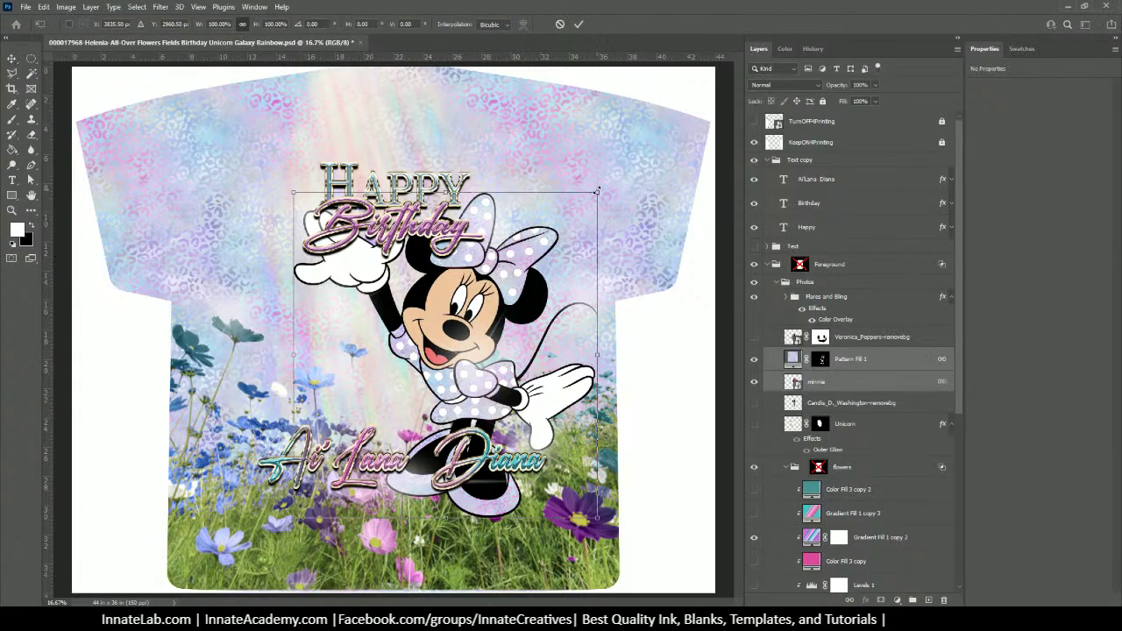
left_click_drag(597, 190, 530, 259)
left_click_drag(451, 334, 475, 270)
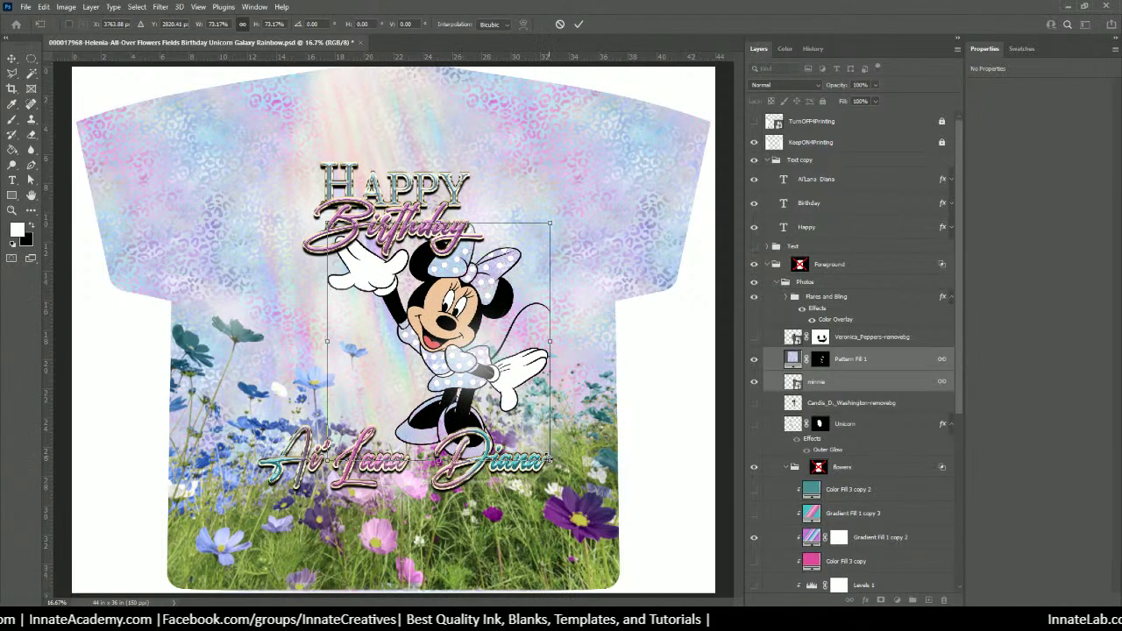
left_click_drag(548, 456, 567, 478)
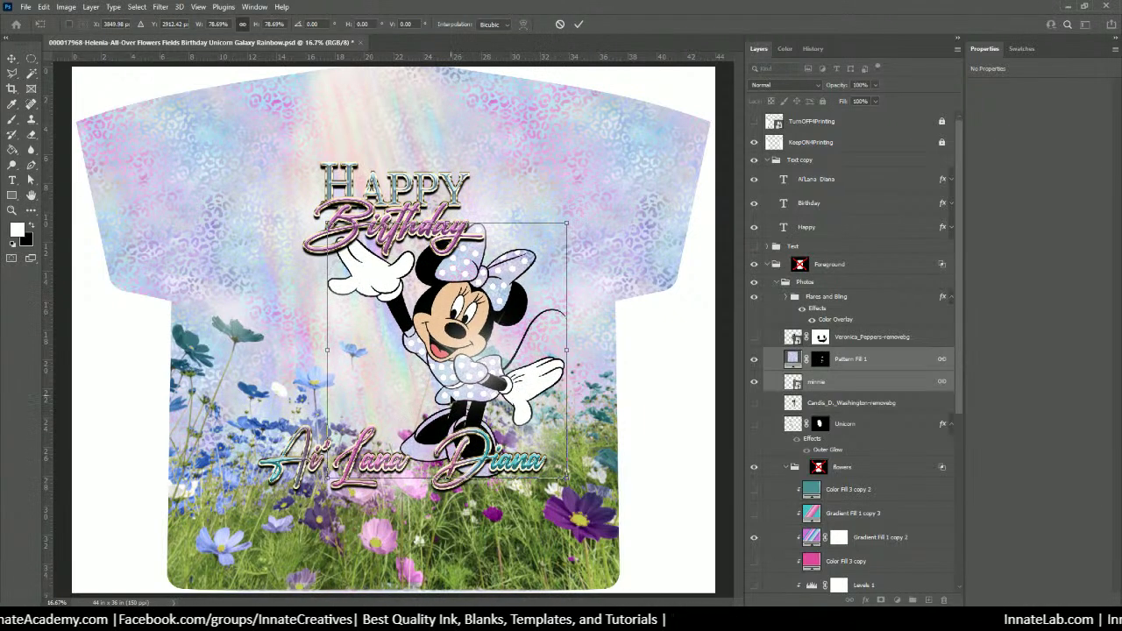
left_click_drag(457, 375, 405, 383)
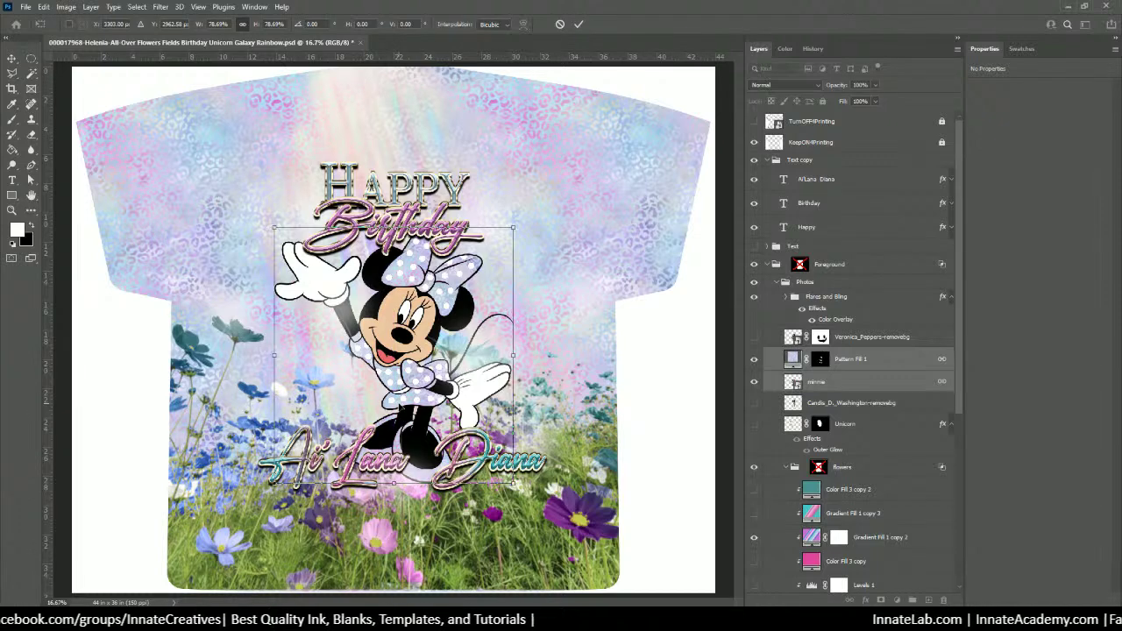
key("Return")
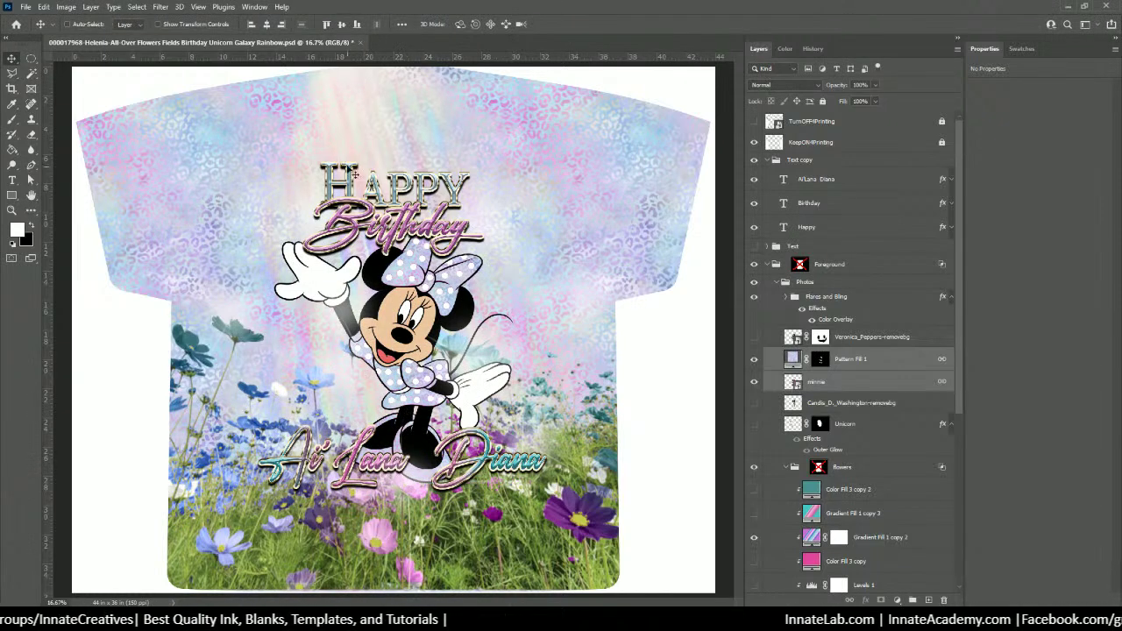
Duplicate the Happy text layer over the Minnie figure and change the copy's text to 4
right_click(355, 181)
left_click(360, 196)
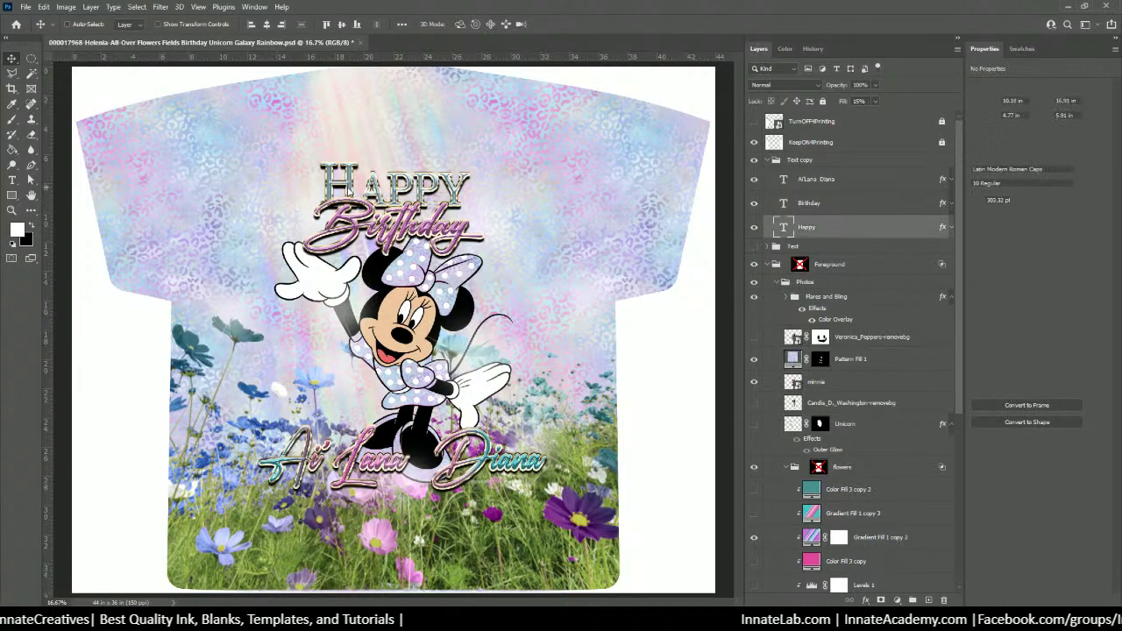
left_click_drag(348, 188, 349, 351)
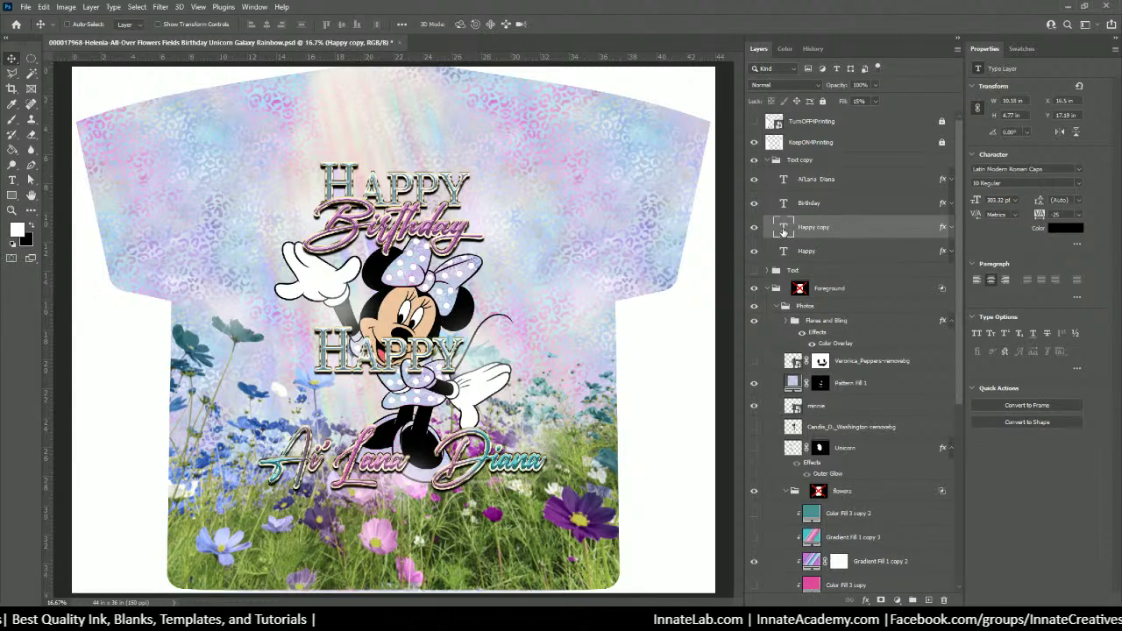
double_click(784, 230)
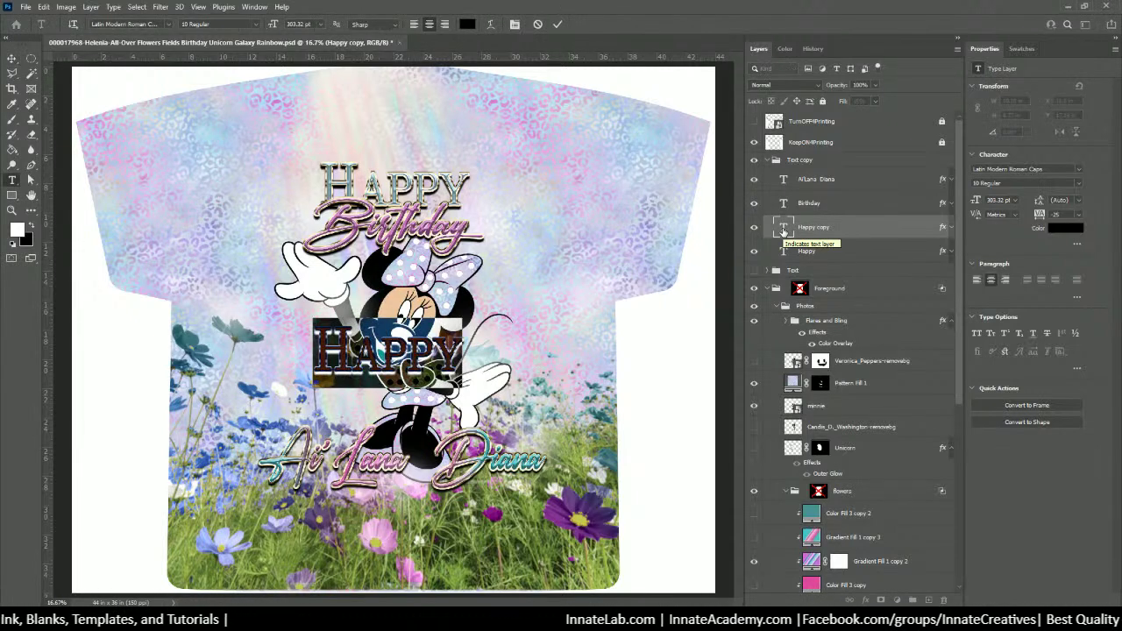
type("4")
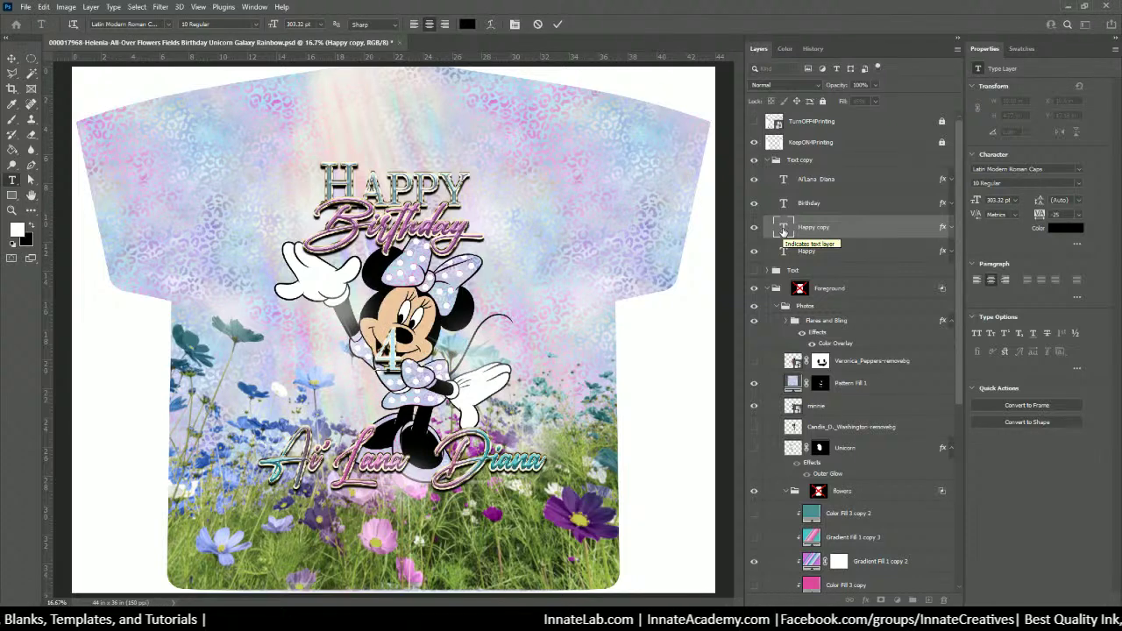
left_click(12, 59)
Enlarge the number 4 to about 253% and place it beside Minnie's body, below her raised hand and above the name
key("ctrl+t")
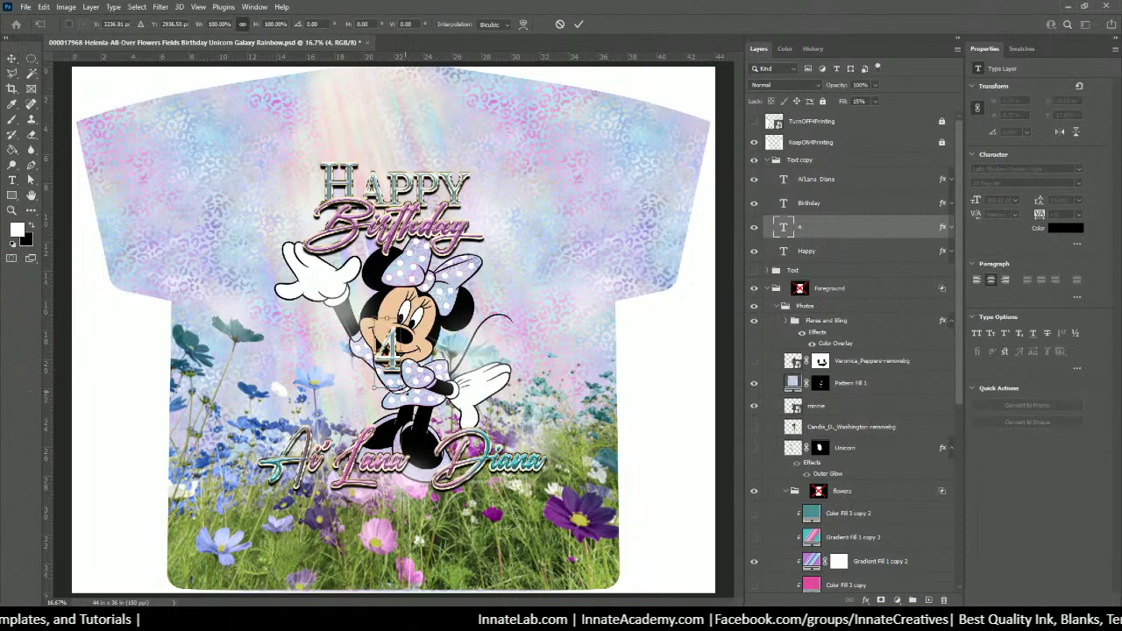
left_click_drag(404, 391, 516, 449)
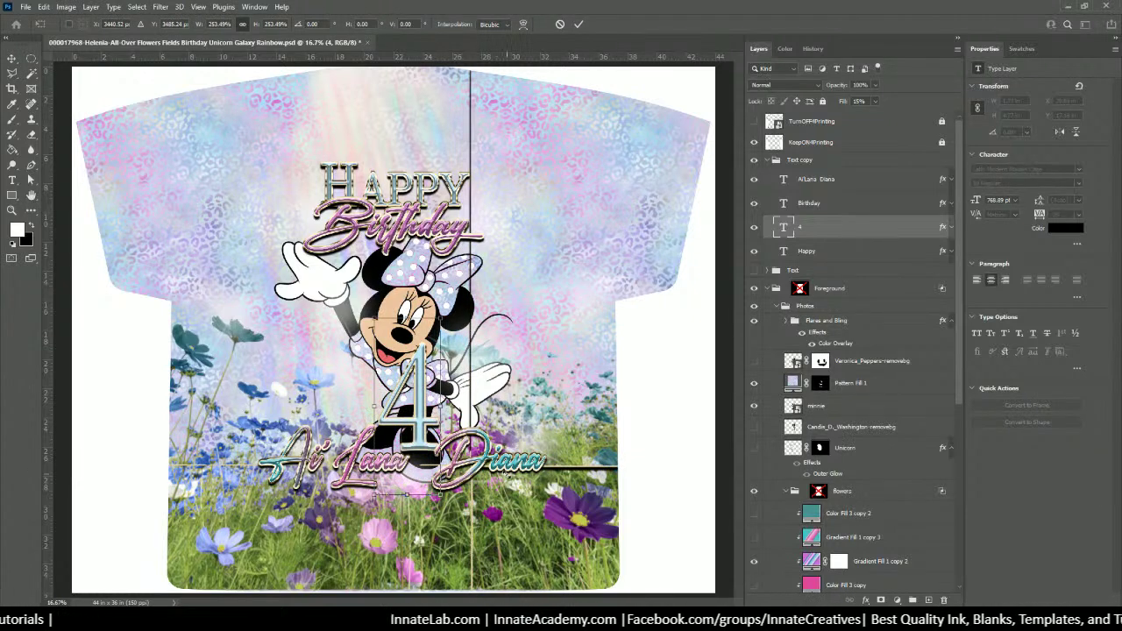
key("Return")
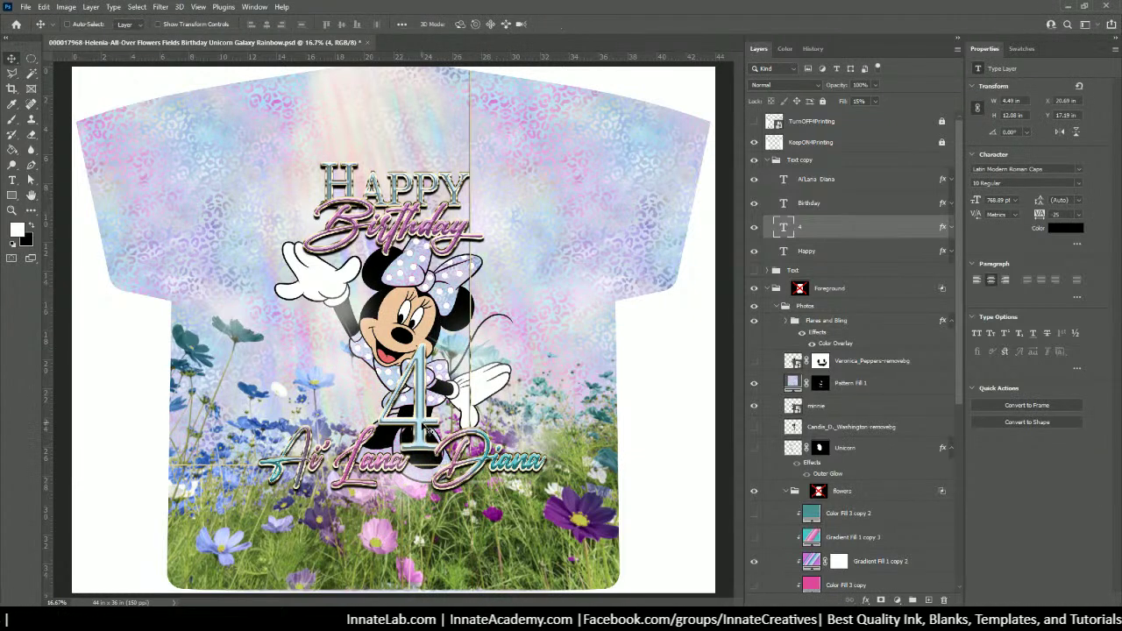
left_click_drag(439, 430, 334, 414)
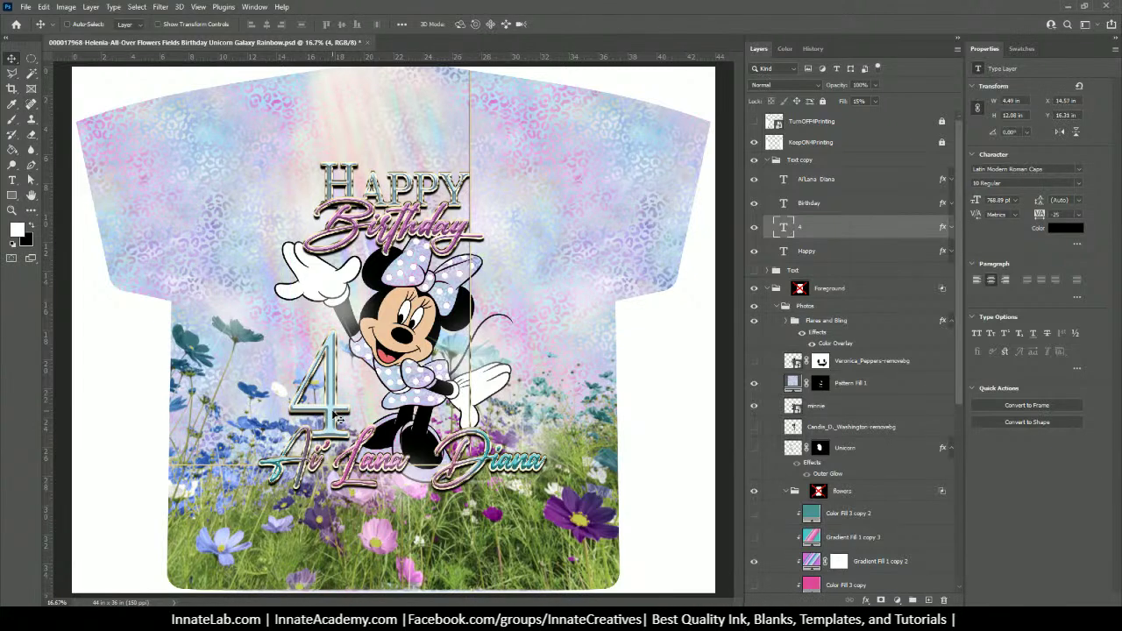
Duplicate the number 4 onto the other side of Minnie's body and change the copy's text to 2
left_click_drag(338, 422, 515, 416)
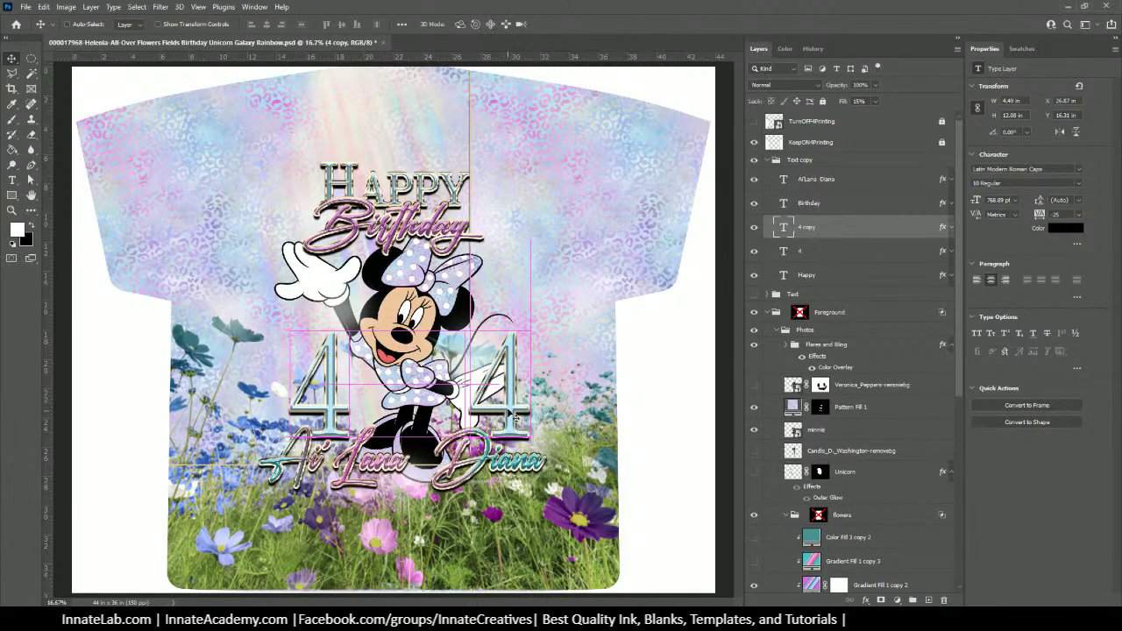
double_click(783, 228)
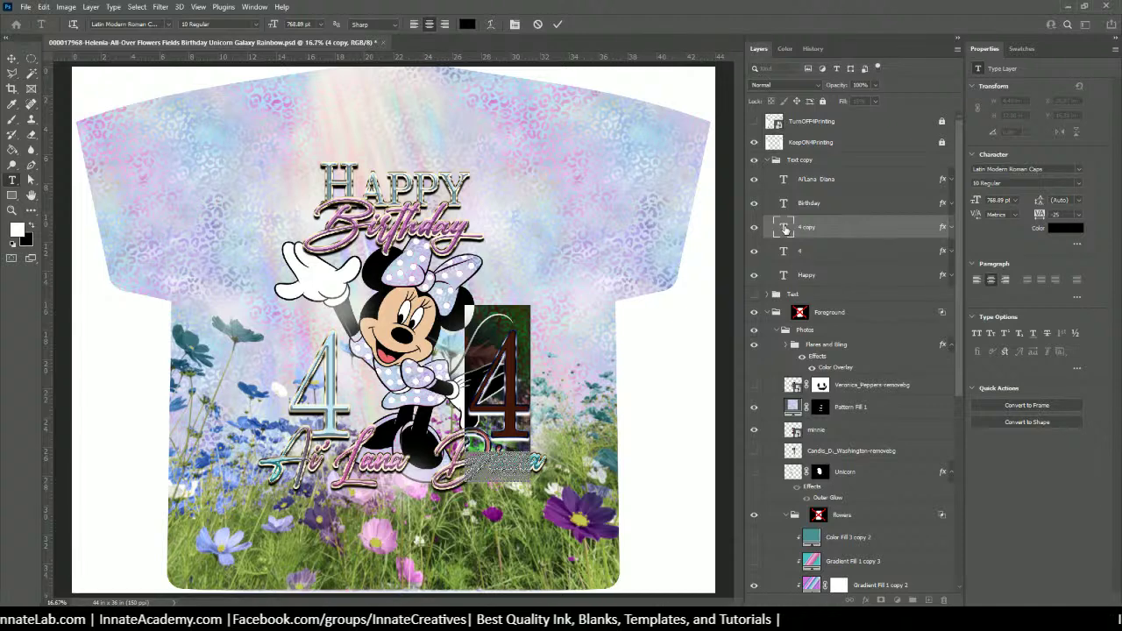
type("2")
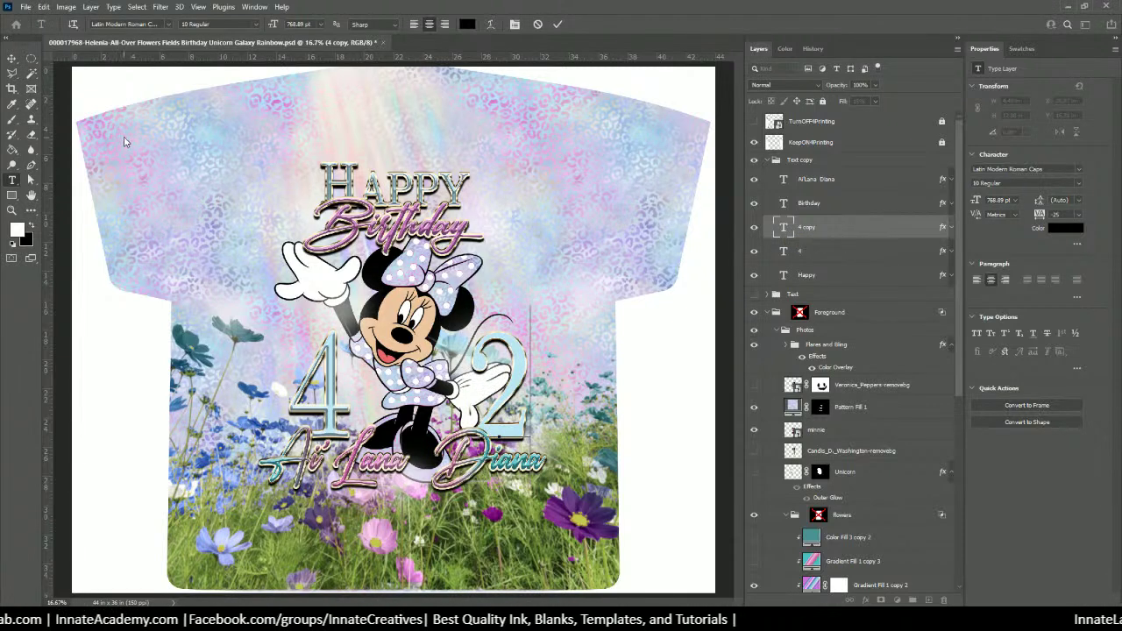
left_click(11, 58)
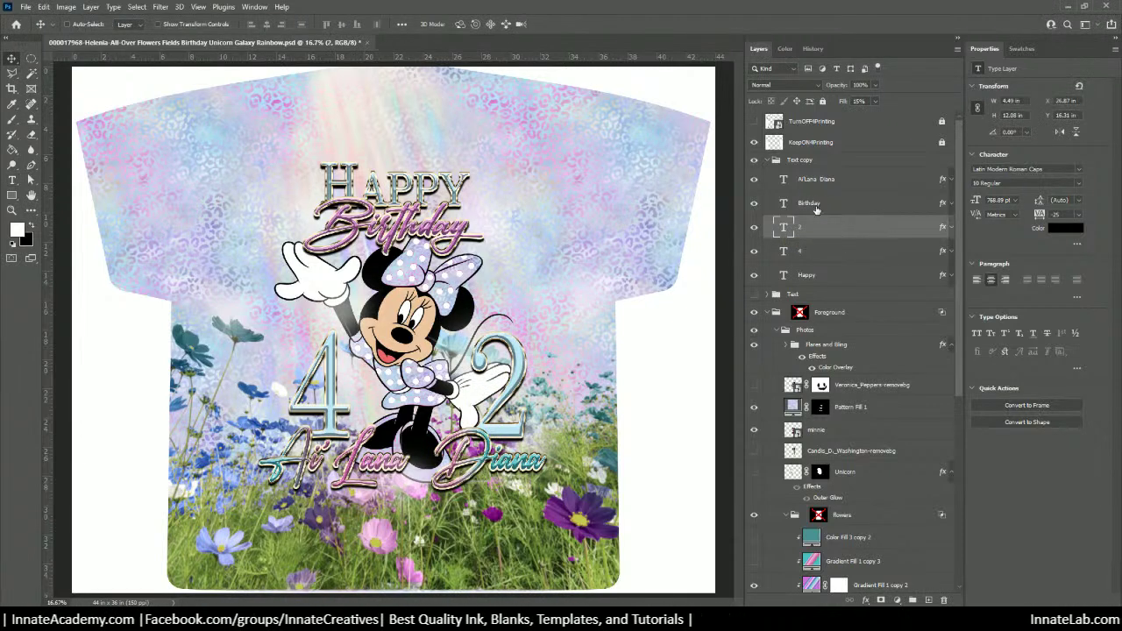
Group the 4 and 2 text layers, and align the number group with the name, Birthday and Happy layers on their horizontal centers
left_click(826, 253, "shift")
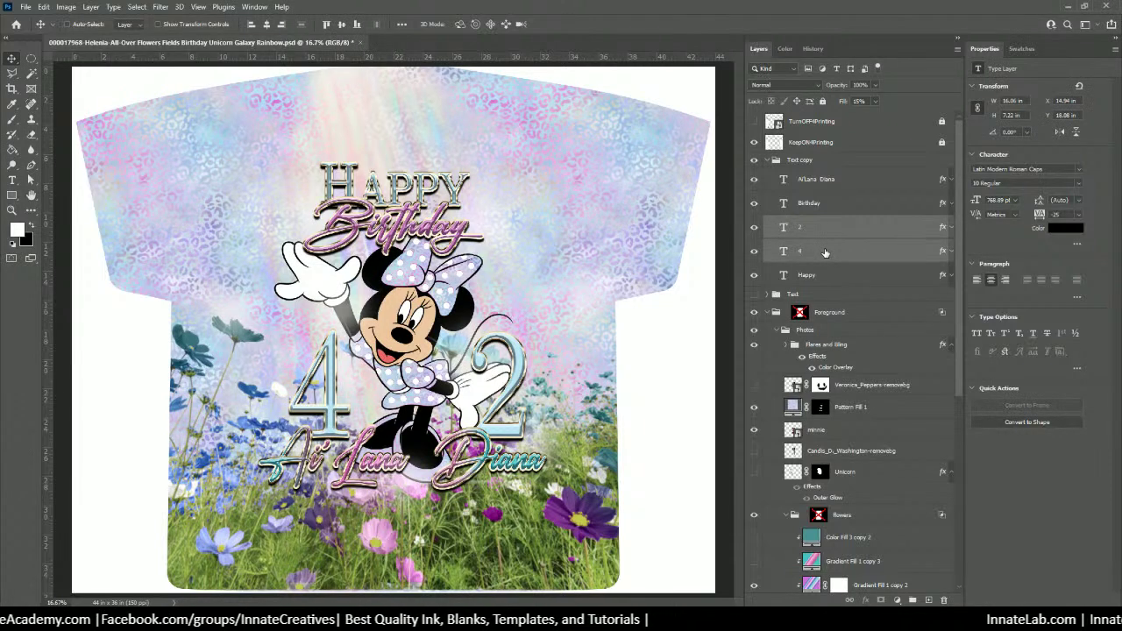
key("ctrl+g")
left_click(813, 164)
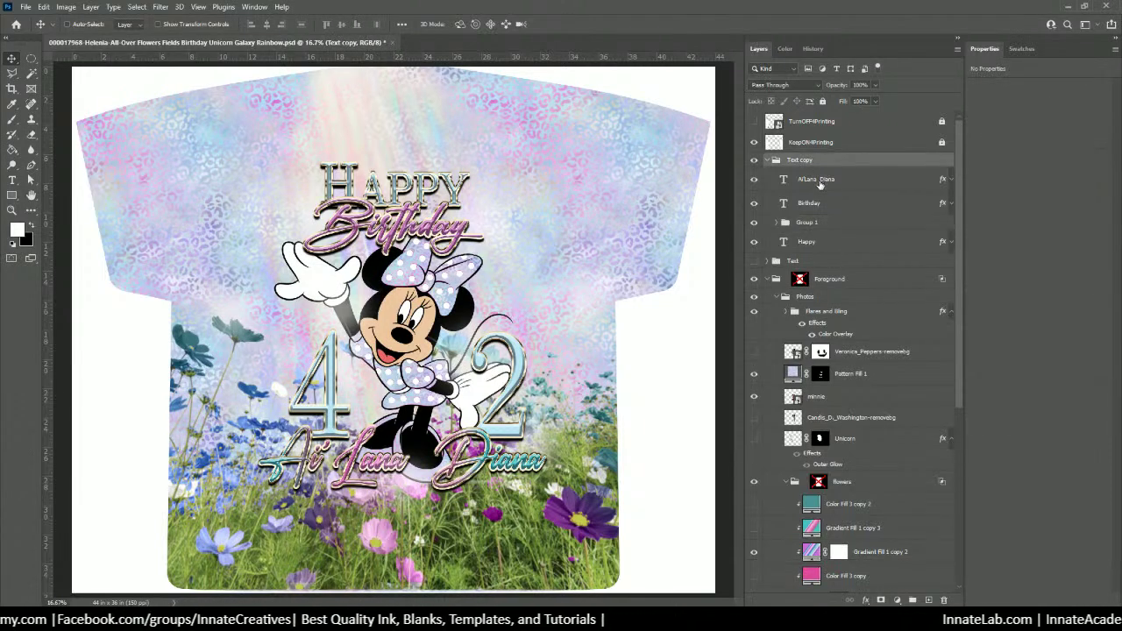
left_click(822, 181)
left_click(798, 243, "shift")
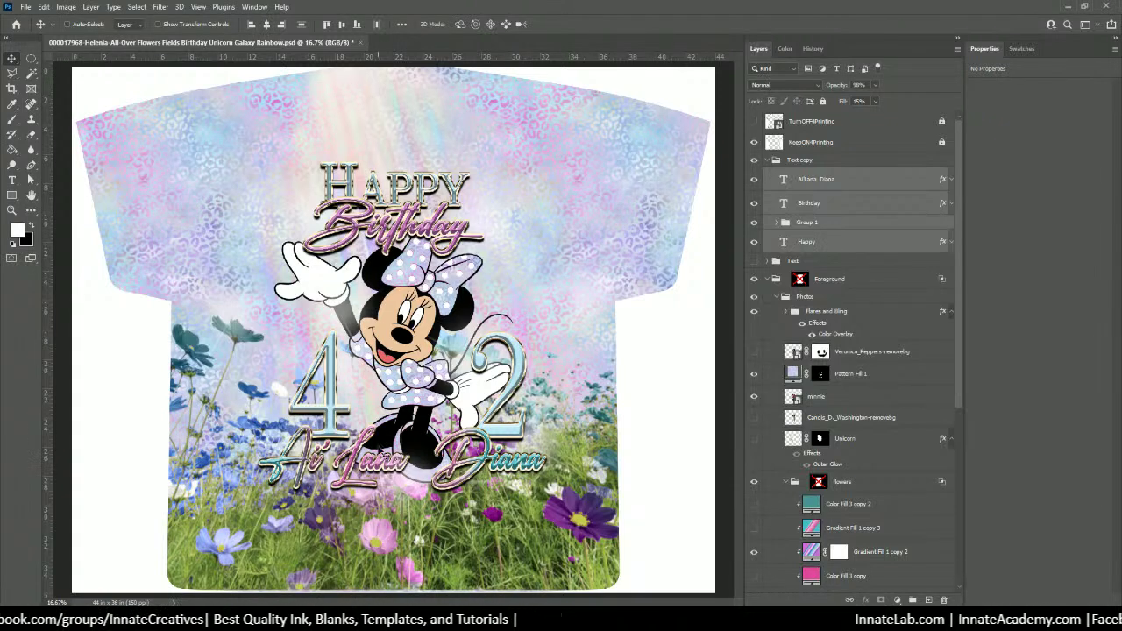
left_click(267, 24)
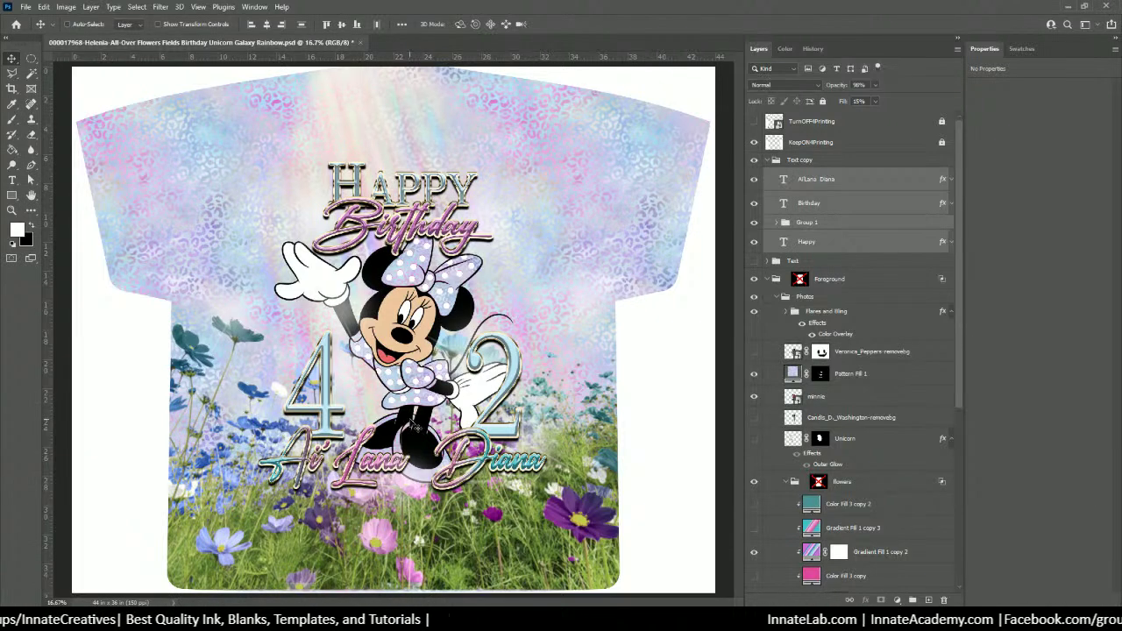
Show the TurnOFF4Printing guide layer and shift all the lettering and numbers slightly to center them on the shirt
left_click(754, 121)
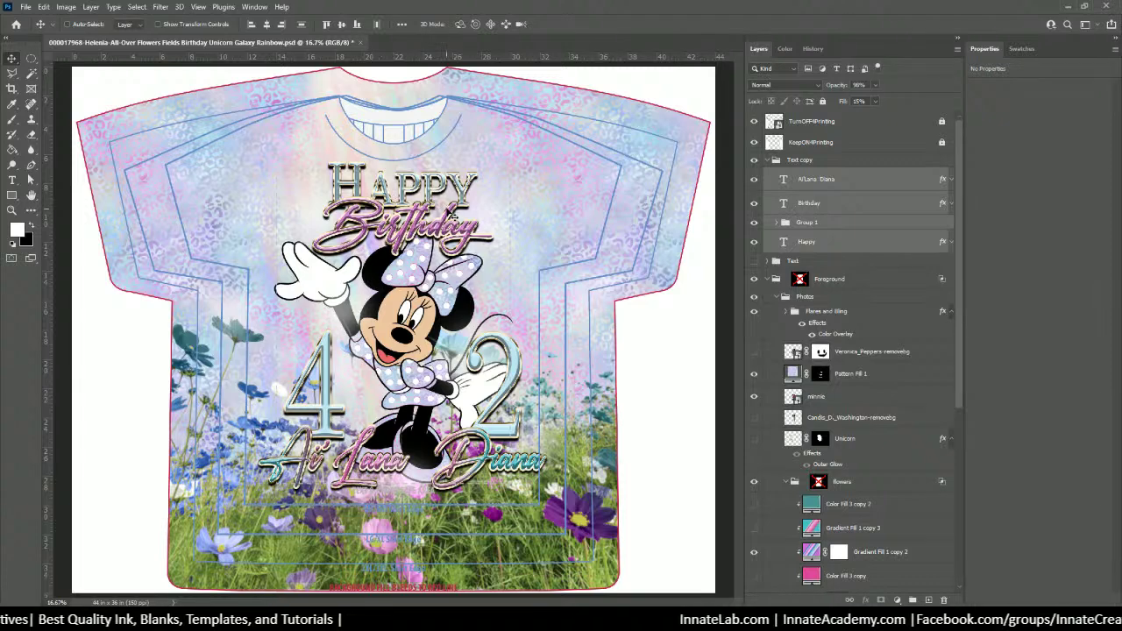
key("ctrl+t")
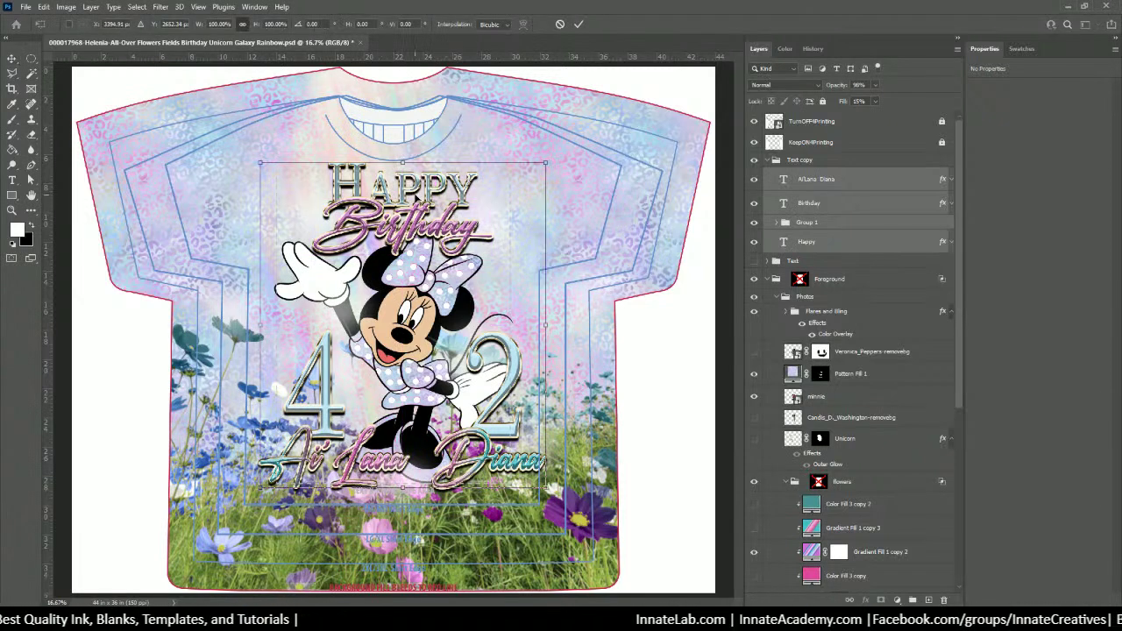
left_click_drag(414, 195, 405, 198)
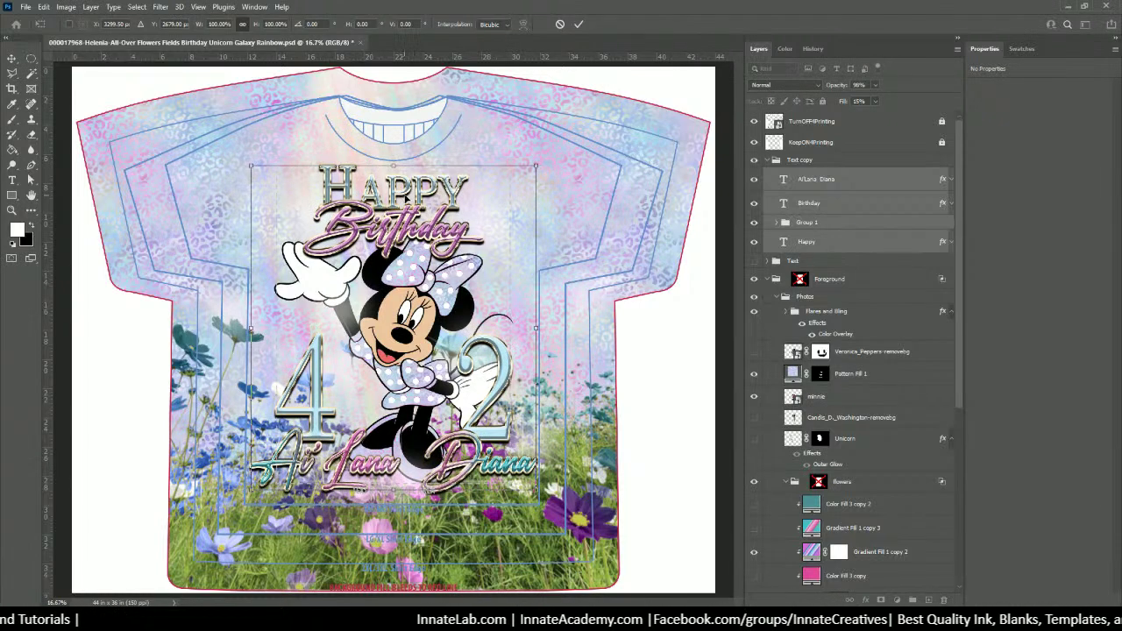
key("Return")
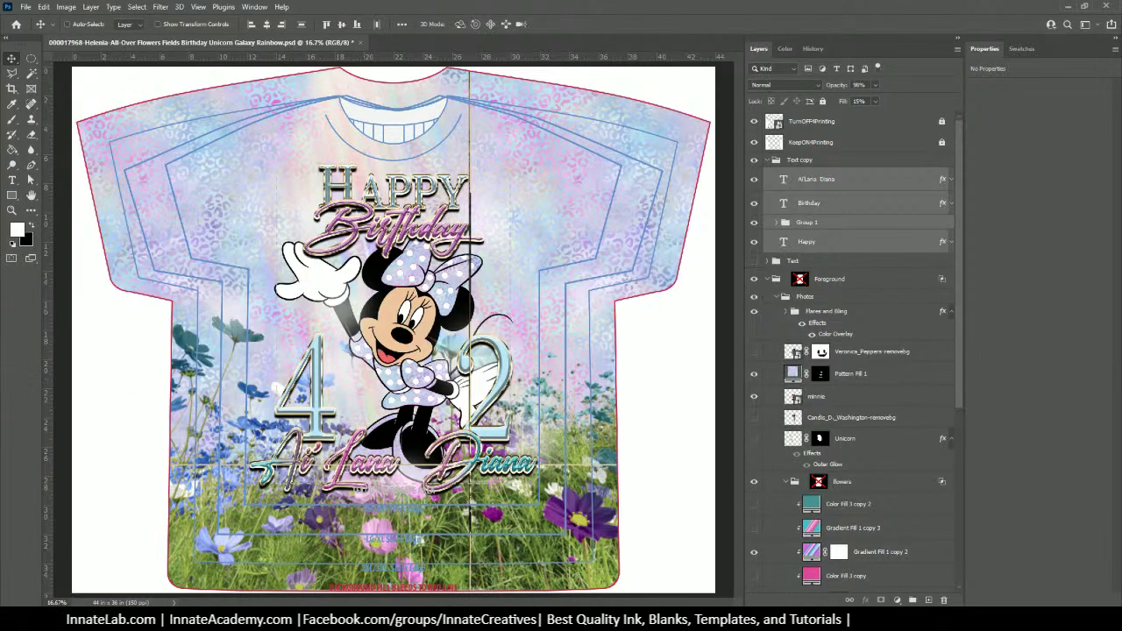
Bring in VAPOR TODDLER BLANK TEMPLATE from the file folders and open it as its own document
mouse_move(305, 622)
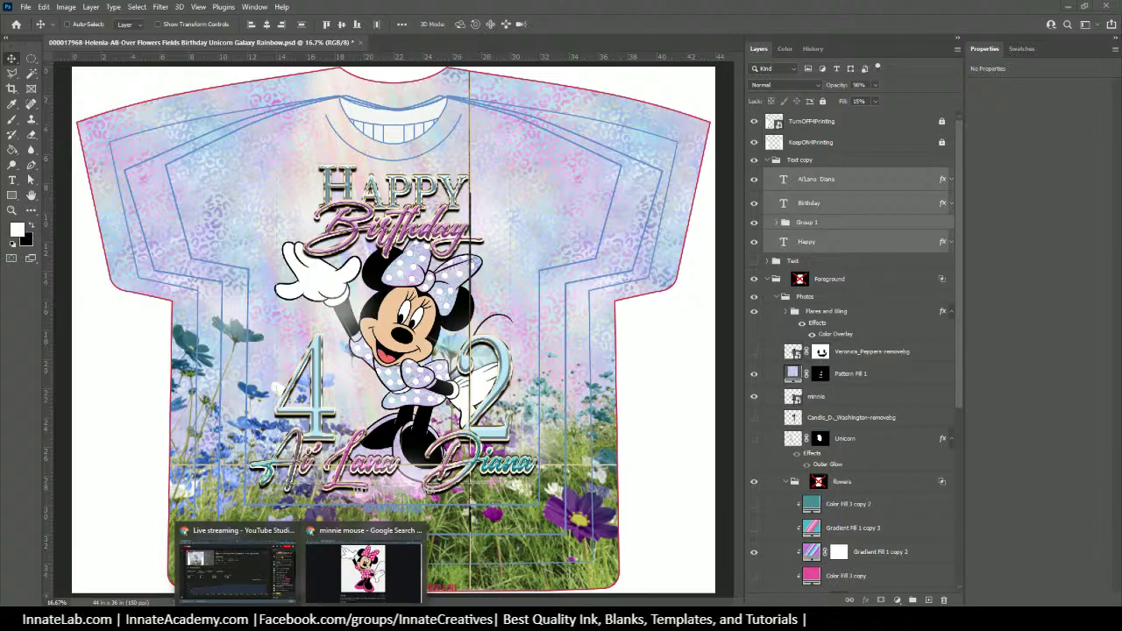
left_click(368, 537)
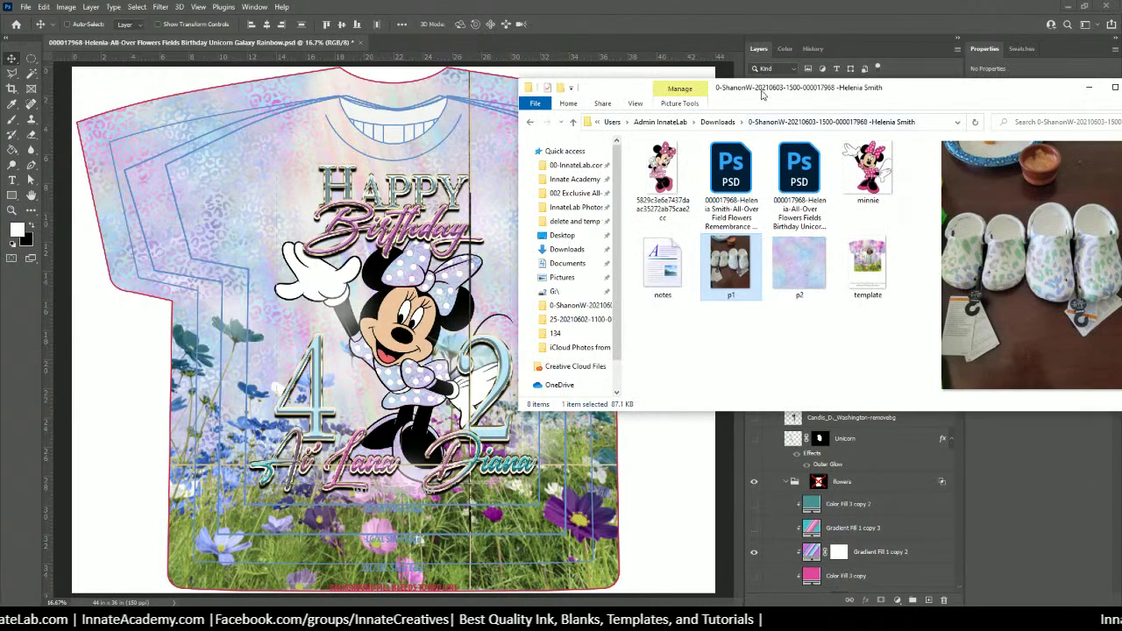
left_click_drag(764, 93, 2, 132)
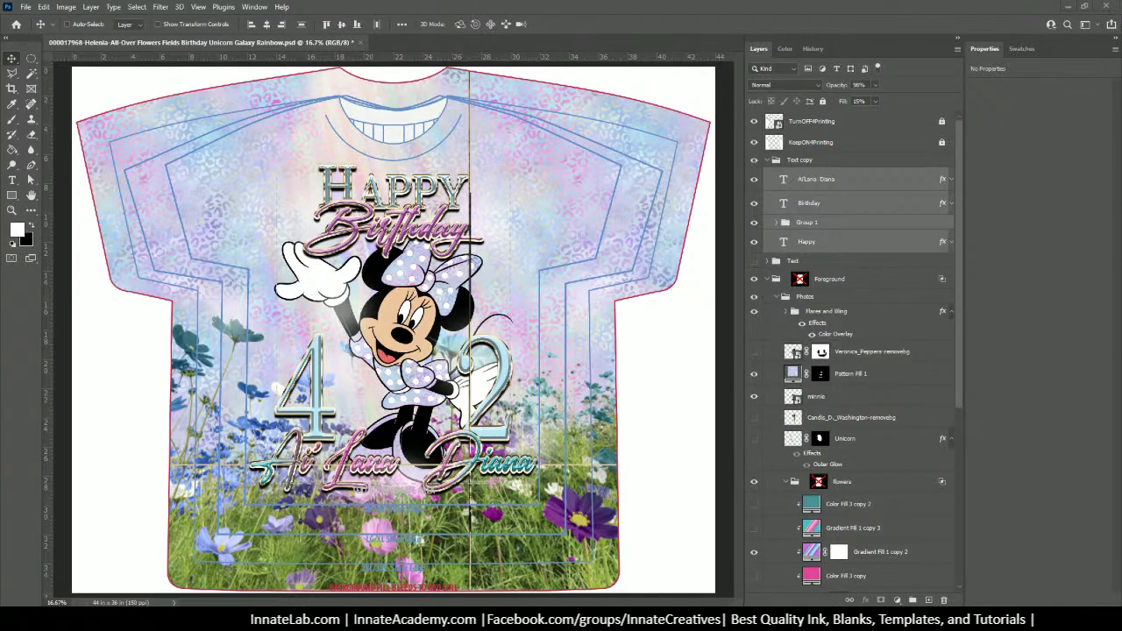
key("ctrl+v")
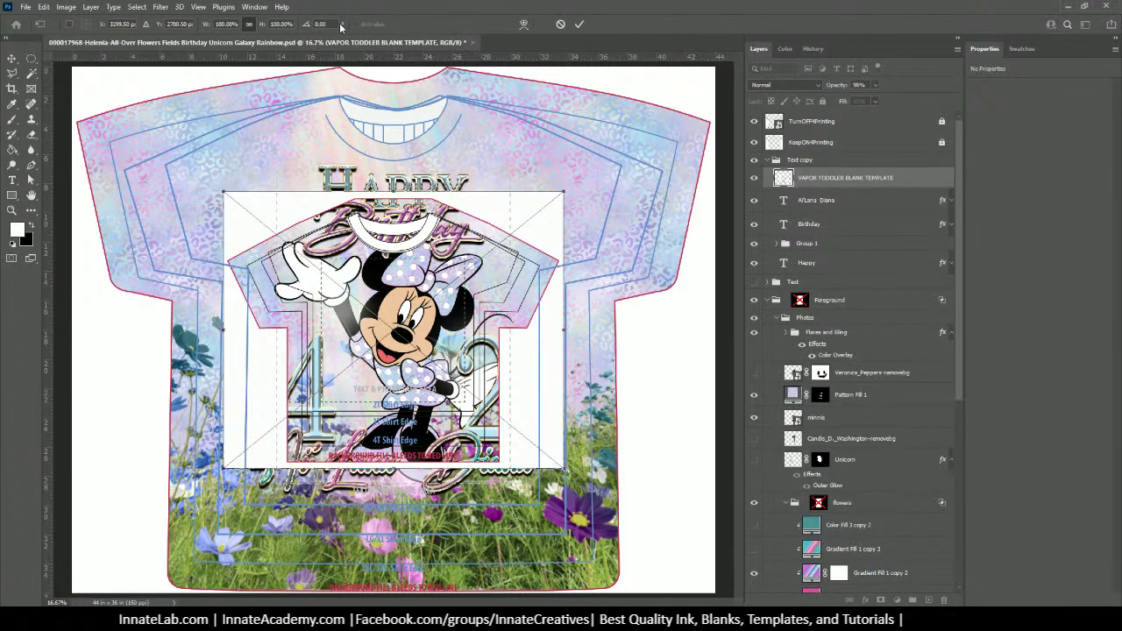
key("Escape")
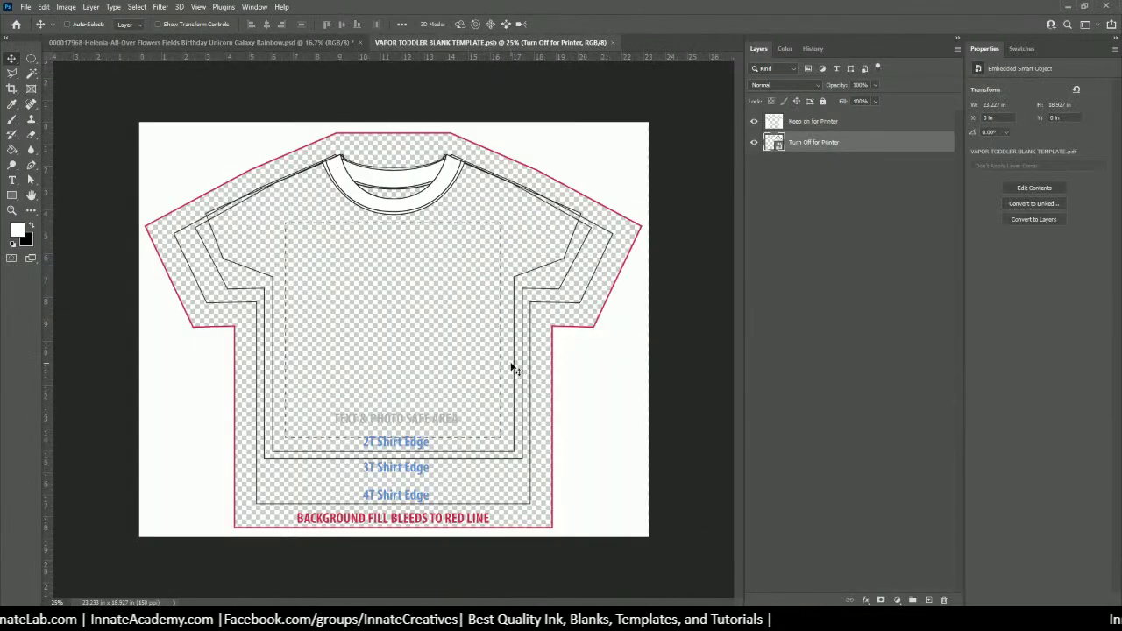
In the birthday shirt document, group all layers from Text copy down to Color Fill 2 and name the group ART
left_click(329, 42)
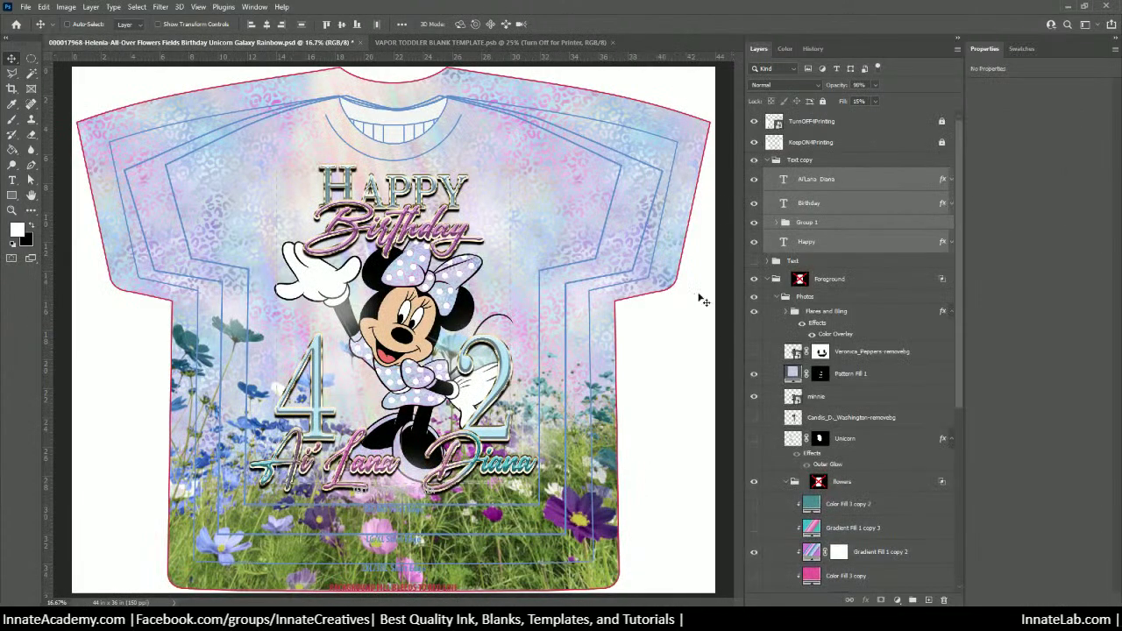
left_click(835, 121)
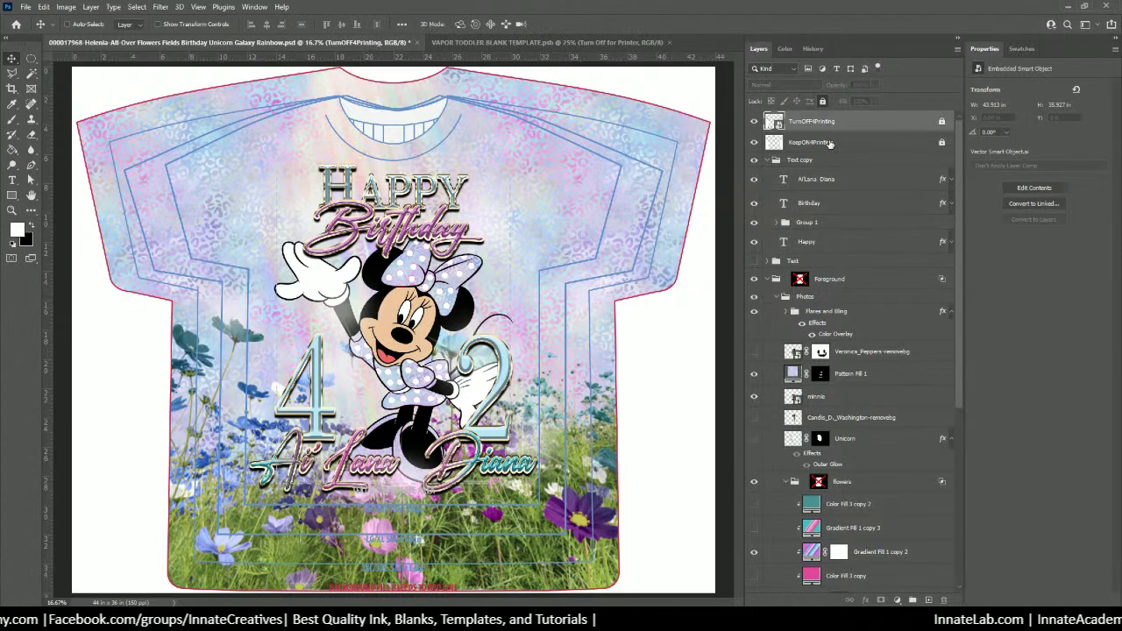
left_click(811, 161)
left_click(766, 161)
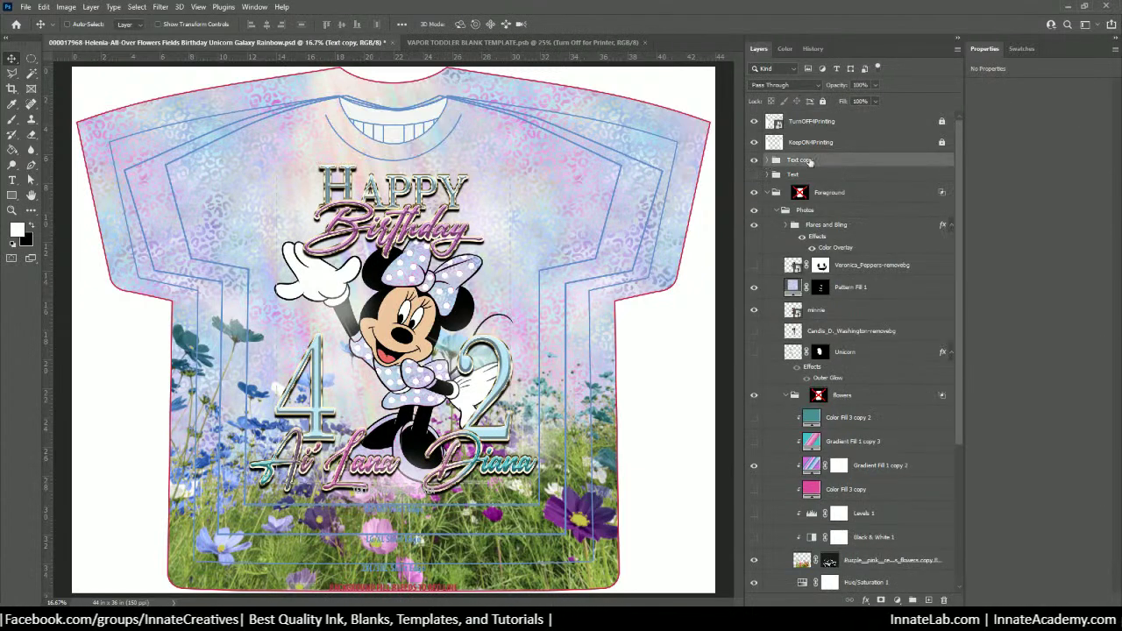
scroll(833, 394, "down", 5)
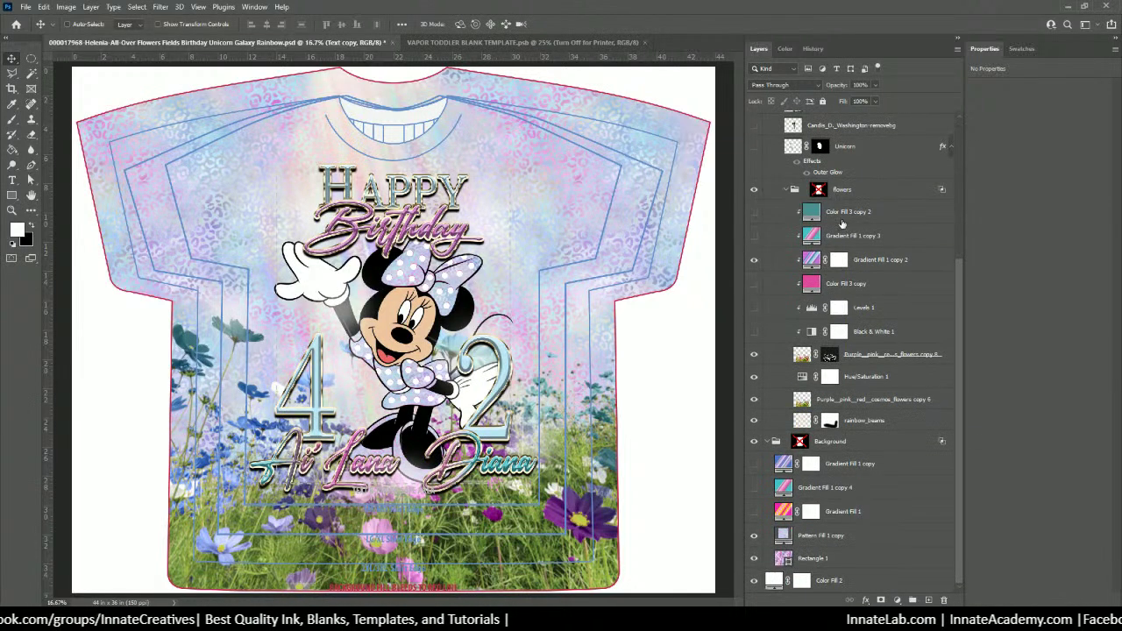
left_click(842, 583, "shift")
key("ctrl+g")
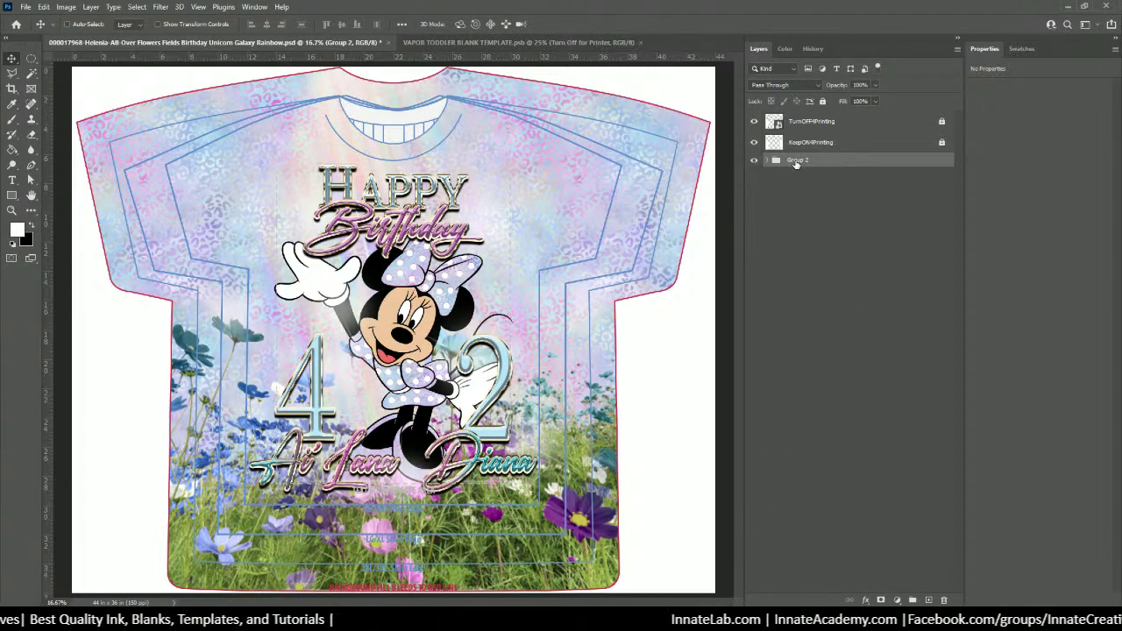
double_click(797, 161)
type("ART")
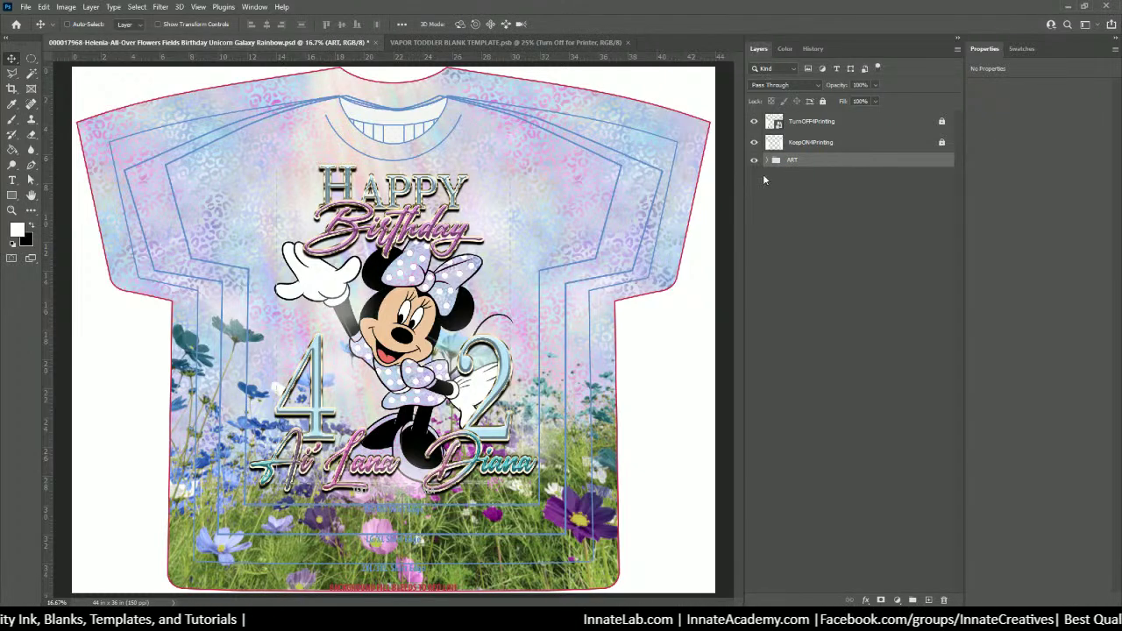
key("Return")
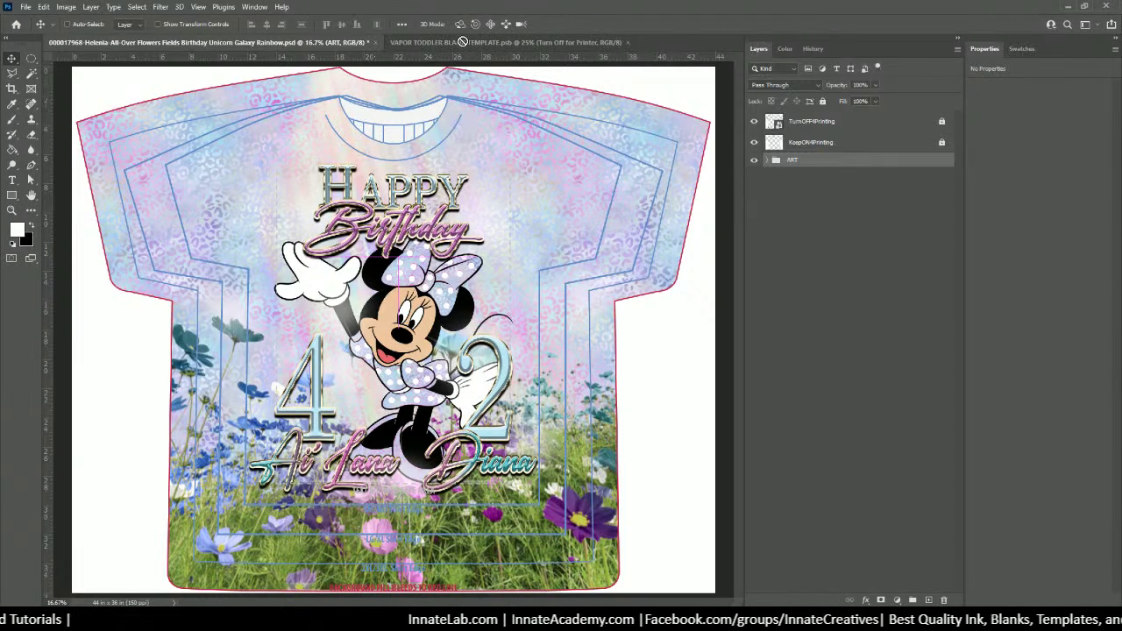
Copy the ART group into the VAPOR TODDLER BLANK TEMPLATE document, between the Keep on for Printer and Turn Off for Printer layers
left_click(463, 42)
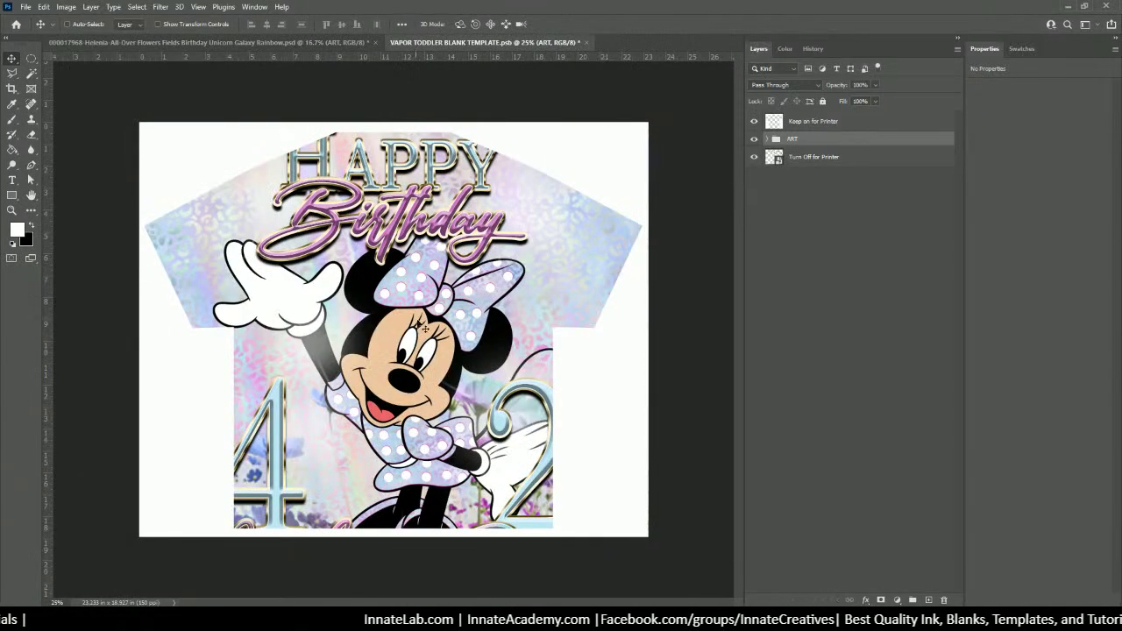
left_click_drag(425, 331, 405, 234)
Scale the ART group to about 59.78% and center it so the whole design fits inside the toddler shirt outline
key("ctrl+minus")
key("ctrl+minus")
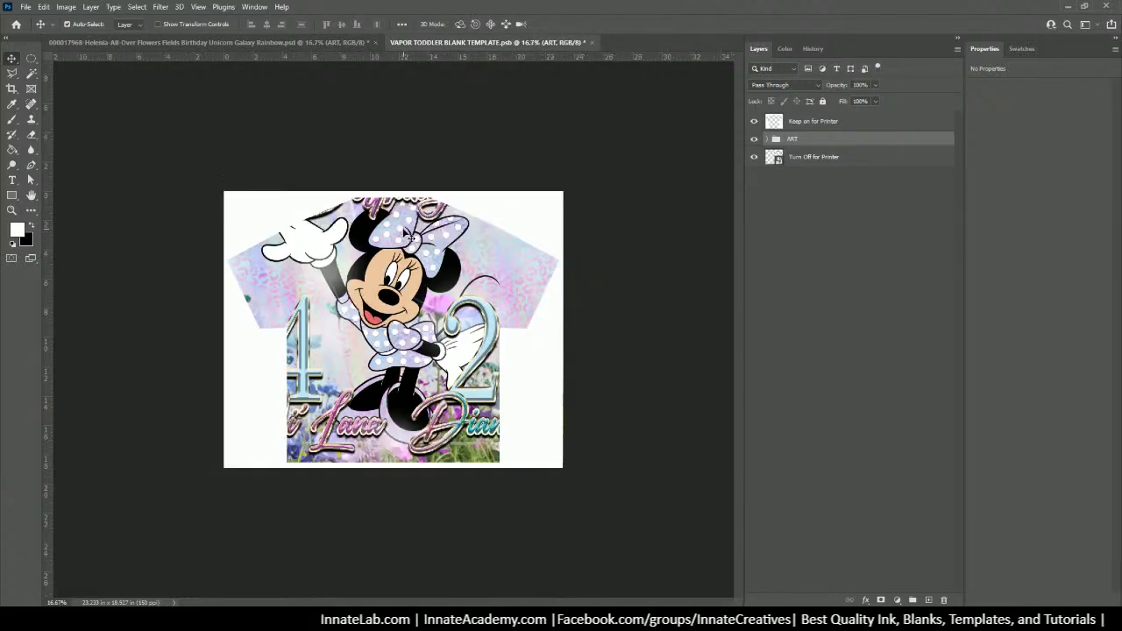
key("ctrl+t")
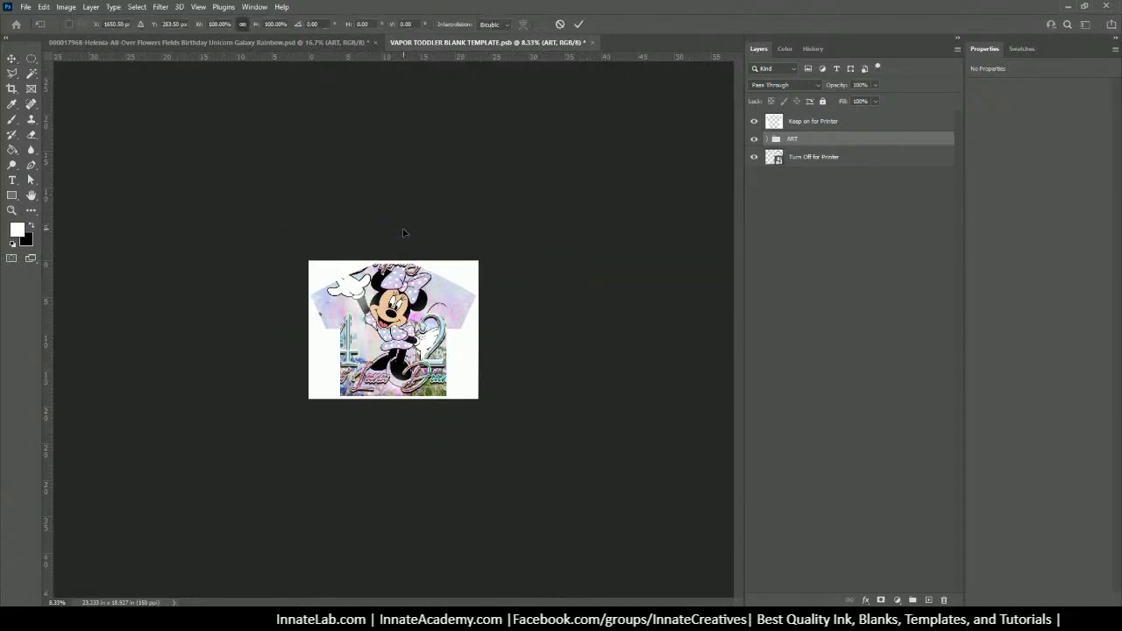
key("ctrl+minus")
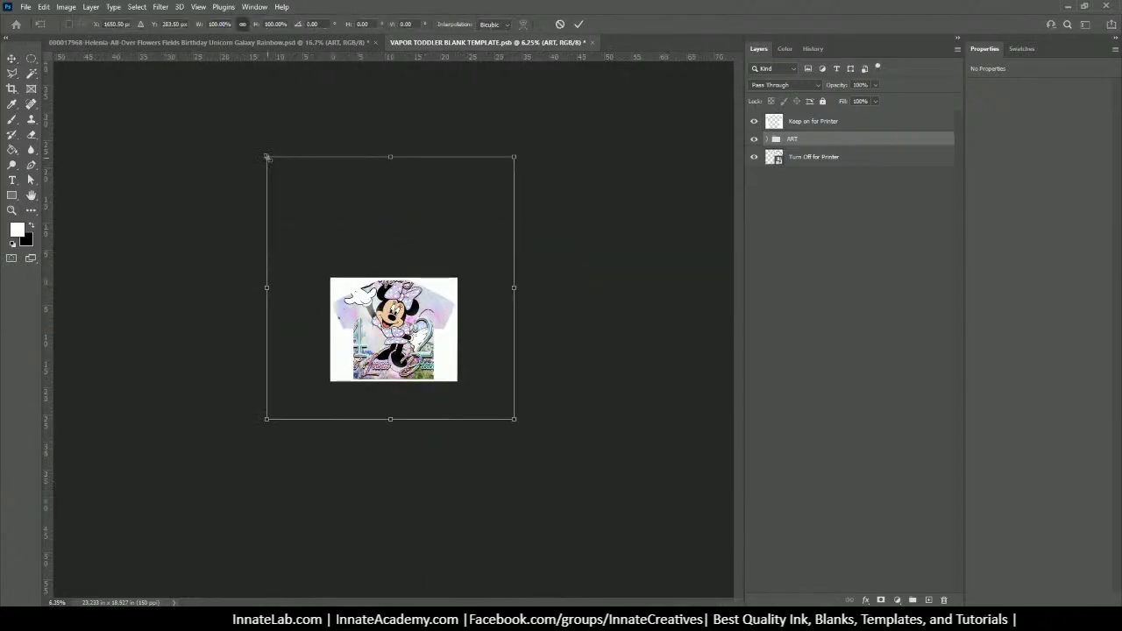
left_click_drag(268, 158, 348, 243)
left_click_drag(425, 308, 391, 286)
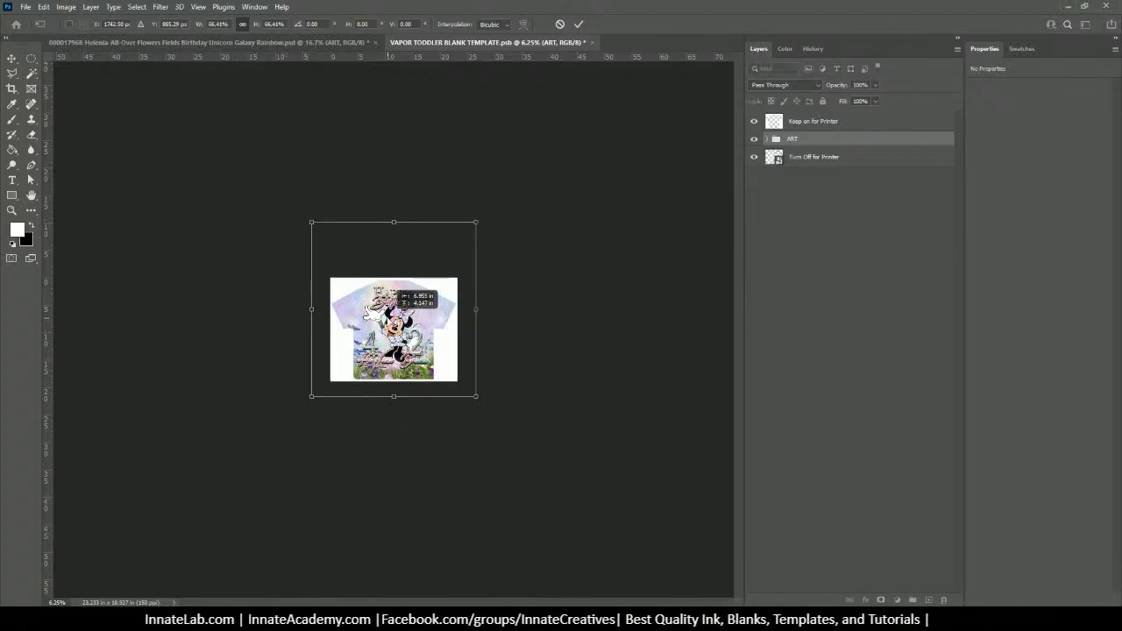
left_click_drag(478, 395, 461, 380)
left_click_drag(410, 286, 420, 302)
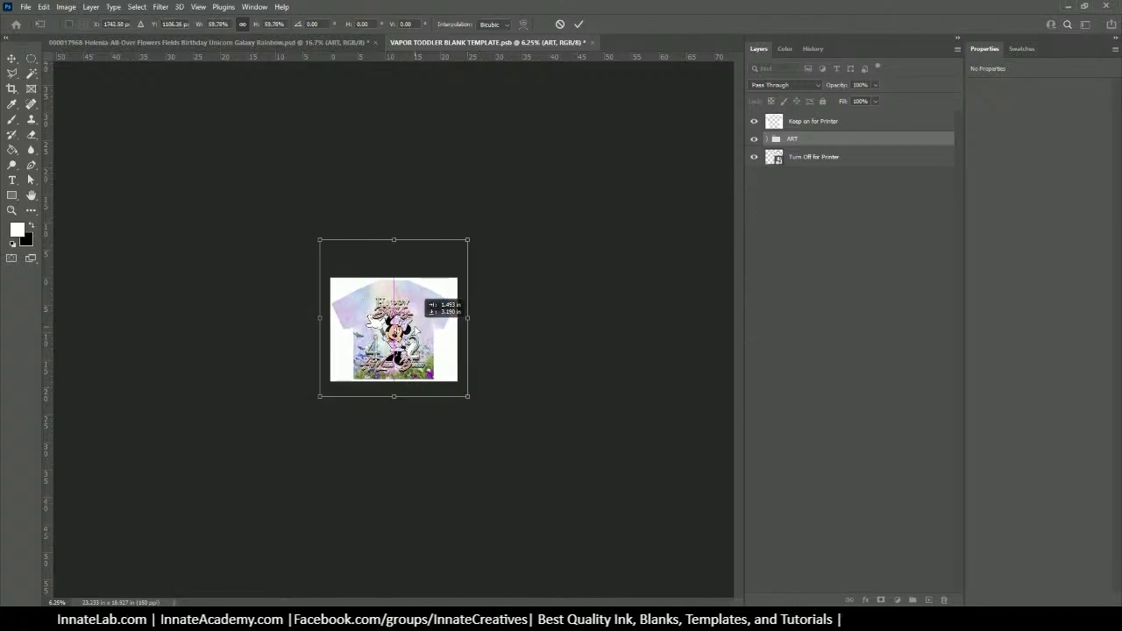
key("ctrl+plus")
key("ctrl+plus")
key("ctrl+plus")
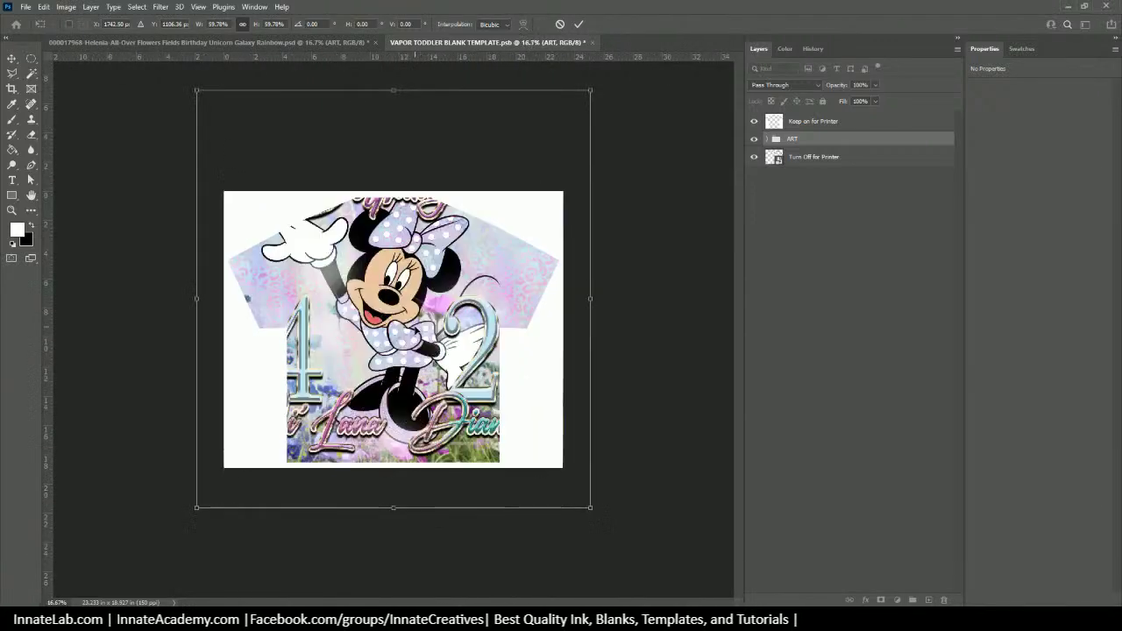
key("ctrl+plus")
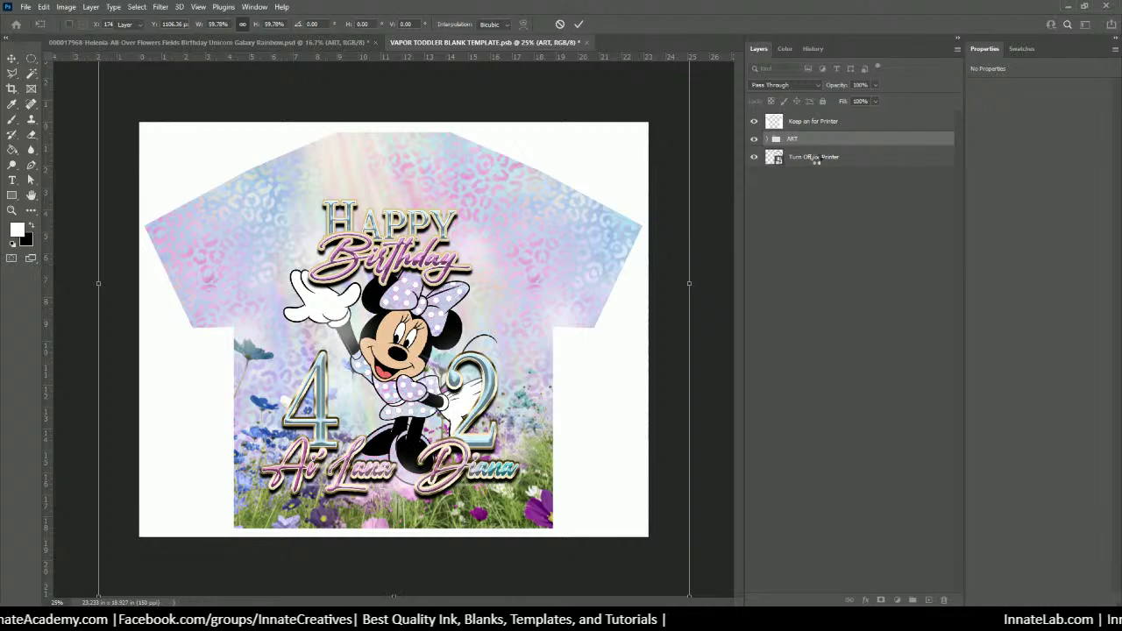
Move the Turn Off for Printer guide layer above the ART group and compare the toddler layout with the original shirt design
left_click_drag(815, 158, 814, 142)
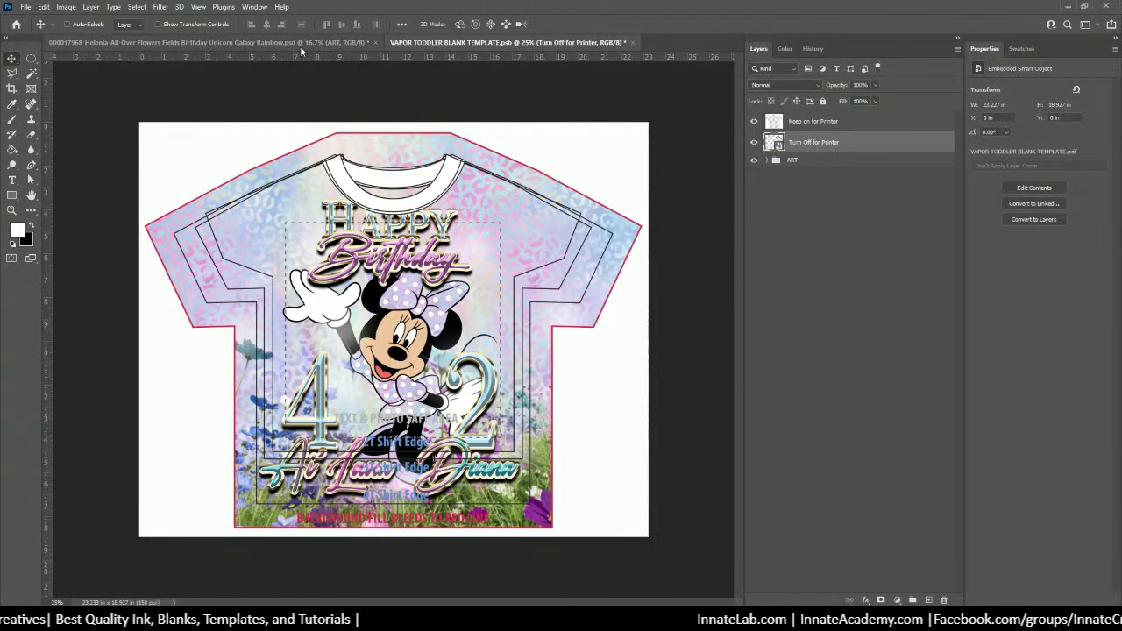
left_click(323, 43)
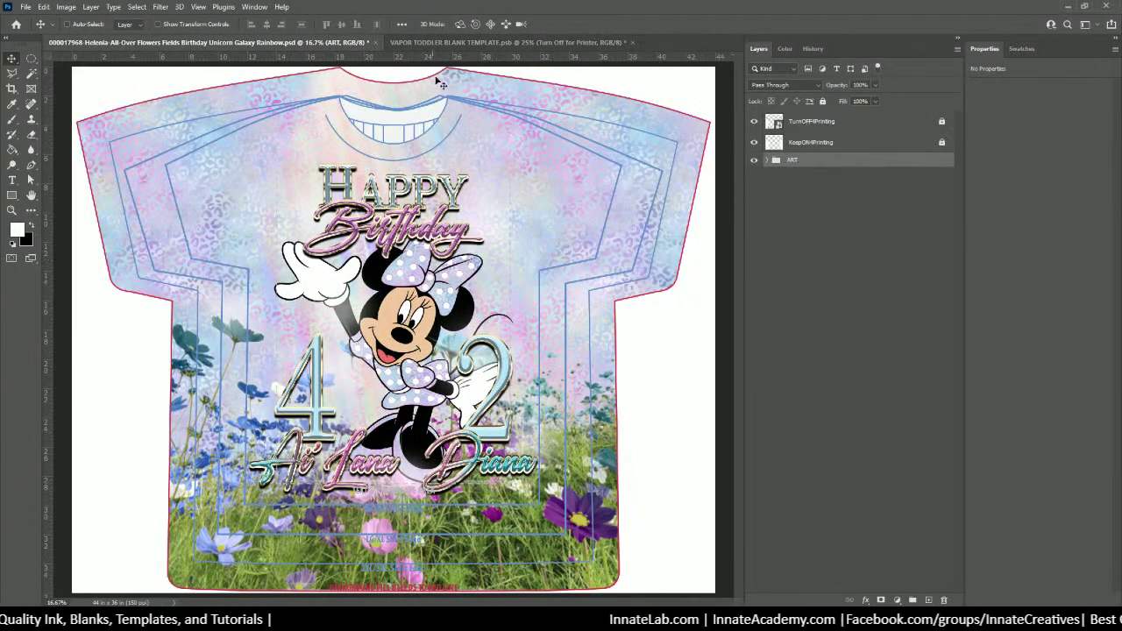
left_click(451, 43)
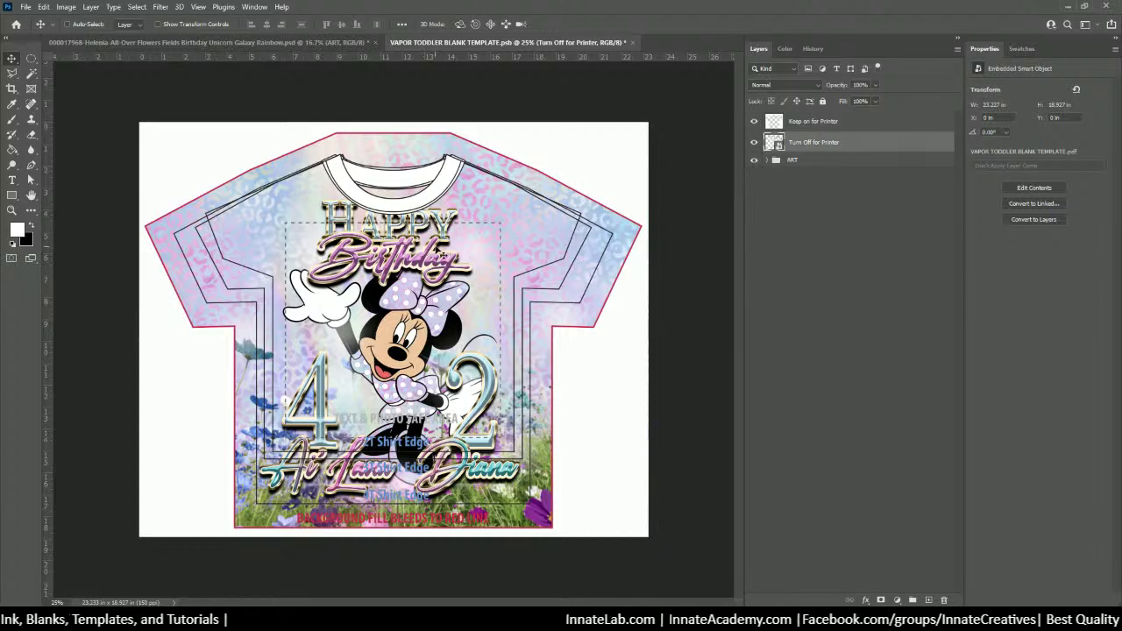
Examine the blending options of the Flares and Bling group inside the ART group of the birthday document
left_click(201, 43)
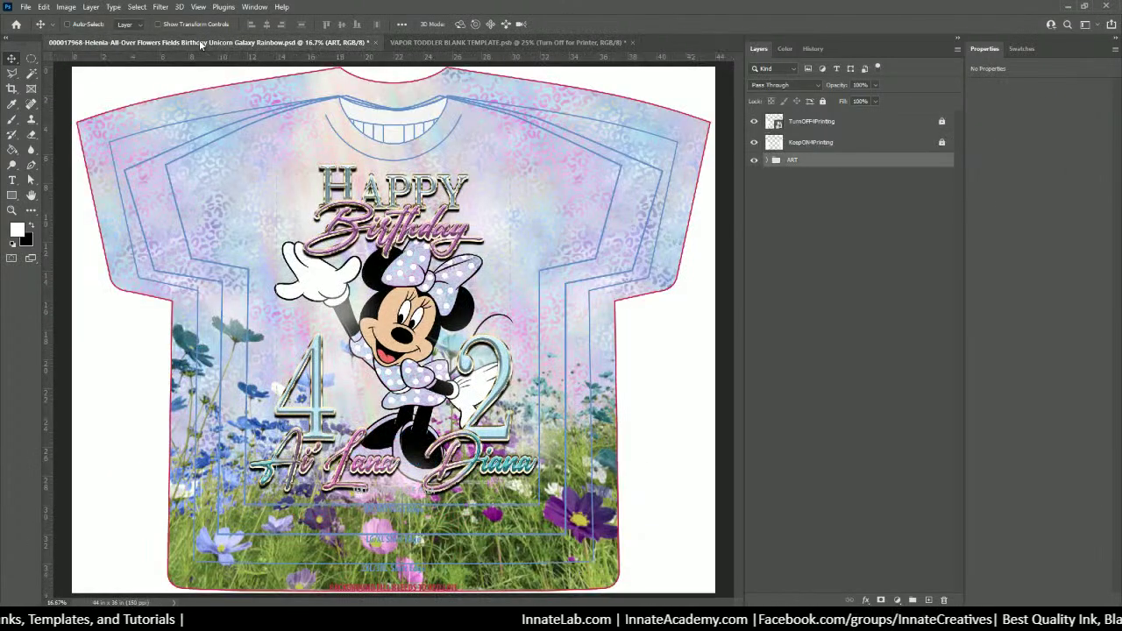
right_click(421, 197)
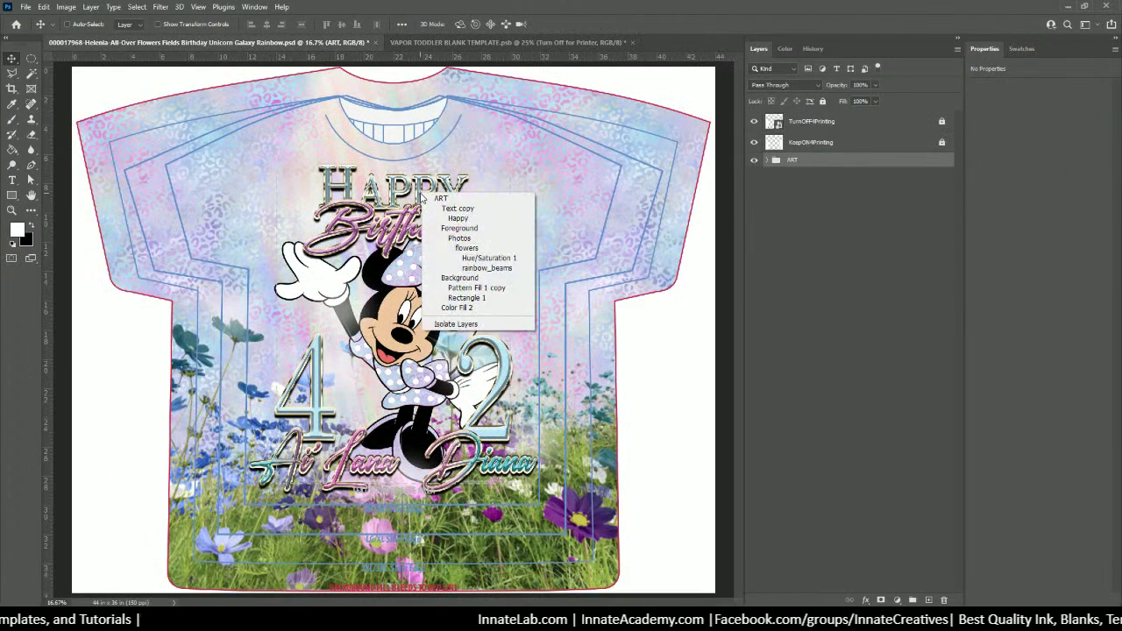
left_click(443, 209)
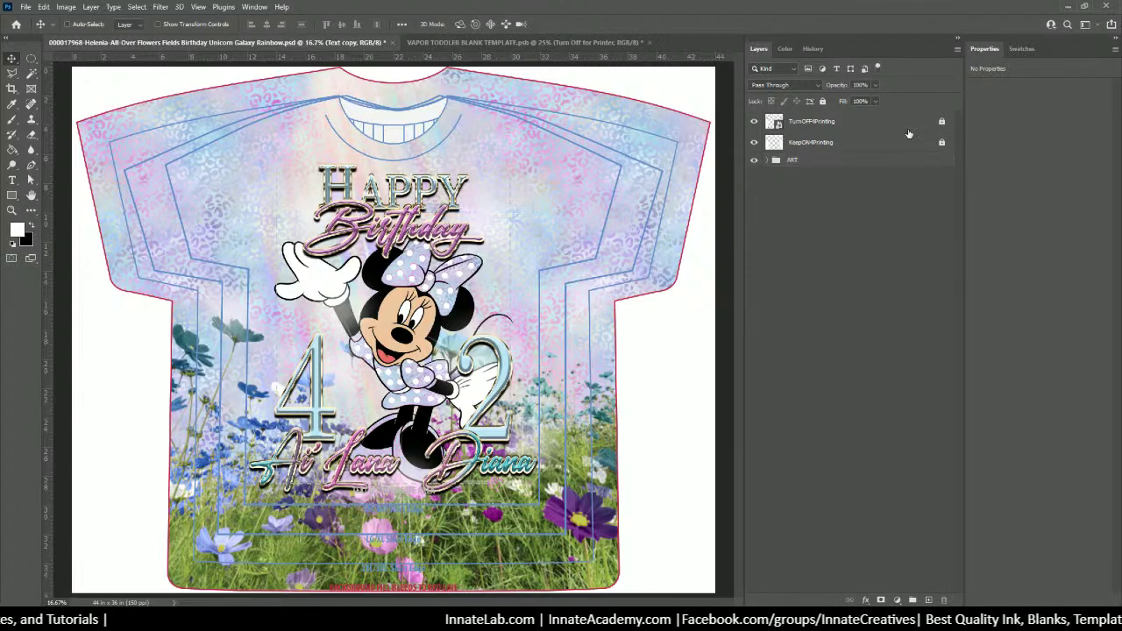
left_click(770, 160)
left_click(944, 241)
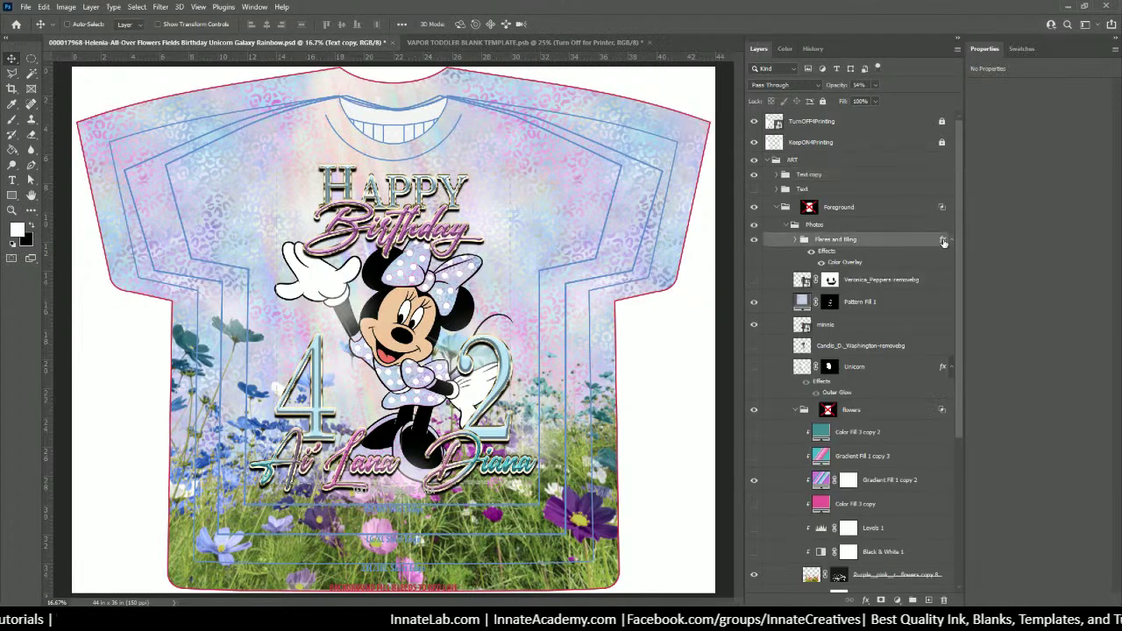
double_click(944, 241)
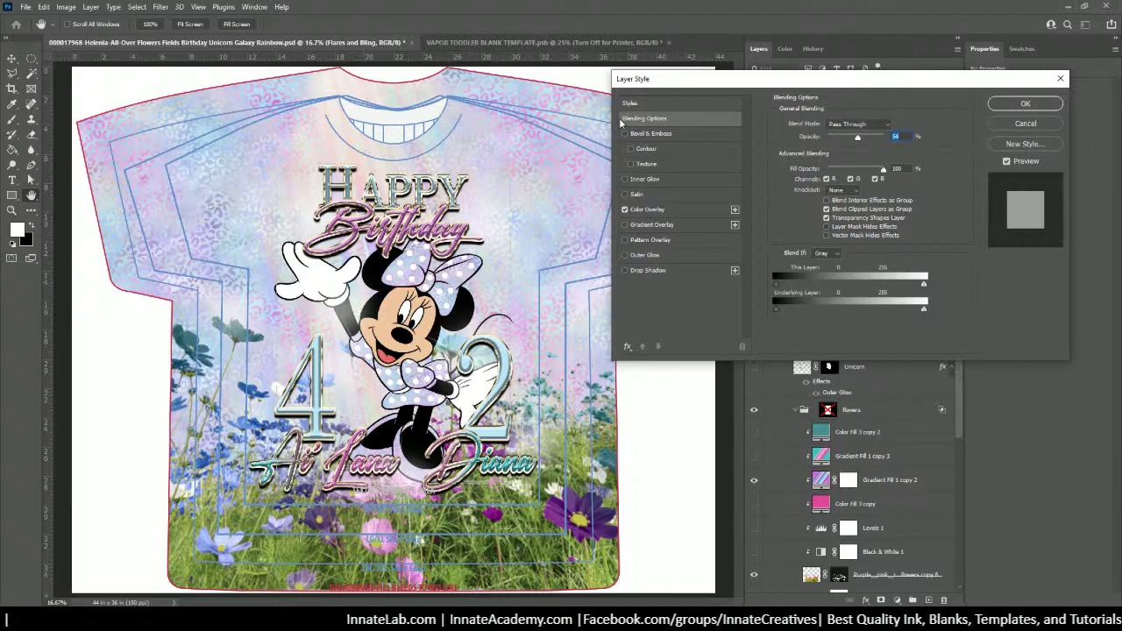
left_click(663, 106)
left_click(664, 120)
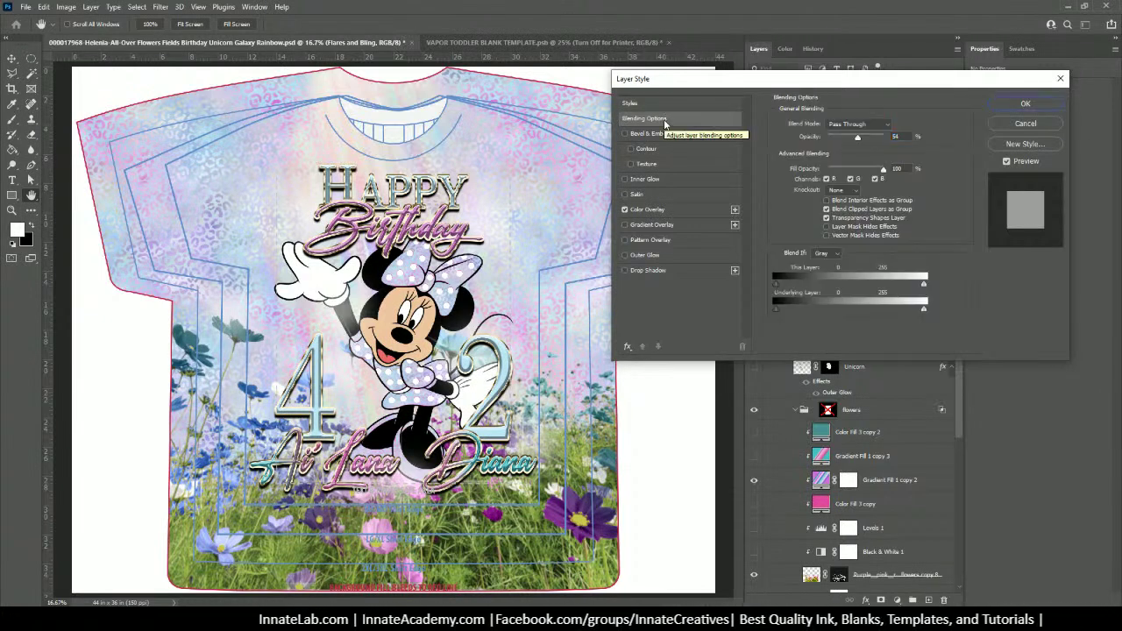
left_click(1028, 123)
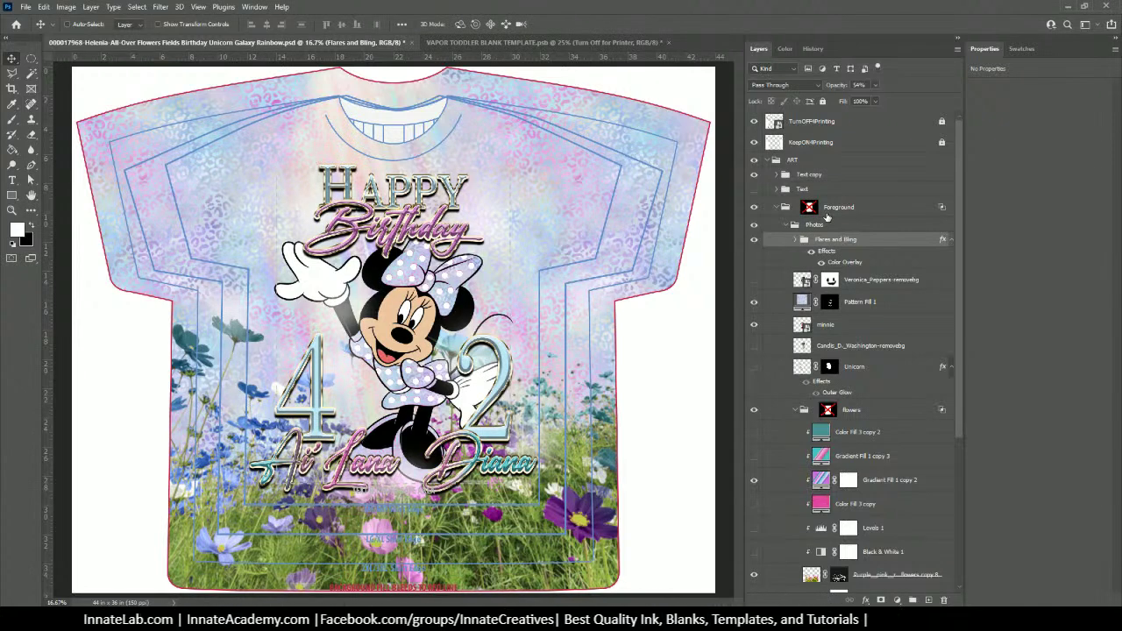
Check the image size in inches of the VAPOR TODDLER BLANK TEMPLATE document
left_click(563, 49)
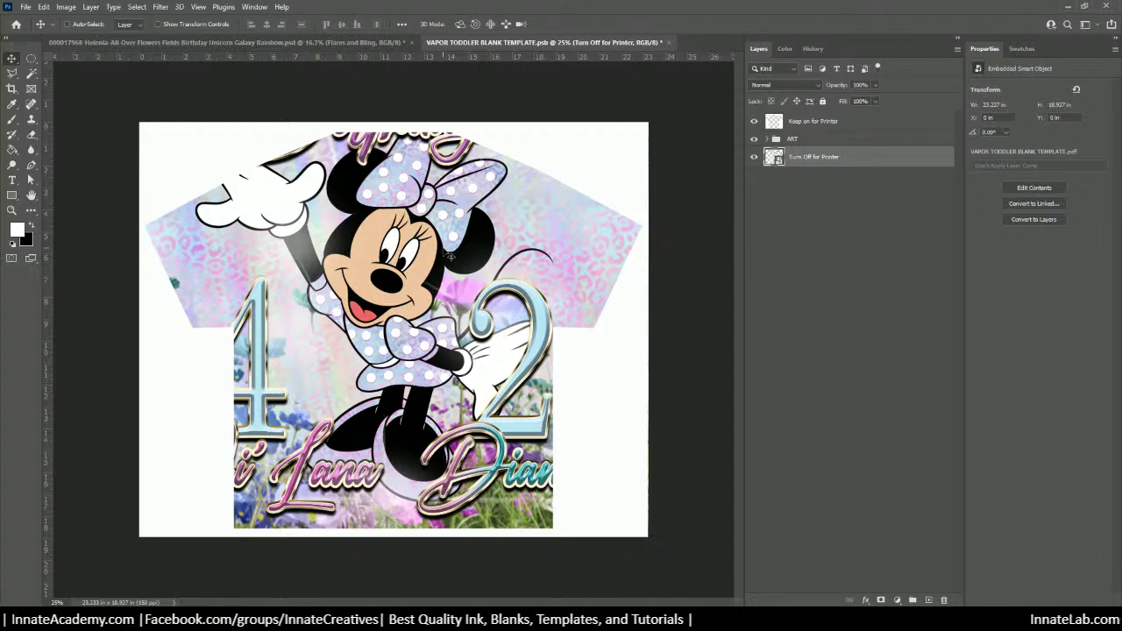
left_click(66, 6)
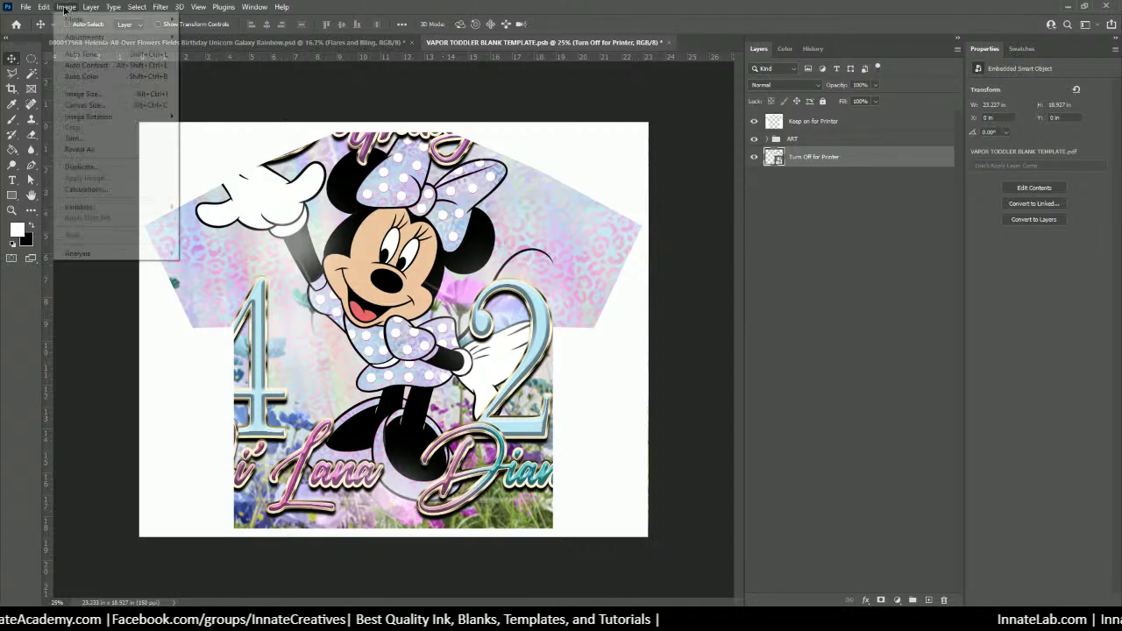
left_click(97, 94)
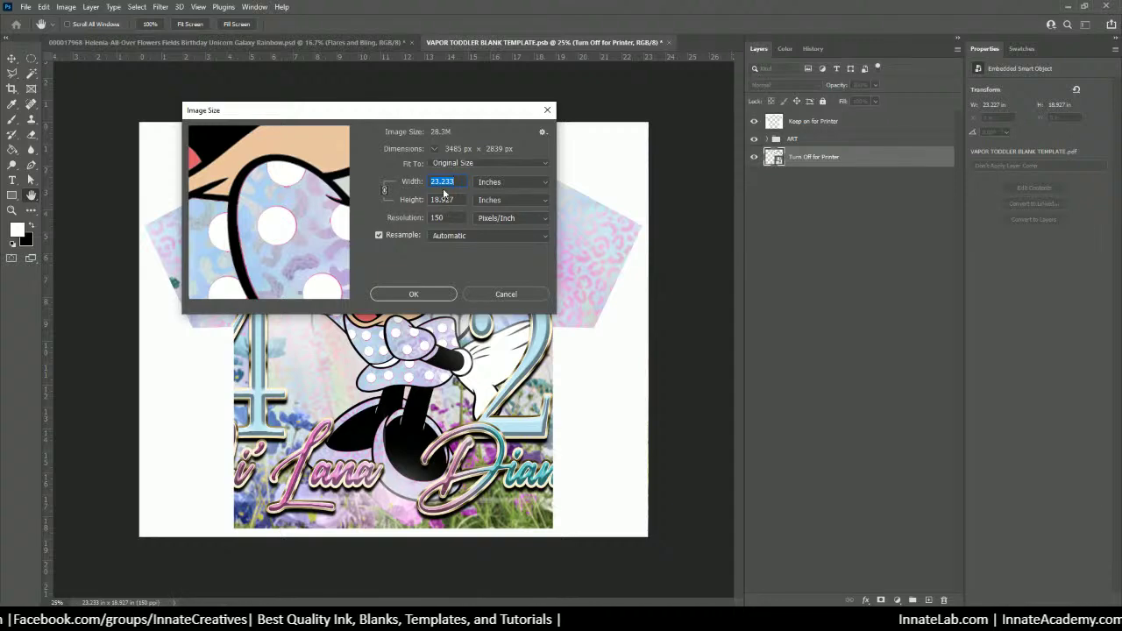
left_click(506, 293)
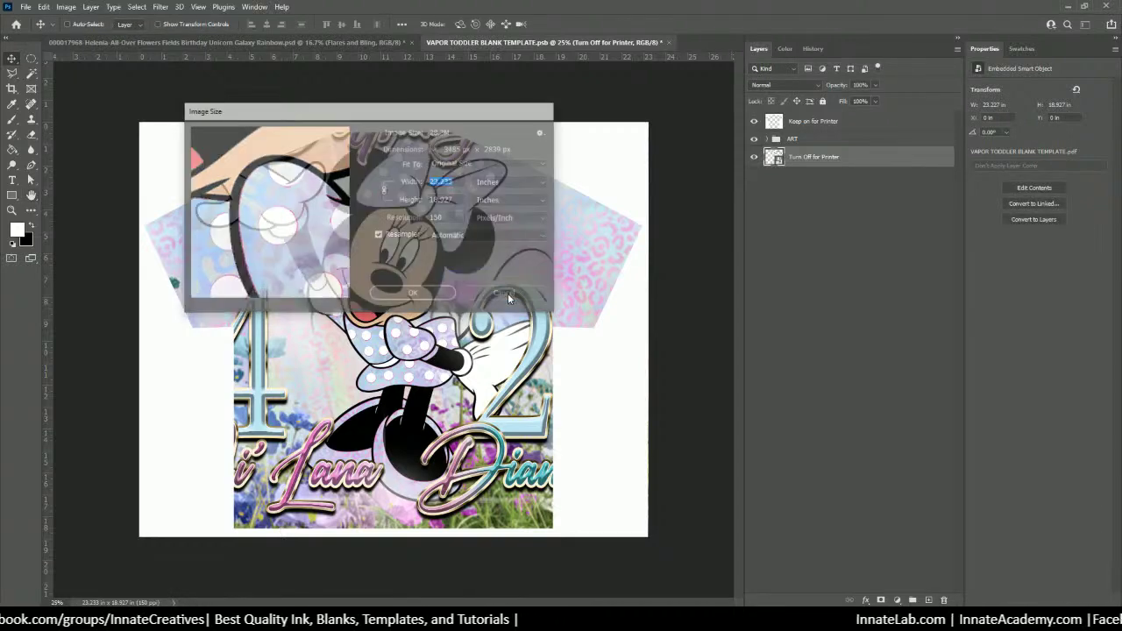
Try duplicating the collapsed ART group within the birthday shirt document, and delete the copy
left_click(202, 42)
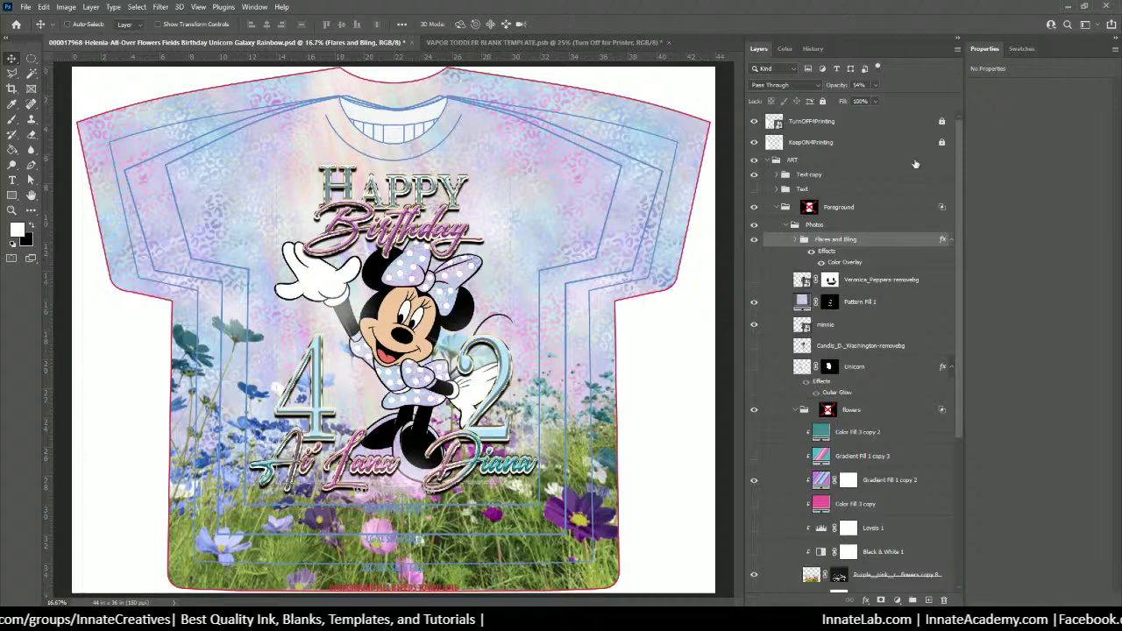
left_click(807, 161)
left_click(768, 160)
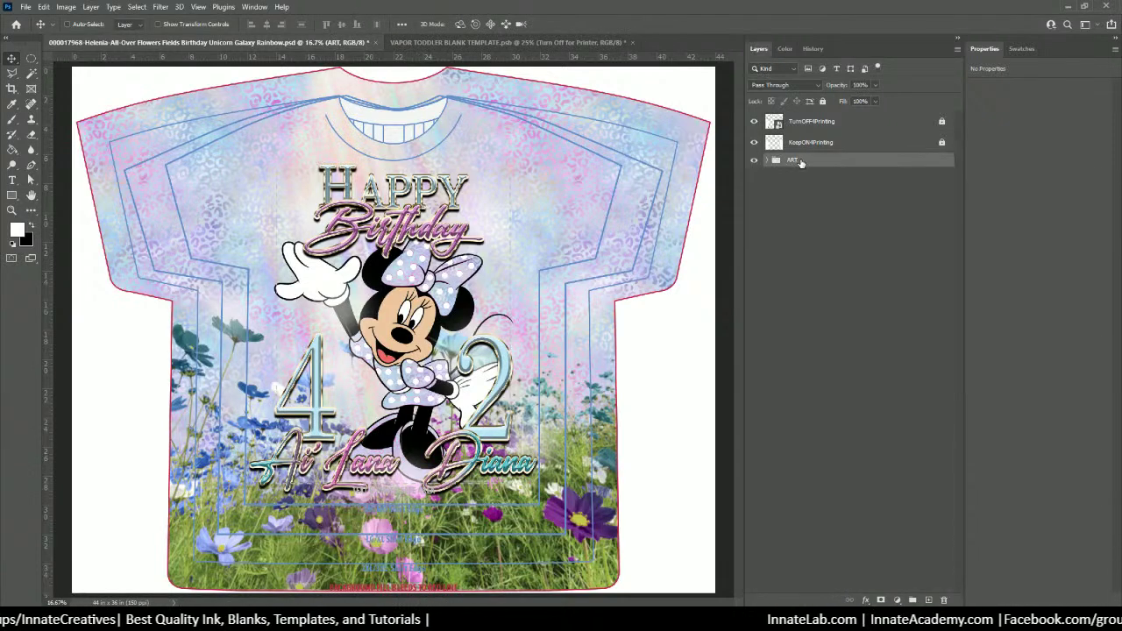
right_click(801, 159)
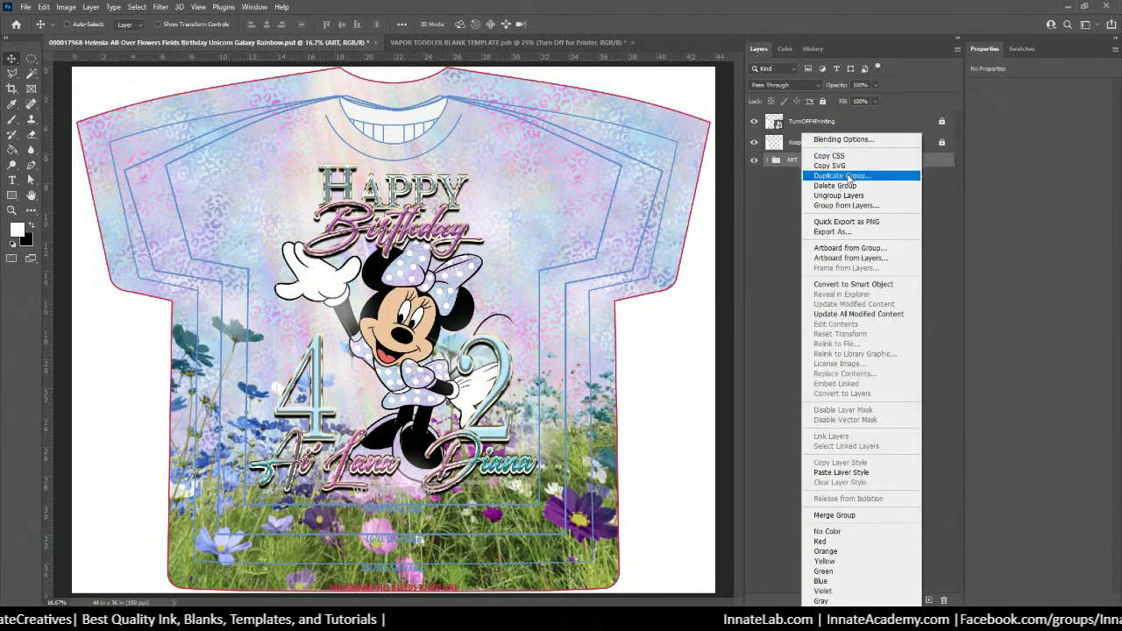
left_click(848, 176)
key("Return")
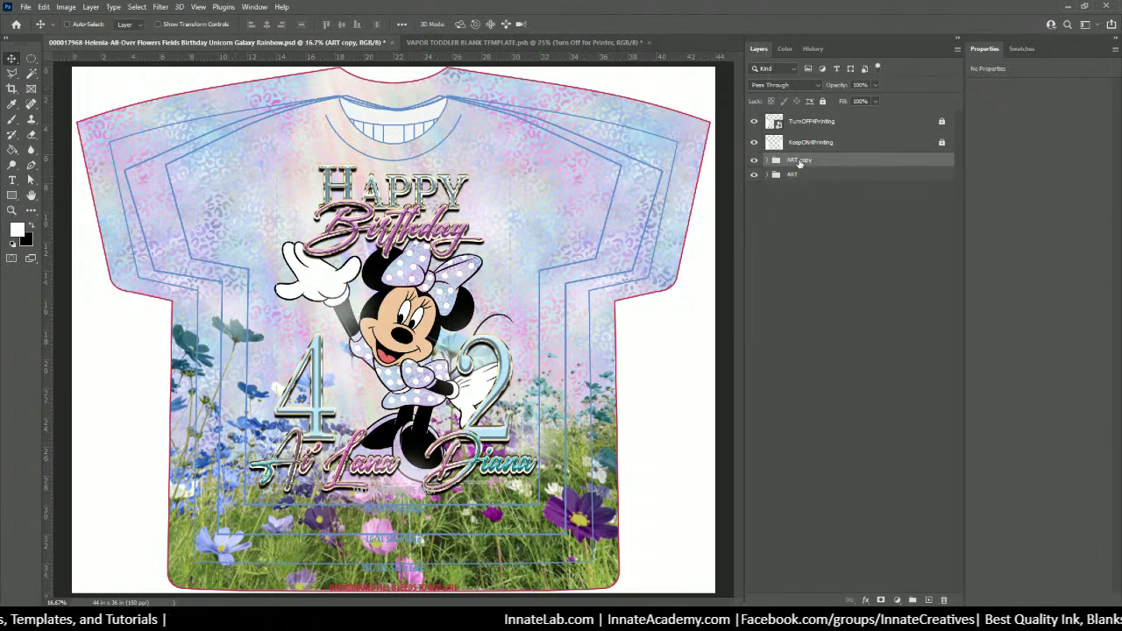
key("Delete")
Save the birthday shirt document
key("ctrl+s")
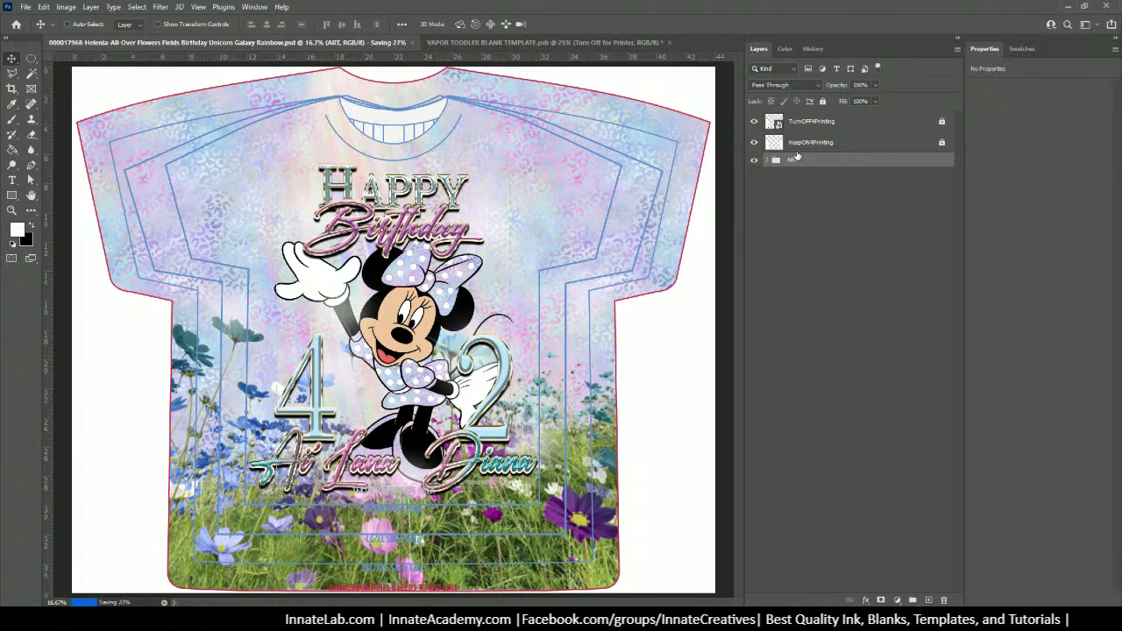
right_click(800, 163)
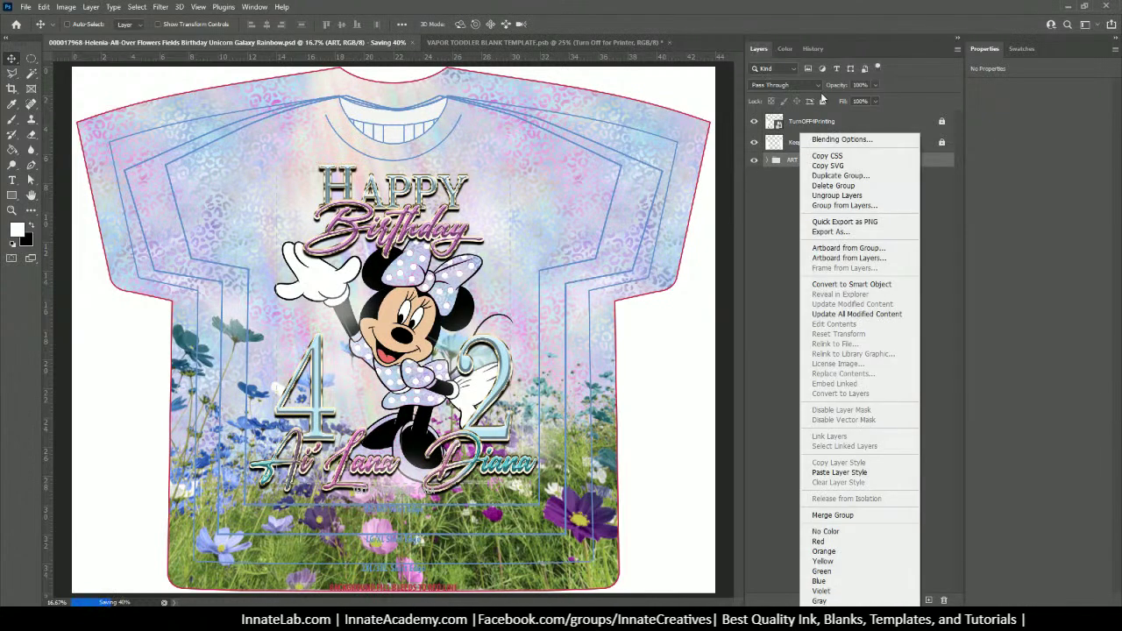
left_click(825, 176)
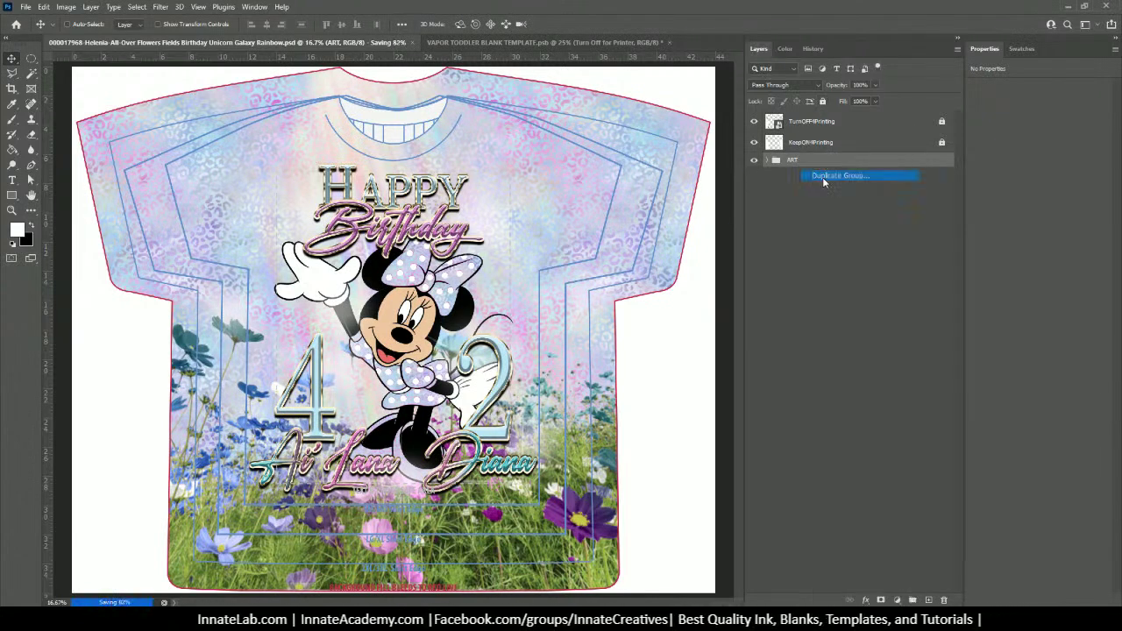
left_click(470, 162)
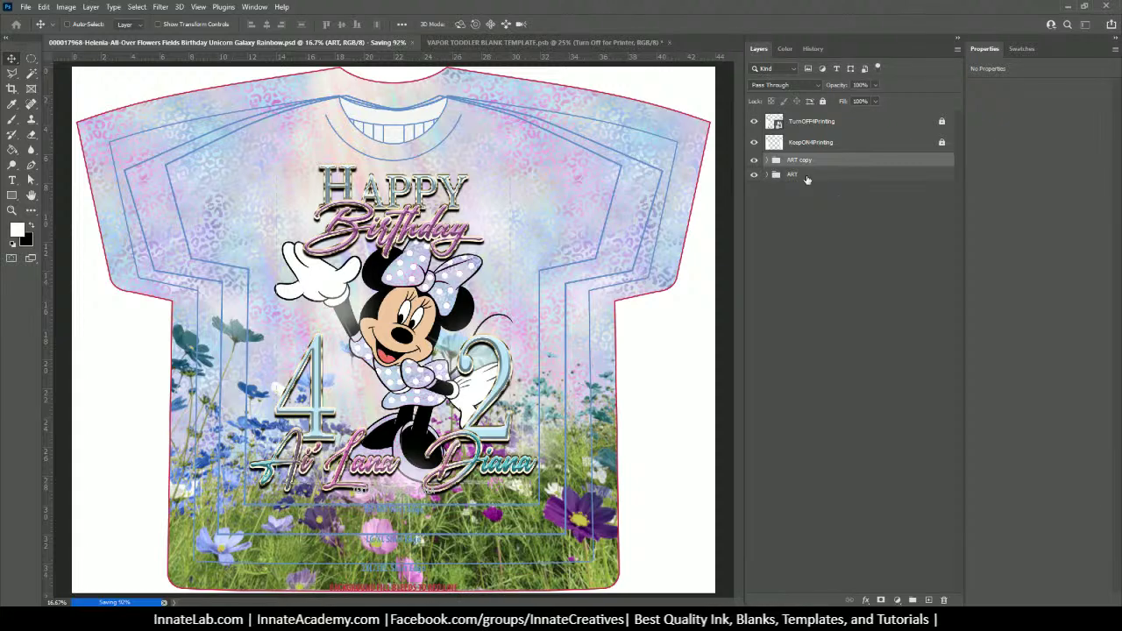
key("Delete")
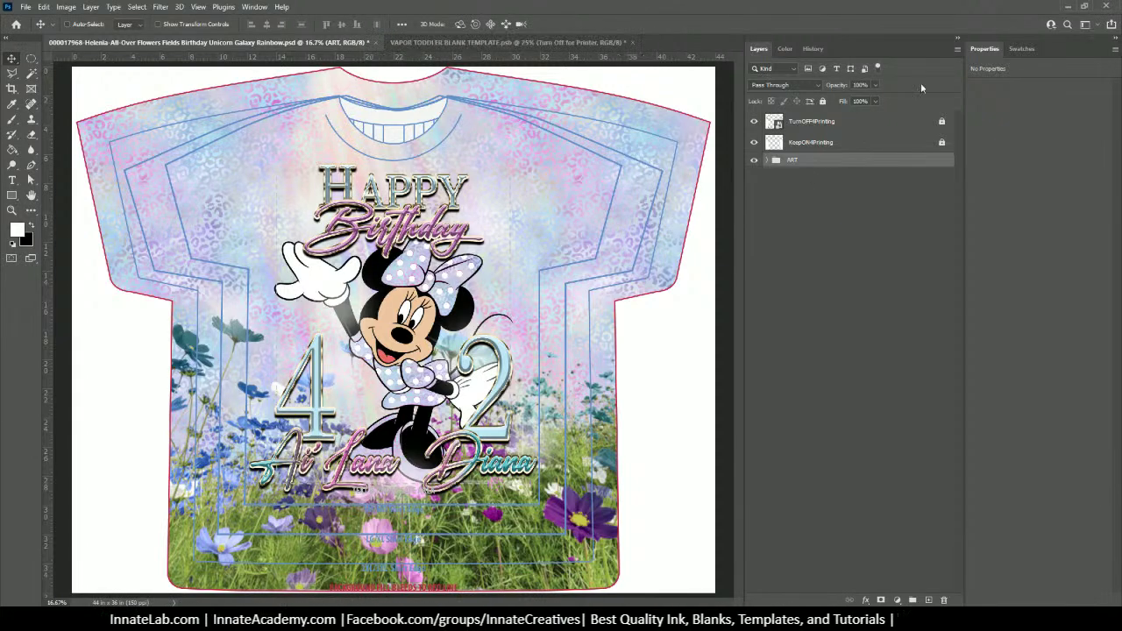
Save the birthday document as a new Photoshop file, replacing the order number at the start of its name with 24w
left_click(27, 7)
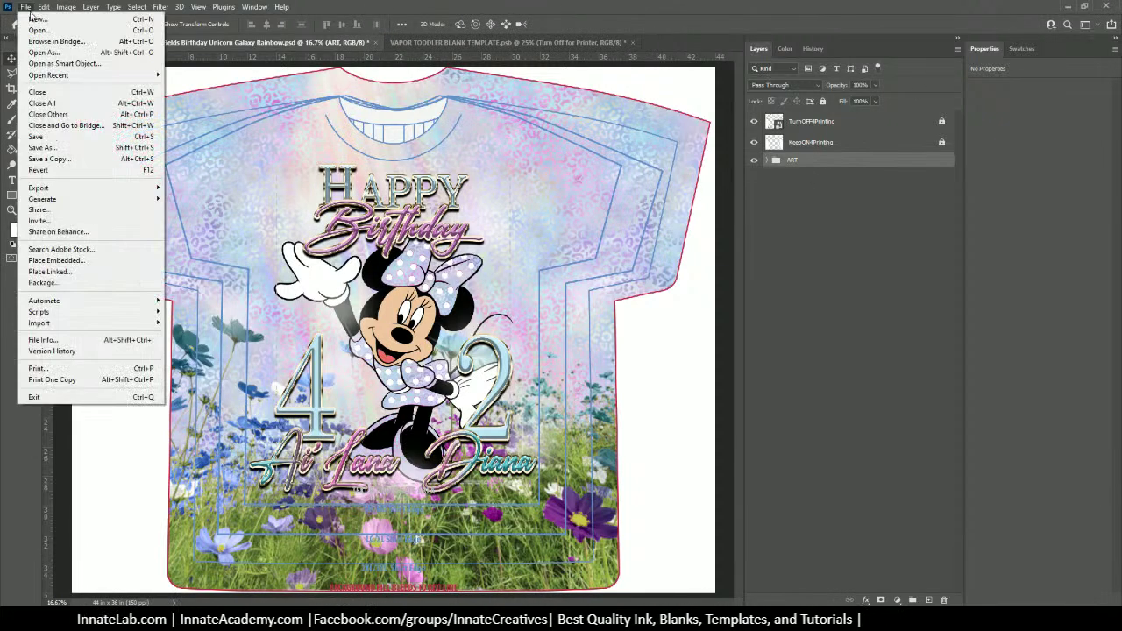
left_click(76, 147)
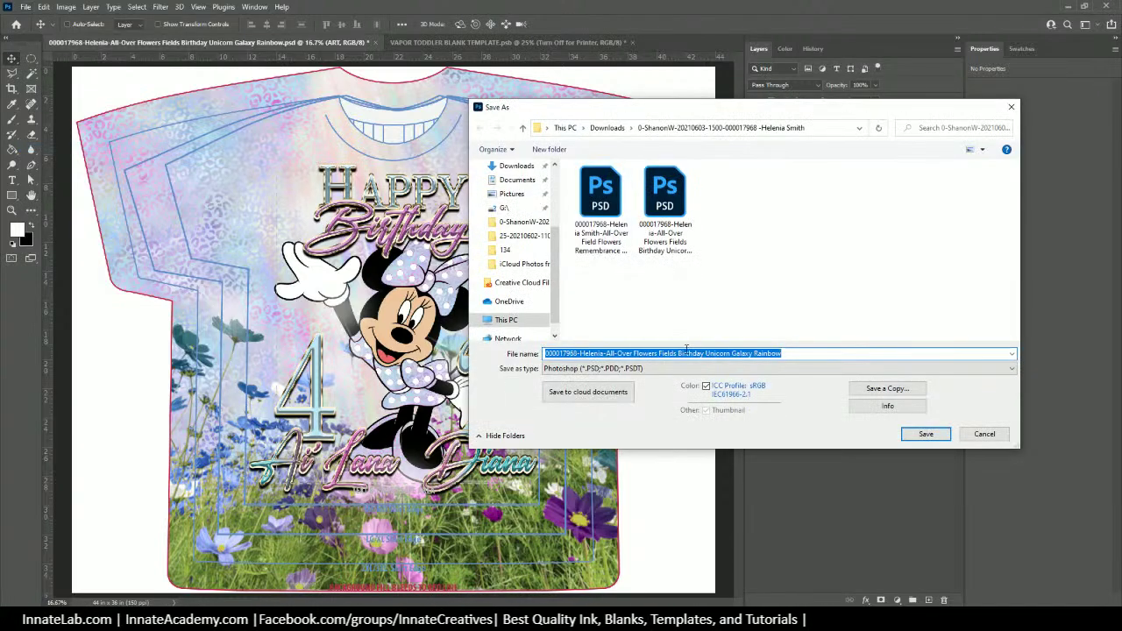
left_click(579, 353)
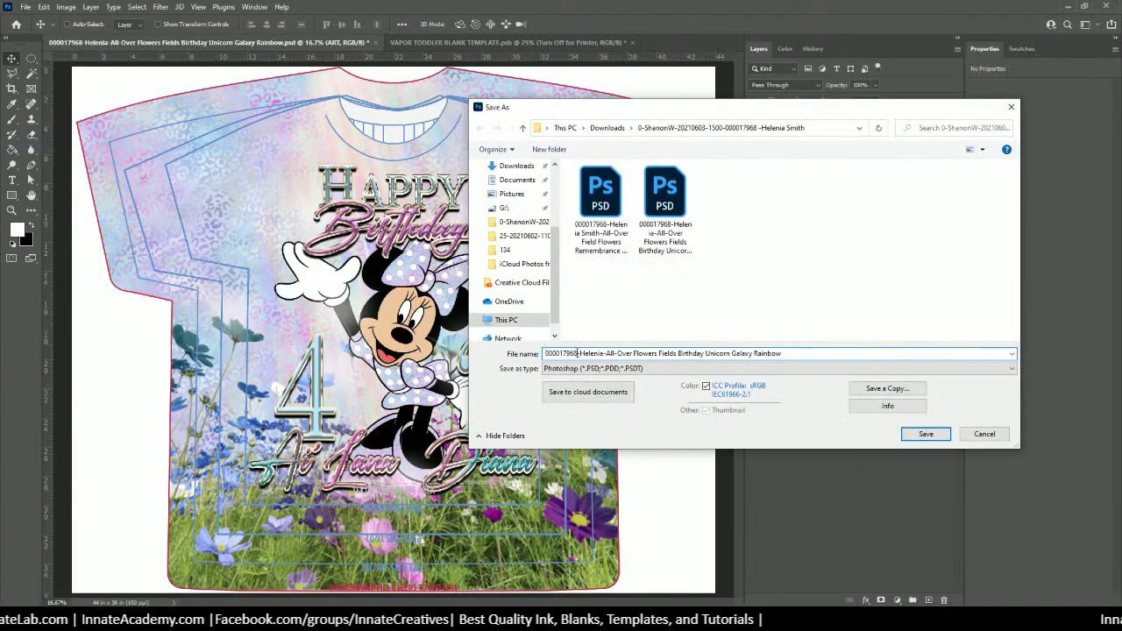
left_click_drag(579, 353, 429, 359)
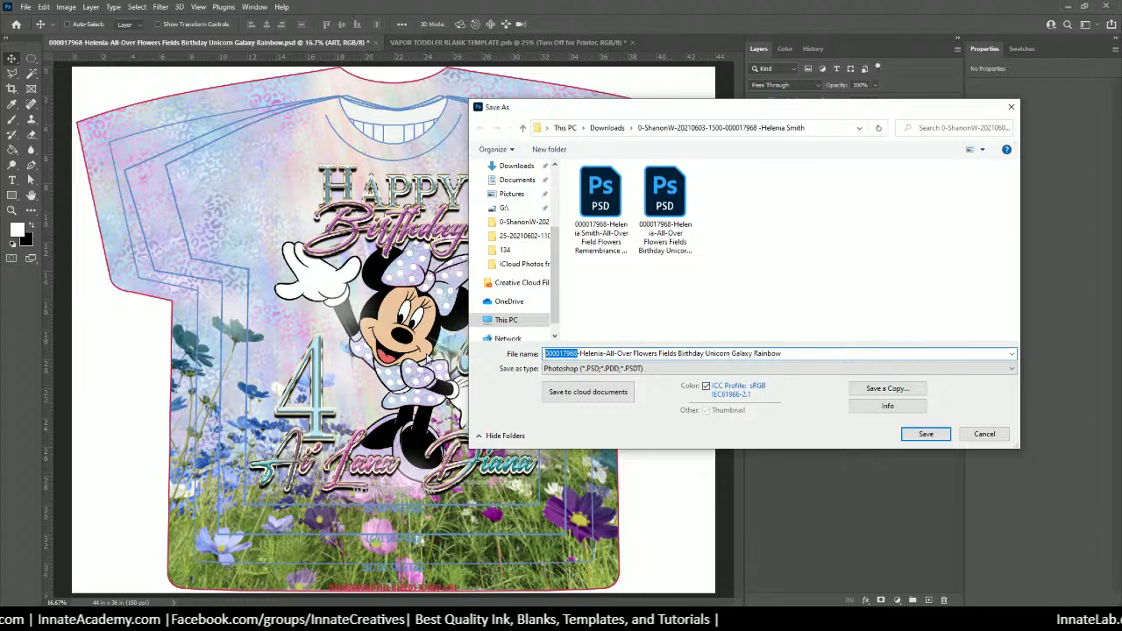
type("24")
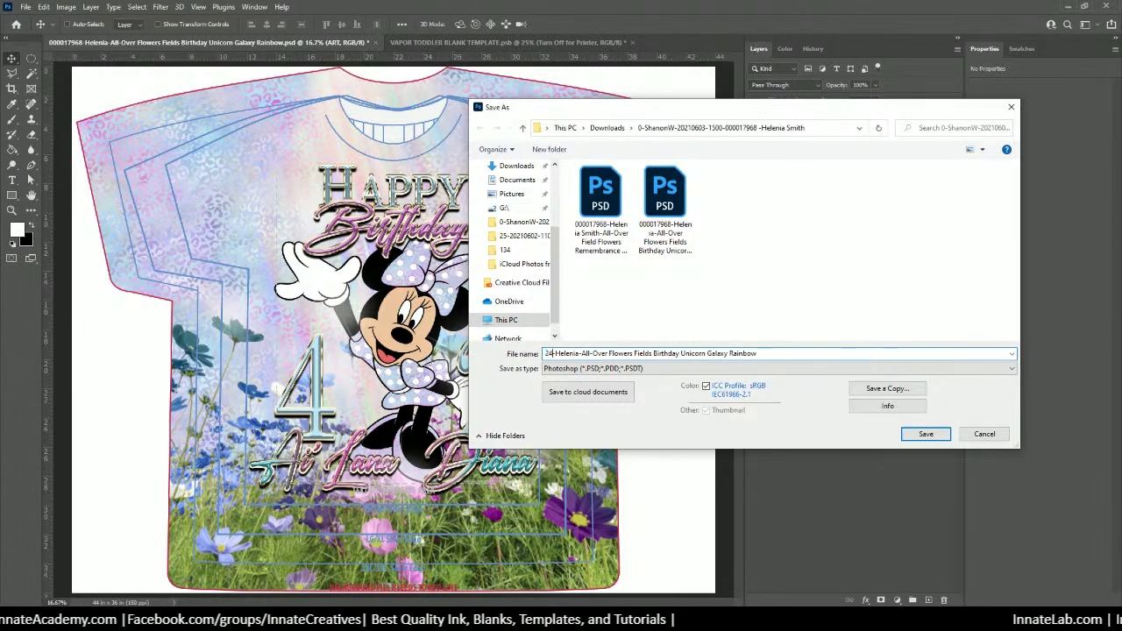
type("w")
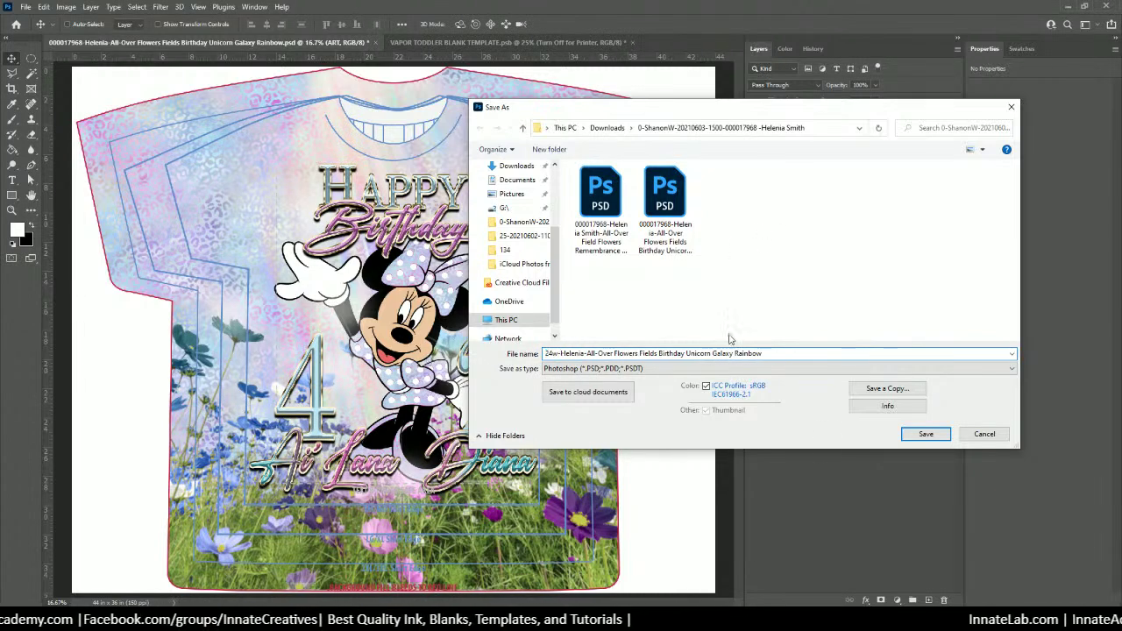
left_click(926, 434)
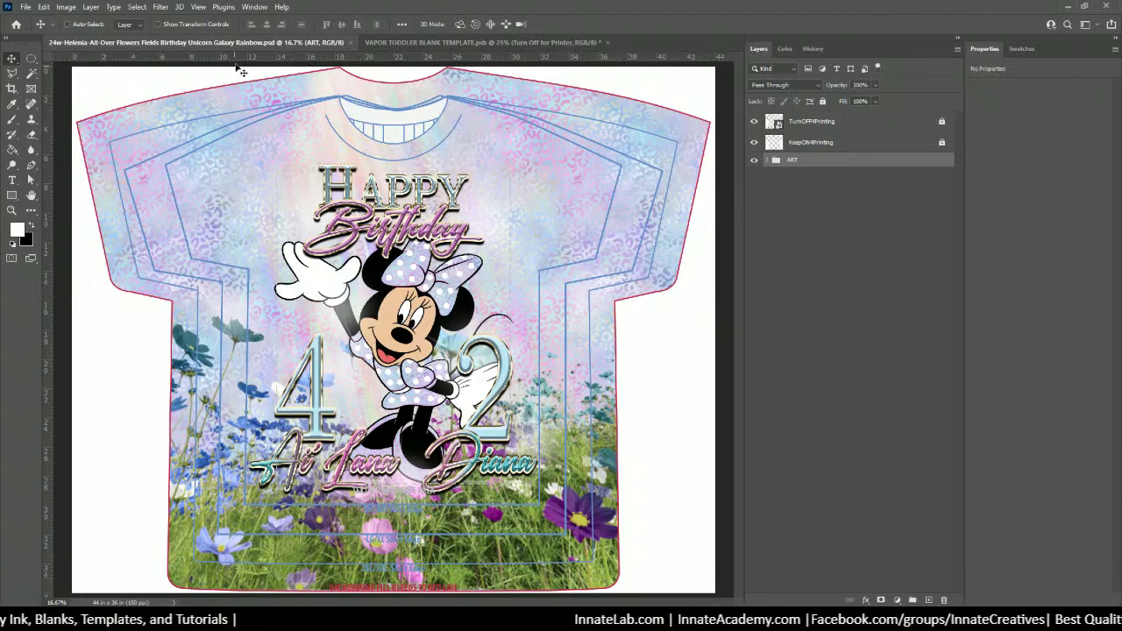
Resize the 24w document's image to 24 inches wide, keeping proportions, 150 pixels/inch and Scale Styles enabled
left_click(66, 6)
left_click(89, 97)
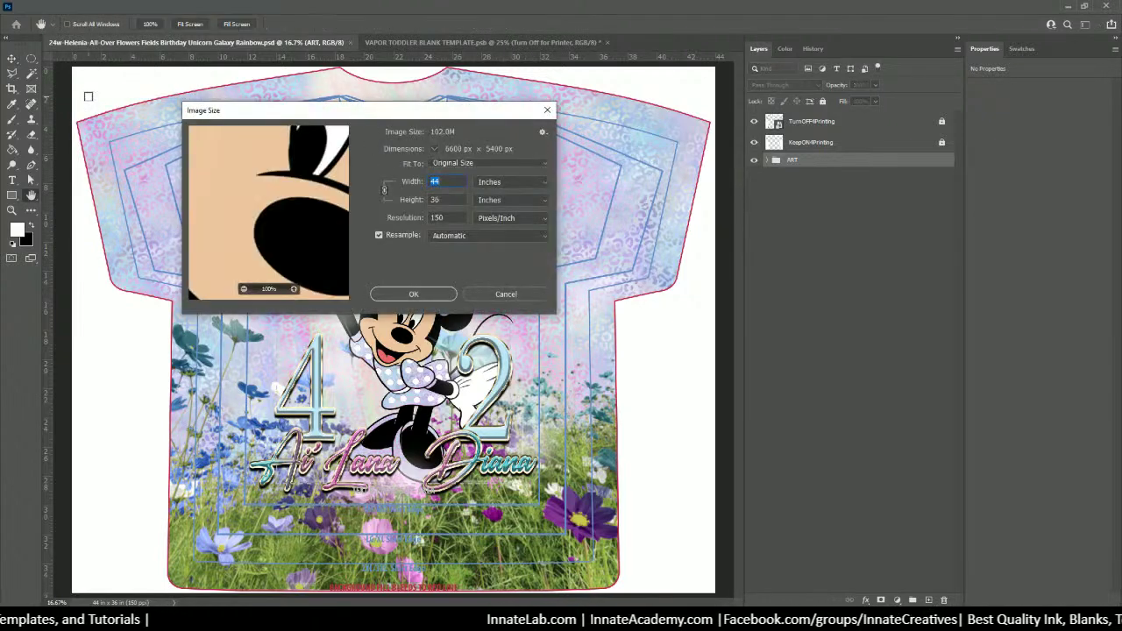
left_click(542, 134)
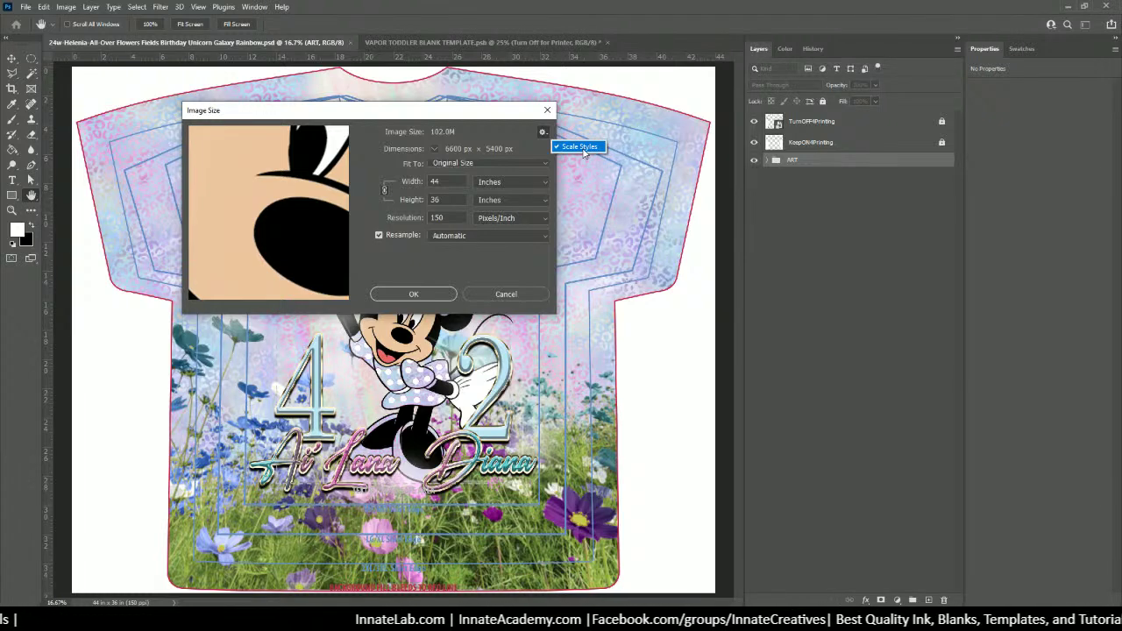
left_click(449, 181)
double_click(450, 182)
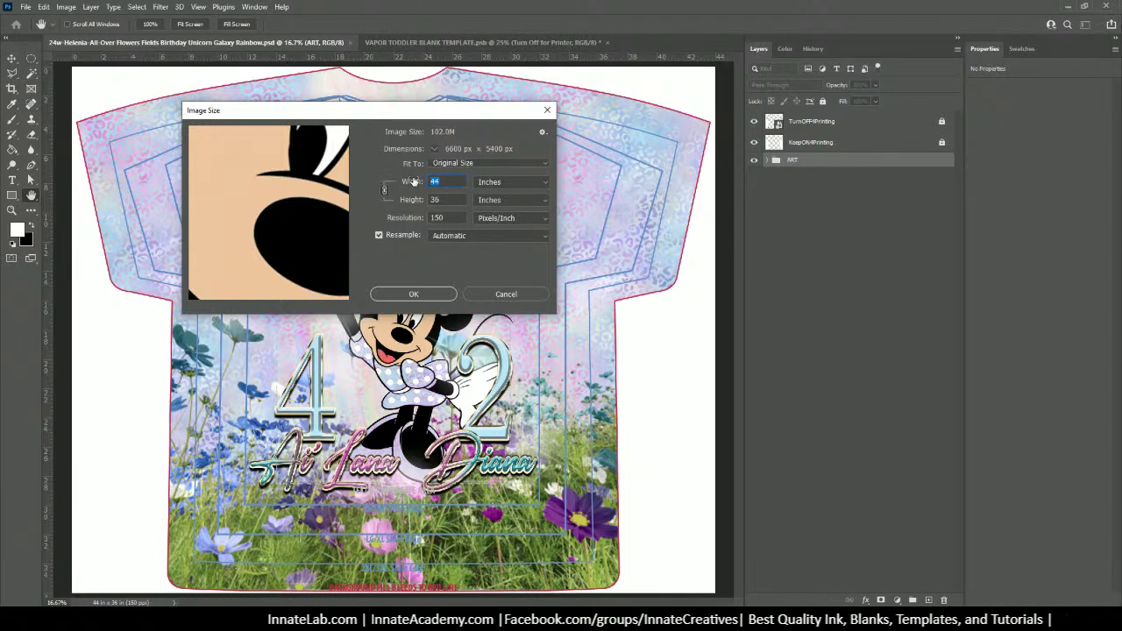
type("2")
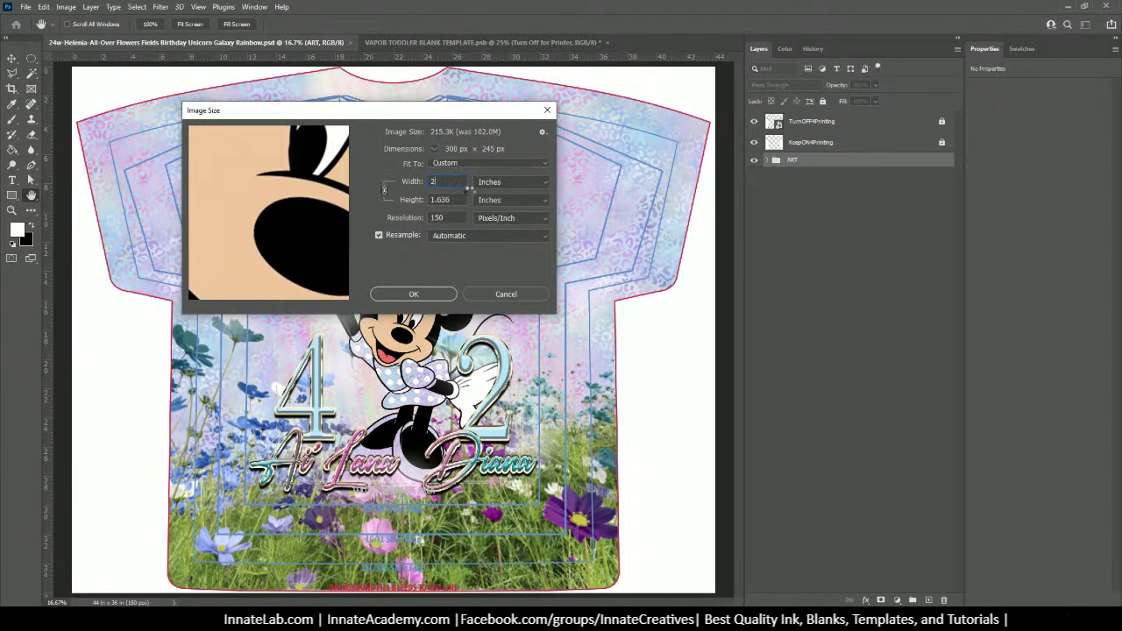
type("4")
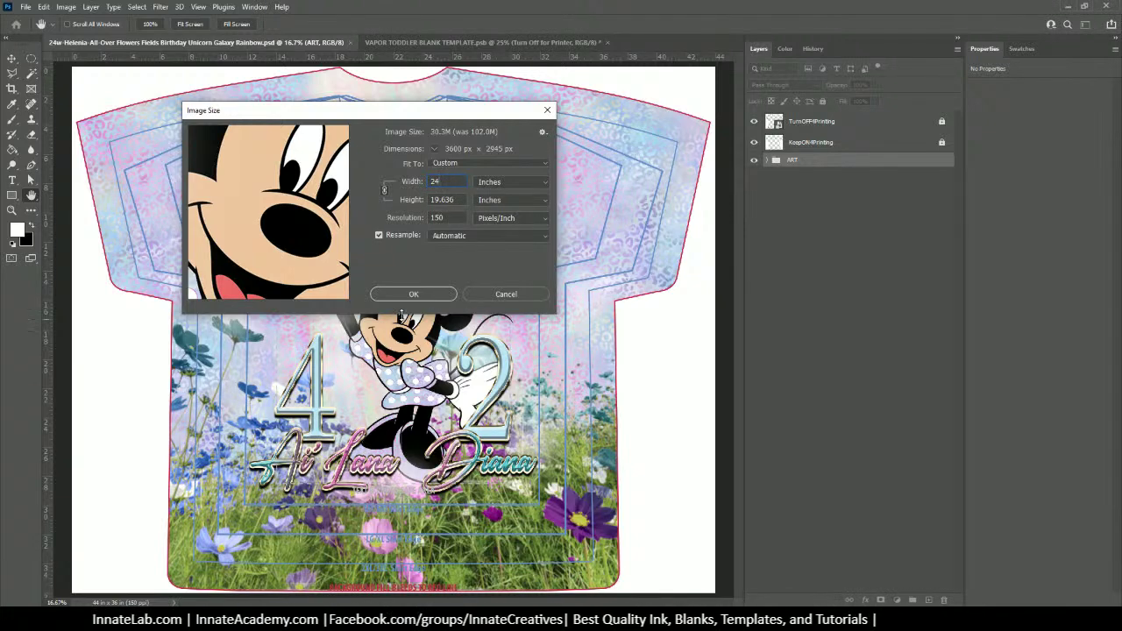
left_click(412, 295)
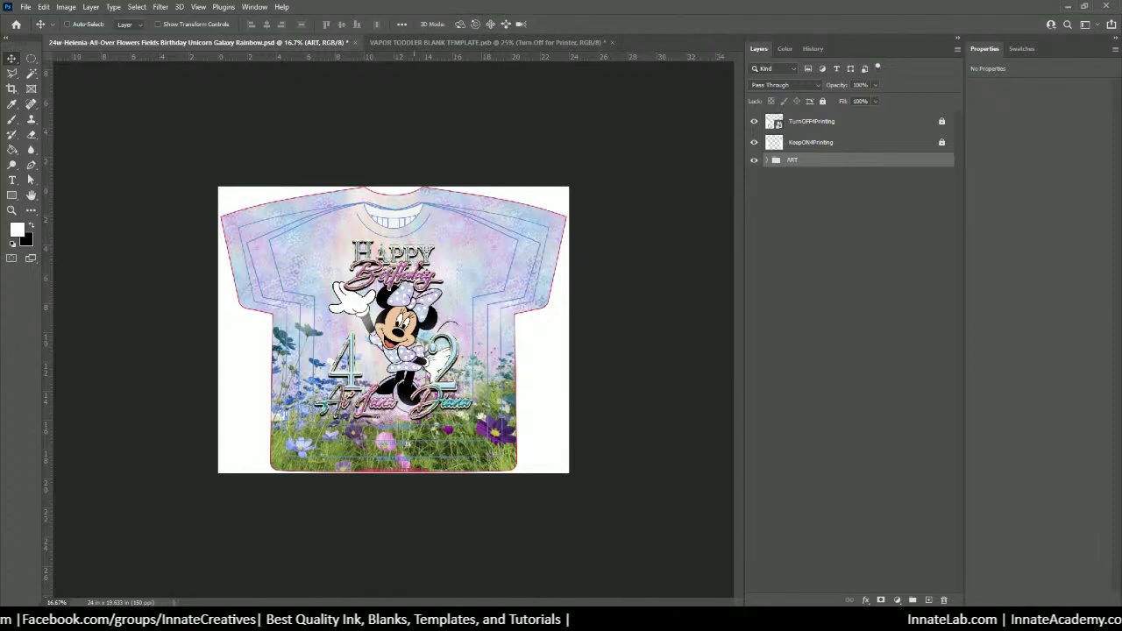
Copy the resized ART group into the VAPOR TODDLER BLANK TEMPLATE document, directly above the Turn Off for Printer layer
left_click_drag(424, 273, 458, 50)
left_click(458, 43)
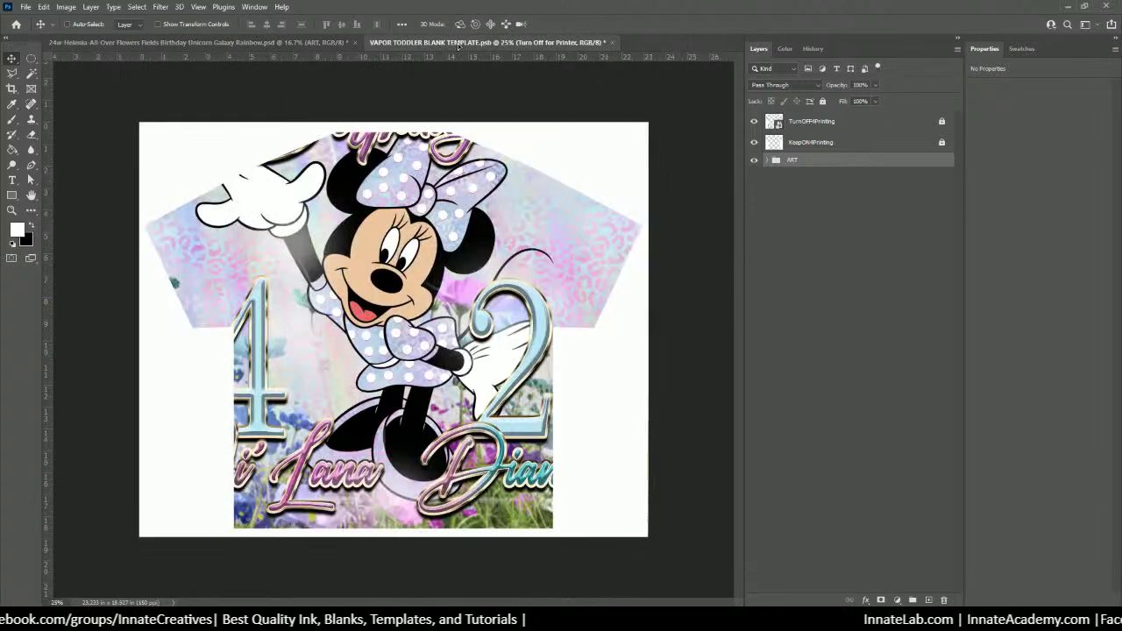
left_click_drag(395, 349, 394, 347)
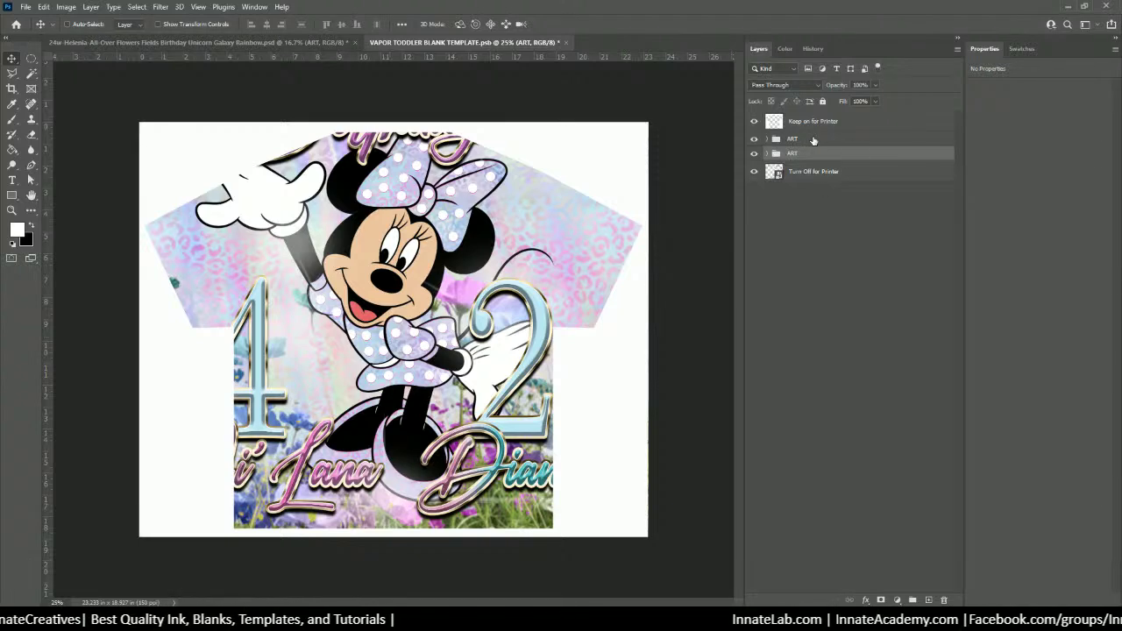
Delete the oversized upper ART group and move the remaining ART group's artwork up on the shirt template
left_click(813, 140)
key("Delete")
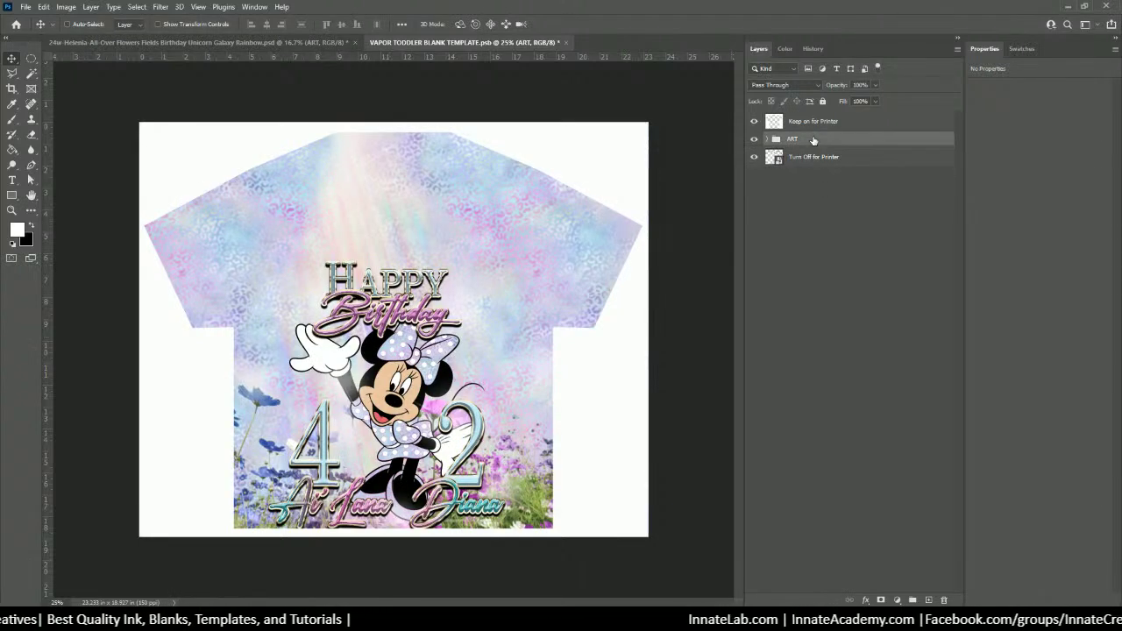
left_click_drag(441, 420, 445, 369)
Place the ART group below the Turn Off for Printer layer and shift its artwork further up toward the collar
left_click_drag(800, 140, 803, 168)
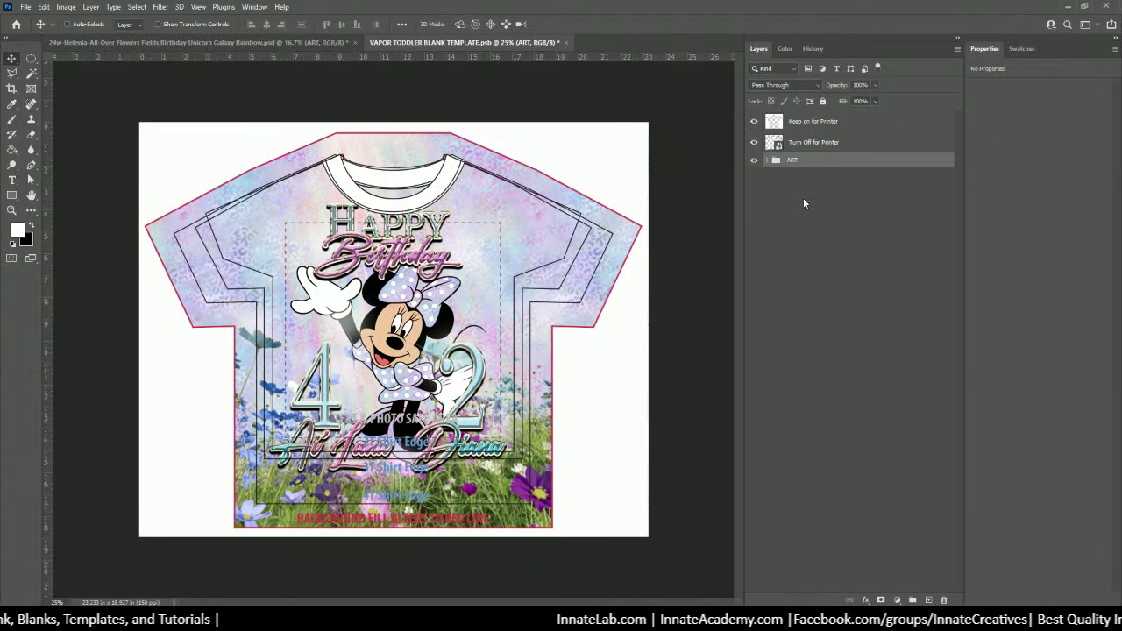
left_click_drag(386, 368, 384, 333)
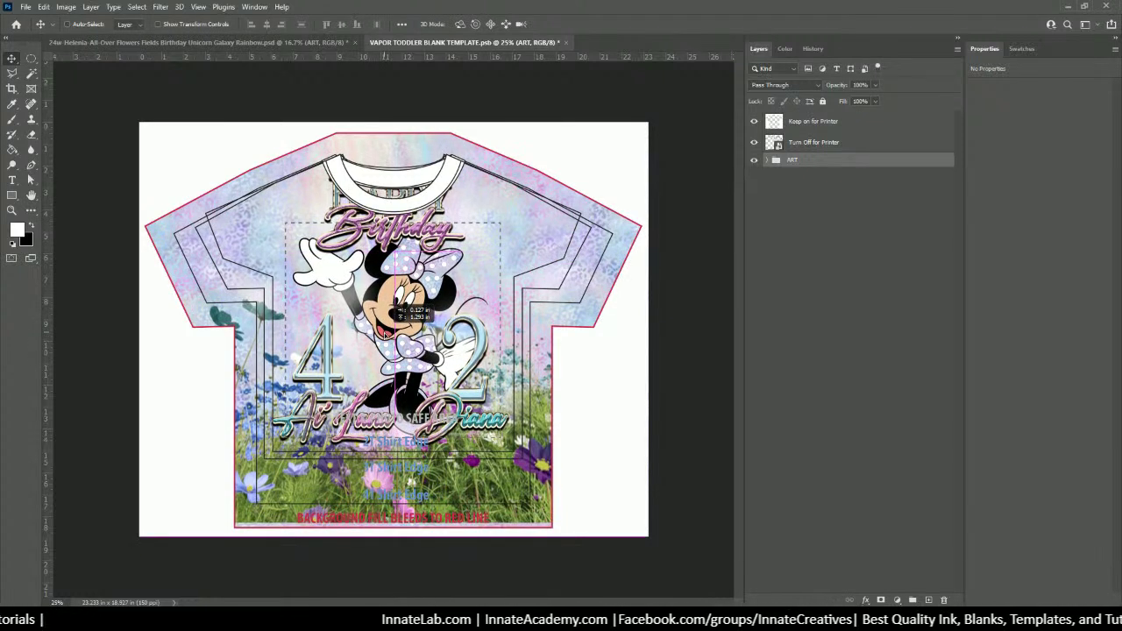
left_click_drag(399, 308, 399, 309)
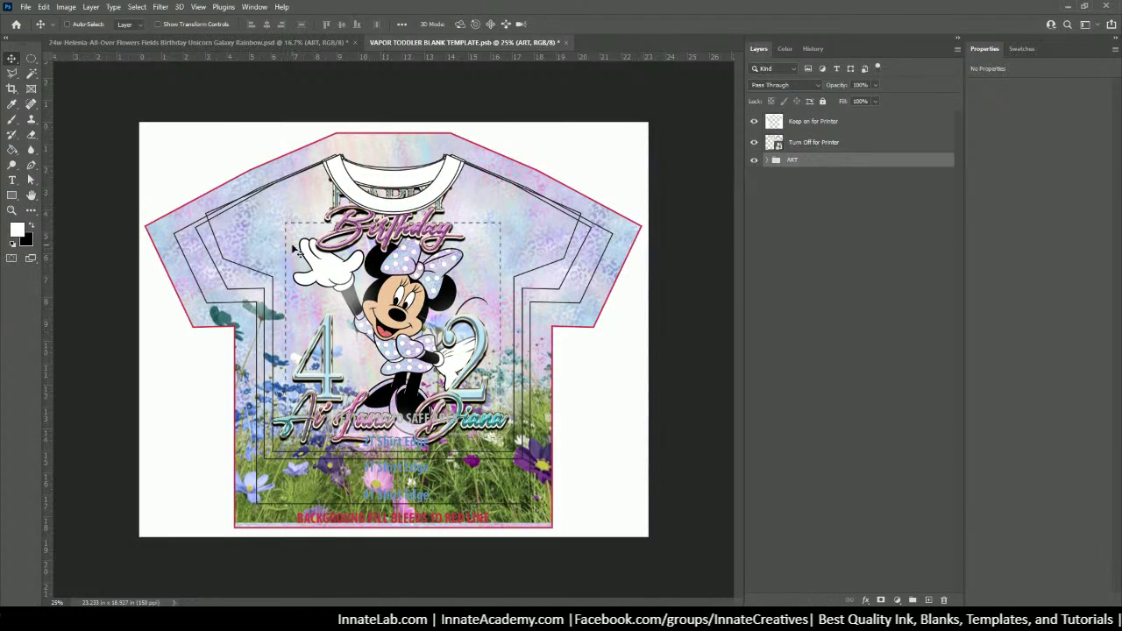
Scale the minnie layer down proportionally to about 88%, keeping its lower-left corner in place
right_click(413, 305)
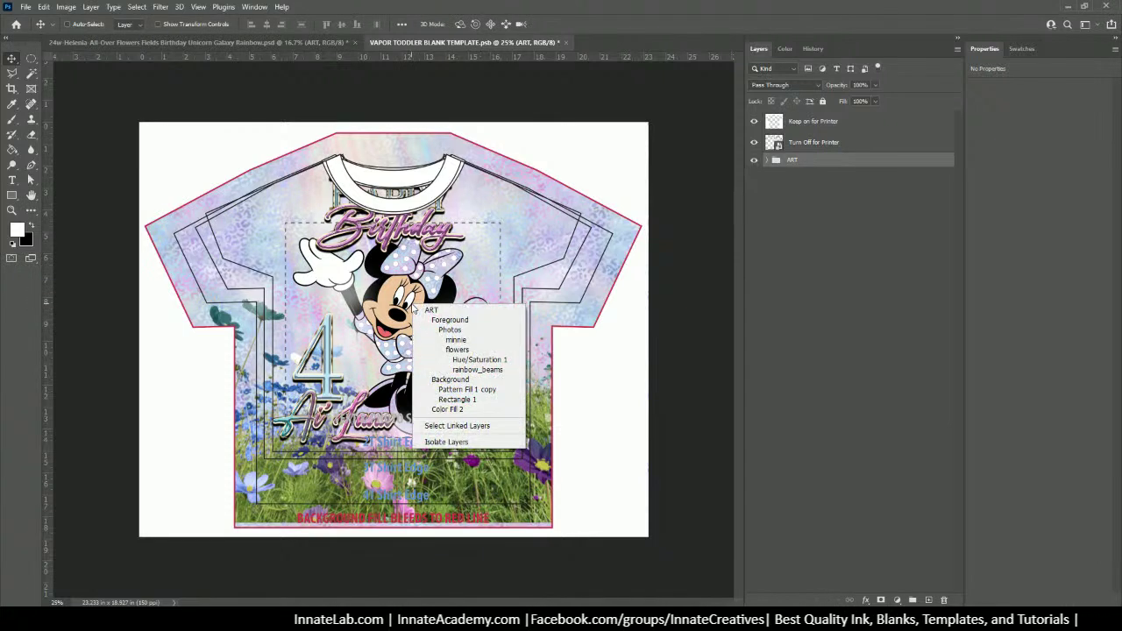
left_click(455, 340)
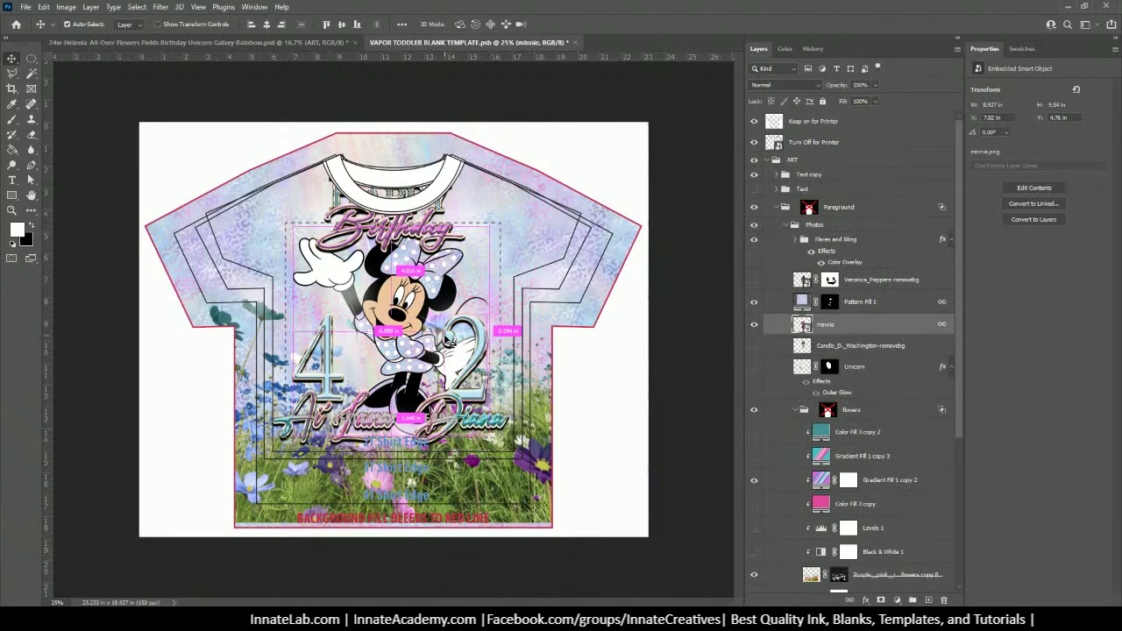
key("ctrl+t")
left_click_drag(488, 227, 471, 259)
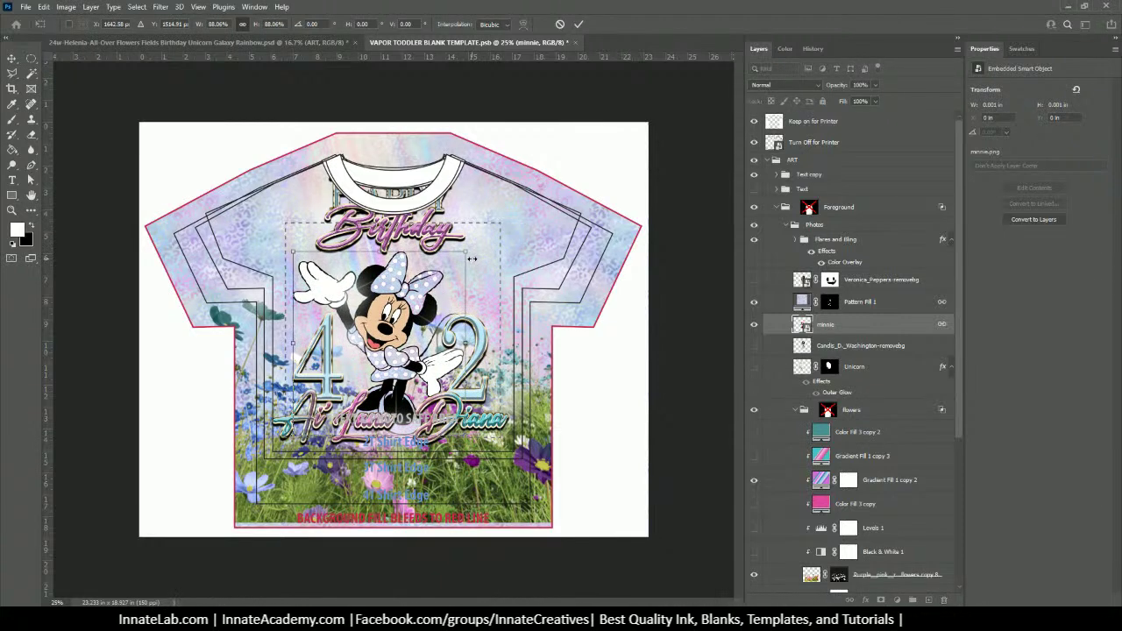
key("Return")
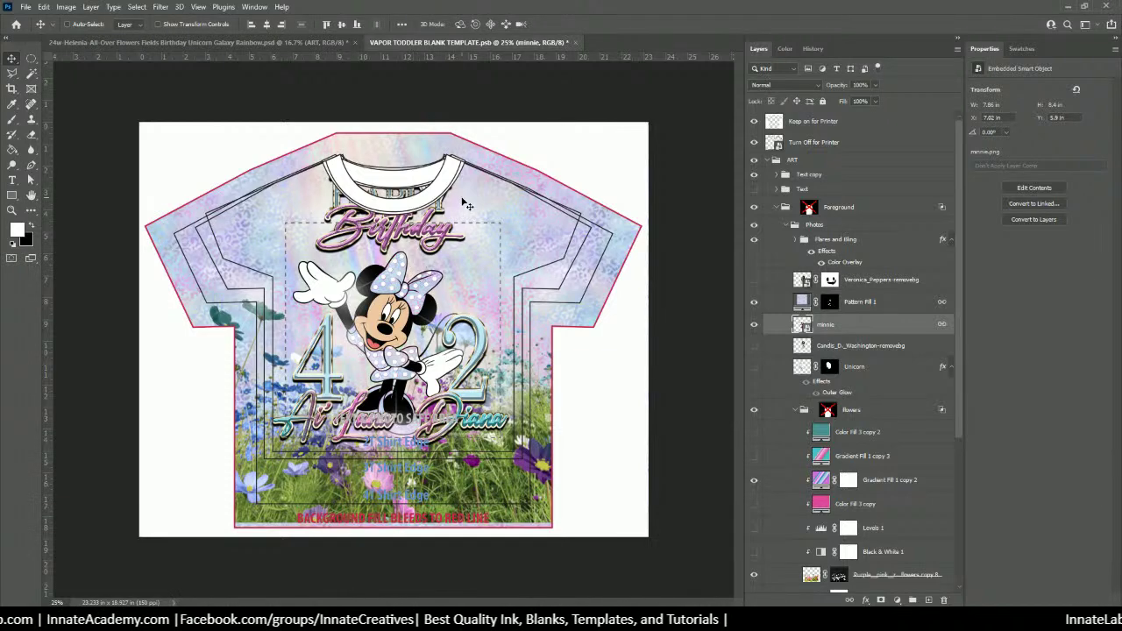
Select the flowers and Background groups together and move them up slightly on the shirt
scroll(841, 463, "down", 5)
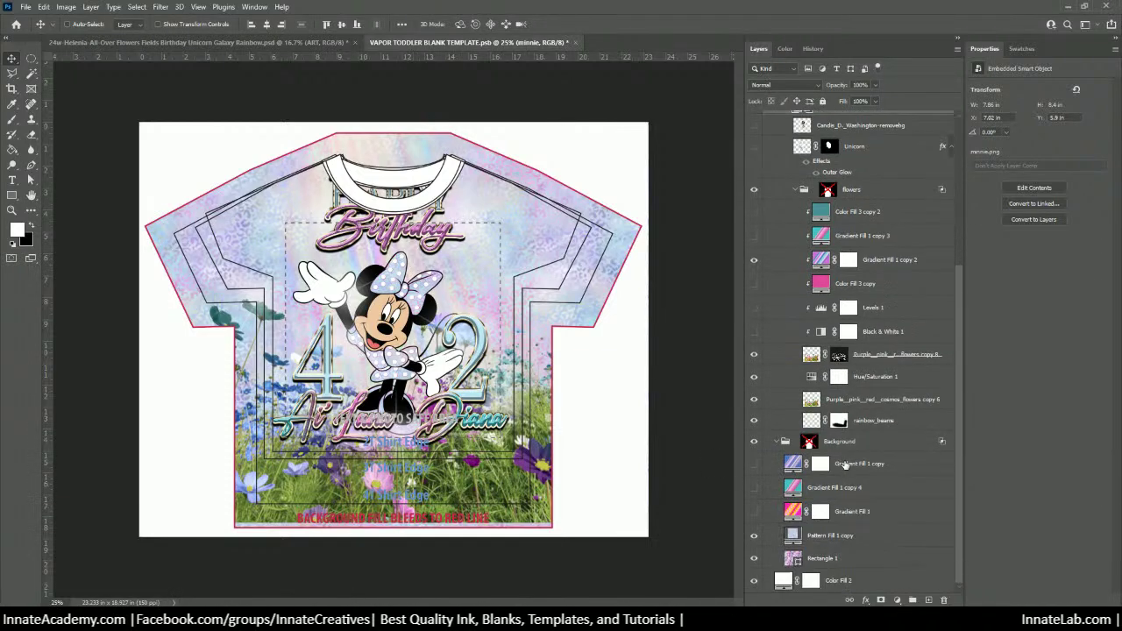
left_click(838, 444)
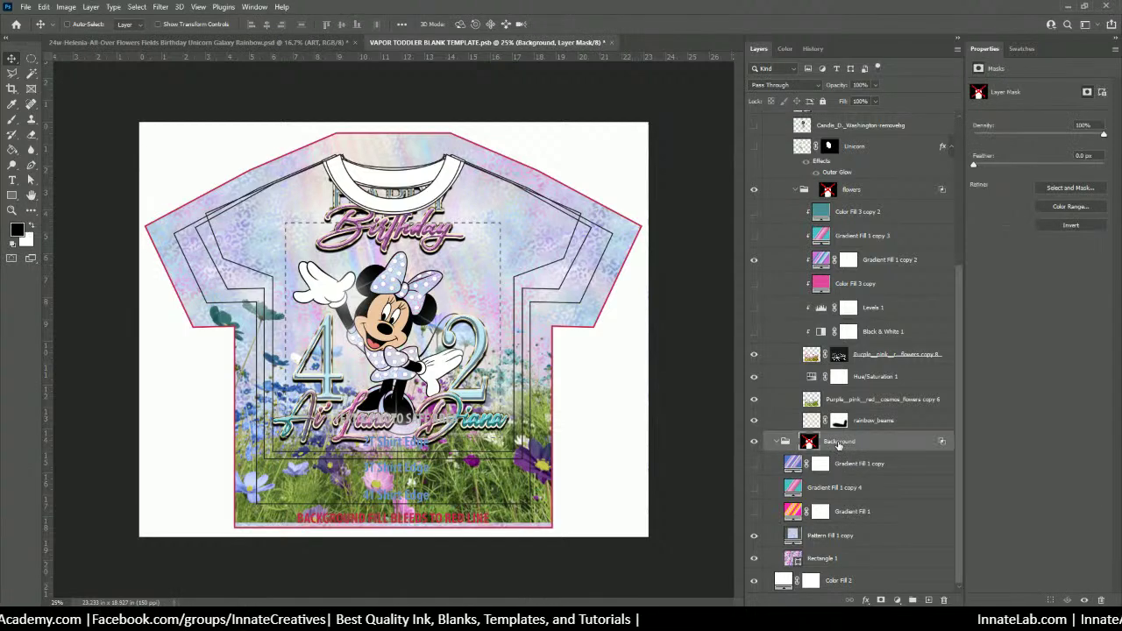
left_click(859, 193)
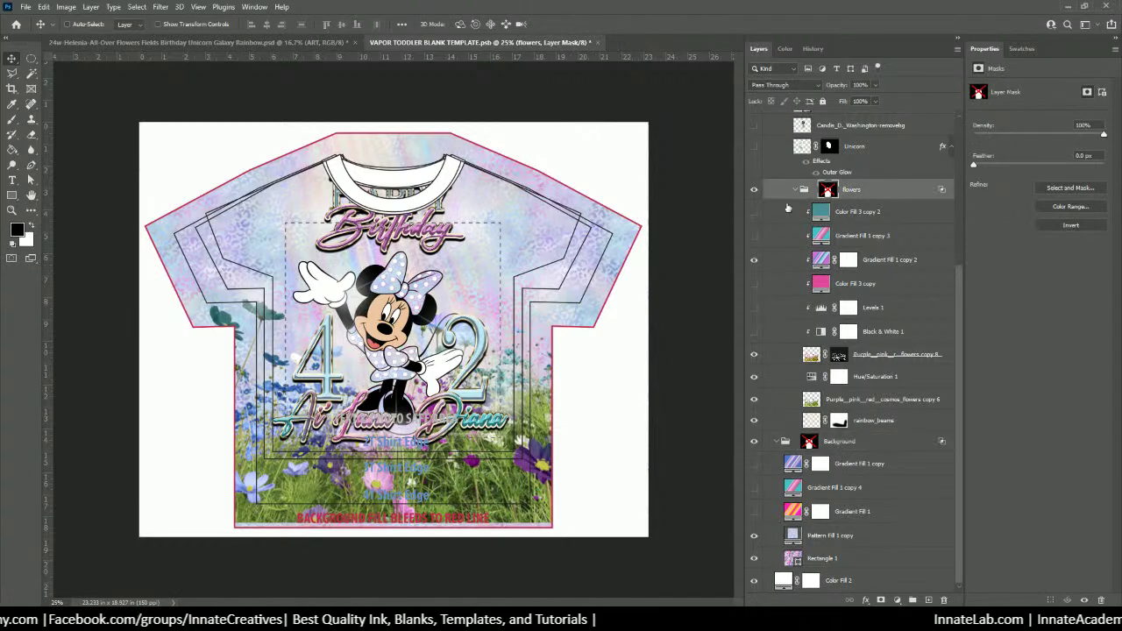
scroll(798, 193, "up", 5)
left_click(846, 434, "shift")
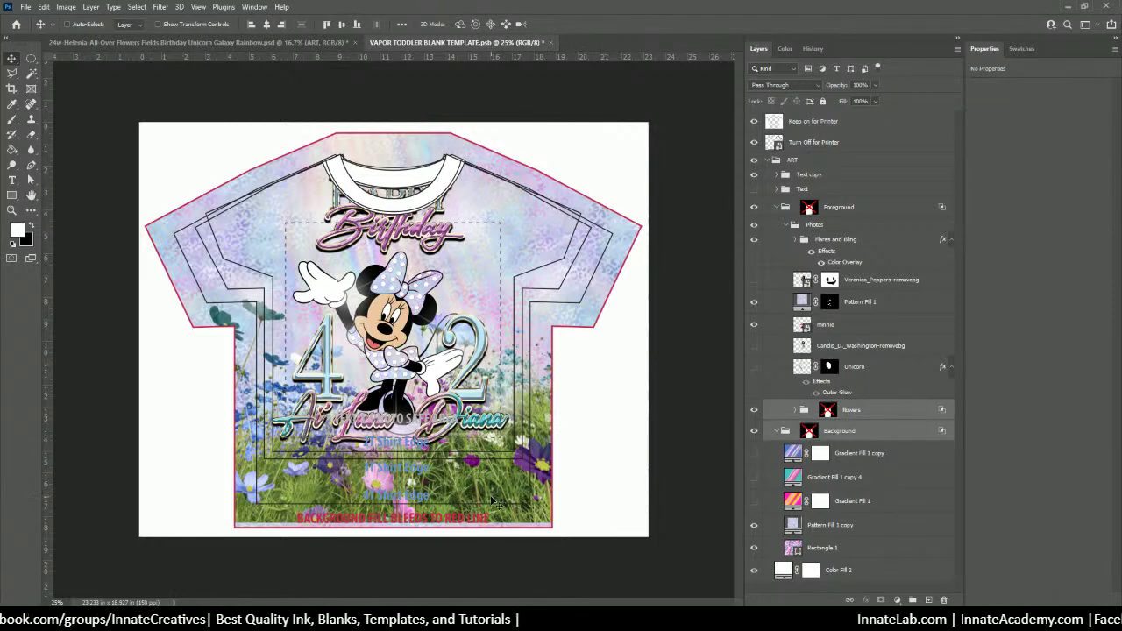
left_click(866, 418)
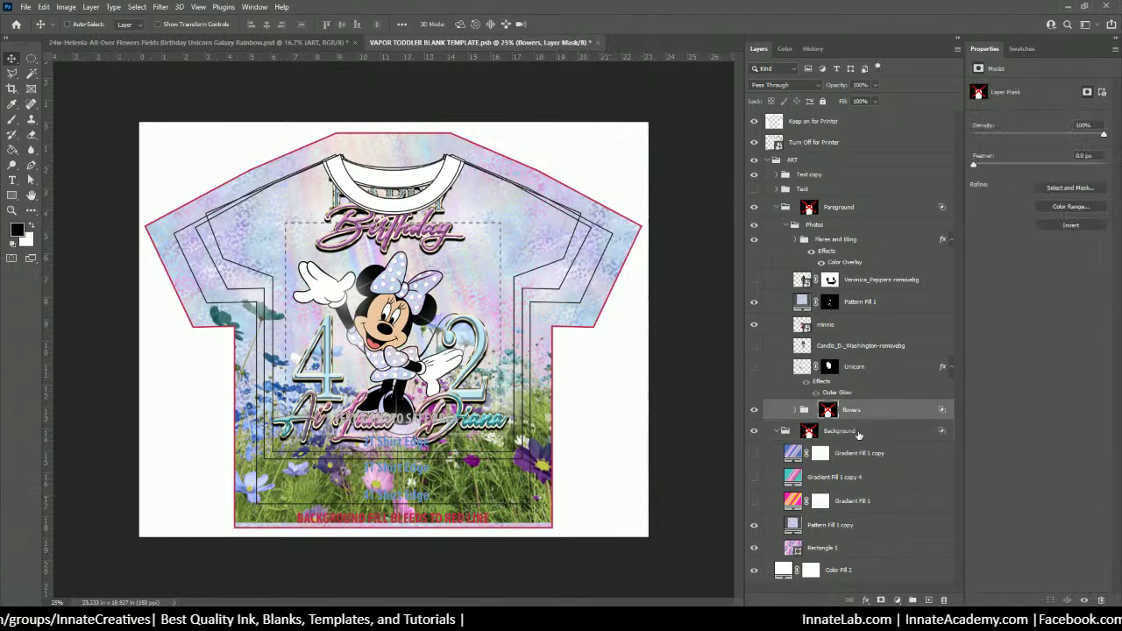
left_click(861, 432, "shift")
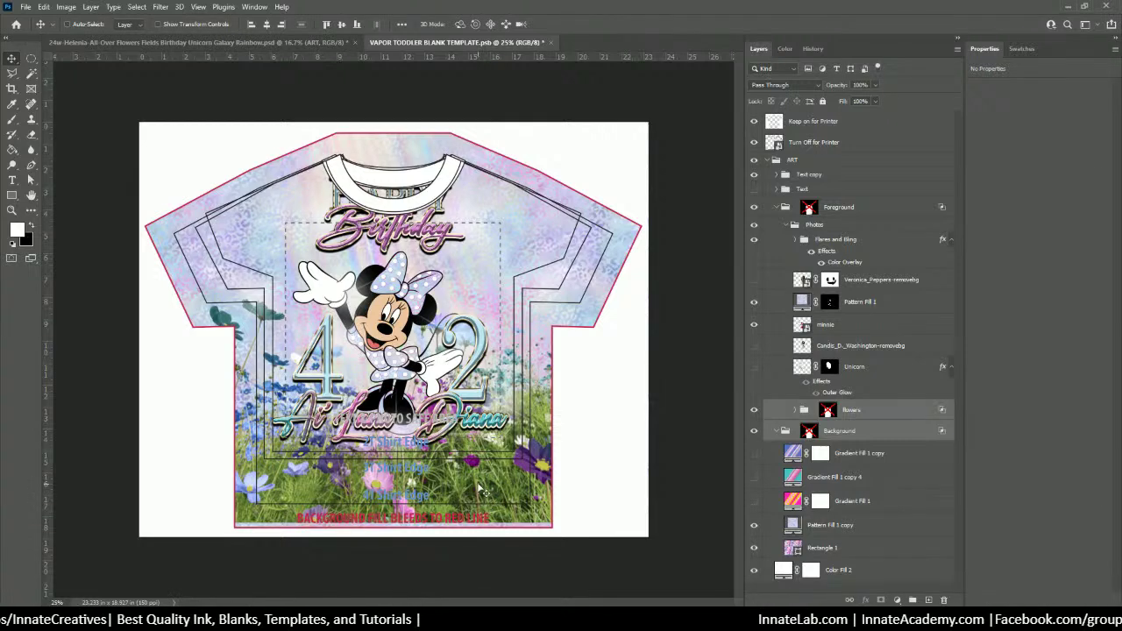
left_click_drag(480, 488, 481, 476)
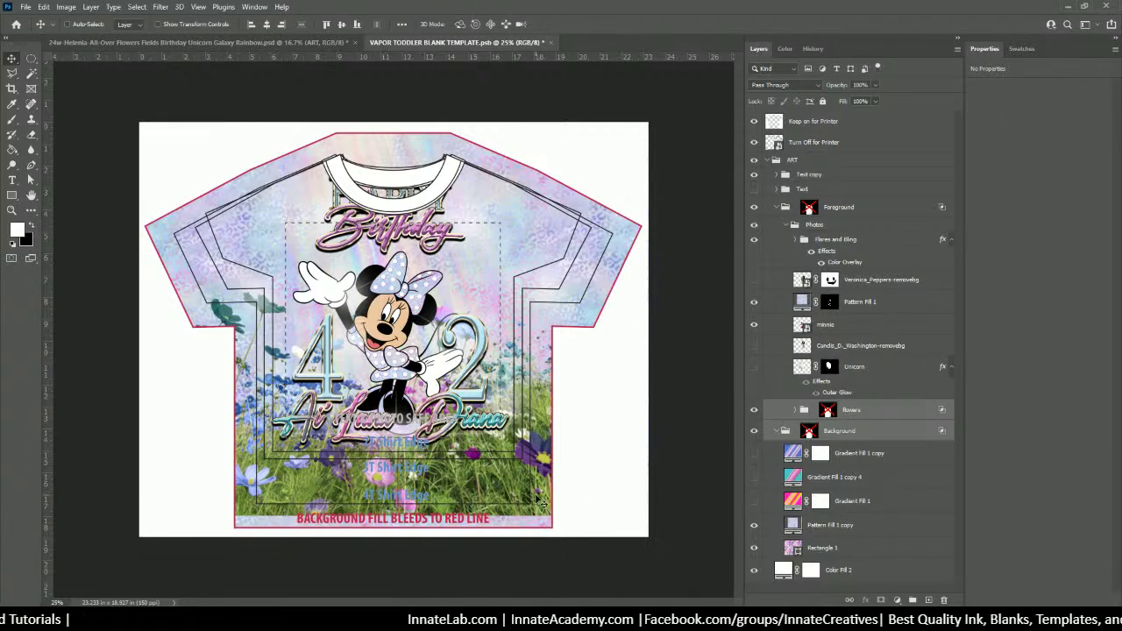
Scale the flowers and Background groups together to about 94% so their sides match the template's width
key("ctrl+t")
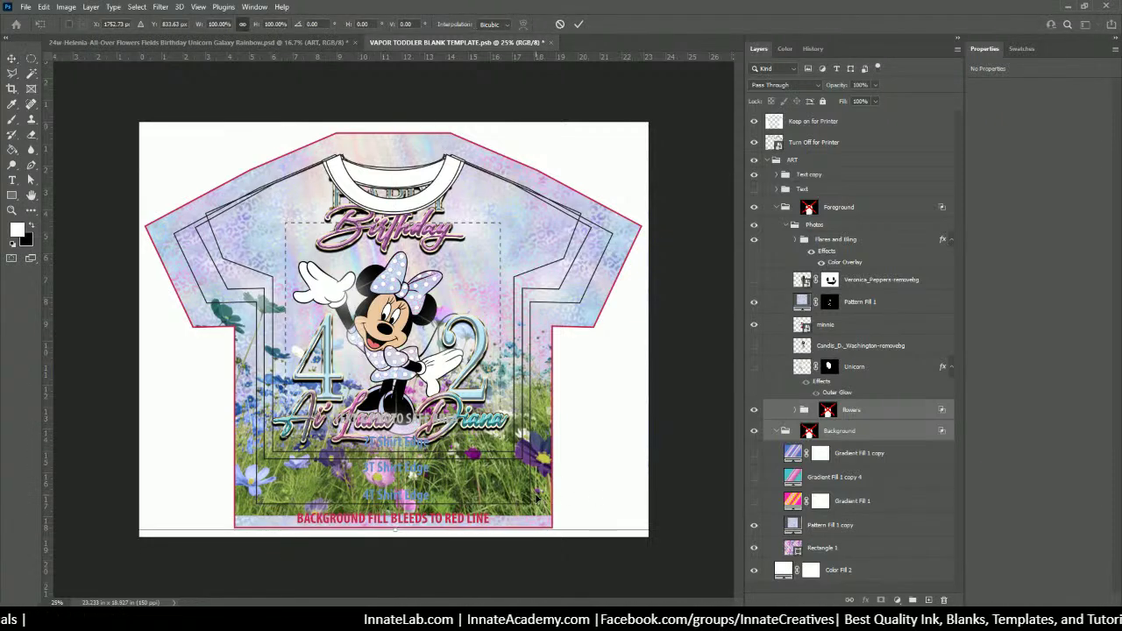
key("ctrl+minus")
left_click_drag(571, 473, 560, 452)
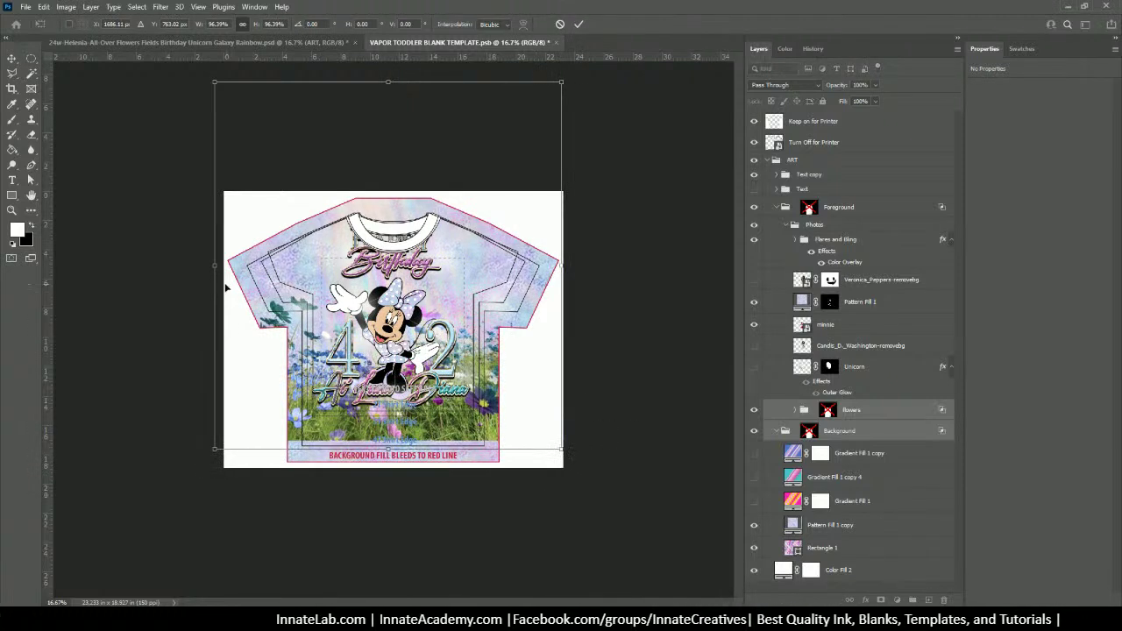
left_click_drag(214, 448, 222, 440)
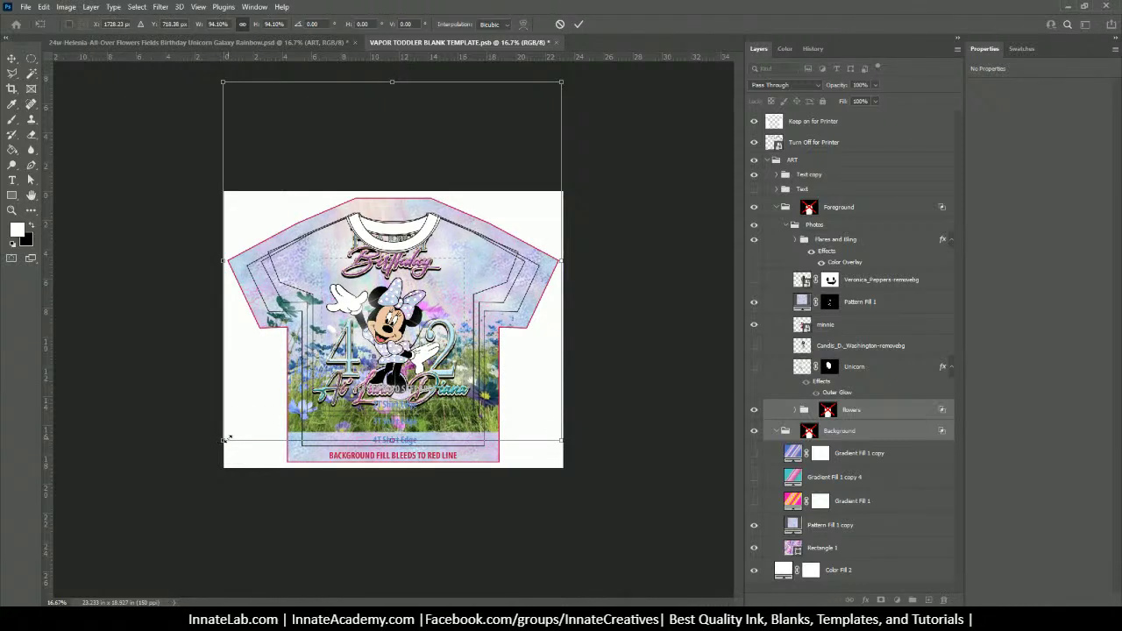
key("Return")
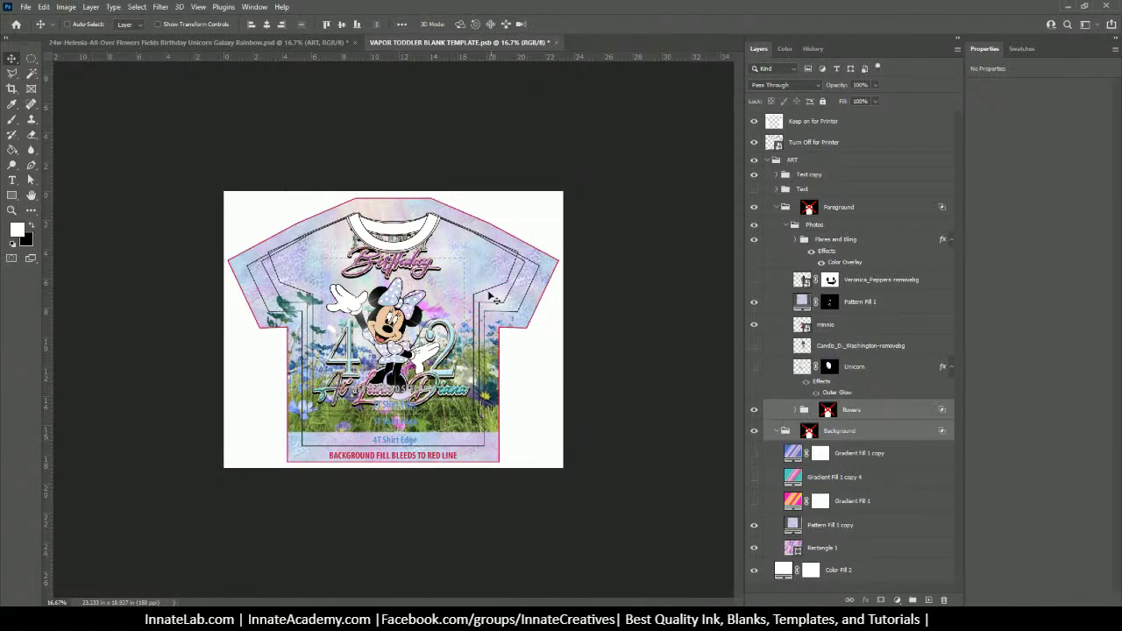
Enable the flowers group's layer mask to check its effect and disable it again
left_click(849, 432)
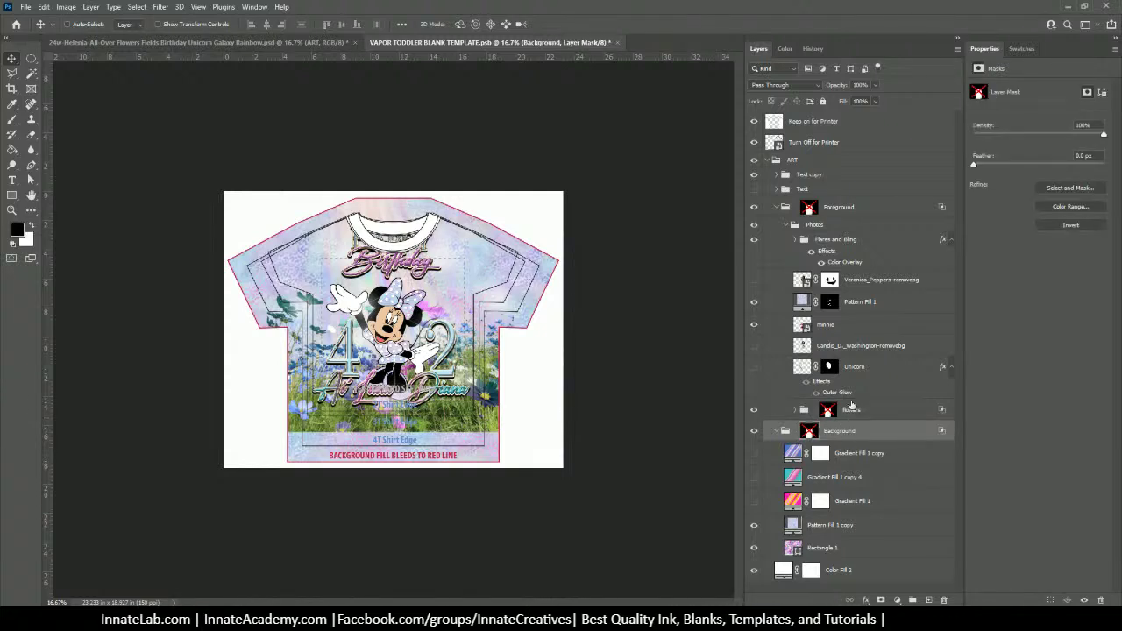
left_click(852, 410)
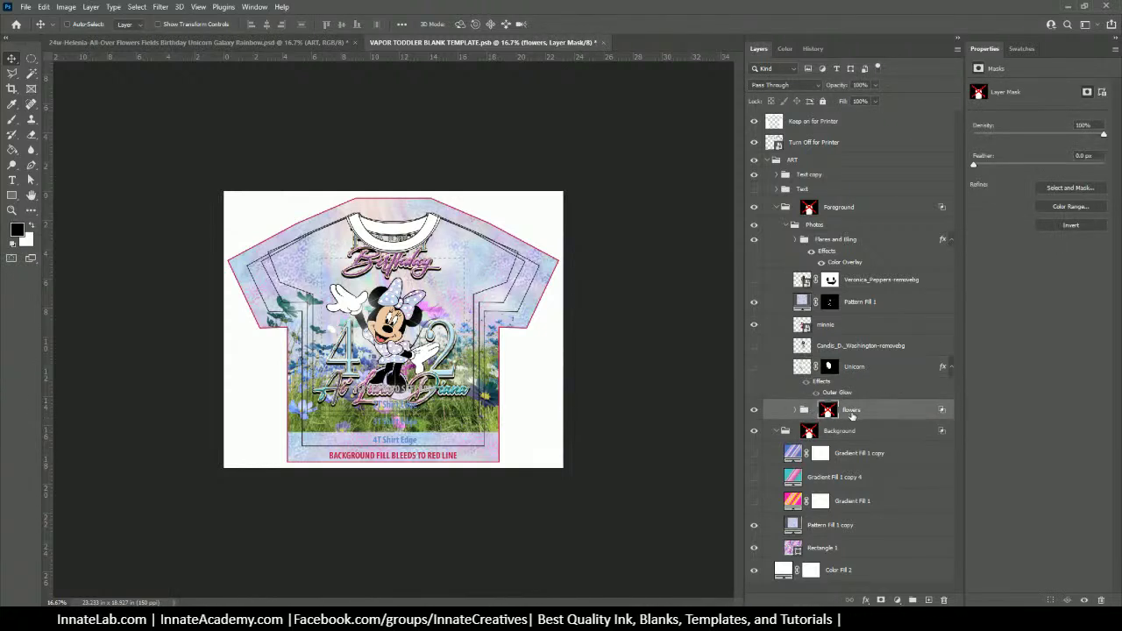
key("ctrl+z")
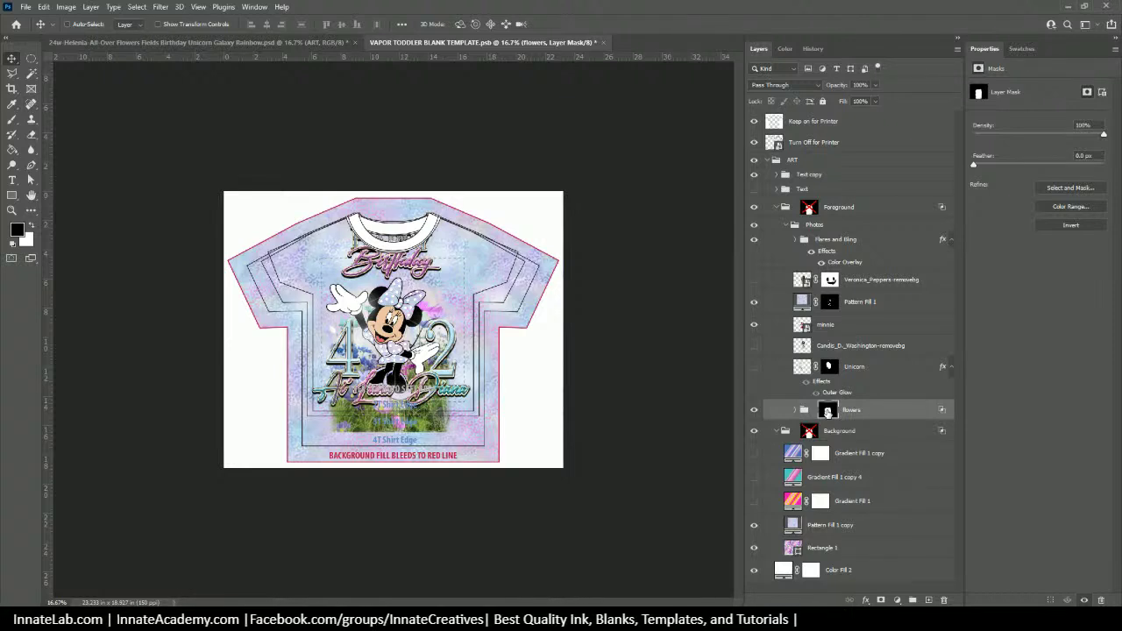
right_click(828, 412)
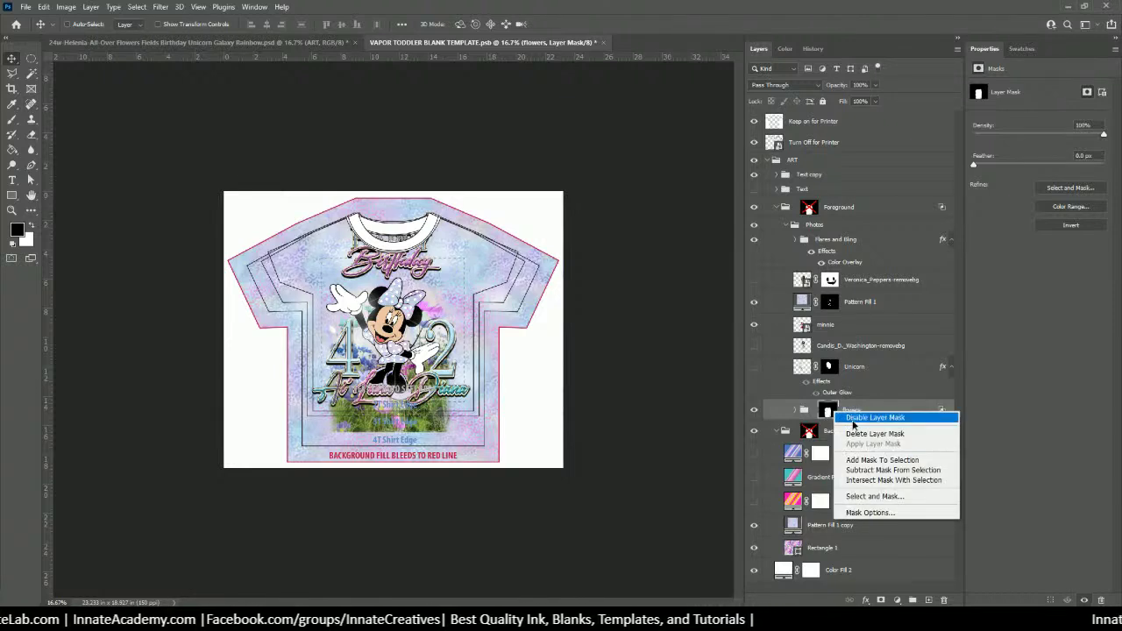
left_click(853, 419)
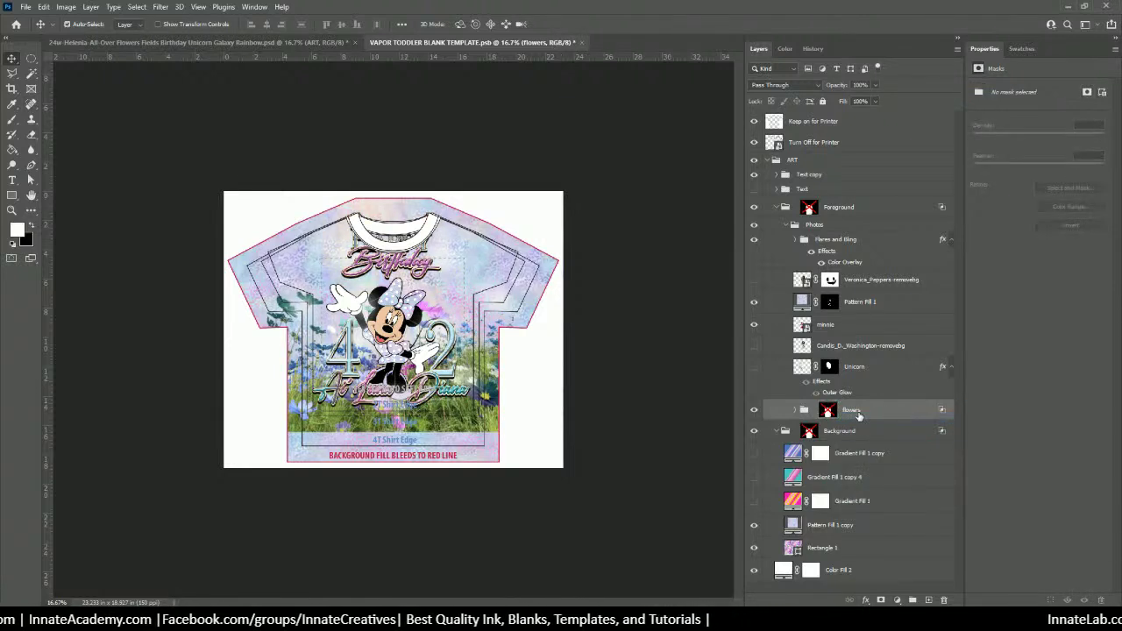
Put the flowers group inside a new masked group and fade out its bottom edge with a linear black Foreground to Transparent gradient
key("ctrl+g")
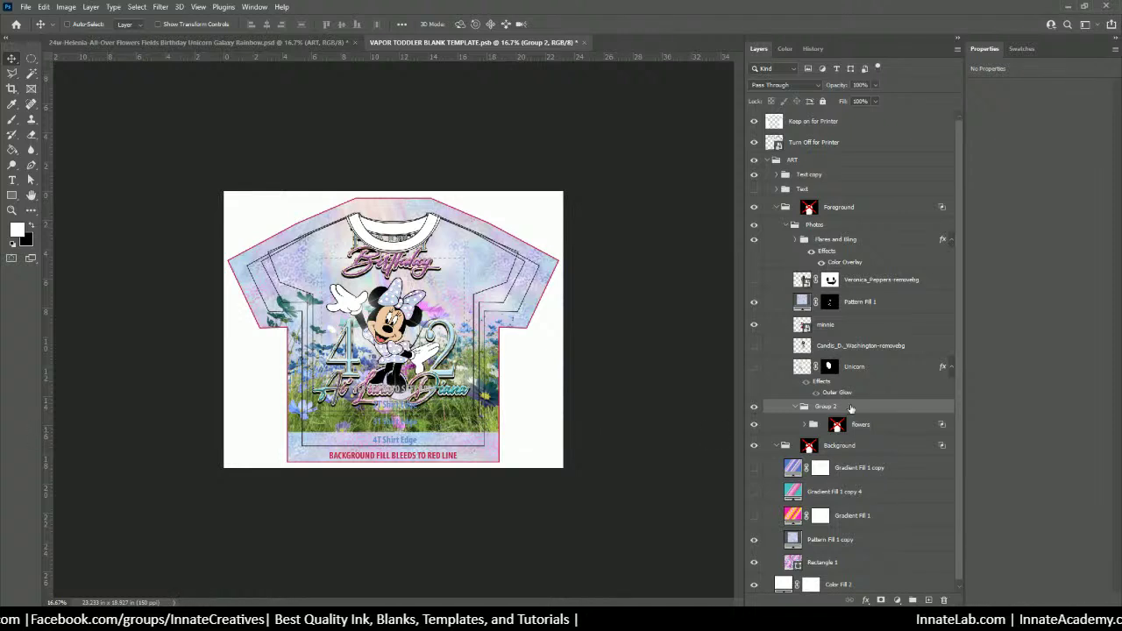
left_click(880, 601)
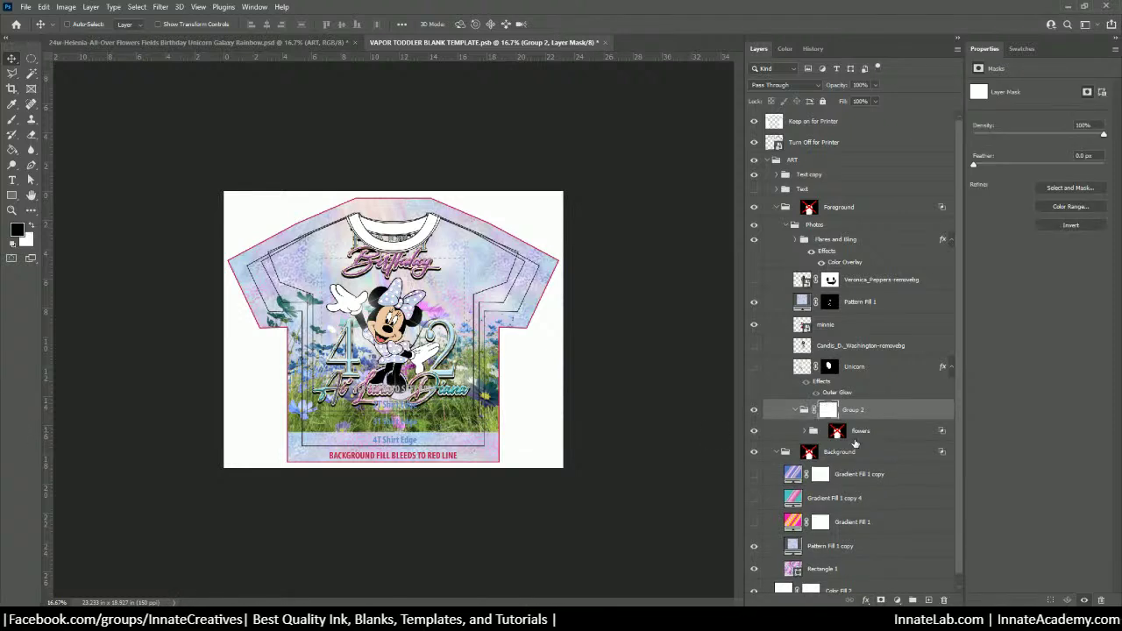
left_click(14, 152)
right_click(15, 158)
left_click(62, 150)
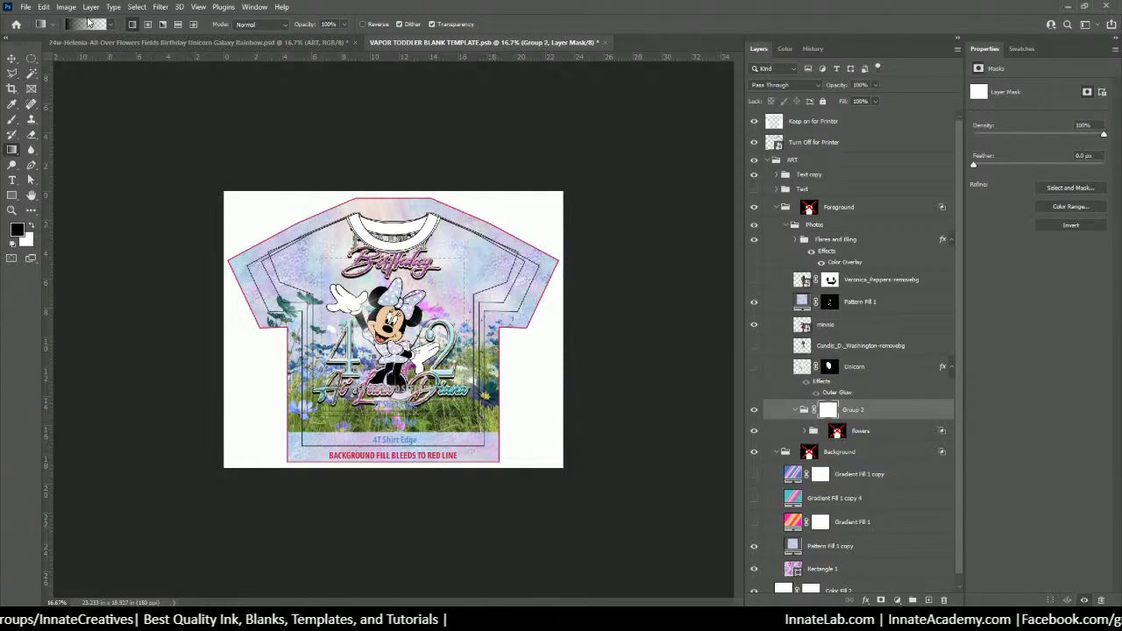
left_click(91, 25)
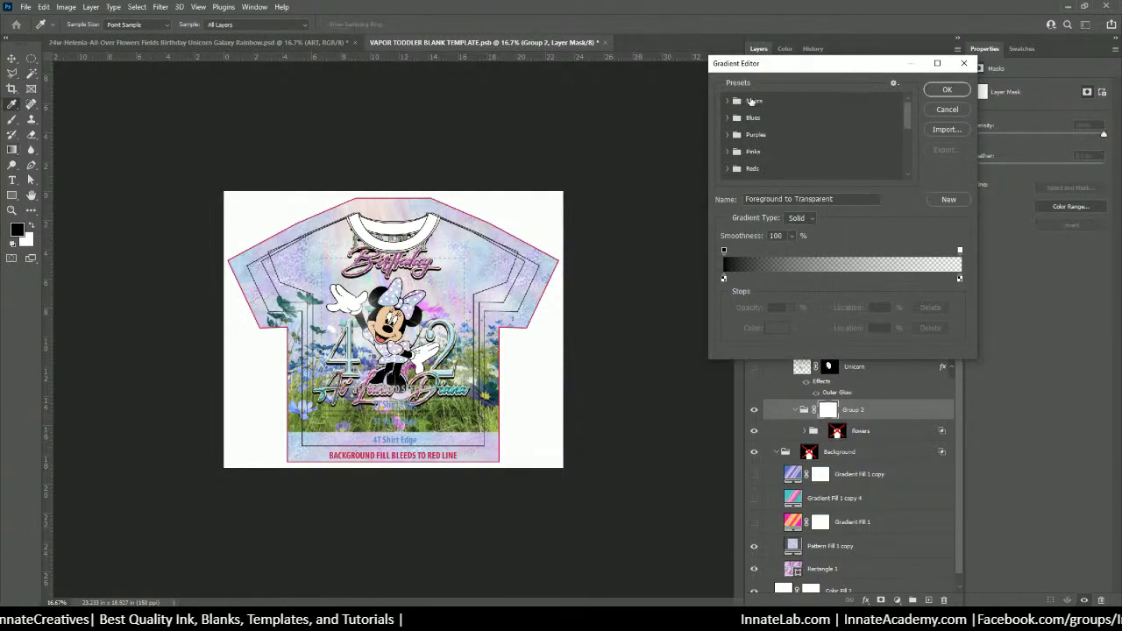
left_click(728, 102)
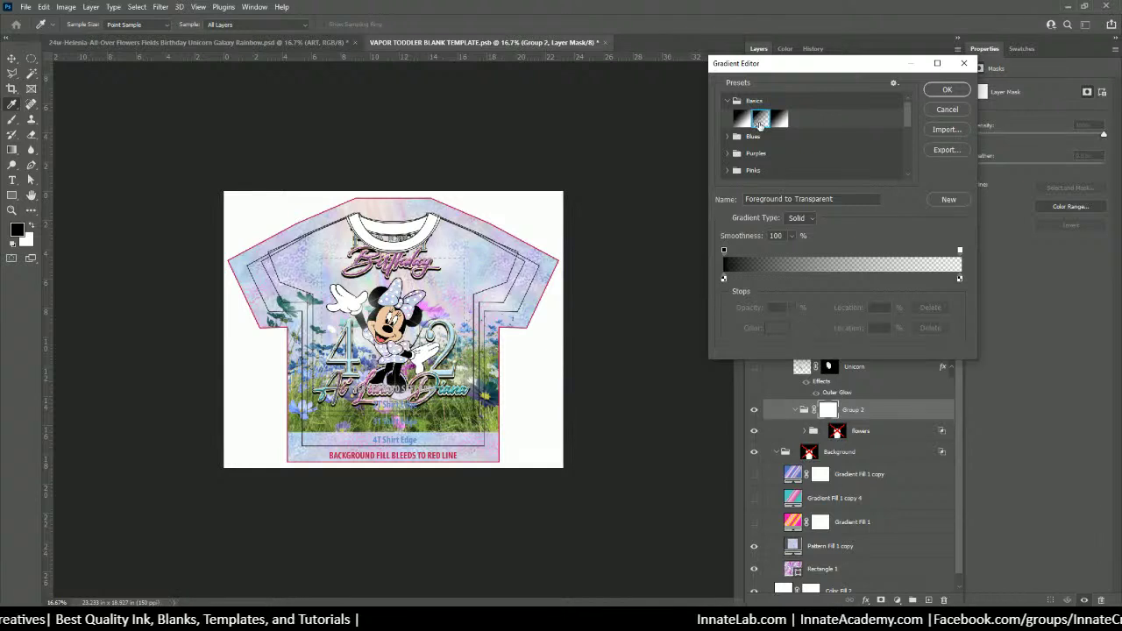
left_click(936, 93)
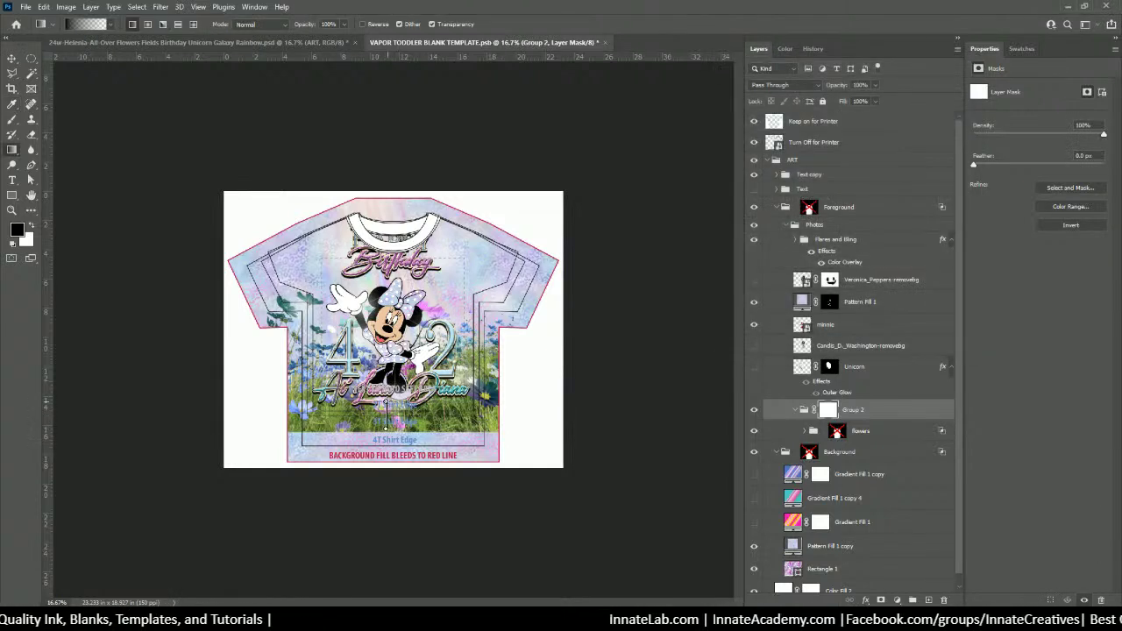
left_click_drag(386, 428, 386, 428)
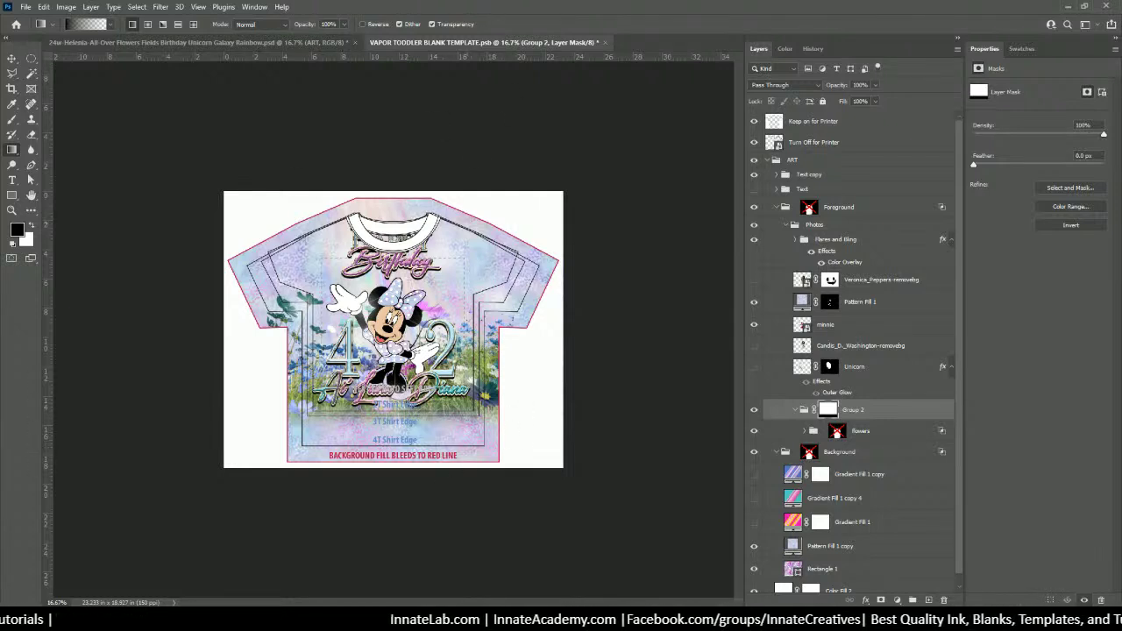
Group the Birthday and Happy text layers together
left_click(13, 60)
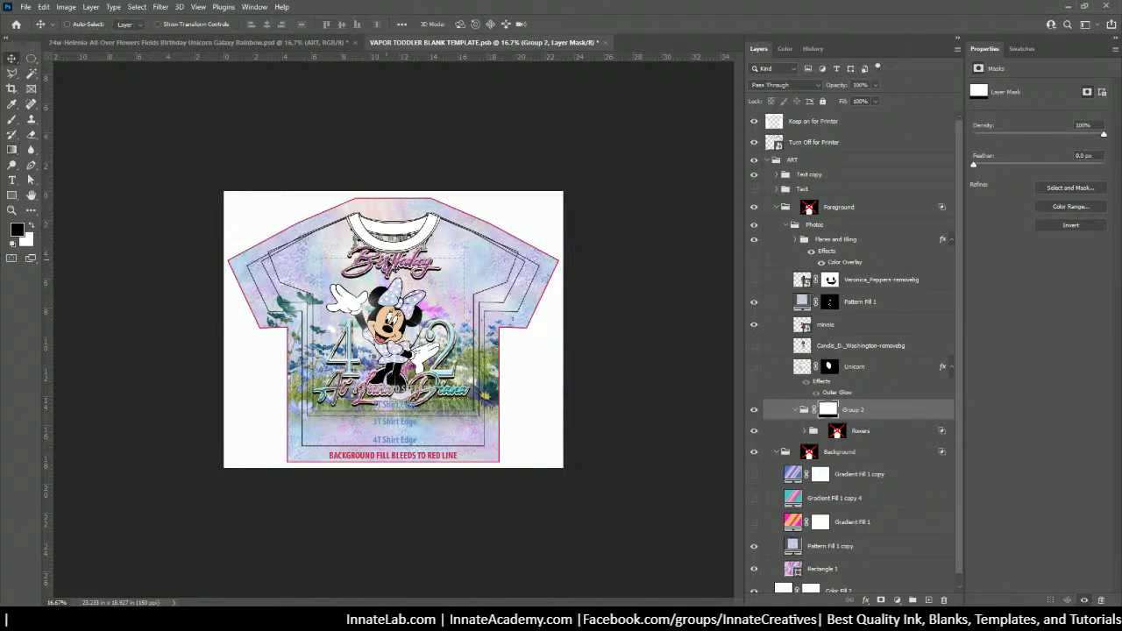
right_click(390, 270)
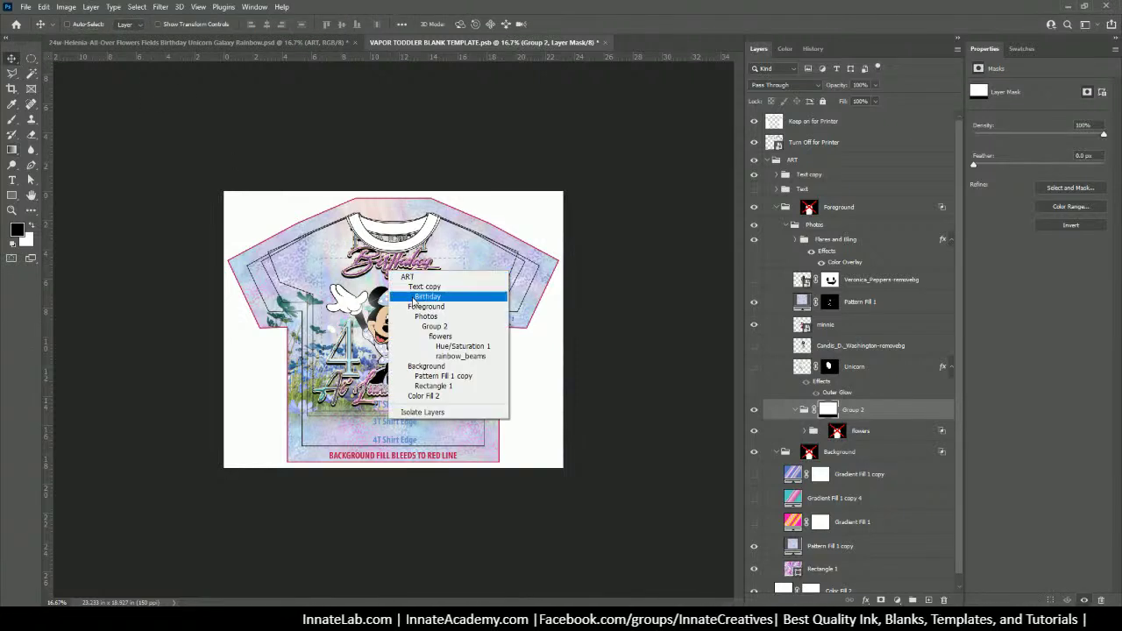
left_click(414, 298)
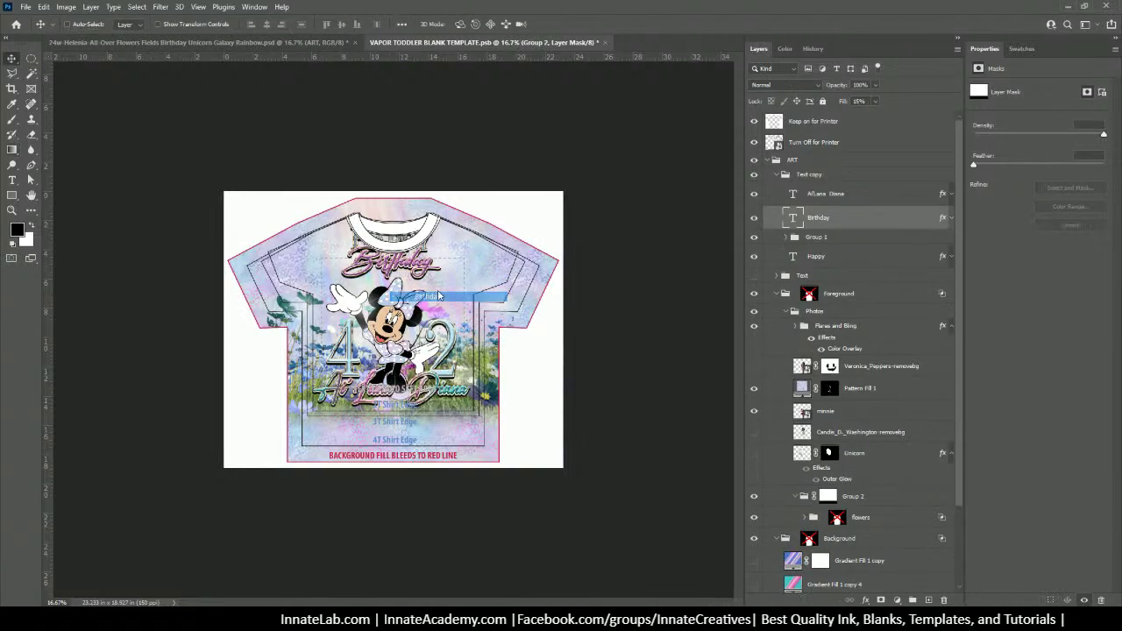
left_click(835, 256, "ctrl")
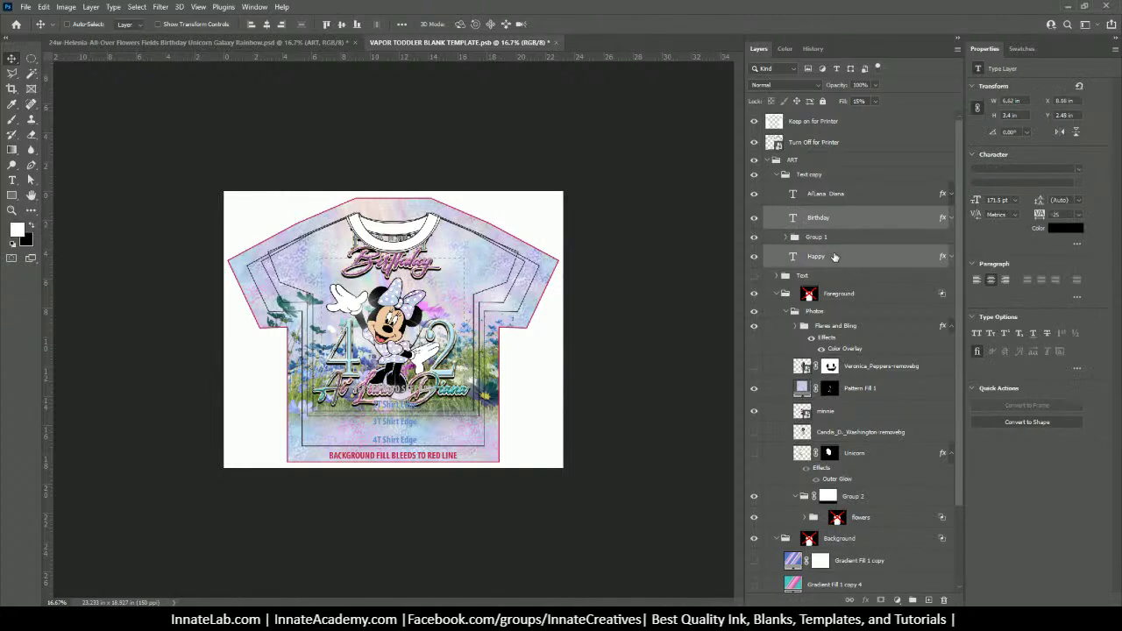
key("ctrl+g")
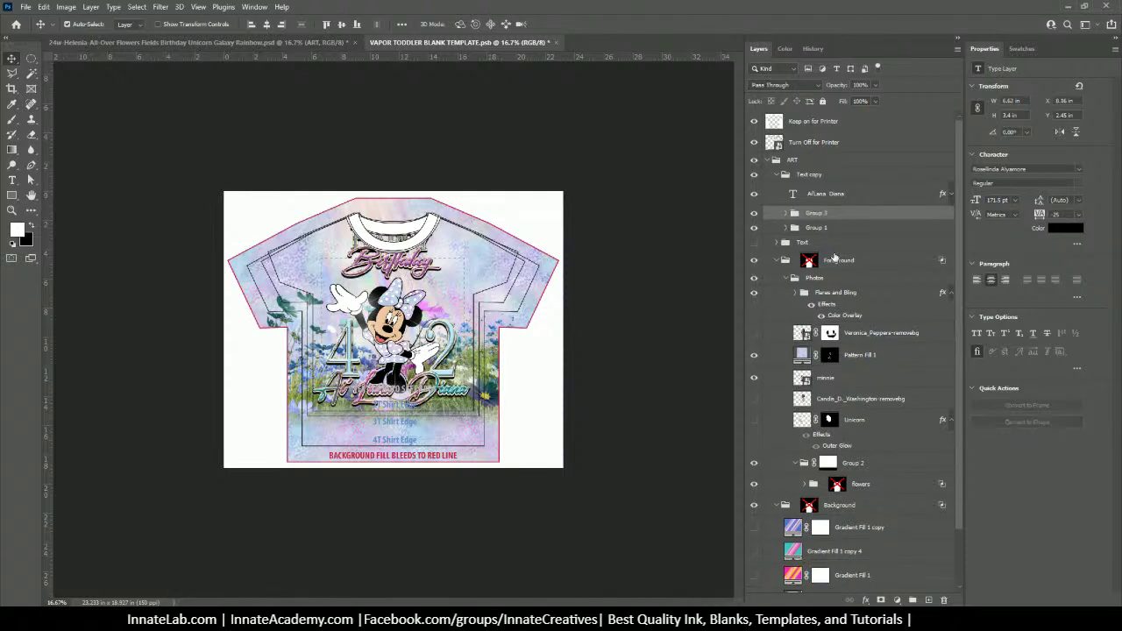
Scale the Happy and Birthday text group to about 88% and place it below the neckline, against the left side of the dashed guide
key("ctrl+t")
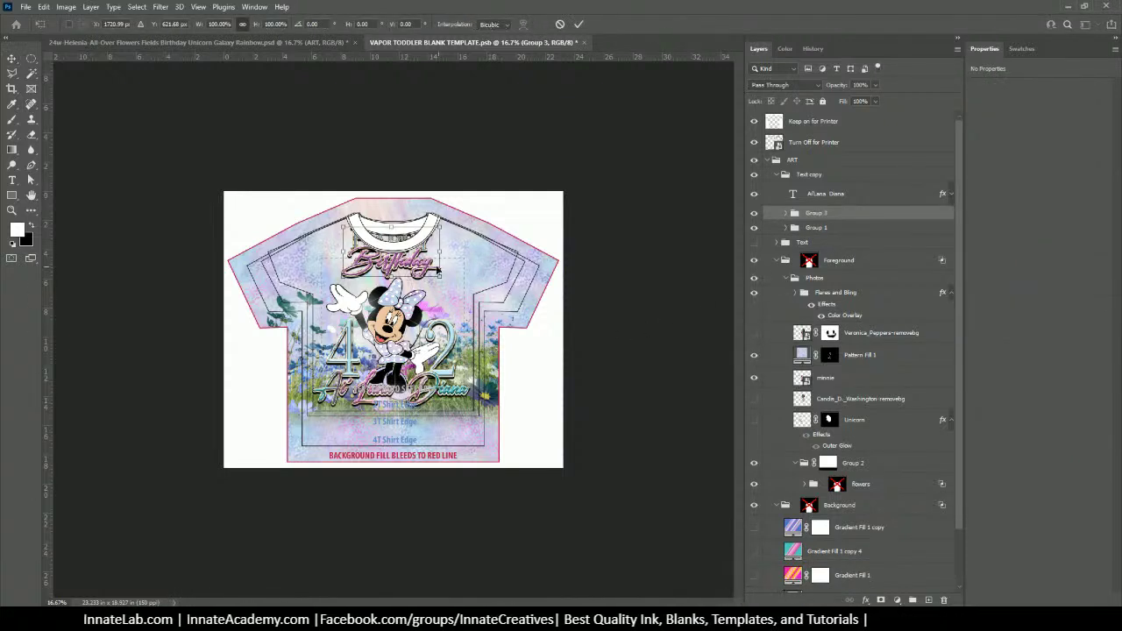
left_click_drag(428, 236, 430, 269)
left_click_drag(441, 308, 385, 262)
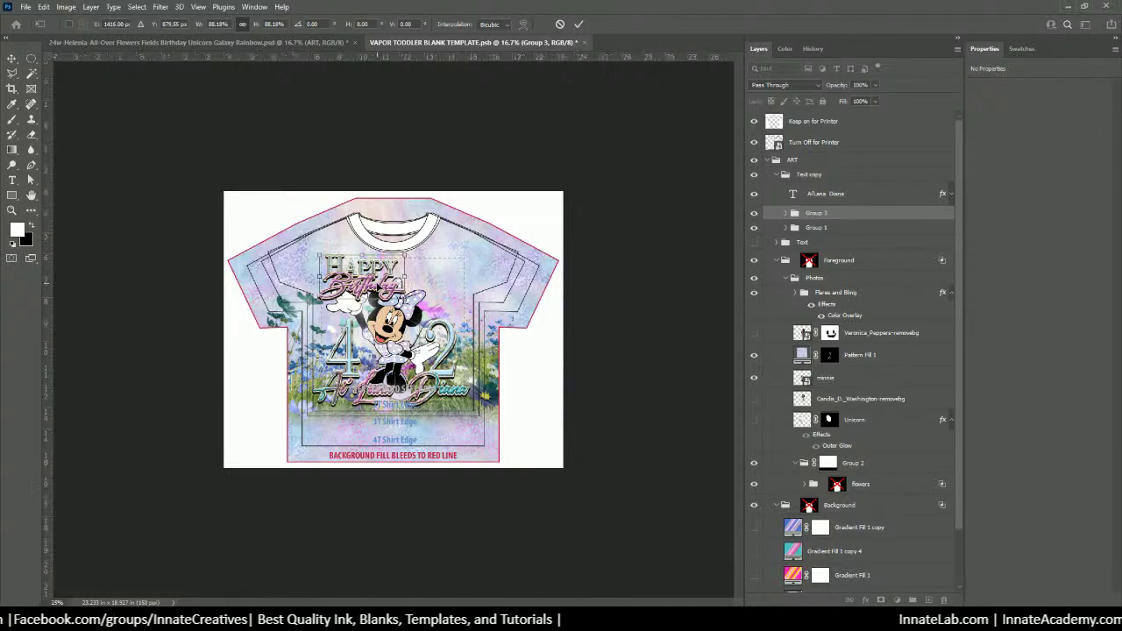
key("ctrl+plus")
key("ctrl+plus")
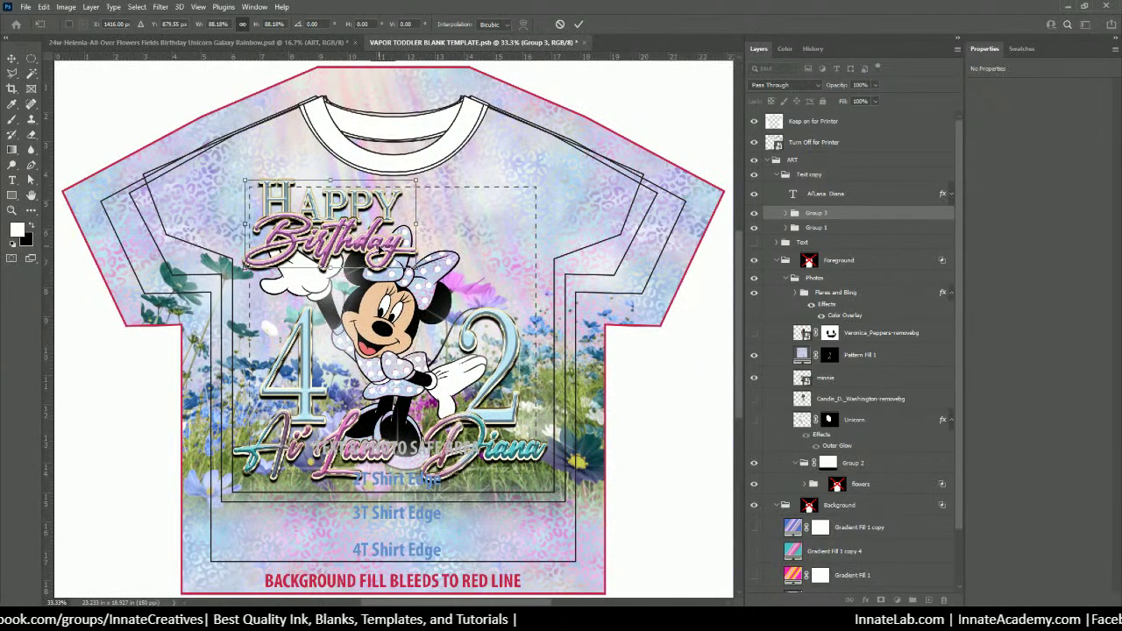
key("Return")
Move the Birthday text up beside the word Happy
right_click(360, 249)
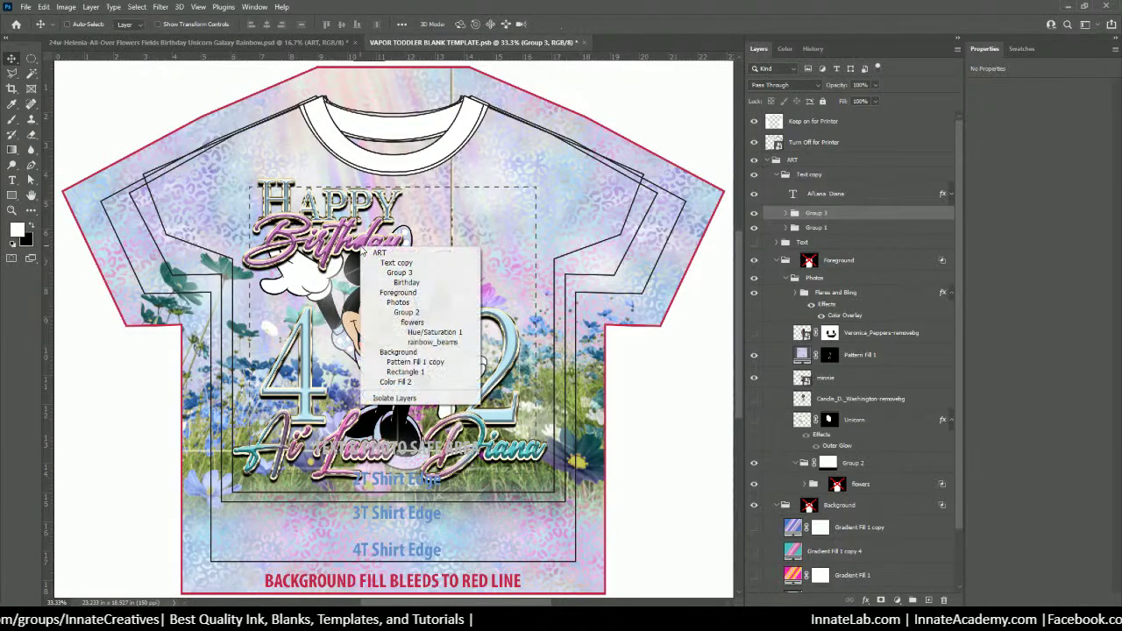
left_click(406, 283)
left_click_drag(360, 221, 496, 212)
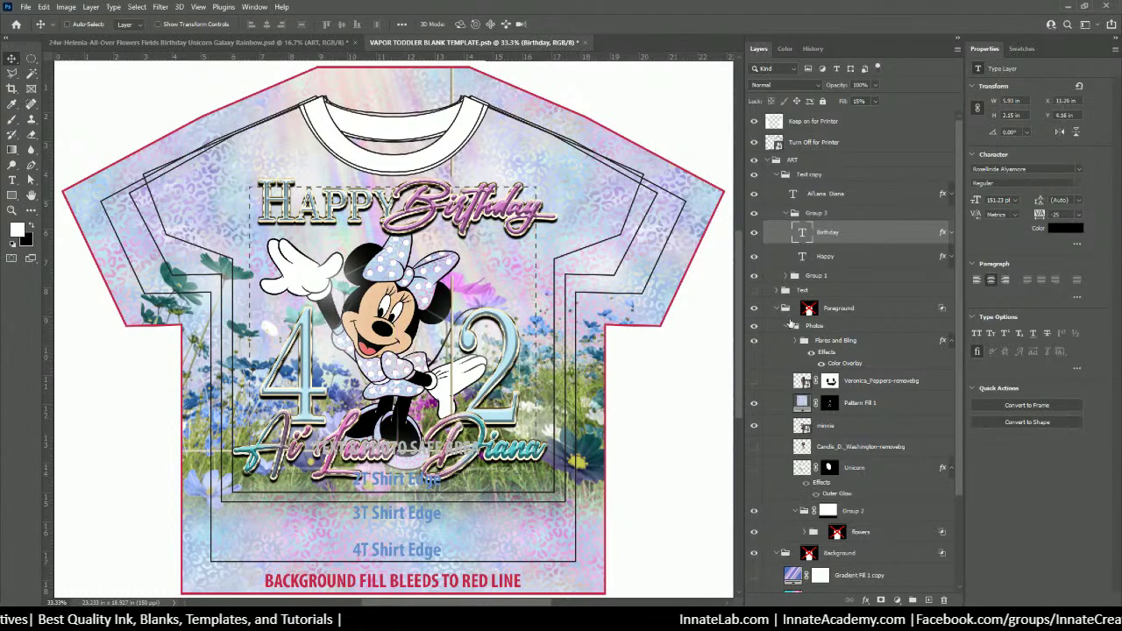
Change the Birthday text to read "Happy Birthday" and center it within the dashed guide above Minnie
double_click(804, 233)
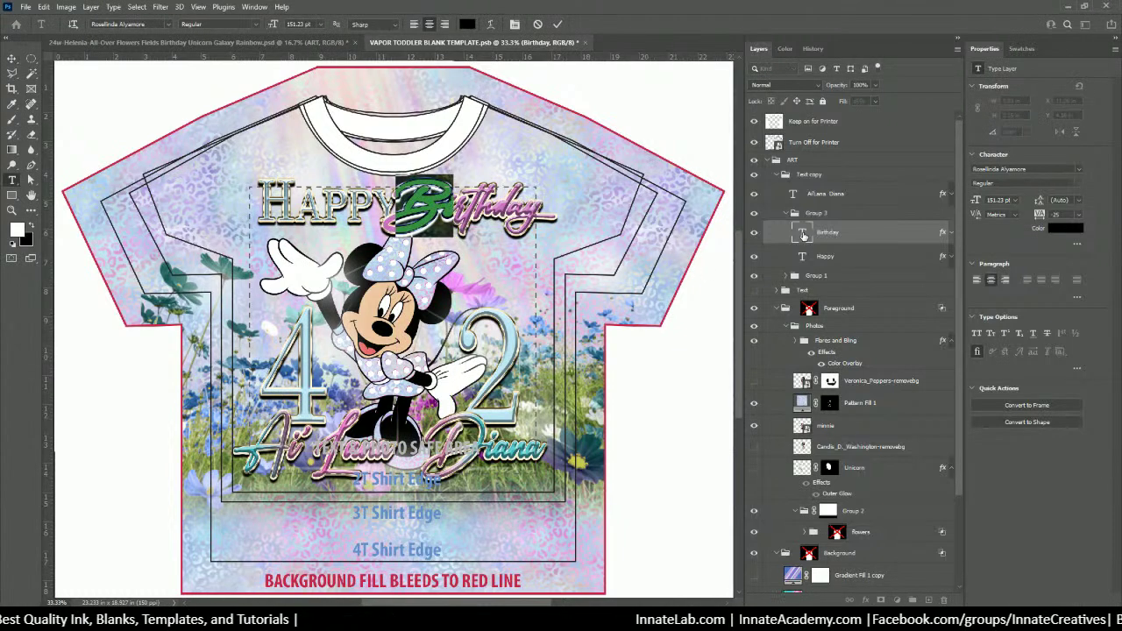
type("H")
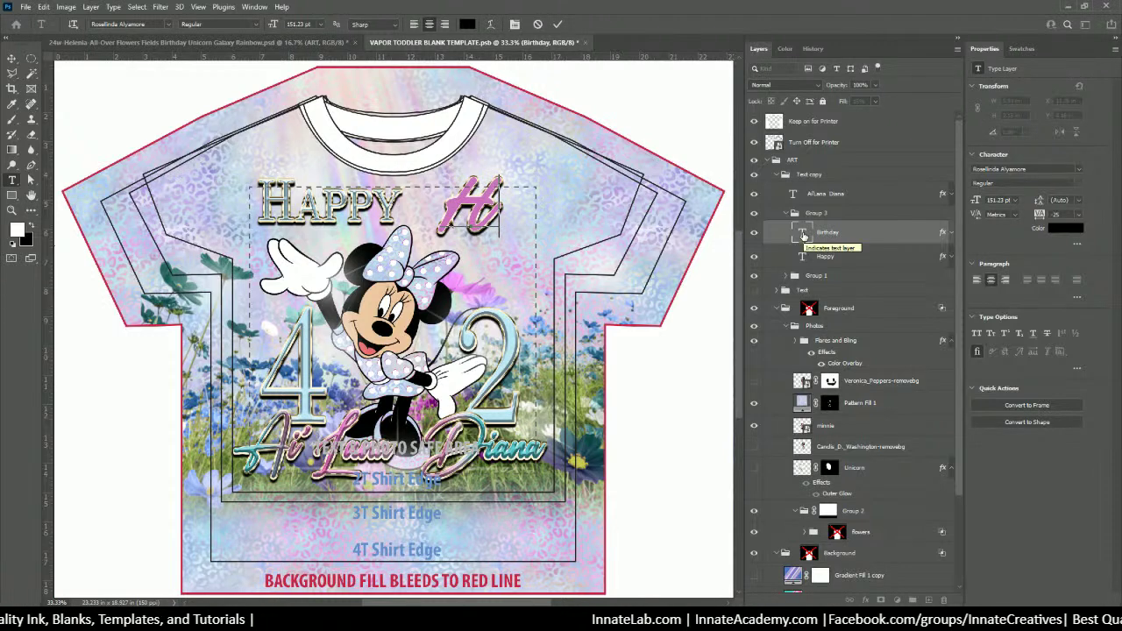
key("ctrl+z")
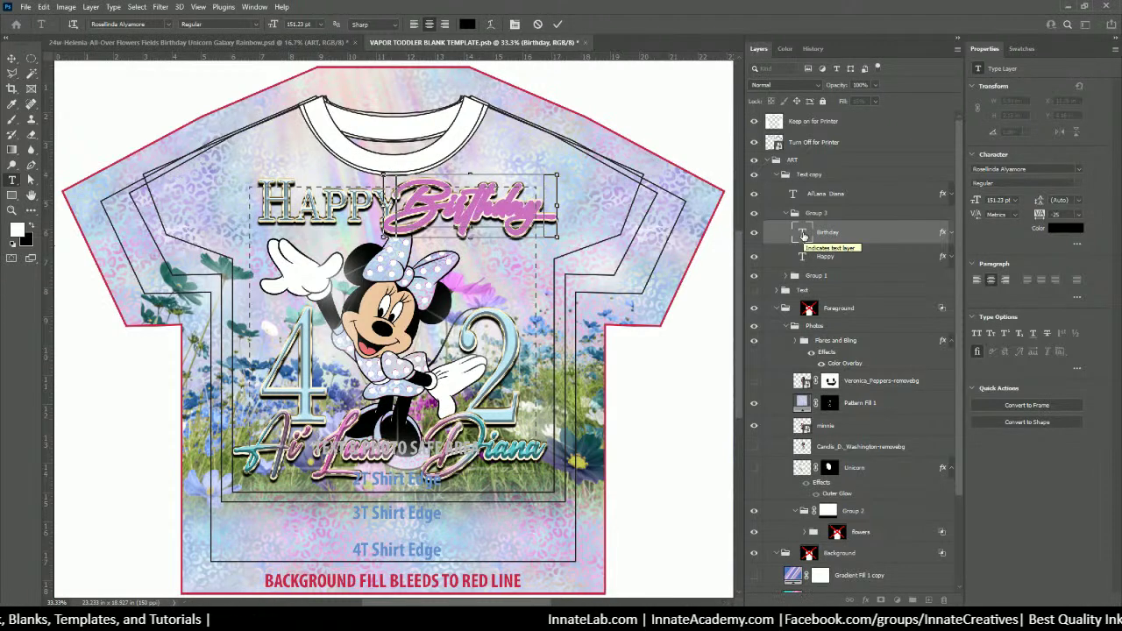
type("Happy")
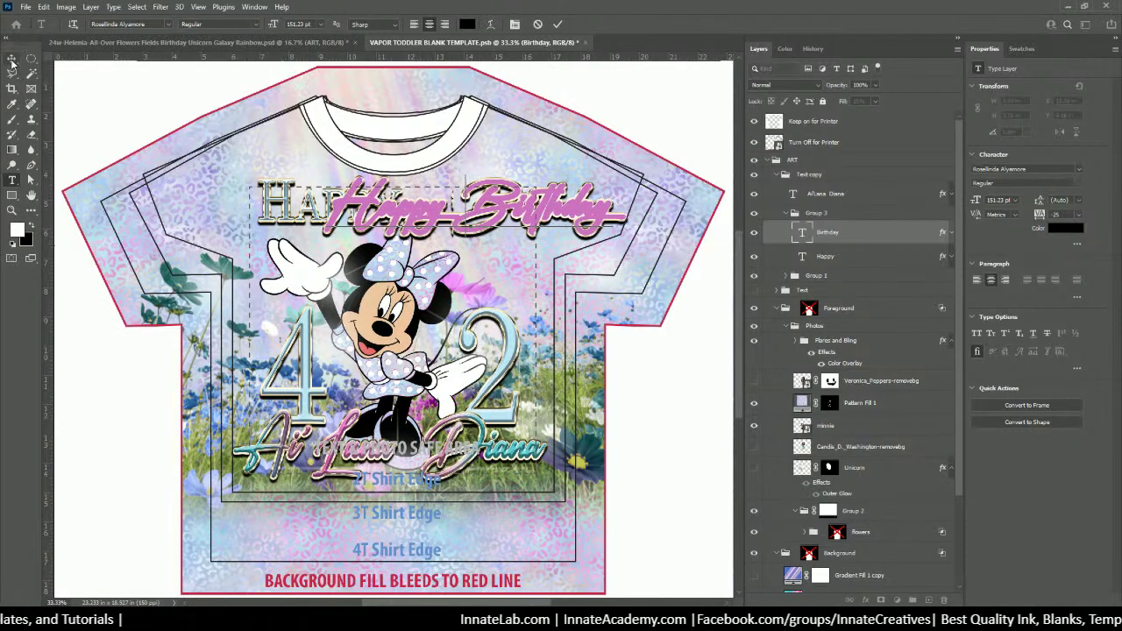
left_click(79, 88)
key("v")
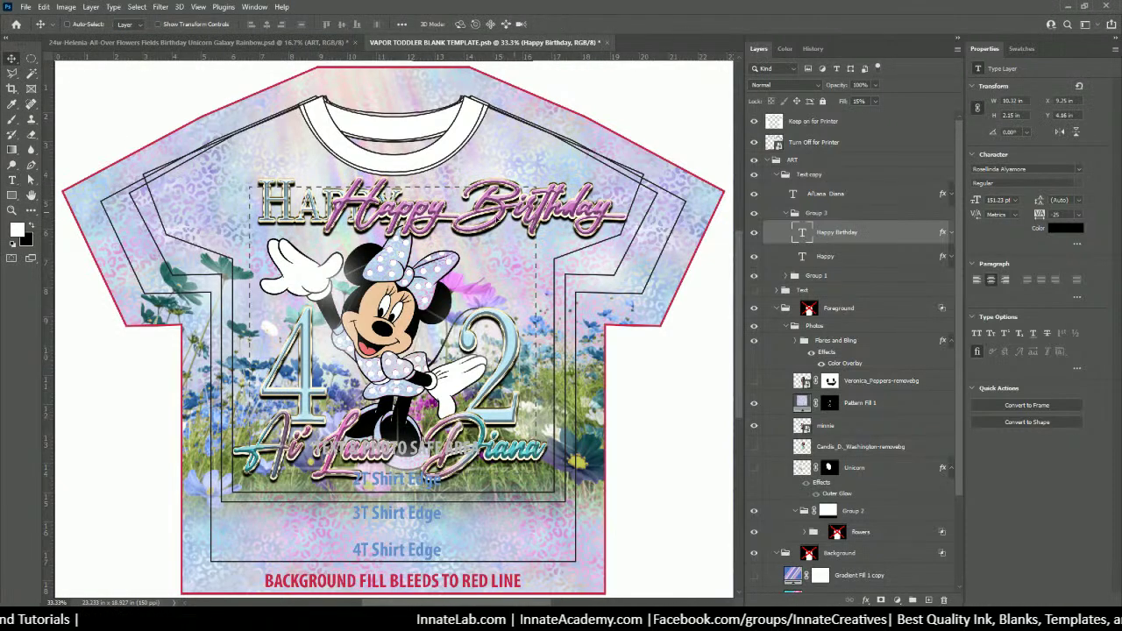
left_click_drag(538, 186, 462, 211)
Remove the Happy Birthday text's faux bold, warp it with a horizontal Arc at +37% bend, and lower it slightly over Minnie
double_click(801, 231)
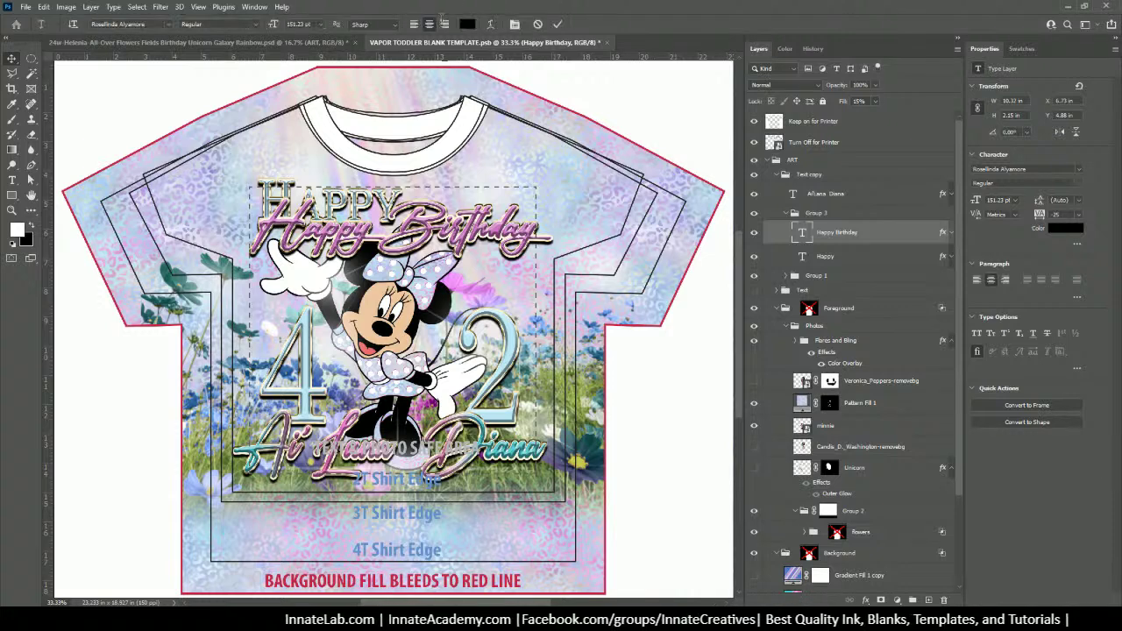
left_click(489, 25)
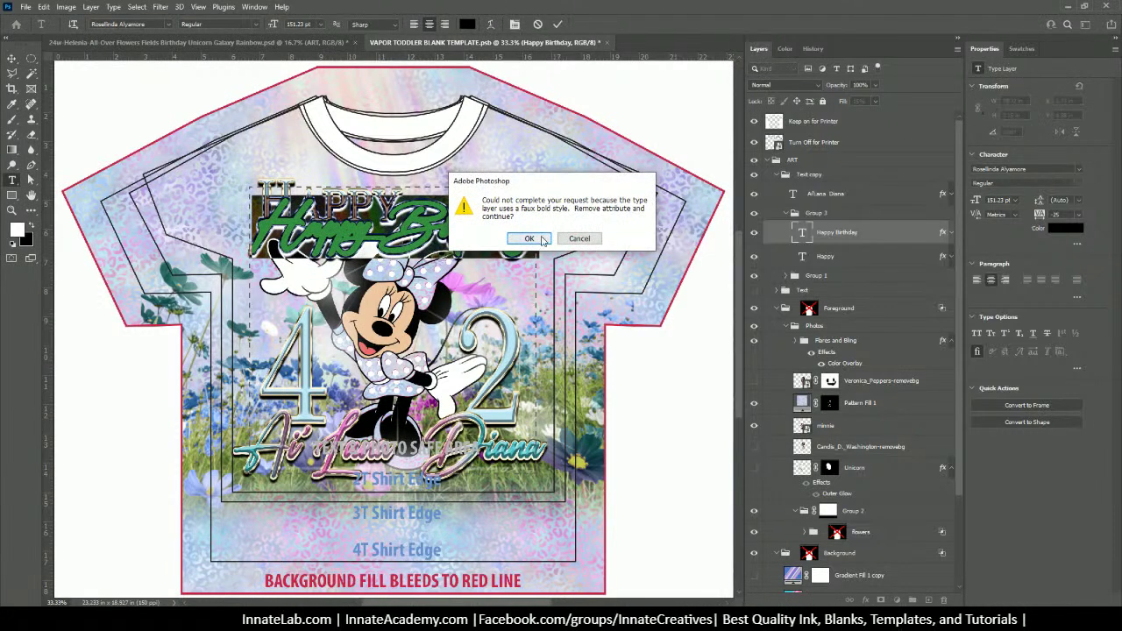
left_click(539, 244)
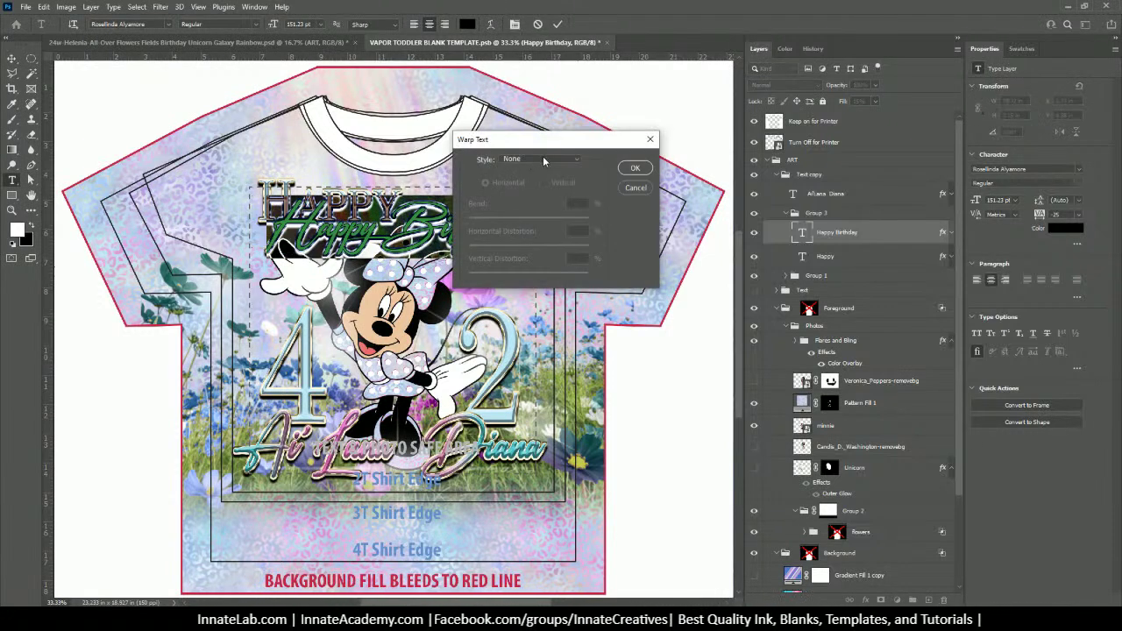
left_click(542, 157)
left_click(541, 193)
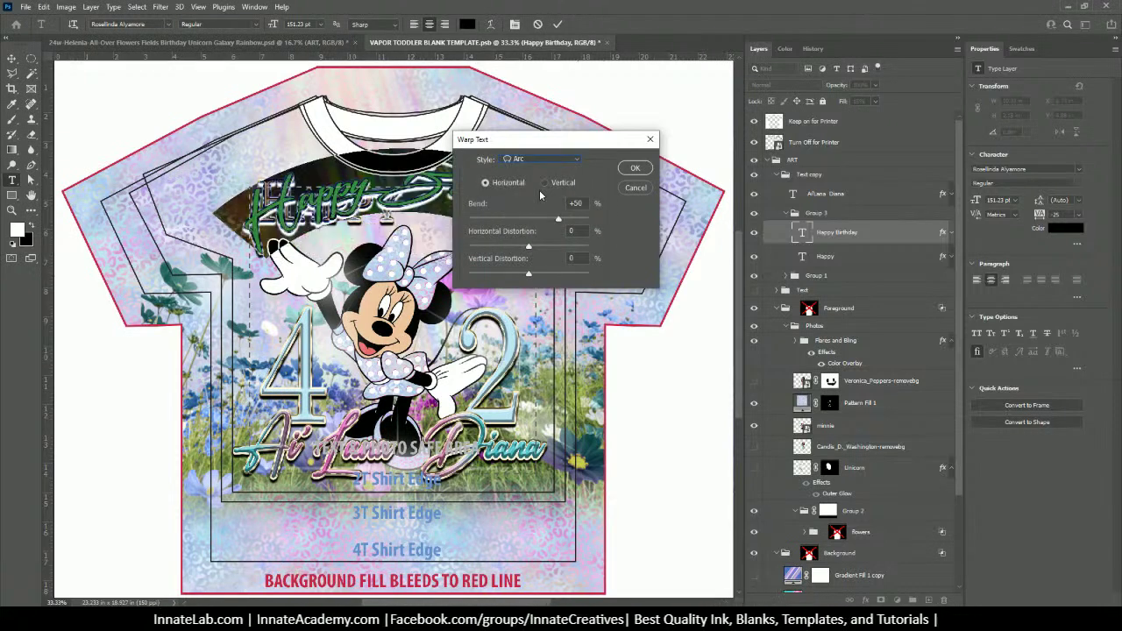
left_click_drag(559, 218, 550, 221)
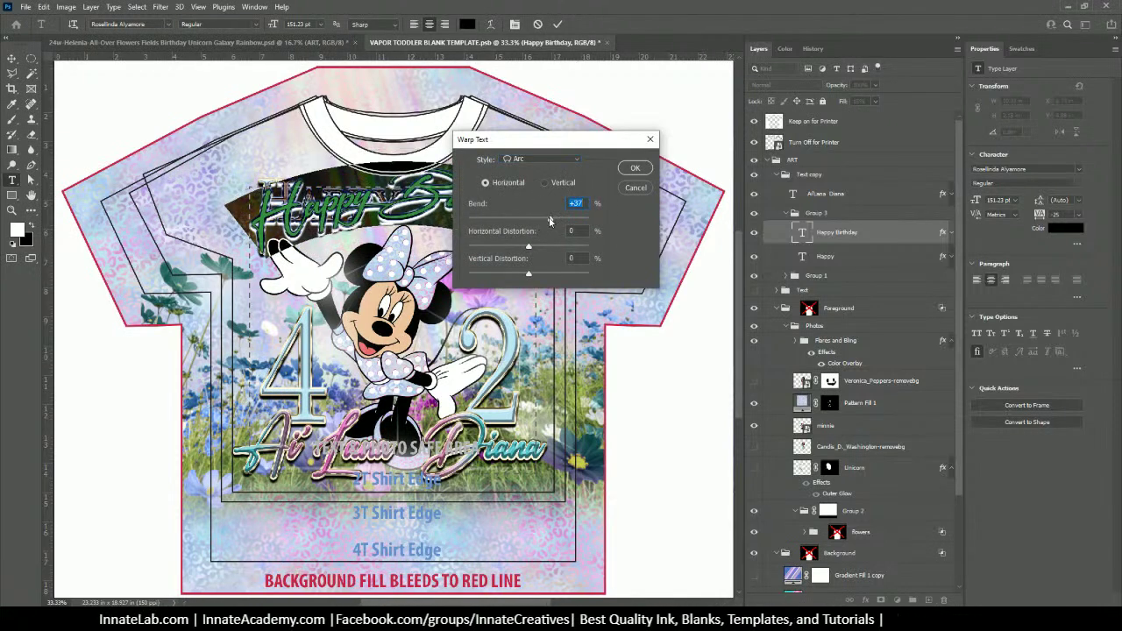
left_click(633, 169)
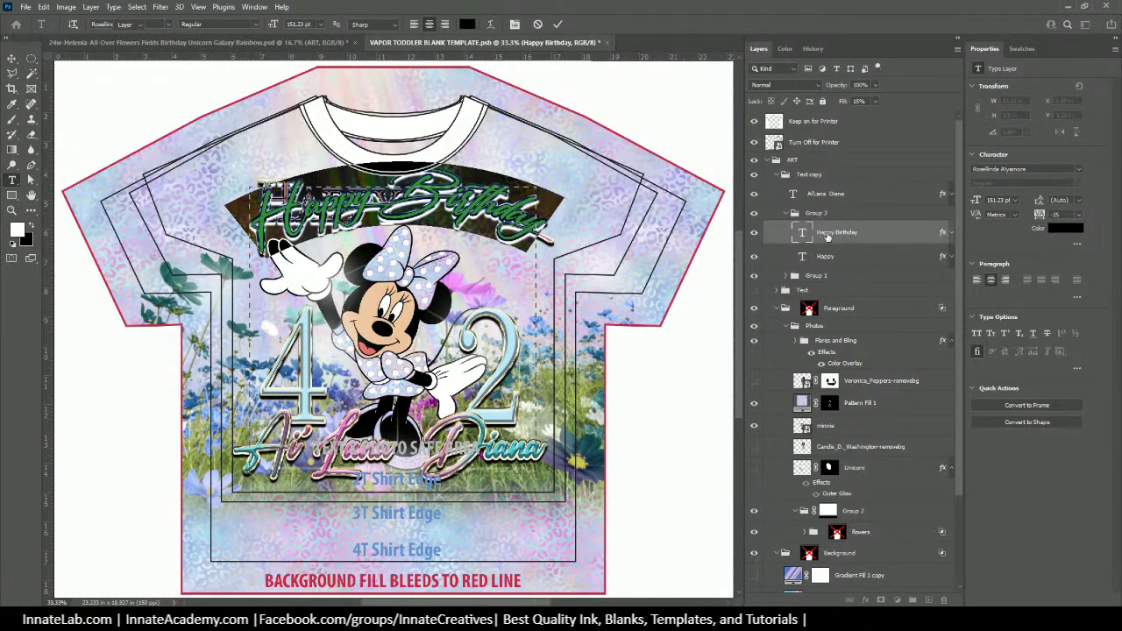
key("ctrl+Return")
key("v")
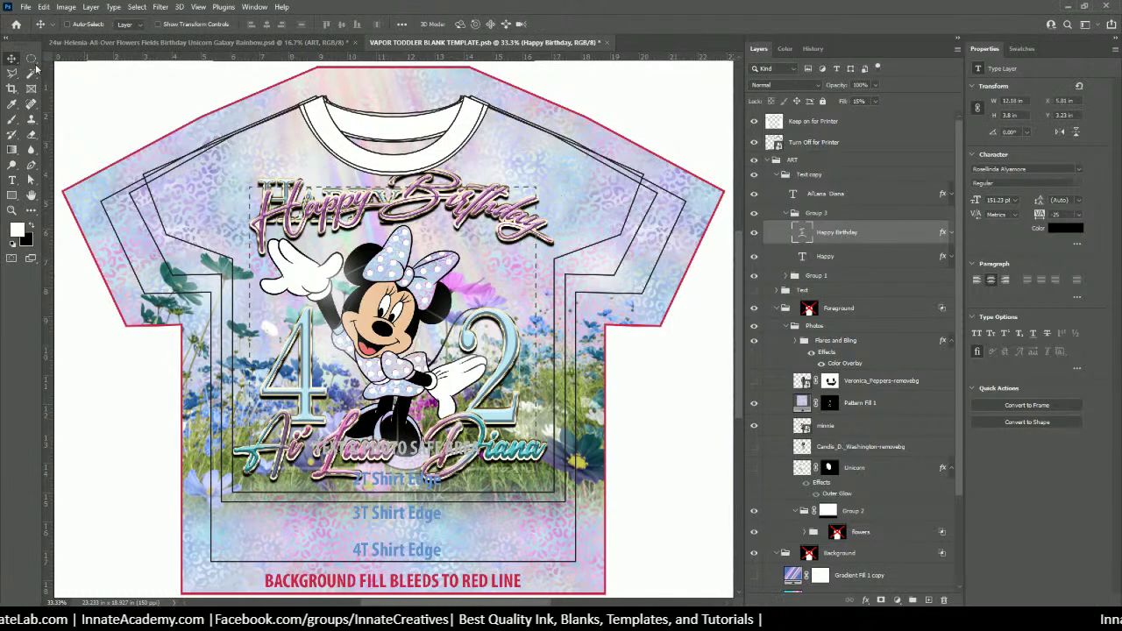
left_click_drag(470, 209, 470, 226)
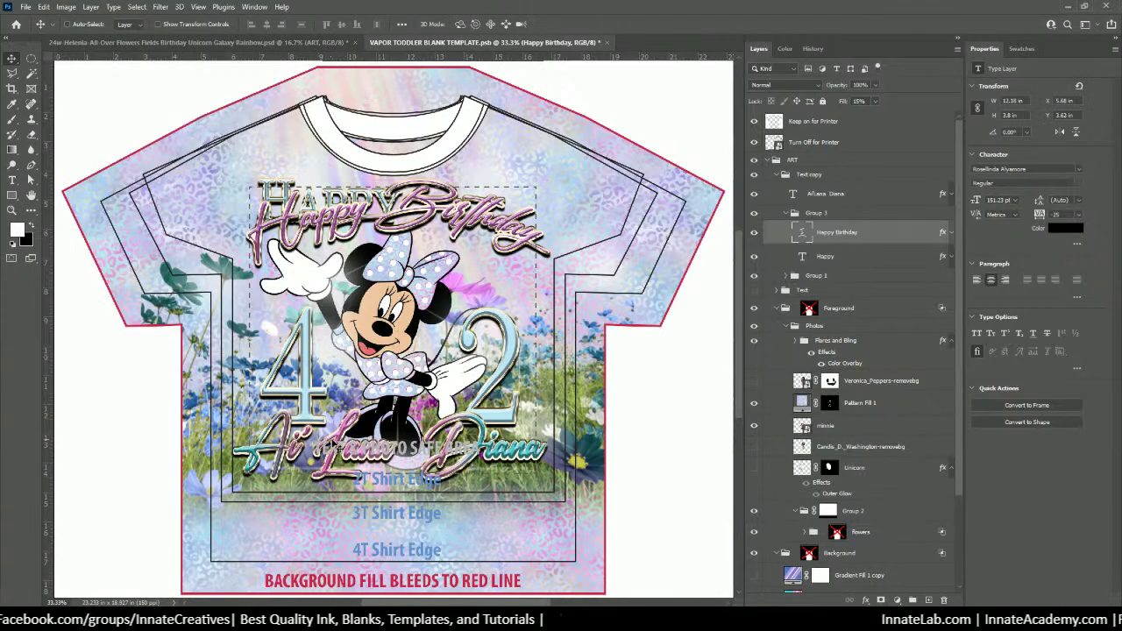
Scale the name text below Minnie down to about 9.35 in wide so it sits within the dashed guide's width
right_click(349, 436)
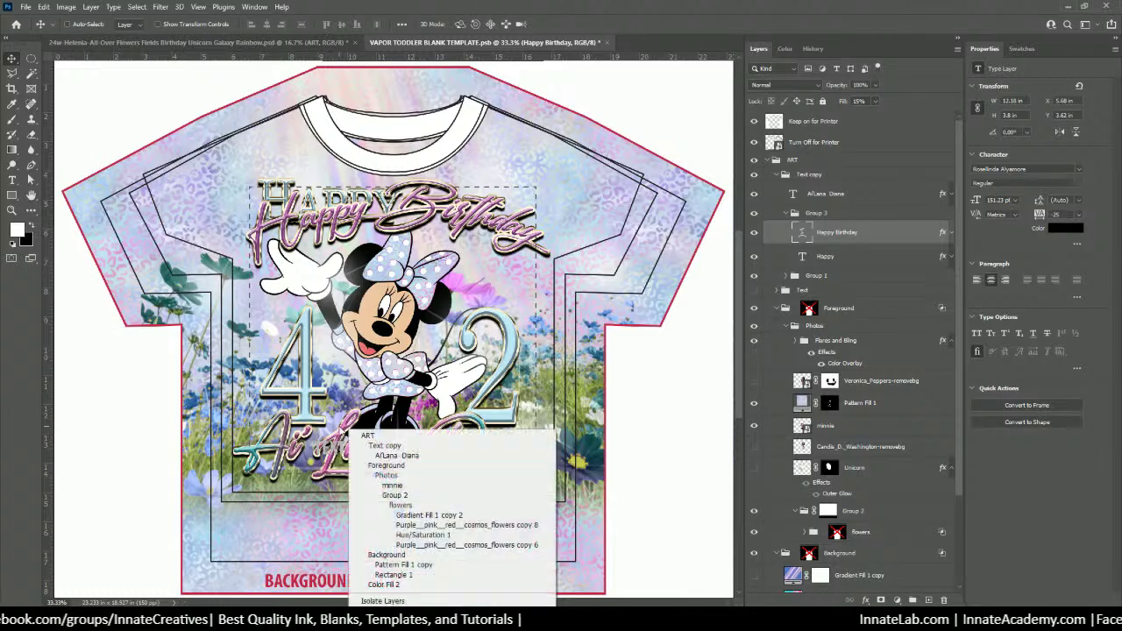
left_click(355, 451)
key("ctrl+t")
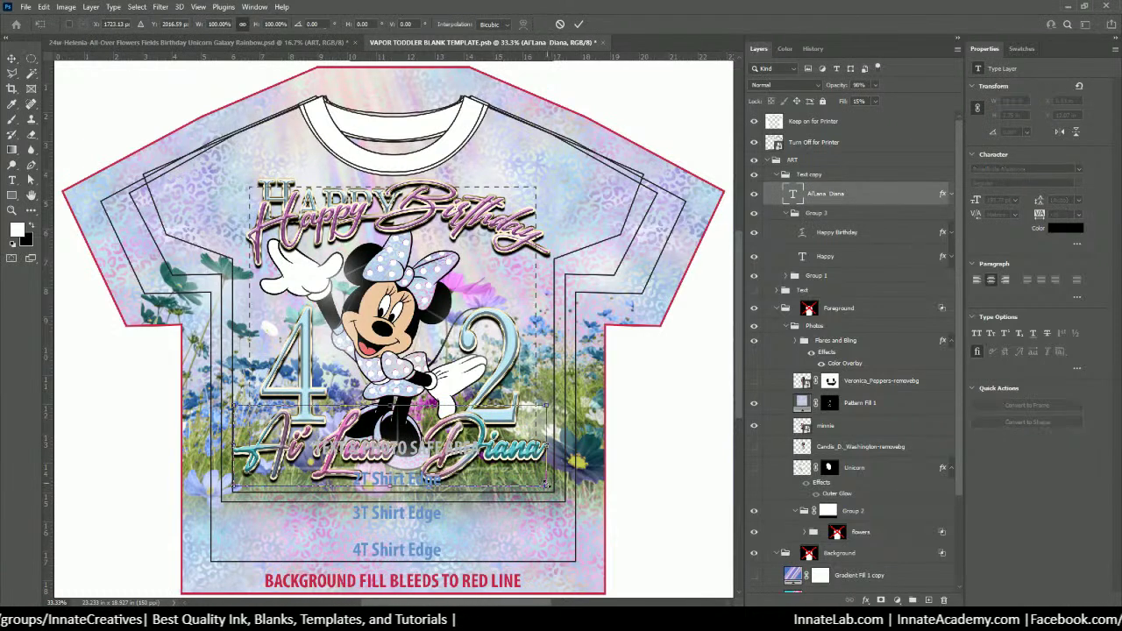
left_click_drag(541, 474, 524, 480)
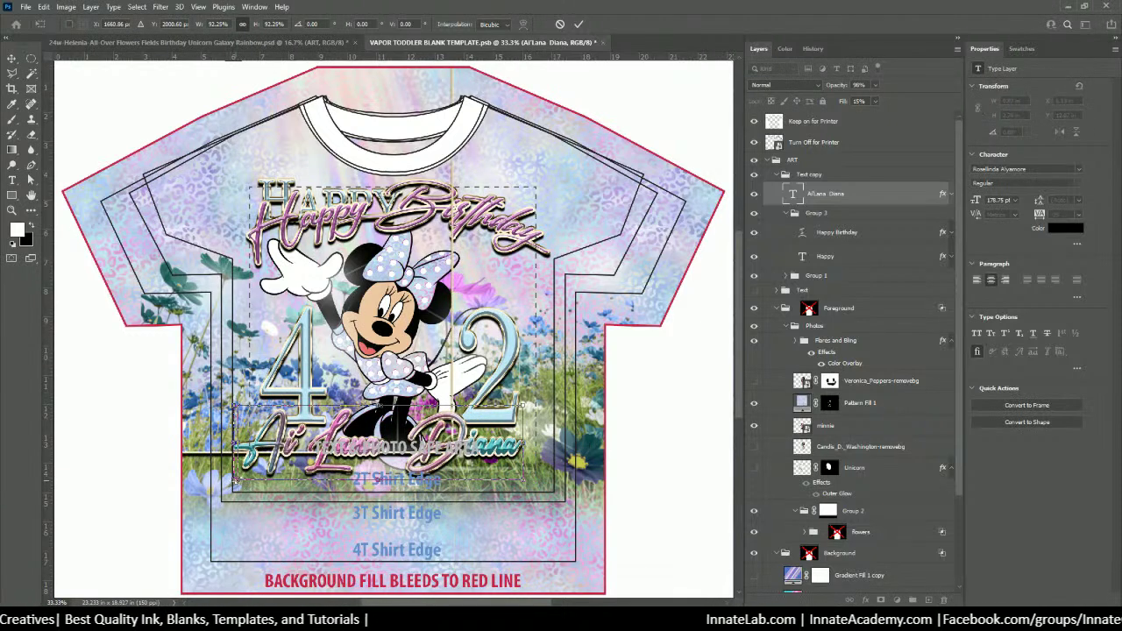
left_click_drag(236, 481, 249, 476)
left_click(578, 24)
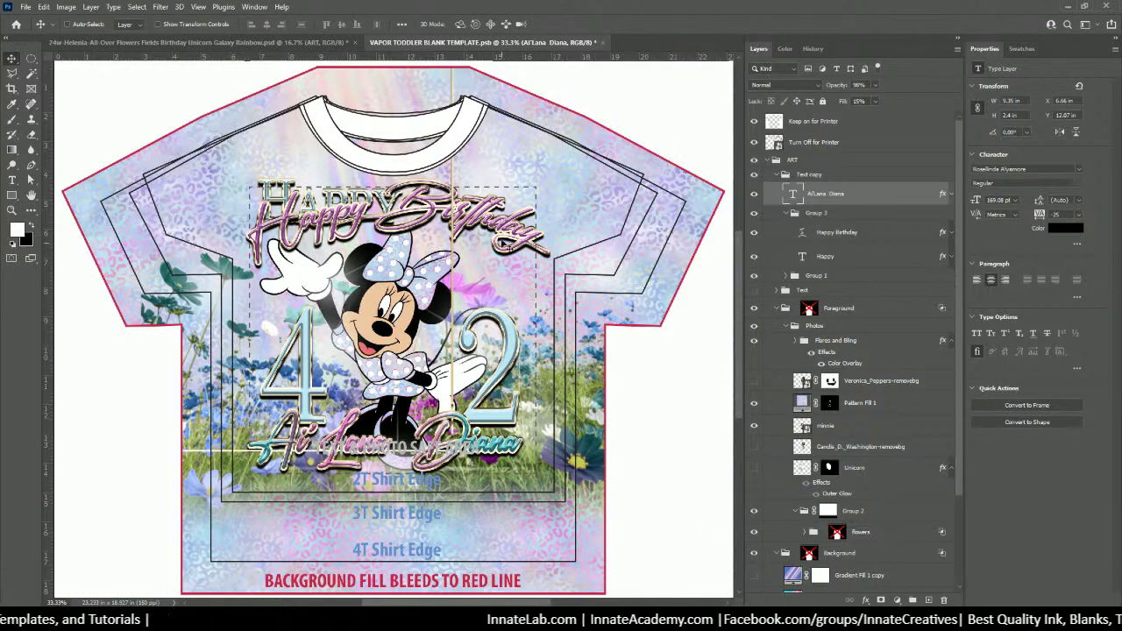
Select the separate Happy text layer behind the arched lettering and hide it
right_click(493, 222)
key("Escape")
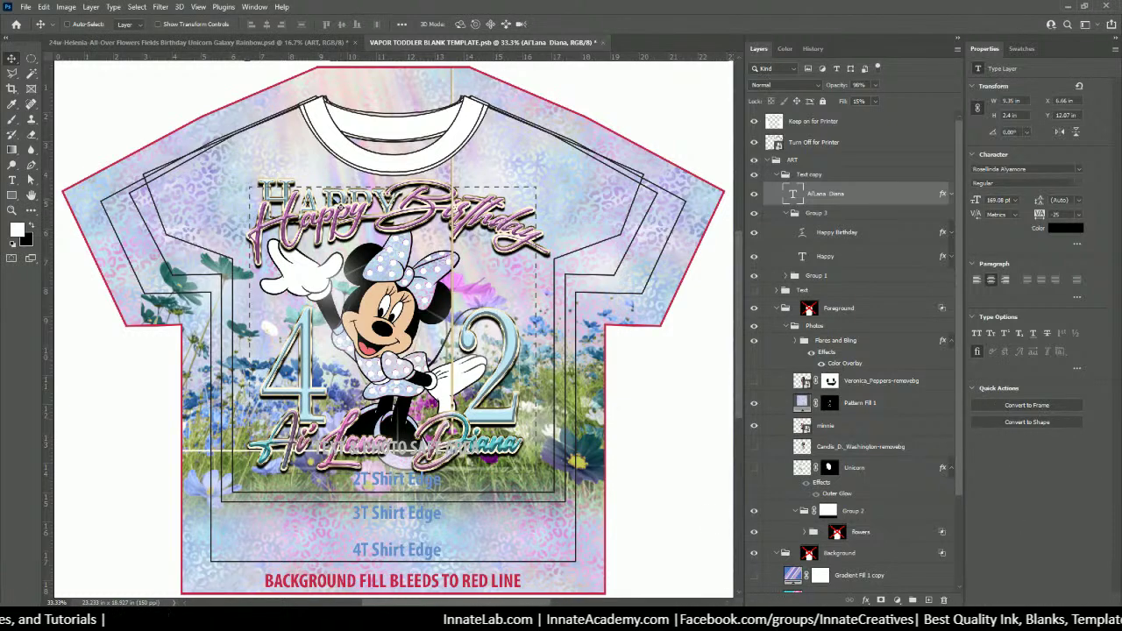
right_click(331, 199)
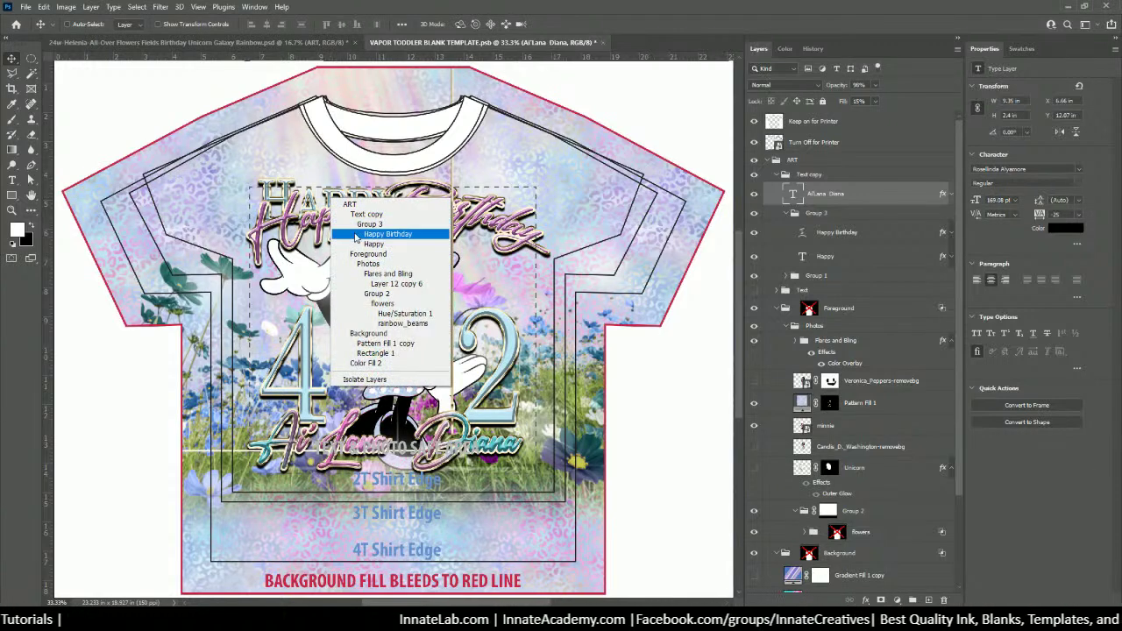
left_click(373, 244)
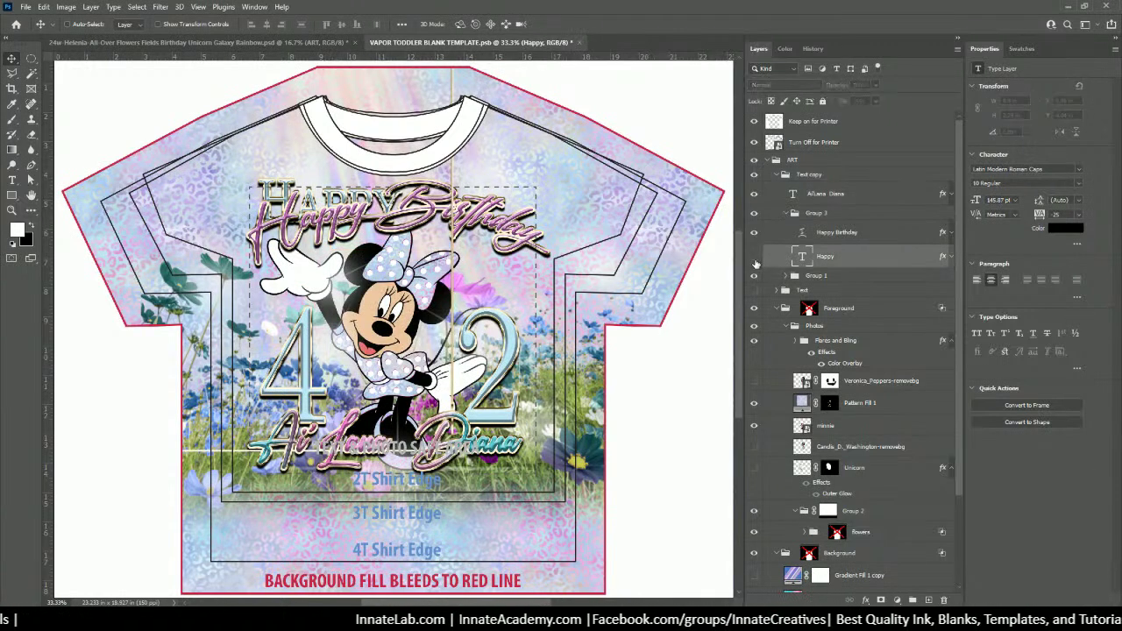
left_click(754, 256)
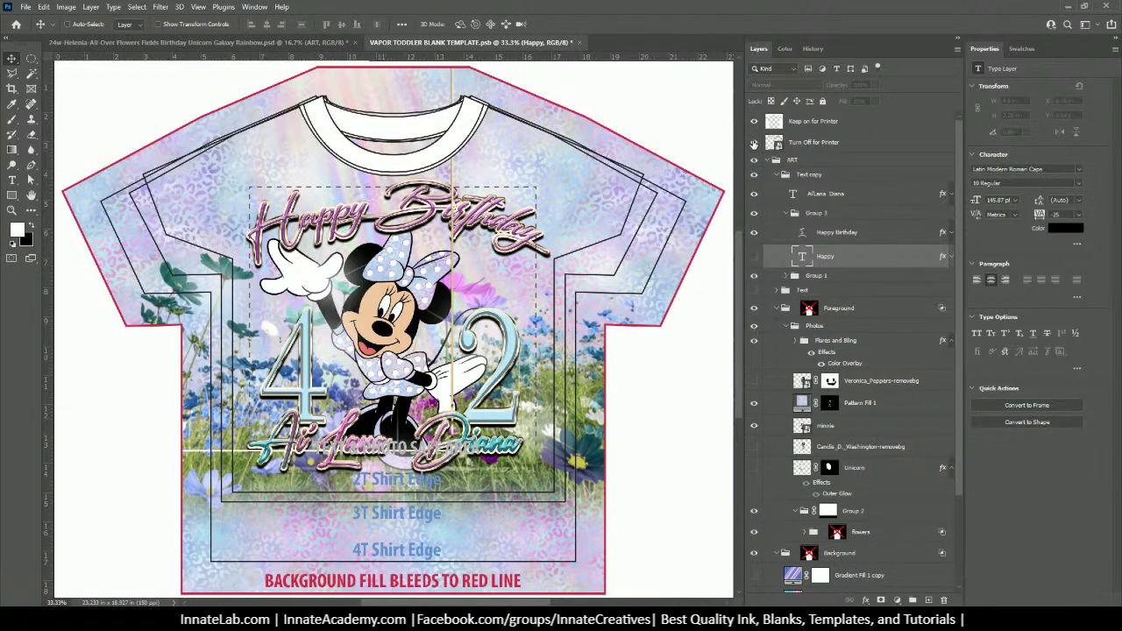
Preview the shirt by toggling the Turn Off for Printer and Keep on for Printer layers, leaving only Turn Off for Printer hidden
left_click(754, 142)
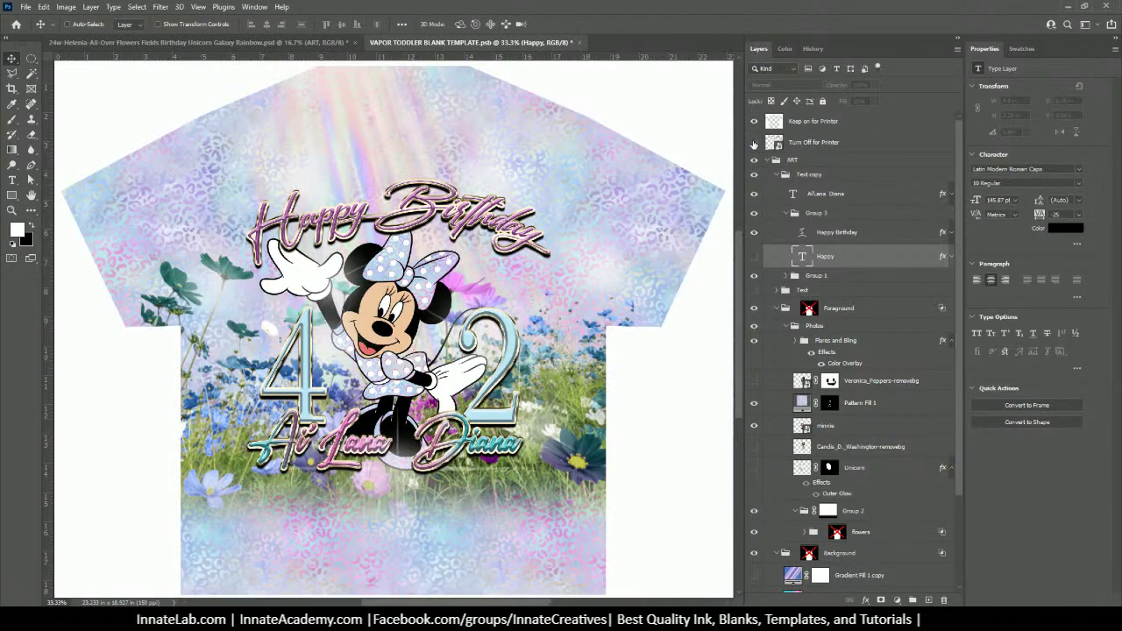
left_click(754, 143)
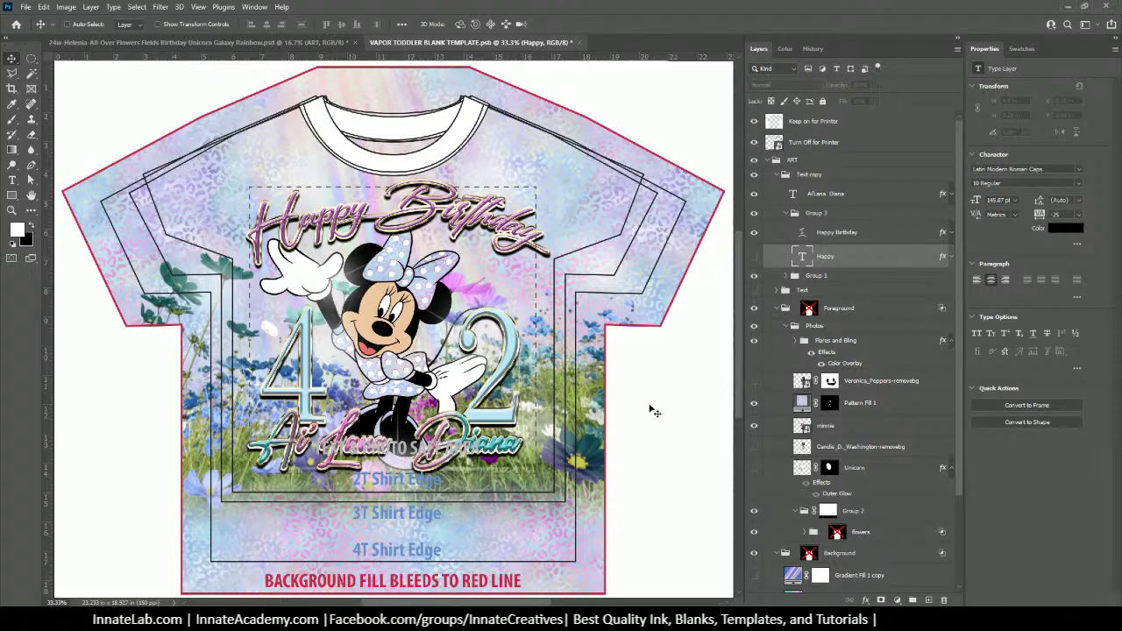
left_click(755, 121)
left_click(755, 121)
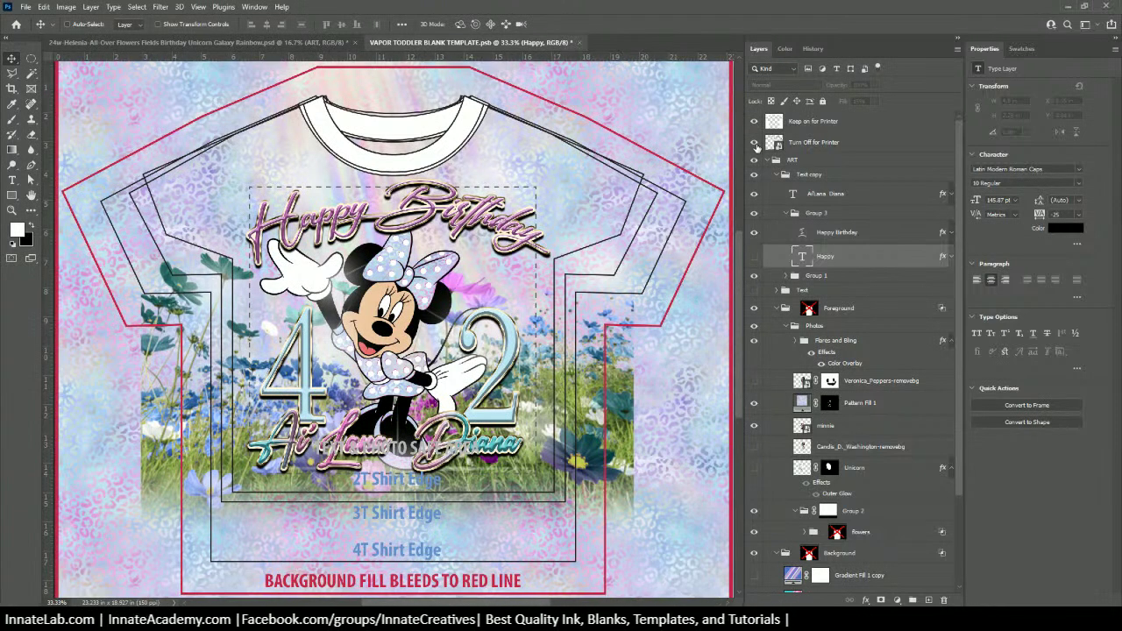
left_click(755, 143)
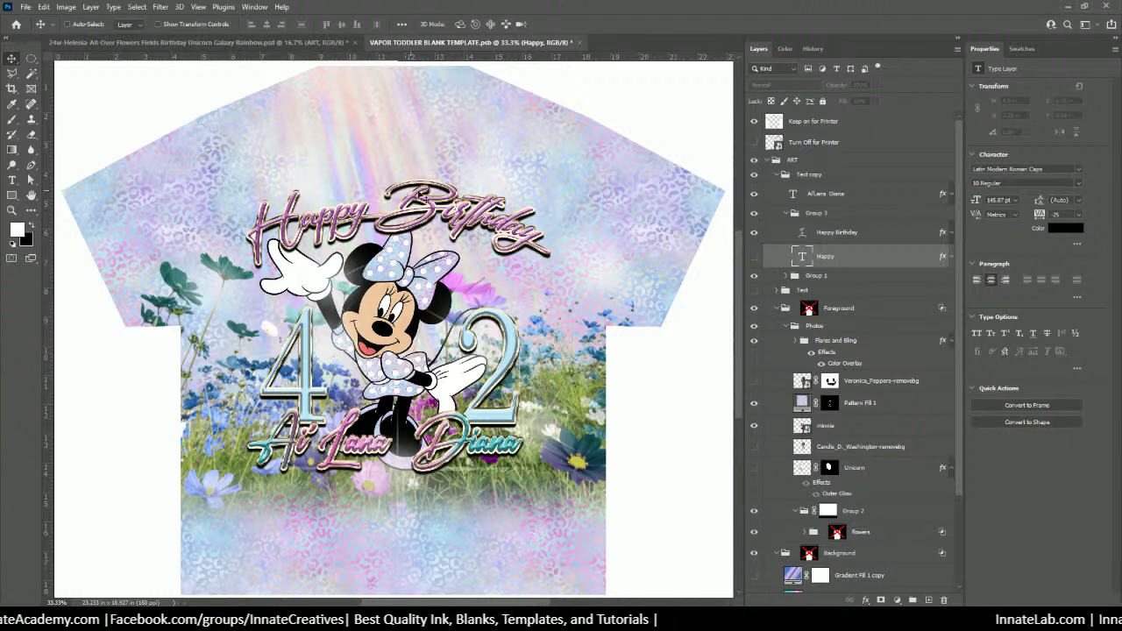
Show the Turn Off for Printer guide layer again and duplicate the collapsed Text copy group
left_click(755, 143)
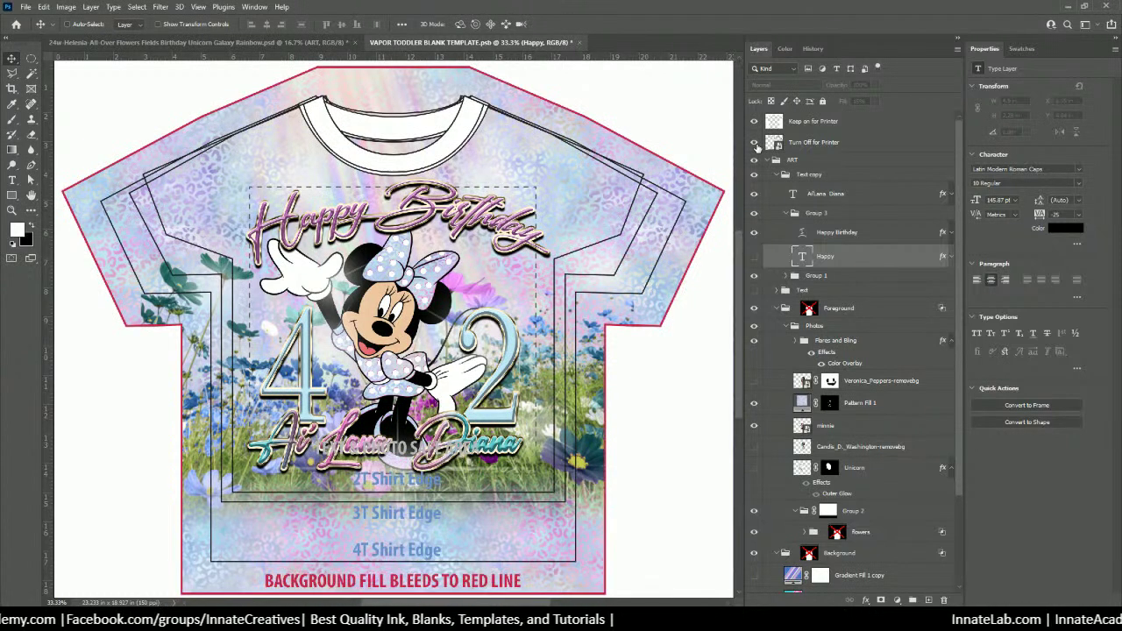
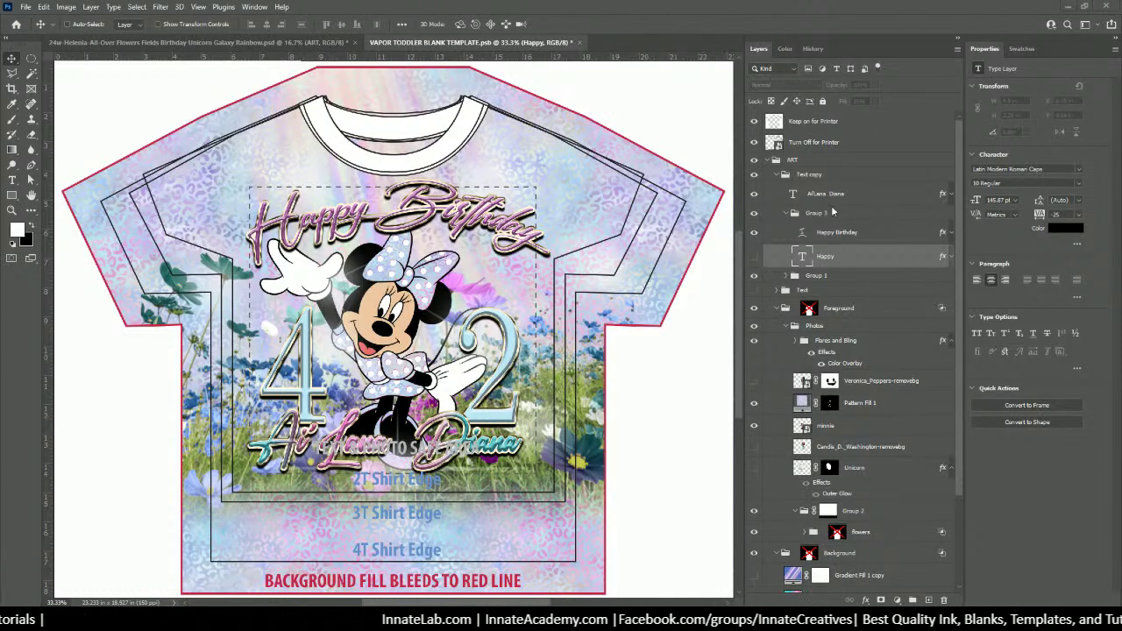
left_click(777, 176)
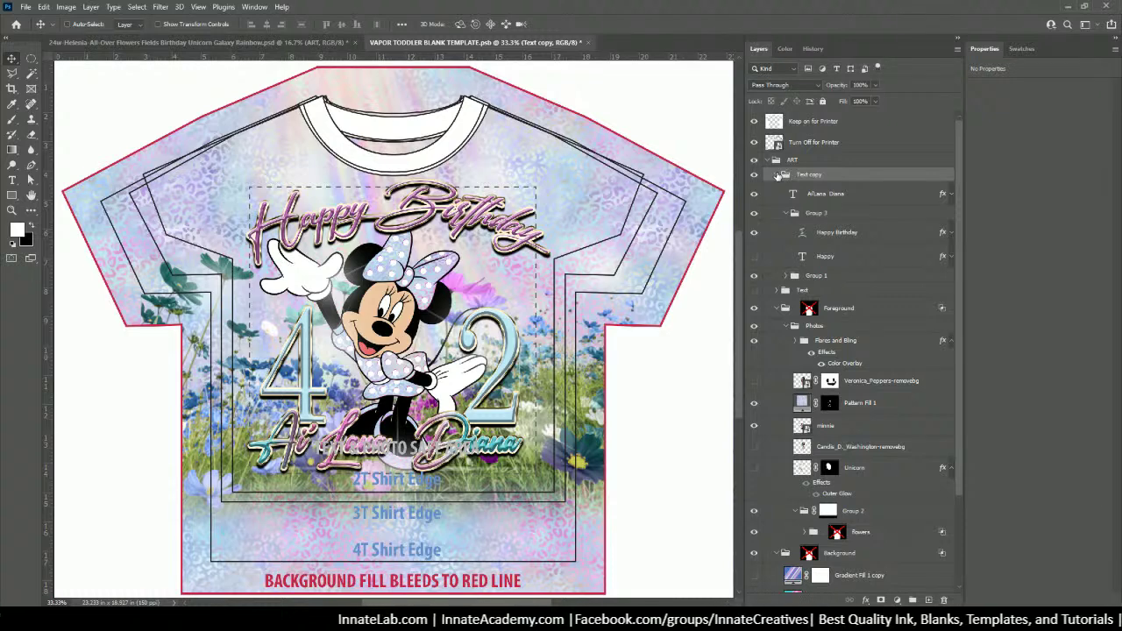
left_click(777, 175)
right_click(814, 175)
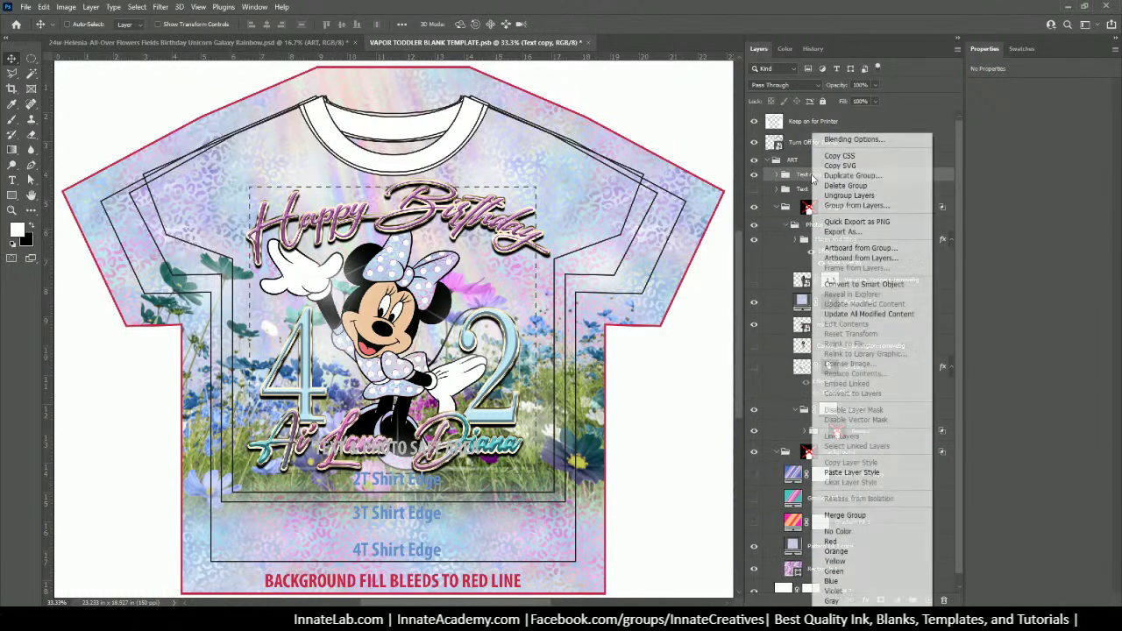
left_click(853, 175)
key("Return")
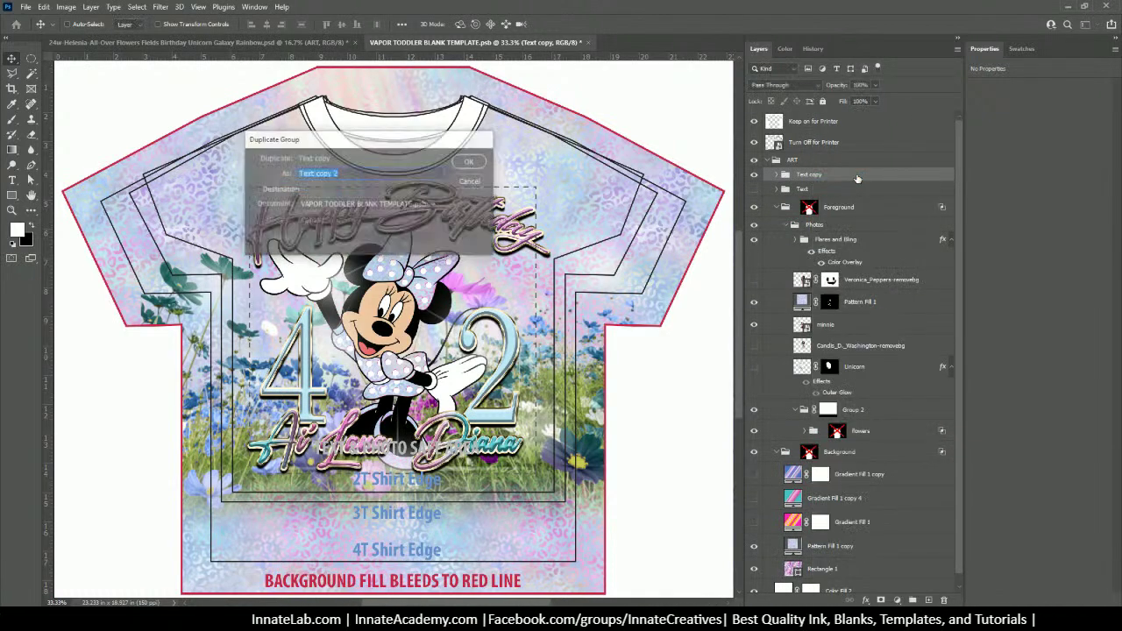
Rename the duplicated text group 4t and the original Text copy group 2t
double_click(819, 175)
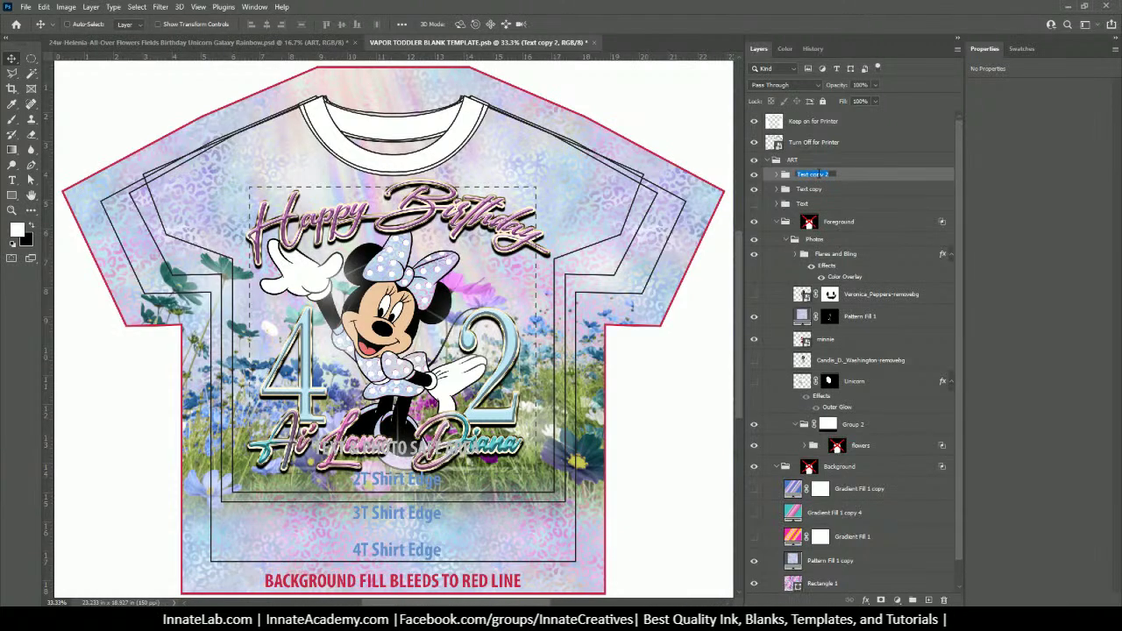
type("4T")
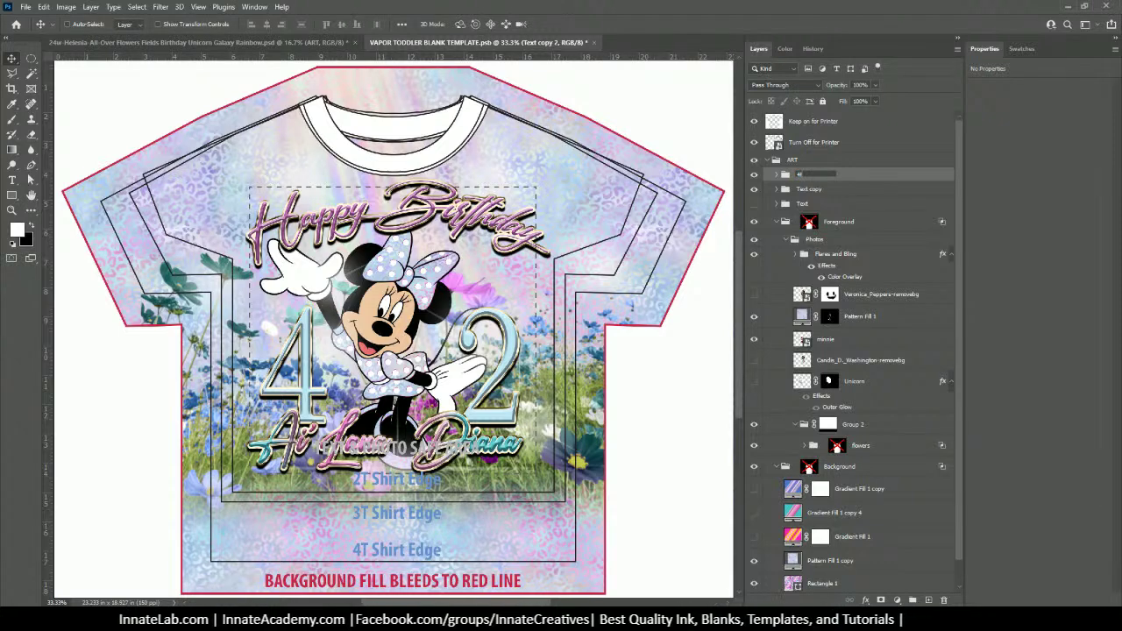
key("Tab")
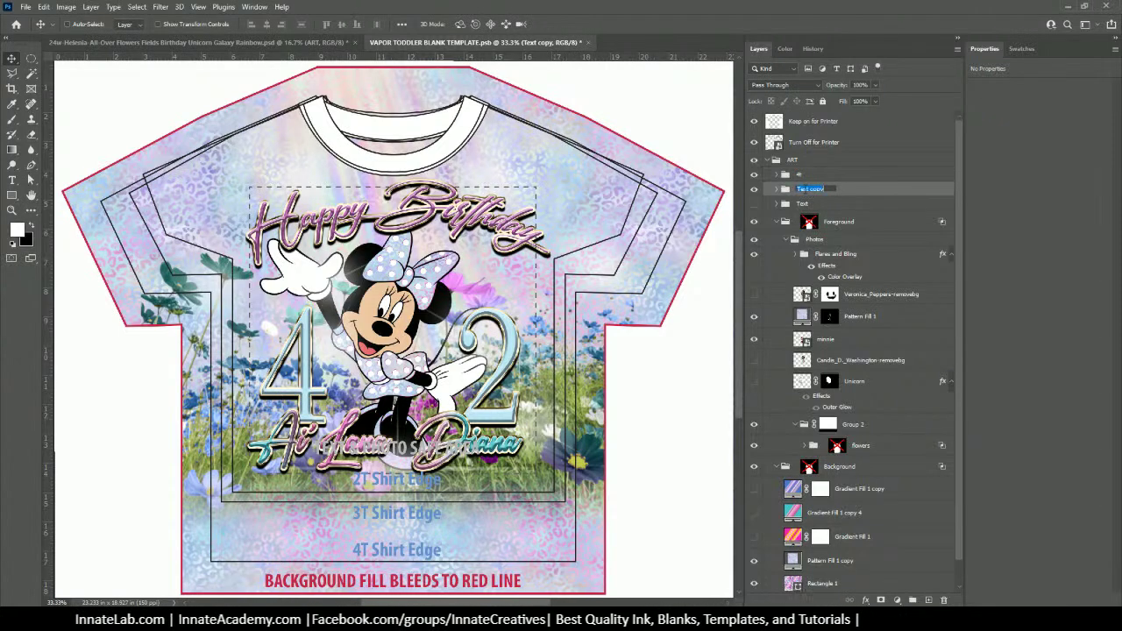
type("3t")
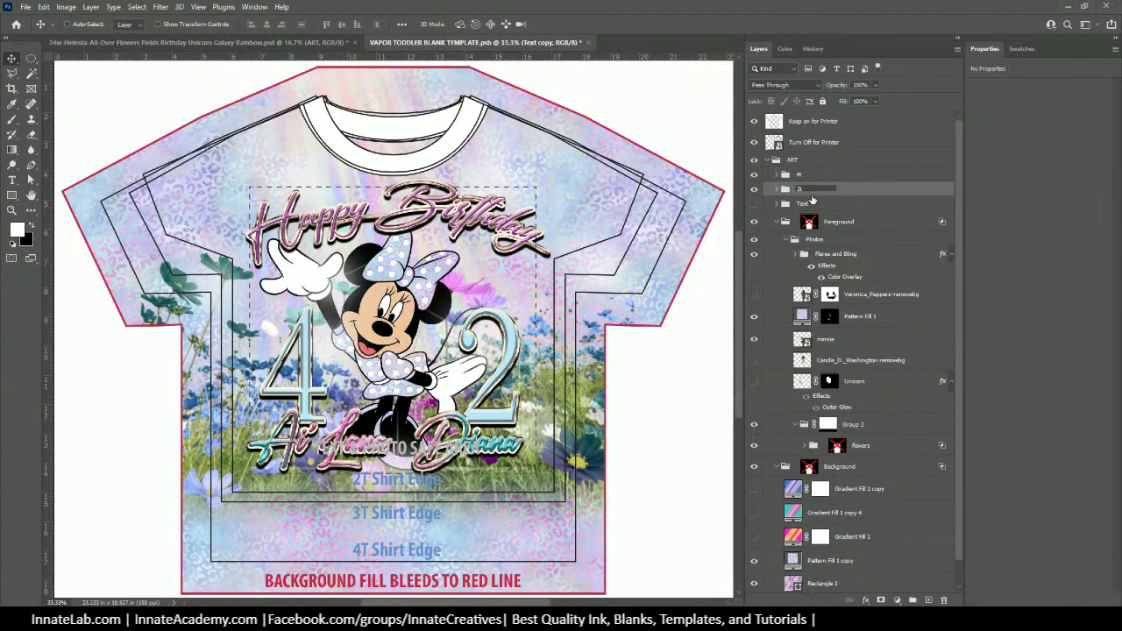
key("Return")
Duplicate the 2t group and name the copy Gma
right_click(857, 188)
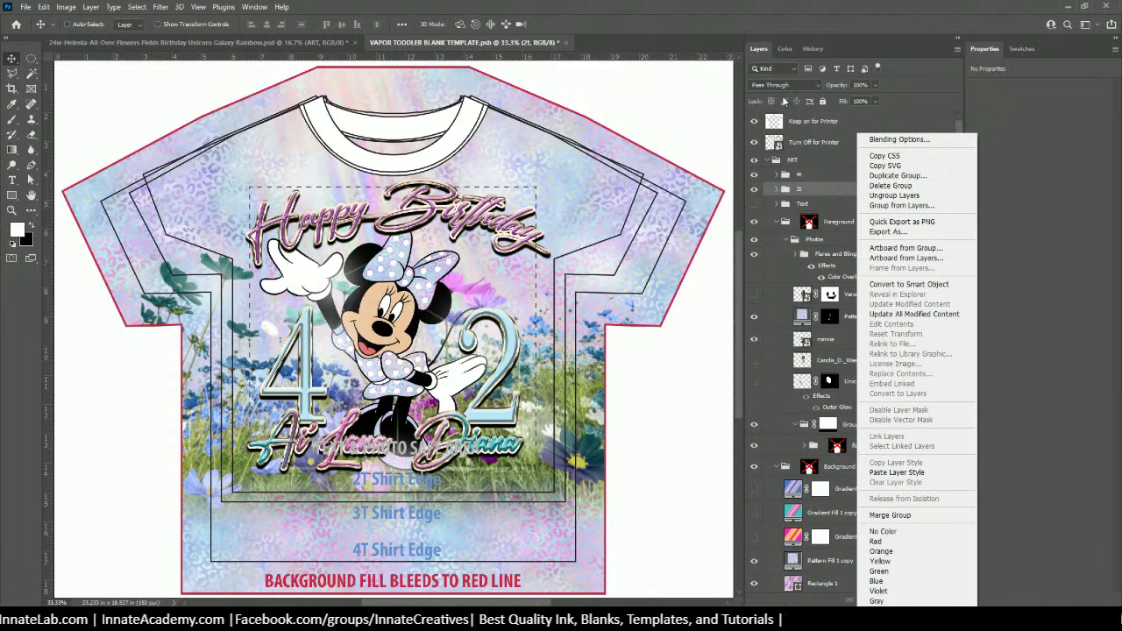
left_click(893, 178)
key("Return")
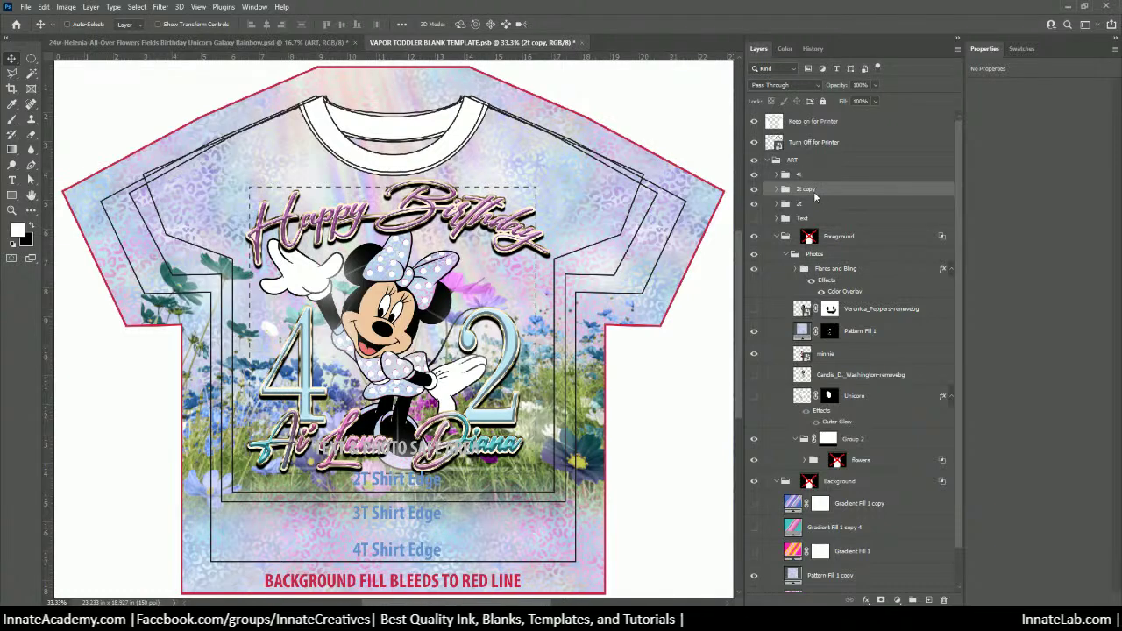
double_click(807, 189)
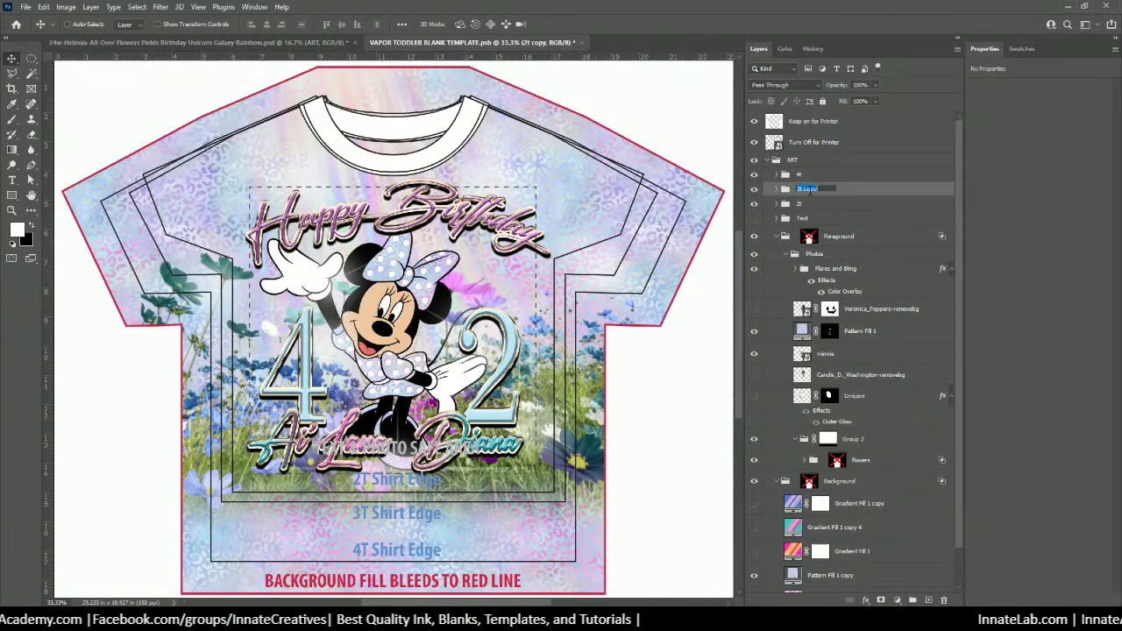
type("3")
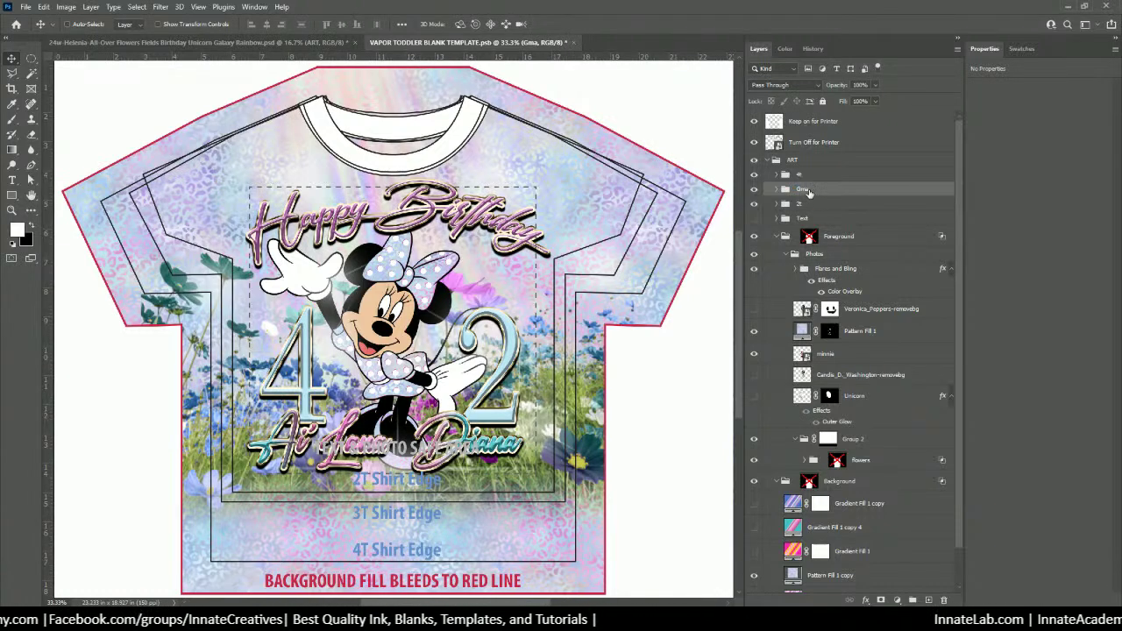
key("Return")
Place the Gma group below the 2t group and hide it
left_click_drag(810, 189, 806, 208)
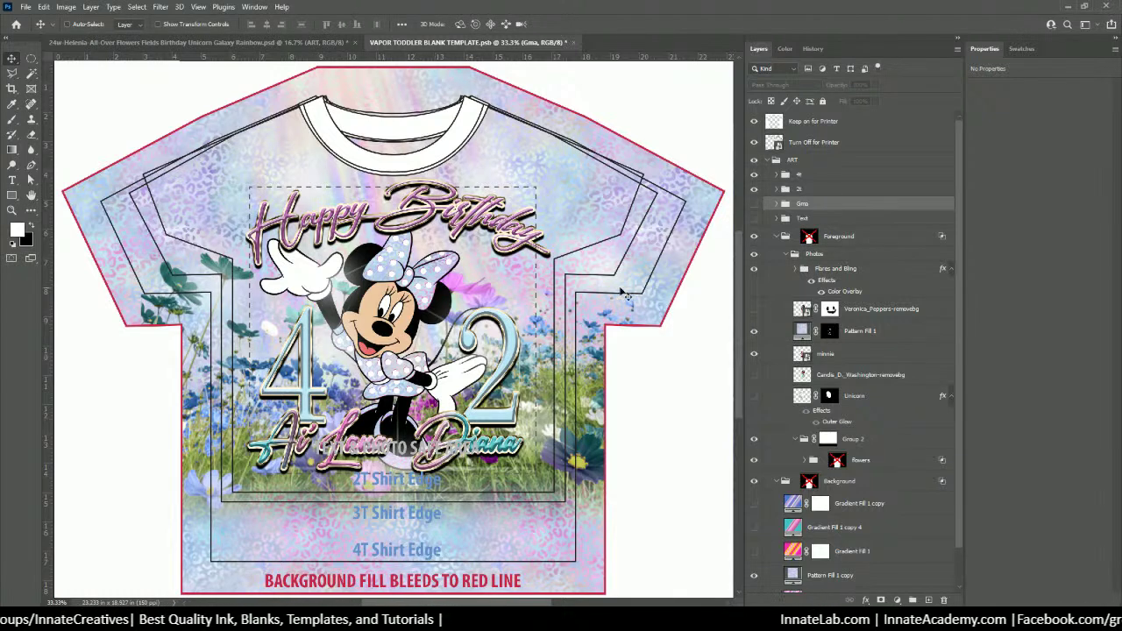
left_click(782, 191)
Delete the number 2 from the 4t group, then hide the 2t group while keeping 4t visible
right_click(508, 361)
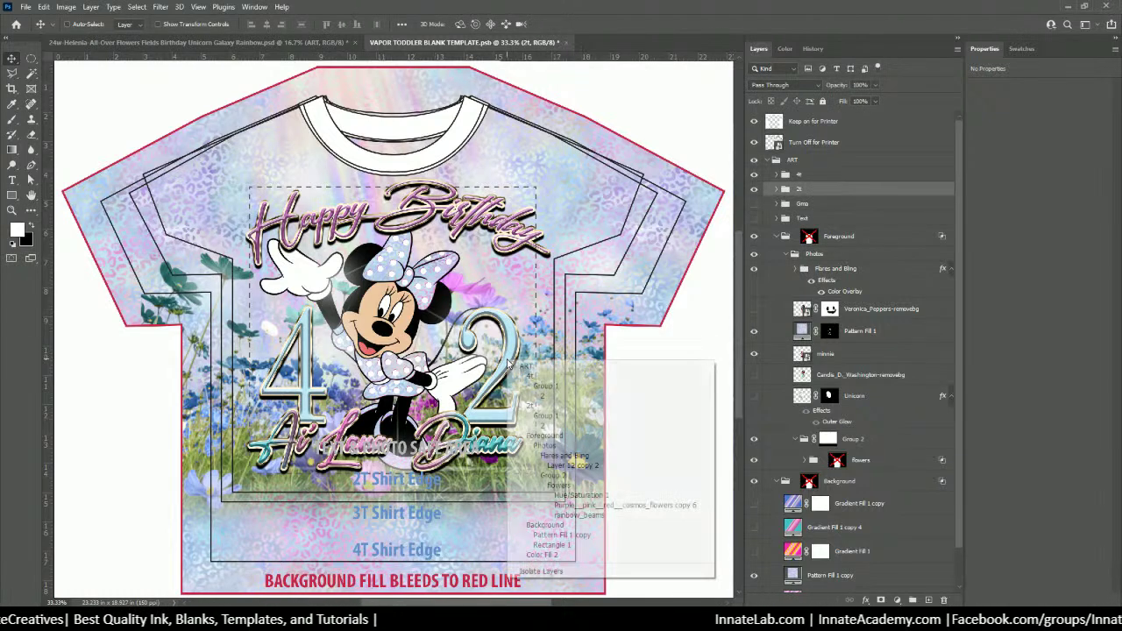
left_click(533, 397)
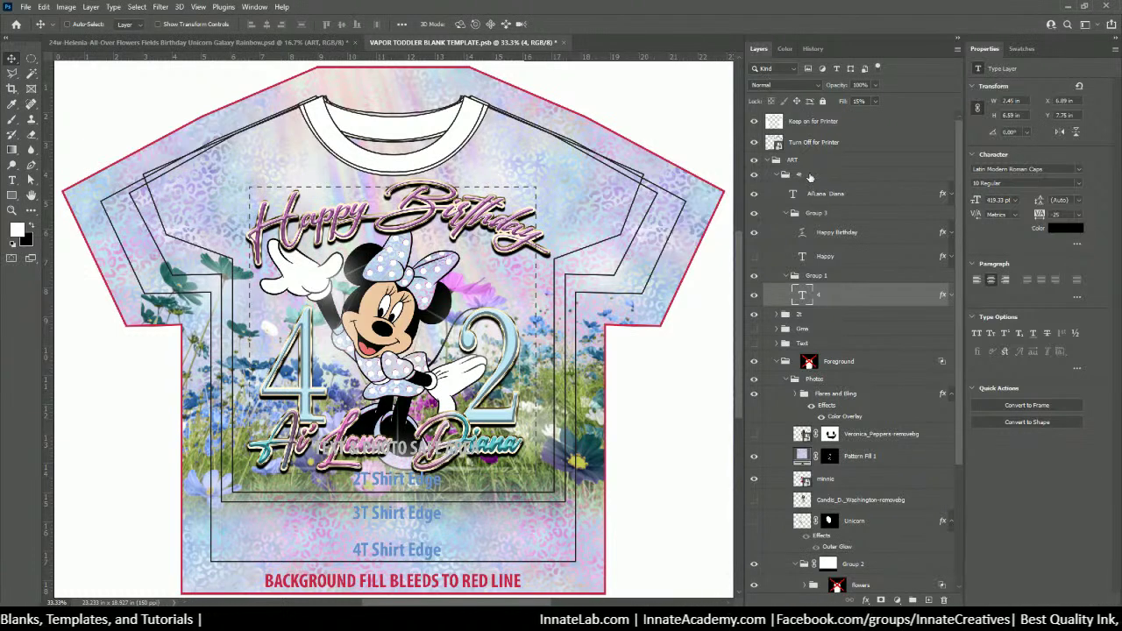
left_click(811, 176)
left_click(776, 176)
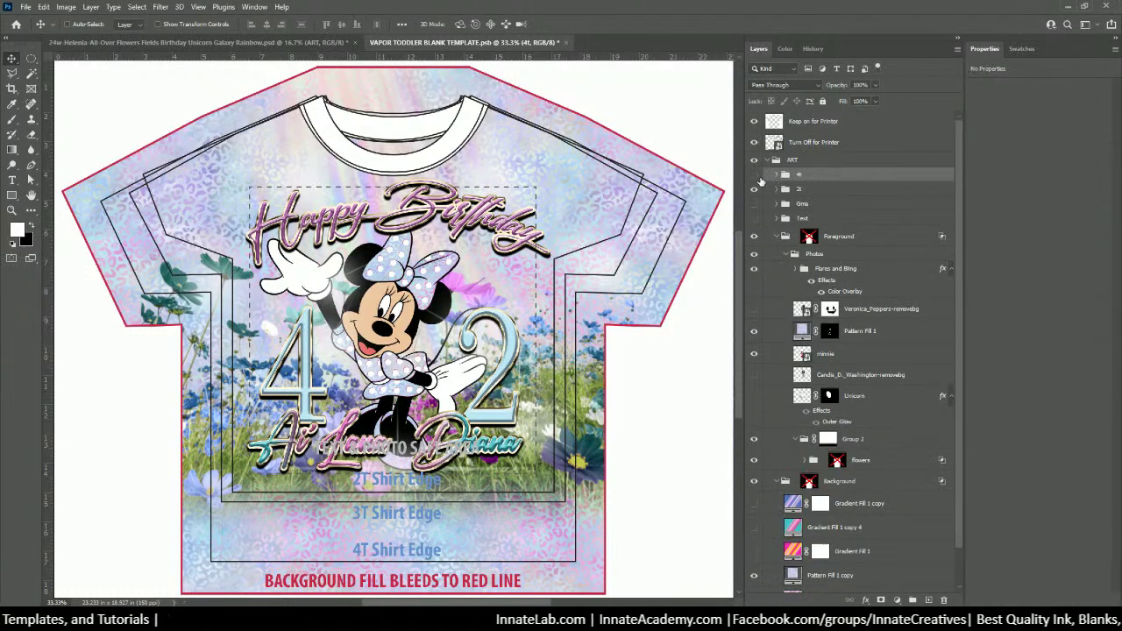
left_click(754, 175)
left_click(754, 189)
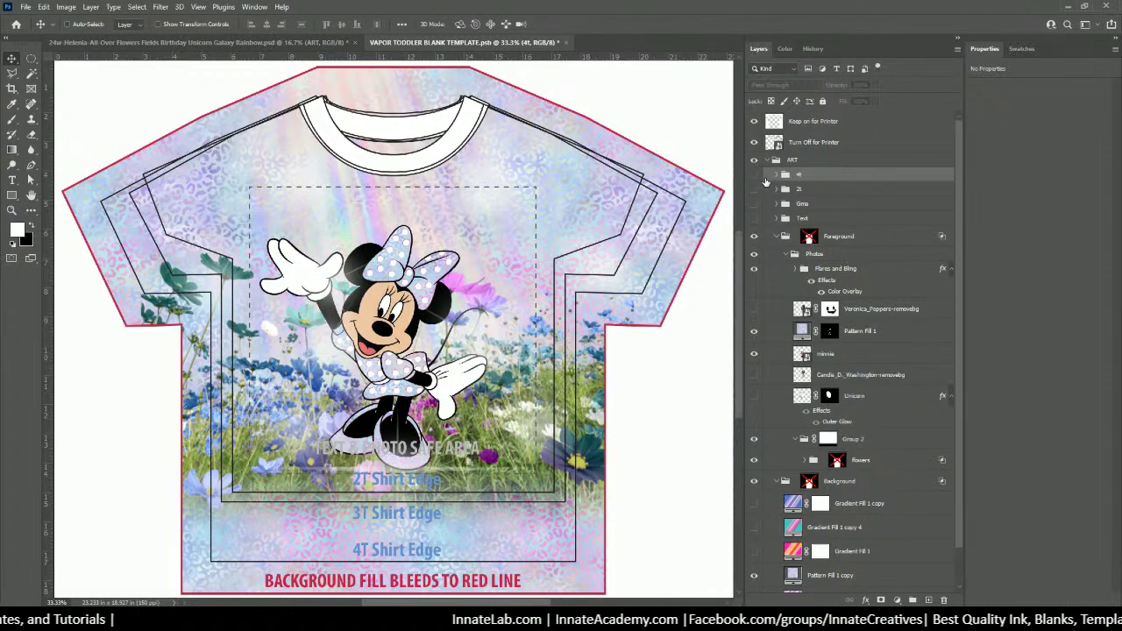
left_click(754, 174)
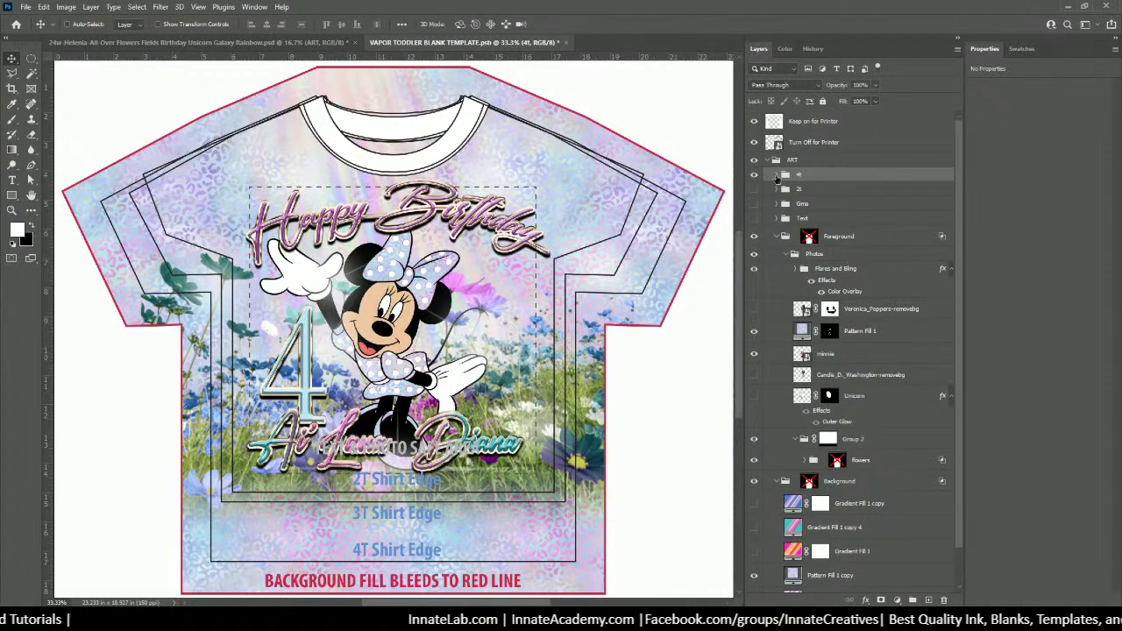
Remove the second child's name from the name text in the 4t group, leaving only the first child's name
left_click(776, 176)
left_click(824, 195)
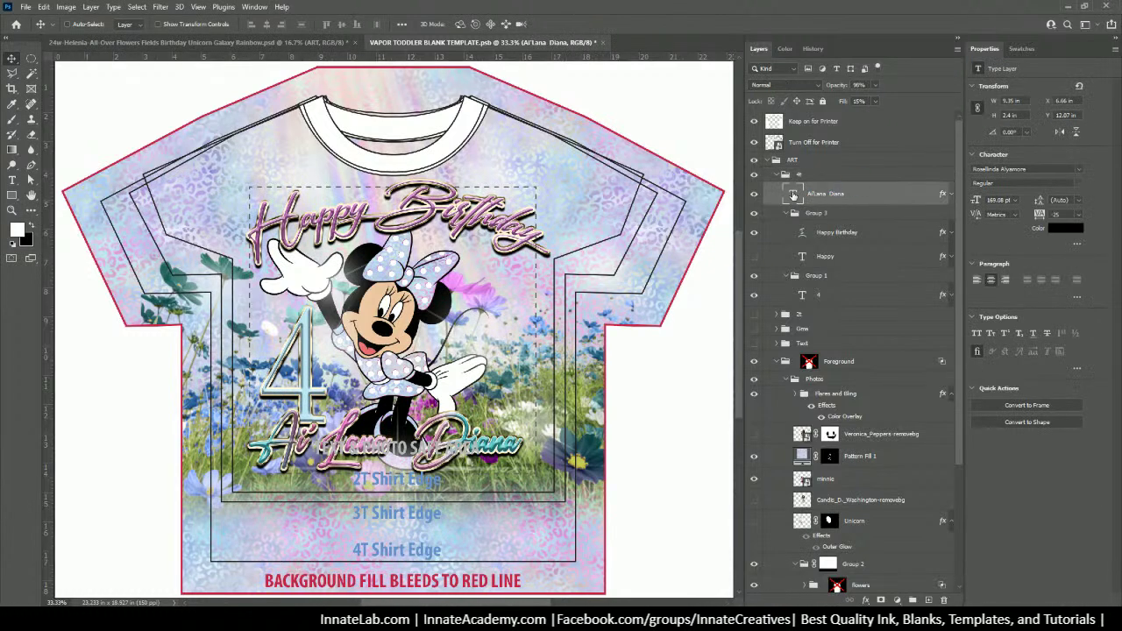
double_click(410, 436)
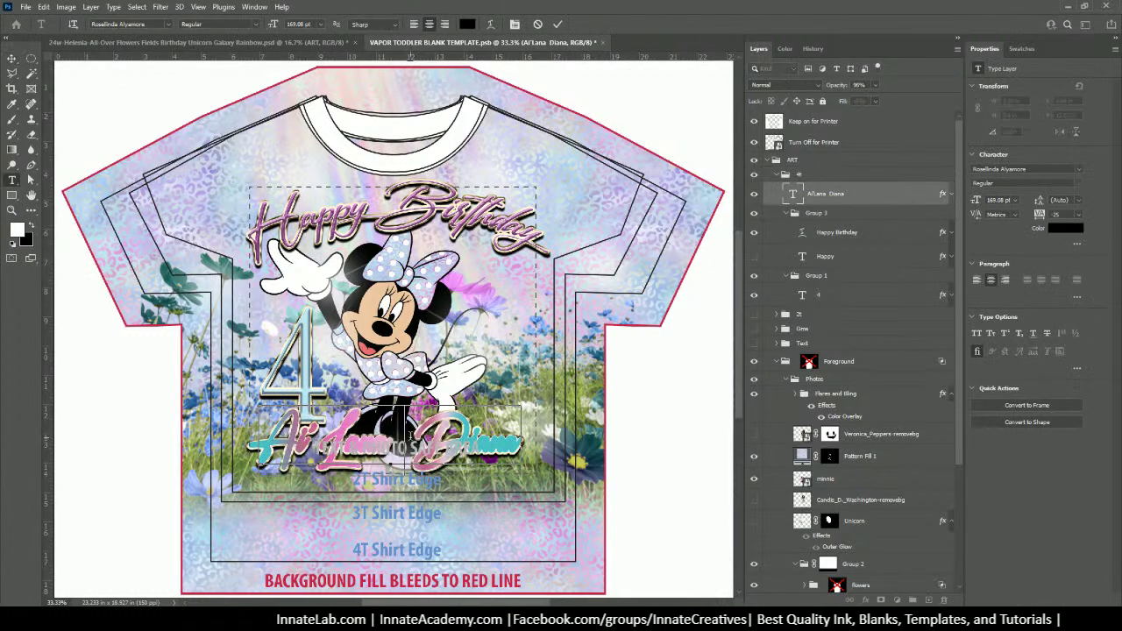
key("BackSpace")
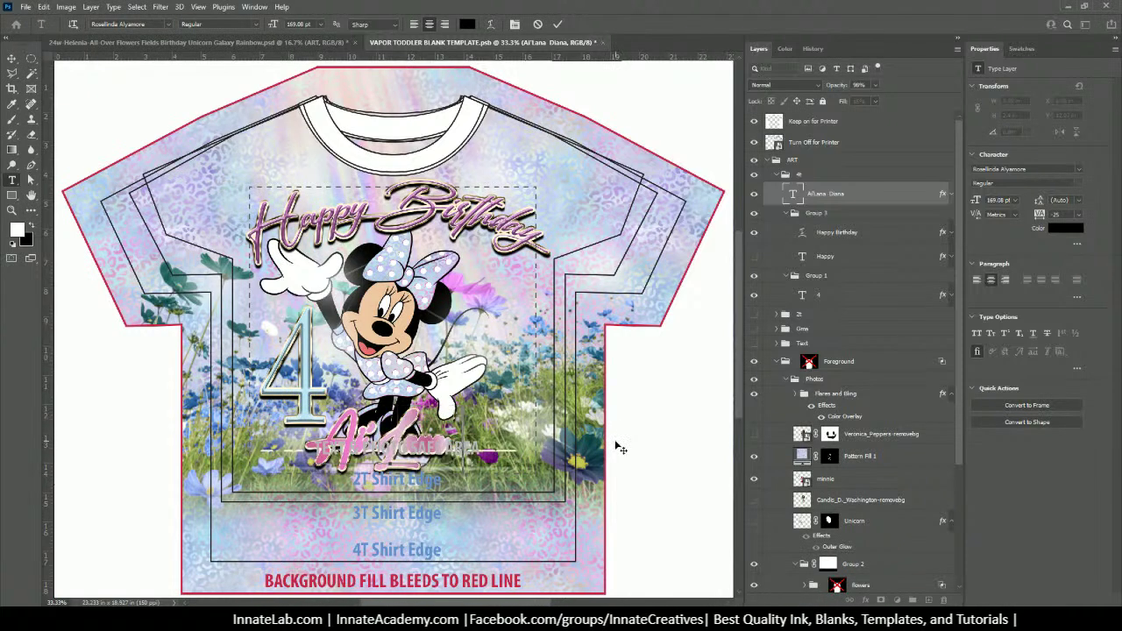
type("D")
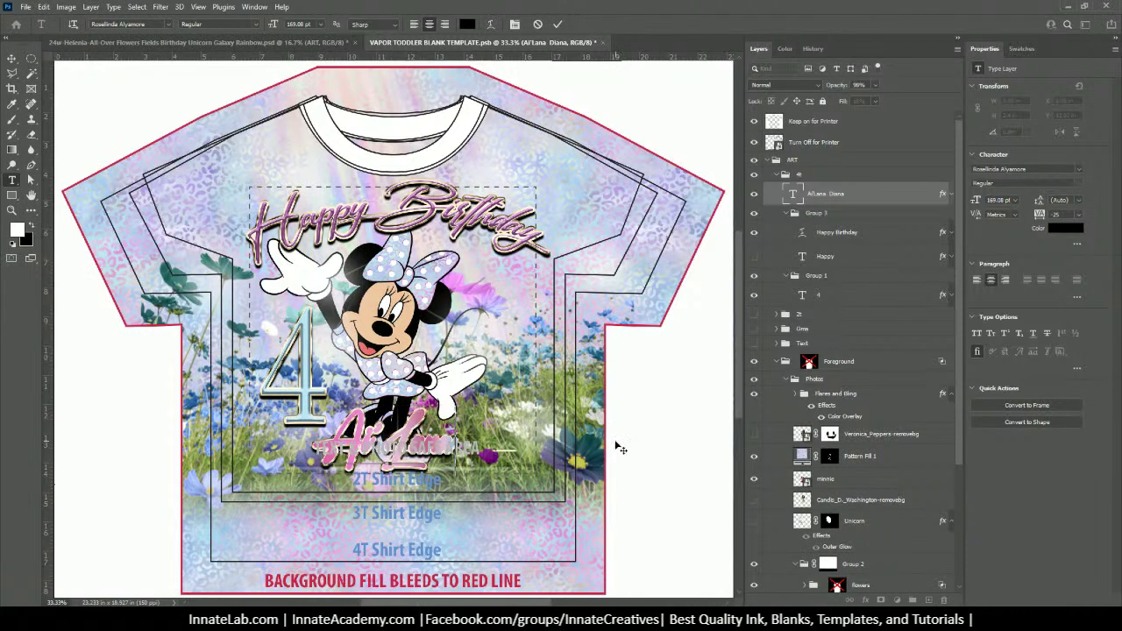
left_click(12, 60)
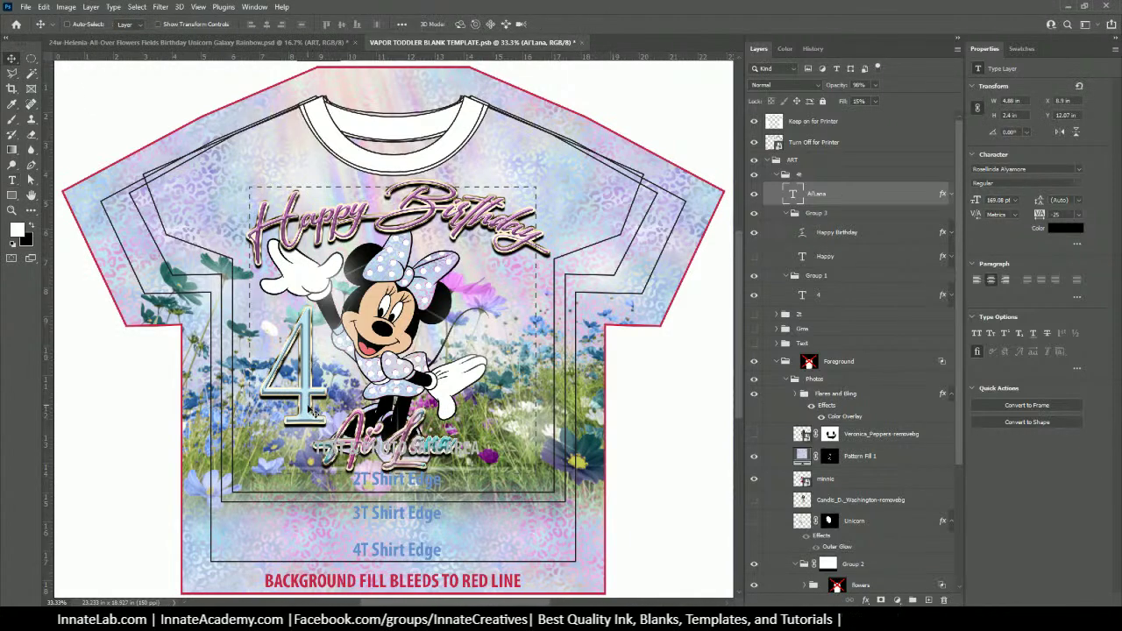
right_click(311, 409)
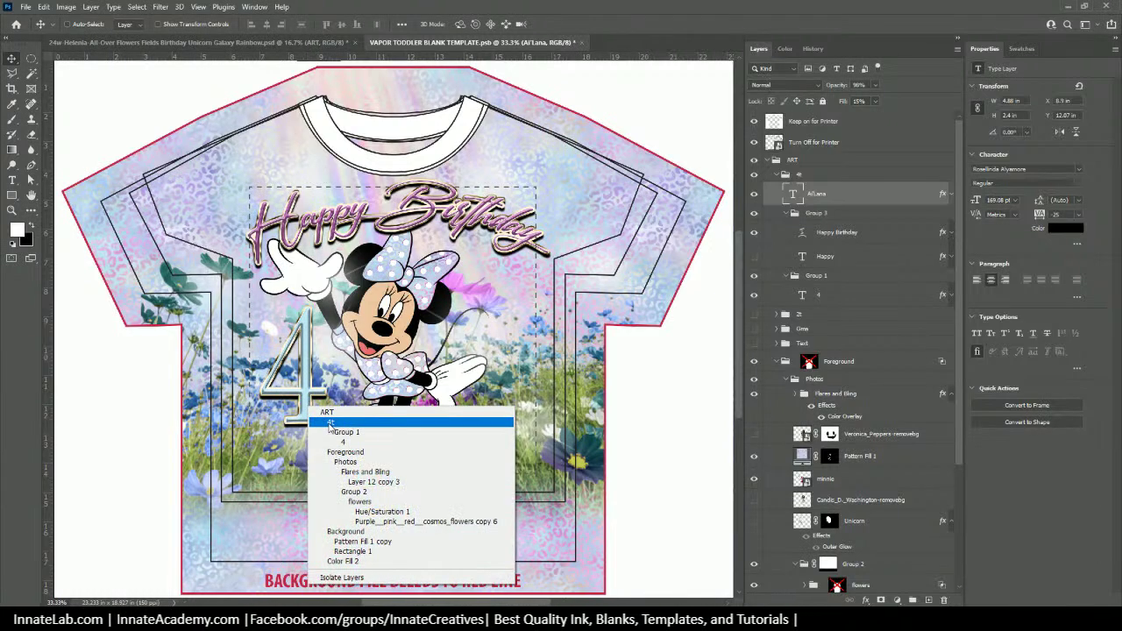
left_click(339, 442)
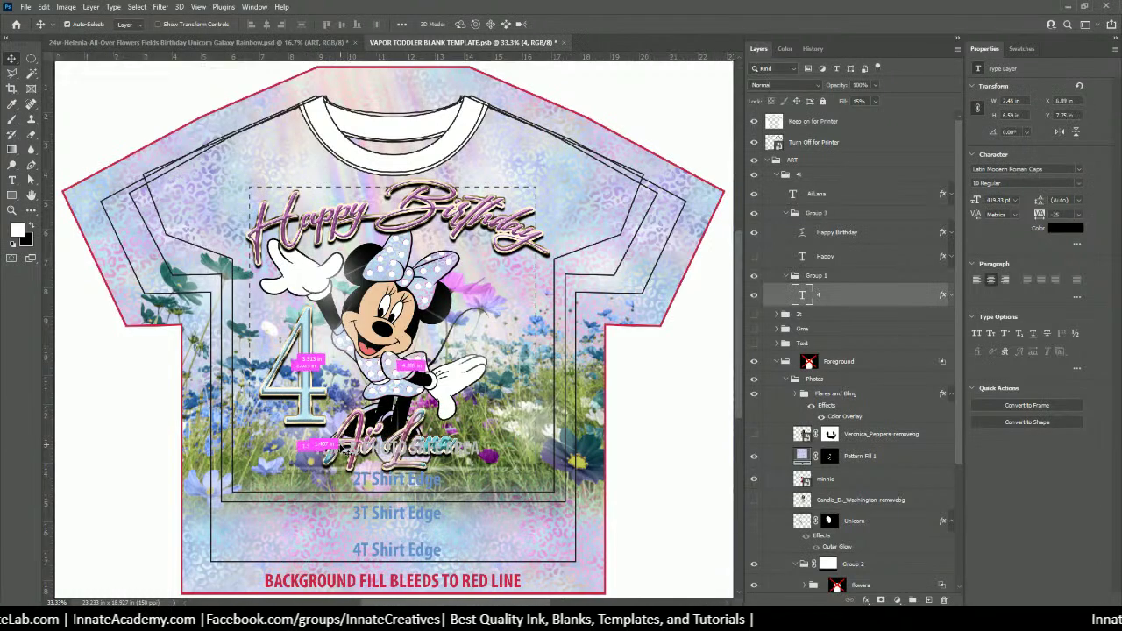
key("ctrl+t")
left_click_drag(328, 471, 338, 482)
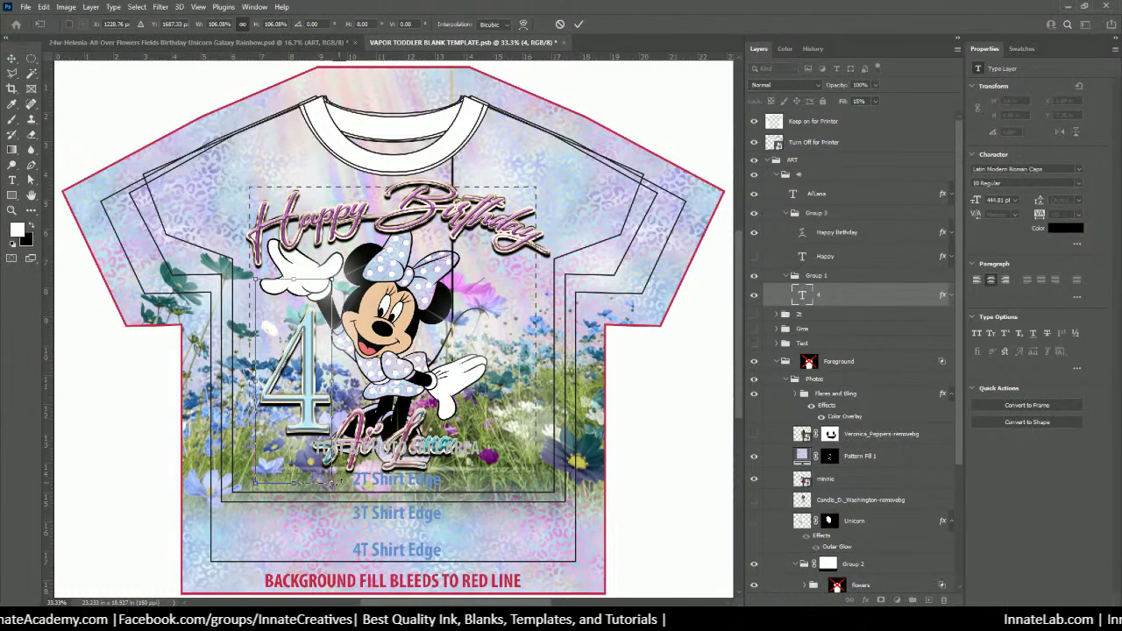
key("Return")
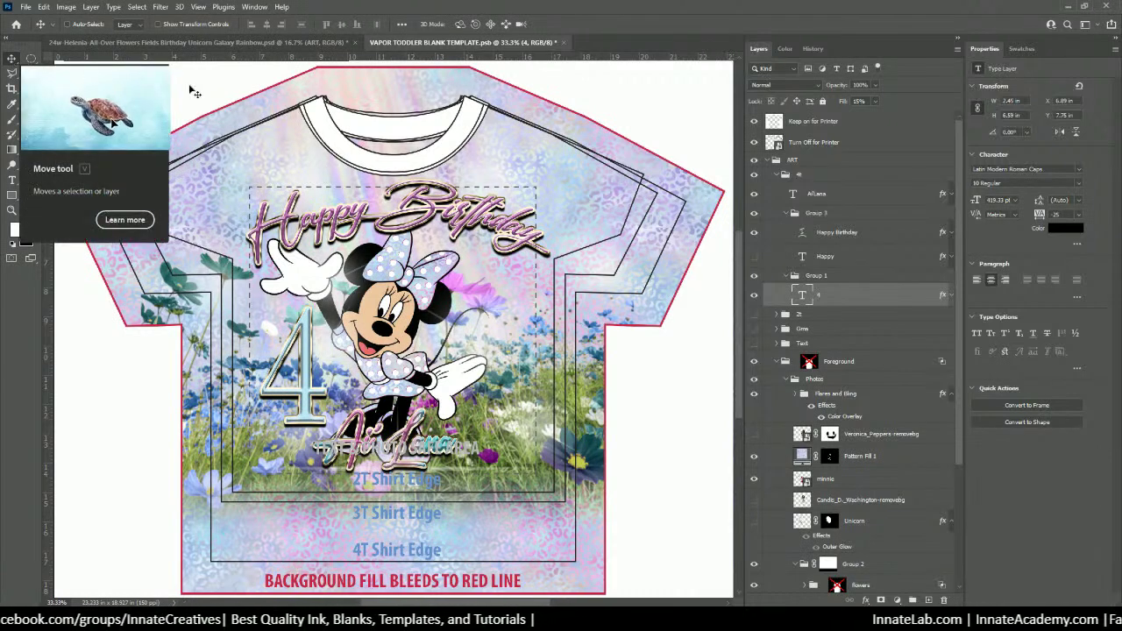
Delete the hidden Happy text layer from the 4t group and collapse the group
left_click(815, 277)
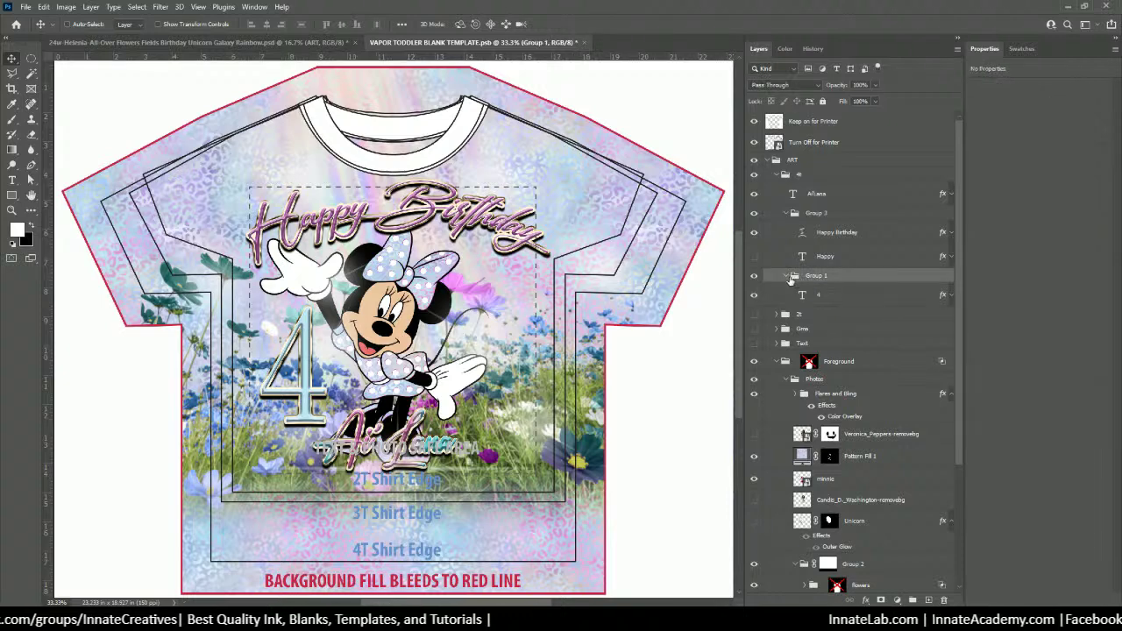
left_click(786, 276)
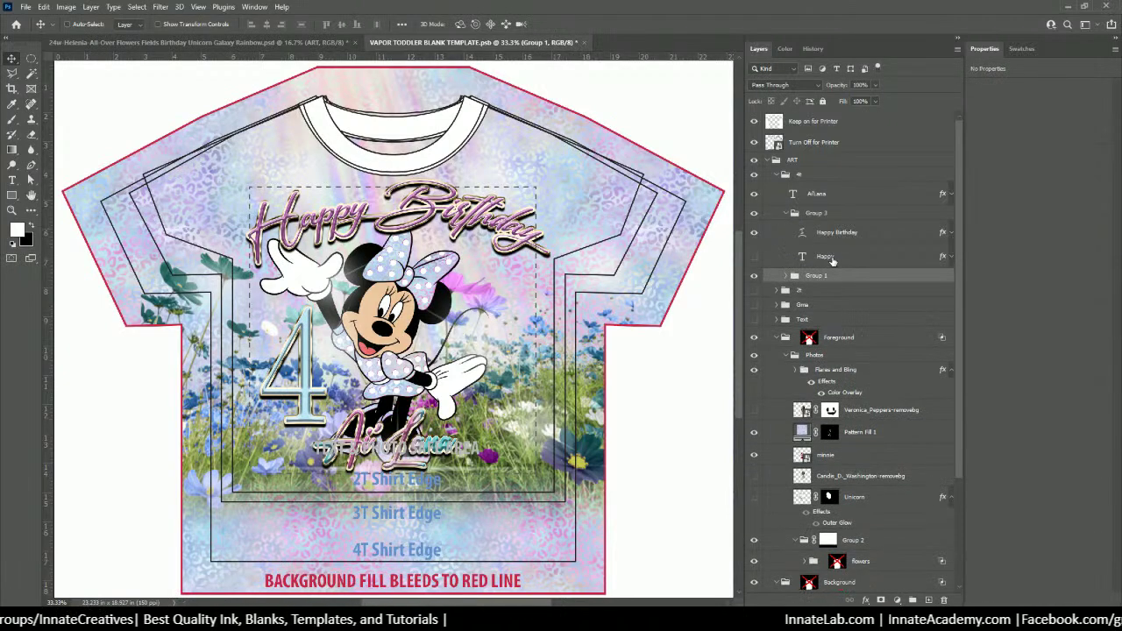
left_click(831, 260)
key("Delete")
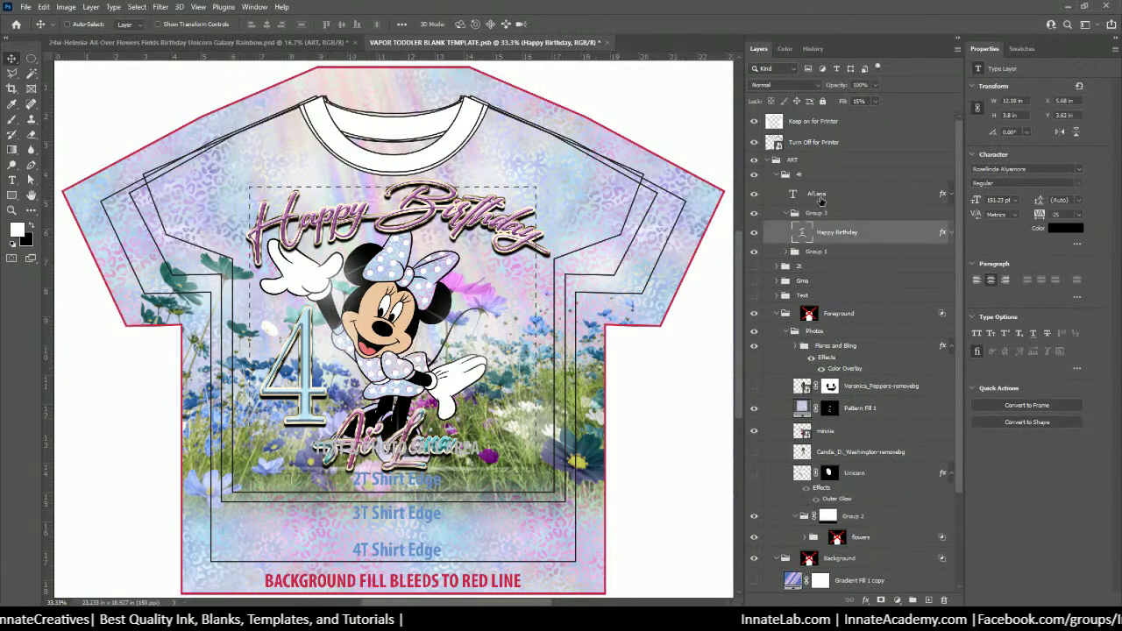
left_click(780, 188)
left_click(777, 176)
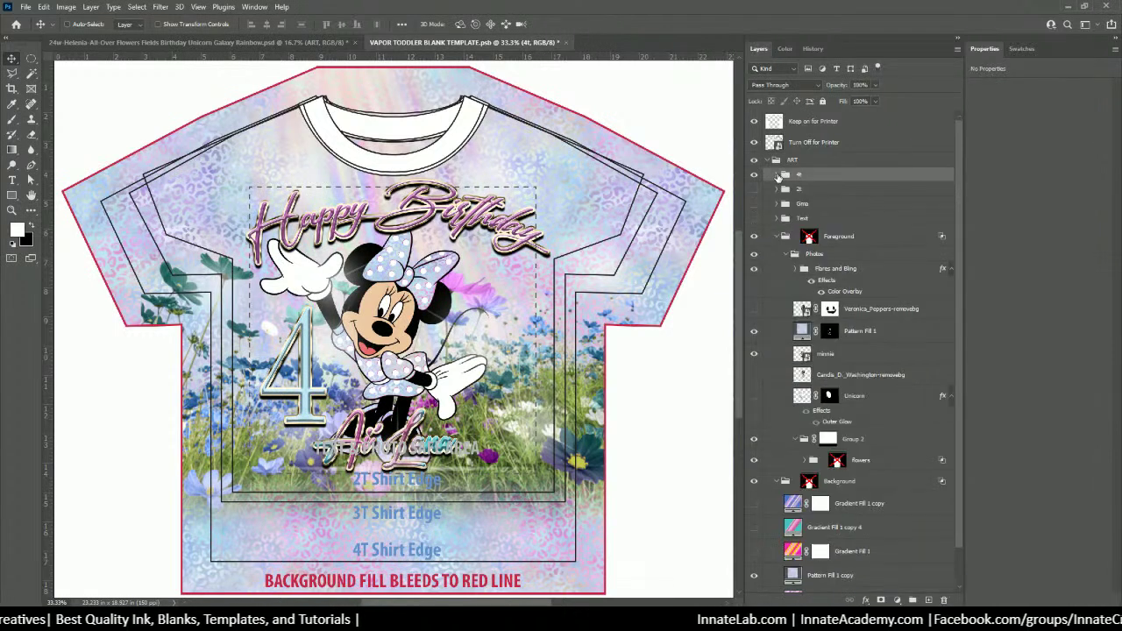
Preview the 4t design without the Turn Off for Printer guides, then switch visibility from the 4t group to 2t
left_click(756, 147)
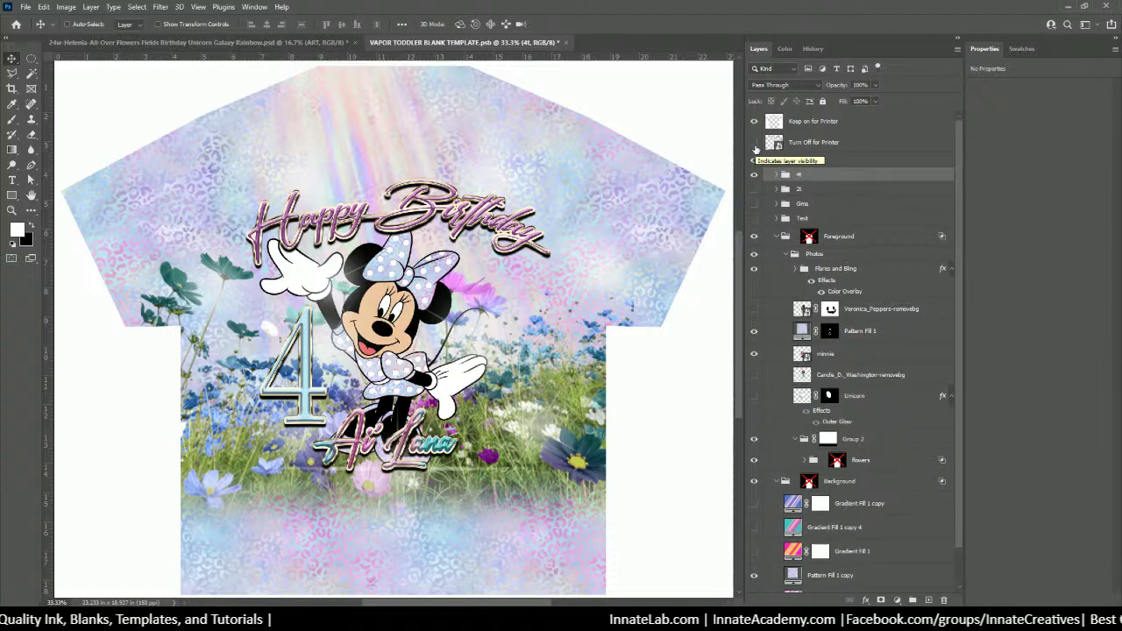
left_click(756, 148)
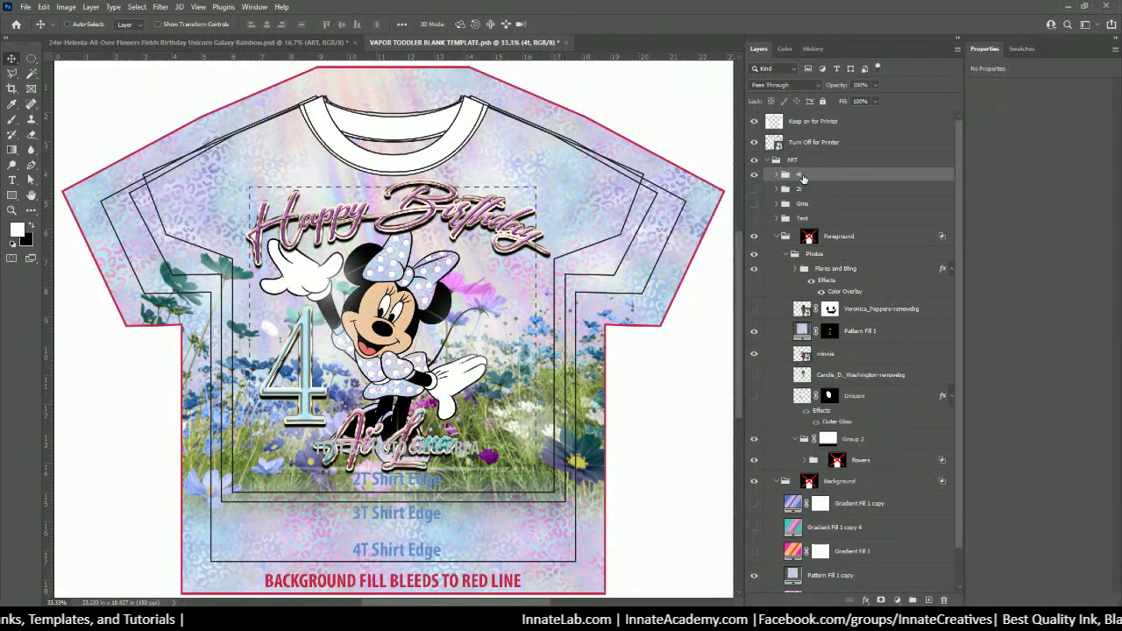
left_click(754, 189)
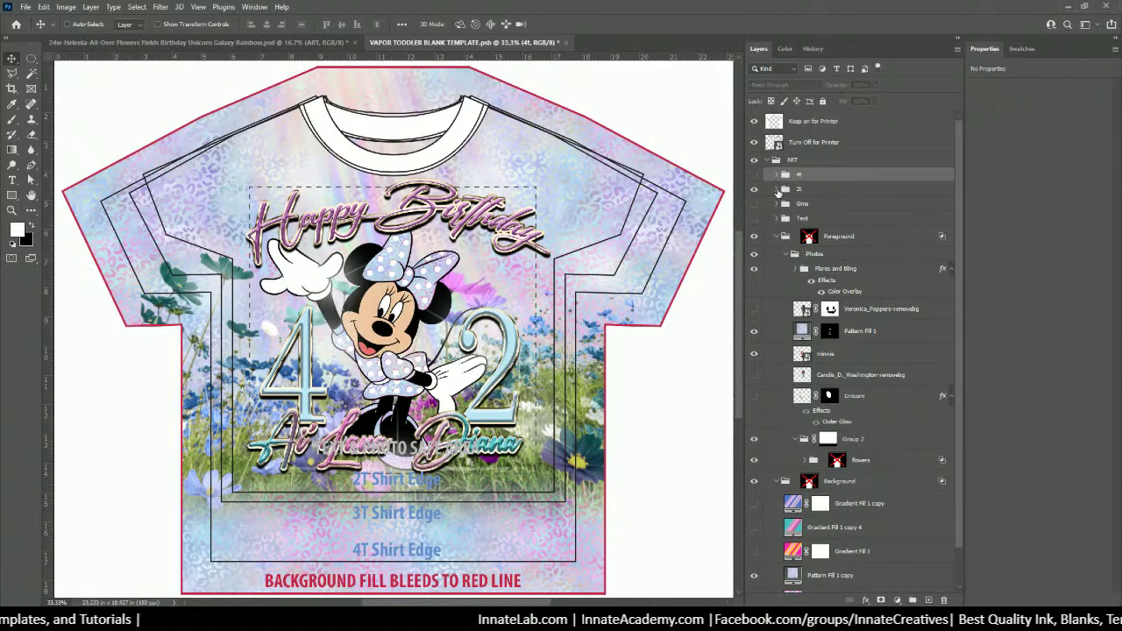
Expand the 2t group and delete its number 2 text layer beside Minnie
left_click(777, 190)
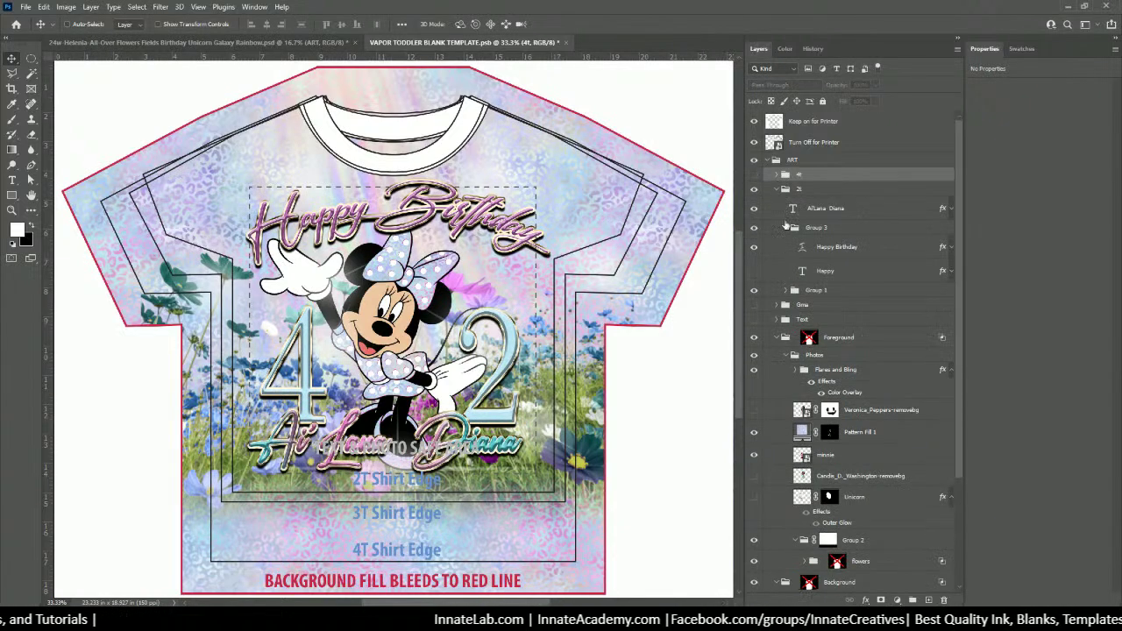
right_click(507, 333)
left_click(543, 354)
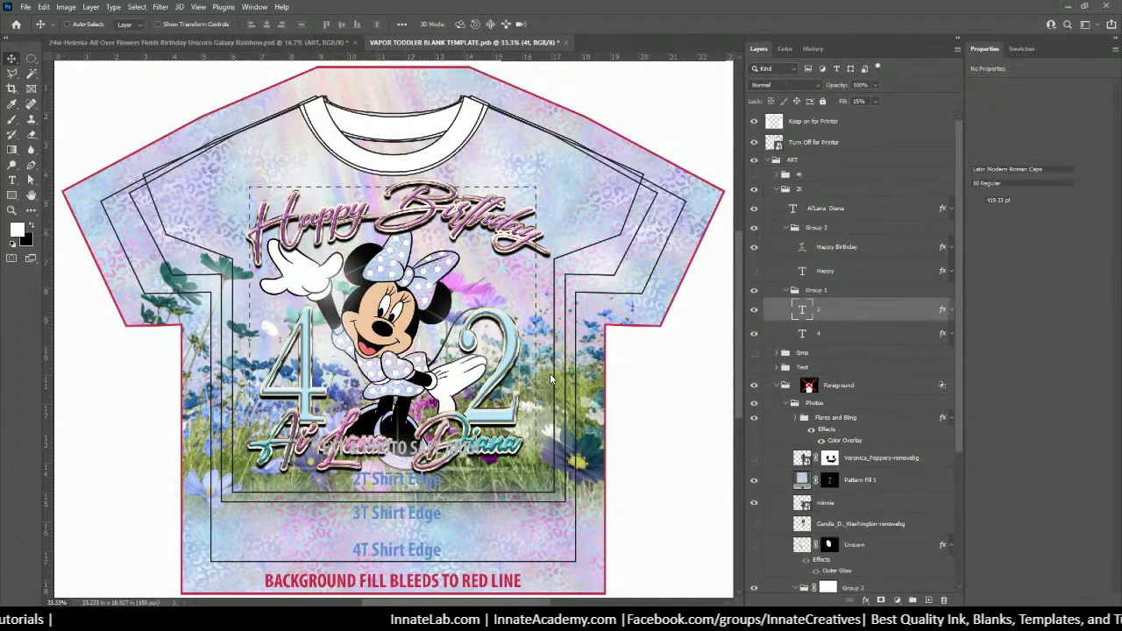
key("Delete")
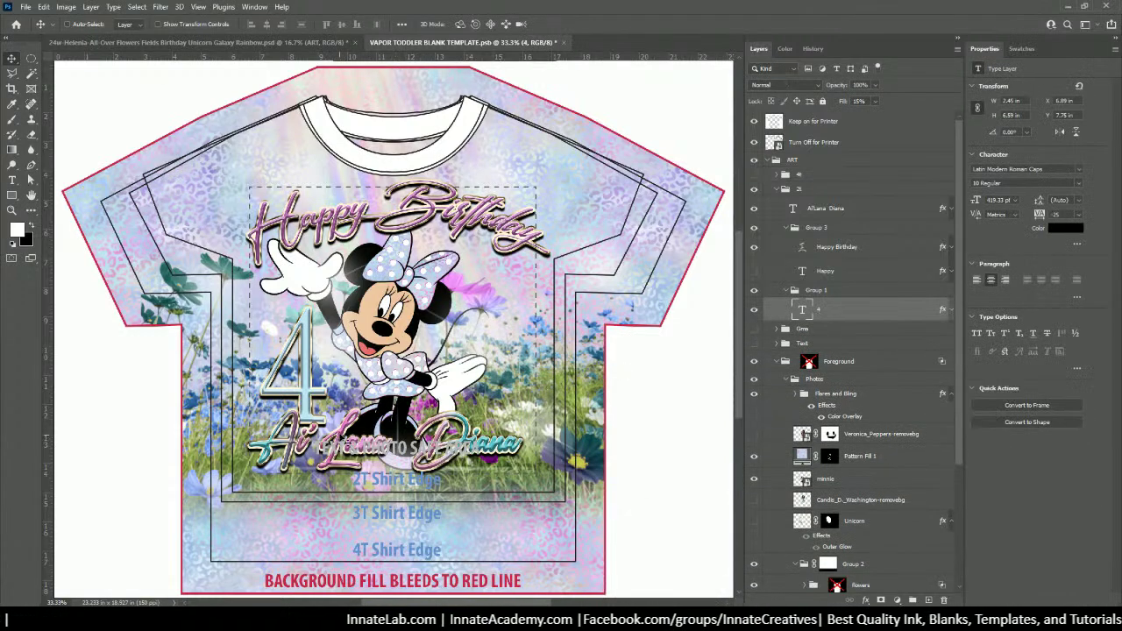
Remove the first child's name from the name text in the 2t group, leaving only the second child's name
right_click(343, 433)
left_click(377, 259)
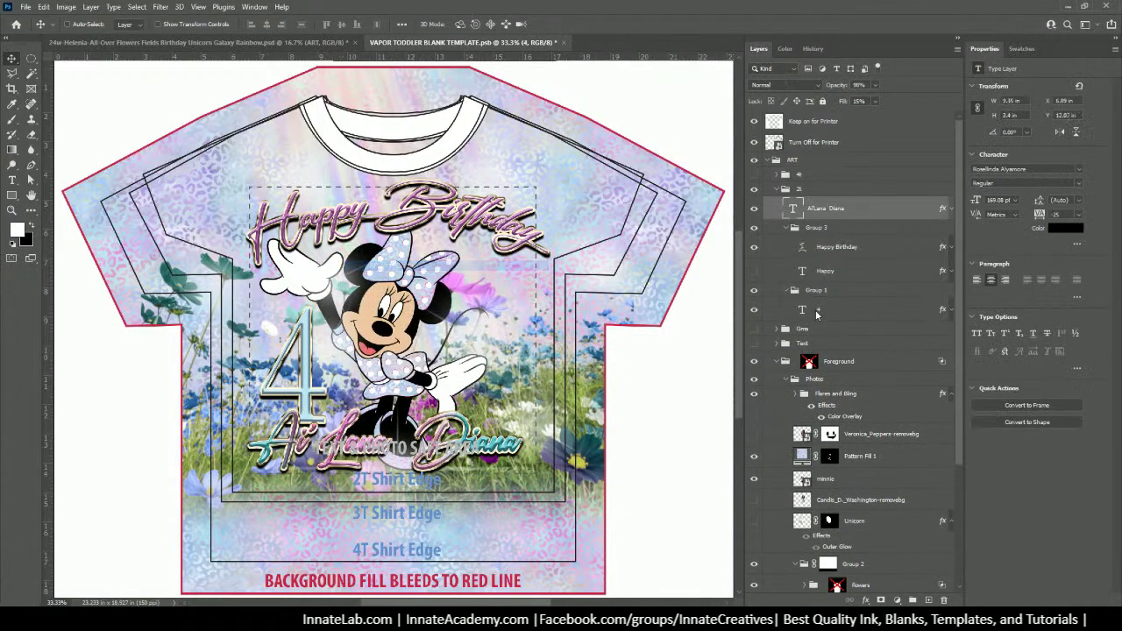
left_click(792, 207)
double_click(792, 207)
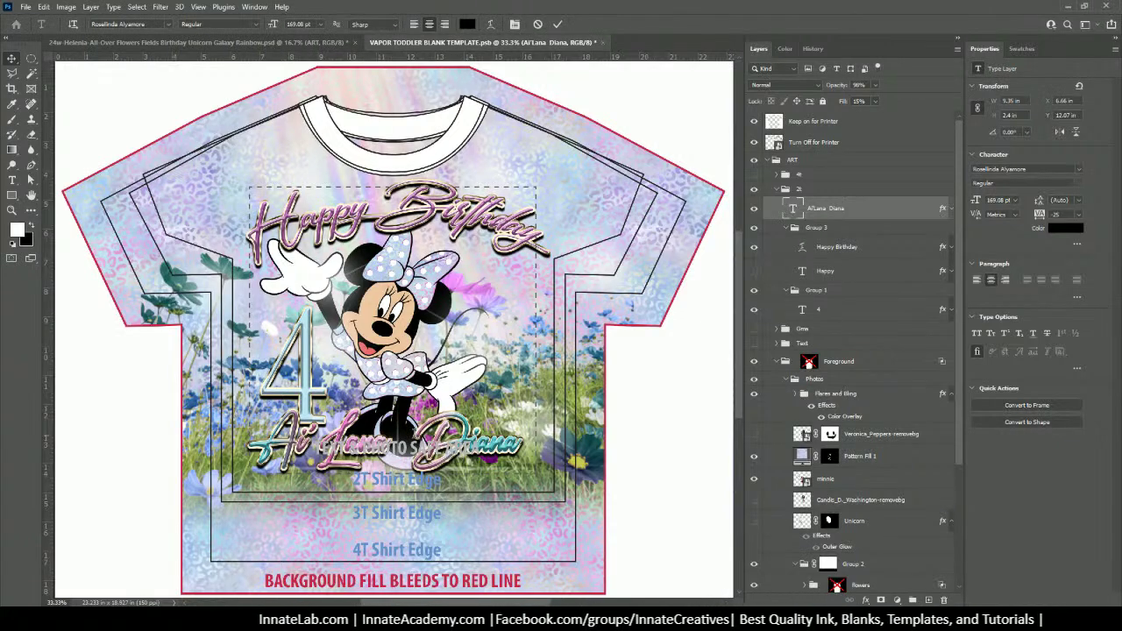
left_click_drag(419, 435, 200, 436)
key("BackSpace")
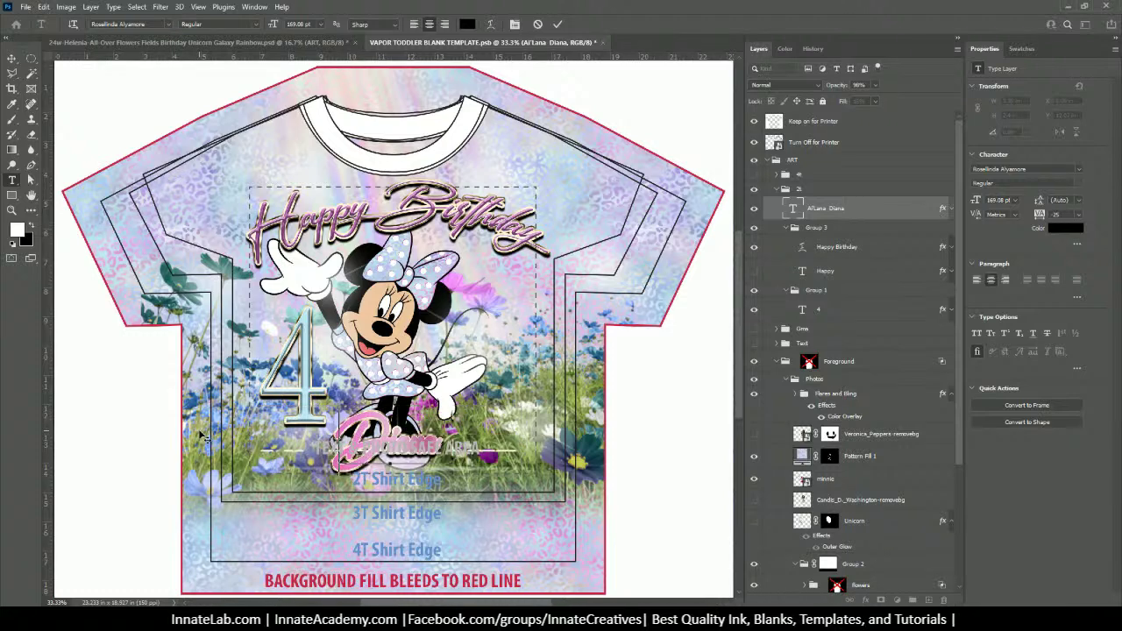
left_click(12, 58)
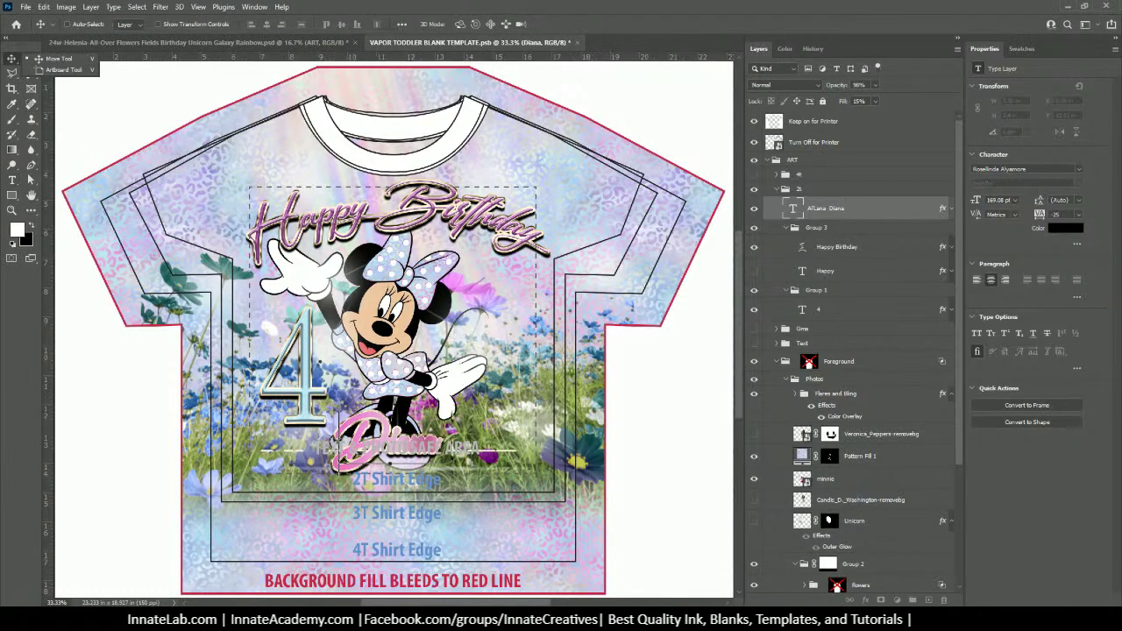
Change the remaining number 4 text in the 2t group to 2
right_click(309, 370)
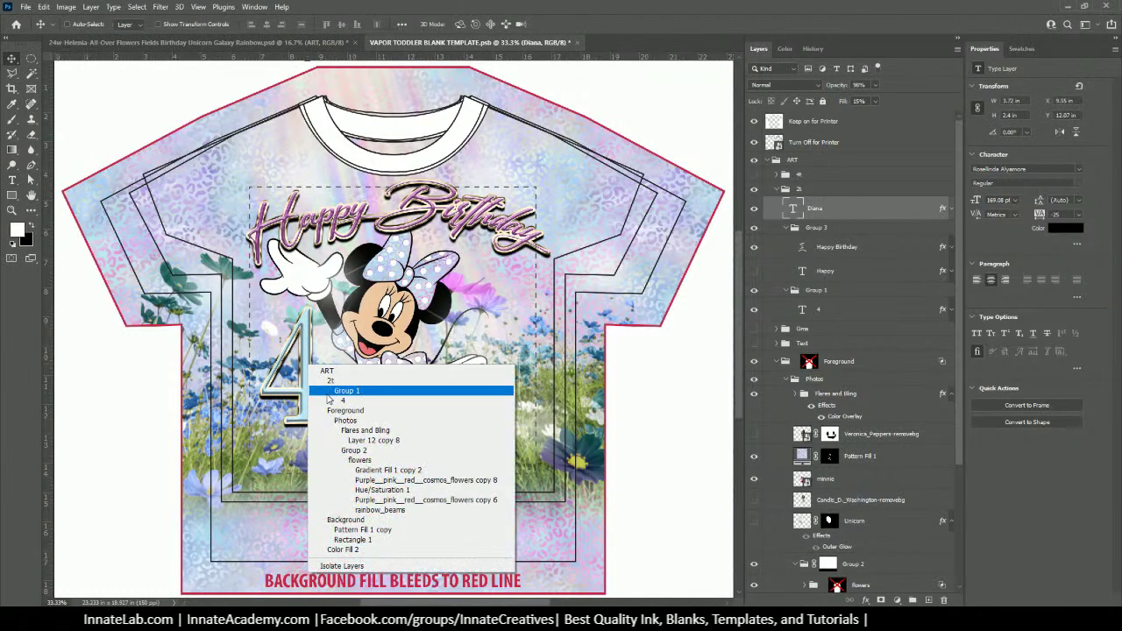
left_click(333, 386)
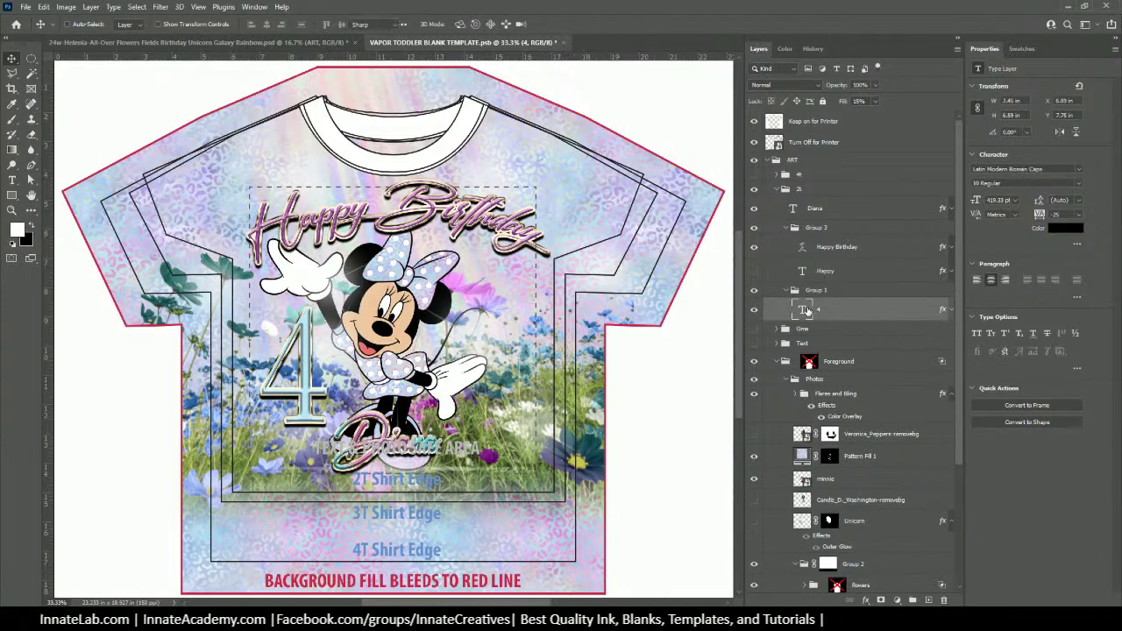
double_click(806, 311)
type("2")
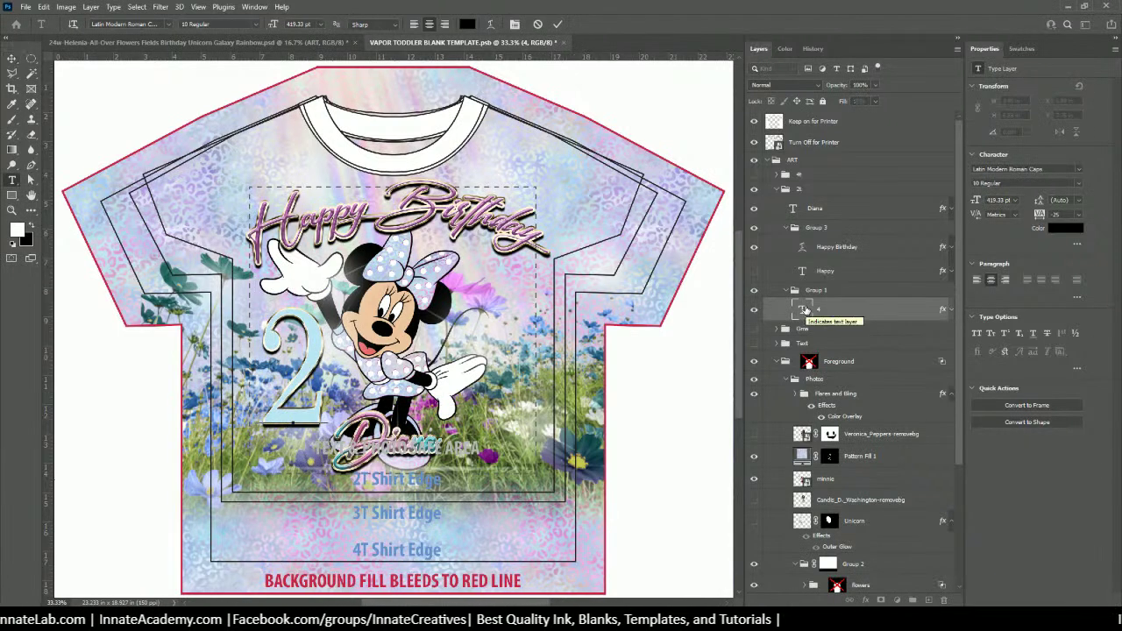
left_click(14, 59)
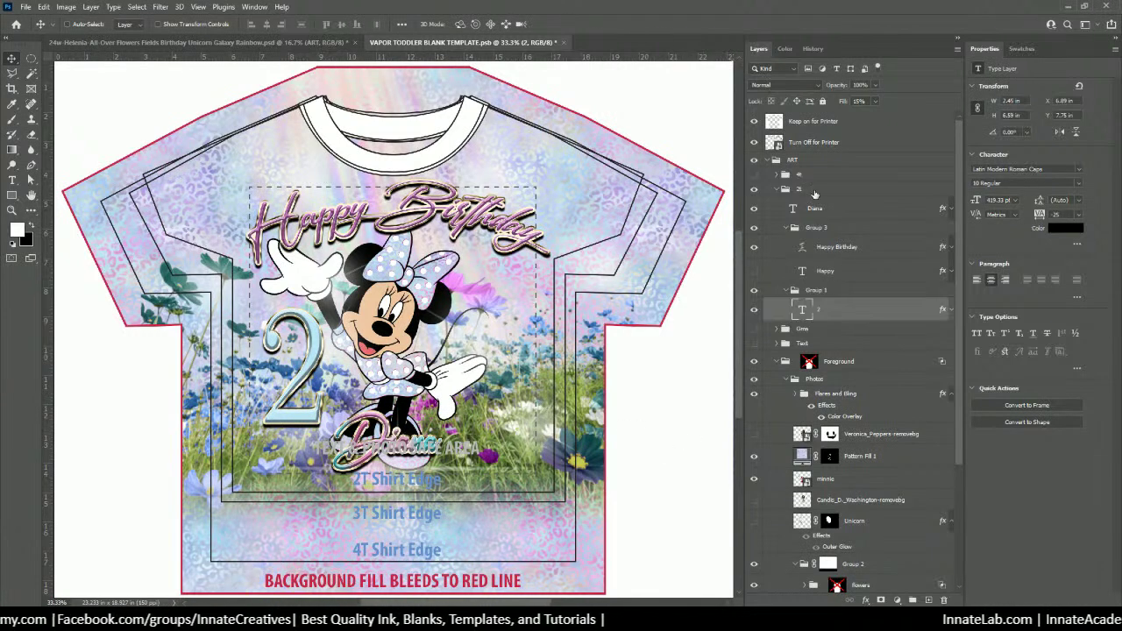
Collapse the 2t group, then switch visibility from 2t to the Gma group
left_click(814, 192)
left_click(777, 189)
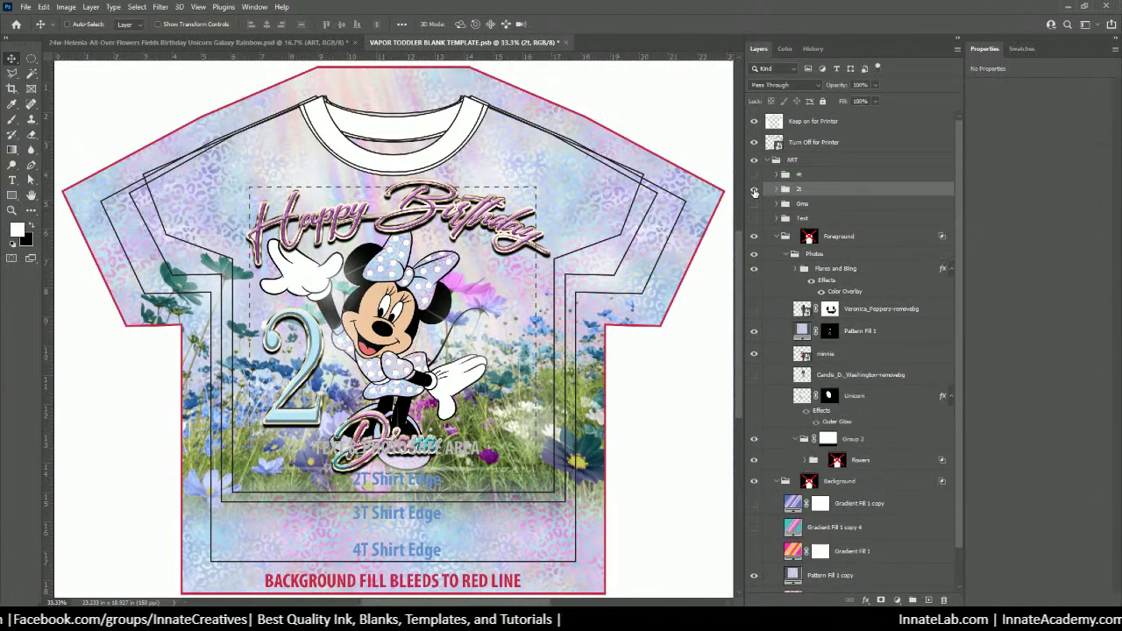
left_click(754, 191)
left_click(754, 204)
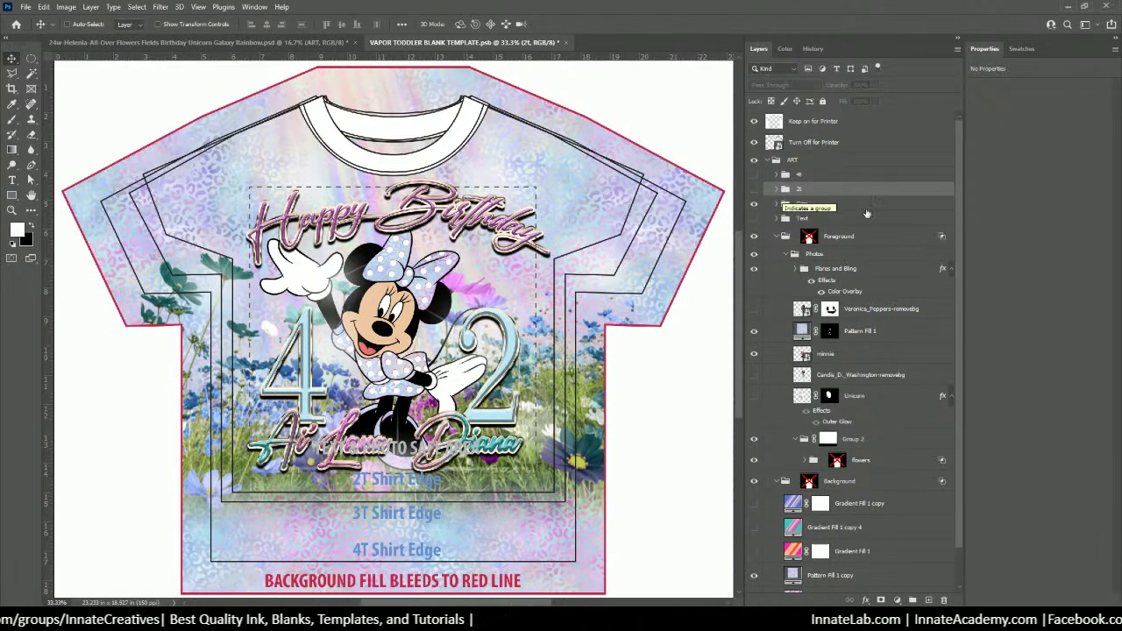
Collapse the Foreground and Background groups and select the Gma group
left_click(785, 241)
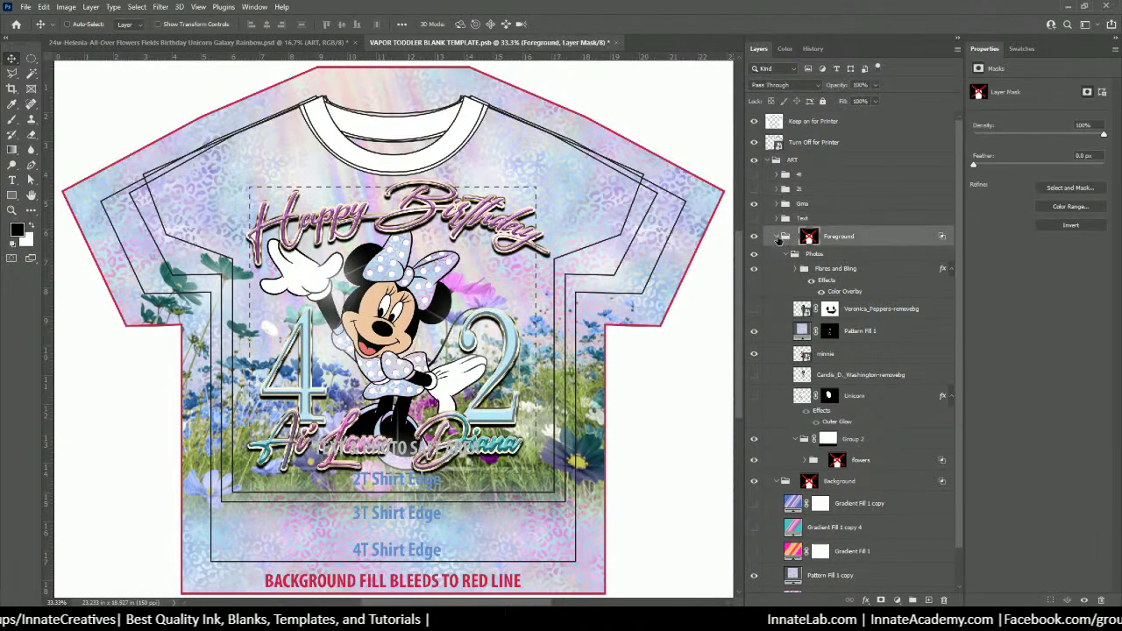
left_click(778, 238)
left_click(776, 257)
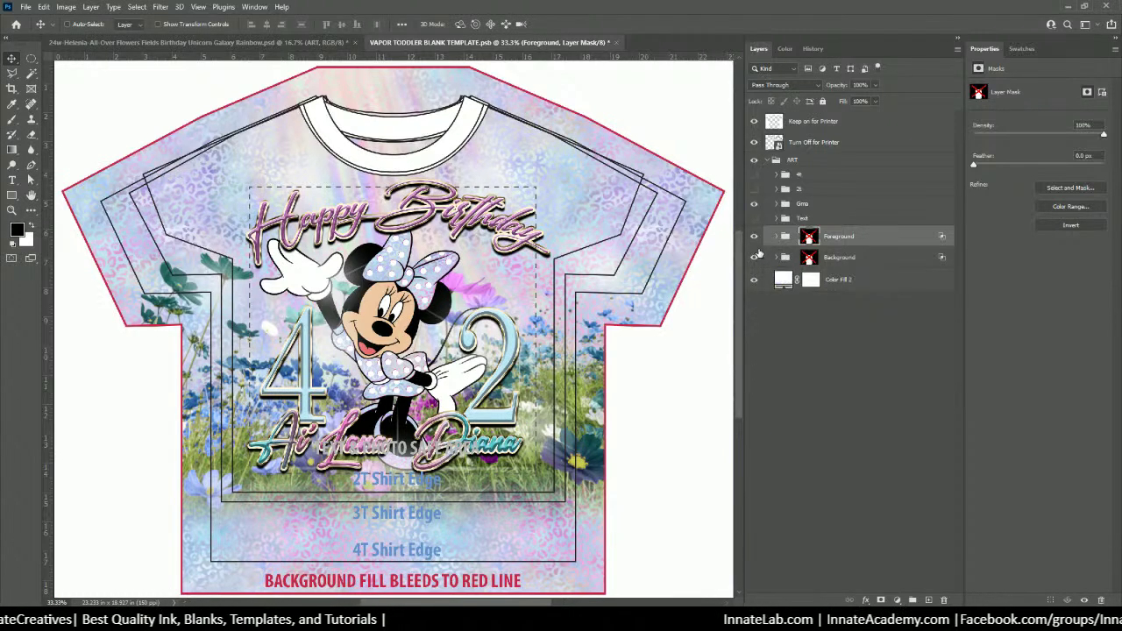
left_click(804, 205)
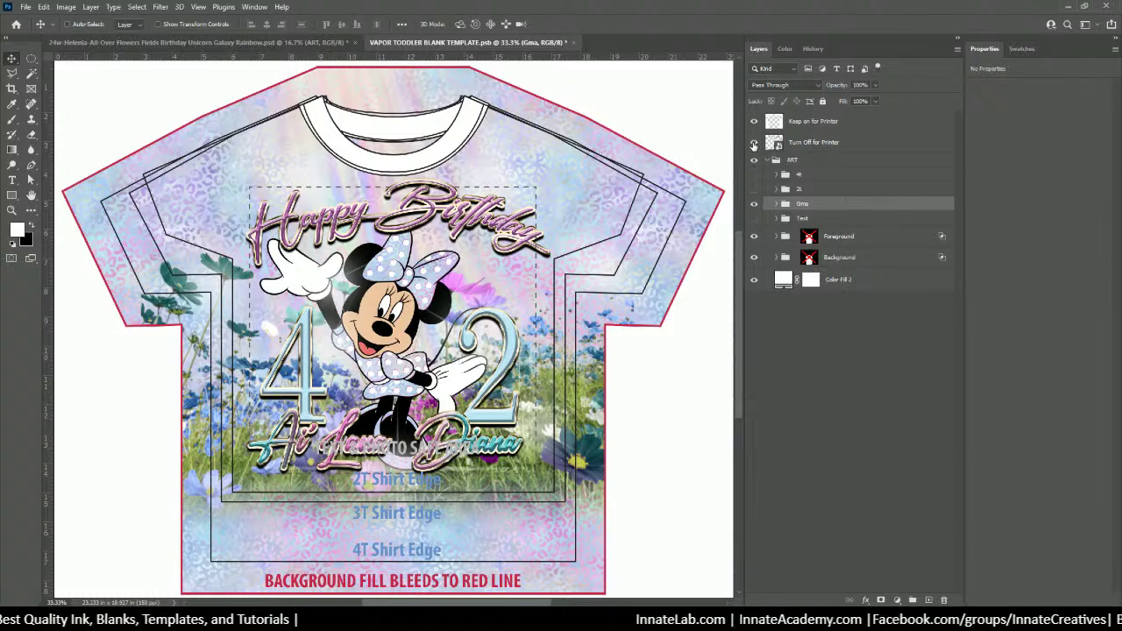
Preview the Gma design without the Turn Off for Printer guides, restore the guides, and hide the Gma group
left_click(754, 143)
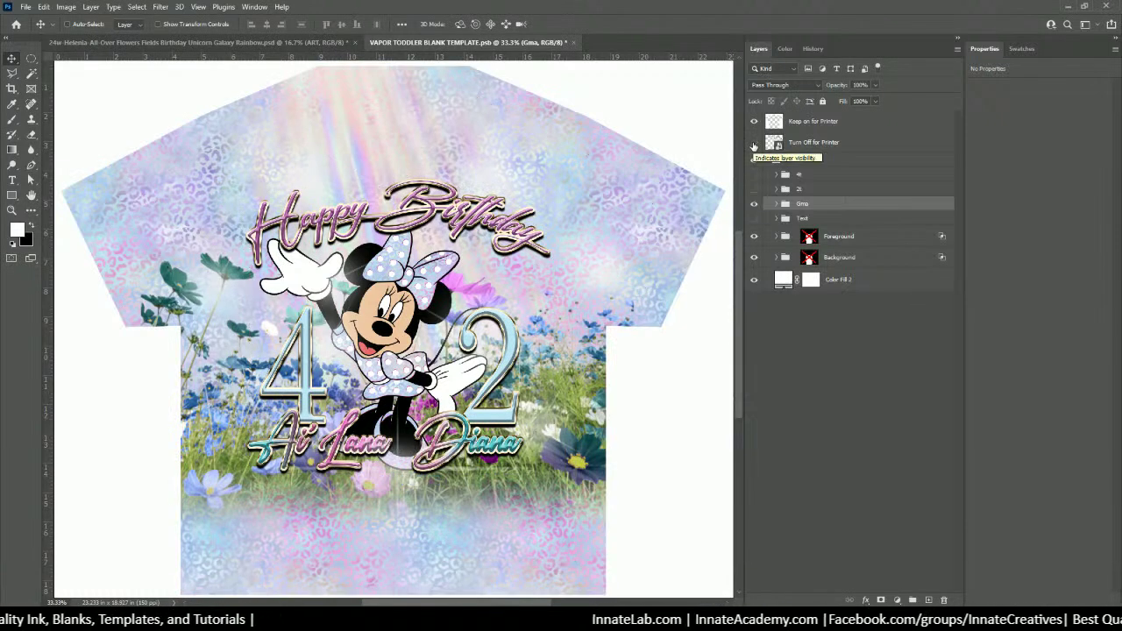
left_click(754, 145)
left_click(754, 204)
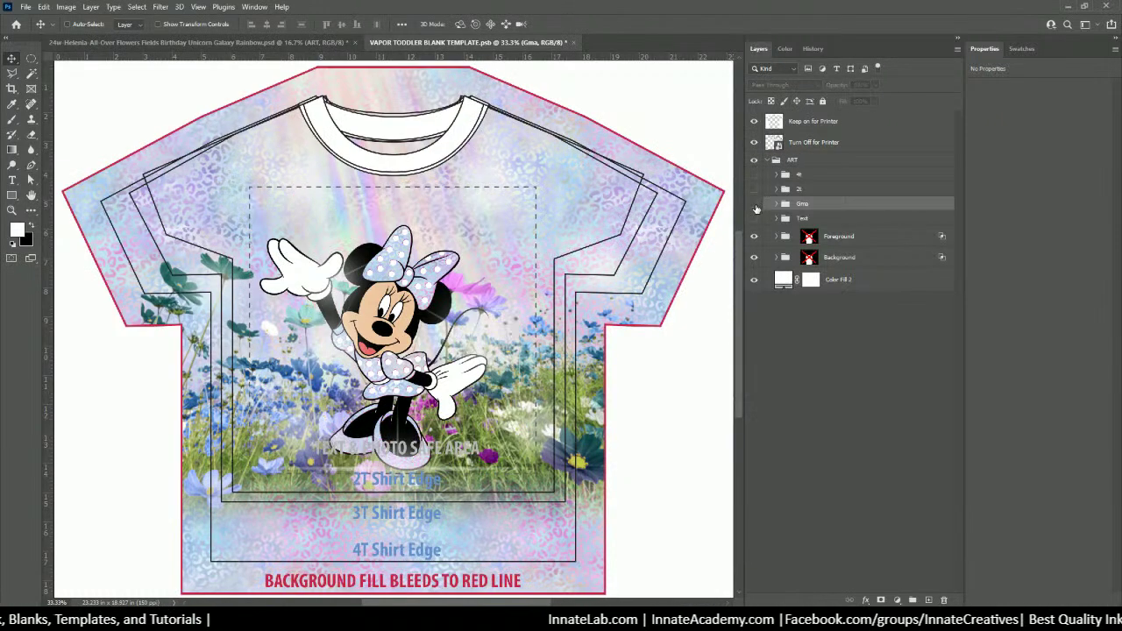
Compare the 4t and 2t designs by toggling their visibility with the Turn Off for Printer guides hidden, ending with both groups shown
left_click(755, 176)
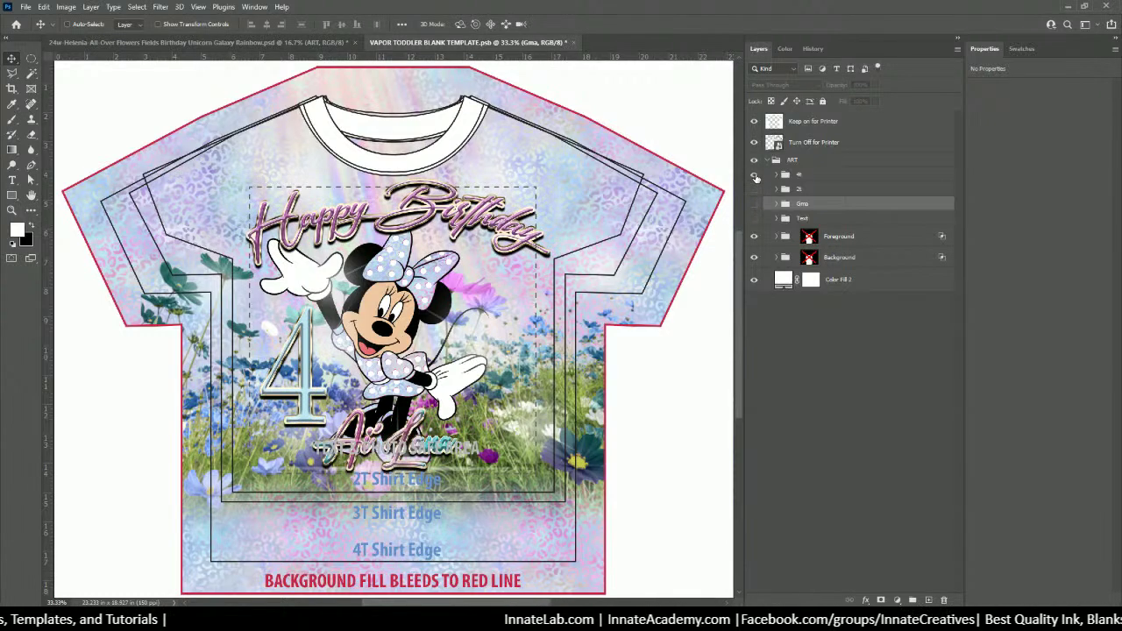
left_click(755, 177)
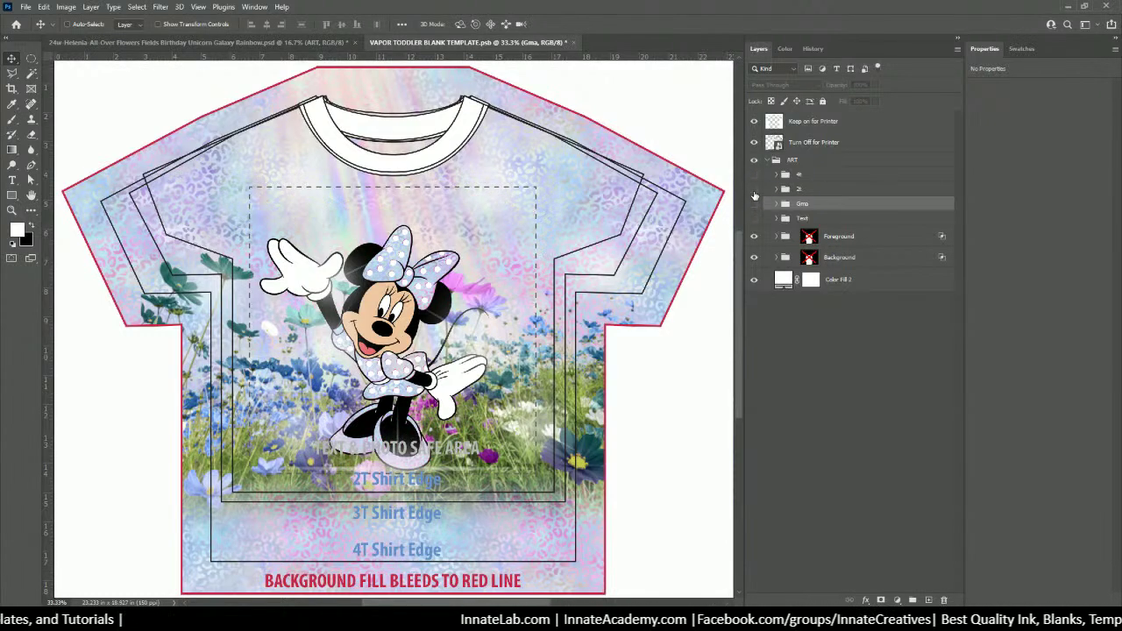
left_click(755, 190)
left_click(755, 143)
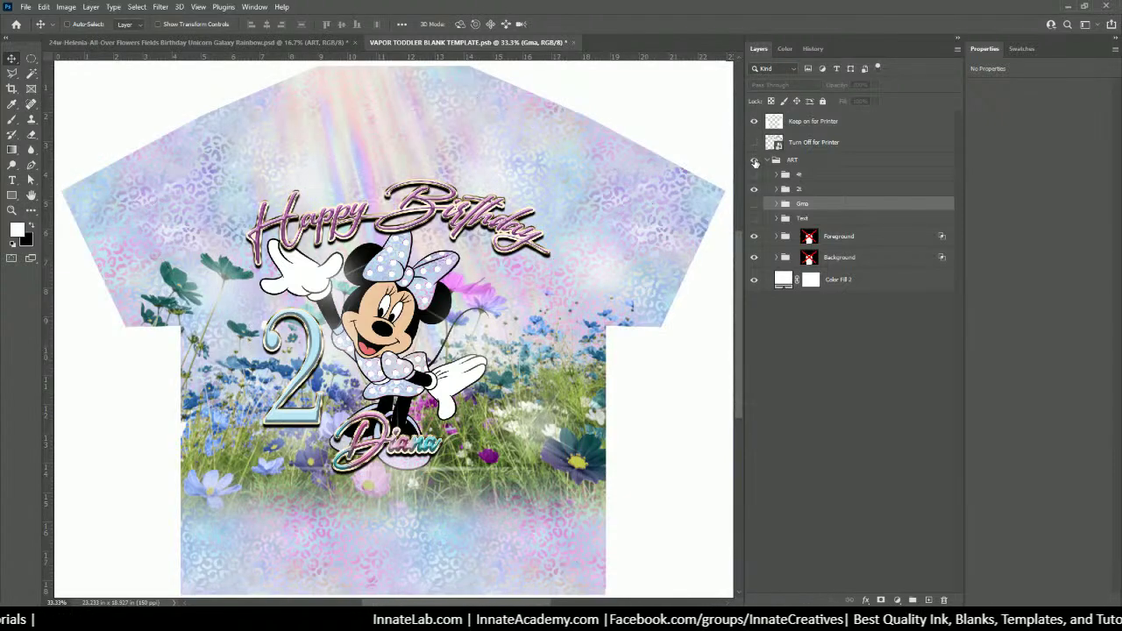
left_click(755, 177)
left_click(754, 190)
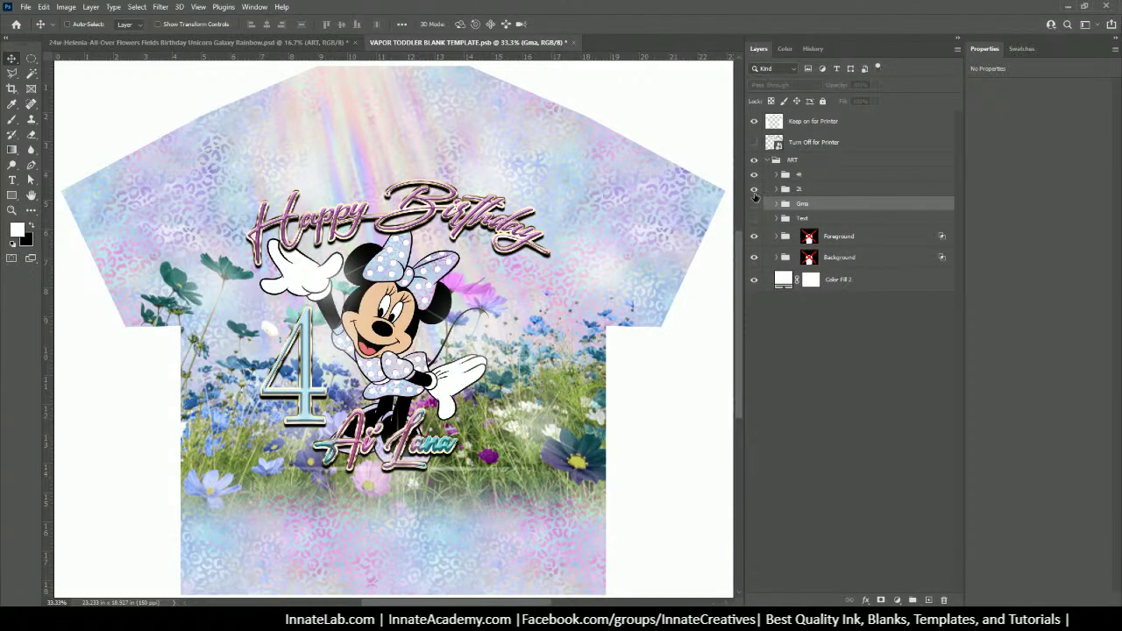
left_click(754, 176)
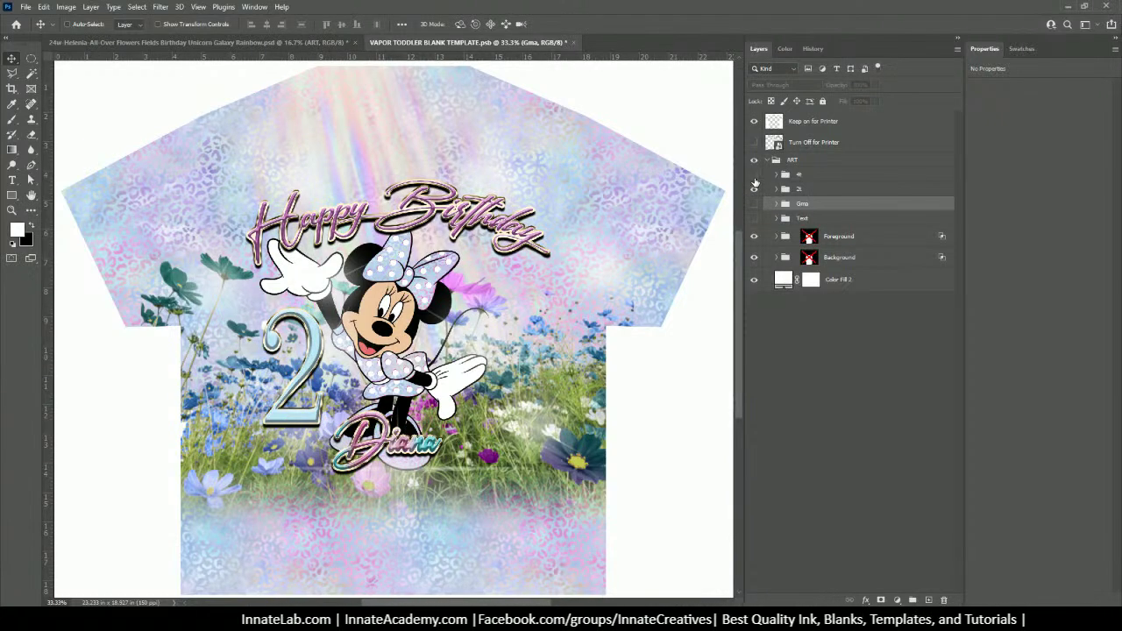
left_click(755, 180)
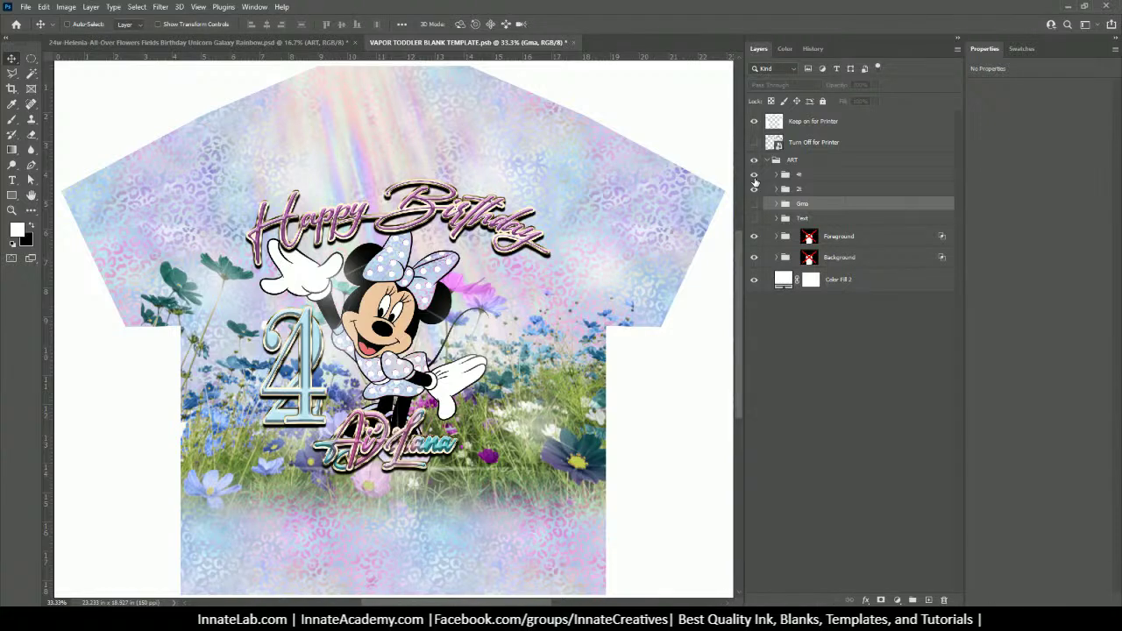
left_click(755, 180)
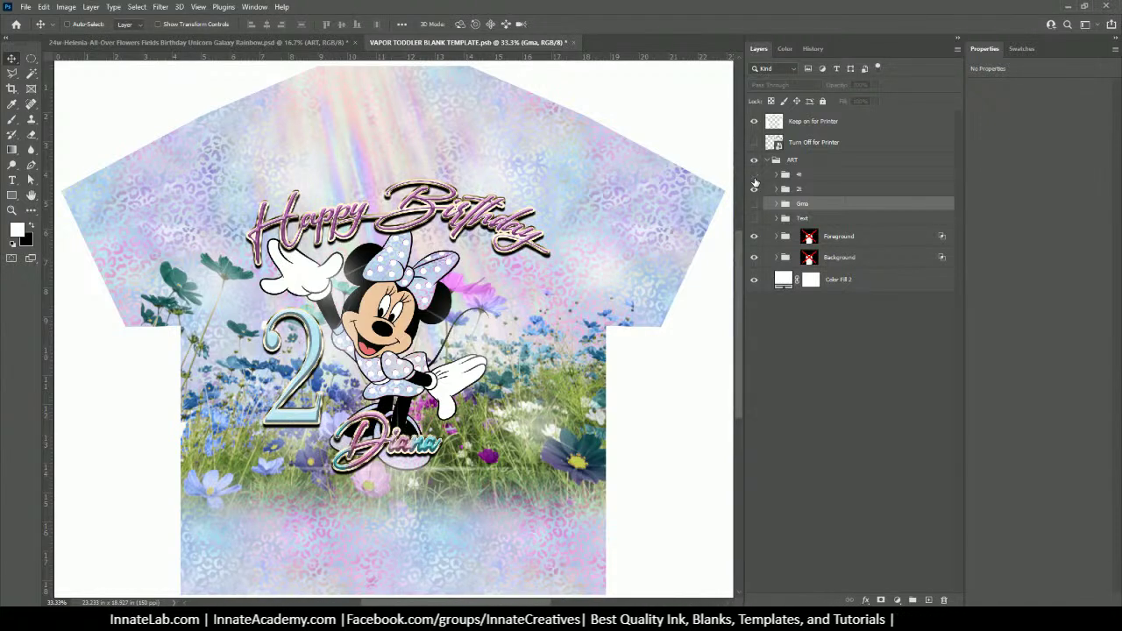
left_click(756, 176)
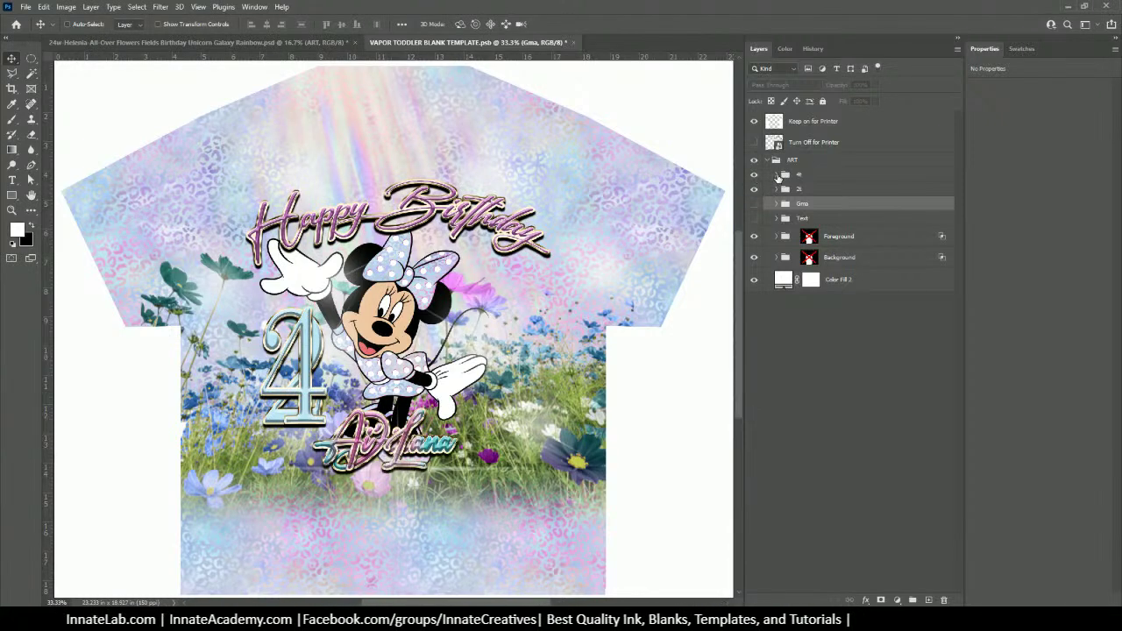
Set the Bevel & Emboss on the 4t group's name text to 344% depth and 10 px size
left_click(775, 175)
left_click(816, 194)
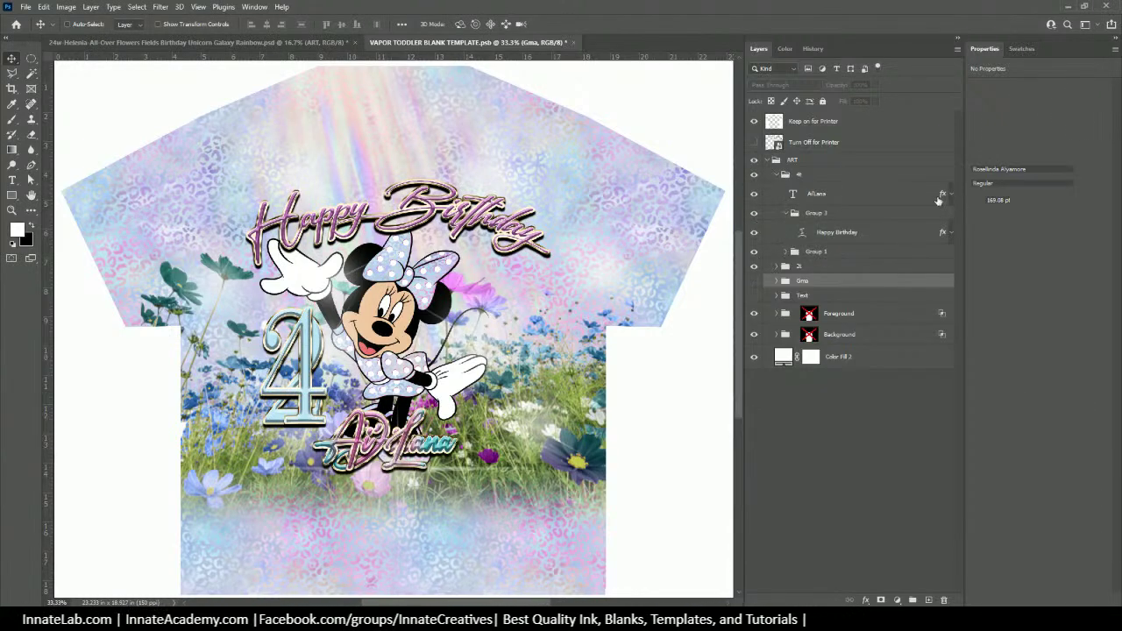
double_click(944, 195)
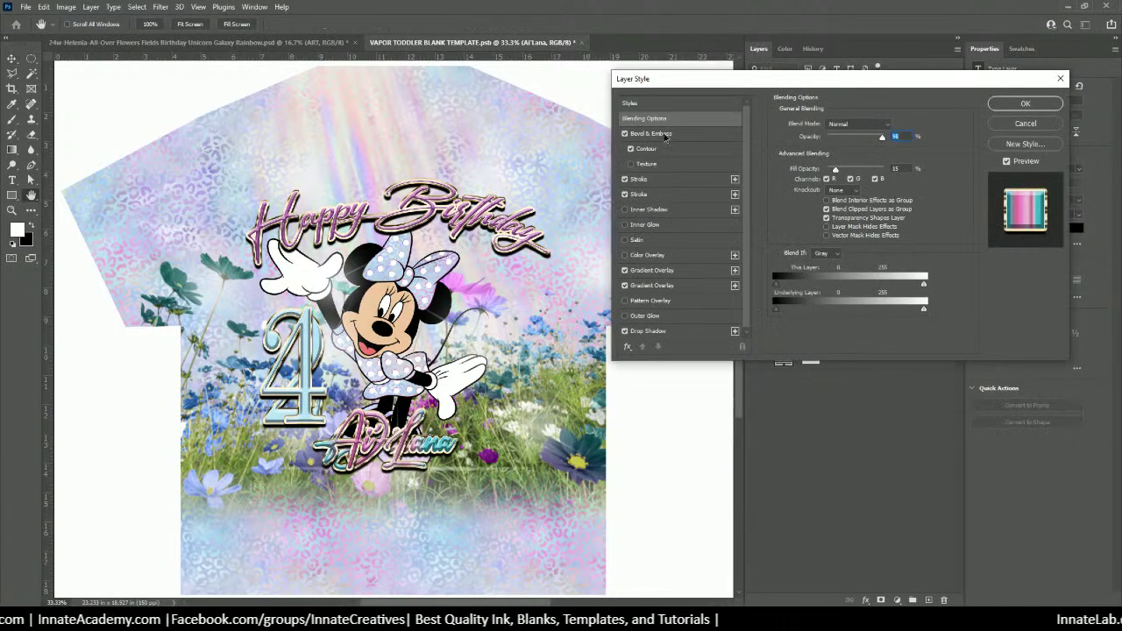
left_click(653, 133)
left_click_drag(855, 152, 840, 150)
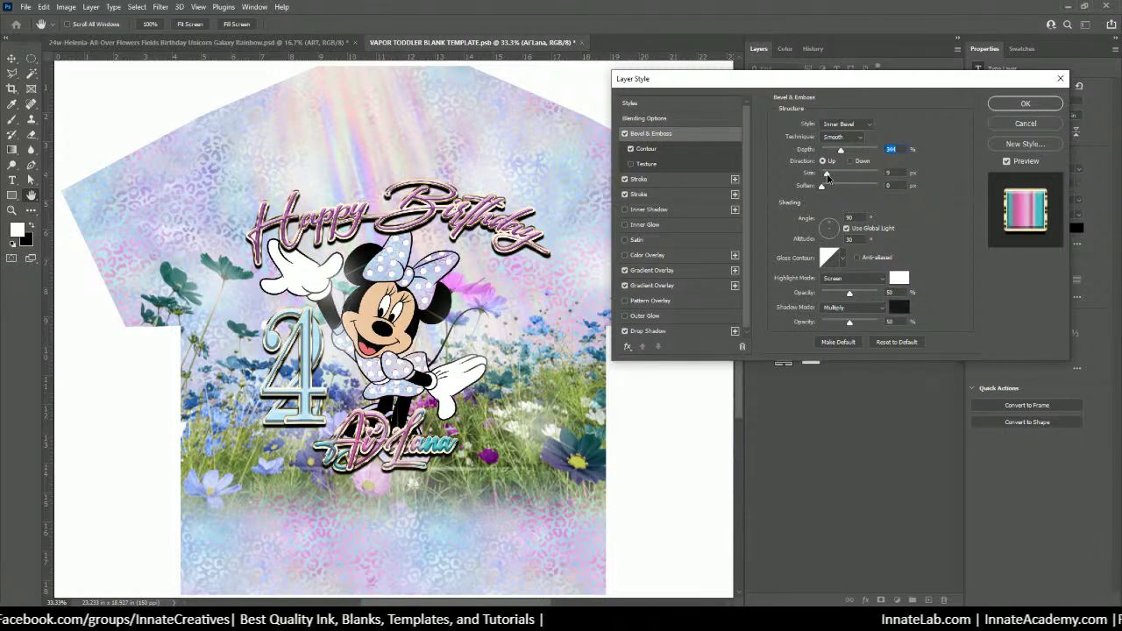
left_click_drag(830, 177, 826, 178)
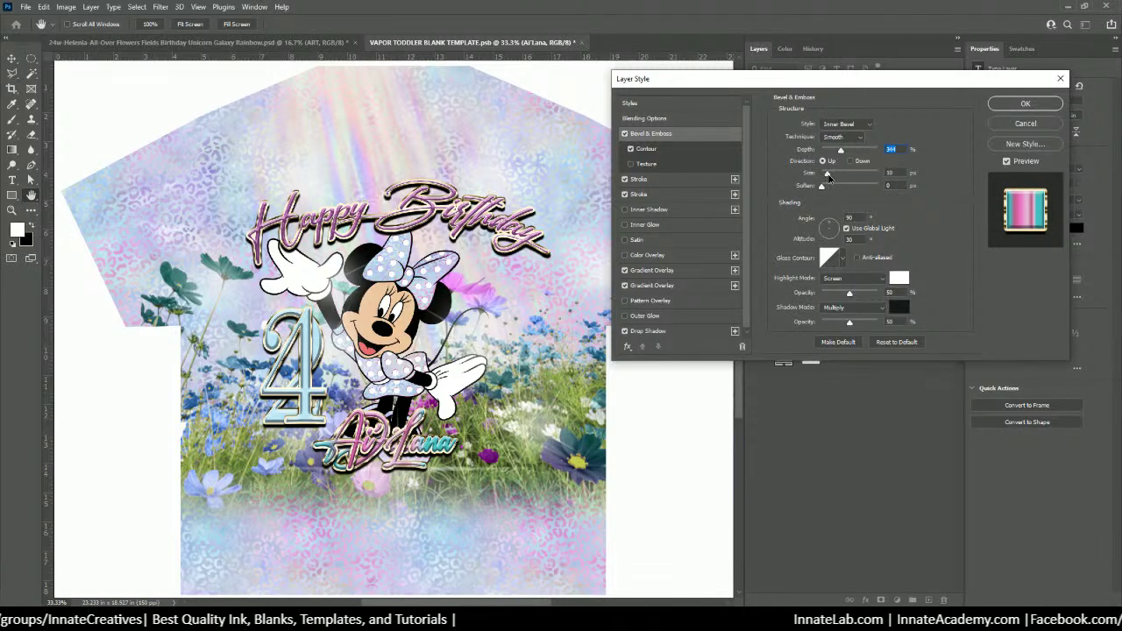
left_click(829, 176)
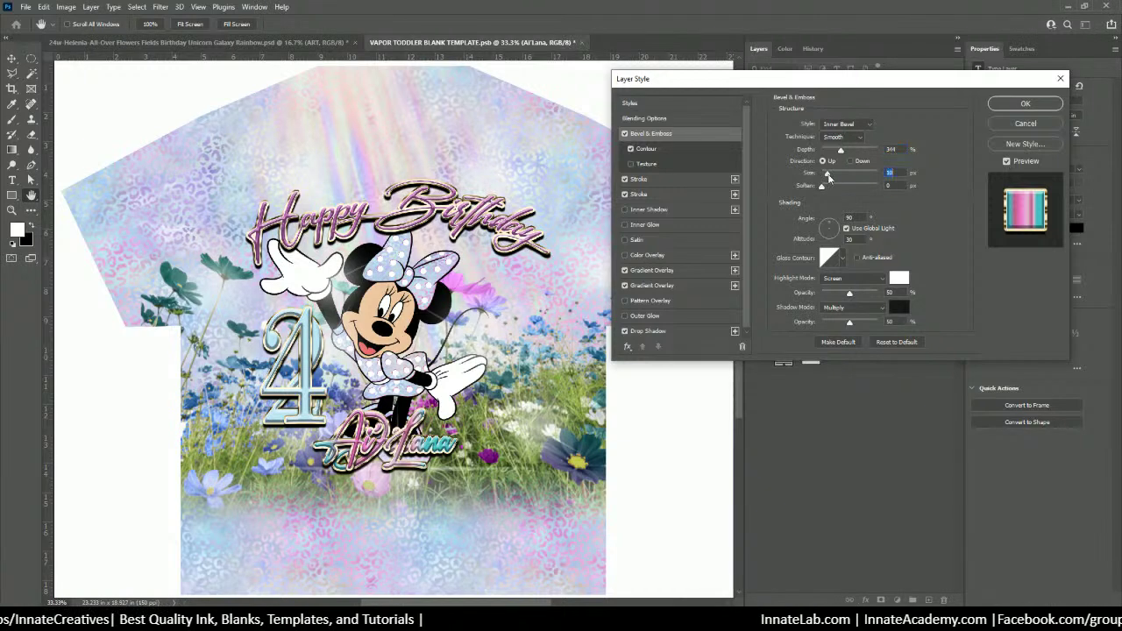
left_click(631, 149)
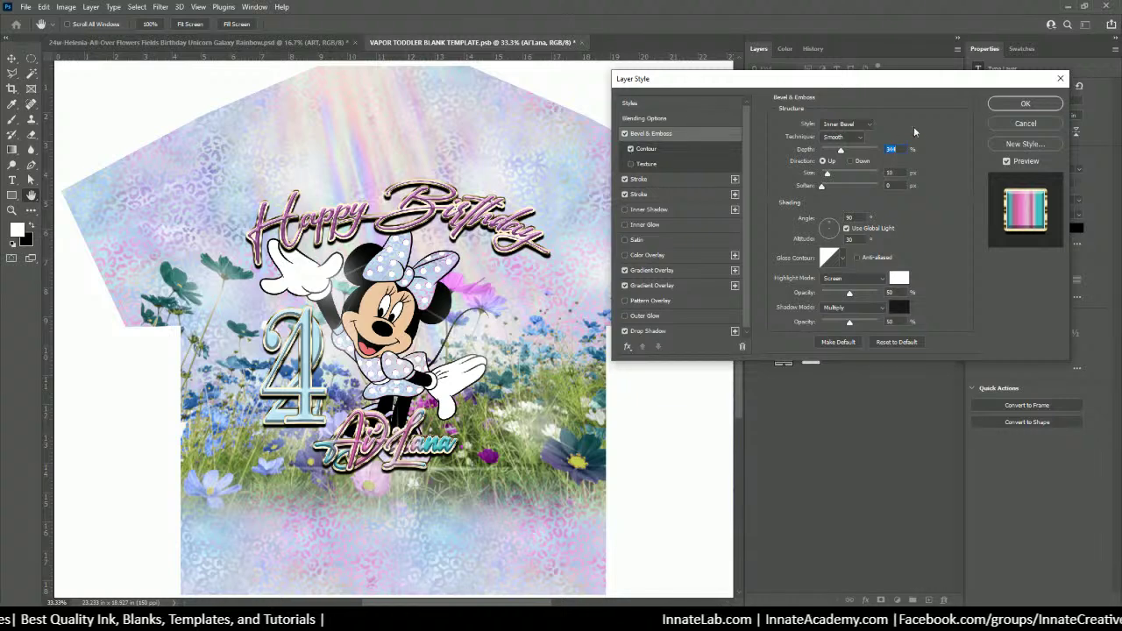
left_click(1009, 107)
Copy the layer style of the 4t group's name text onto the name text in the 2t group
right_click(858, 193)
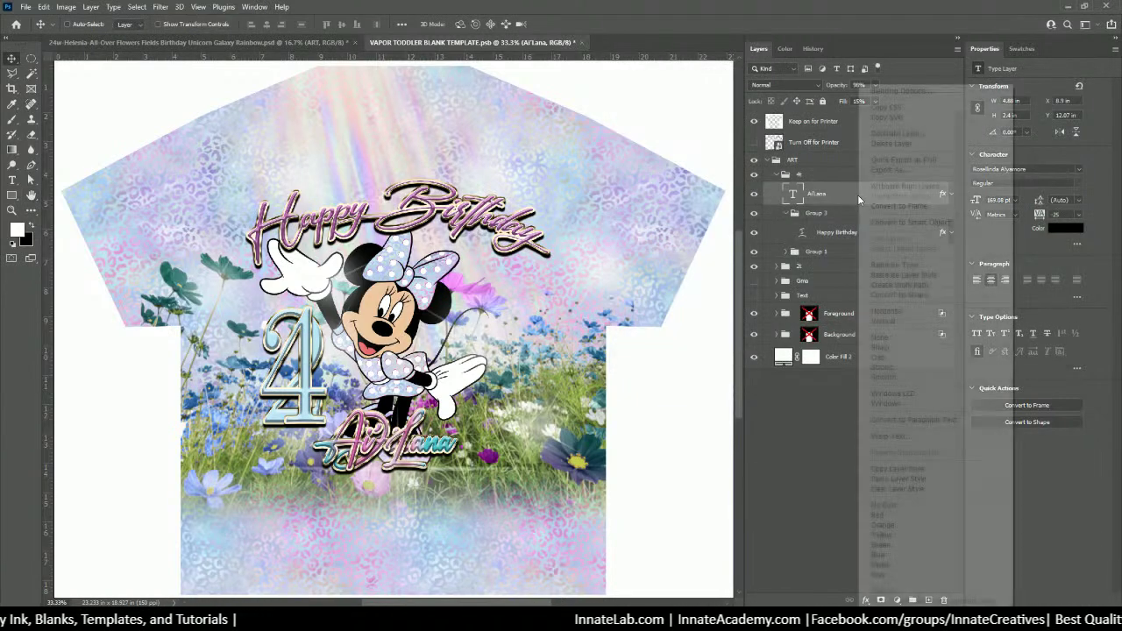
left_click(911, 470)
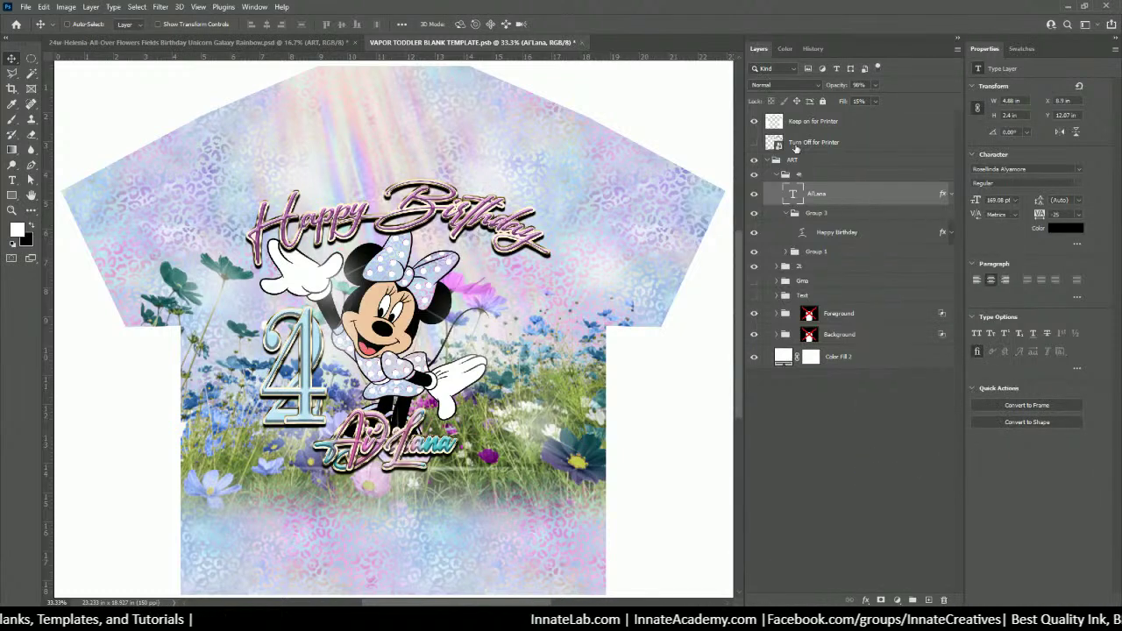
left_click(776, 268)
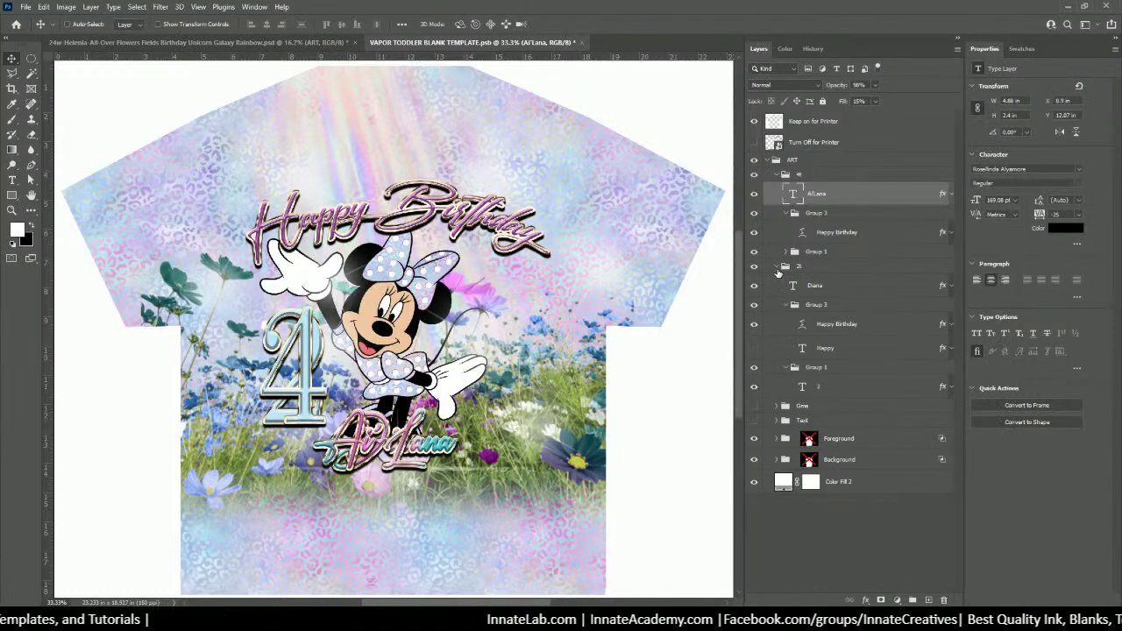
right_click(828, 289)
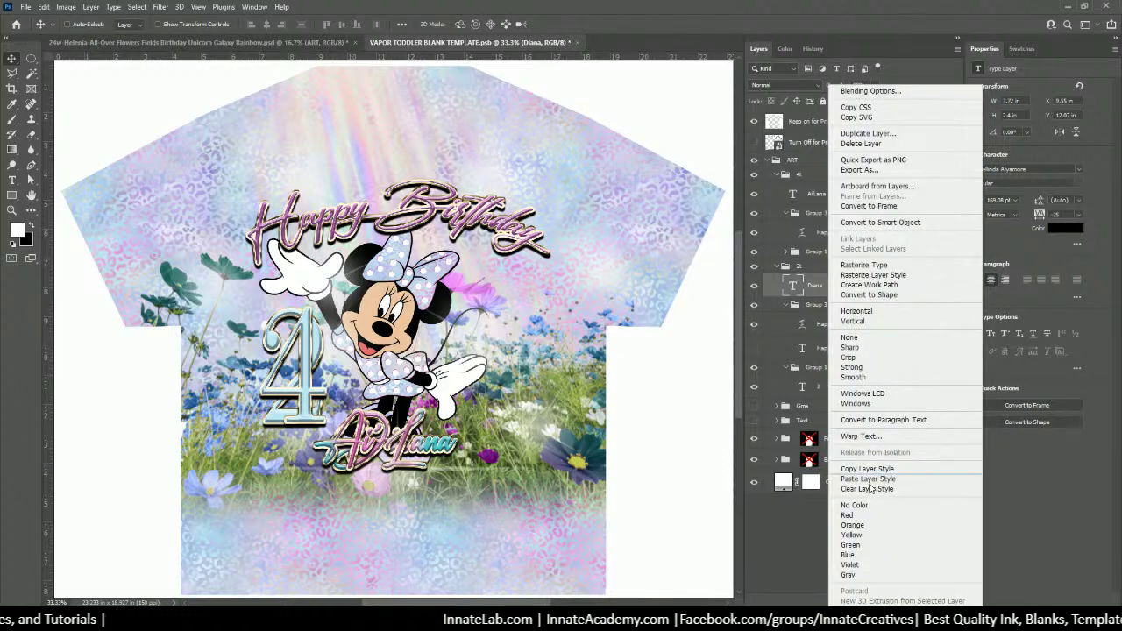
left_click(865, 481)
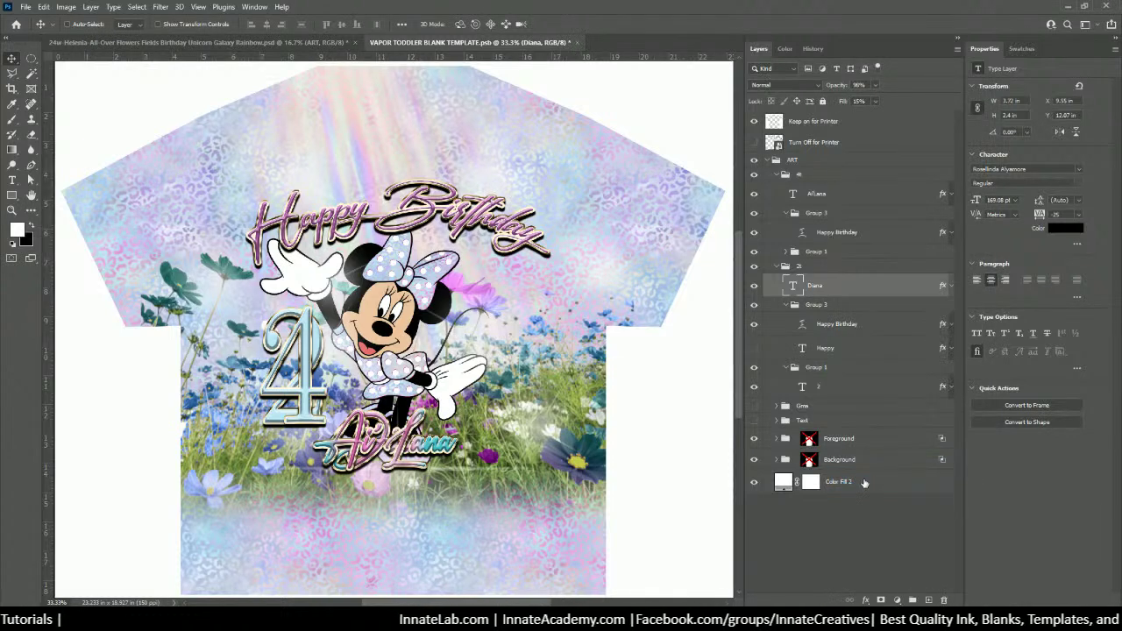
Collapse the 4t and 2t groups, hide the 2t group, and toggle the 4t group off and back on
left_click(777, 175)
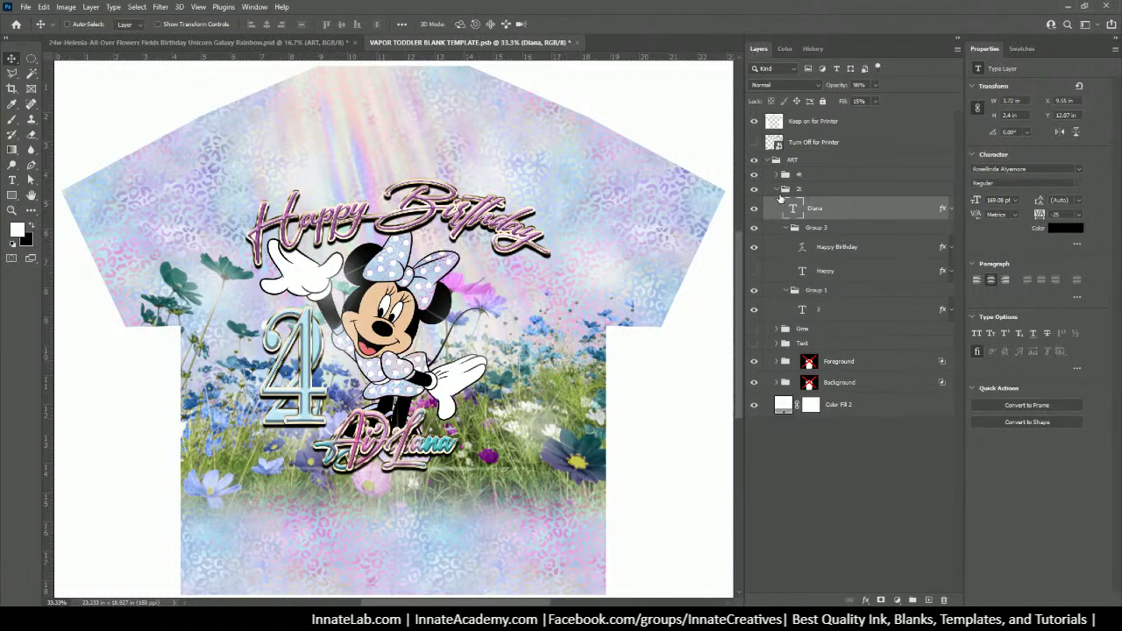
left_click(777, 190)
left_click(755, 188)
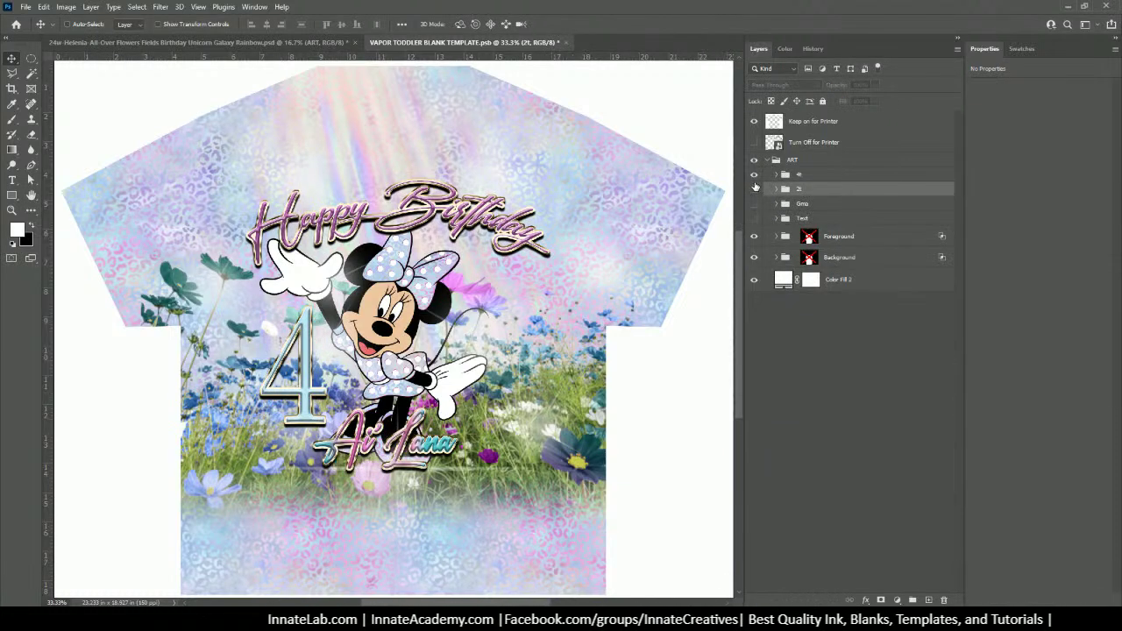
left_click(754, 177)
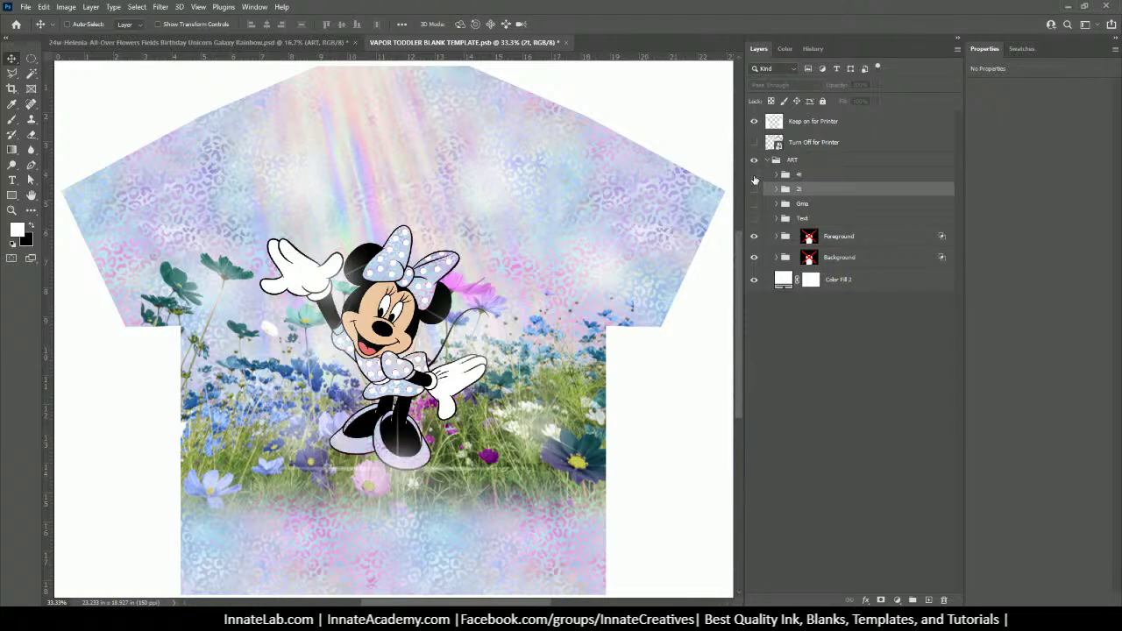
left_click(754, 175)
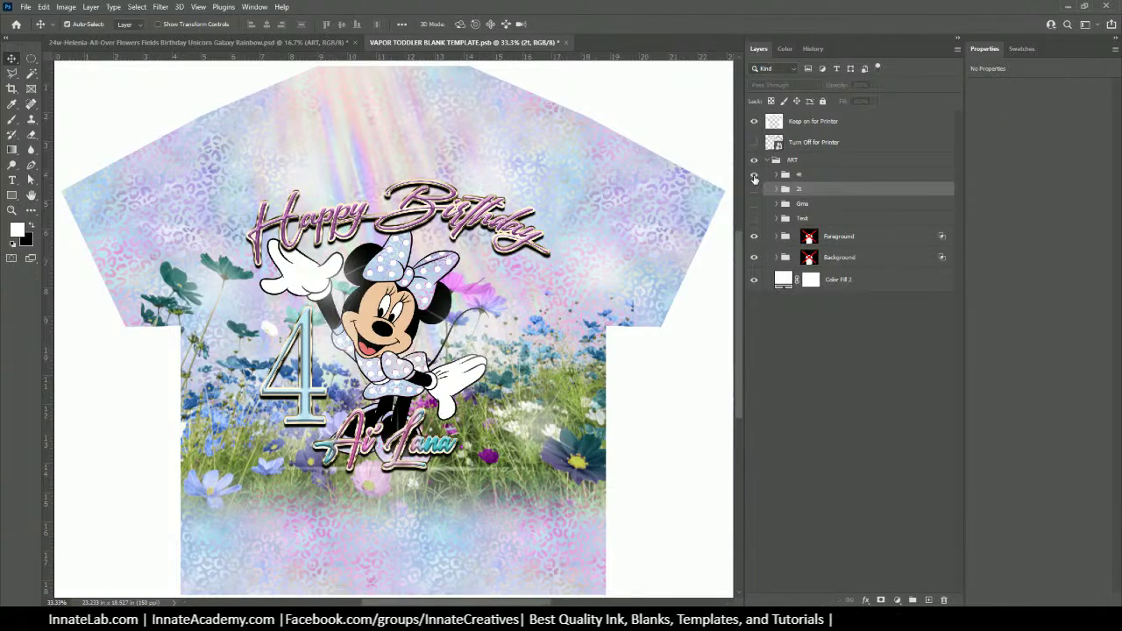
Feather the layer mask of Minnie's polka-dot Pattern Fill 1 by 1.7 px
key("ctrl+plus")
key("ctrl+plus")
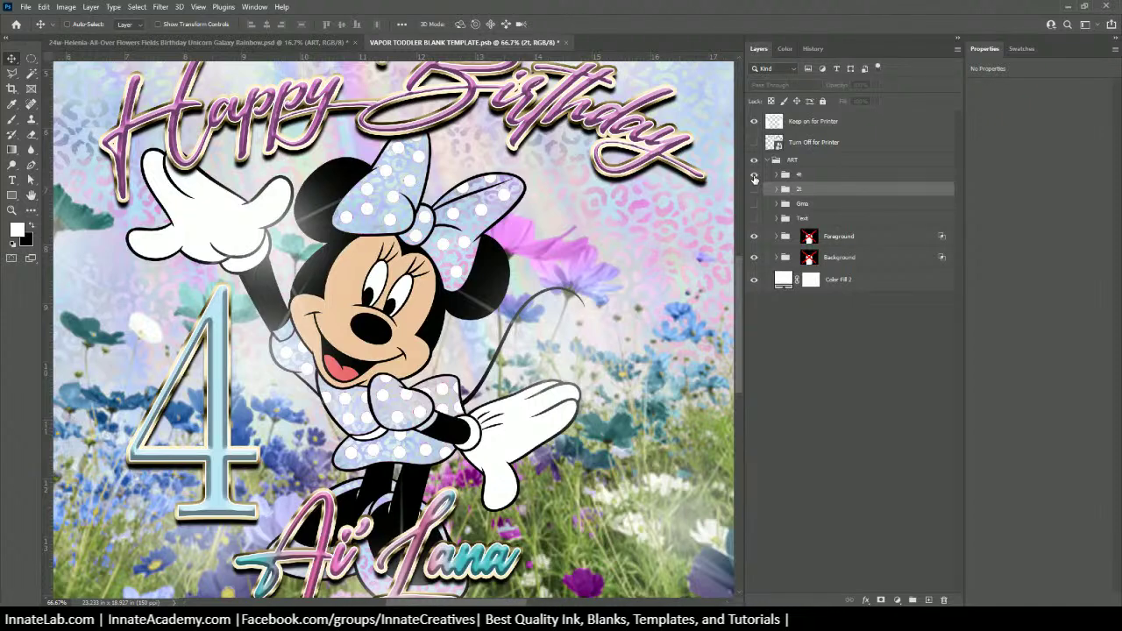
left_click(802, 176)
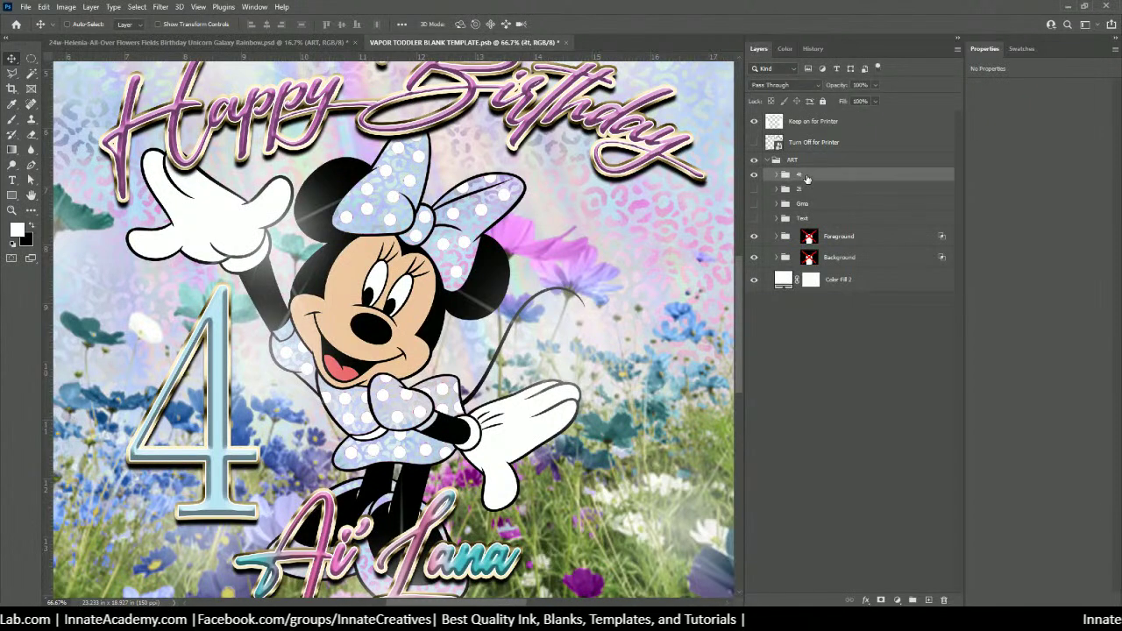
right_click(450, 218)
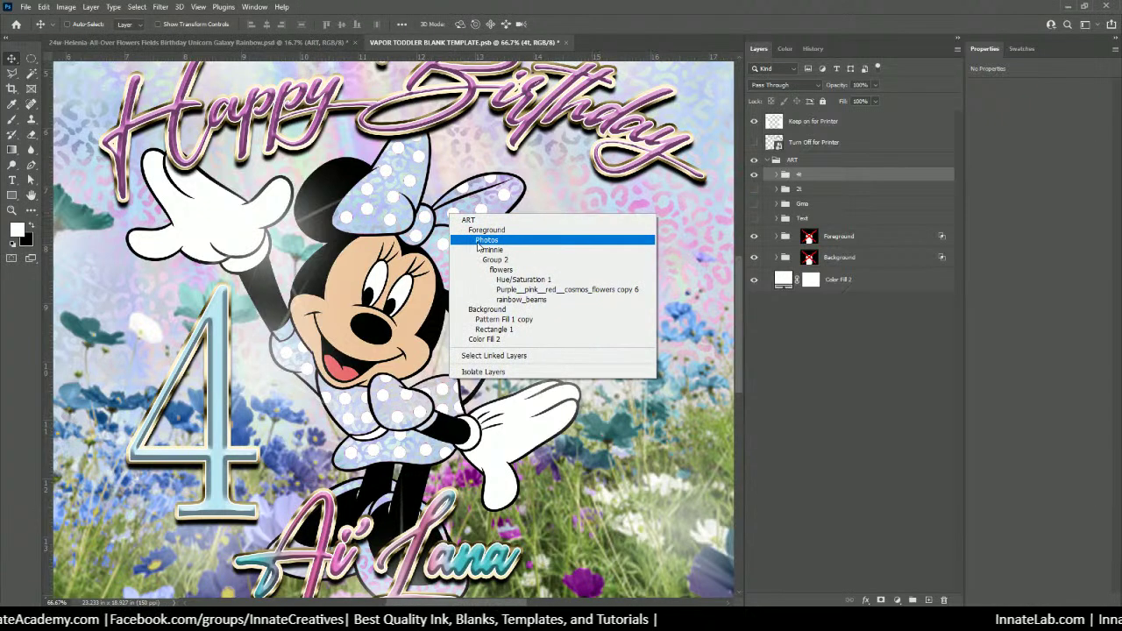
left_click(445, 223)
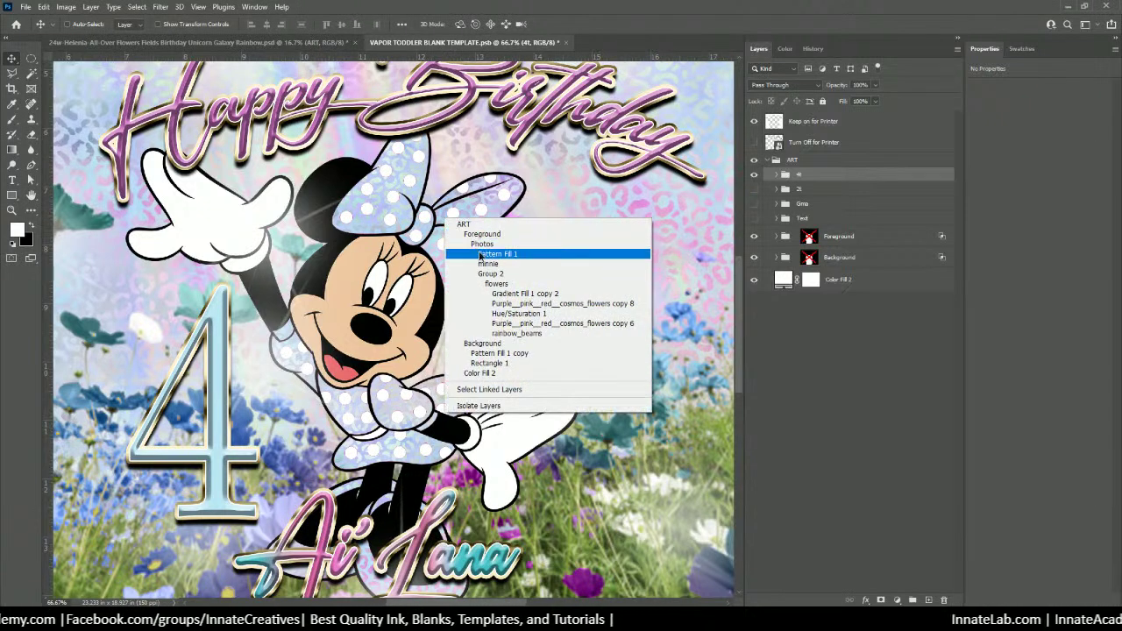
left_click(465, 252)
left_click(830, 331)
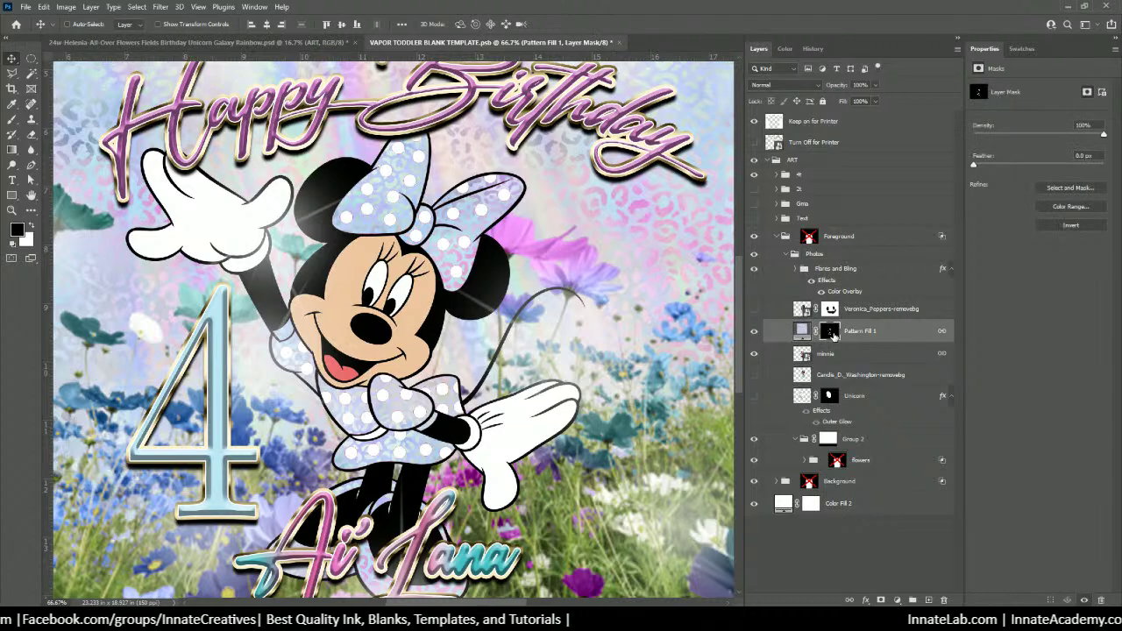
left_click_drag(976, 162, 1011, 167)
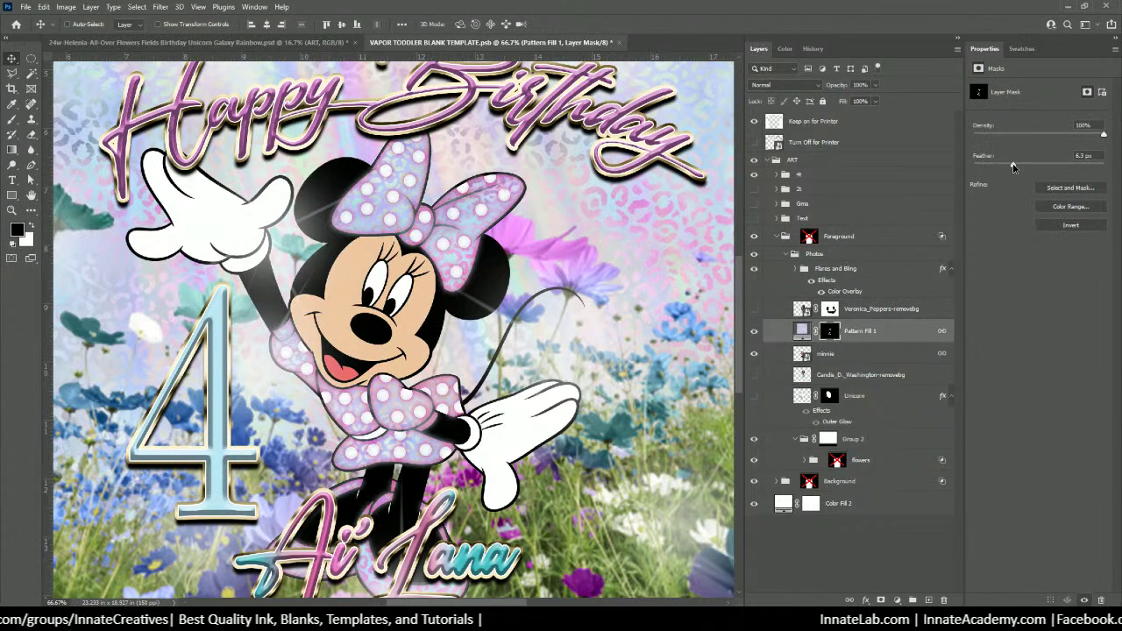
left_click_drag(1006, 166, 986, 167)
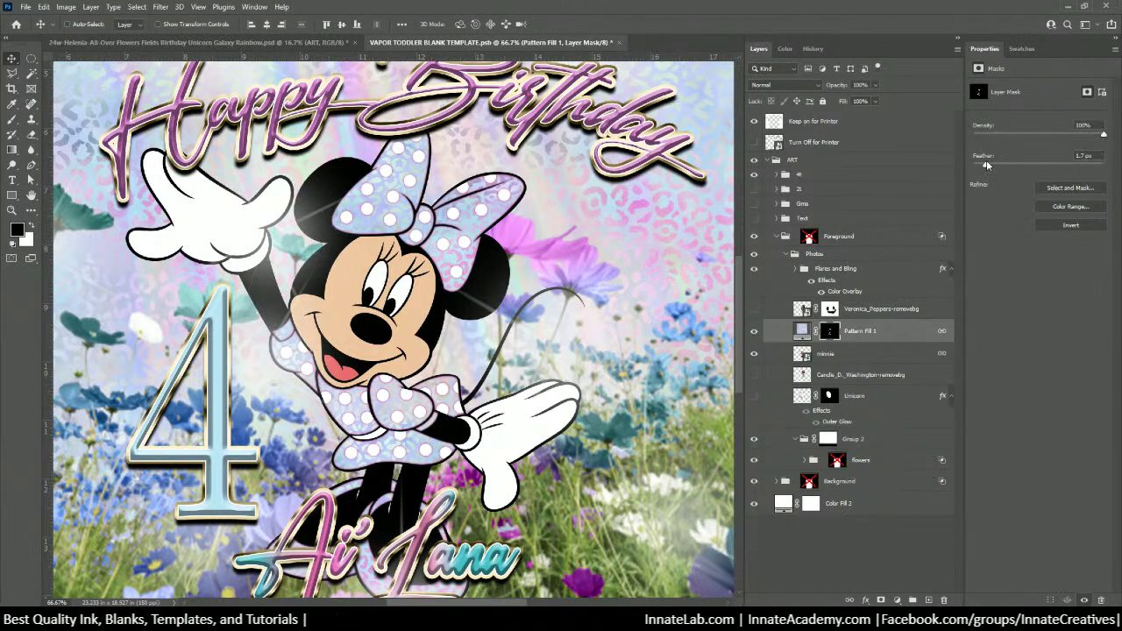
Add a white Inner Glow to Pattern Fill 1 with Normal blend mode and 100% opacity
left_click(866, 600)
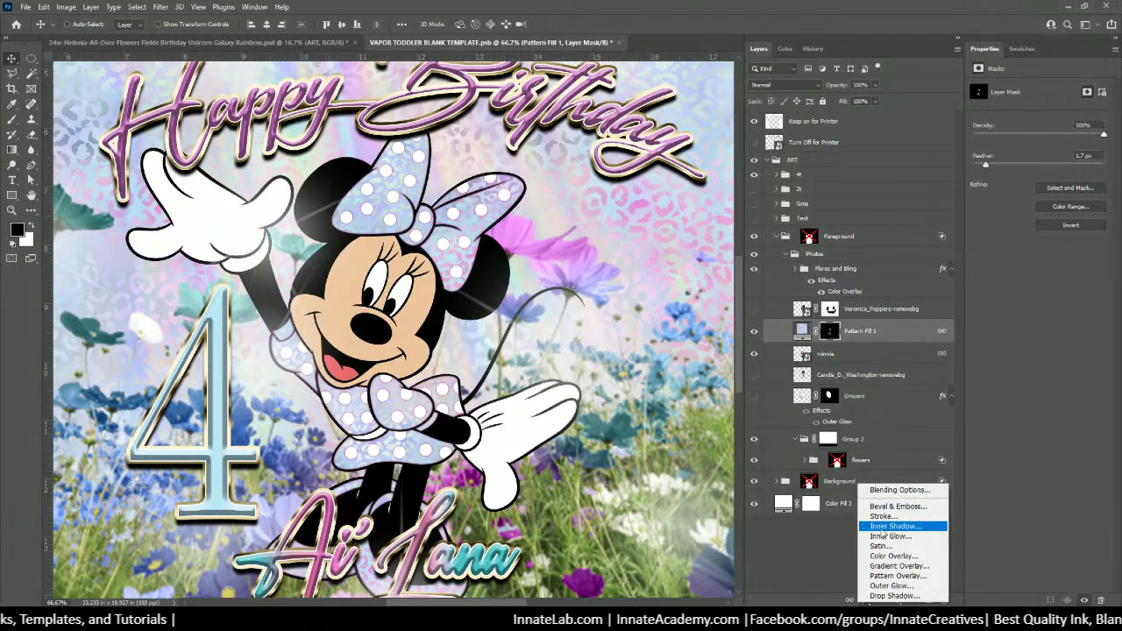
left_click(884, 533)
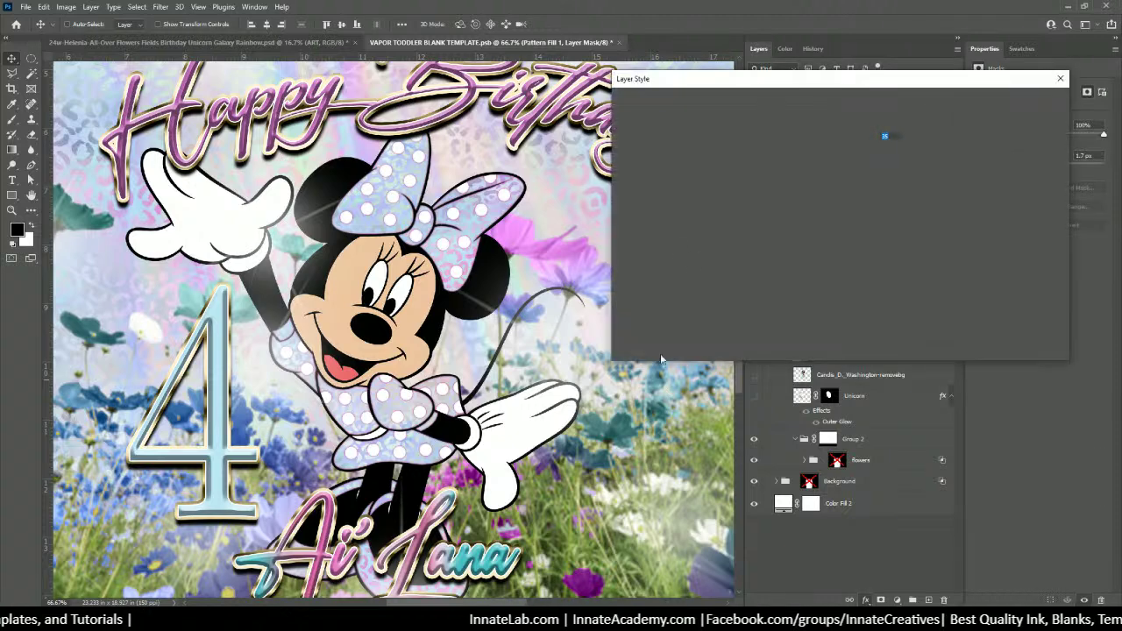
left_click(849, 124)
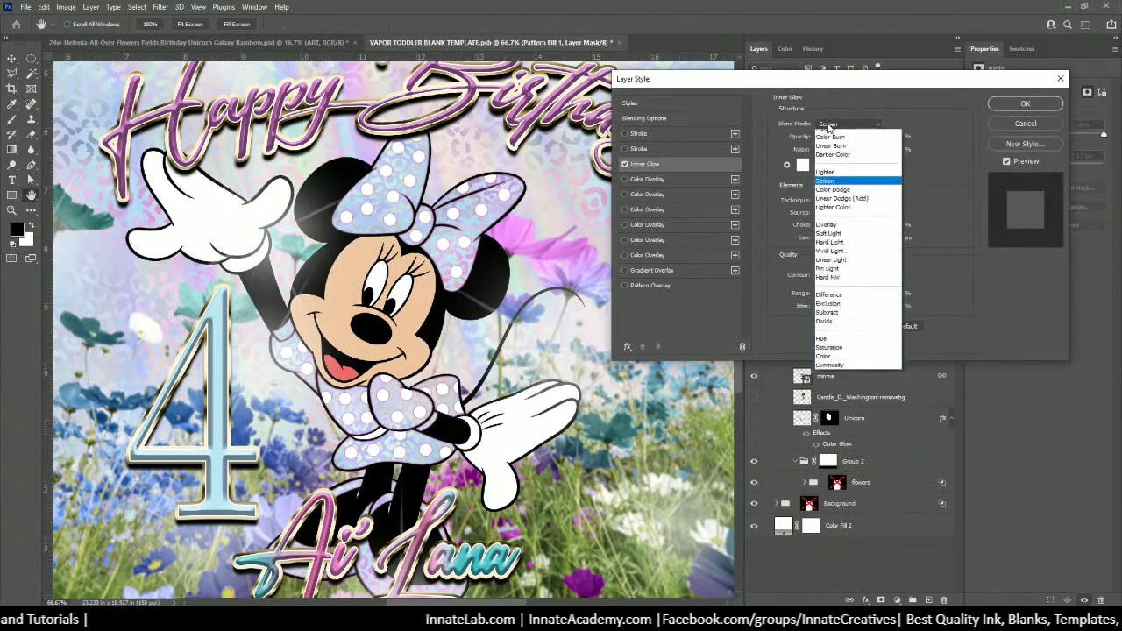
left_click(838, 132)
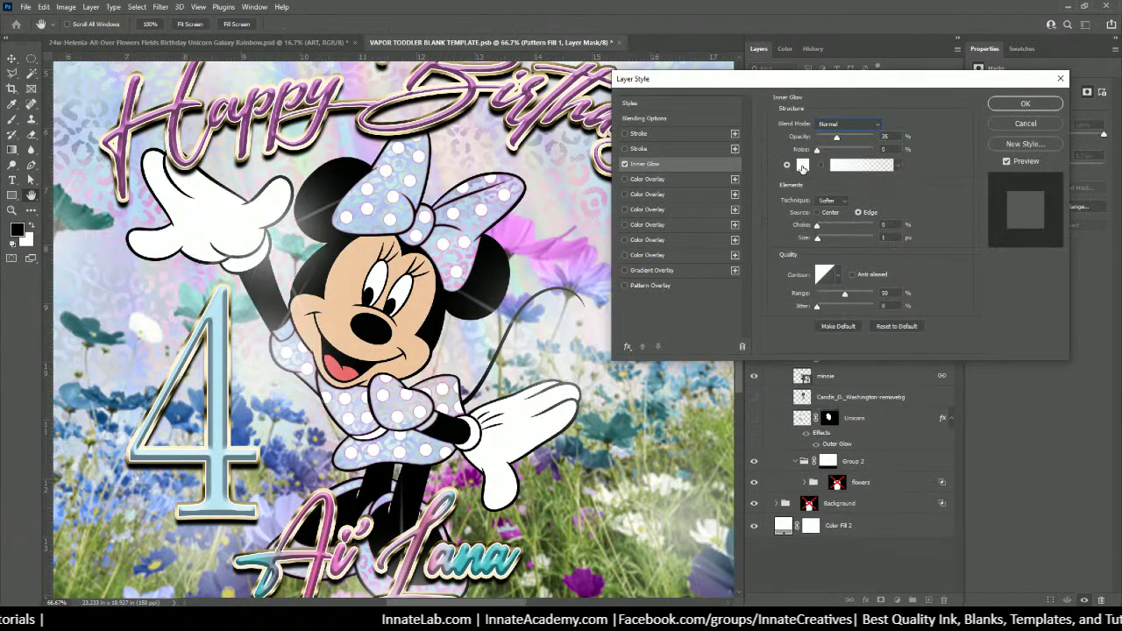
left_click_drag(837, 137, 894, 138)
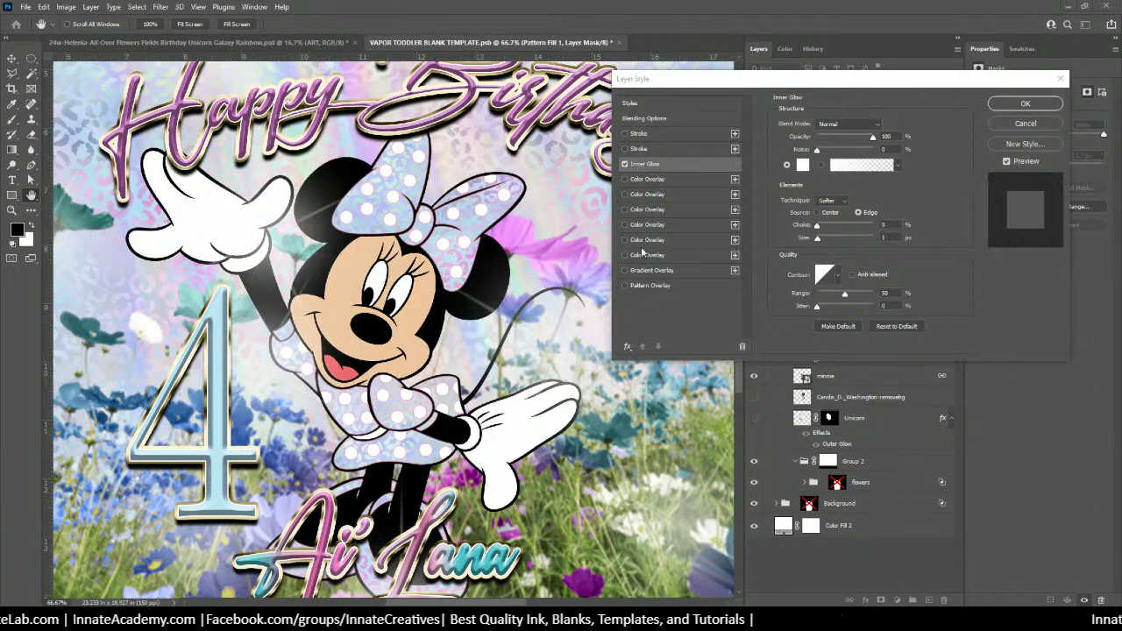
Add an Outer Glow effect to Pattern Fill 1 with its blend mode set to Normal
left_click(629, 349)
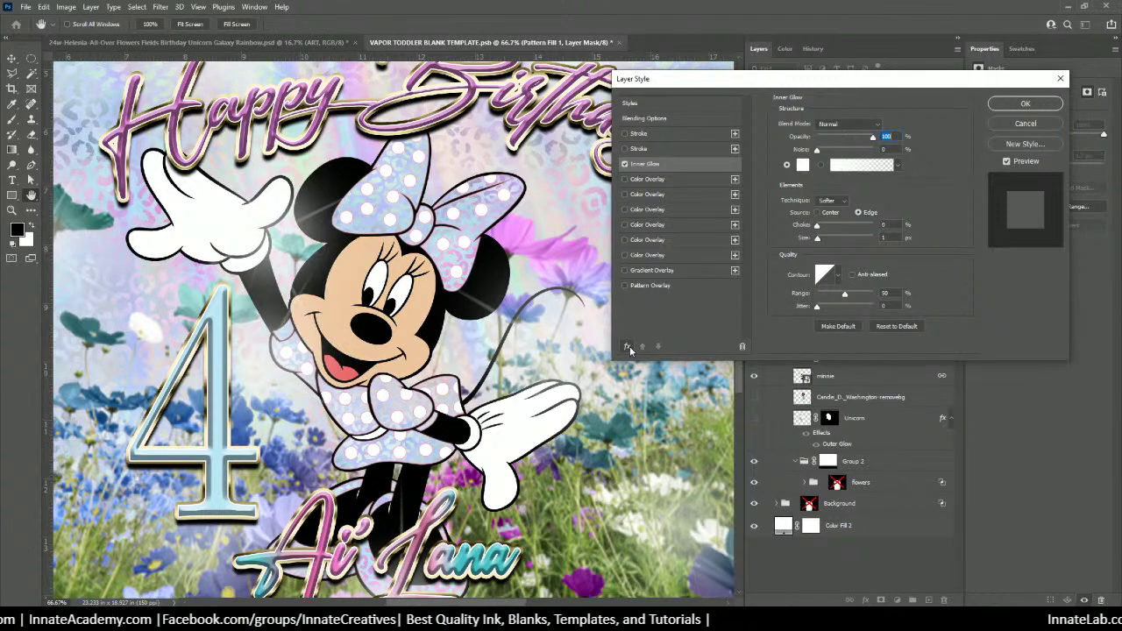
left_click(630, 347)
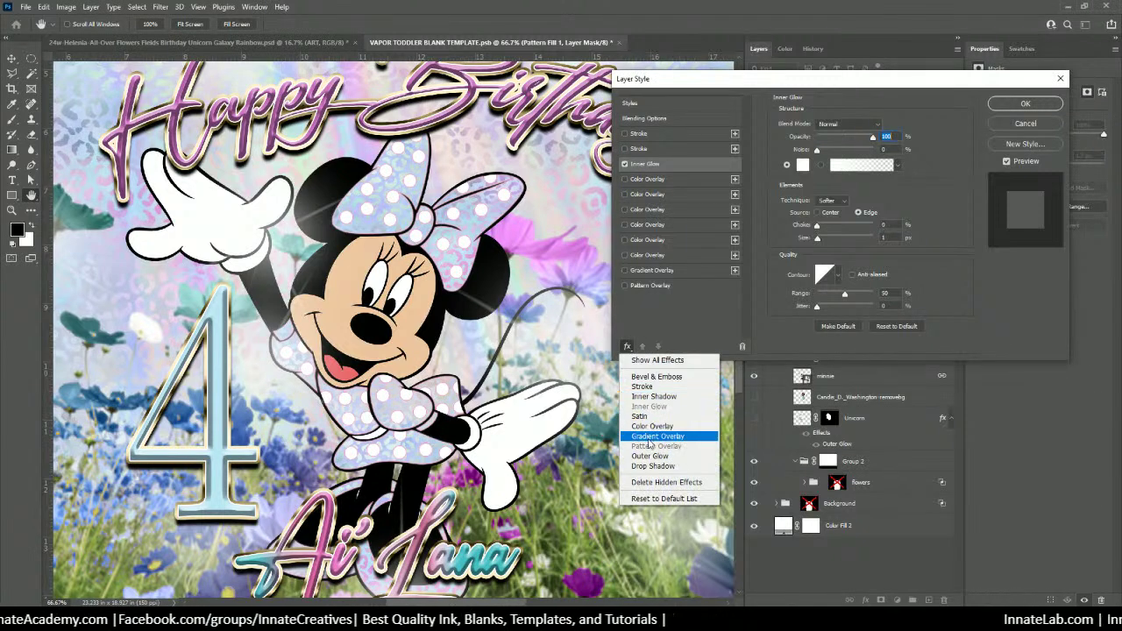
left_click(651, 456)
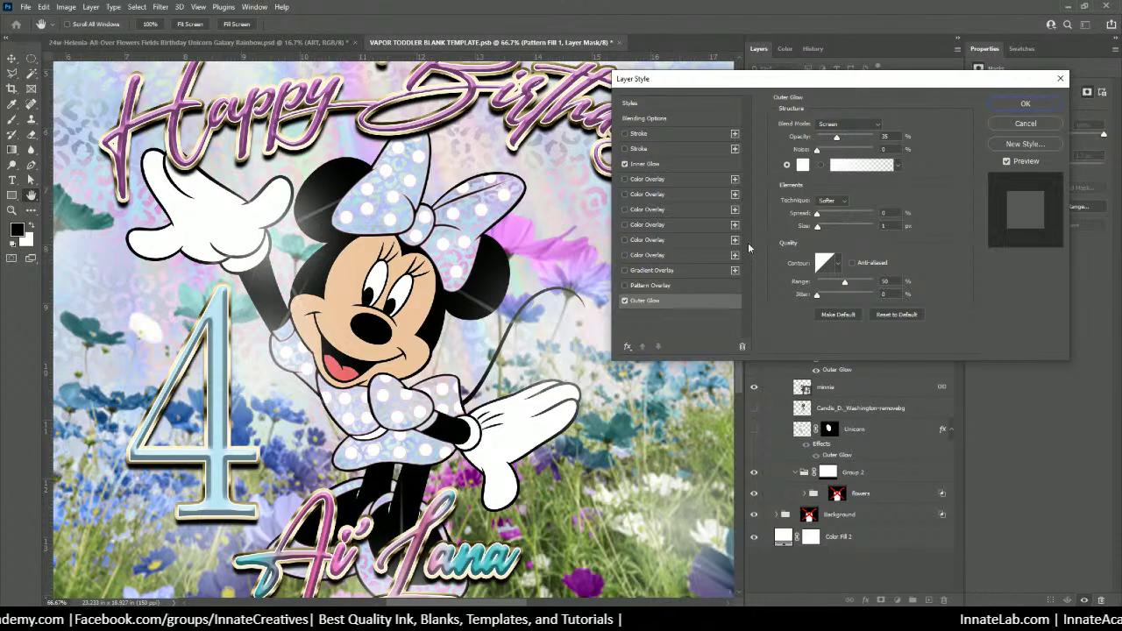
left_click(847, 125)
left_click(832, 126)
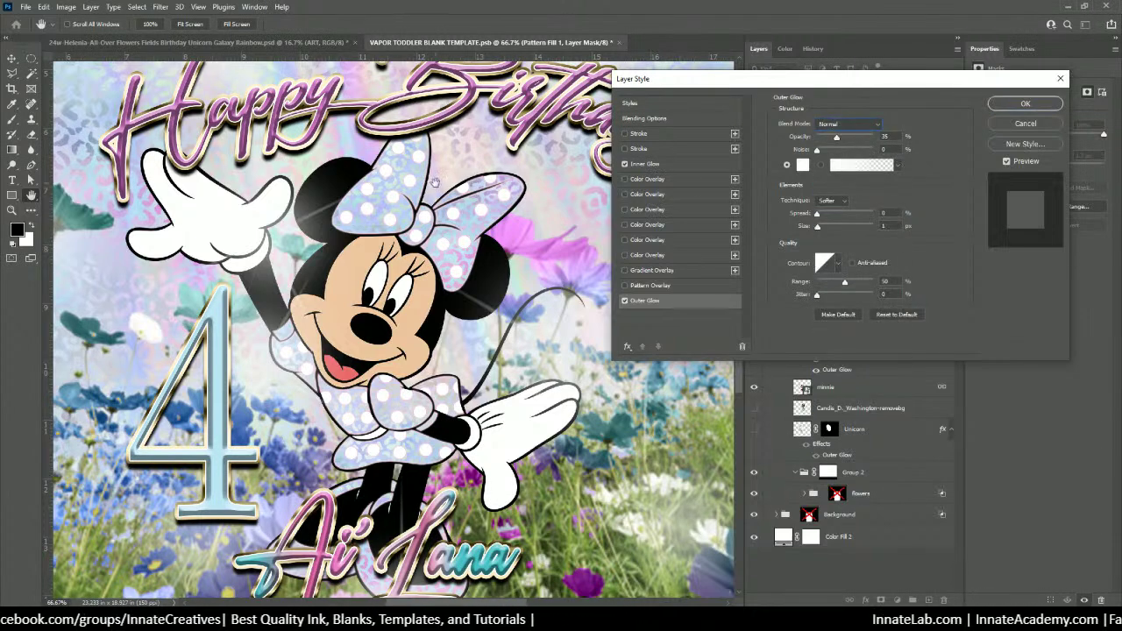
Set the Outer Glow to light blue 9dbed8 at 100% opacity and apply the layer style
left_click(801, 166)
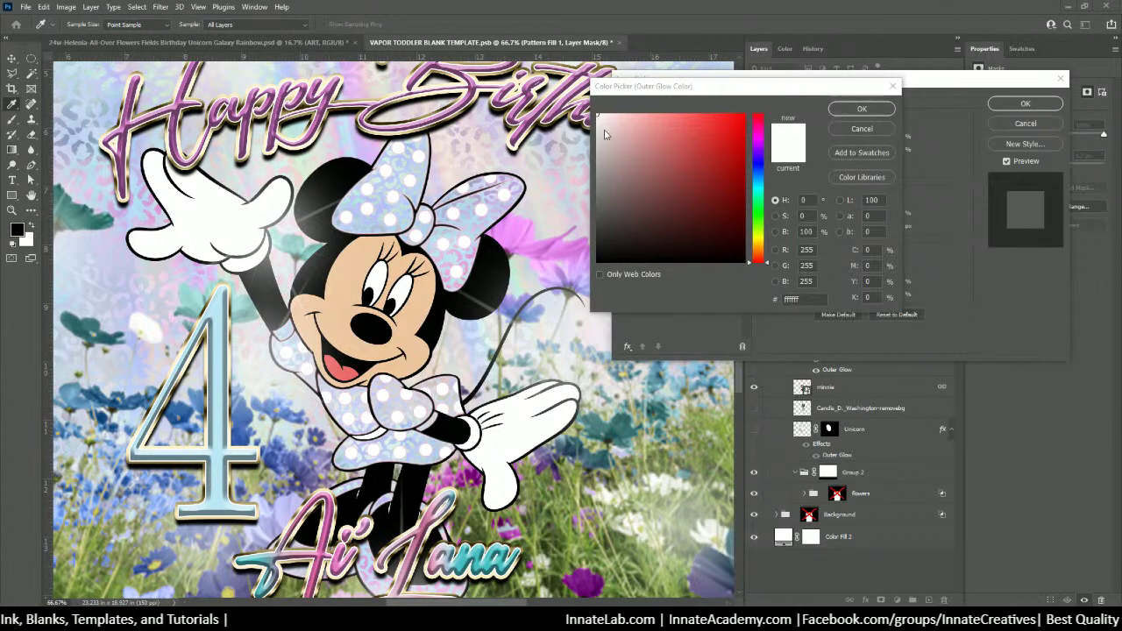
left_click(405, 214)
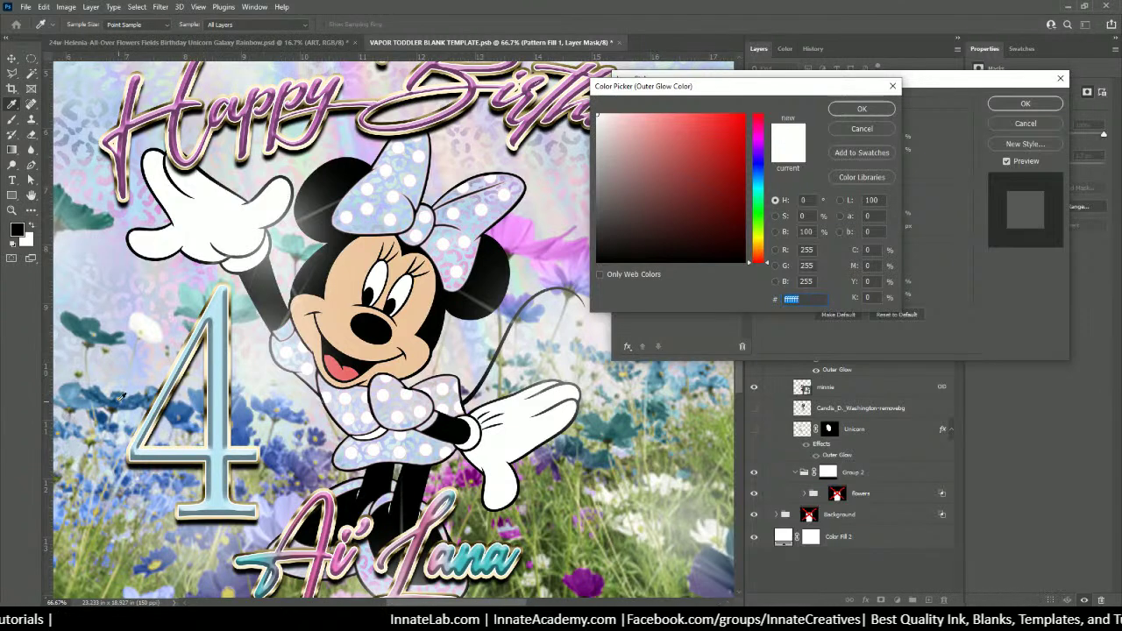
left_click(73, 388)
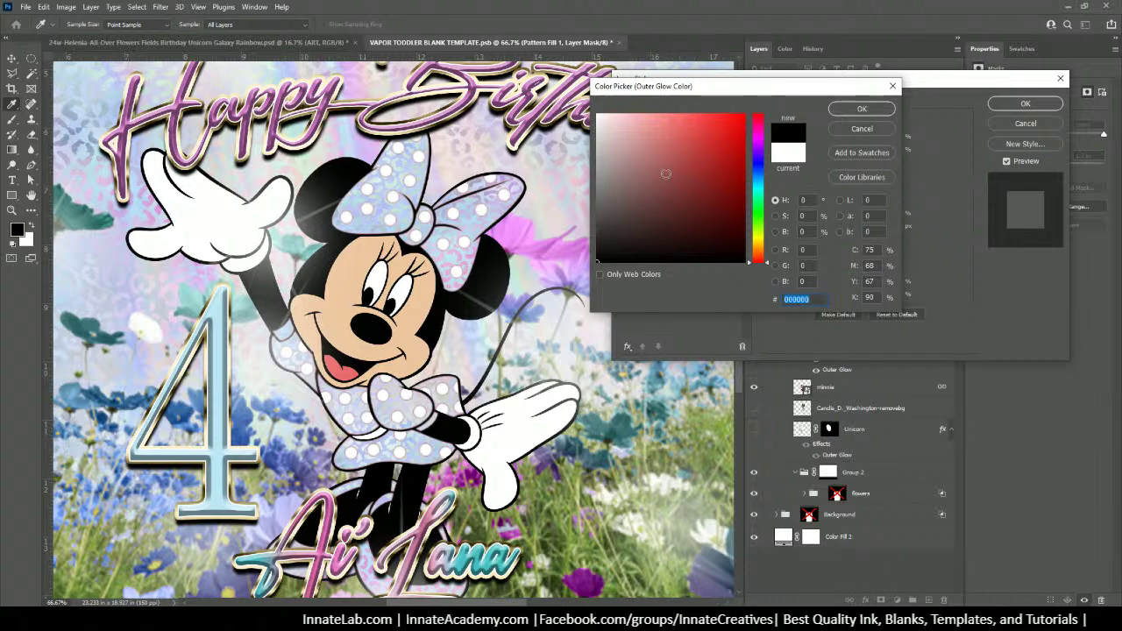
left_click(759, 188)
left_click_drag(760, 200, 759, 185)
left_click(757, 177)
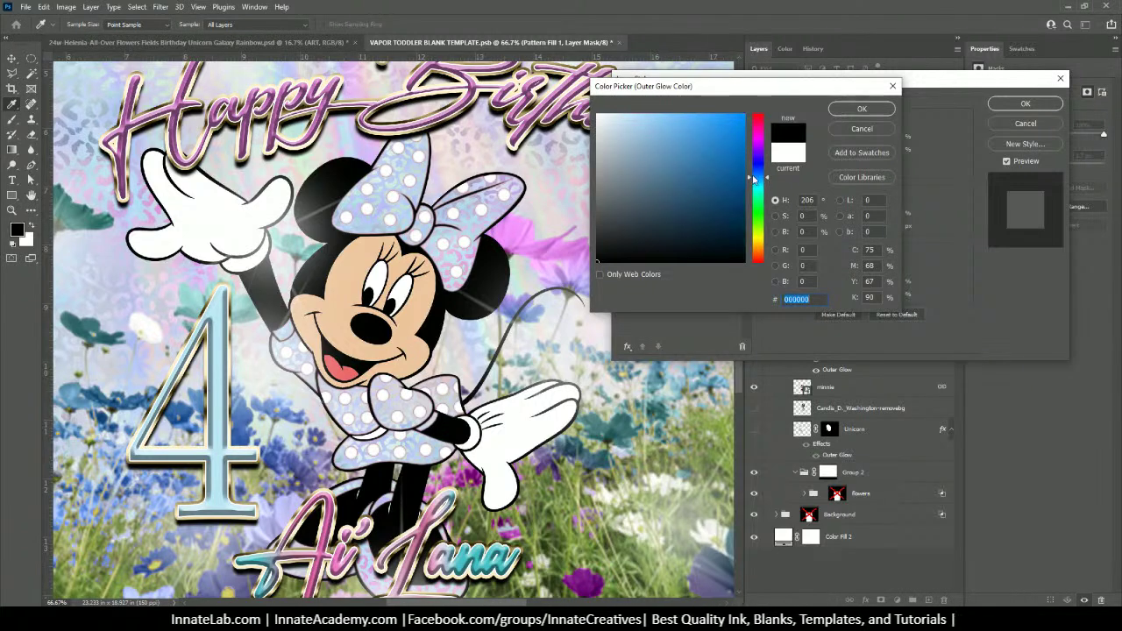
left_click_drag(656, 144, 638, 136)
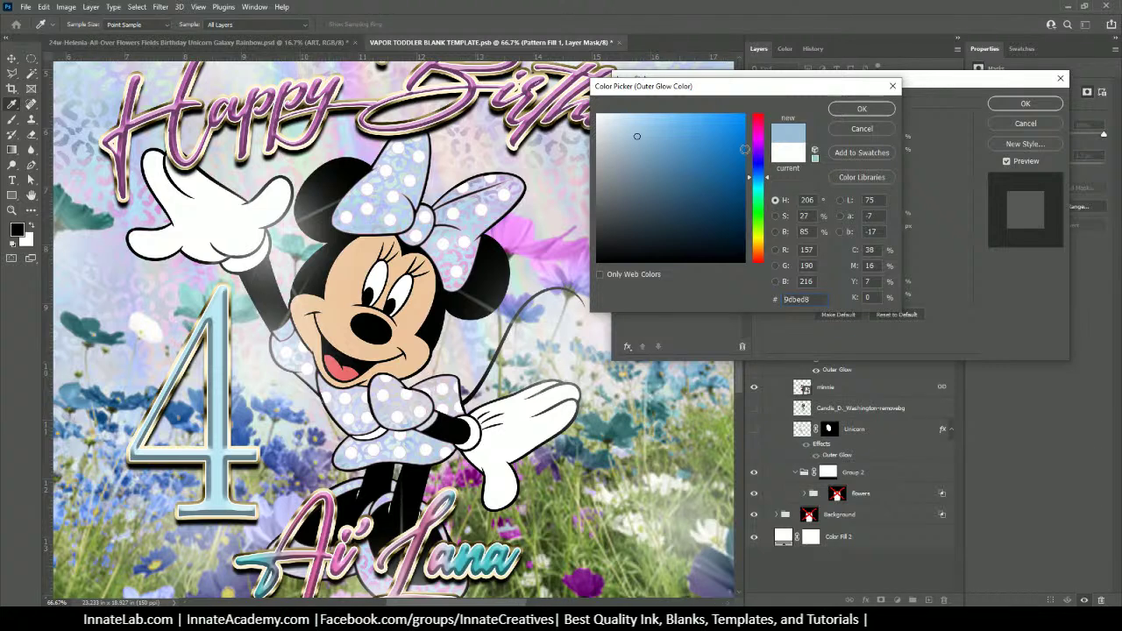
left_click(861, 109)
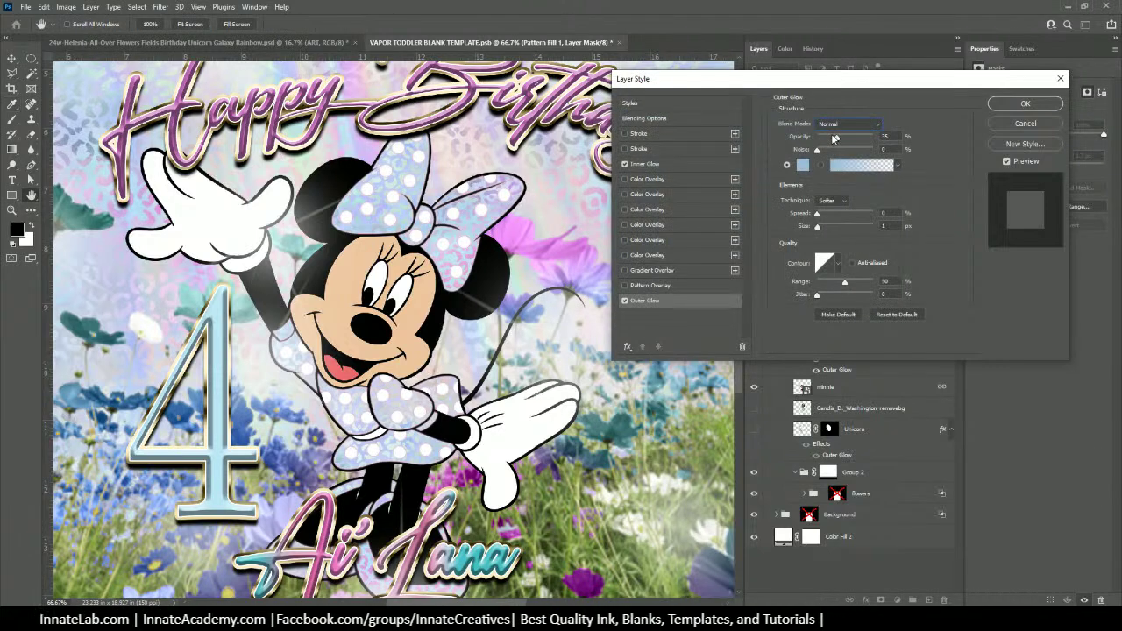
left_click_drag(835, 139, 873, 139)
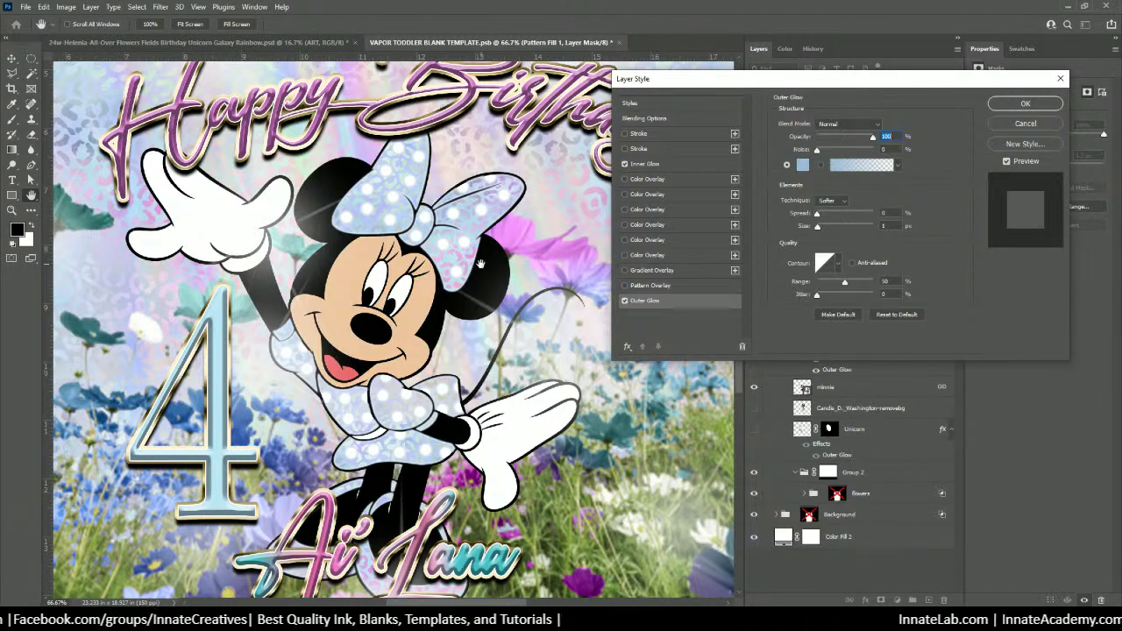
left_click(1003, 107)
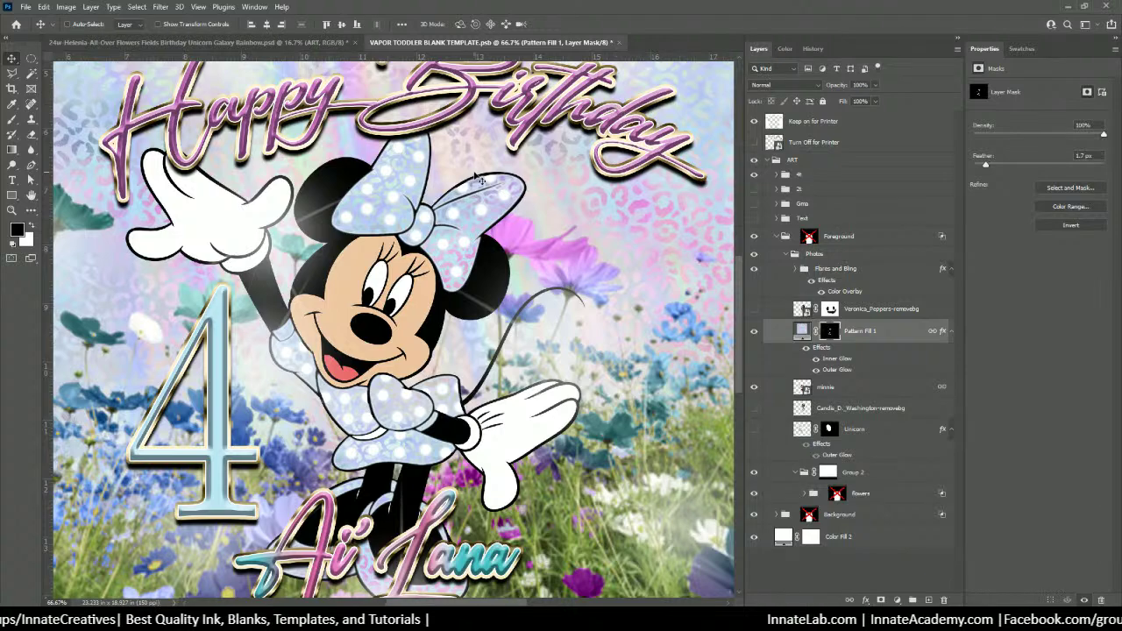
Compare the whole toddler shirt design with the original flower-field birthday shirt document and return to the template
key("ctrl+minus")
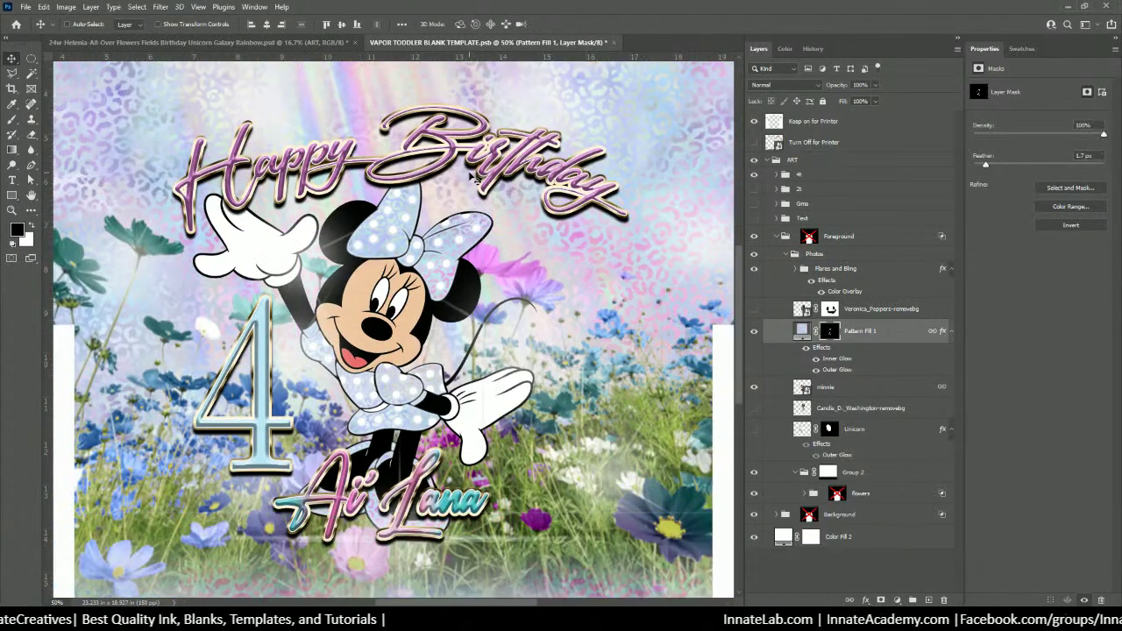
key("ctrl+minus")
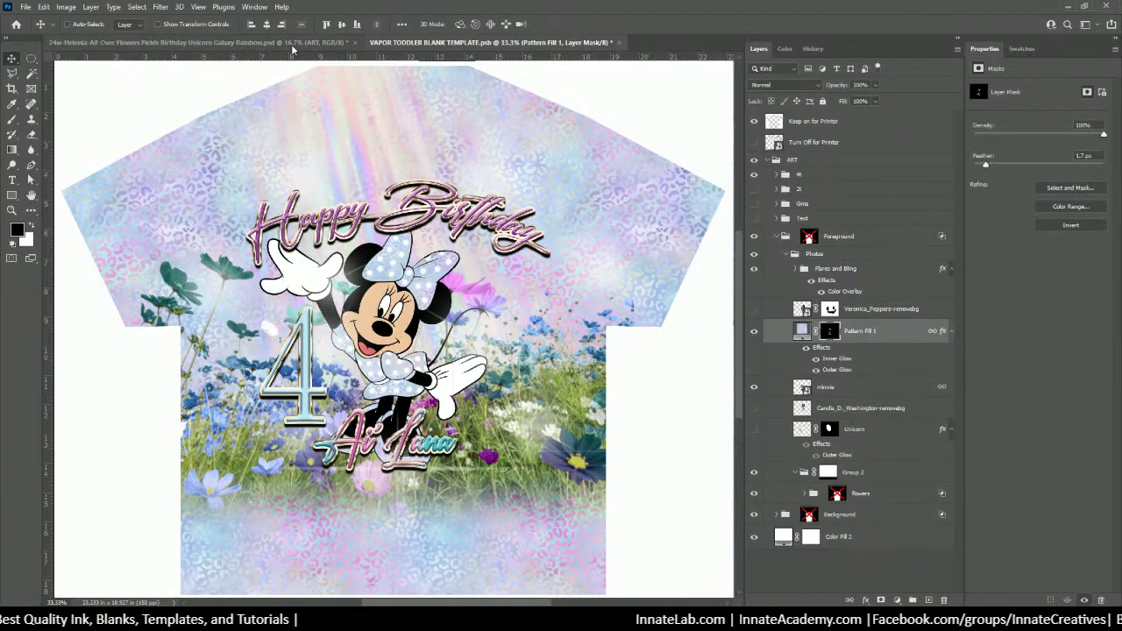
left_click(261, 43)
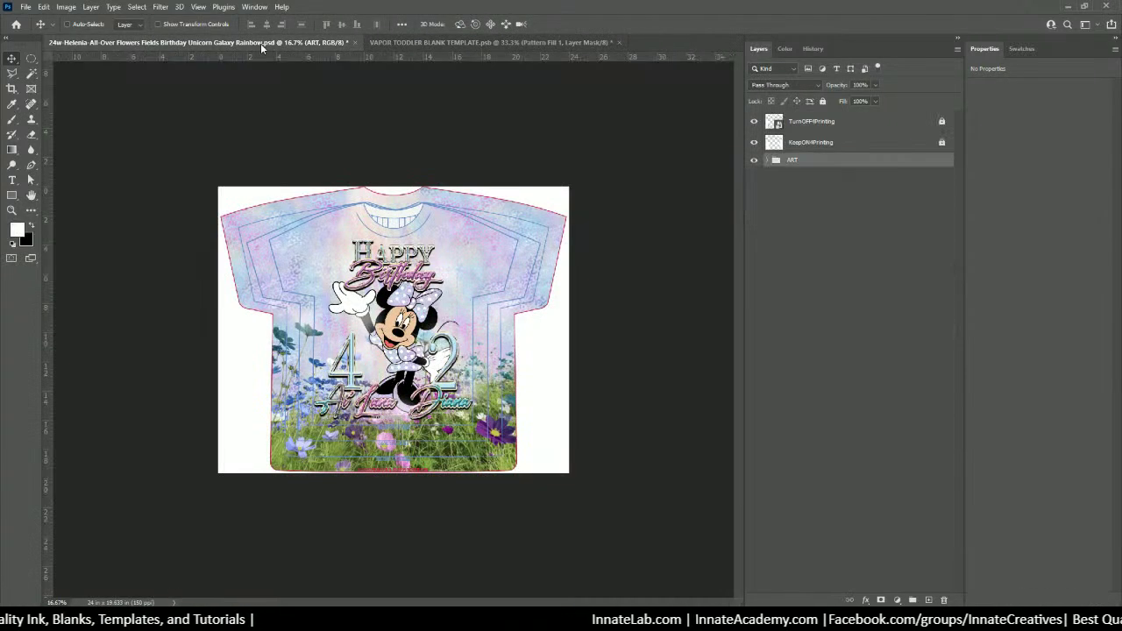
left_click(491, 40)
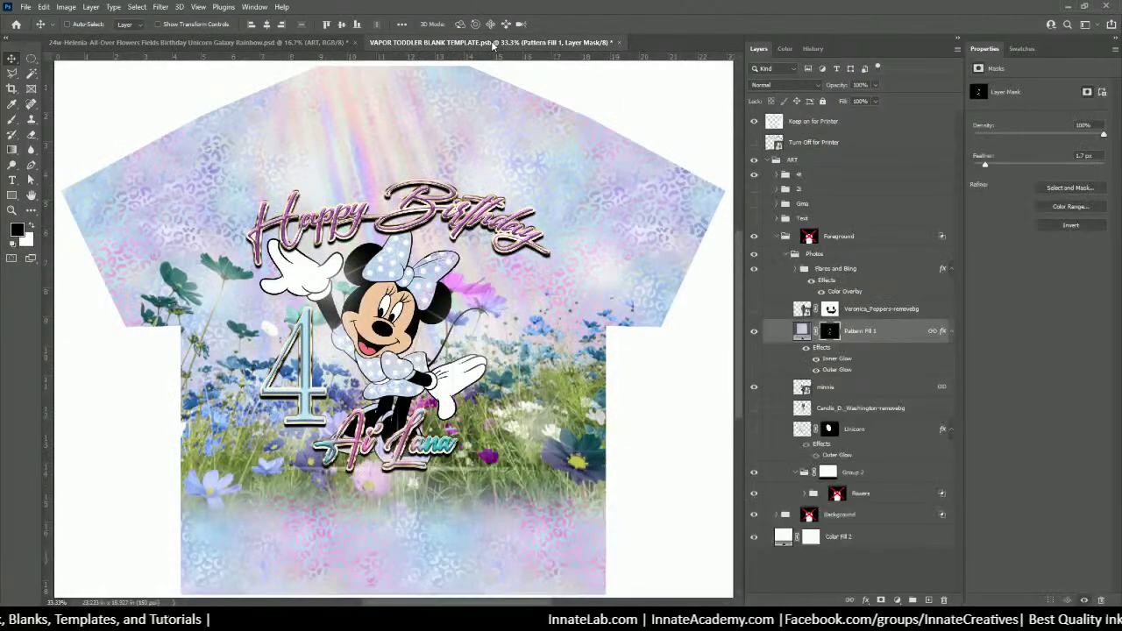